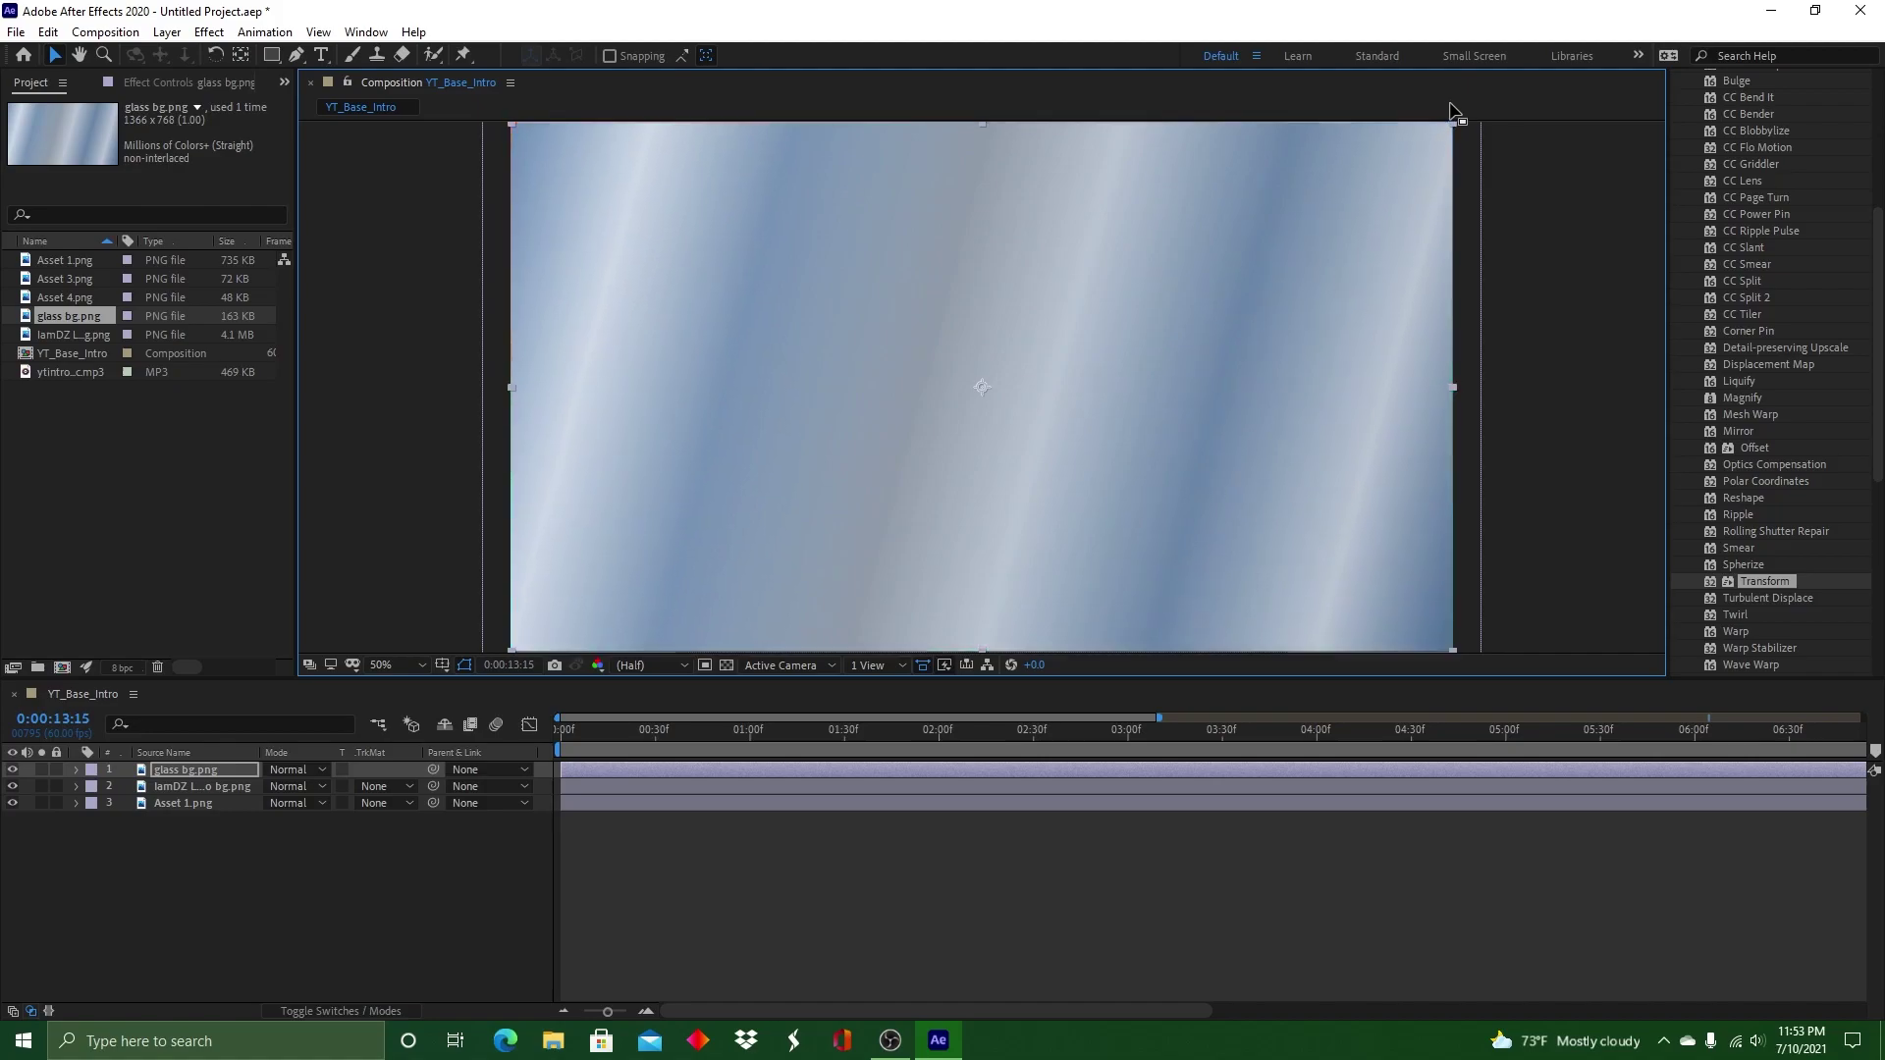
Set the glass bg.png layer's Transform opacity to 80, and lock and hide the layer
left_click_drag(162, 324, 132, 339)
left_click(616, 768)
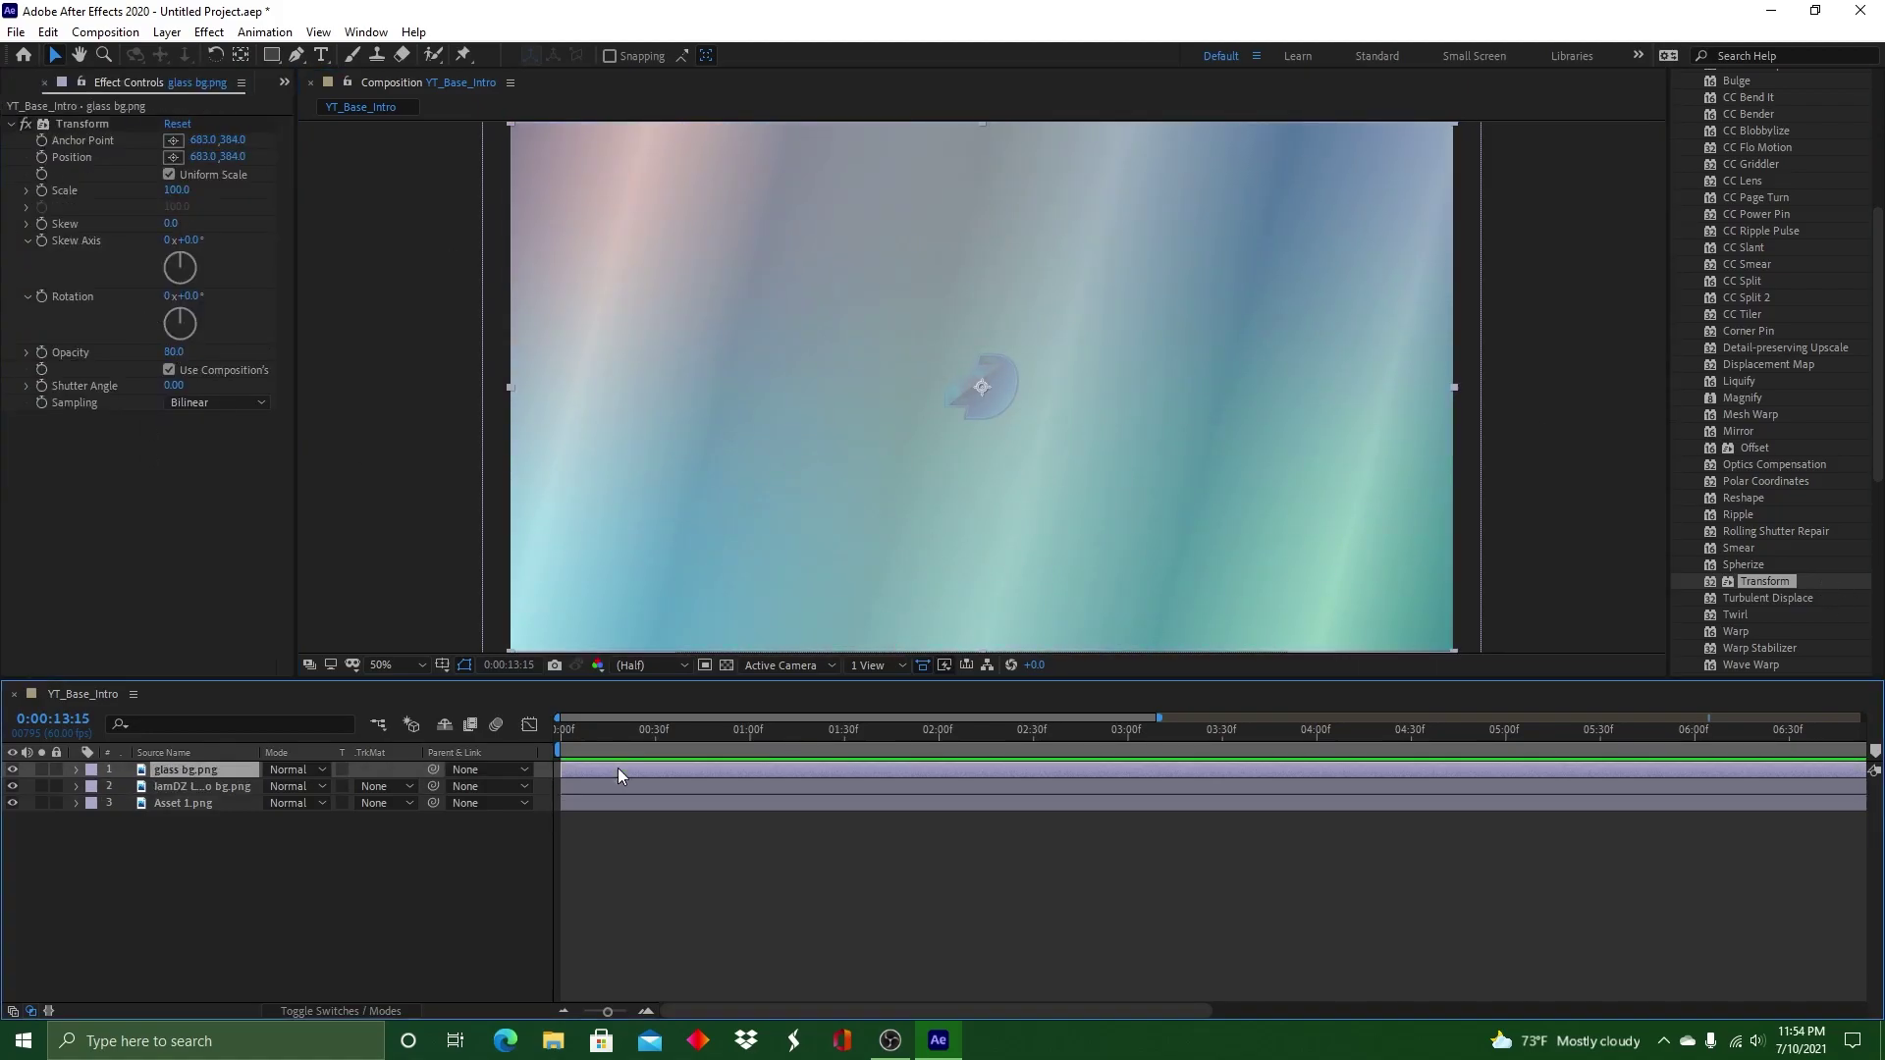
left_click(56, 769)
left_click(12, 768)
Make the logo layer start at 0:00:01:00 on the timeline
left_click(987, 386)
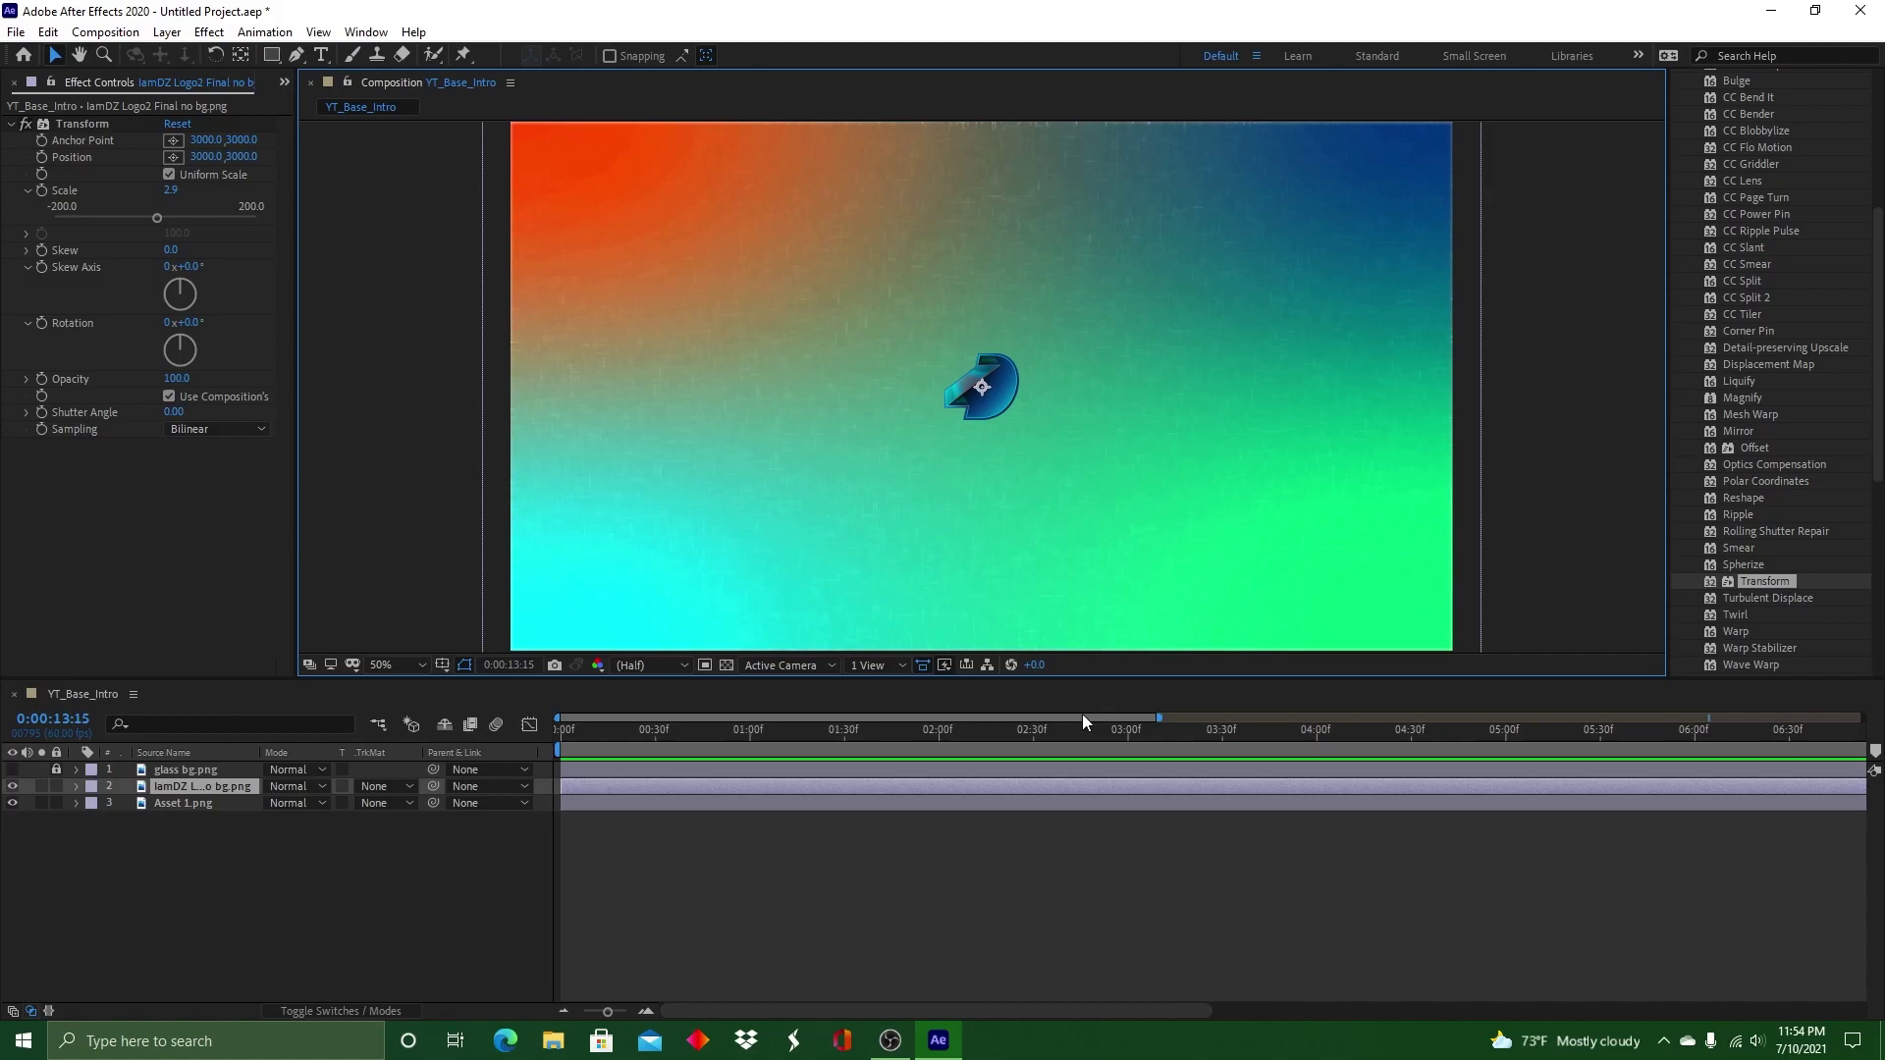
left_click_drag(575, 786, 760, 775)
left_click(548, 742)
left_click_drag(1109, 718, 1817, 717)
left_click_drag(1537, 734, 751, 742)
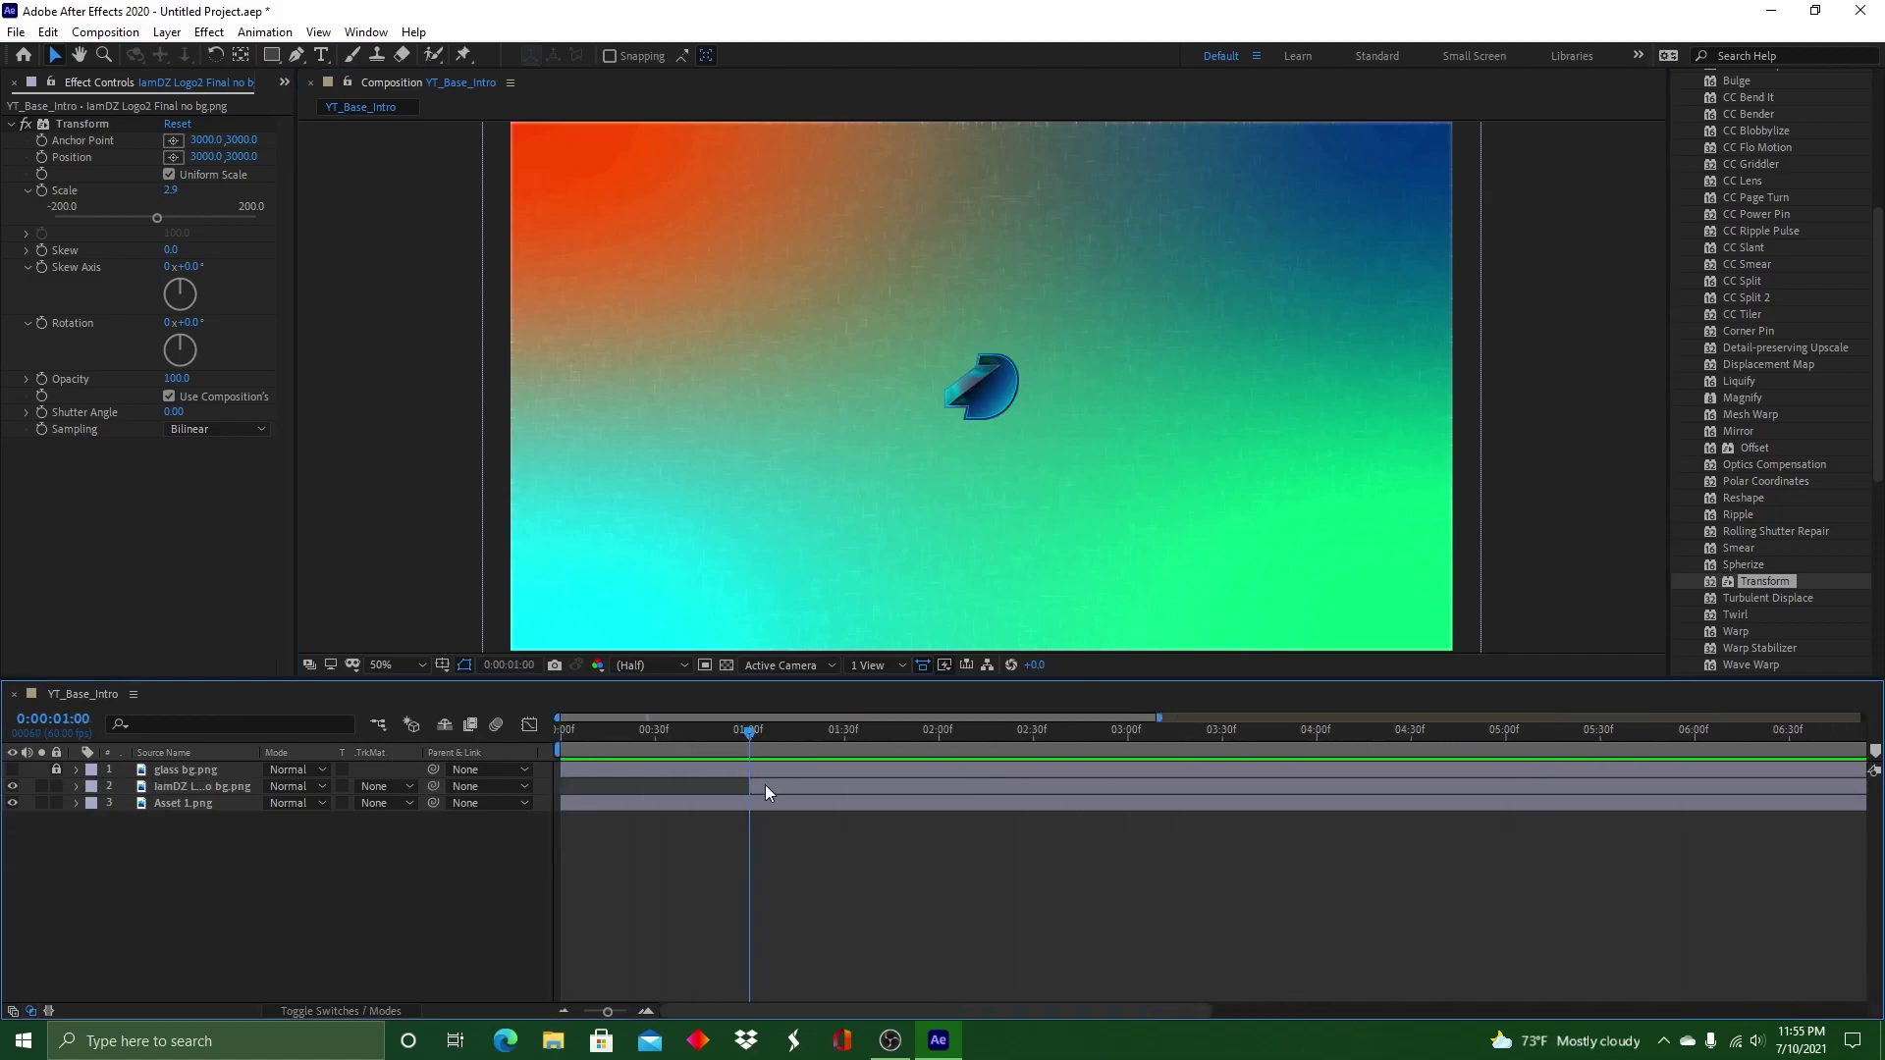
Try to animate the logo's Transform scale with keyframes from 0:00:01:00 to about 0:00:01:30
left_click(770, 785)
left_click(42, 191)
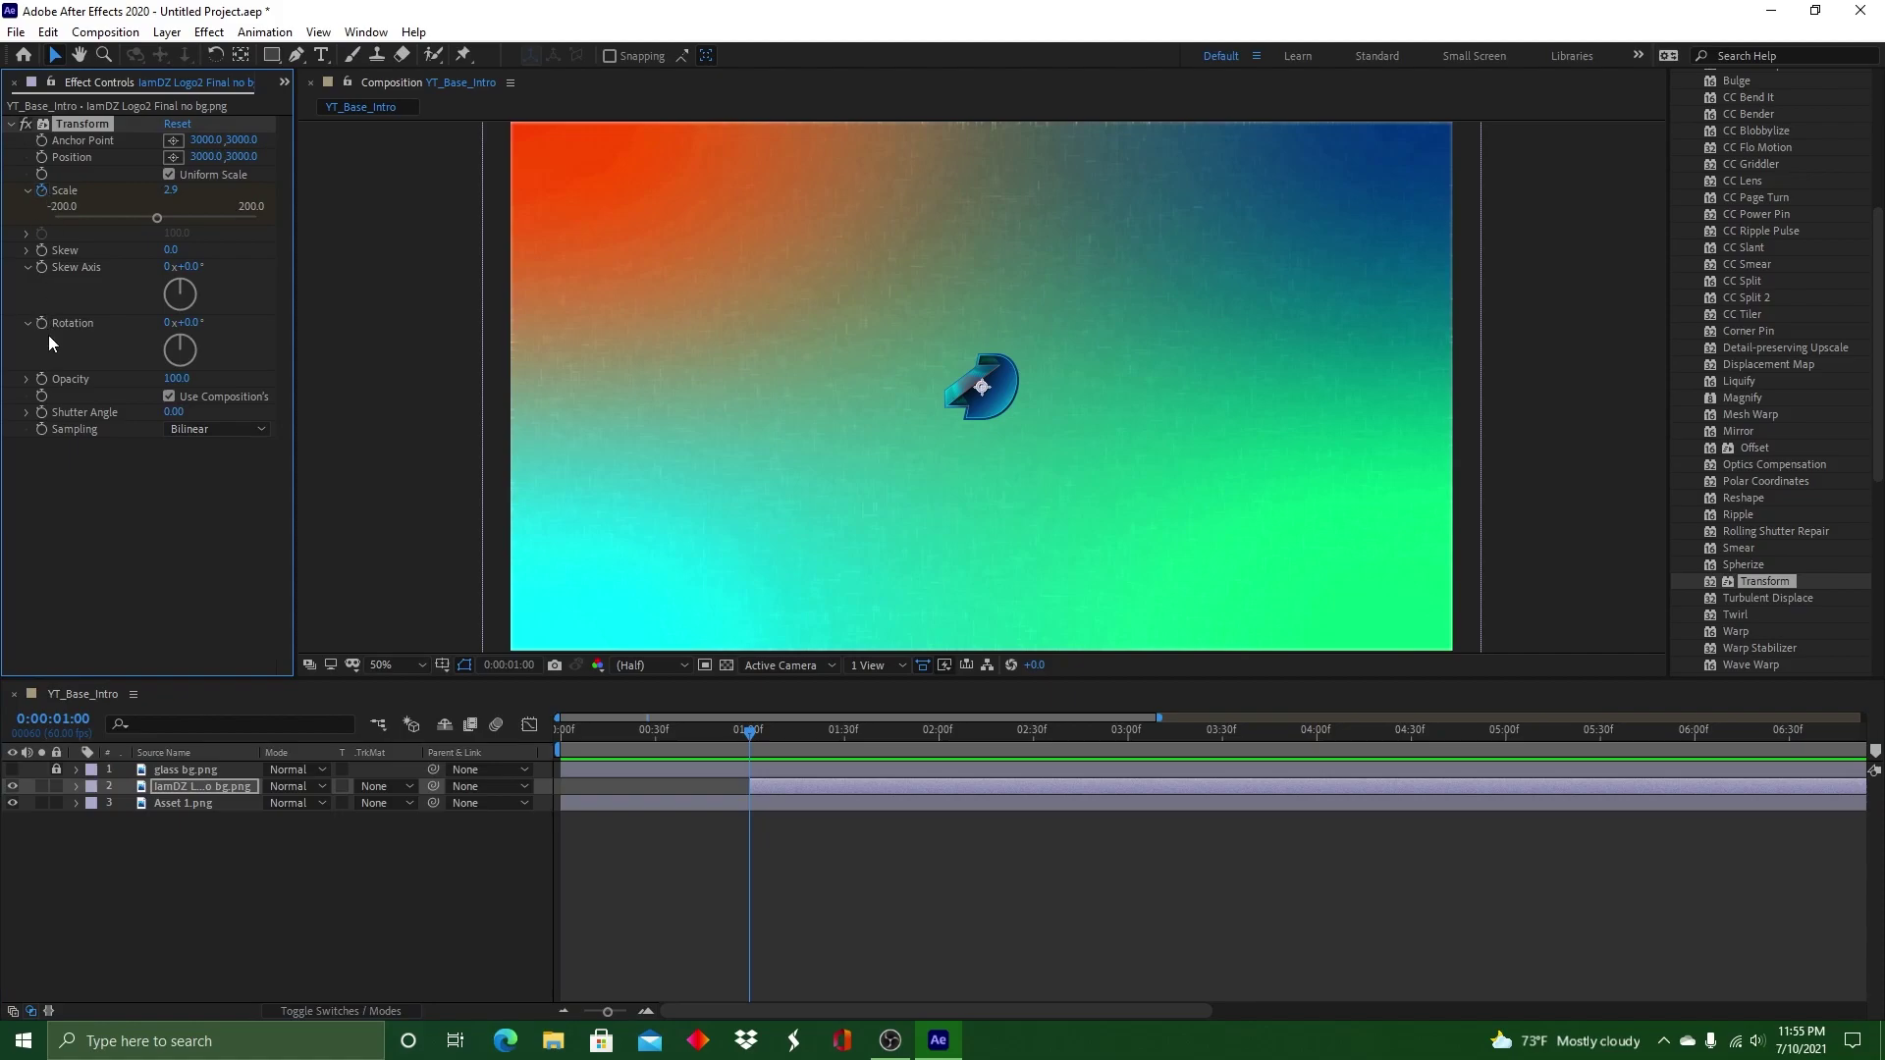
left_click(751, 736)
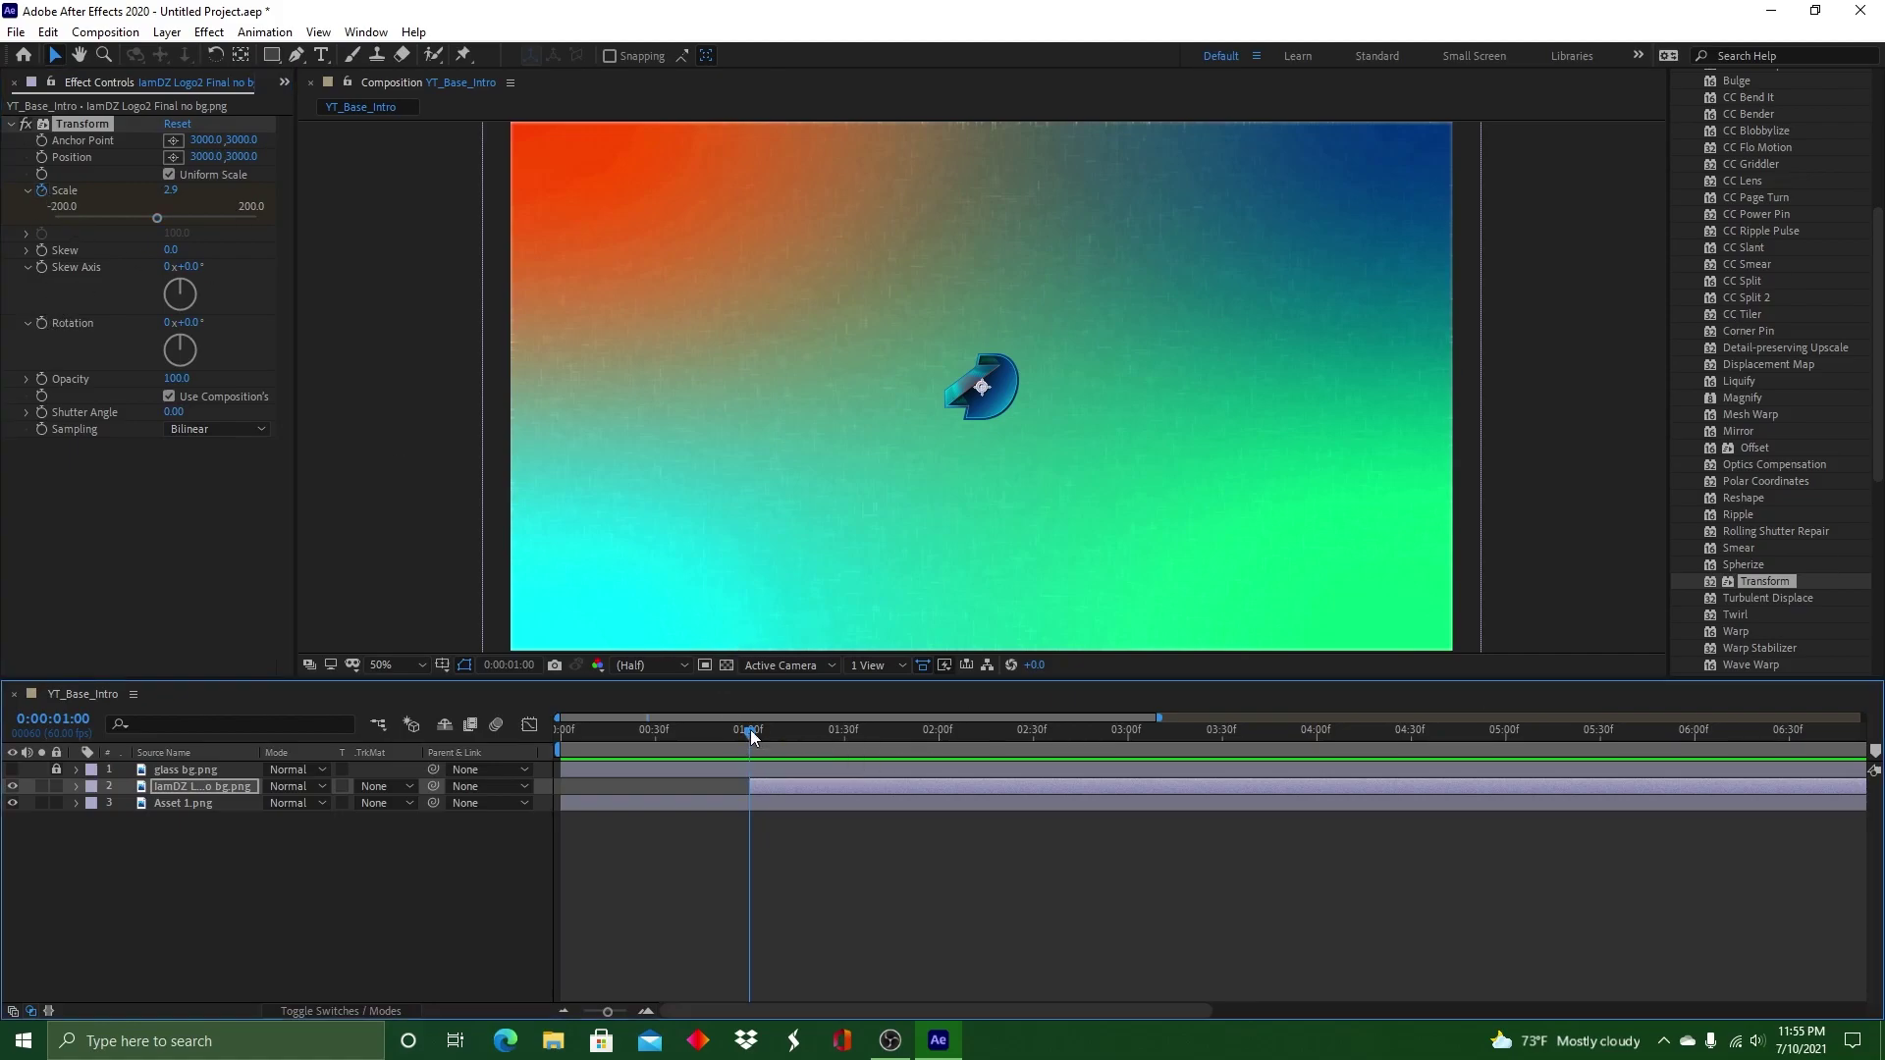
left_click_drag(850, 724, 845, 722)
left_click_drag(157, 217, 160, 217)
mouse_move(845, 725)
left_mouse_down()
mouse_move(733, 721)
mouse_move(857, 704)
left_mouse_up()
left_click_drag(164, 229, 163, 229)
Preview the logo's scale animation from the start of the composition
left_click_drag(939, 729, 558, 732)
scroll(1750, 186, "up", 5)
left_click(1703, 141)
left_click(1768, 169)
left_click(1768, 169)
left_click_drag(732, 734, 939, 732)
Undo the last scale edits on the logo layer
key("ctrl+z")
key("ctrl+z")
key("ctrl+z")
Keyframe the logo's Transform scale from 0:00:01:00, enlarging it at about 0:00:01:15 and returning it to 2.9 at 0:00:01:30
left_click(44, 192)
left_click_drag(749, 733, 799, 735)
left_click_drag(156, 219, 159, 218)
left_click_drag(798, 734, 846, 735)
left_click_drag(159, 219, 157, 219)
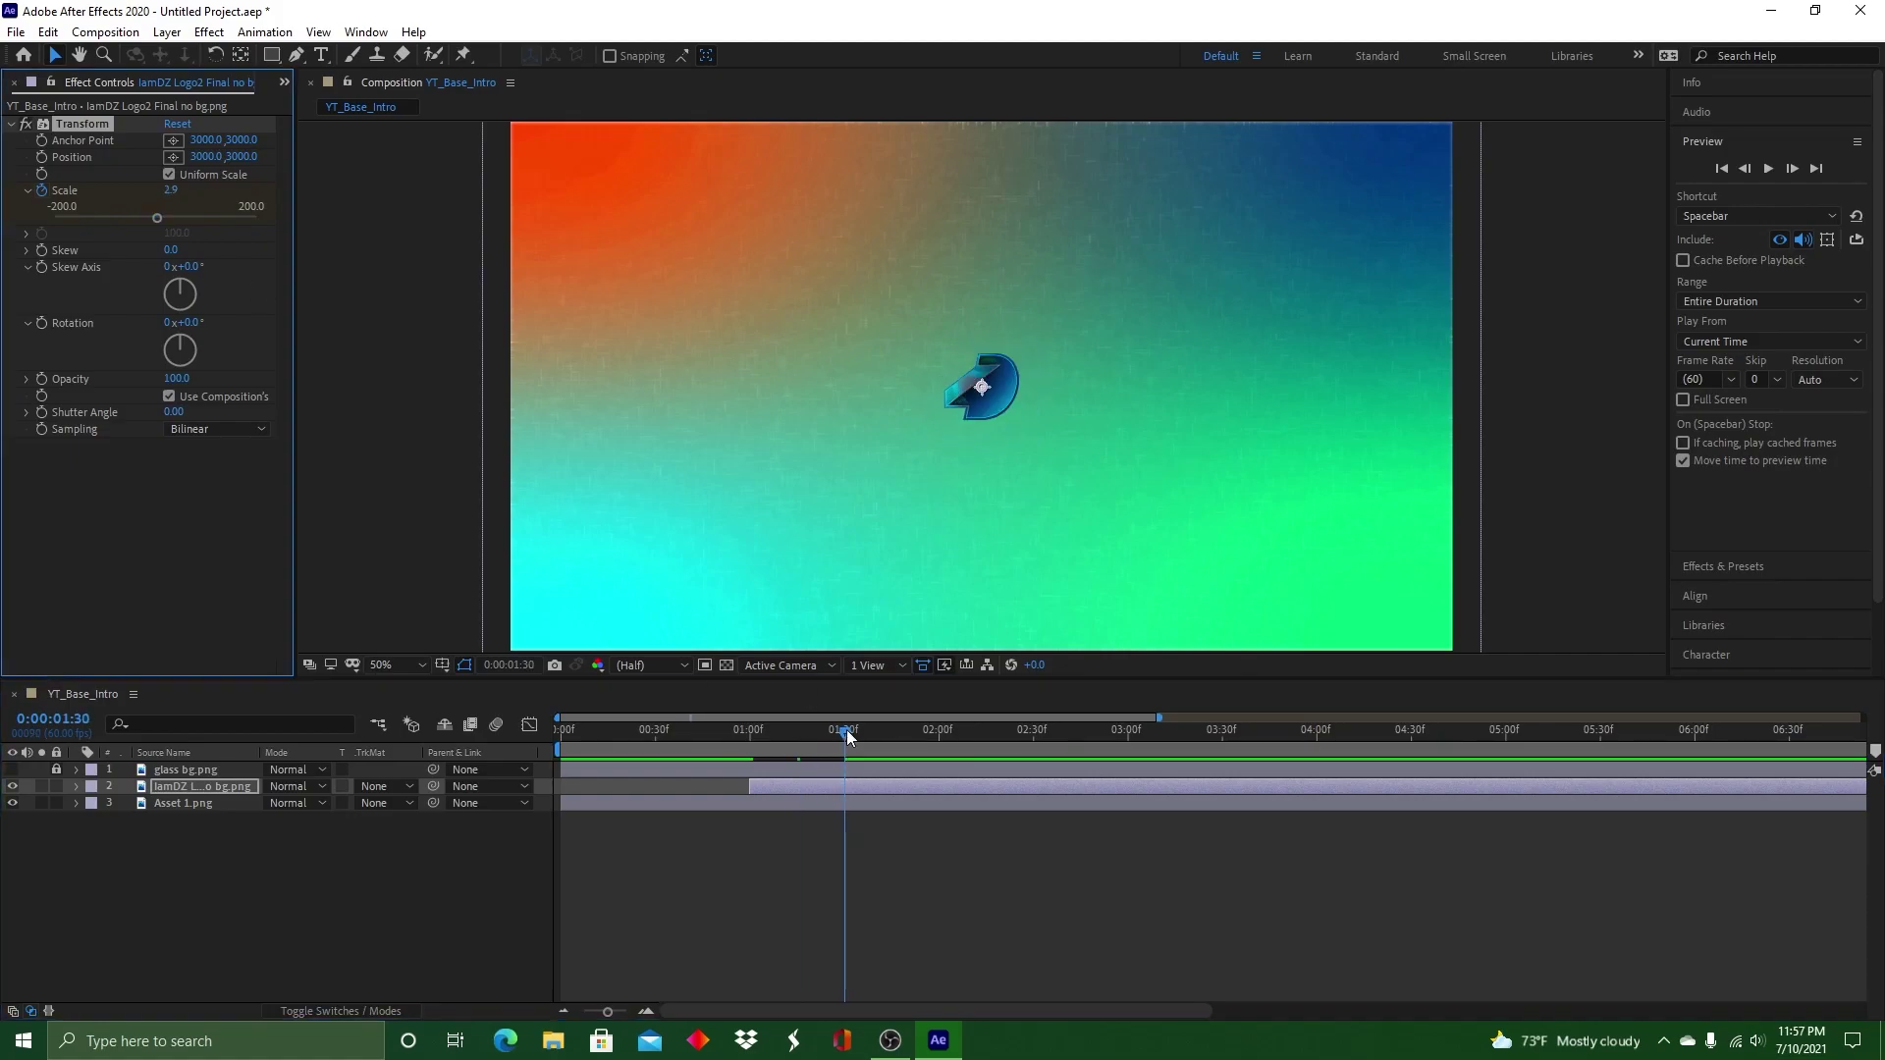
Preview the logo's new scale pulse from the start of the timeline
left_click_drag(847, 734, 561, 731)
left_click(1767, 169)
left_click(1769, 169)
Add tighter logo scale keyframes, slightly larger at about 0:00:01:09 and reduced again at about 0:00:01:15
mouse_move(797, 732)
left_mouse_down()
mouse_move(749, 732)
mouse_move(797, 738)
mouse_move(776, 734)
left_mouse_up()
left_click_drag(157, 218, 159, 219)
left_click_drag(776, 734, 798, 732)
left_click_drag(159, 218, 157, 218)
Play back the tightened scale pulse and check the logo with the glass bg.png layer briefly shown
key("space")
left_click_drag(797, 732, 559, 732)
left_click(1768, 169)
left_click_drag(730, 734, 811, 734)
left_click(12, 770)
left_click(11, 769)
Keyframe the logo's Transform opacity down to 0 and adjust its scale at about 0:00:01:15
left_click(26, 379)
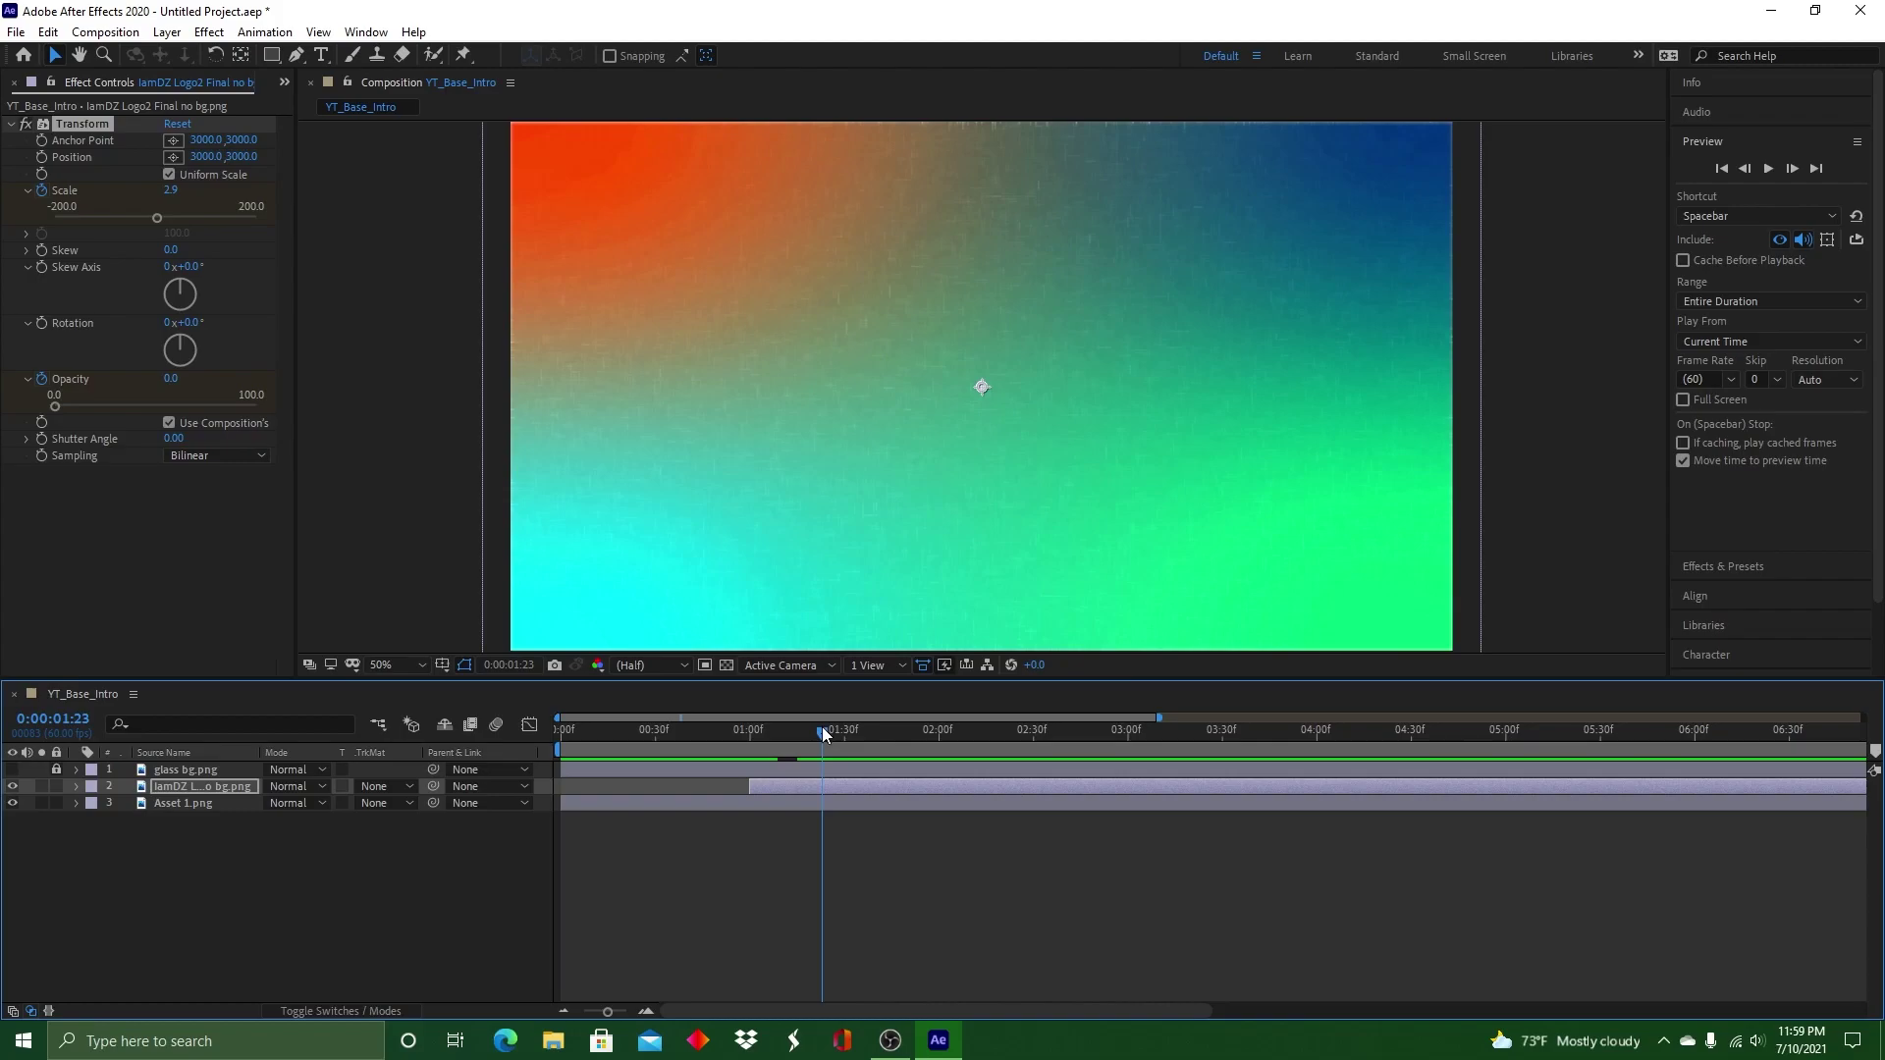
left_click_drag(822, 728, 864, 727)
left_click(797, 731)
left_click_drag(158, 218, 157, 217)
left_click_drag(256, 407, 3, 411)
Preview the logo's combined scale and fade-out animation from the beginning
left_click_drag(864, 729, 559, 730)
left_click(1770, 168)
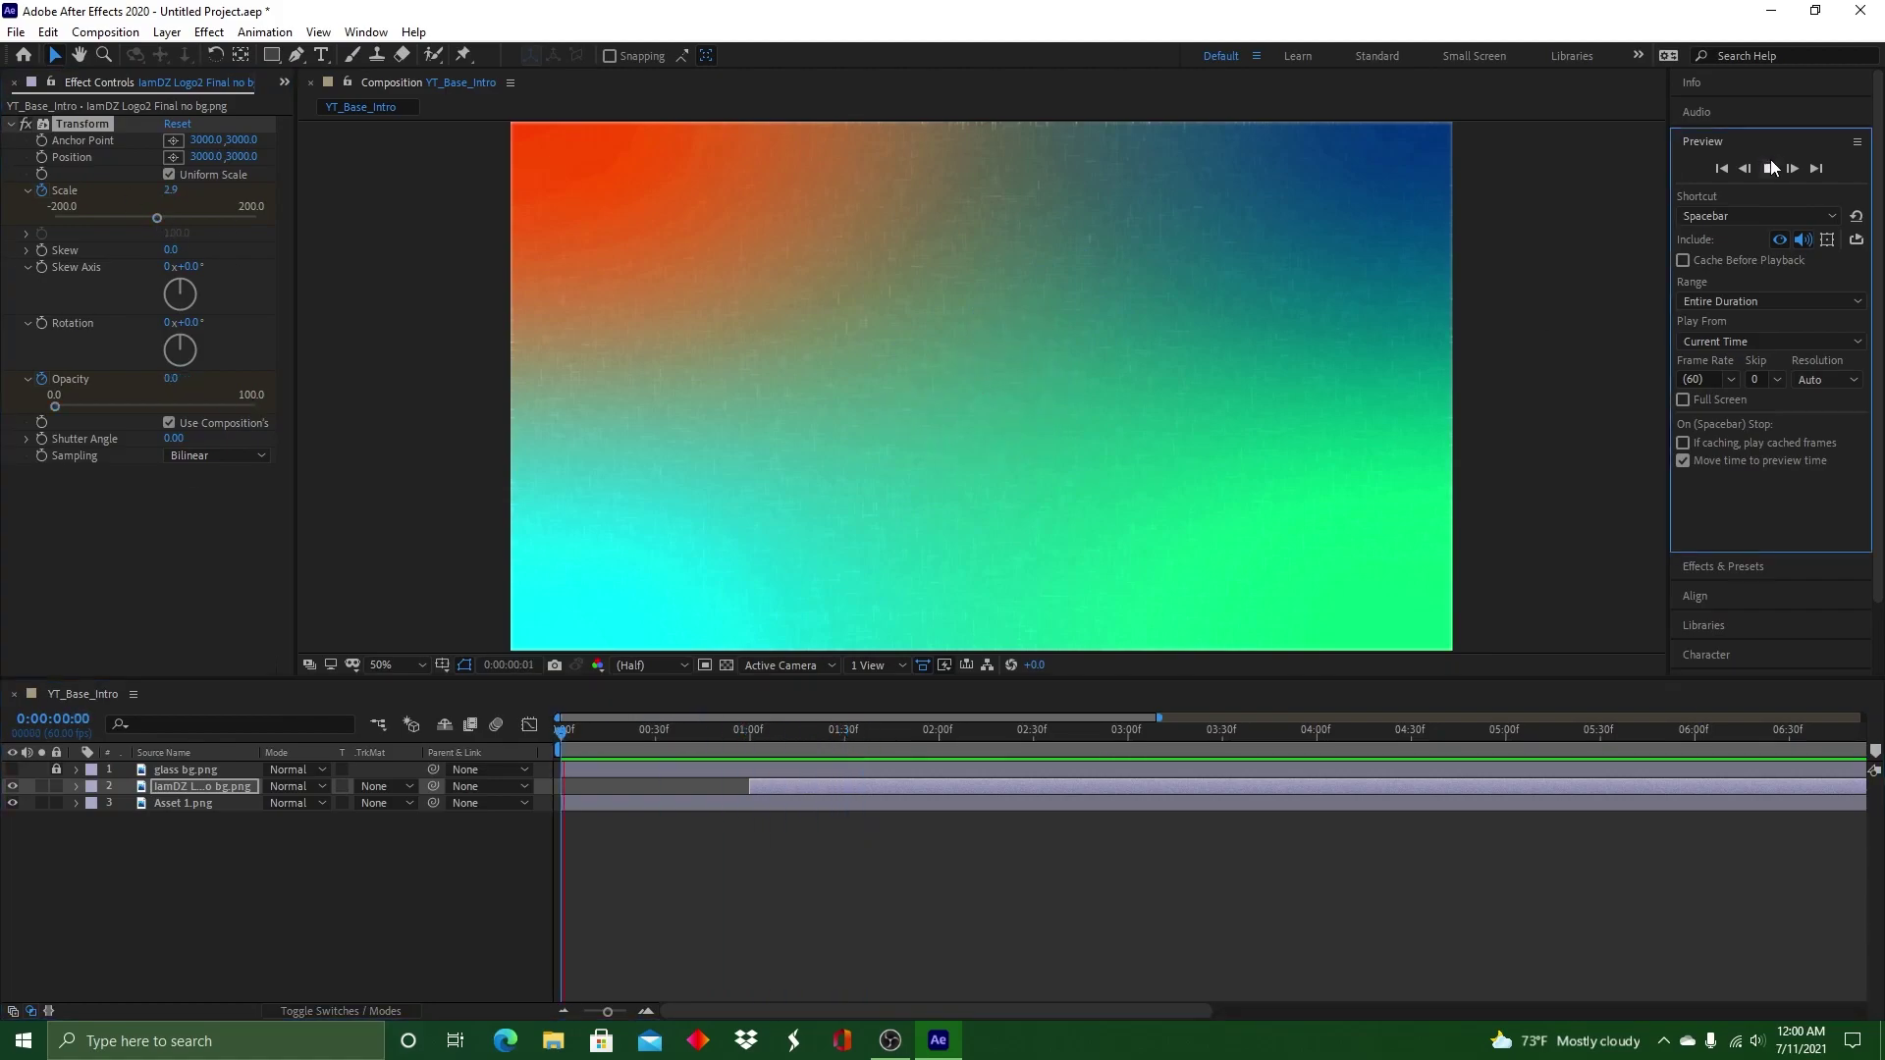
left_click_drag(930, 733, 657, 734)
left_click(160, 225)
left_click(1768, 169)
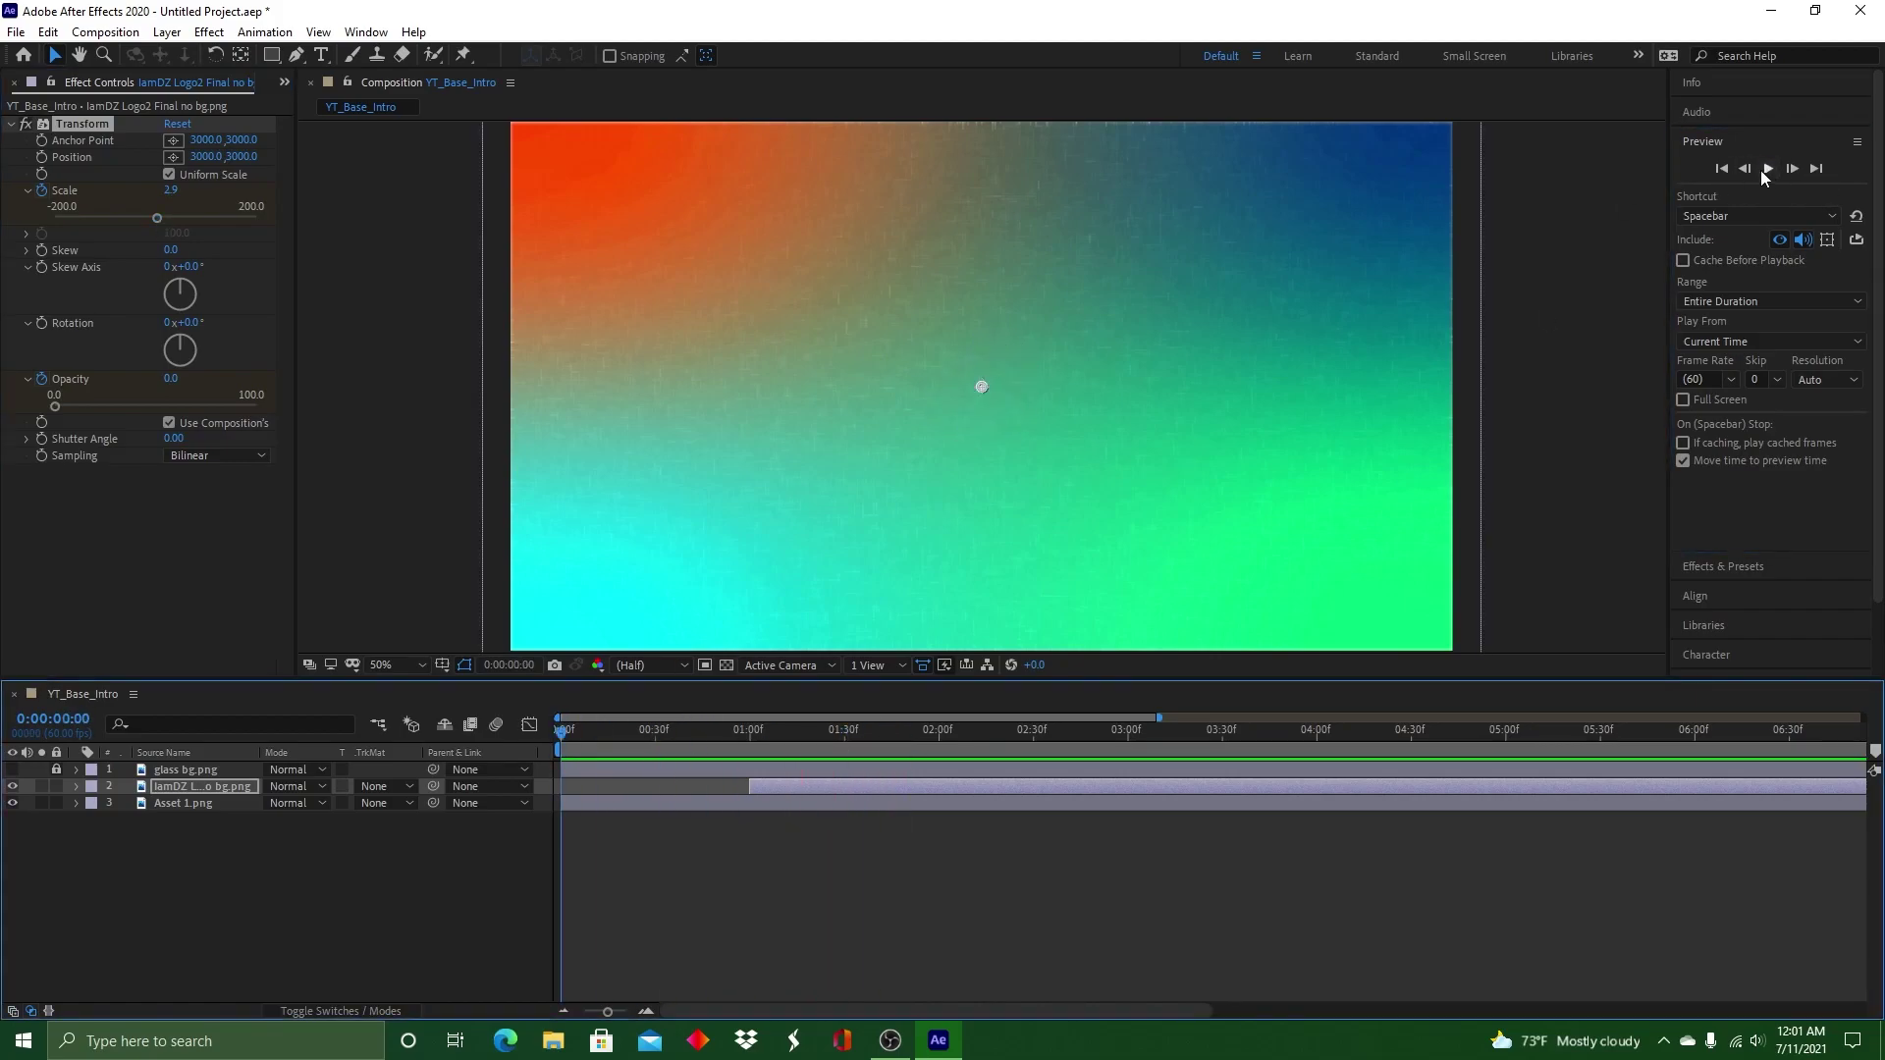
Keyframe the logo's opacity at 0 around 0:00:02:30 and bring it back to 100 at 0:00:02:30
left_click(1034, 731)
left_click(54, 411)
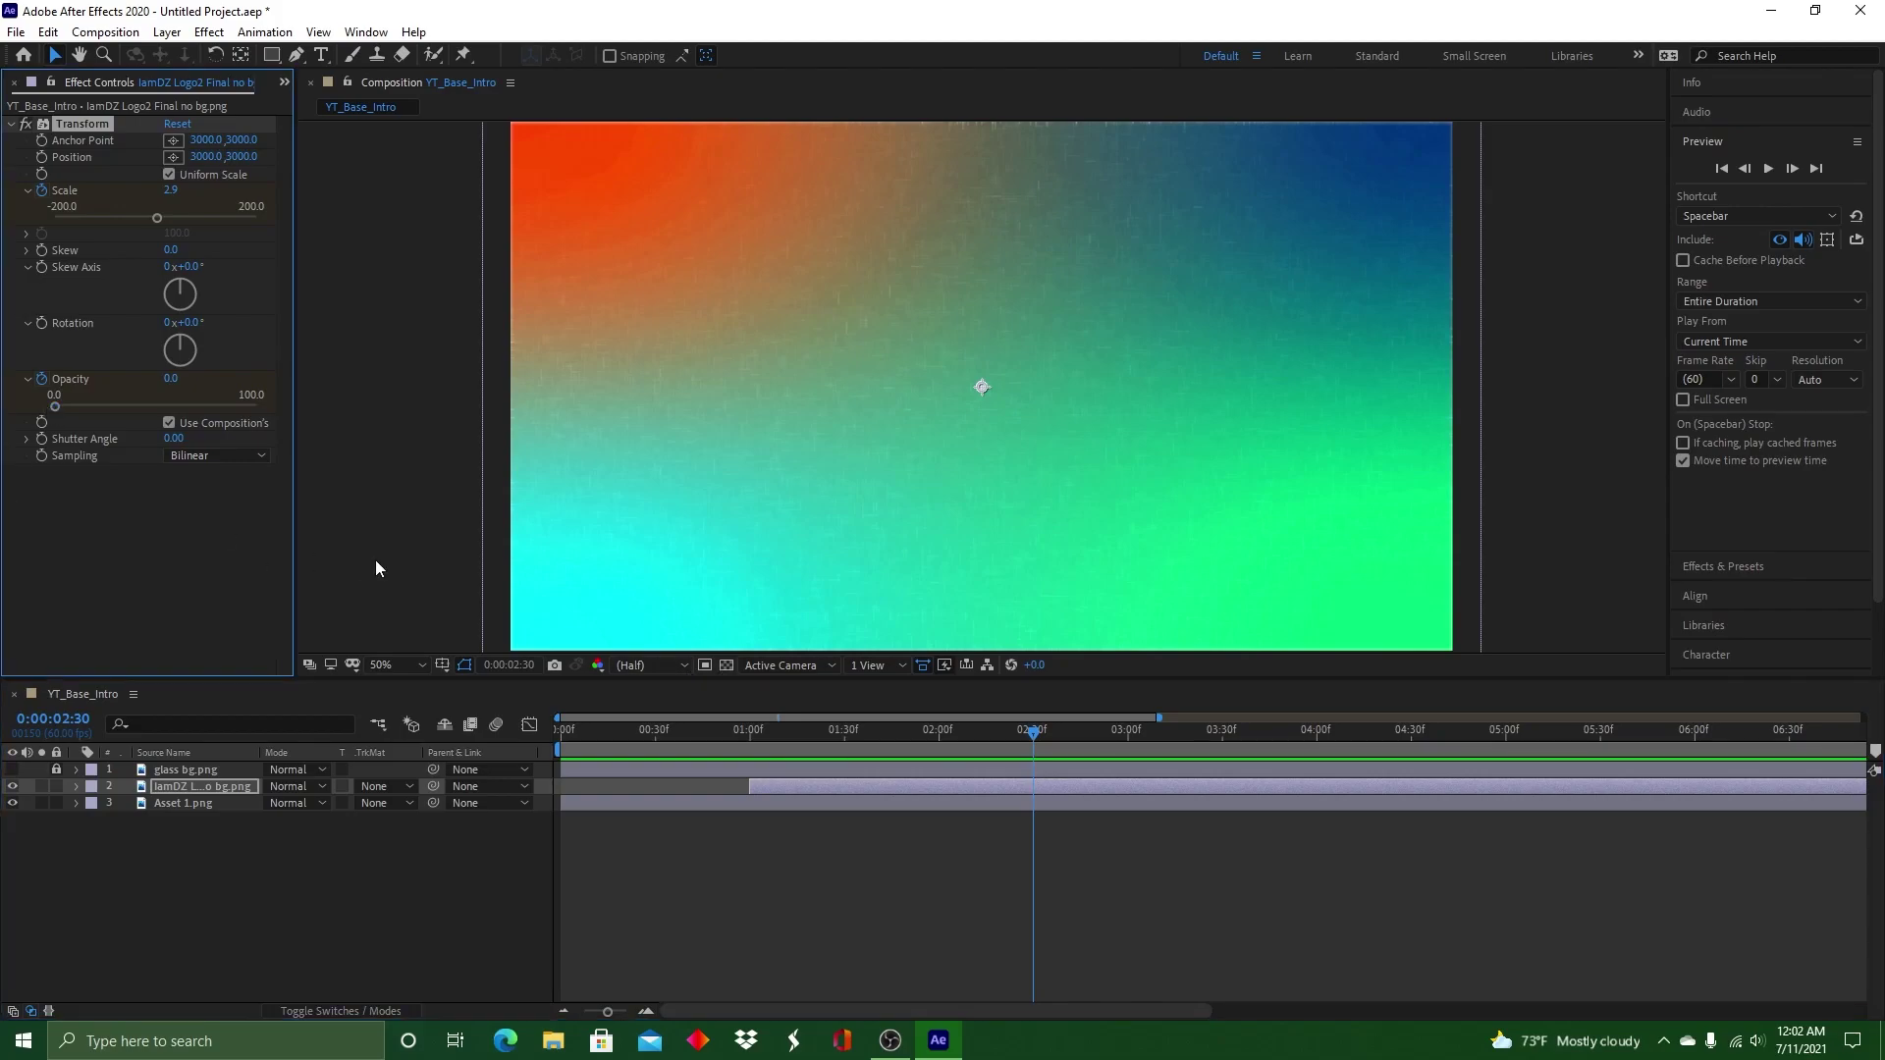
mouse_move(1030, 730)
left_mouse_down()
mouse_move(1013, 733)
mouse_move(1034, 727)
left_mouse_up()
left_click(51, 408)
left_click(1034, 732)
left_click(257, 408)
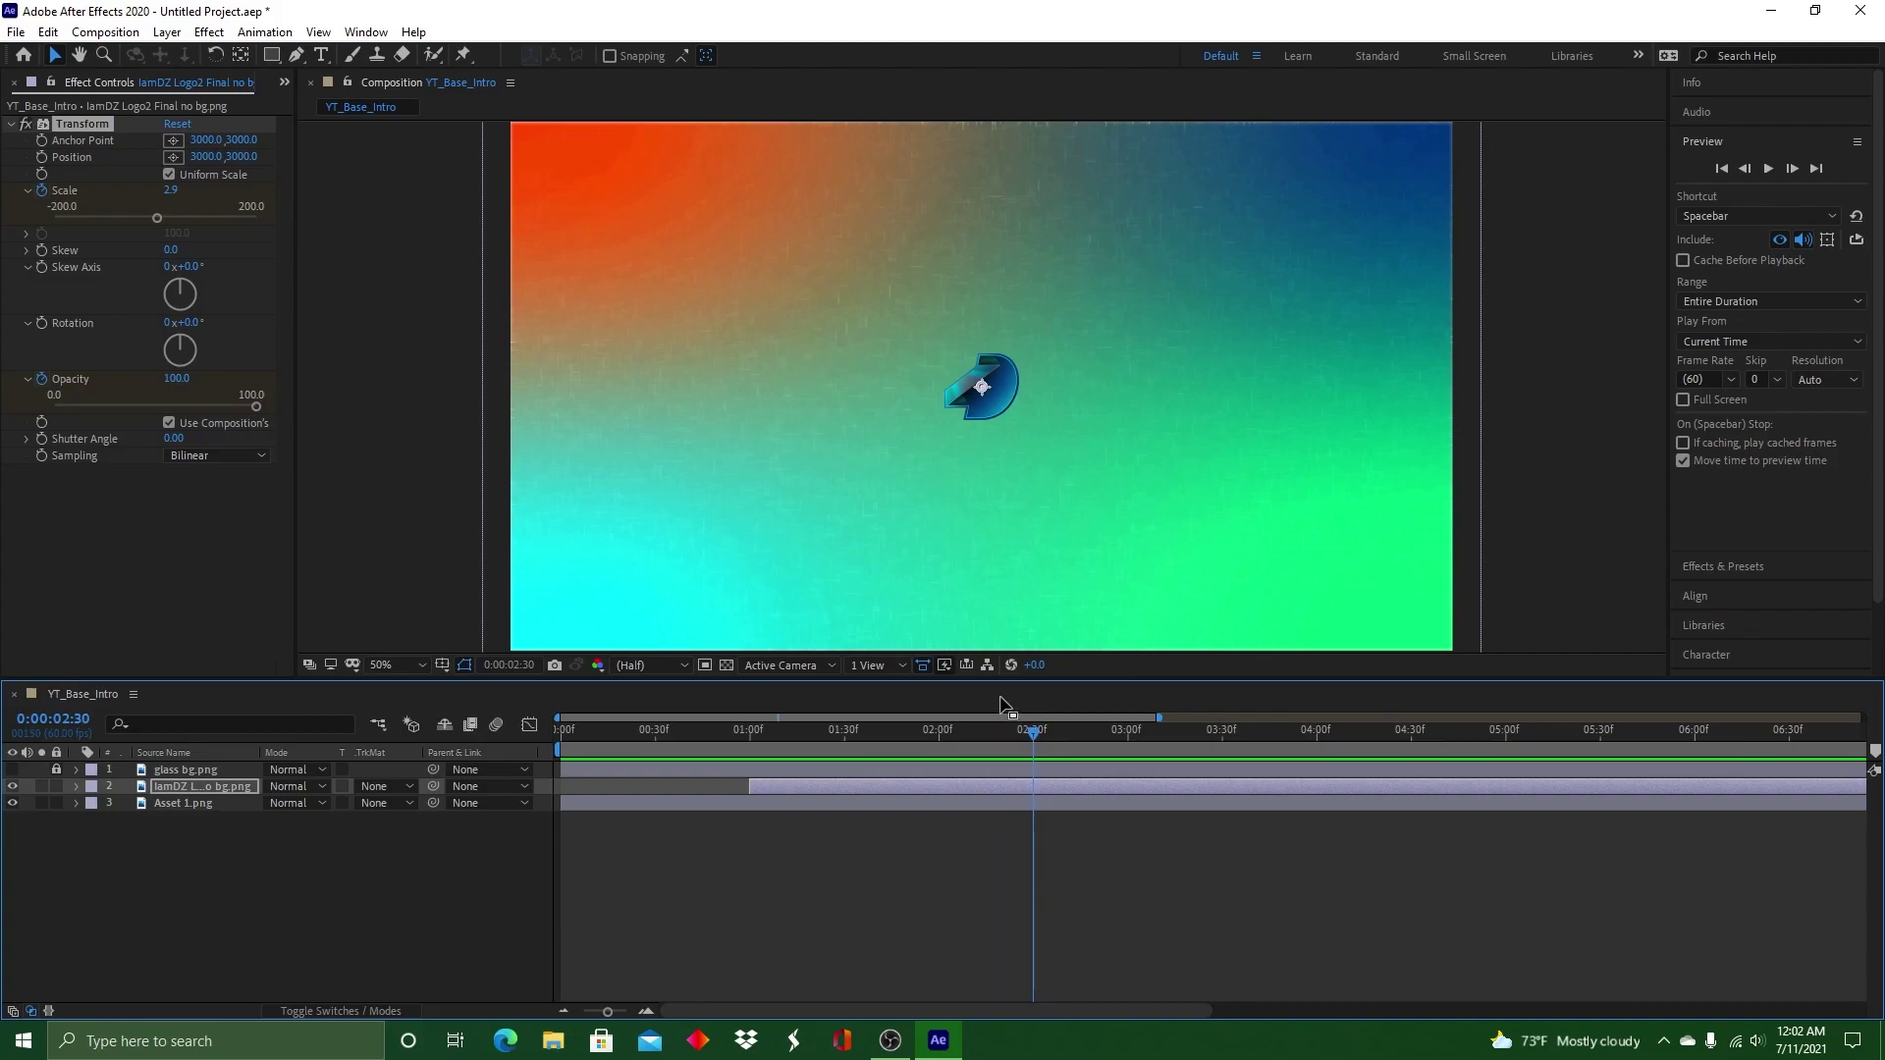
Keyframe the logo's Transform scale to 1.0 at 0:00:02:23 and 4.9 at 0:00:02:30
left_click(1013, 732)
left_click(157, 218)
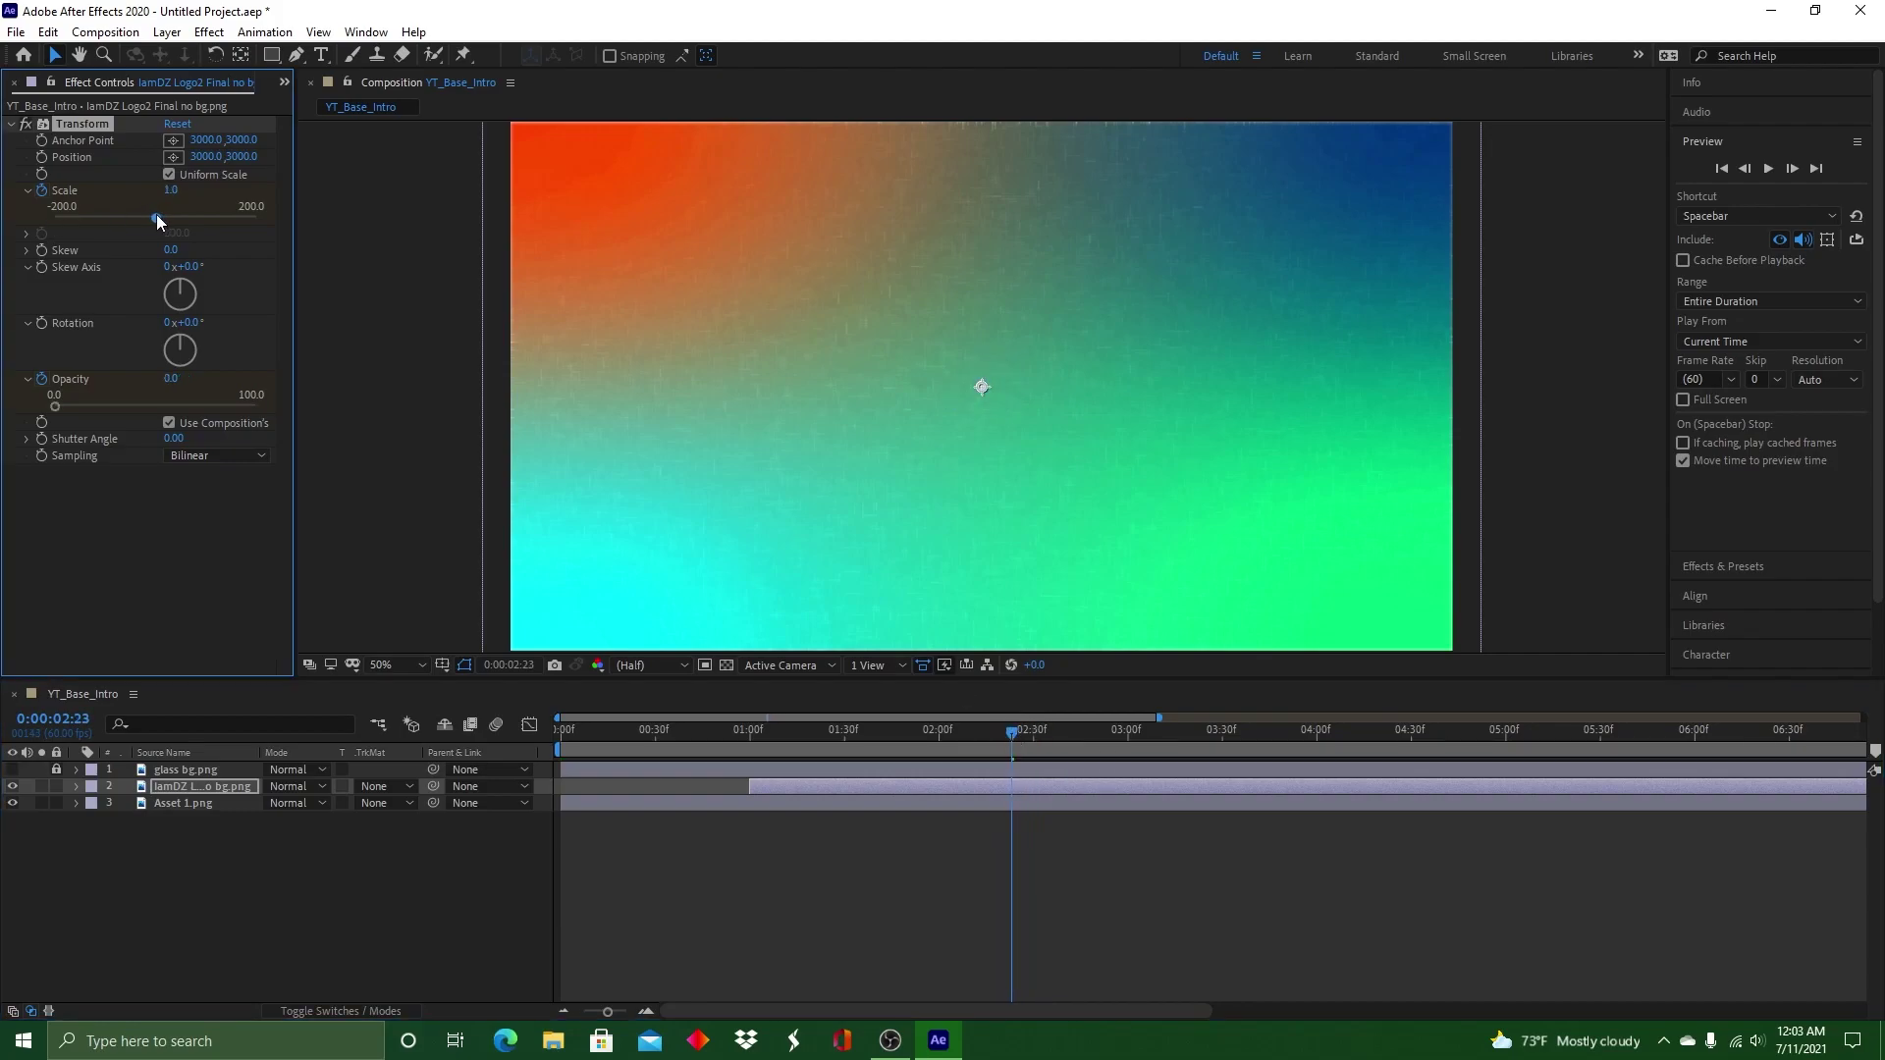
left_click(1033, 732)
left_click(158, 217)
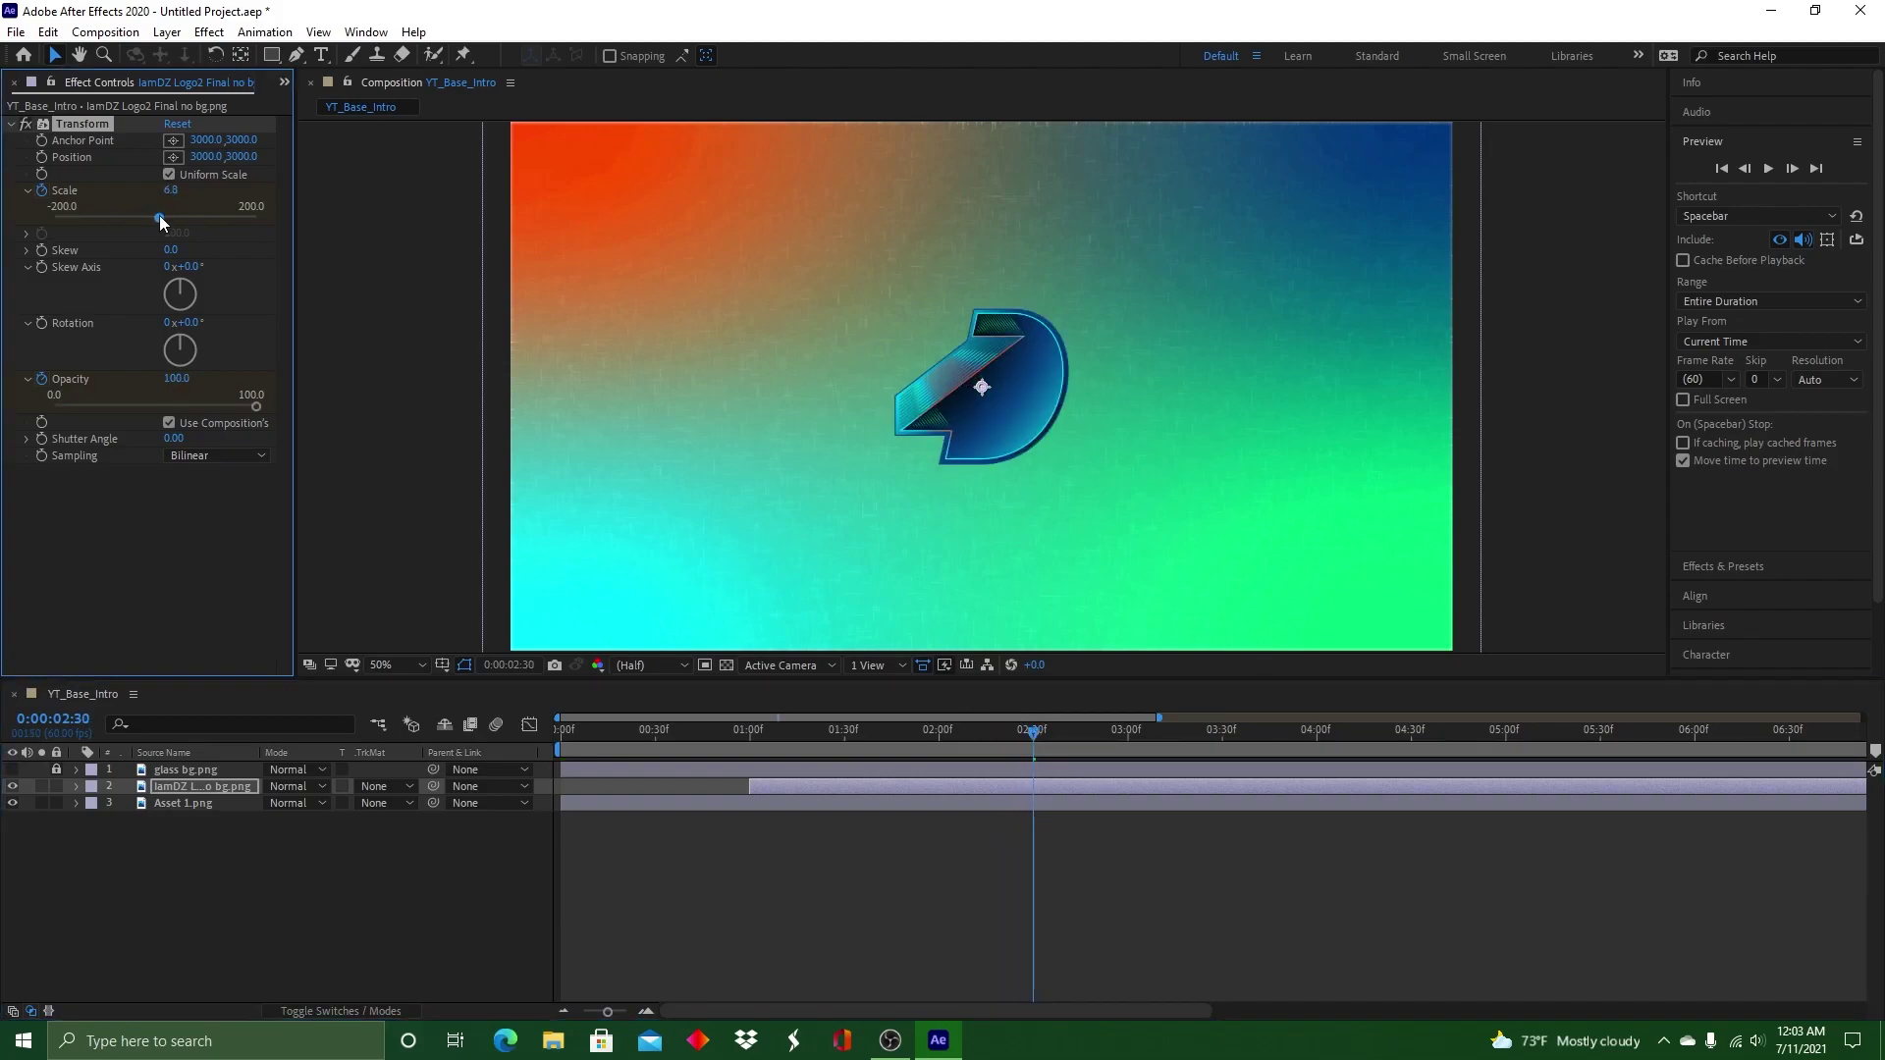
Preview the logo's reappearance from the beginning and return to 0:00:02:30
left_click_drag(1072, 736, 559, 734)
left_click(1768, 168)
left_click(1768, 168)
left_click(1034, 736)
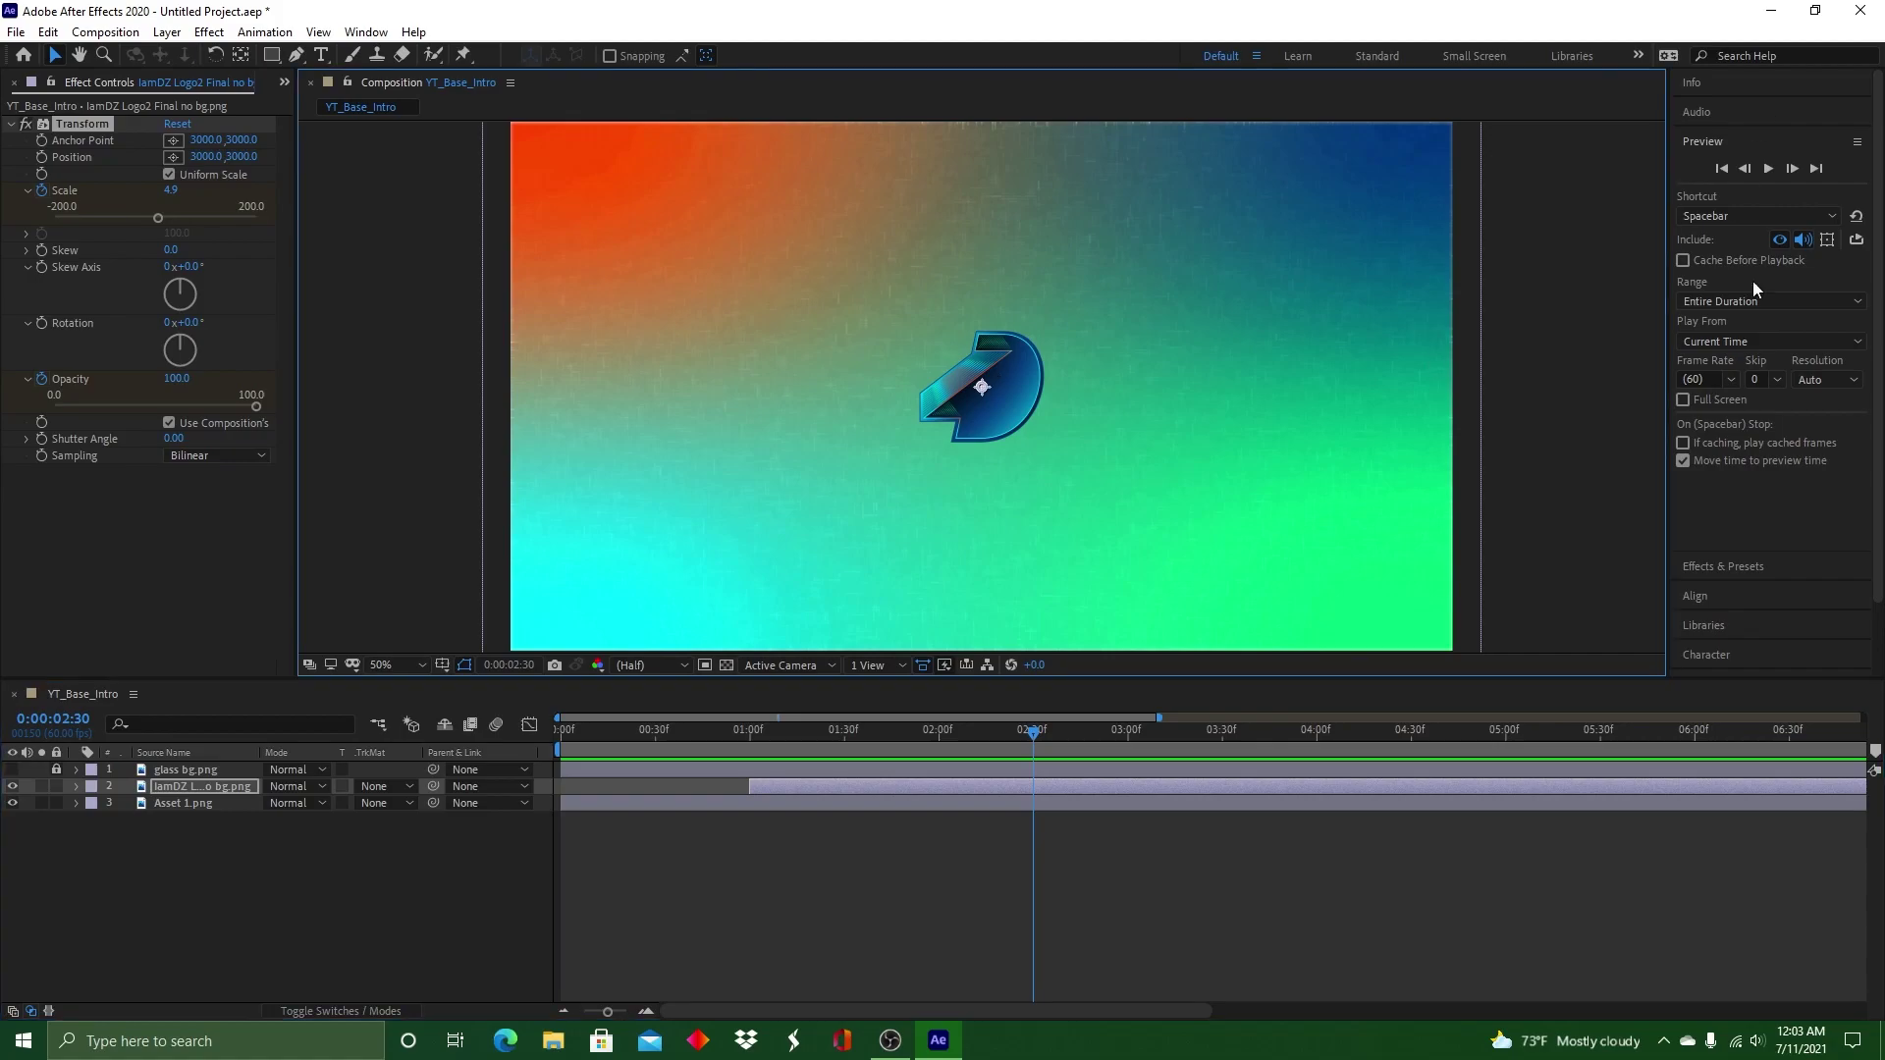
Look through the Stylize, Expression Controls and Generate effect categories for an effect to use on the logo
left_click(1723, 566)
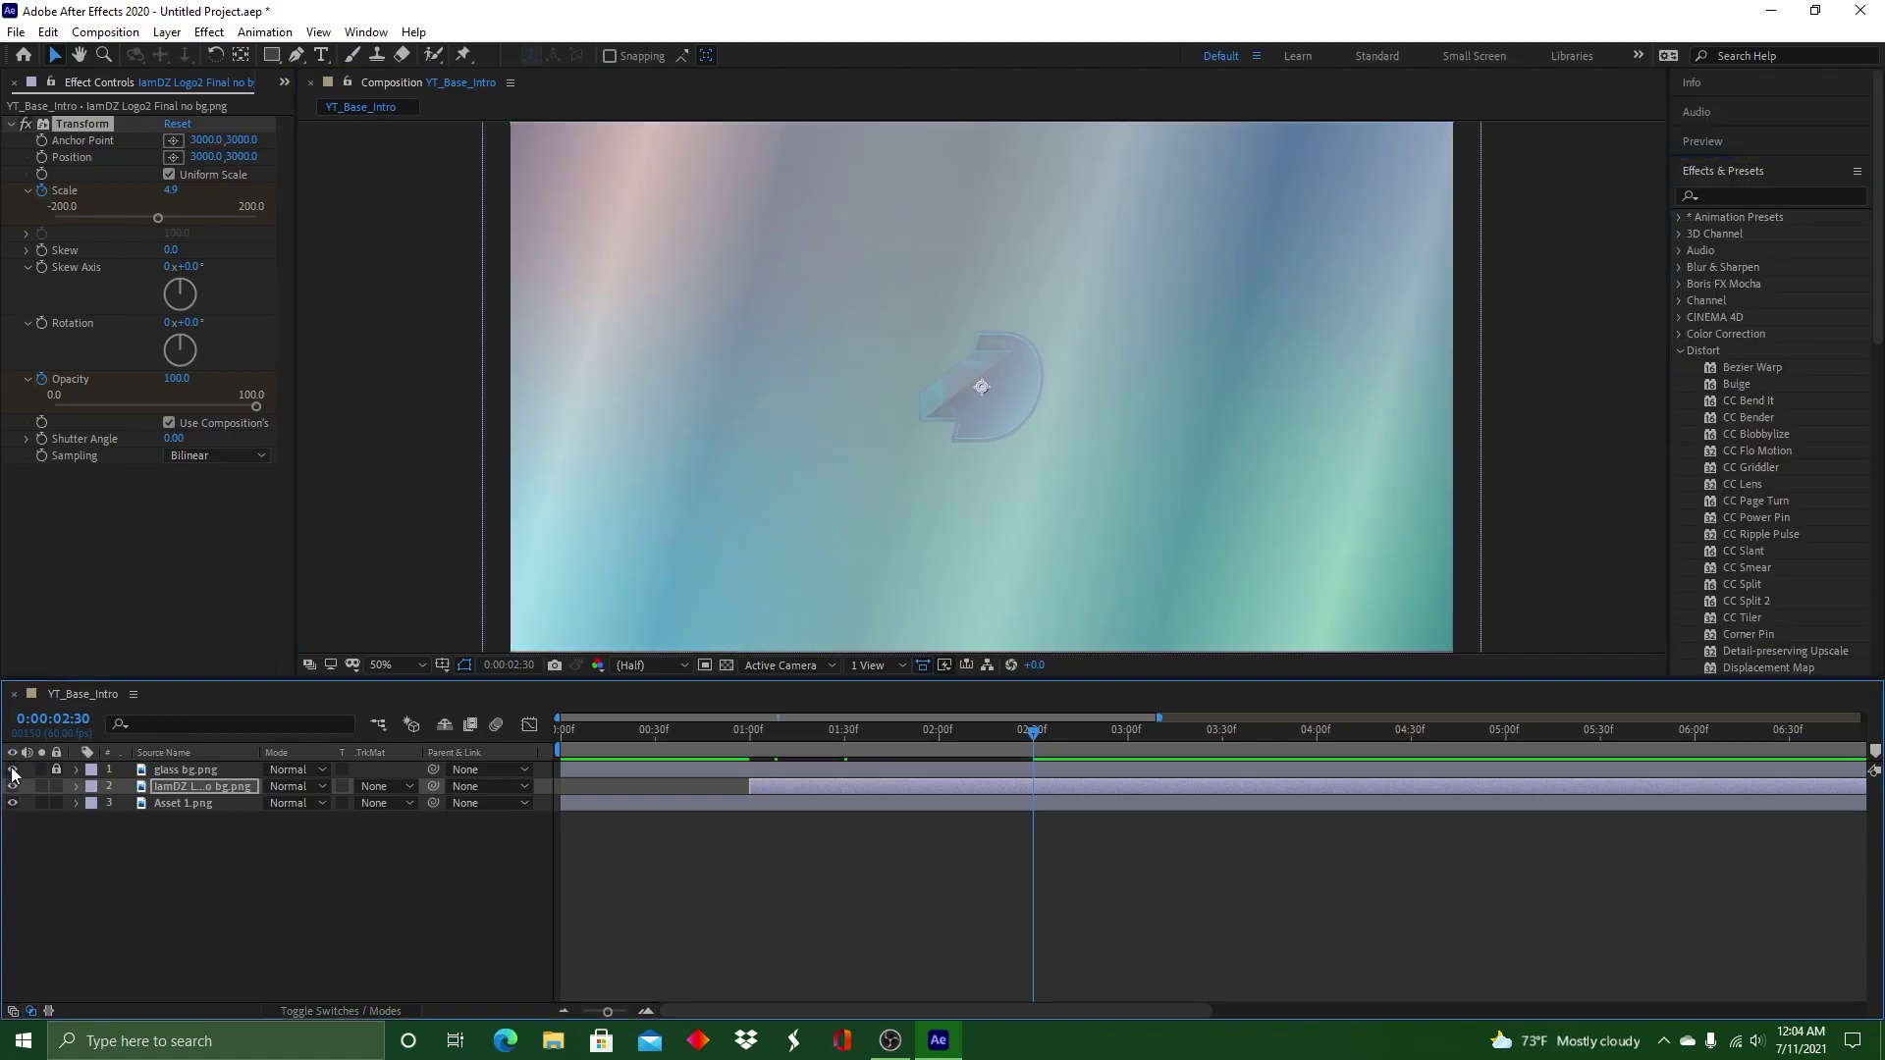
left_click(1677, 349)
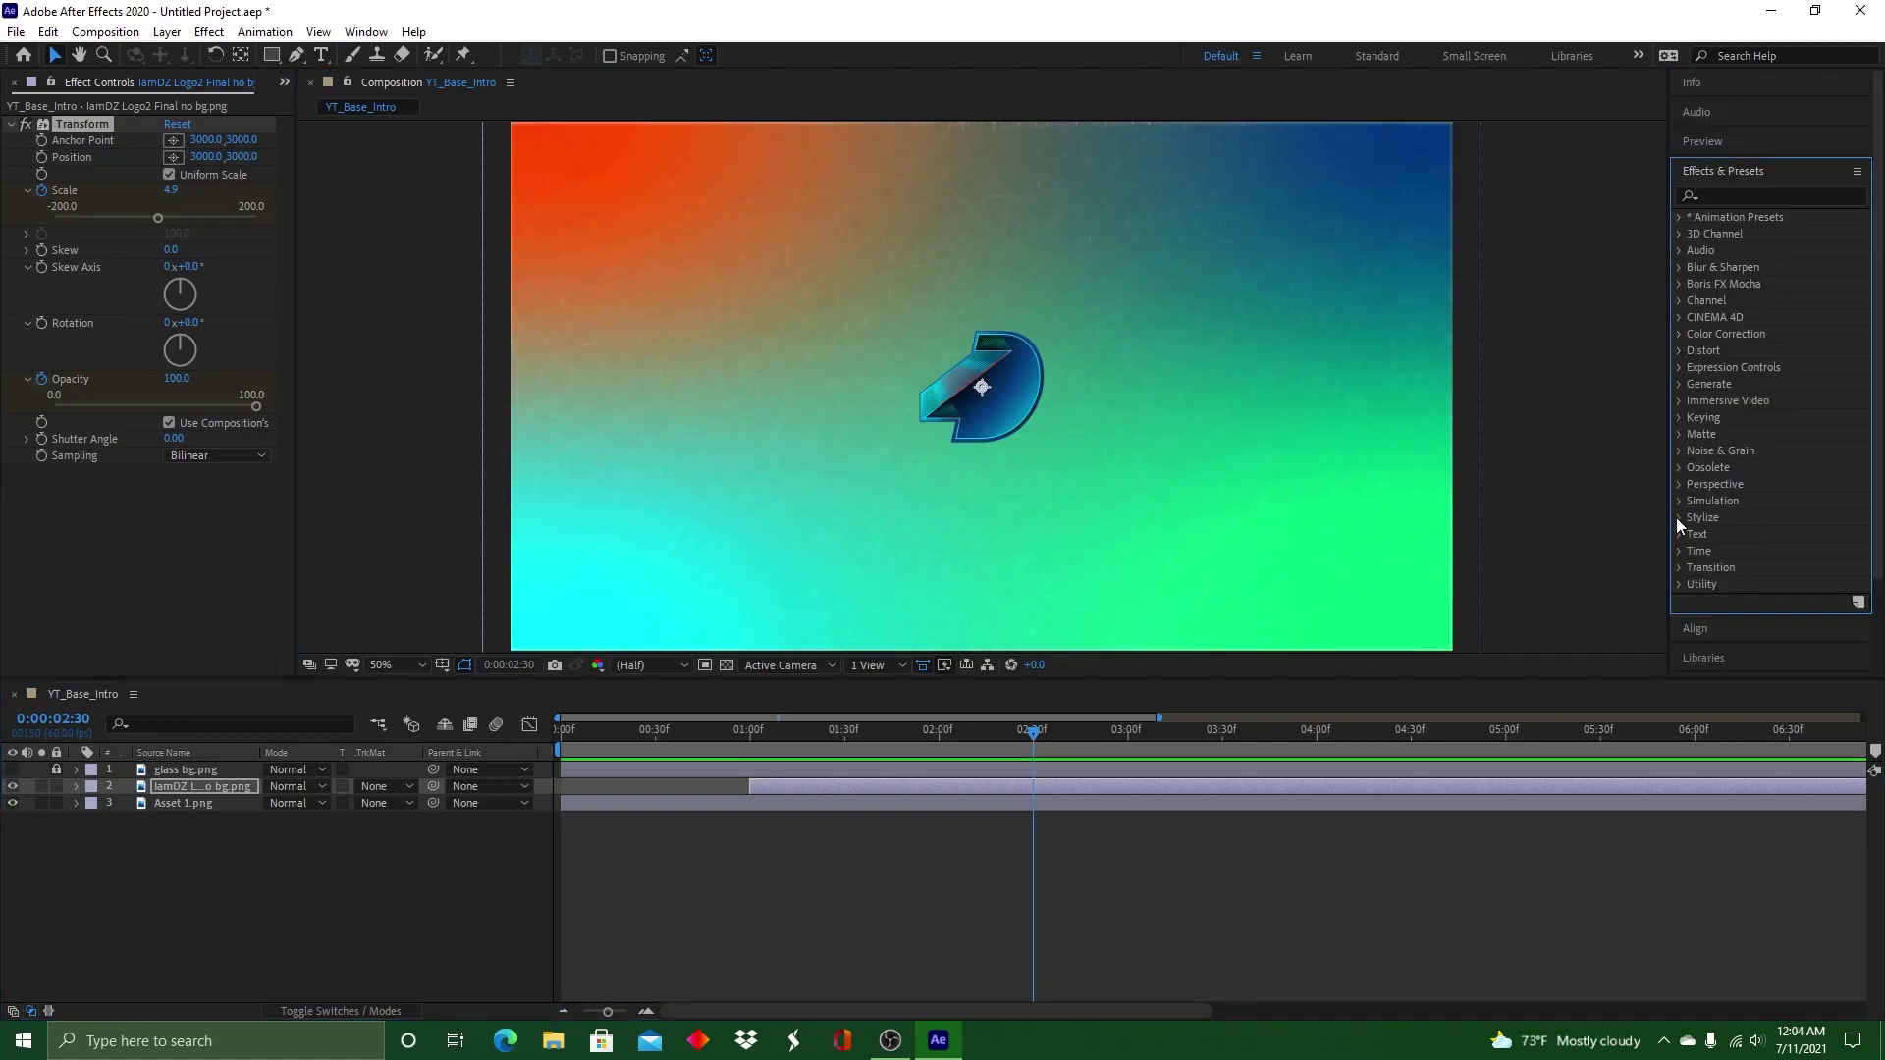
left_click(1677, 516)
scroll(1703, 502, "down", 5)
scroll(1708, 472, "up", 1)
left_click(1677, 218)
scroll(1677, 235, "up", 1)
left_click(1677, 312)
left_click(1677, 312)
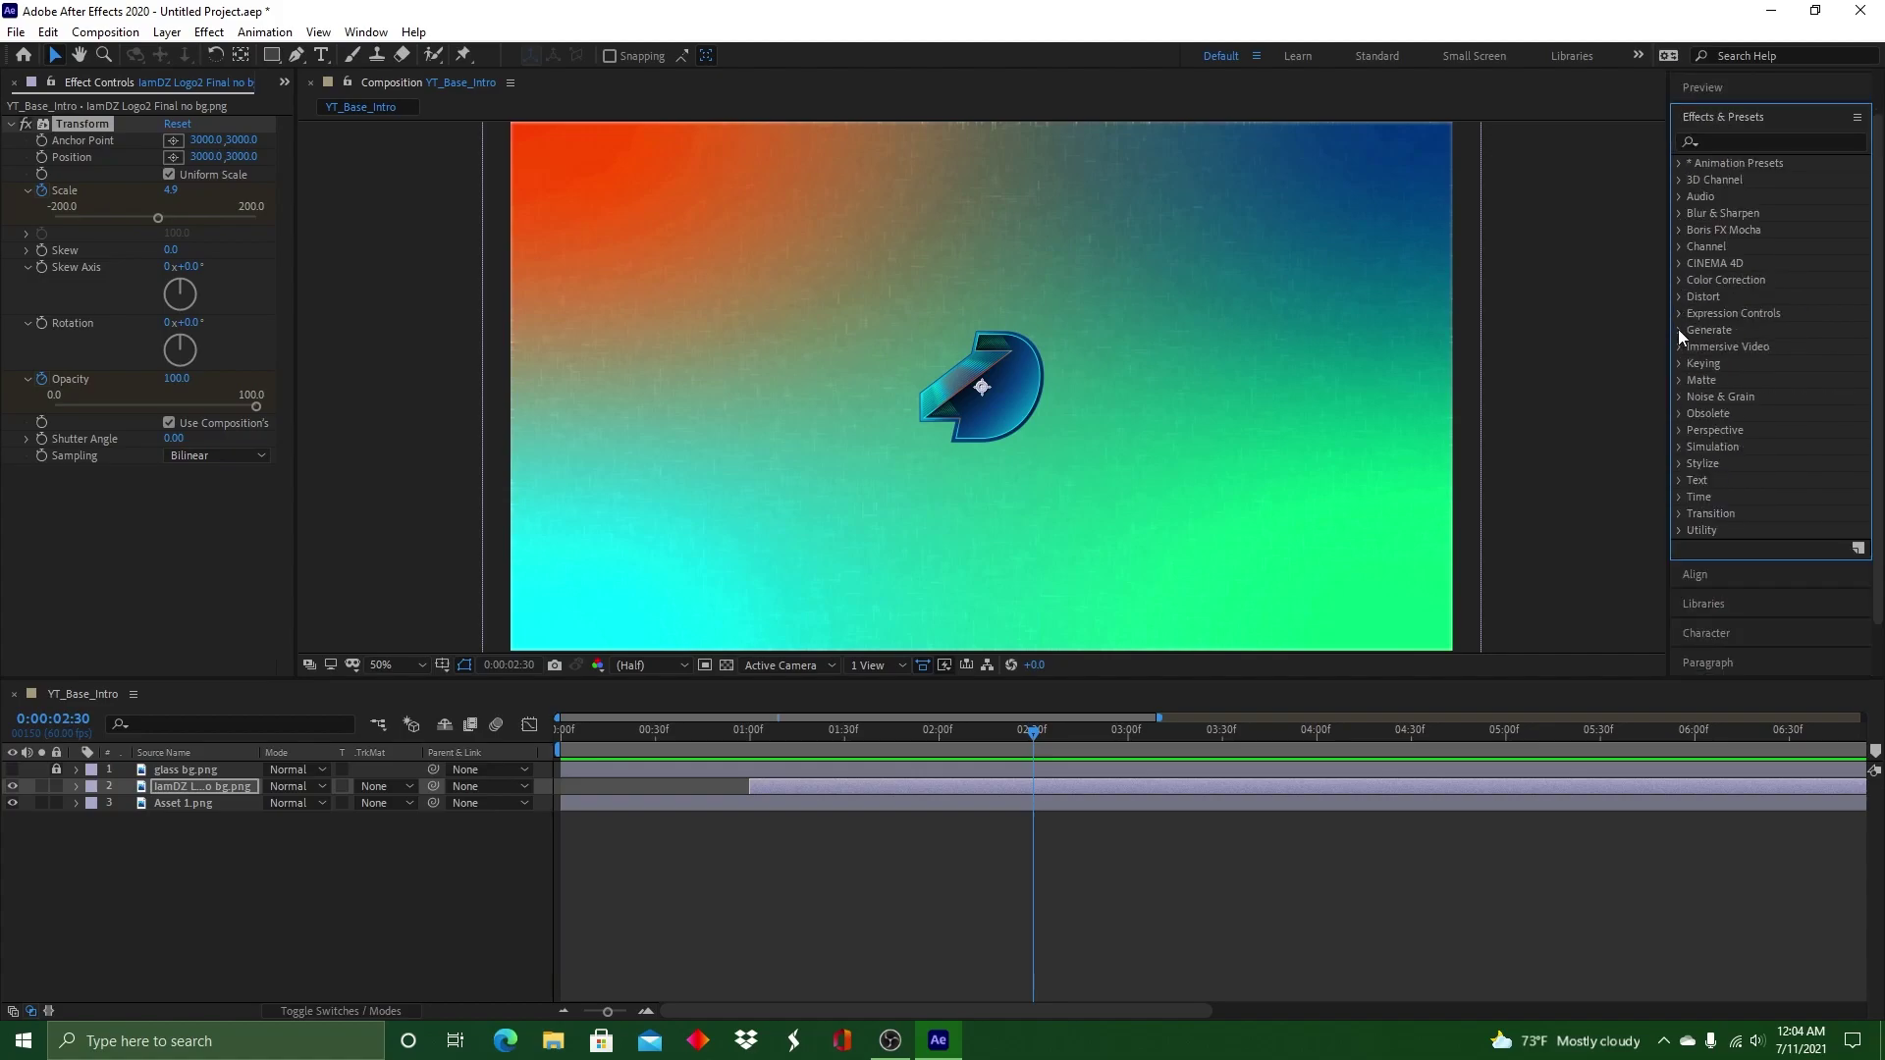
left_click(1677, 329)
scroll(1734, 328, "down", 1)
scroll(1757, 494, "down", 2)
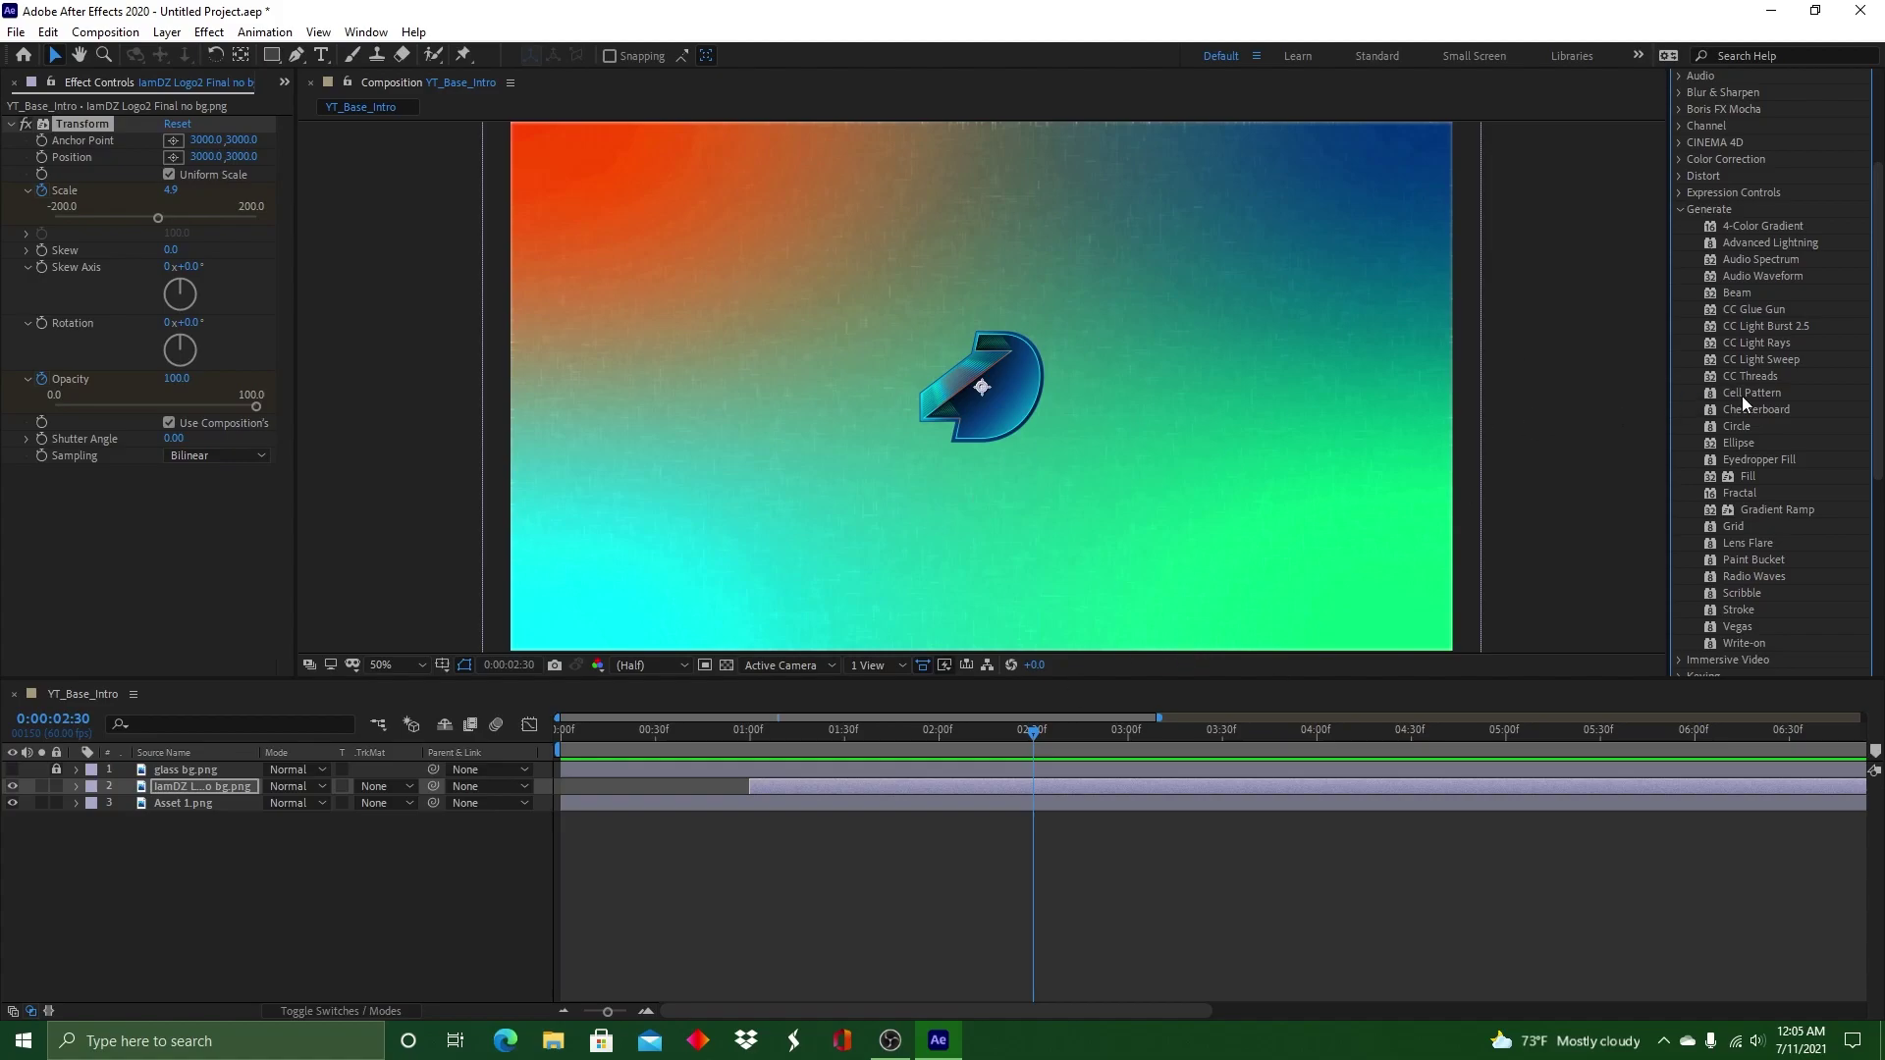
Look through further effect categories, including Obsolete and Simulation, for a suitable logo effect
left_click(1682, 210)
left_click(1680, 469)
left_click(1681, 469)
left_click(1678, 351)
left_click(1679, 352)
left_click(1677, 386)
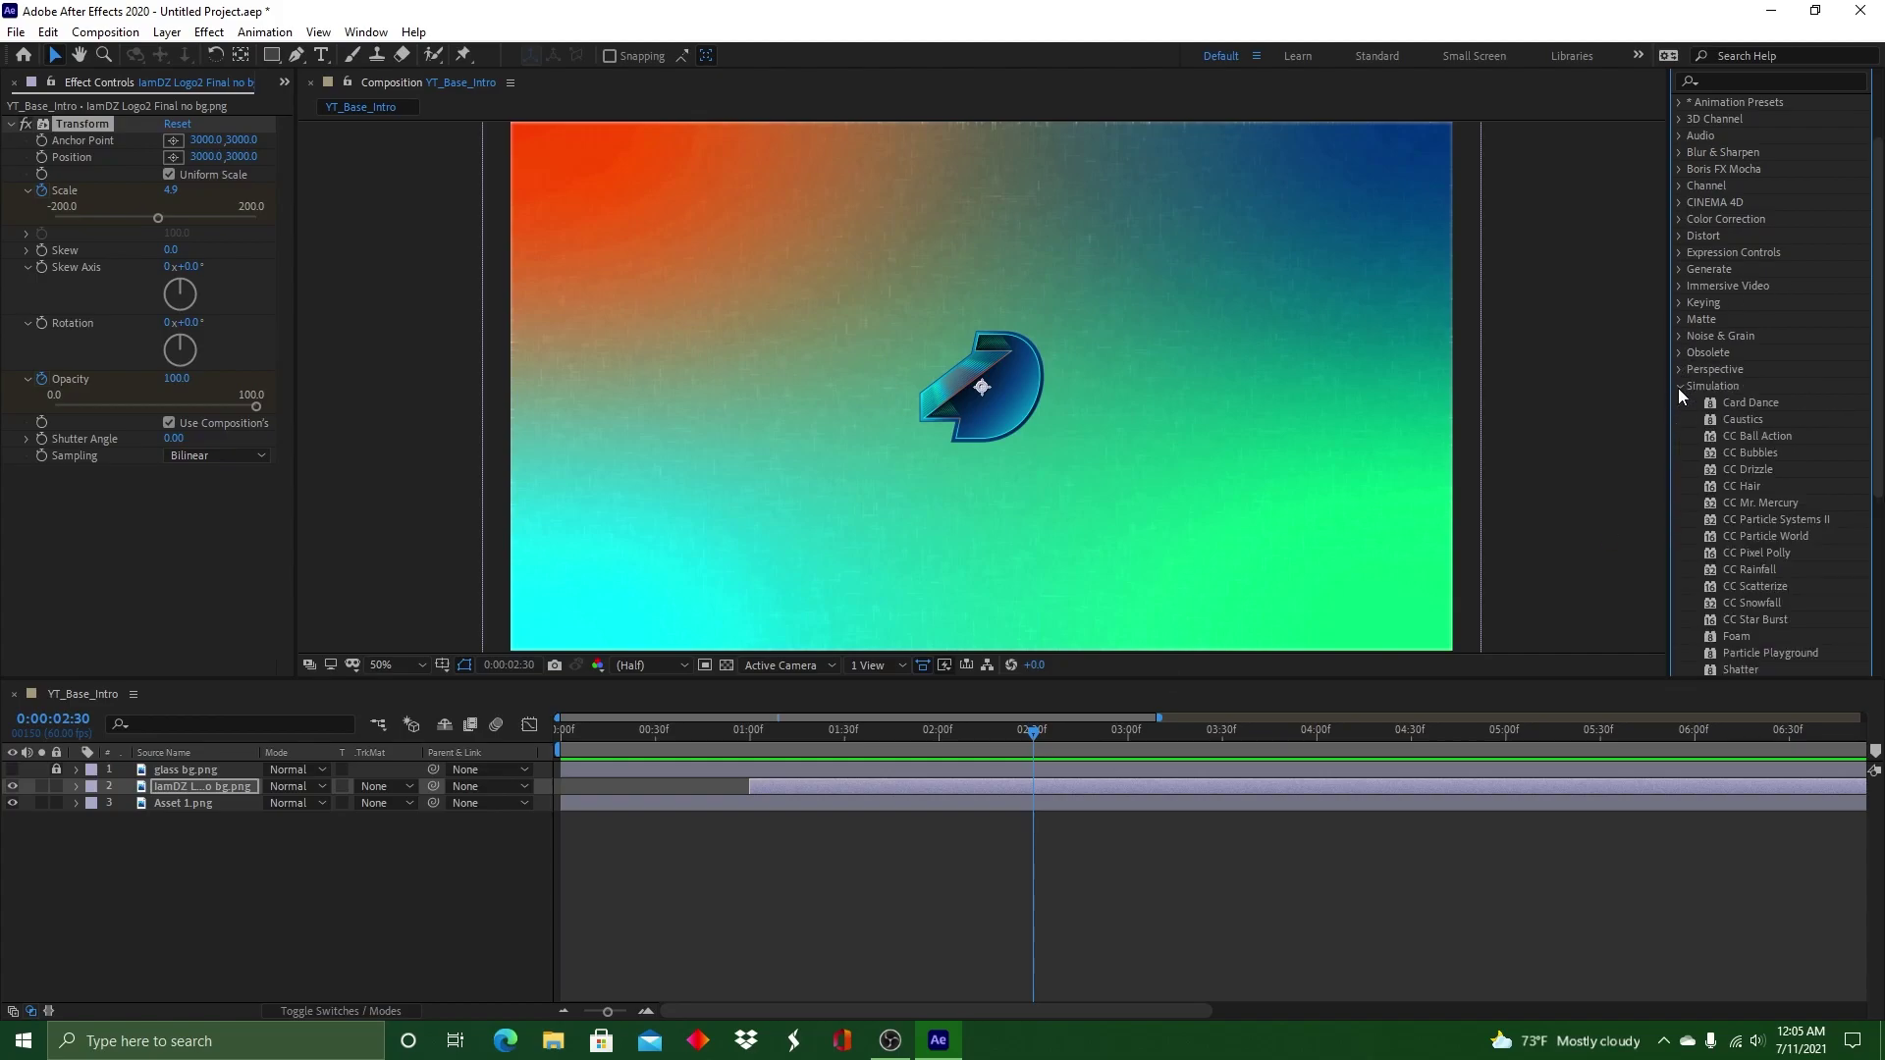
scroll(1678, 389, "down", 1)
left_click(1679, 329)
left_click(1678, 270)
scroll(1718, 375, "down", 1)
scroll(1718, 375, "up", 1)
left_click(1679, 269)
Browse the Animation Presets, including the Image - Special Effects and Image - Creative folders
left_click(1679, 104)
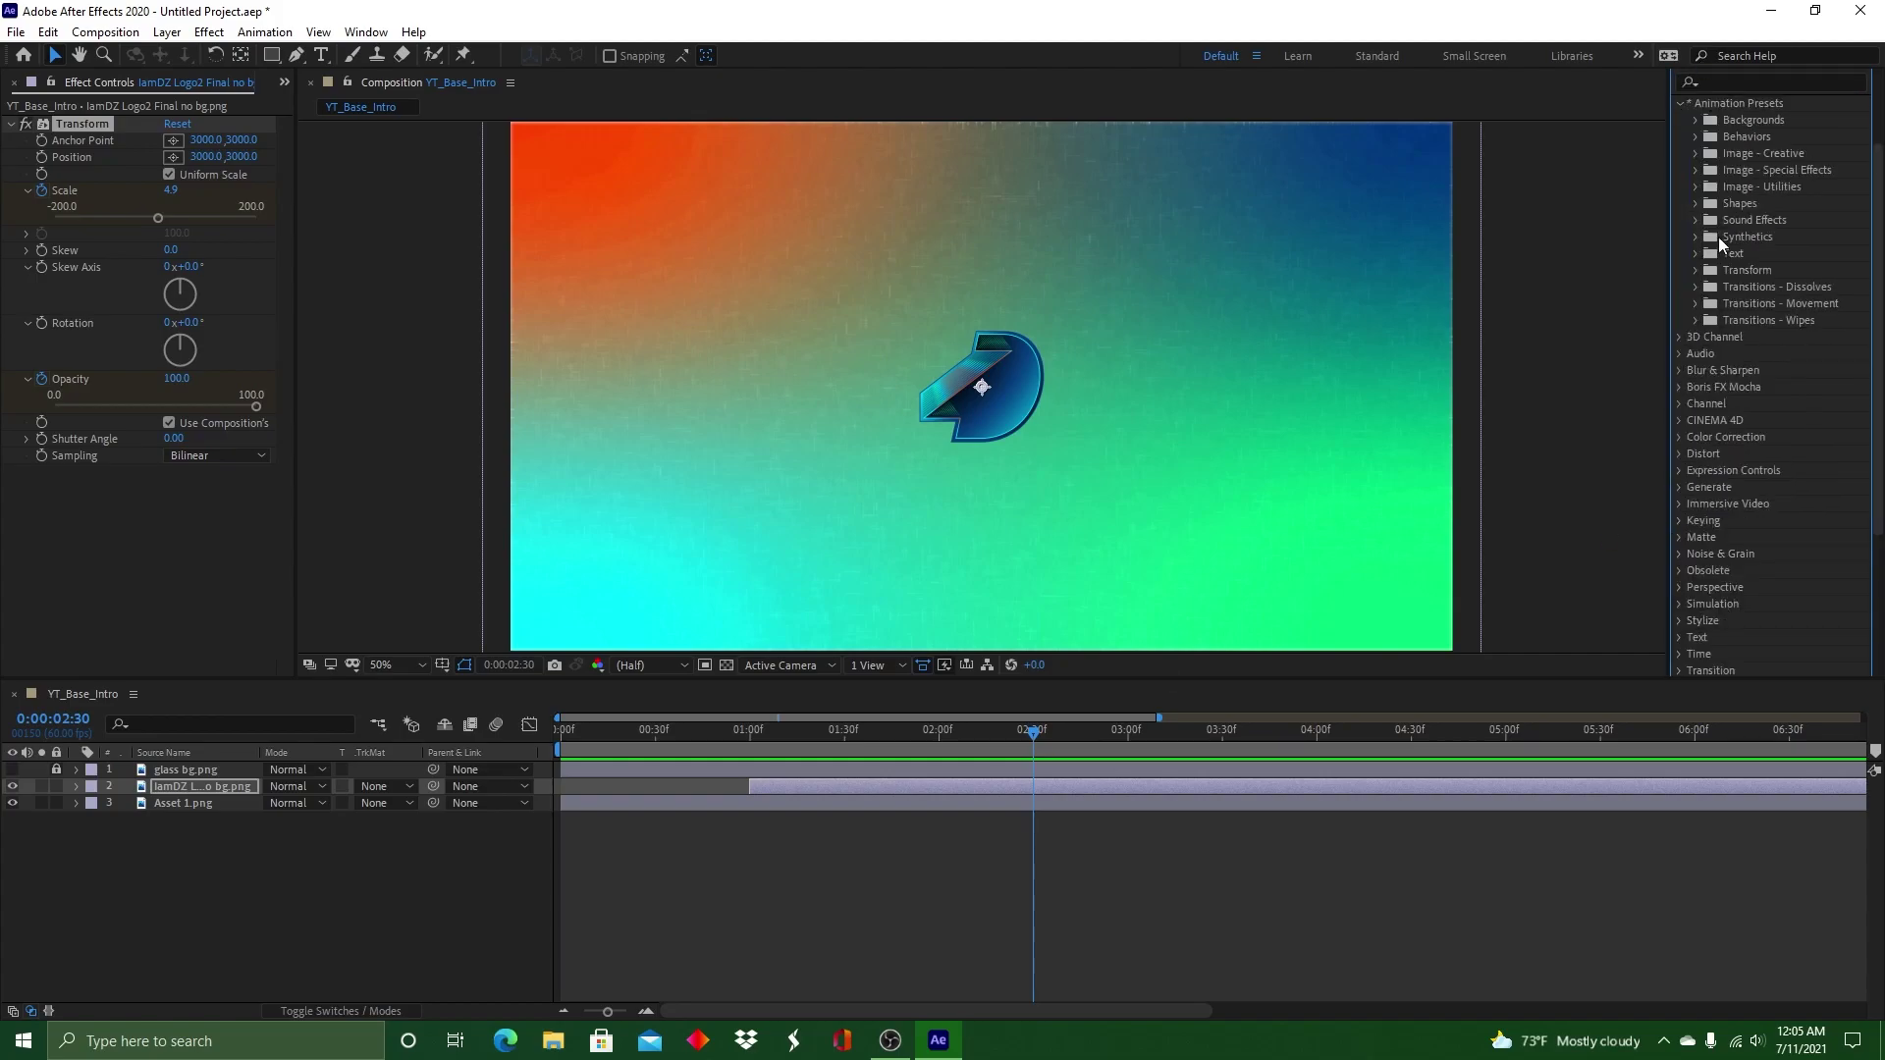
left_click(1694, 170)
left_click(1694, 170)
left_click(1695, 153)
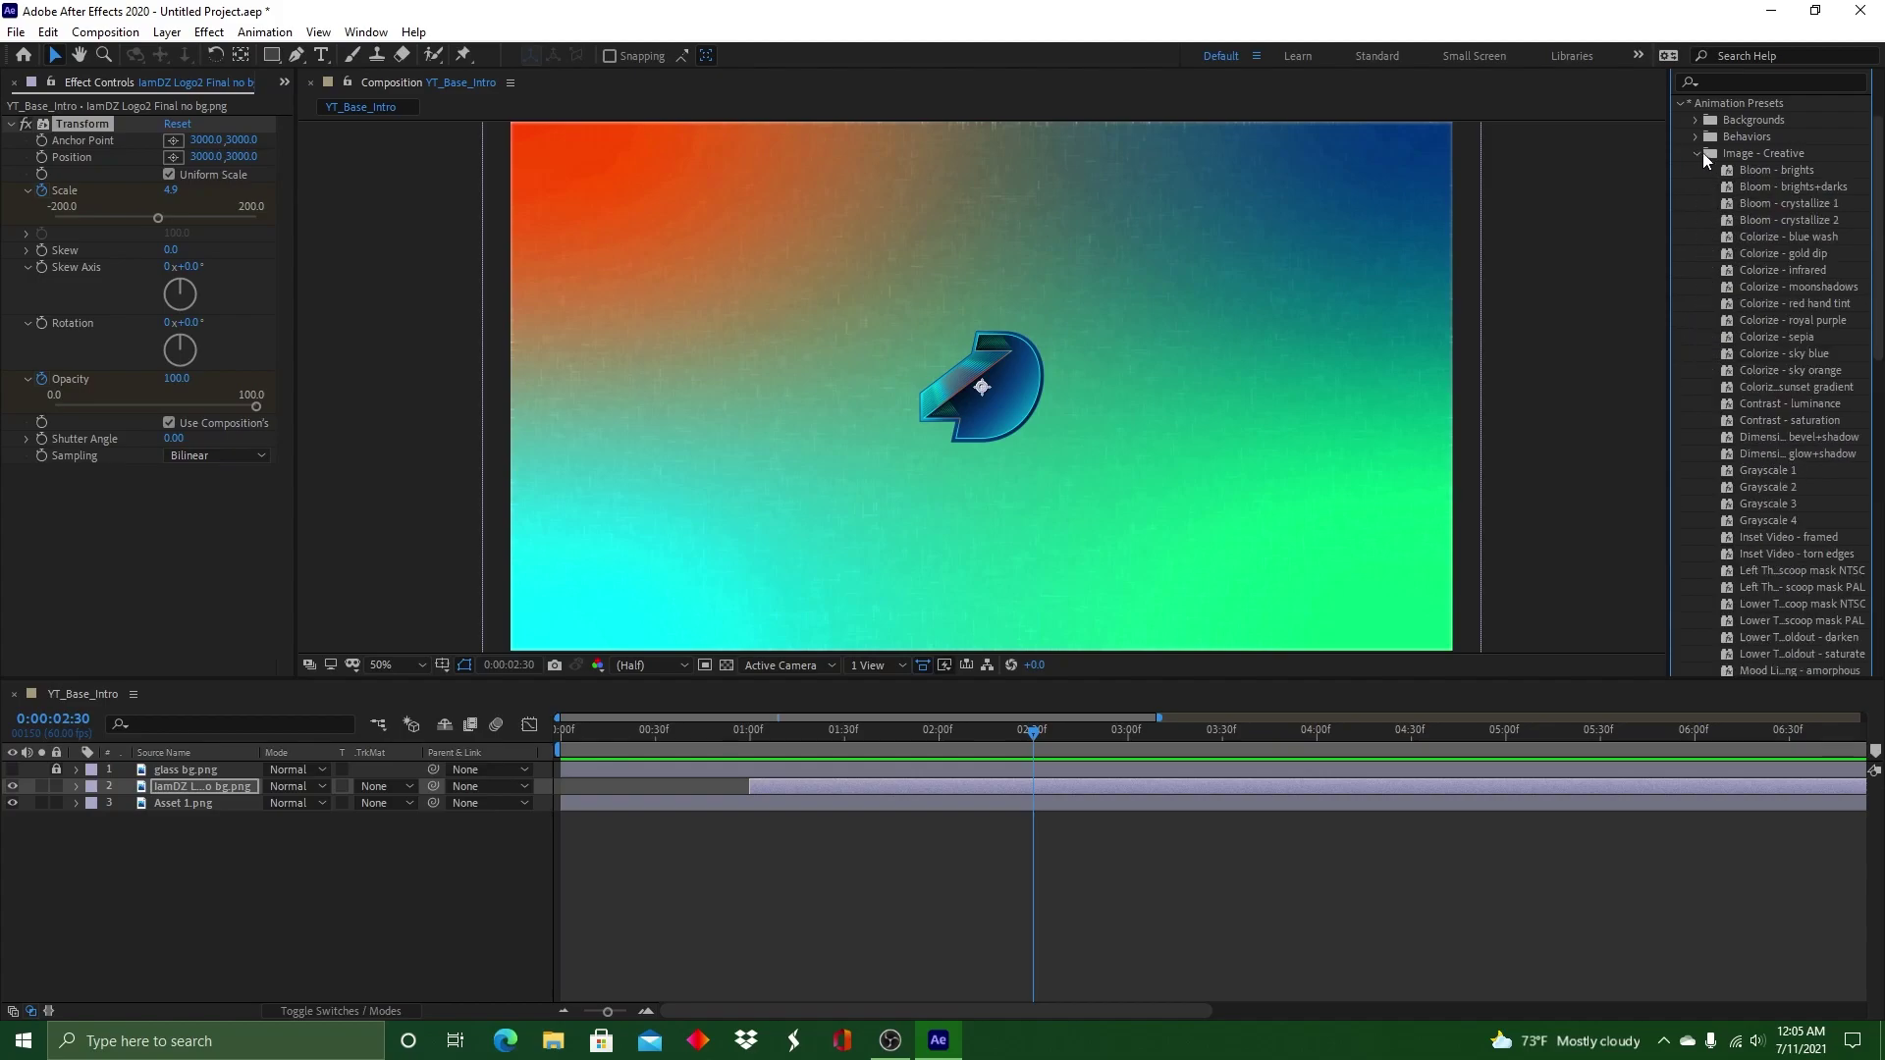
scroll(1740, 165, "down", 2)
left_click(1696, 94)
left_click(1695, 128)
left_click(1694, 128)
scroll(1695, 133, "up", 3)
Try the Wiggle - rotation preset from Behaviors on the logo layer and undo it
left_click(1695, 198)
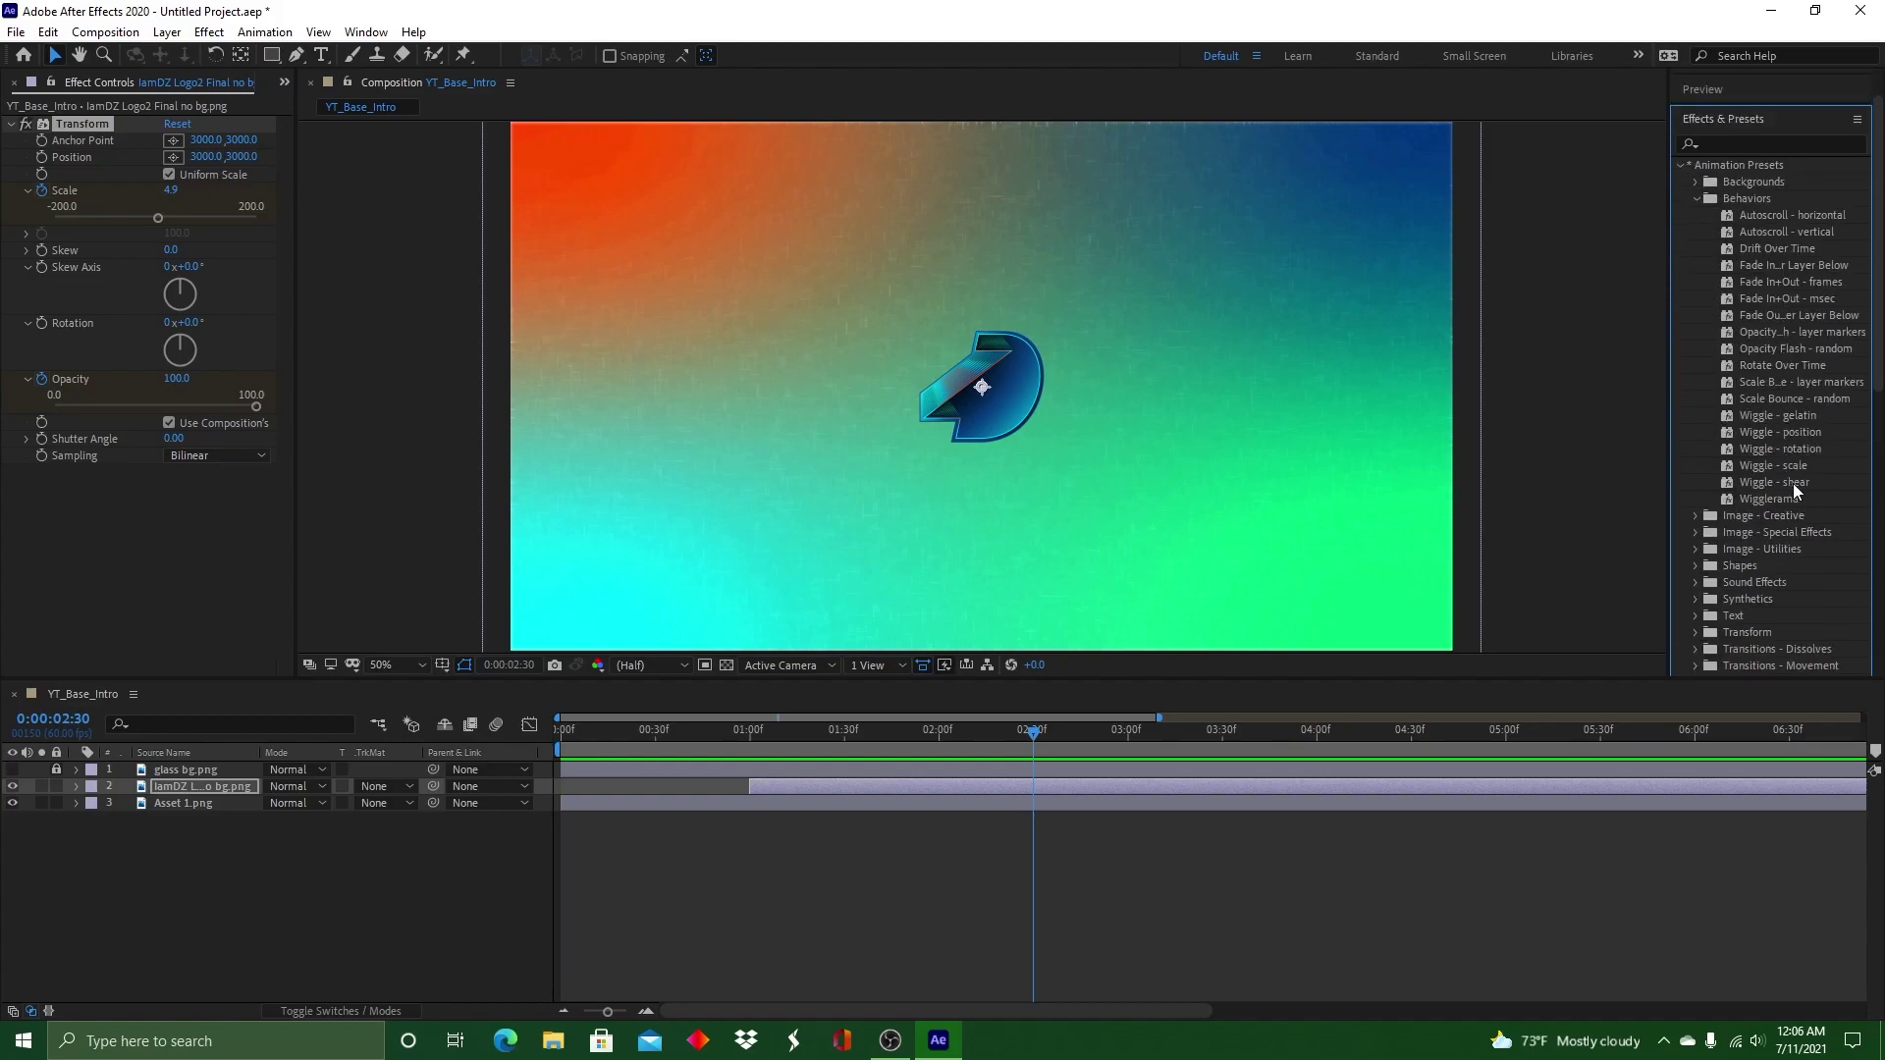
left_click(1792, 448)
double_click(1842, 449)
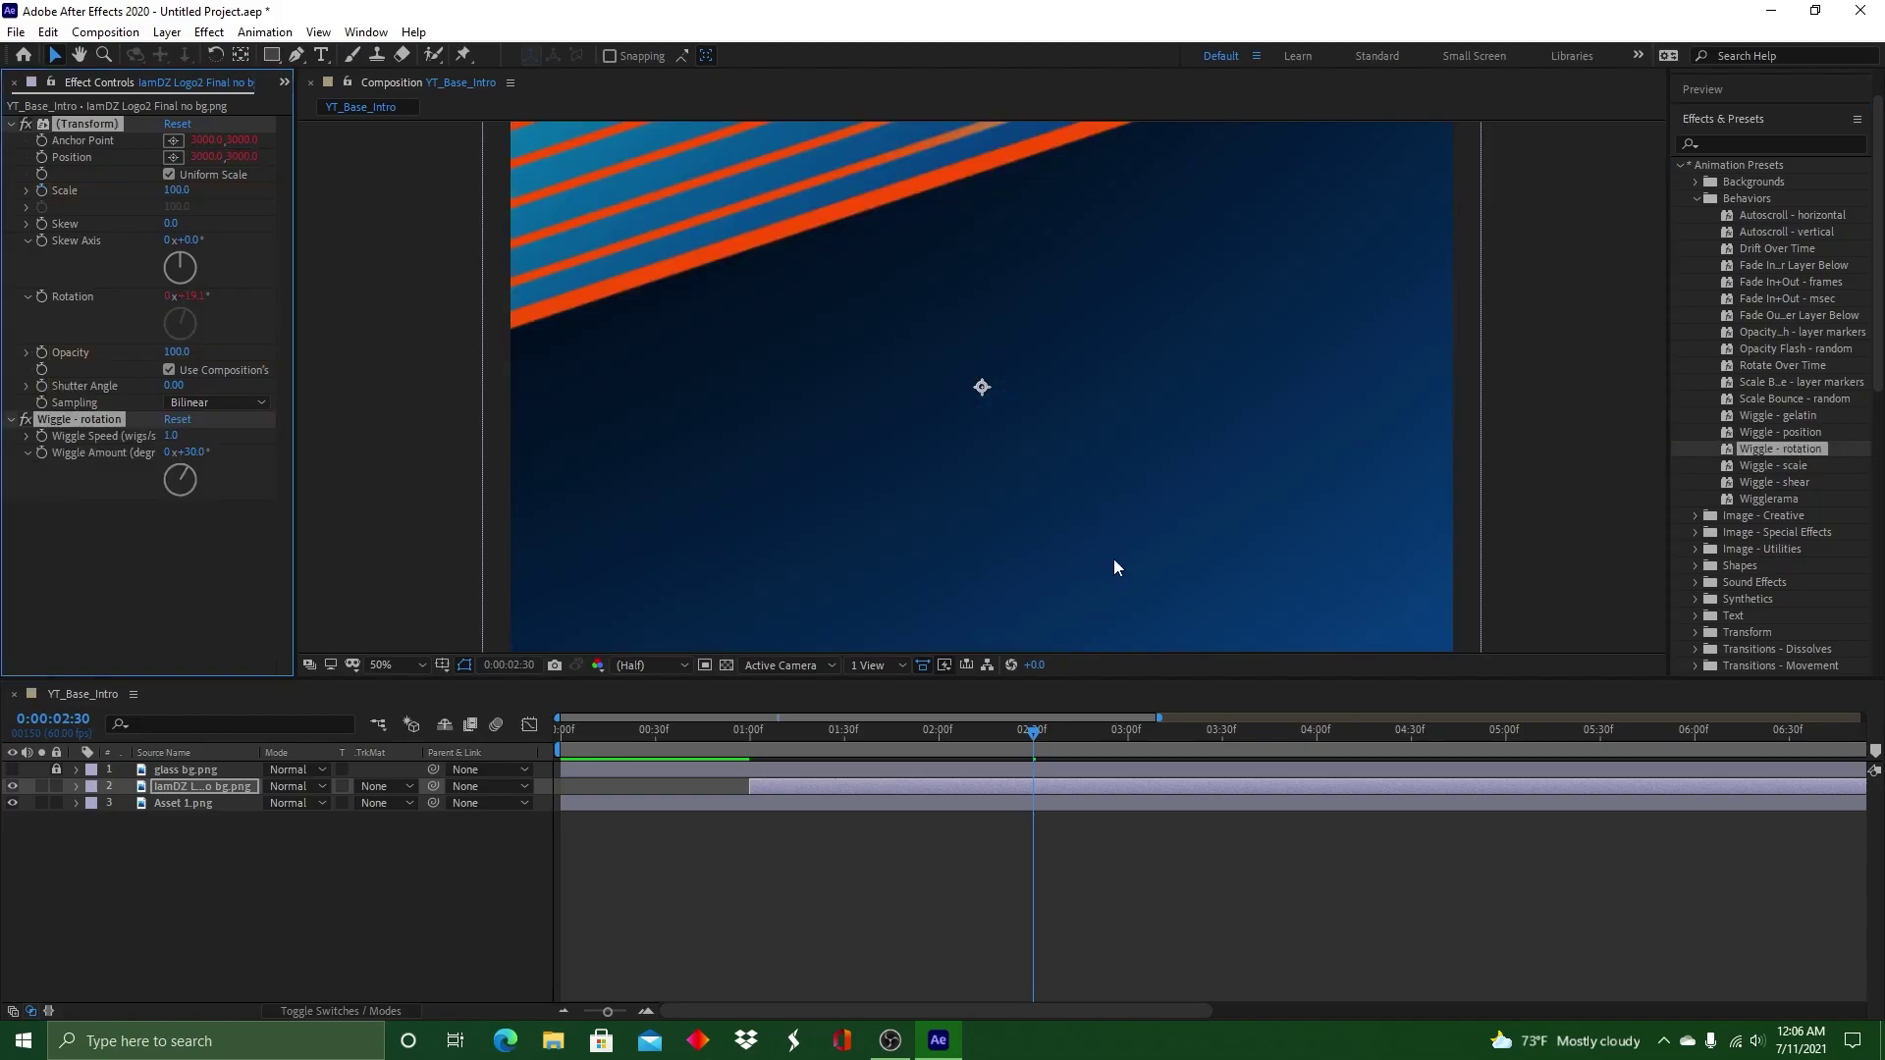
left_click_drag(1033, 734, 1033, 709)
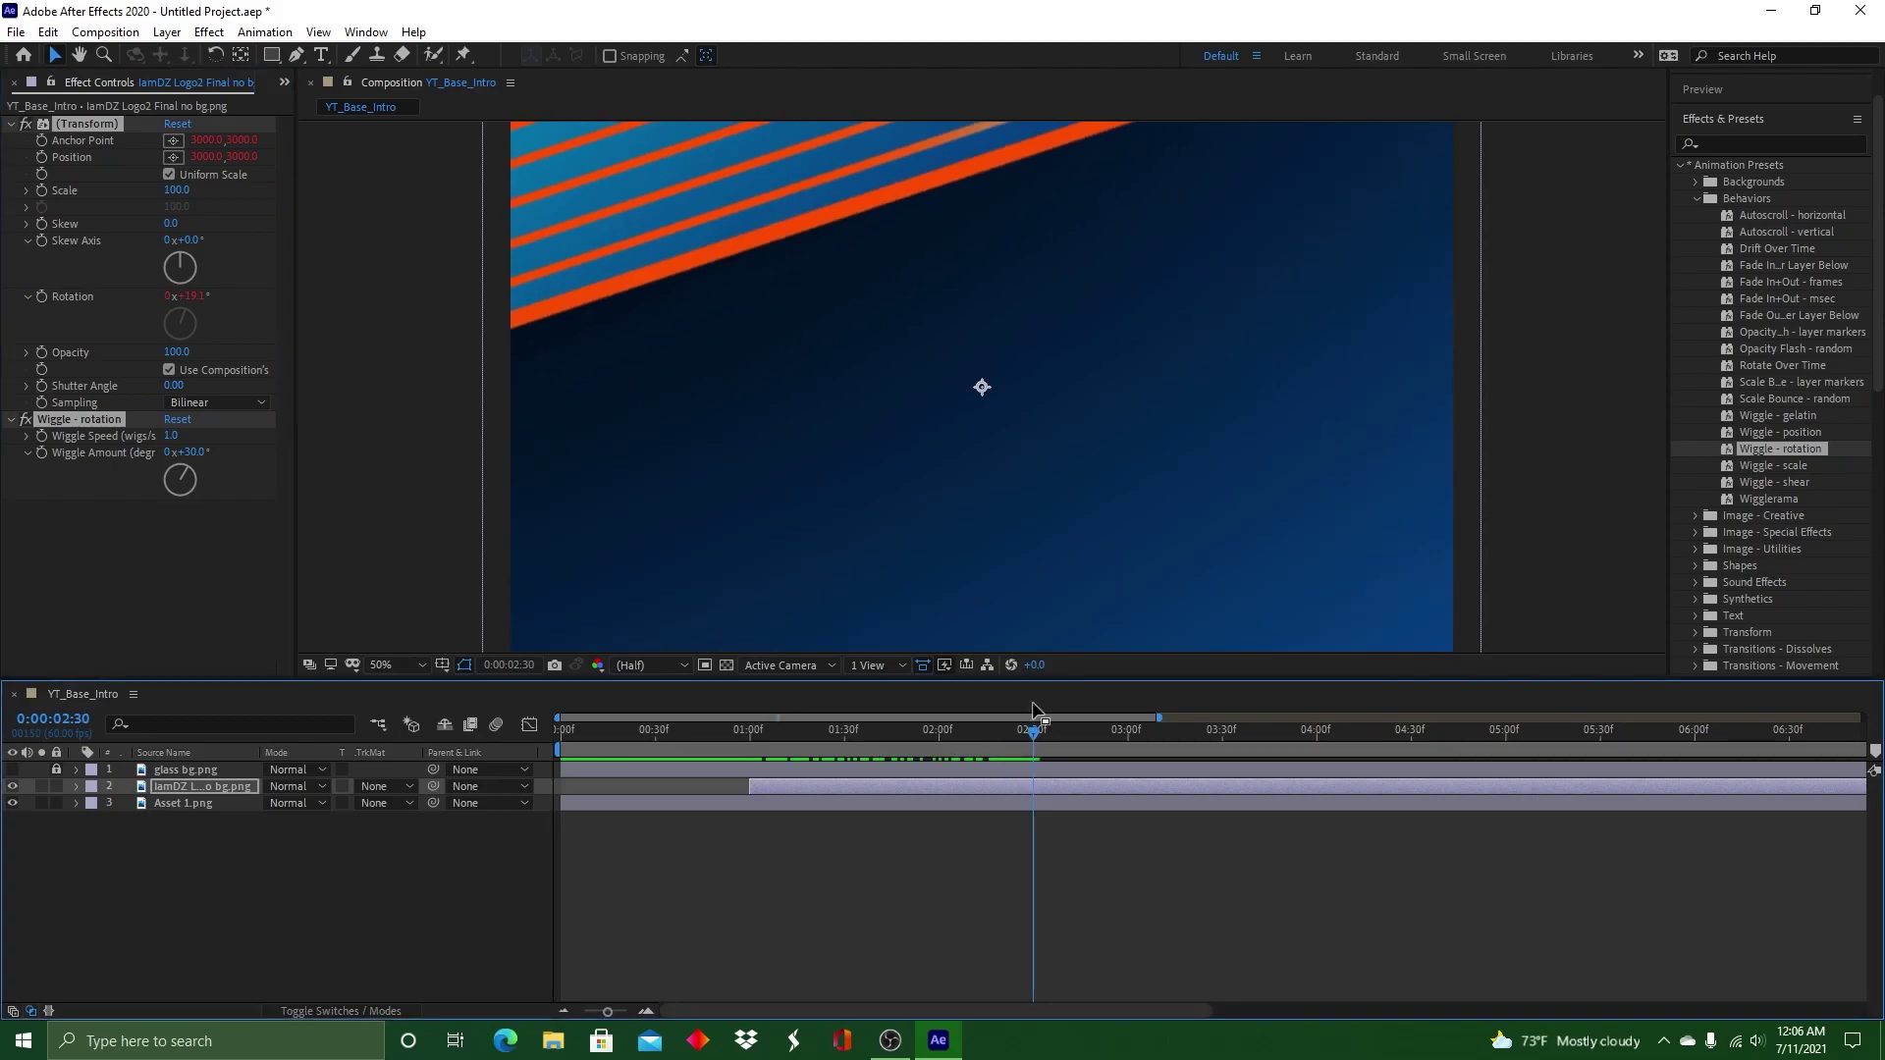
key("ctrl+z")
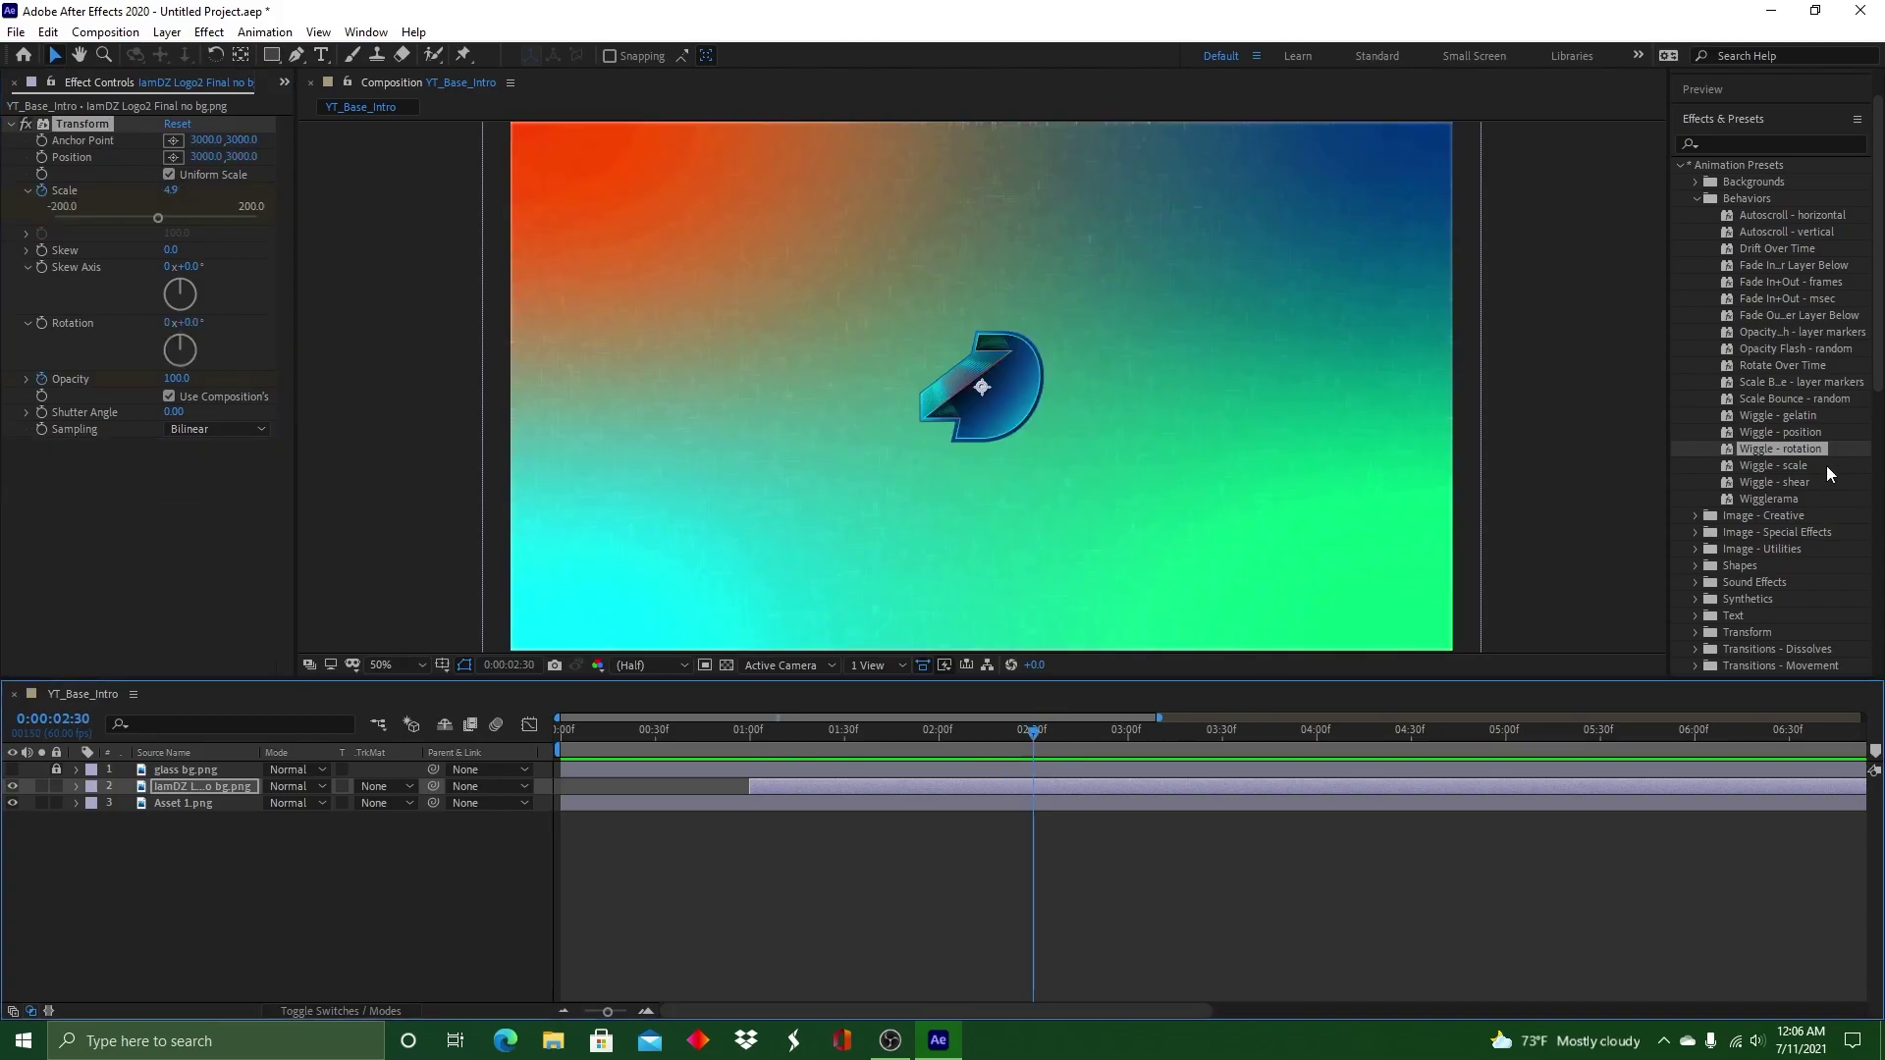
Apply the Wiggle - rotation preset to the logo layer and keyframe its wiggle speed at 10 at 0:00:02:30
left_click_drag(1860, 452, 1033, 732)
key("space")
key("space")
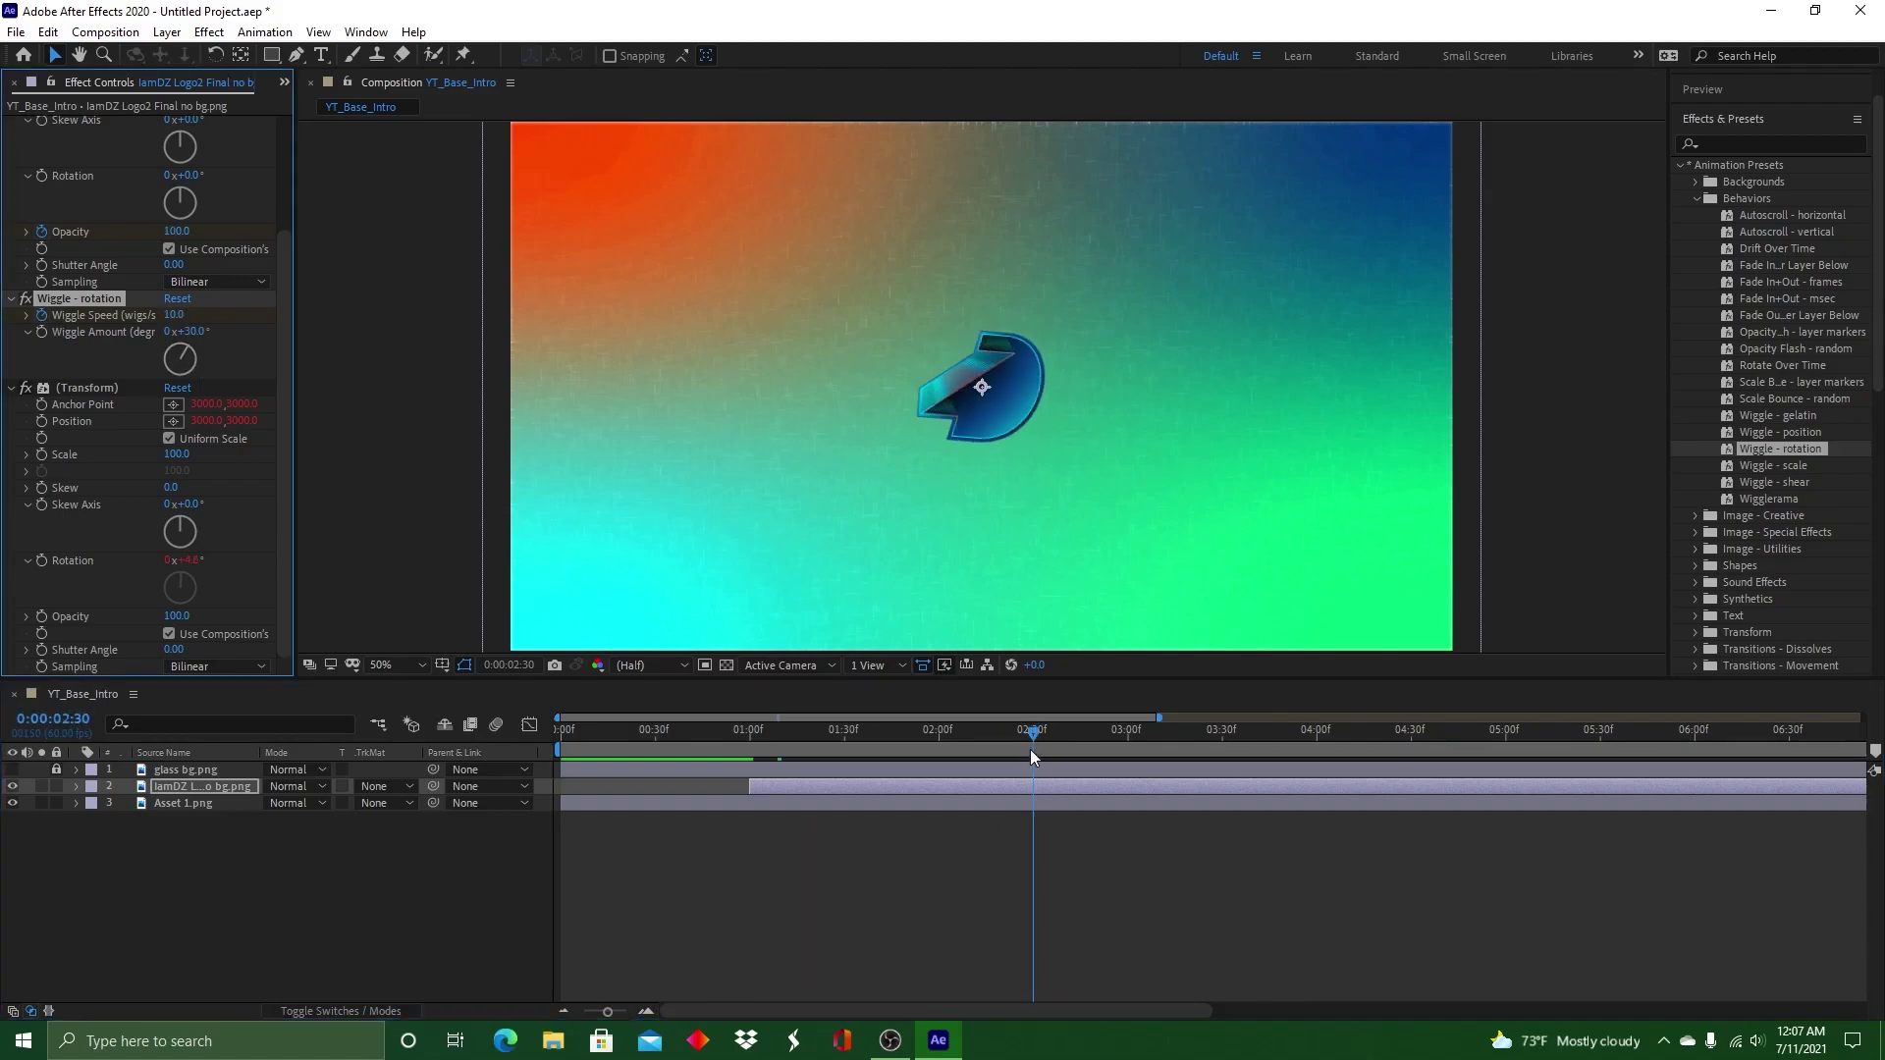
Reduce the logo's rotation wiggle amount to 13 degrees
left_click(1702, 89)
mouse_move(1033, 730)
left_mouse_down()
mouse_move(749, 720)
mouse_move(1038, 705)
mouse_move(1033, 719)
left_mouse_up()
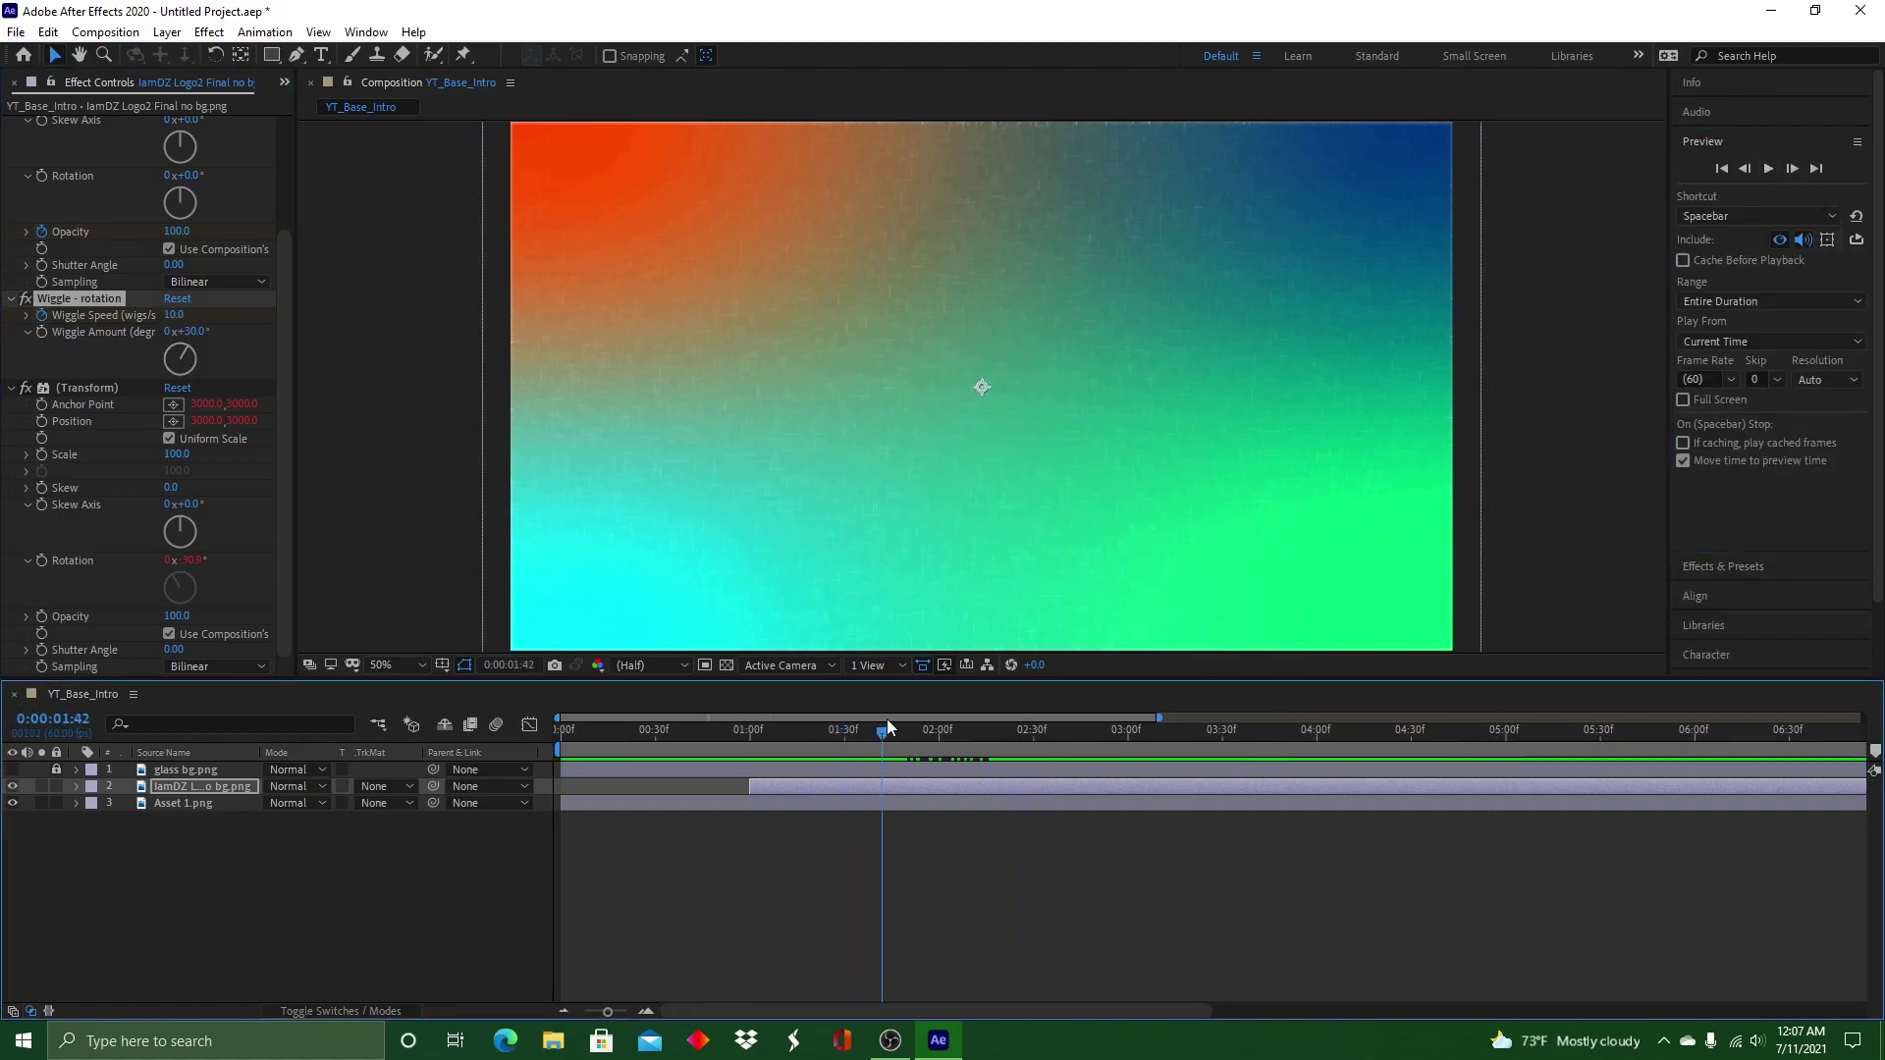
left_click_drag(186, 355, 181, 353)
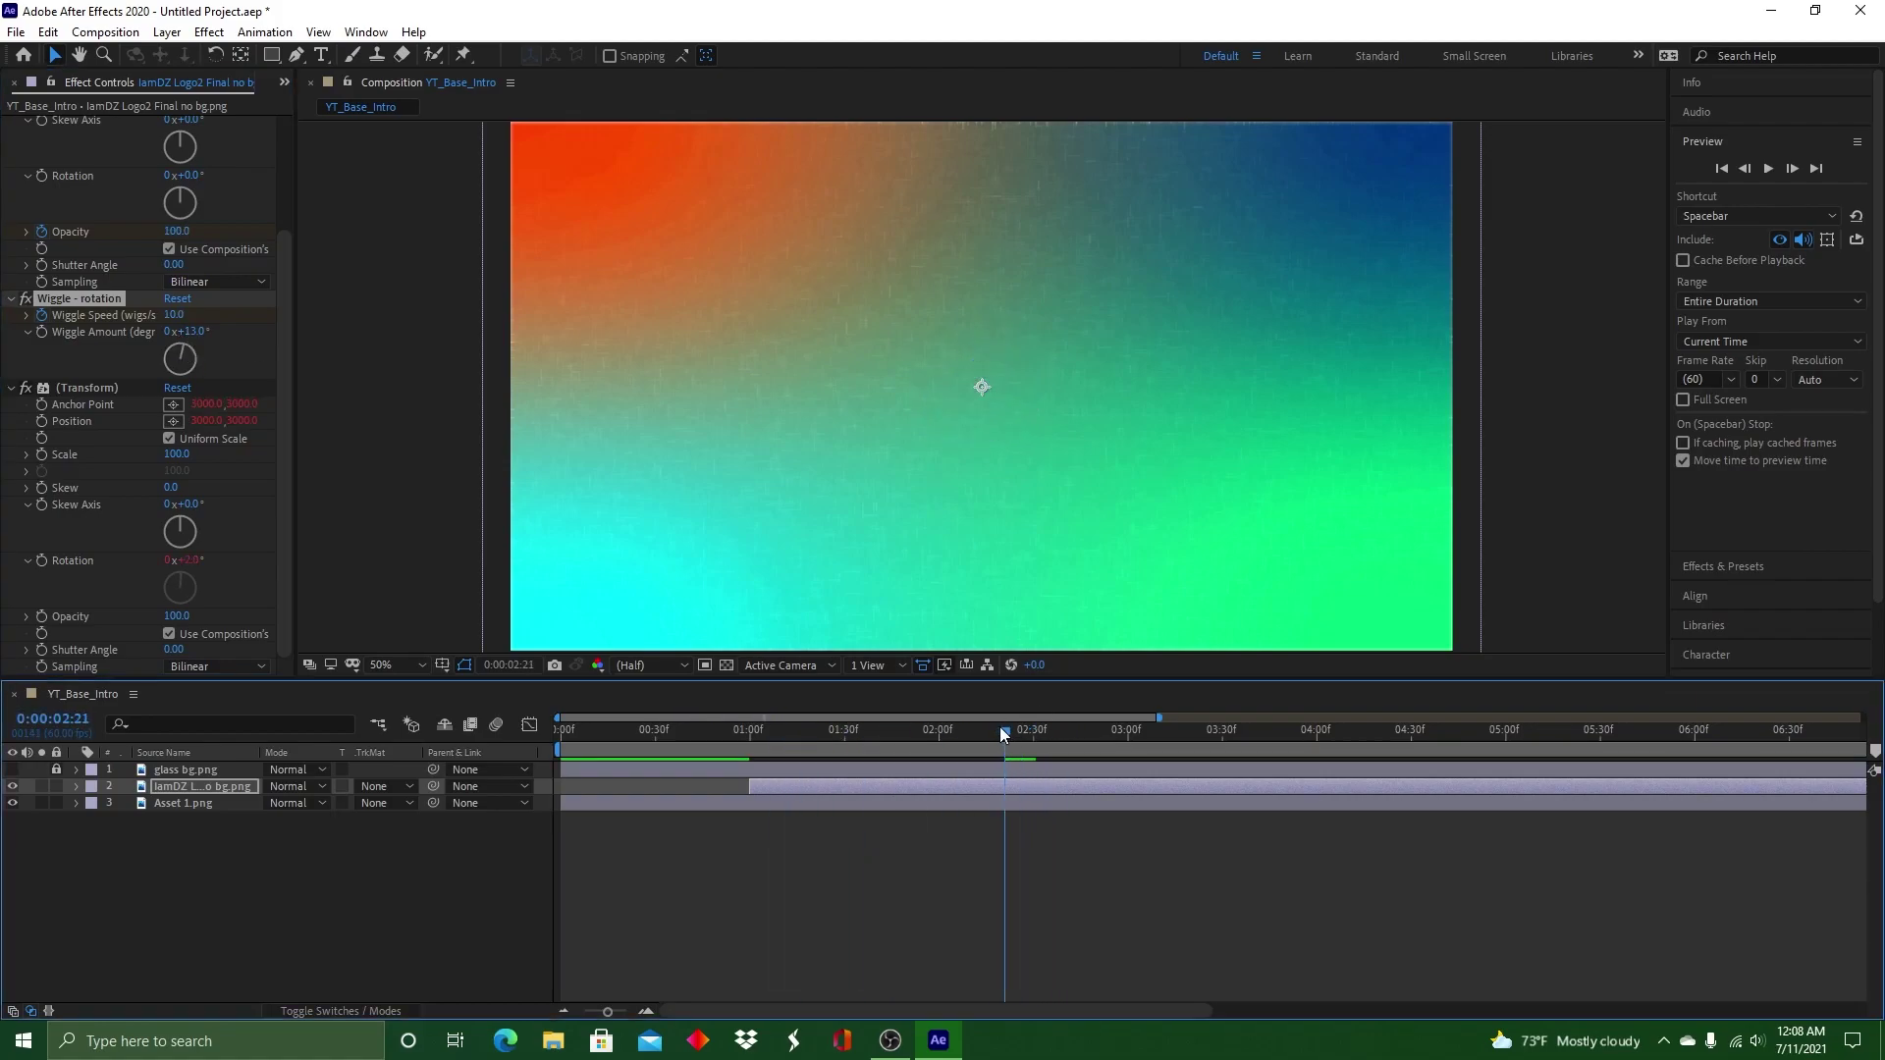
Preview the logo's rotation wiggle from just before 0:00:01:00
left_click(1768, 168)
left_click(1768, 168)
left_click_drag(1695, 732, 742, 676)
left_click(1767, 169)
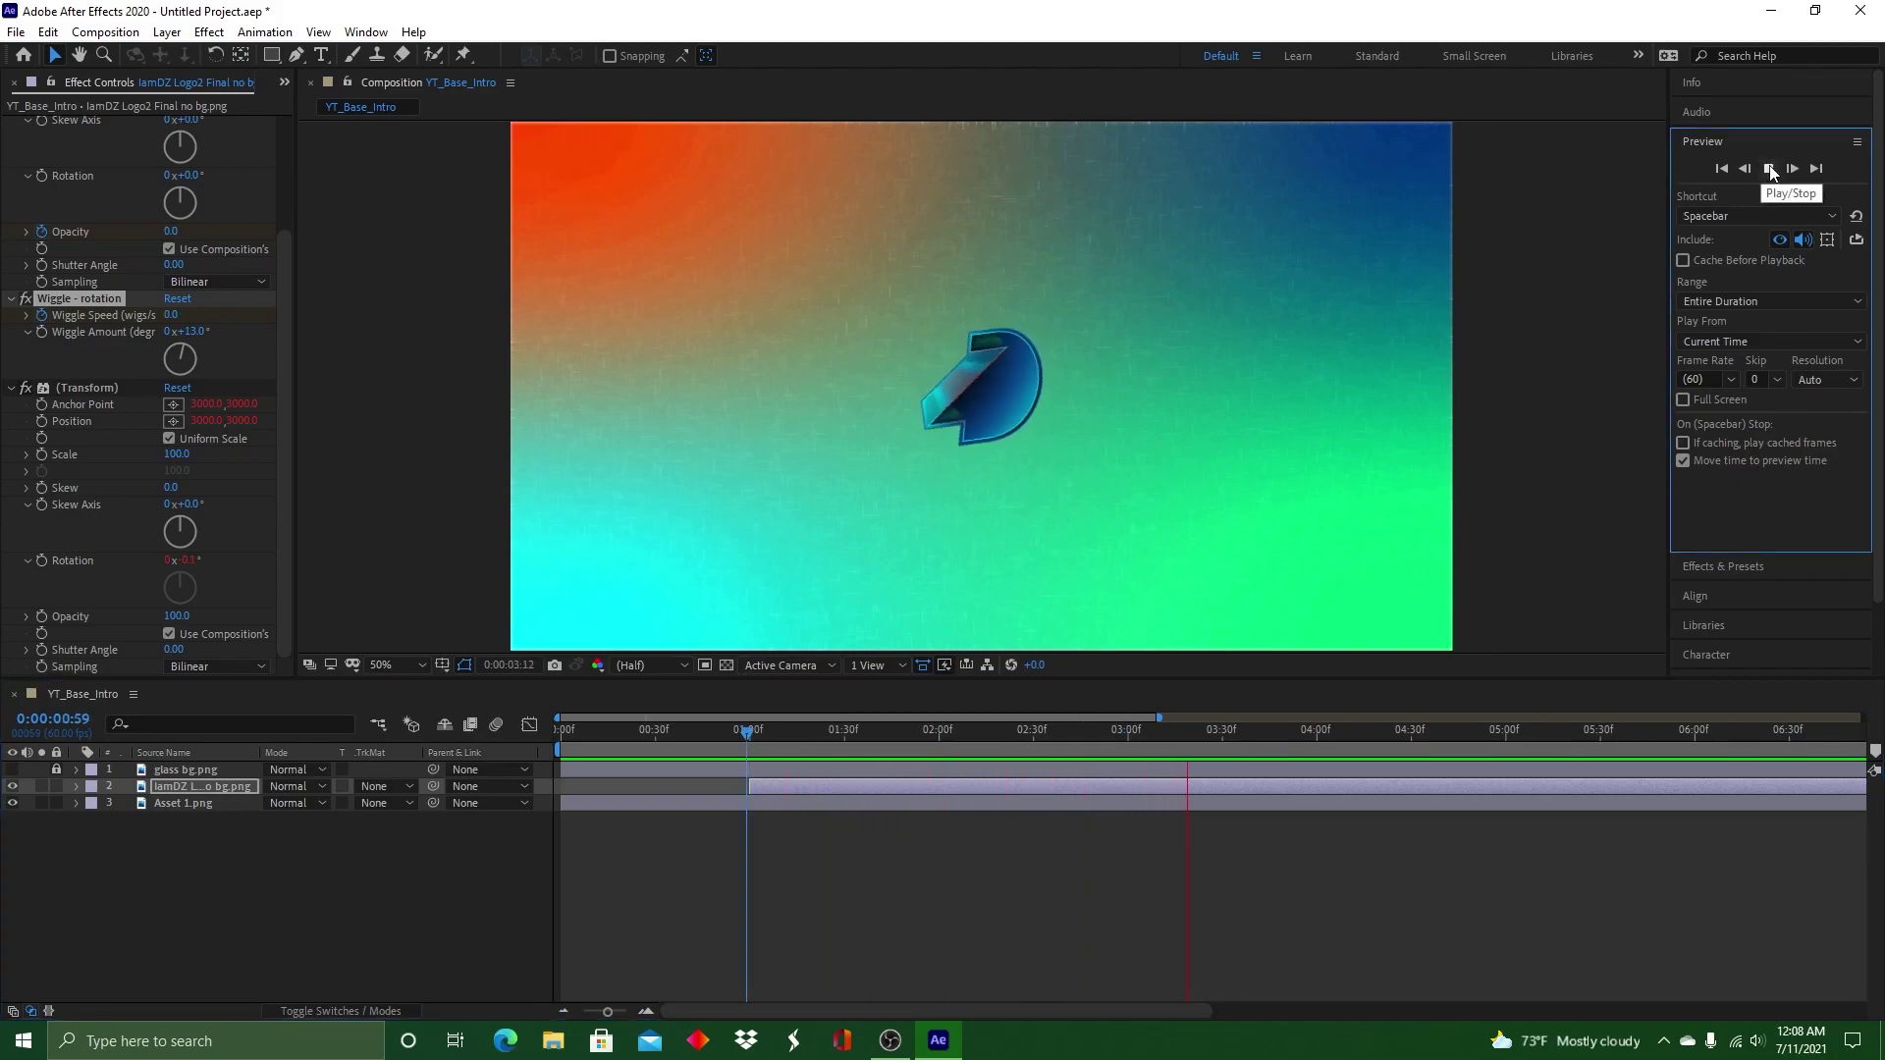
left_click(1769, 168)
Keyframe the logo's wiggle speed to 0 at 0:00:04:00, raise it just before that frame, and preview the result
left_click(1317, 731)
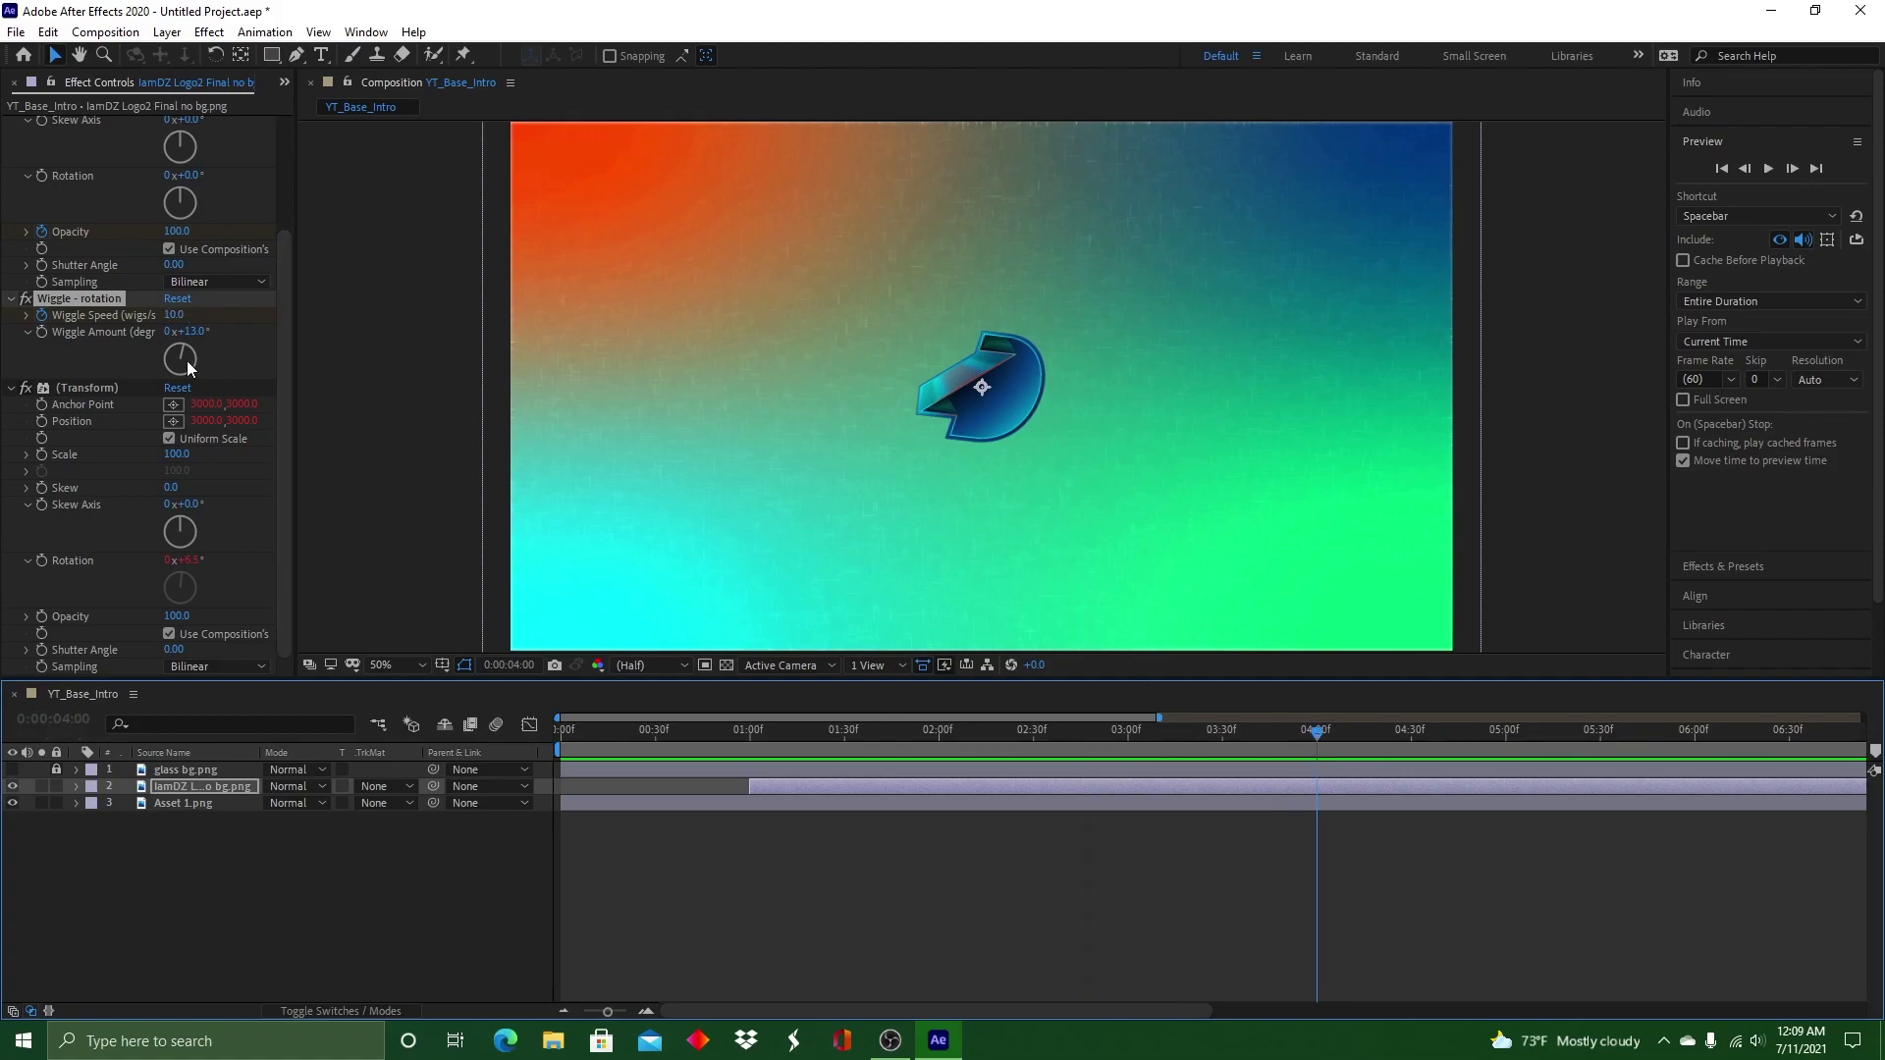
left_click(1312, 732)
left_click_drag(1312, 732, 1316, 718)
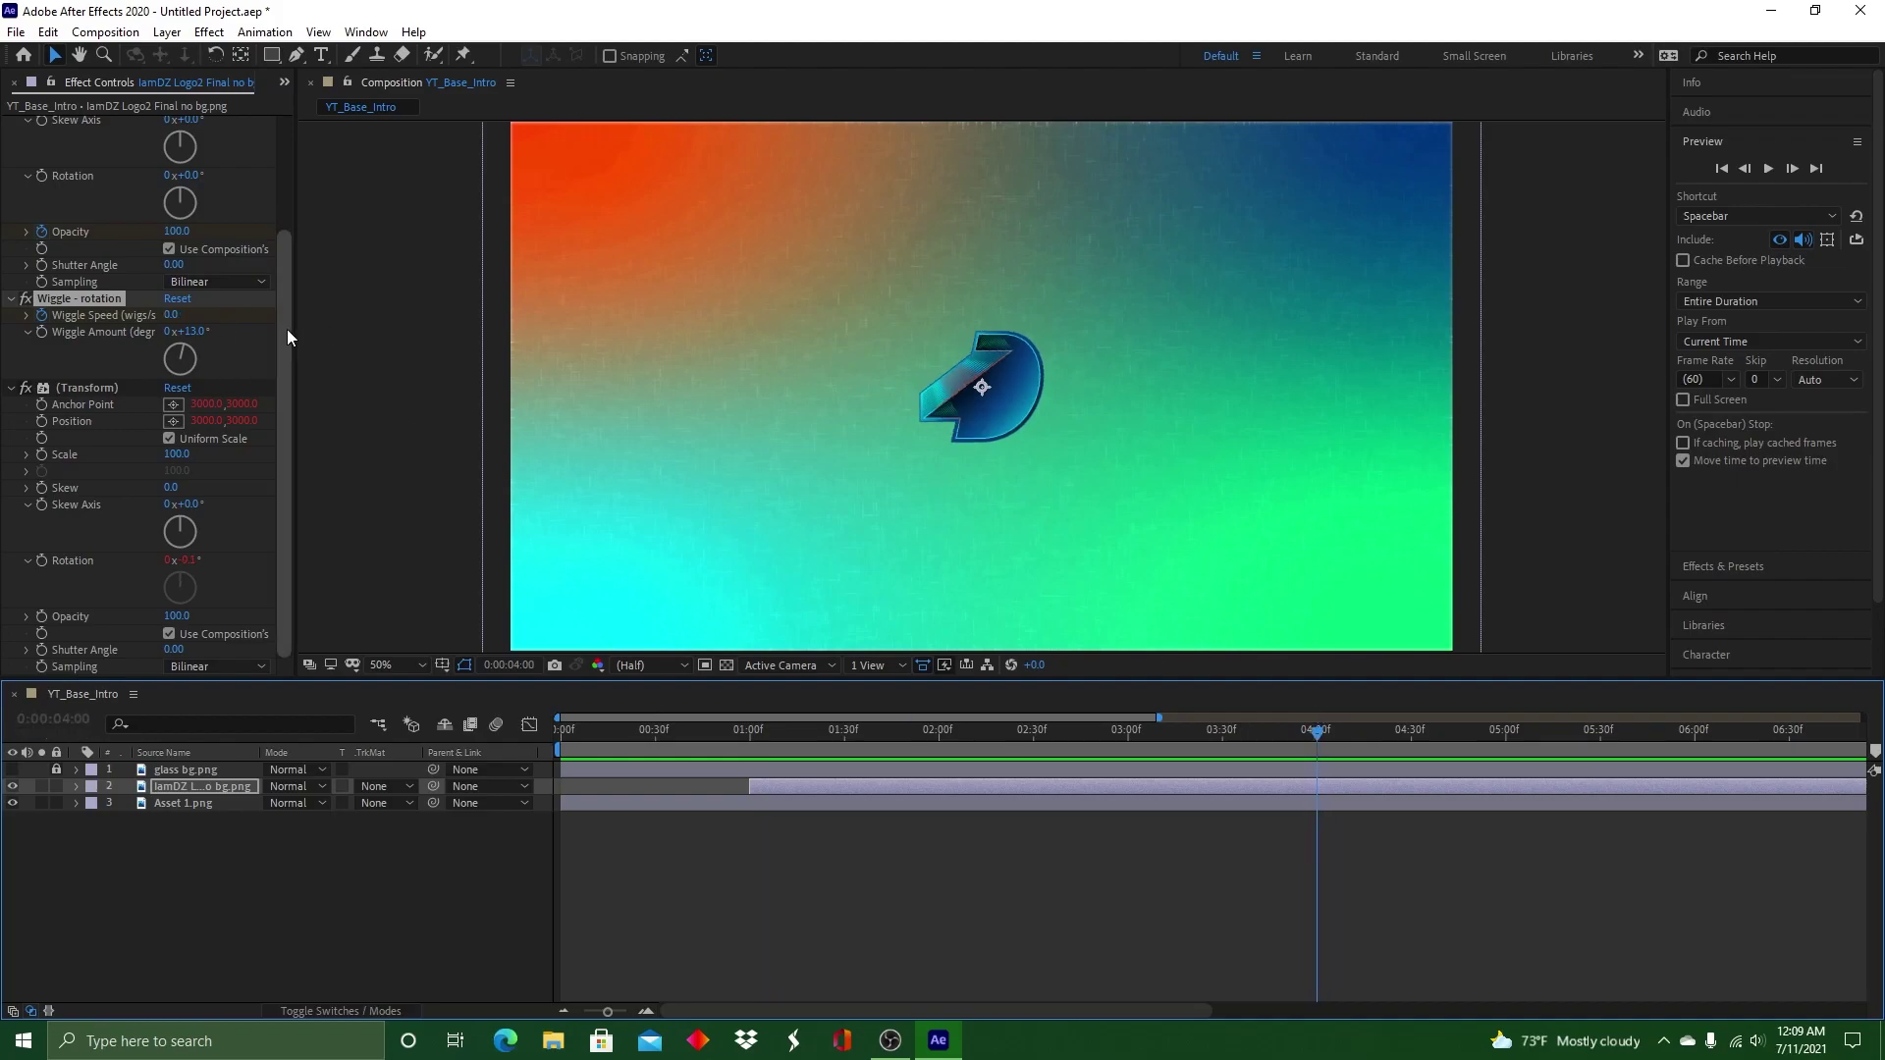
left_click(281, 350)
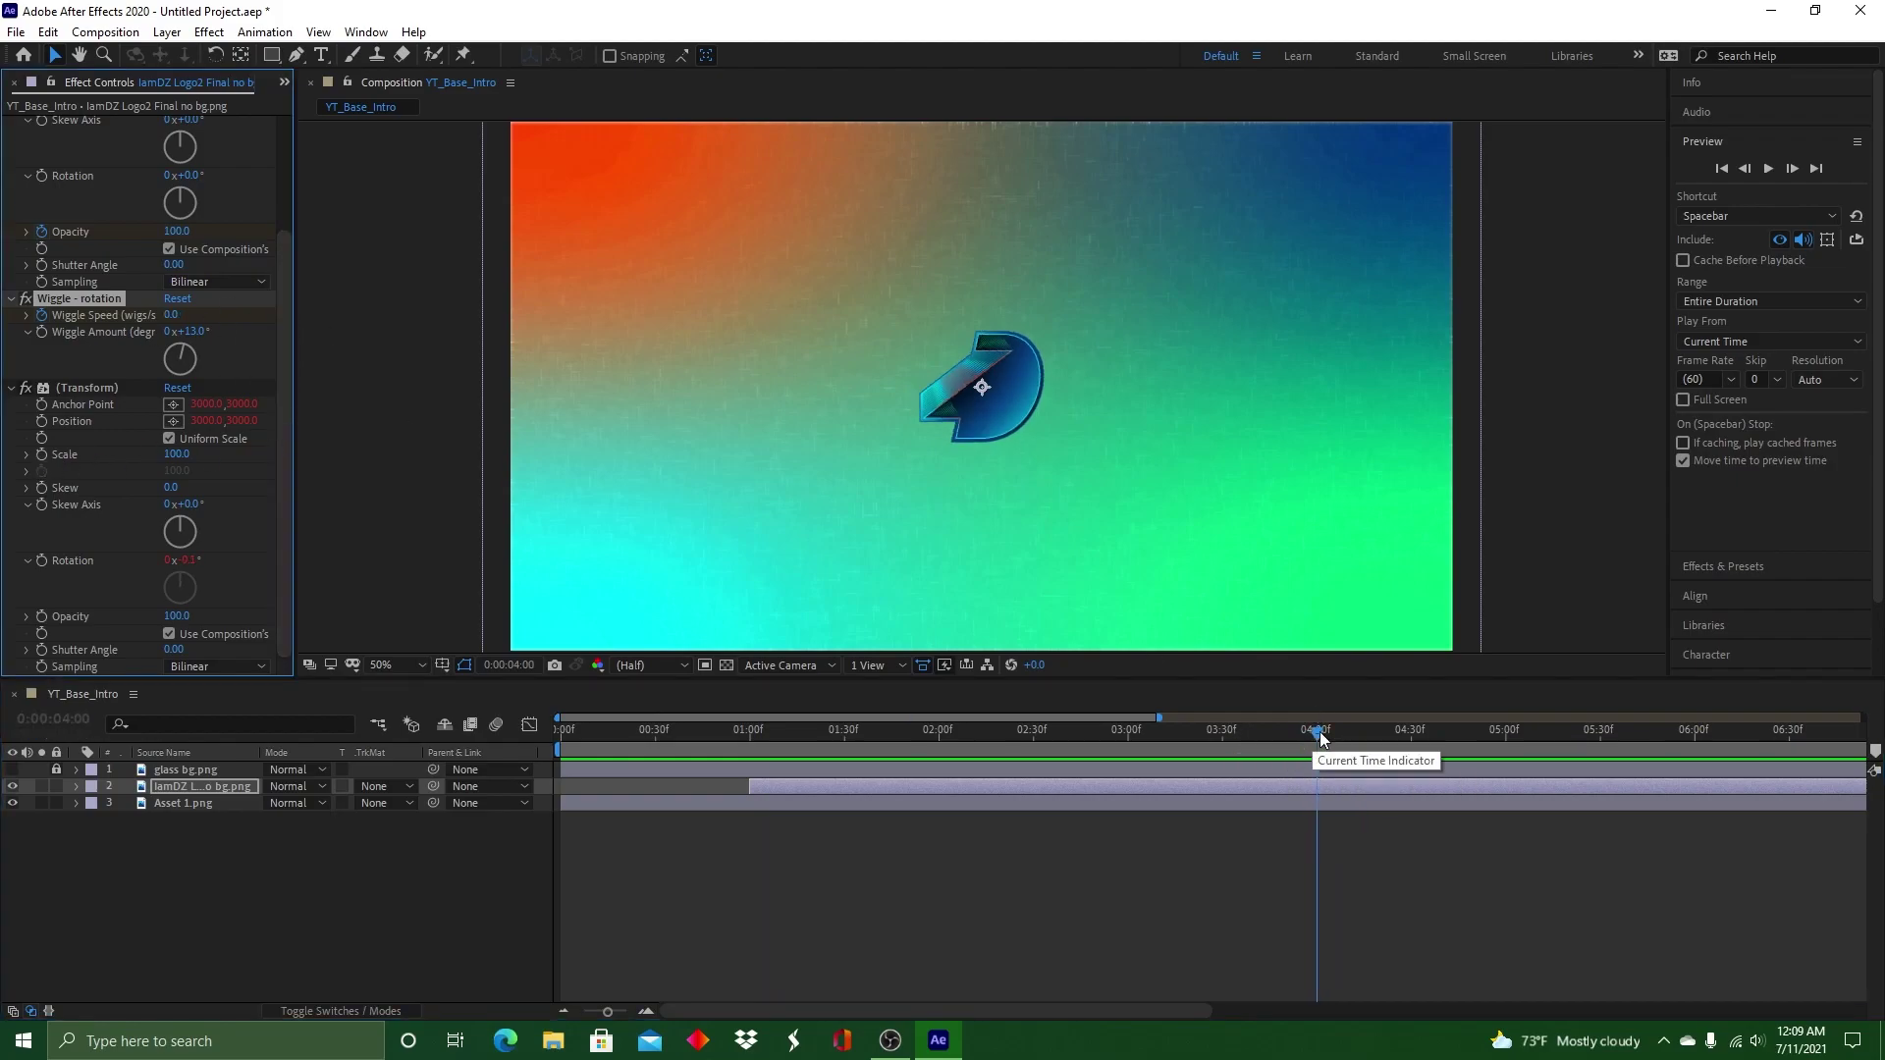
mouse_move(1317, 735)
left_mouse_down()
mouse_move(749, 731)
mouse_move(1313, 731)
left_mouse_up()
left_click_drag(170, 316, 177, 314)
left_click_drag(1313, 730, 734, 730)
left_click(1768, 169)
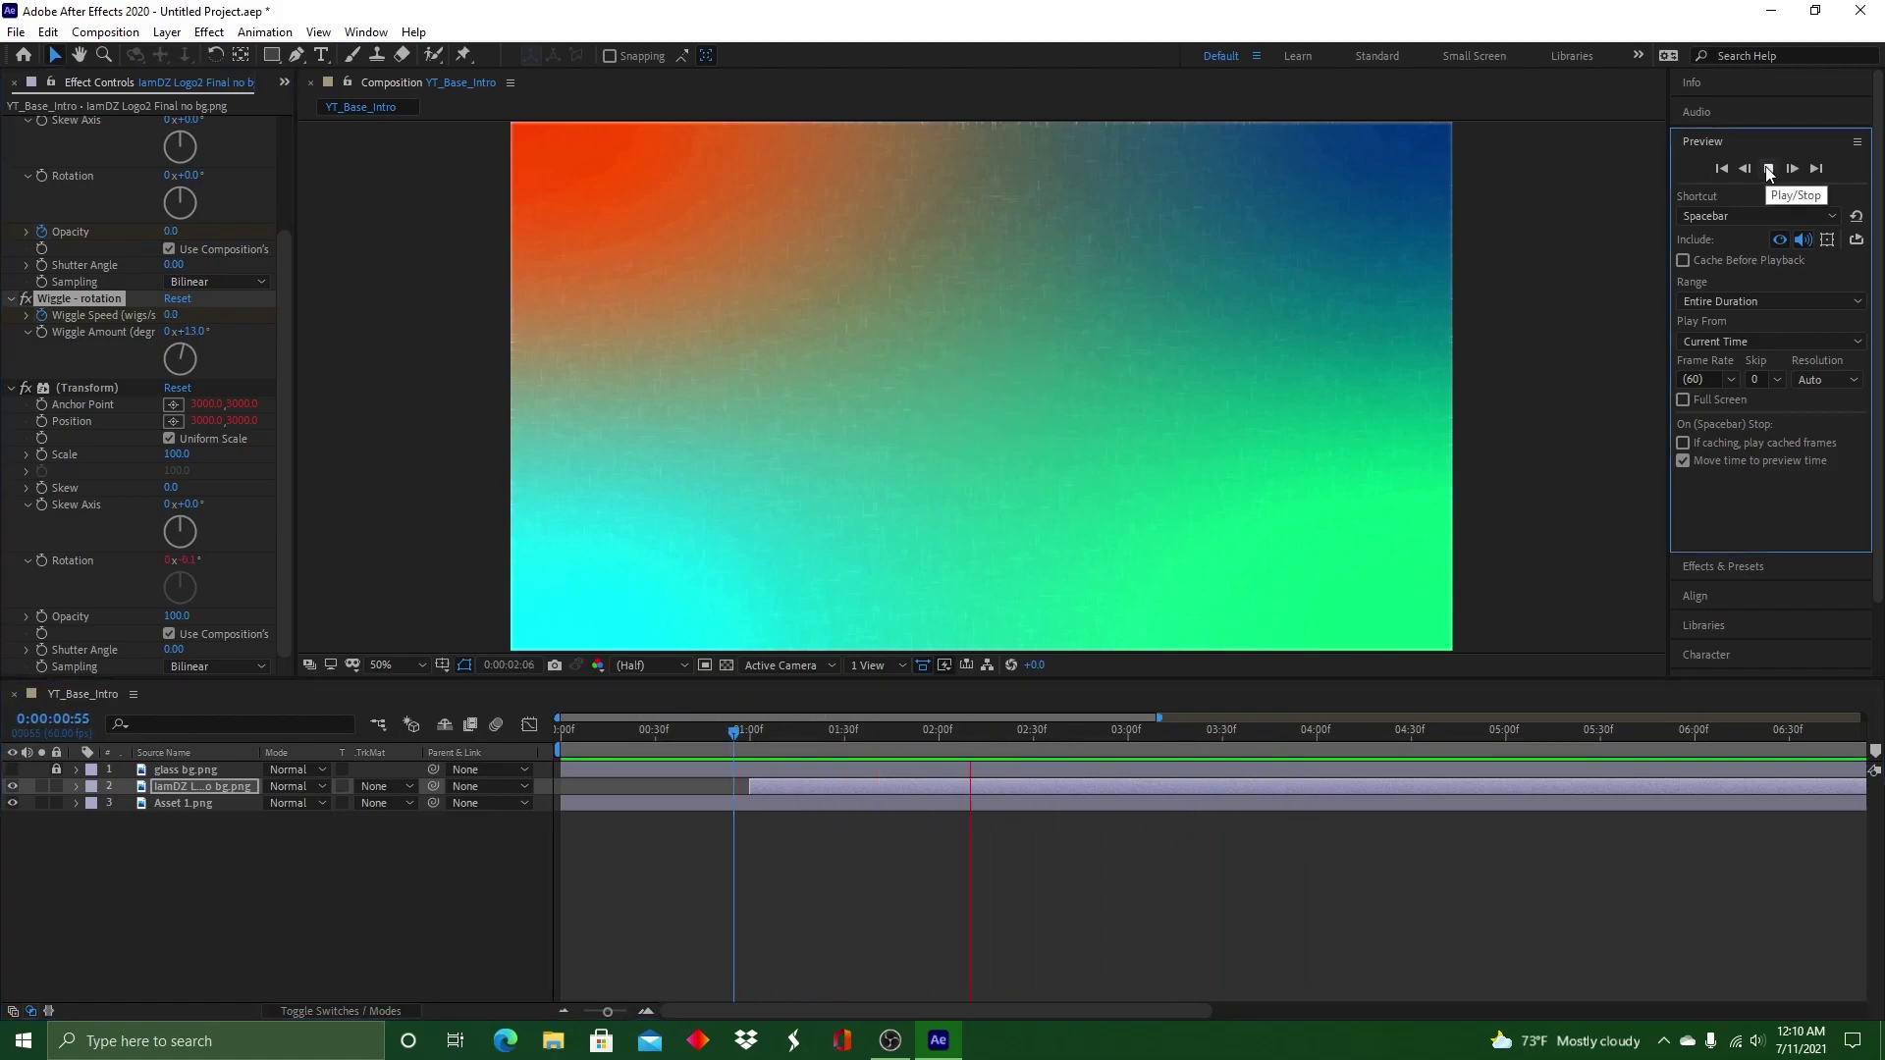
Show the glass bg.png layer again and save the project as Base_Intro.aep
left_click(9, 771)
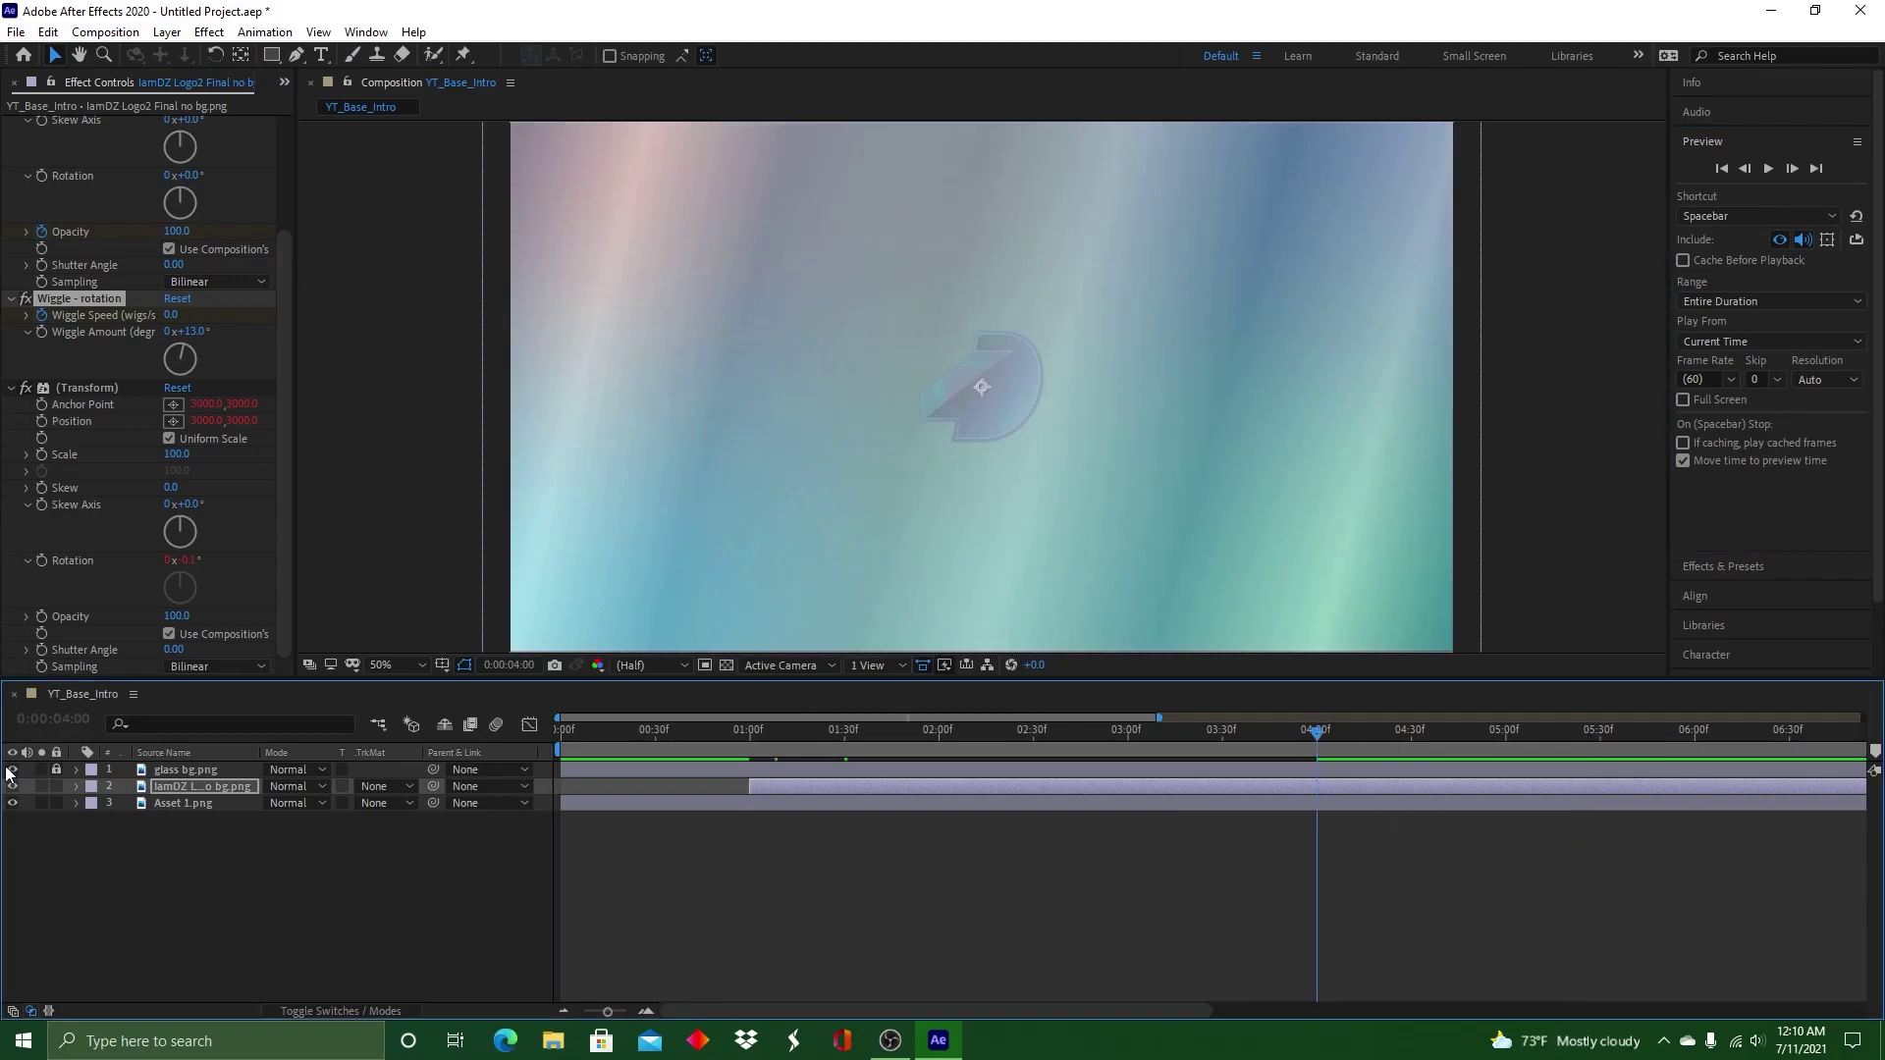
key("ctrl+s")
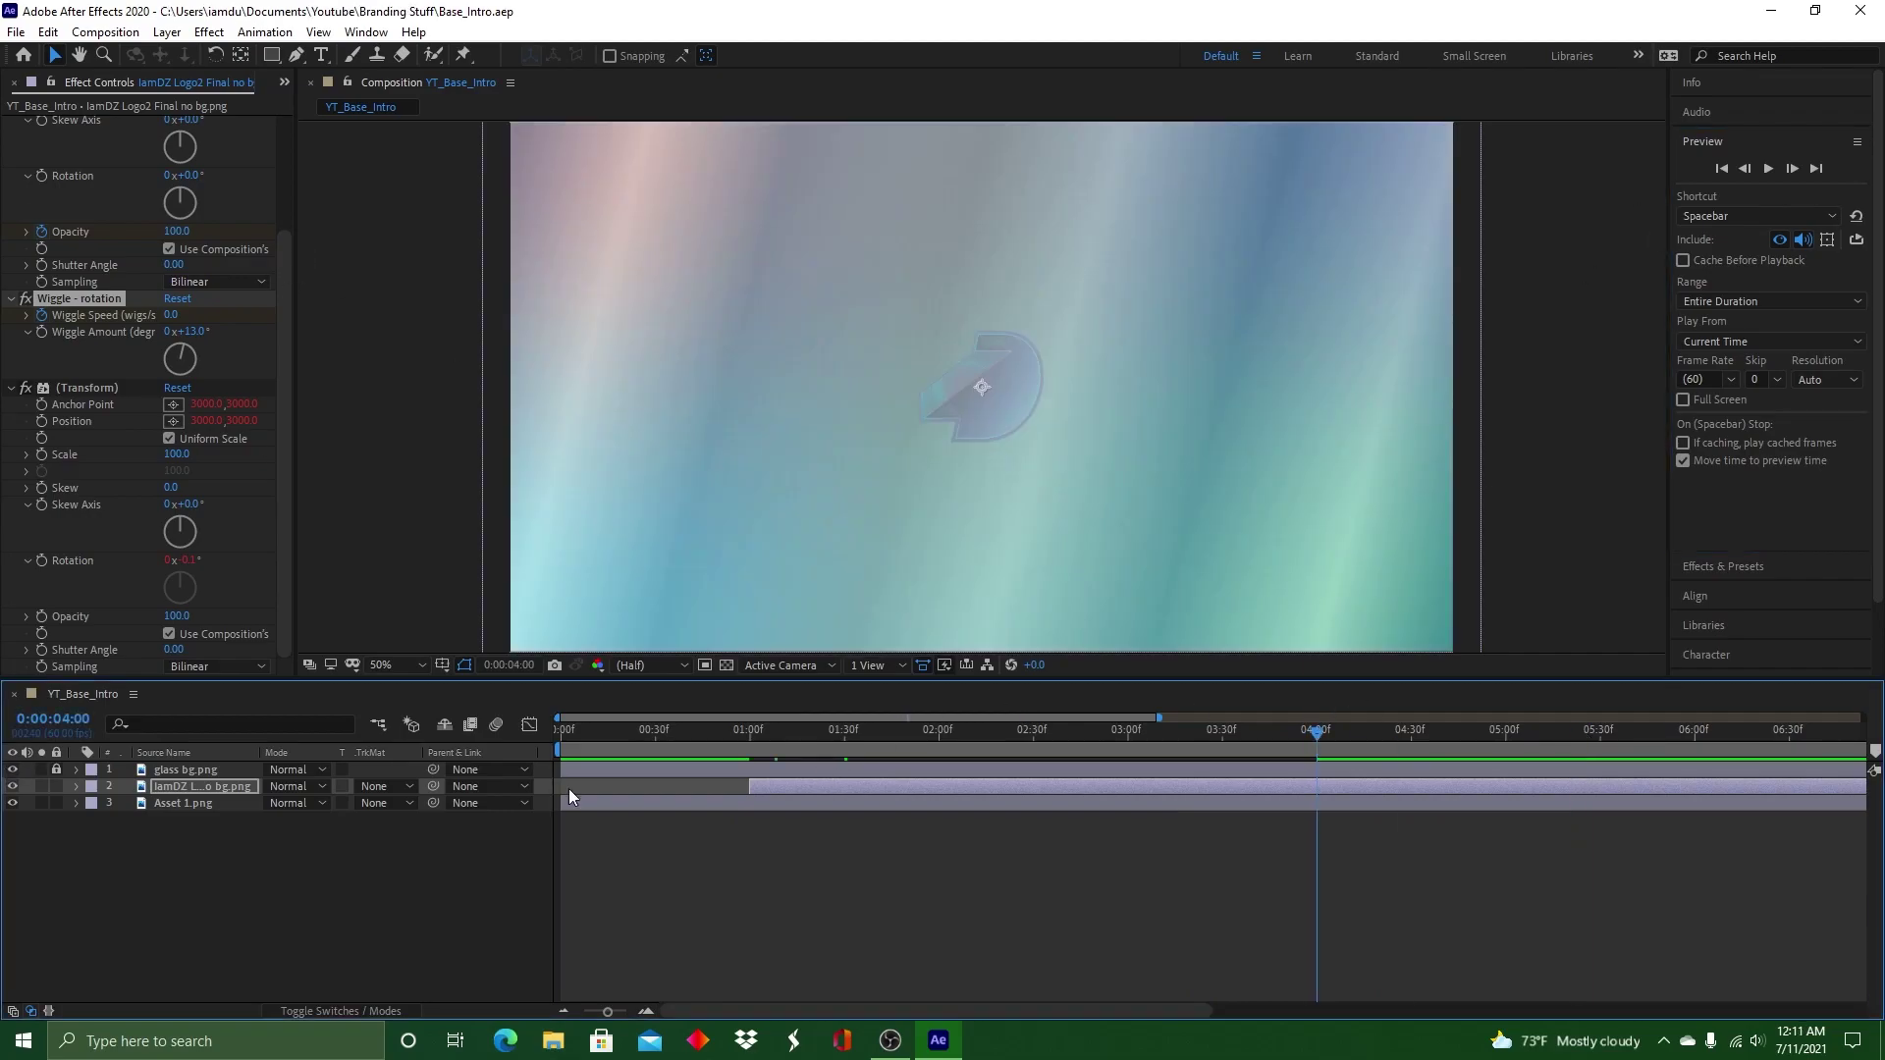
Apply the Shatter simulation effect to the glass bg.png layer
left_click(1724, 567)
scroll(1716, 395, "down", 4)
scroll(1716, 393, "up", 3)
left_click(1691, 190)
left_click(1680, 159)
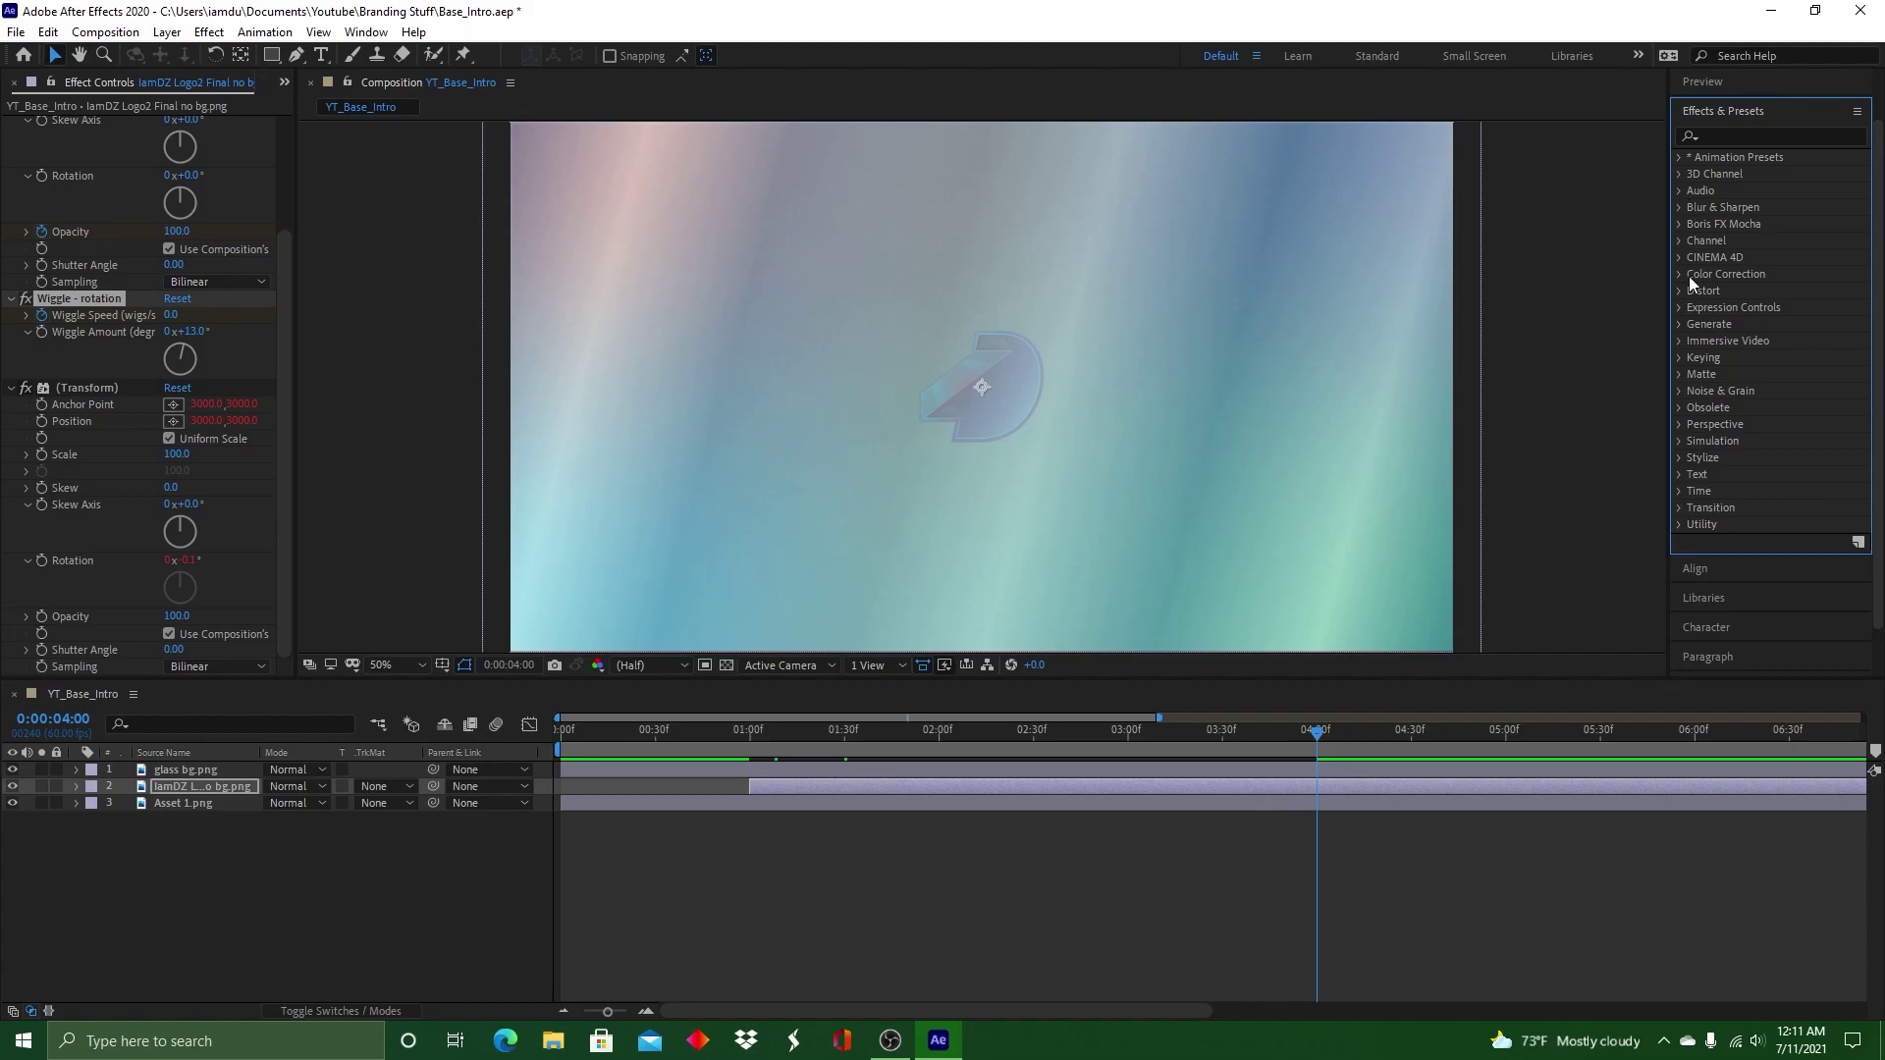
left_click(1679, 444)
scroll(1733, 535, "down", 3)
left_click_drag(1738, 546, 1317, 770)
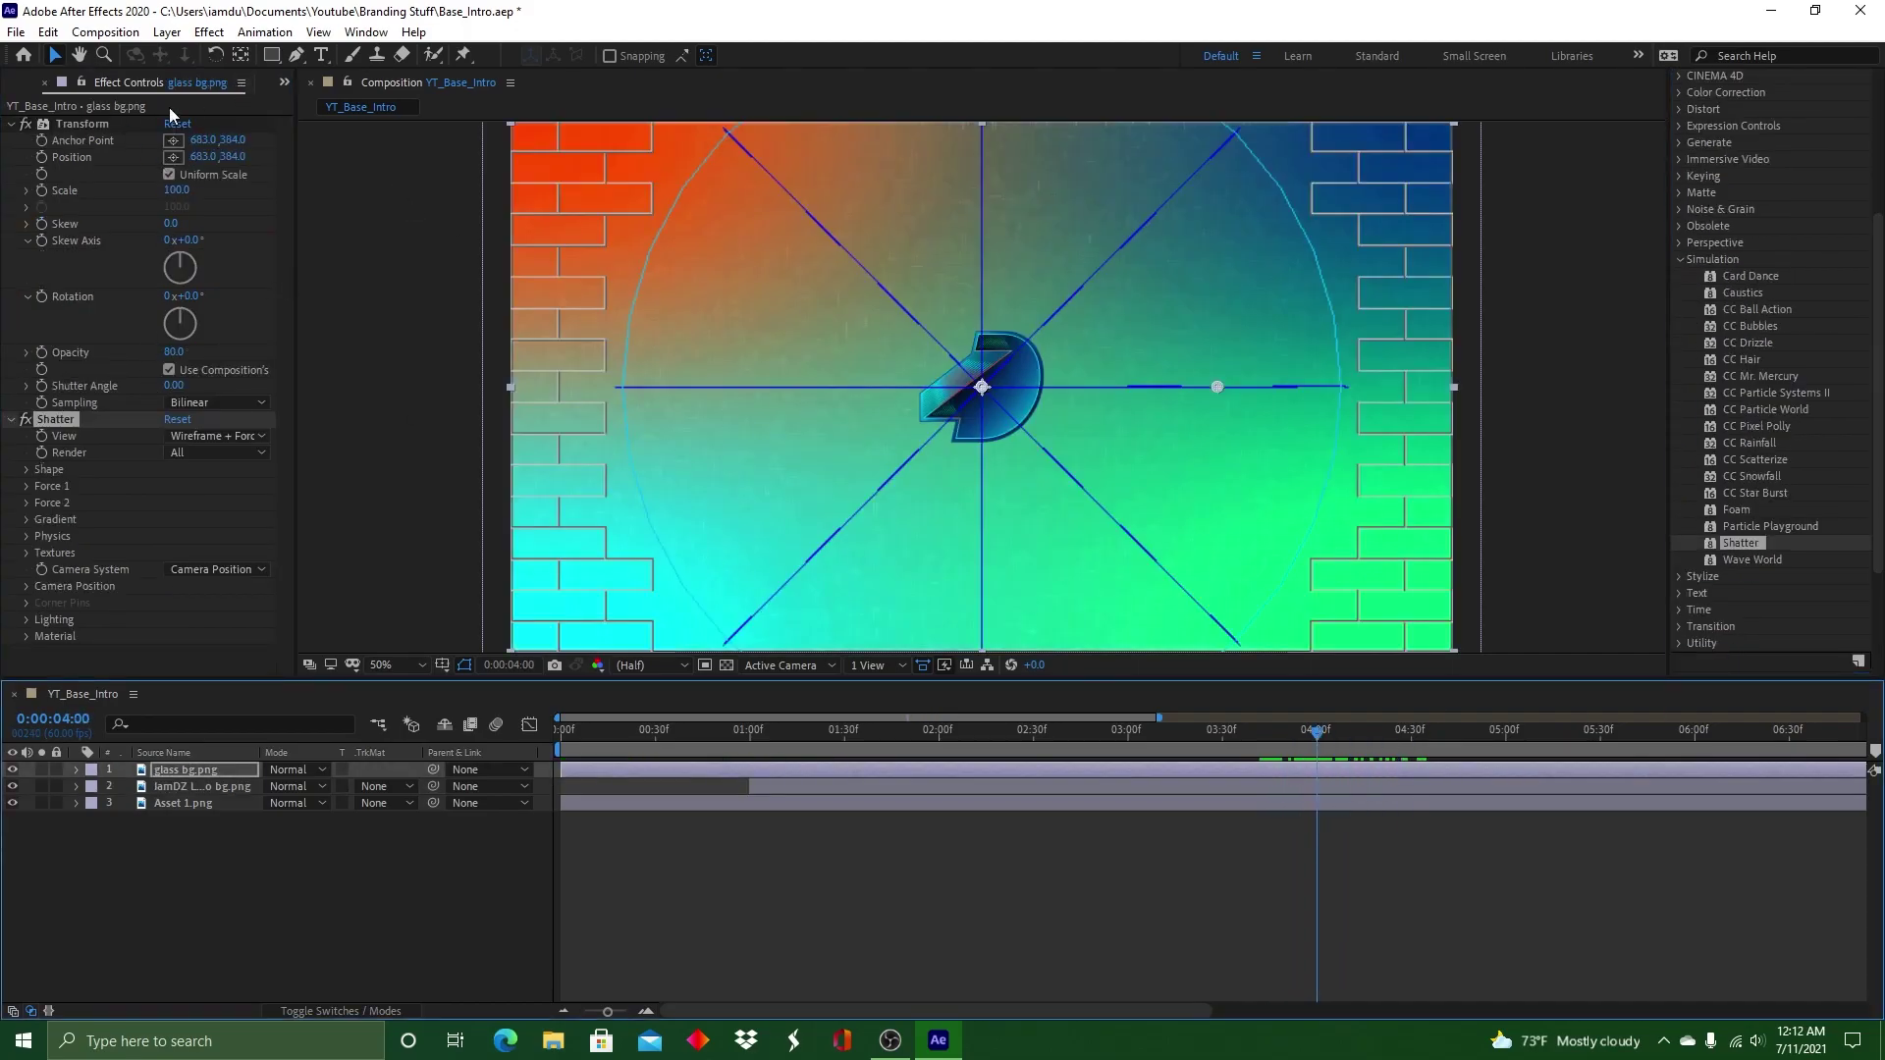
Set Shatter's view to Rendered and its pattern to Glass, and scrub through the animation up to 0:00:04:00
left_click(261, 436)
left_click(226, 449)
left_click(26, 470)
left_click(216, 486)
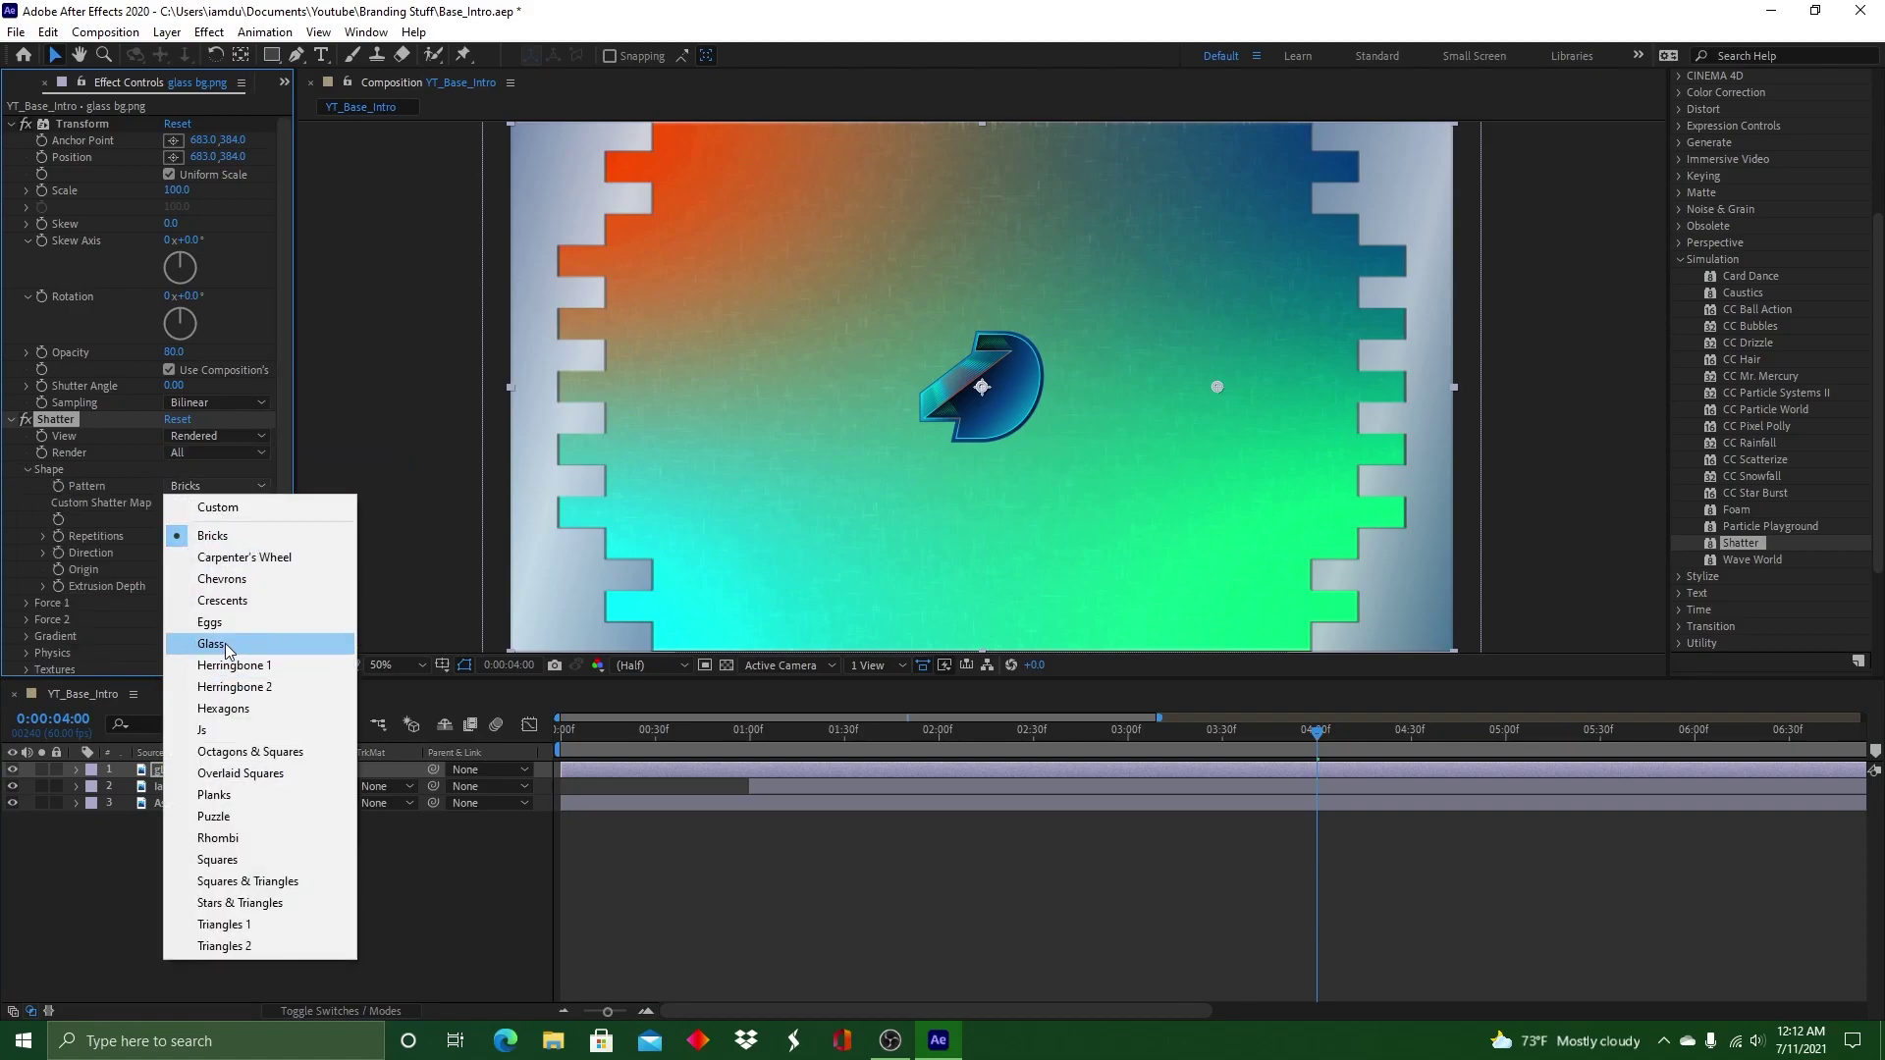
left_click(226, 646)
mouse_move(1317, 731)
left_mouse_down()
mouse_move(562, 731)
mouse_move(1317, 731)
left_mouse_up()
scroll(196, 393, "down", 2)
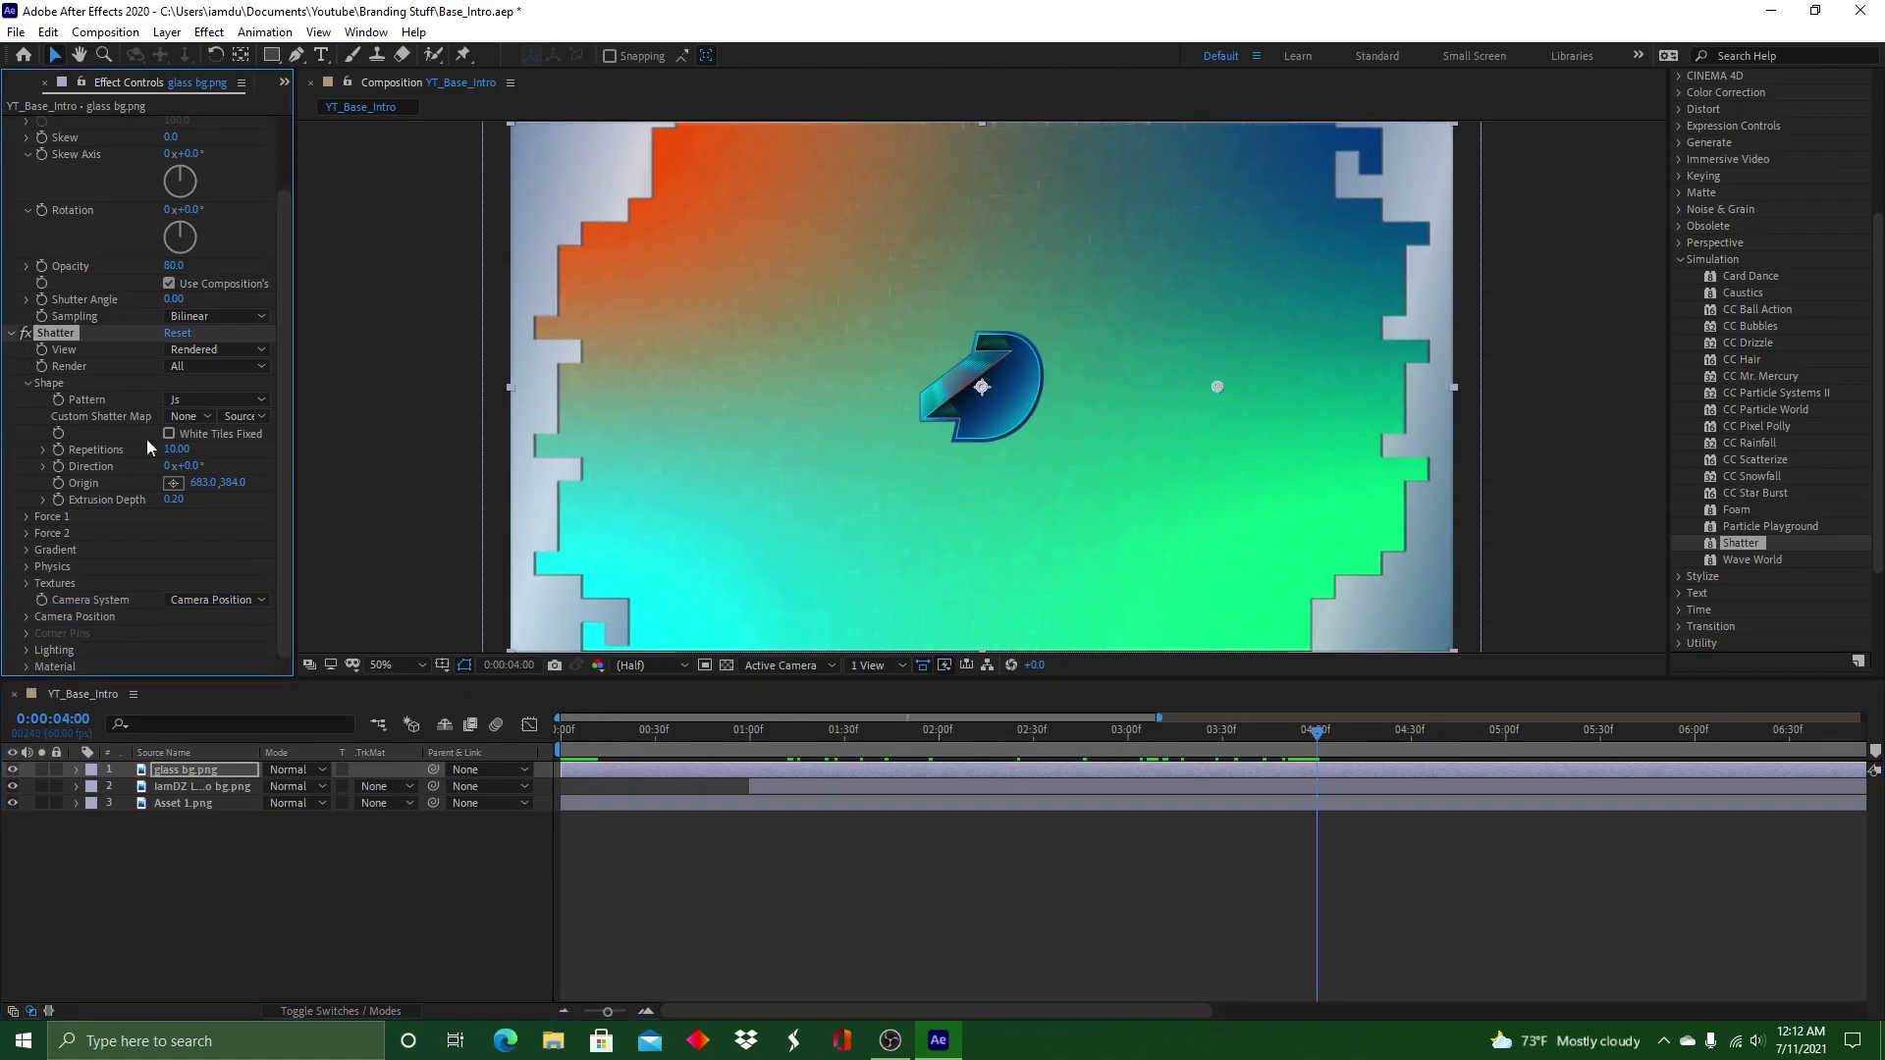
left_click(261, 405)
left_click(206, 547)
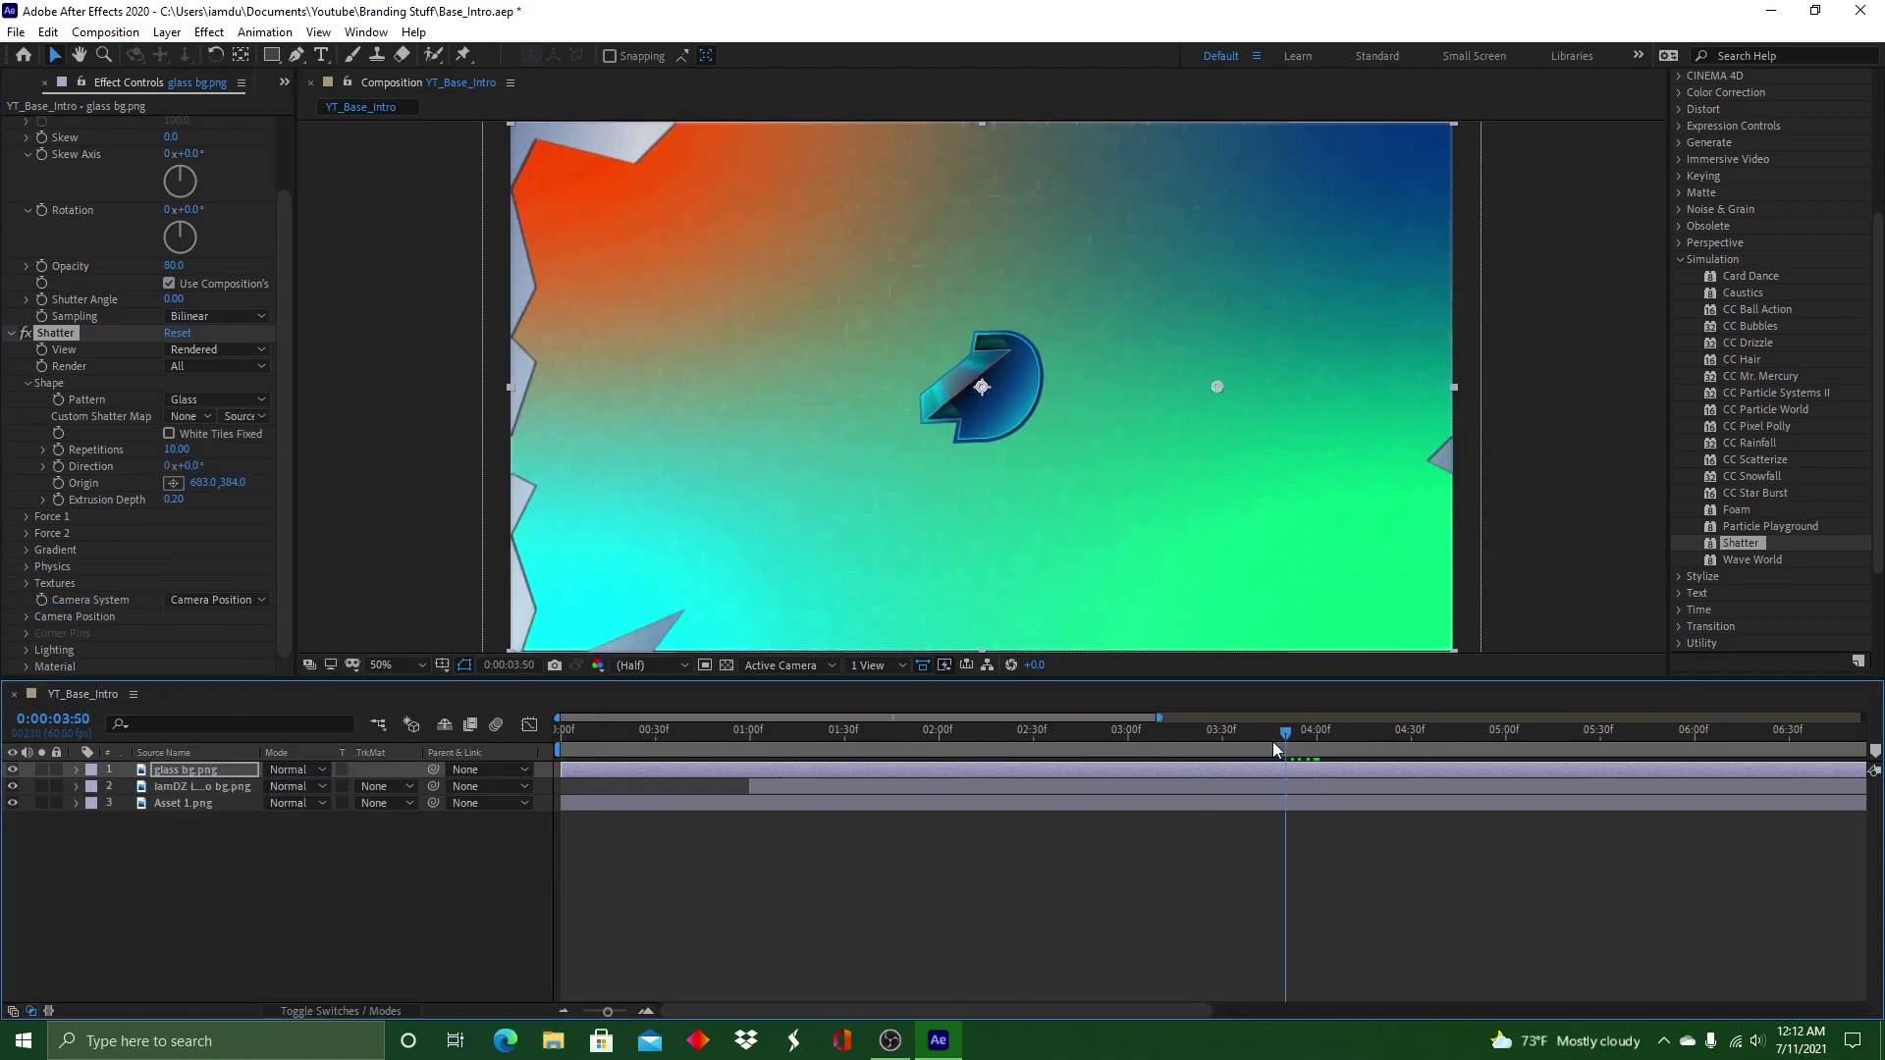
left_click(567, 722)
left_click_drag(572, 711, 1317, 696)
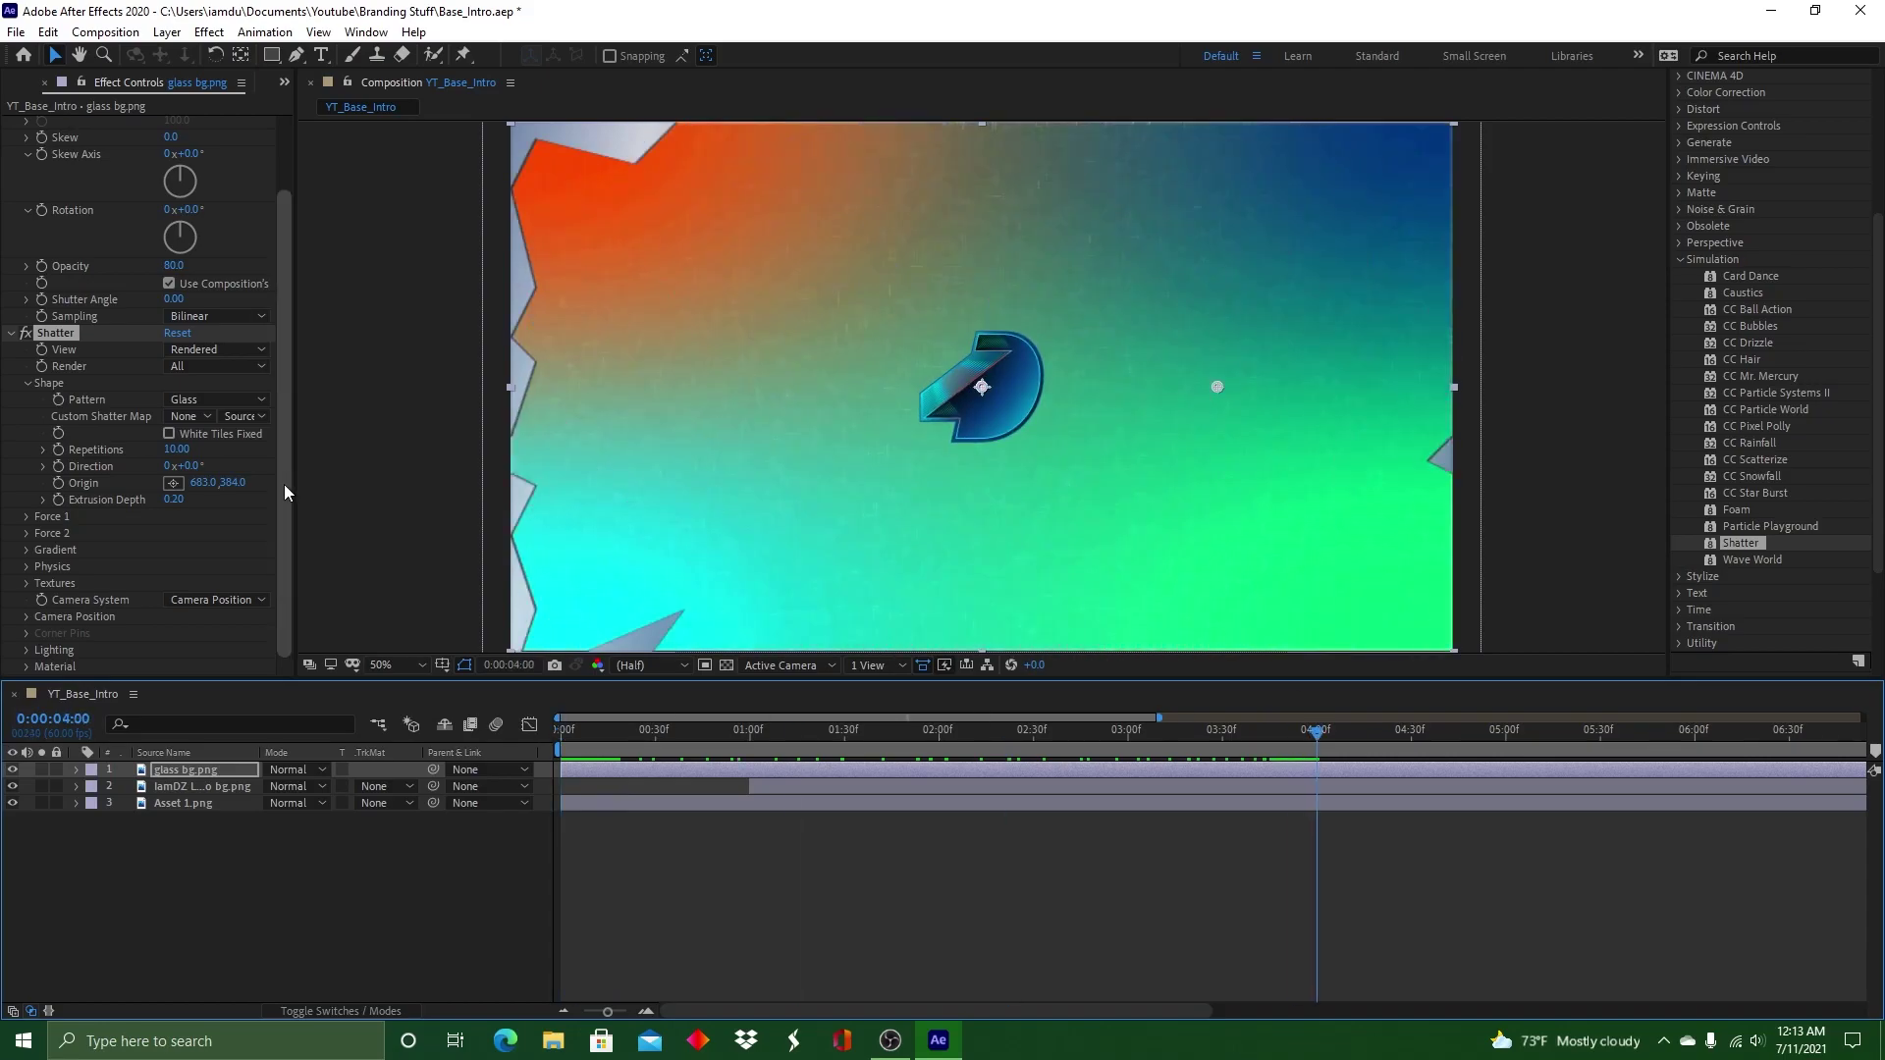
Raise Shatter's Force 1 strength to 10.00 and scrub from the start to 0:00:04:00
left_click(27, 516)
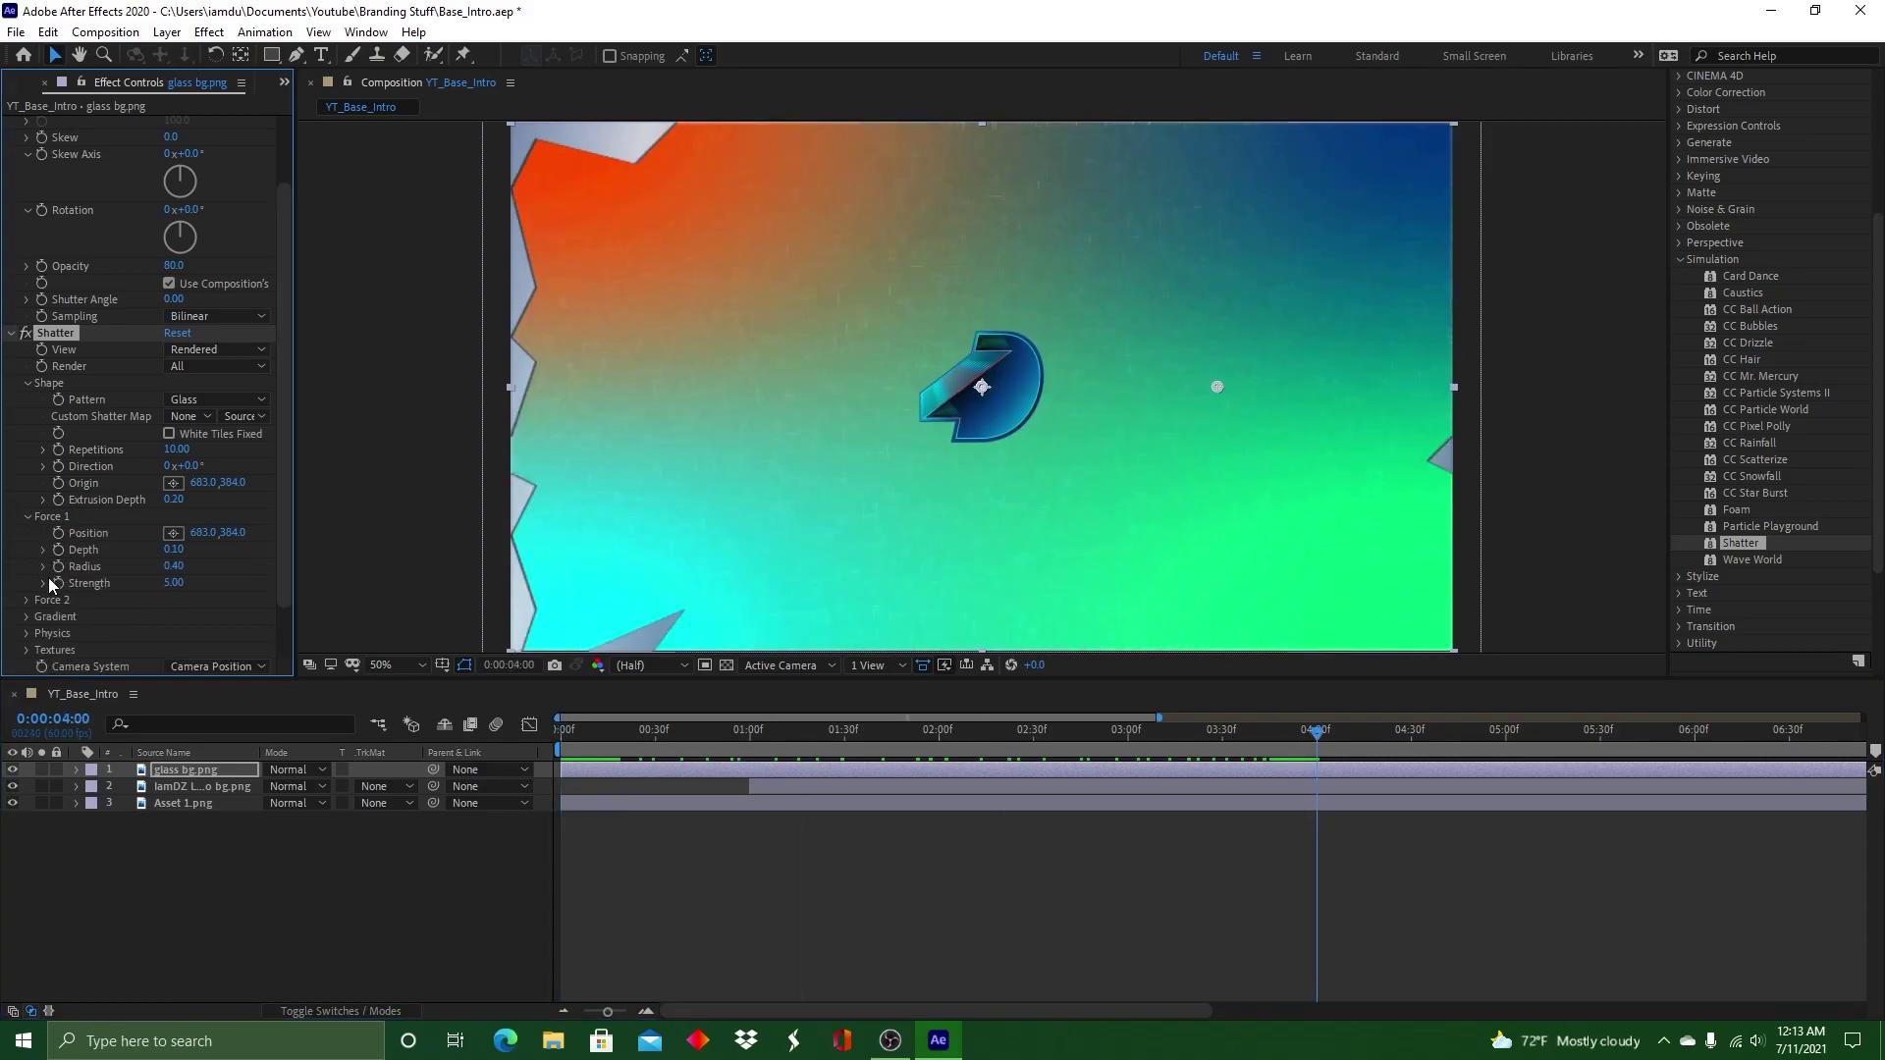
left_click_drag(1316, 736, 573, 733)
left_click_drag(164, 610, 259, 613)
left_click_drag(572, 732, 1316, 724)
left_click_drag(285, 404, 284, 478)
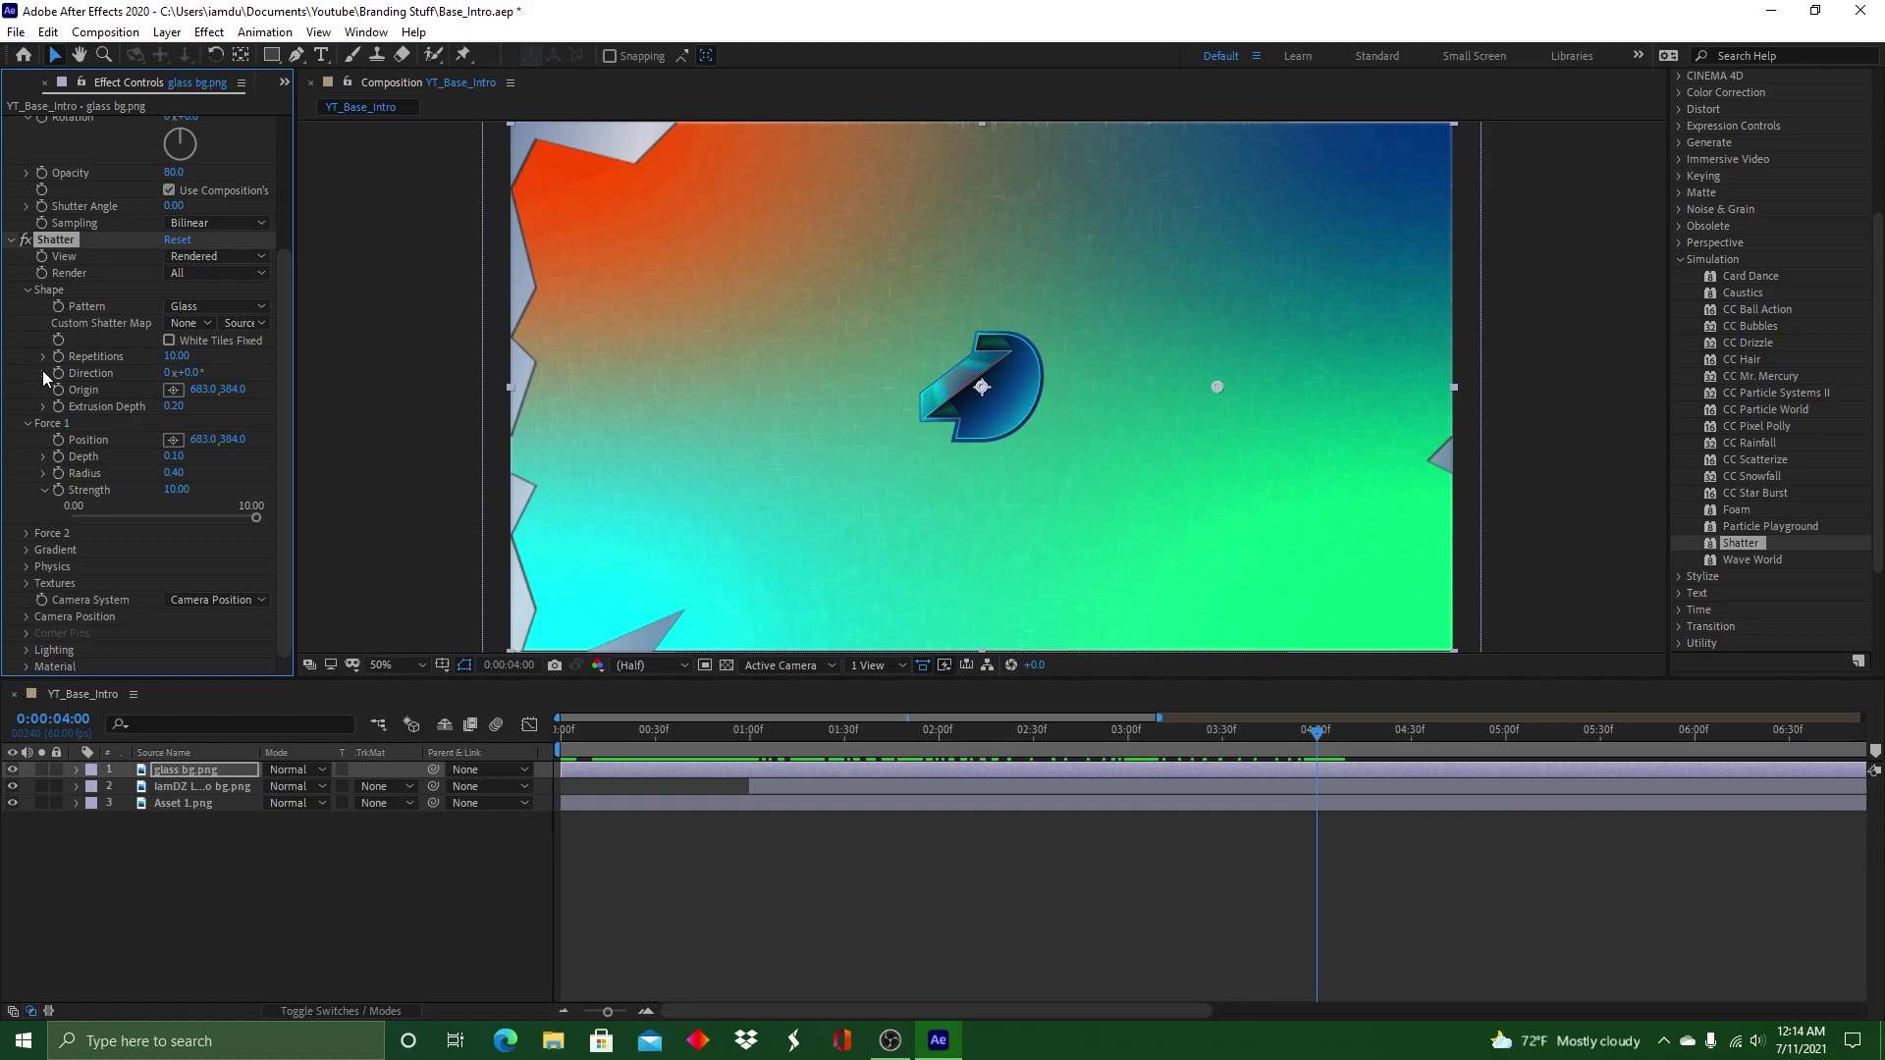
Lower Shatter's Force 1 strength to 0.00 and scrub from the start of the composition
left_click(194, 258)
left_click(283, 271)
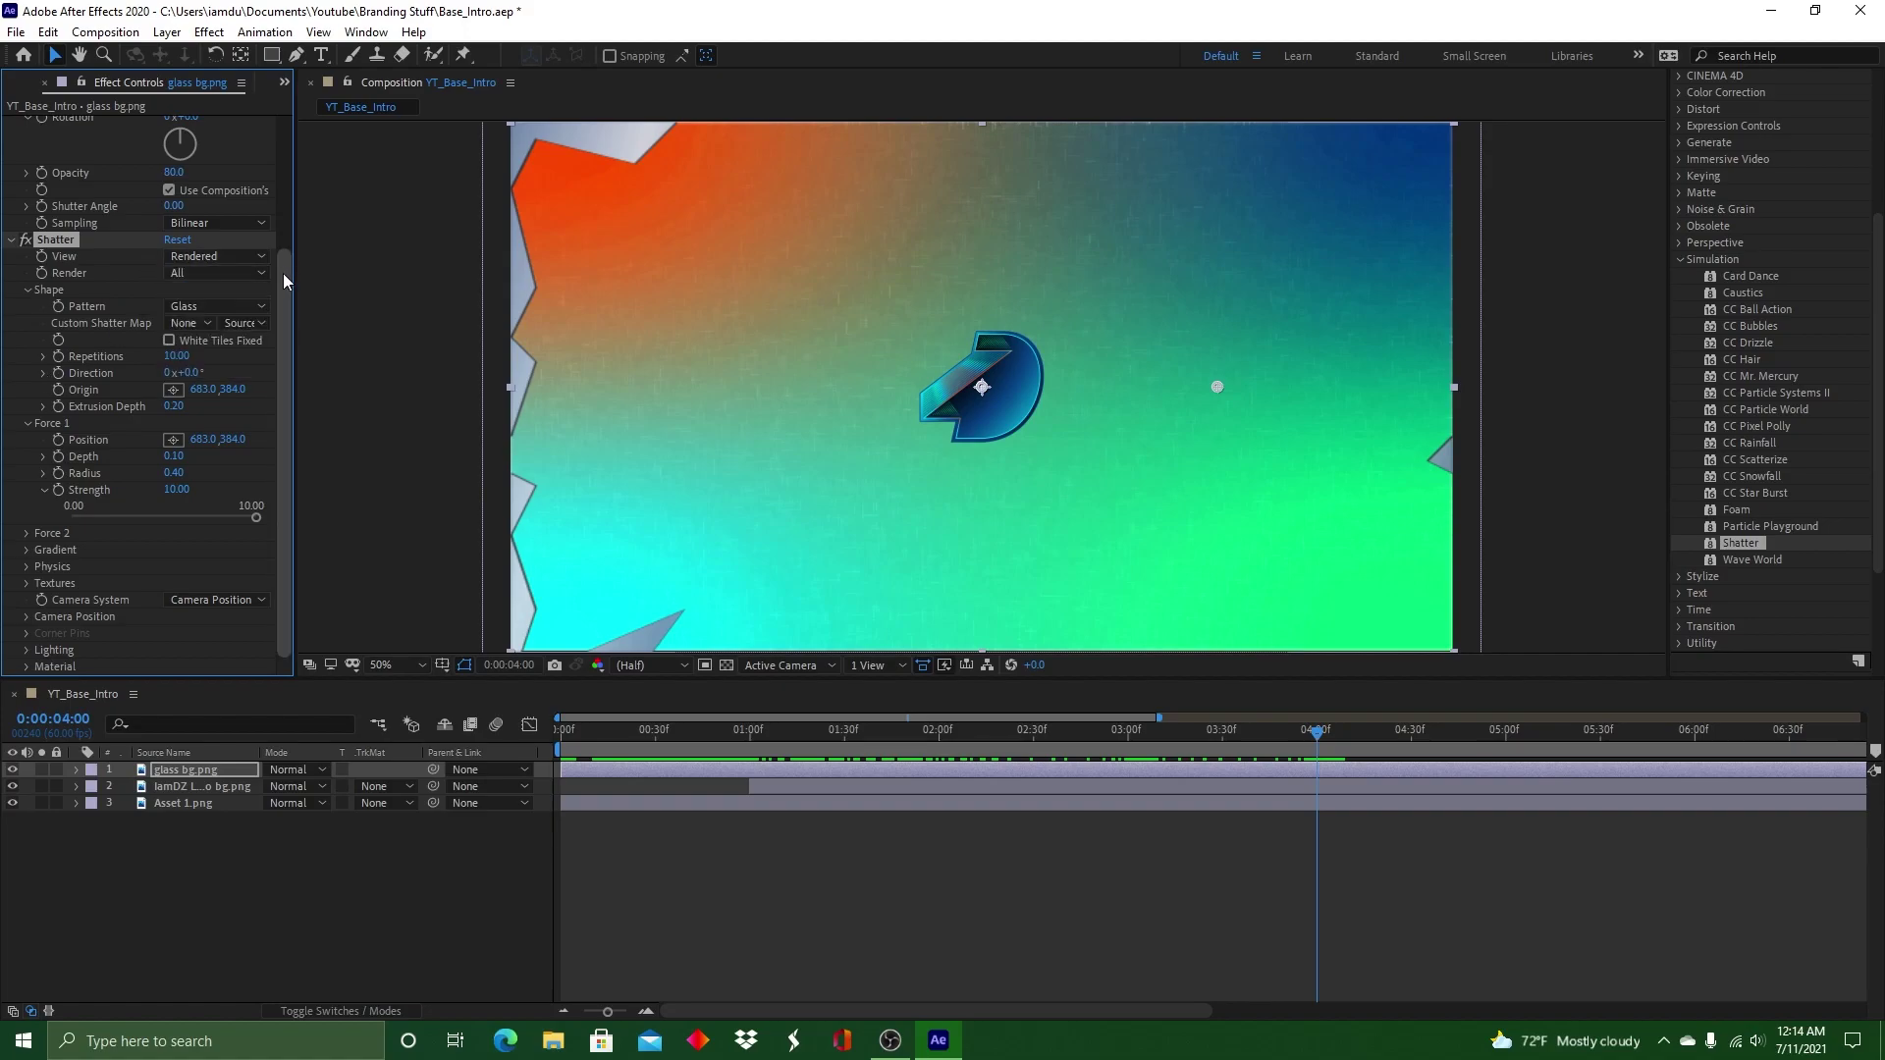
left_click(191, 323)
left_click(285, 312)
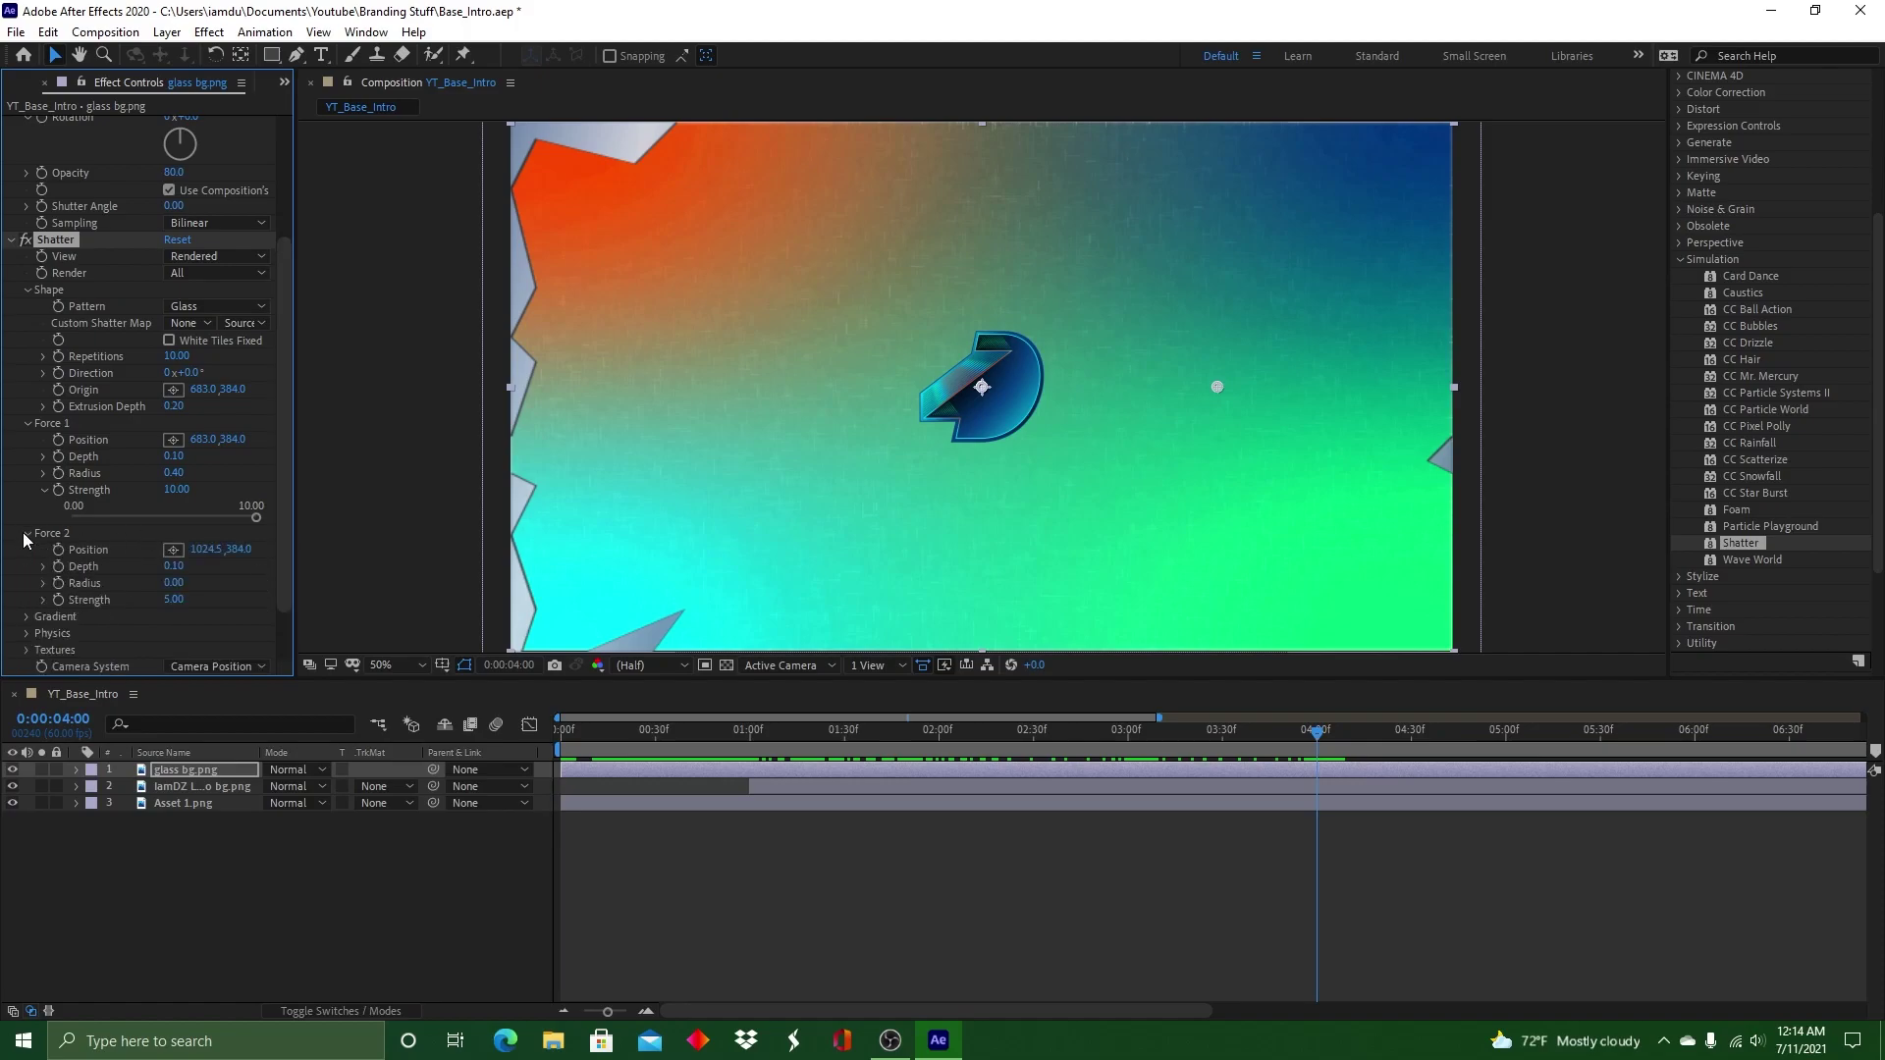
left_click_drag(1311, 733, 563, 707)
left_click_drag(256, 518, 2, 550)
mouse_move(567, 734)
left_mouse_down()
mouse_move(616, 735)
mouse_move(561, 731)
left_mouse_up()
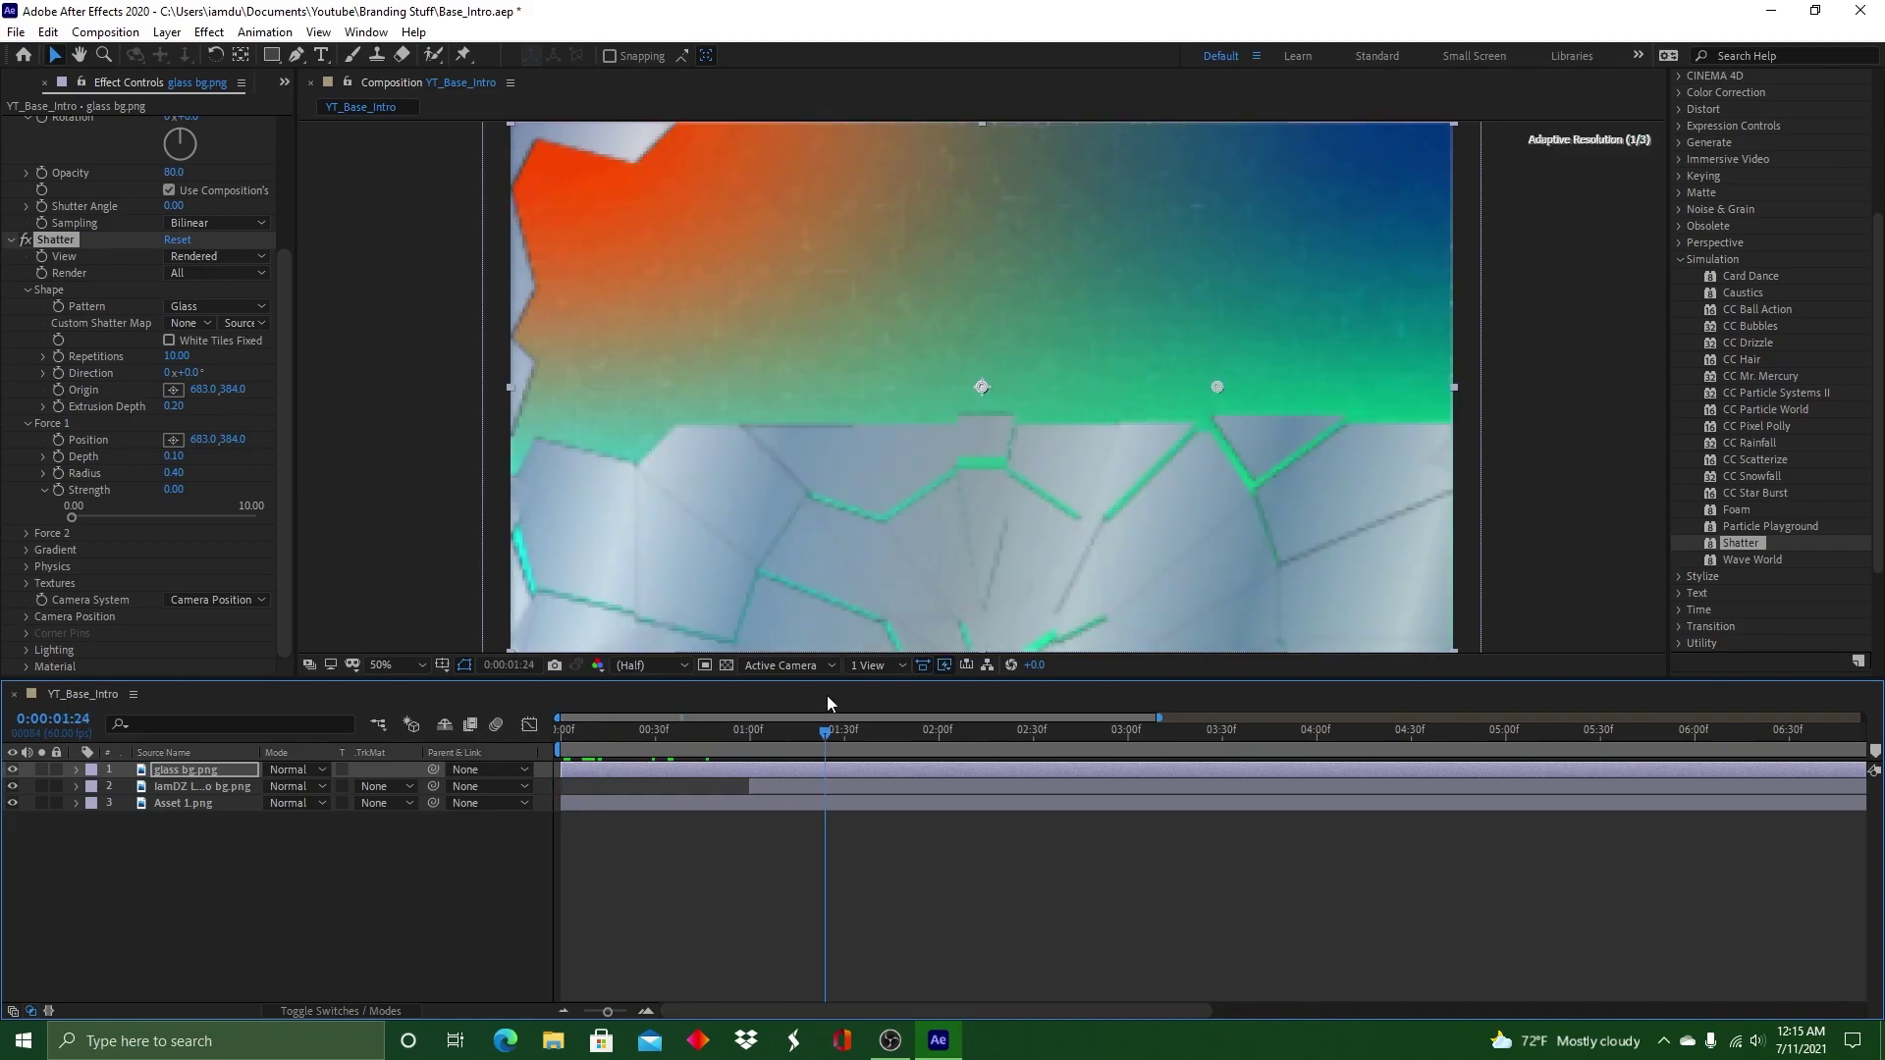
Undo the Shatter effect and its settings on the glass bg.png layer
key("ctrl+z")
key("ctrl+z")
key("ctrl+z")
key("ctrl+z")
key("ctrl+z")
key("ctrl+z")
Trim the glass bg.png layer so that it ends at 0:00:04:00
right_click(1382, 774)
left_click_drag(1159, 717, 1239, 766)
key("ctrl+z")
right_click(833, 768)
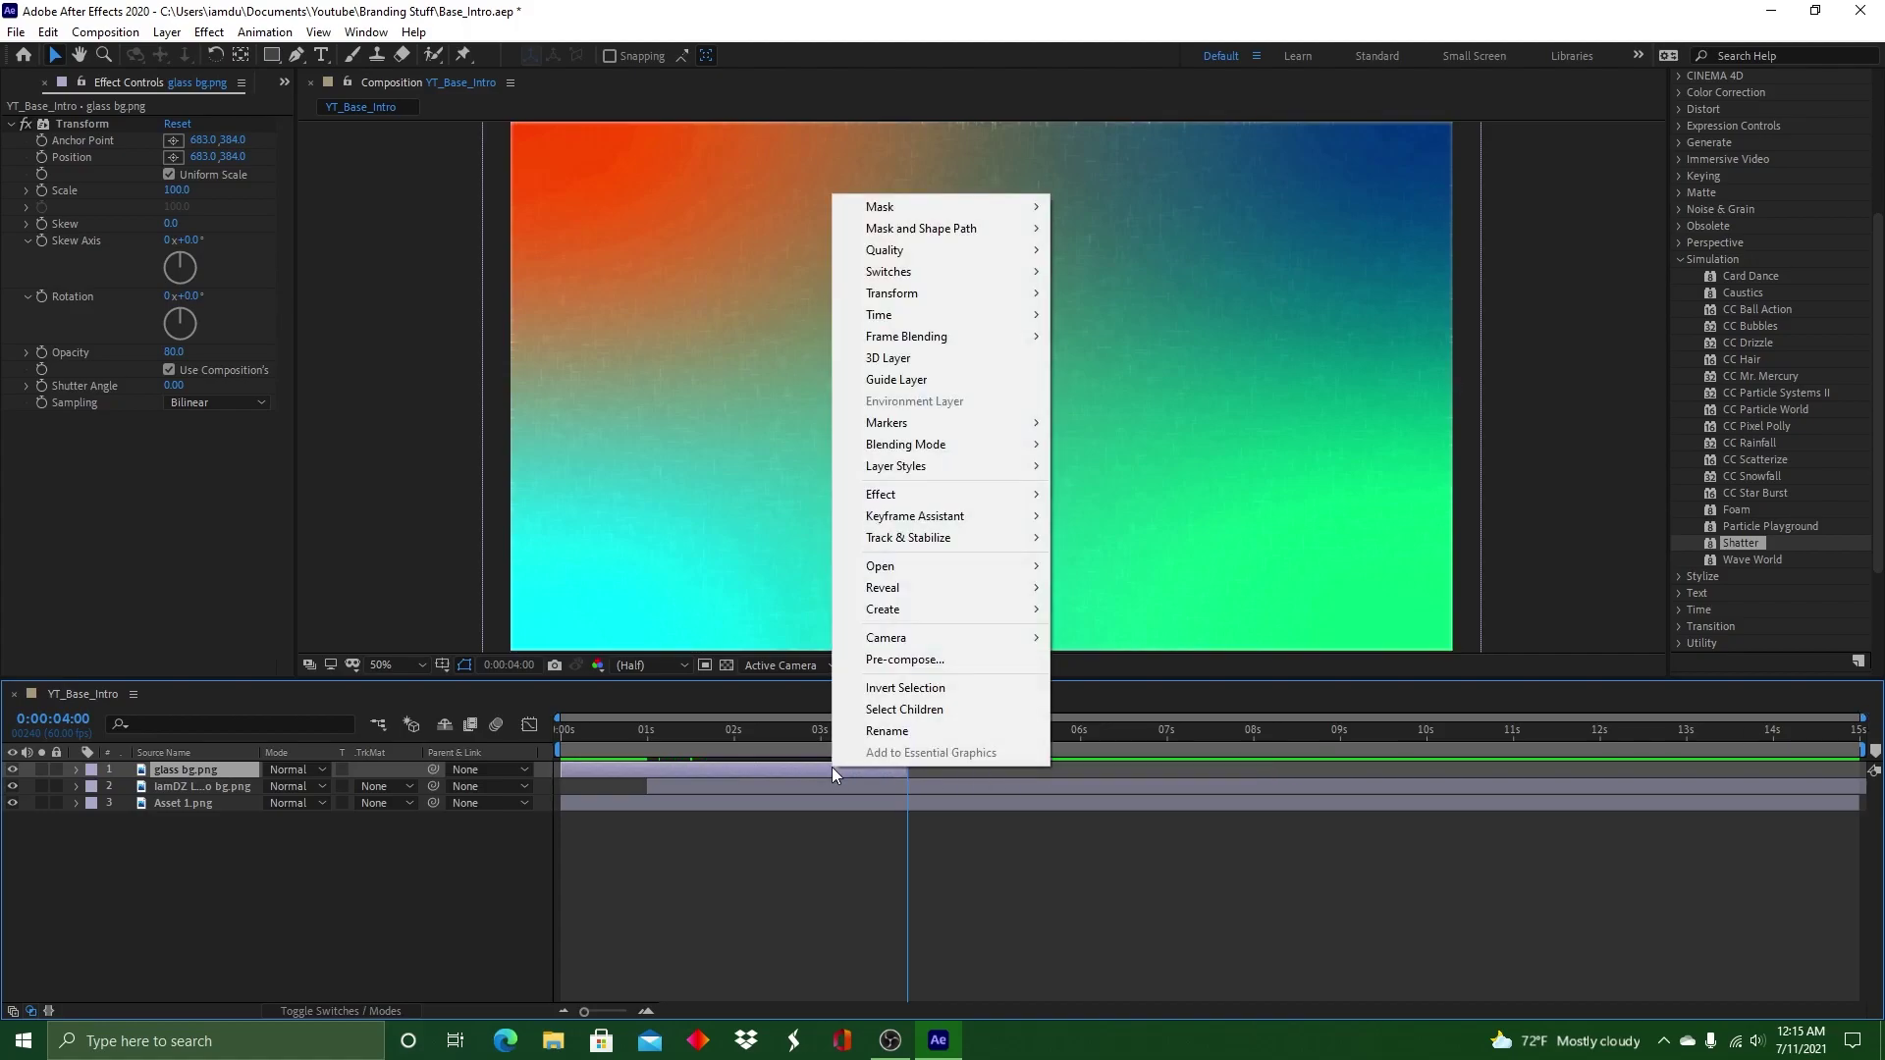
left_click(762, 745)
right_click(754, 770)
mouse_move(907, 505)
Copy the trimmed glass bg.png layer and paste a duplicate of it
left_click(630, 771)
left_click(47, 32)
left_click(77, 149)
left_click(956, 769)
left_click(47, 33)
left_click(79, 236)
Move the duplicate glass bg.png layer so that it starts exactly at 0:00:04:00
left_click_drag(722, 770, 1049, 767)
left_click_drag(1862, 717, 1091, 718)
left_click_drag(1412, 733, 1412, 734)
left_click_drag(1452, 766, 1439, 771)
scroll(1074, 771, "right", 5)
right_click(1074, 770)
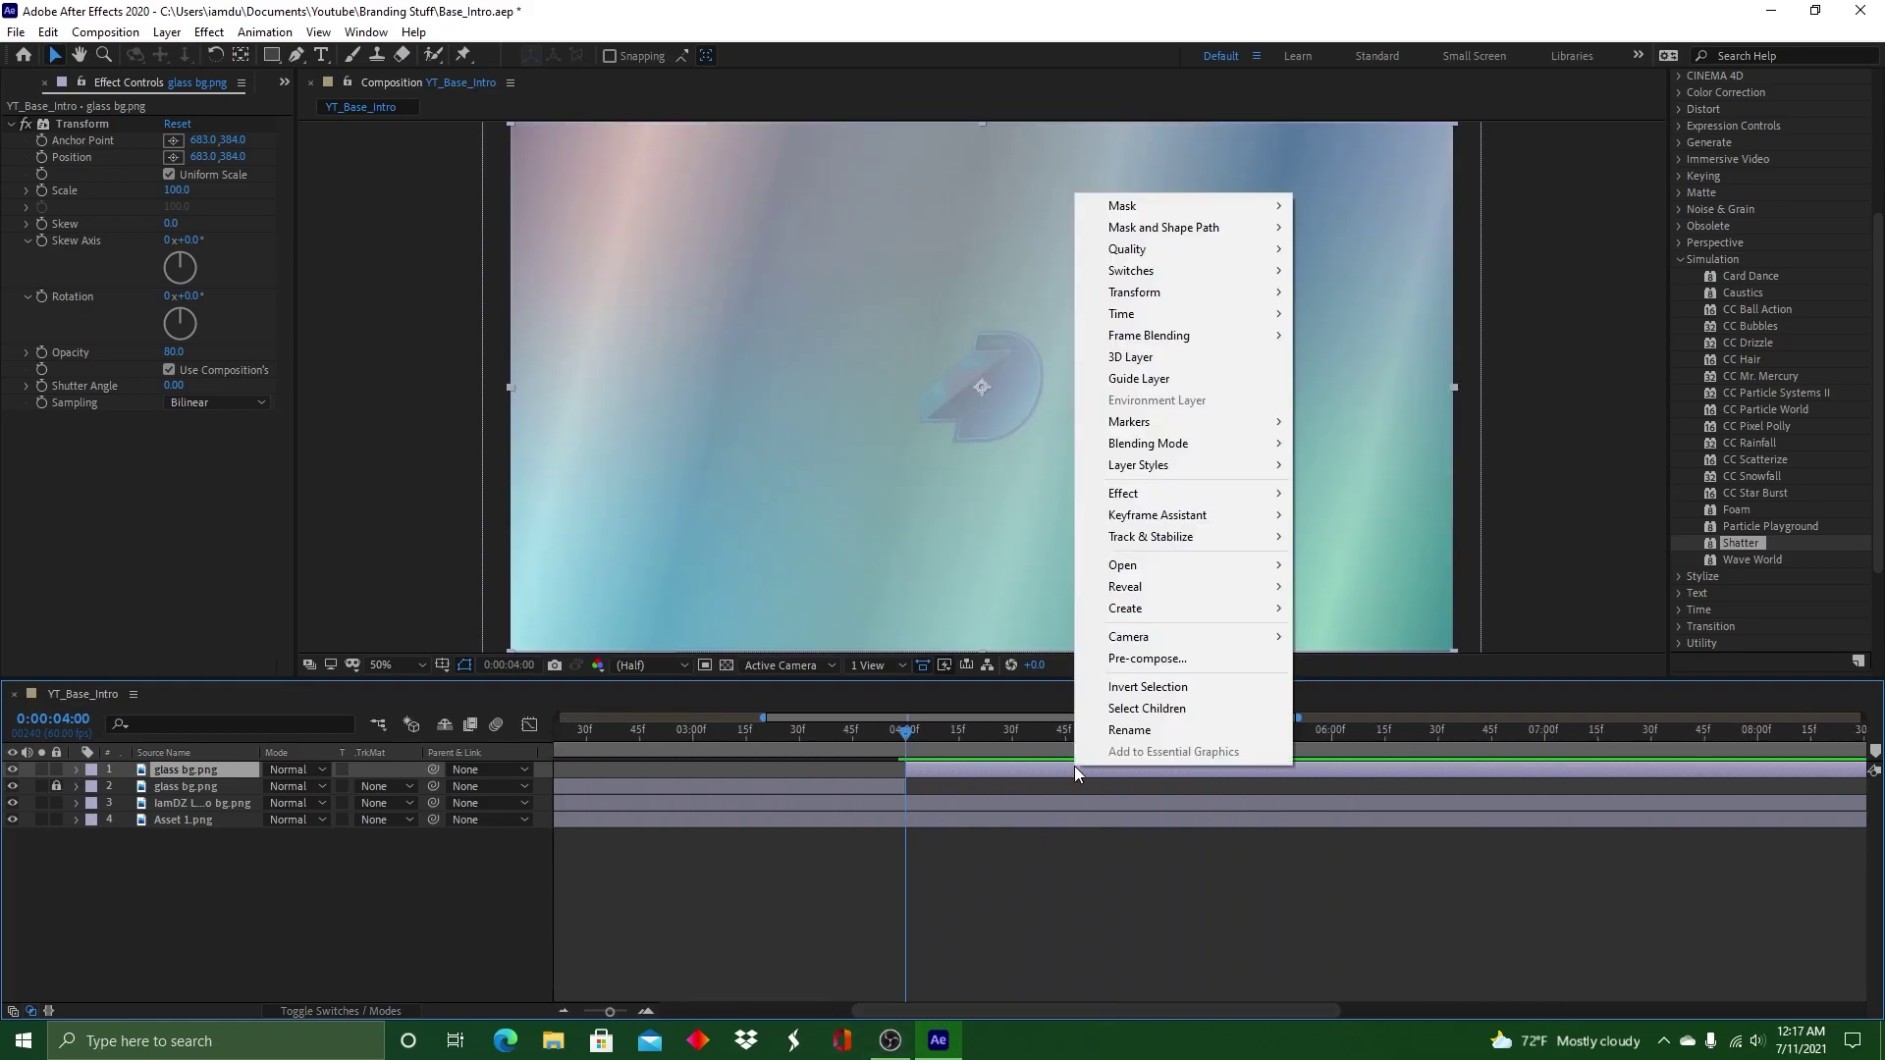
left_click(950, 773)
Apply Shatter to the glass bg.png copy with the Rendered view and Glass pattern, and check it around 0:00:04:00
left_click_drag(1742, 544, 1076, 770)
left_click(261, 436)
left_click(209, 457)
left_click(28, 469)
left_click(263, 485)
left_click(210, 642)
left_click_drag(579, 732, 558, 736)
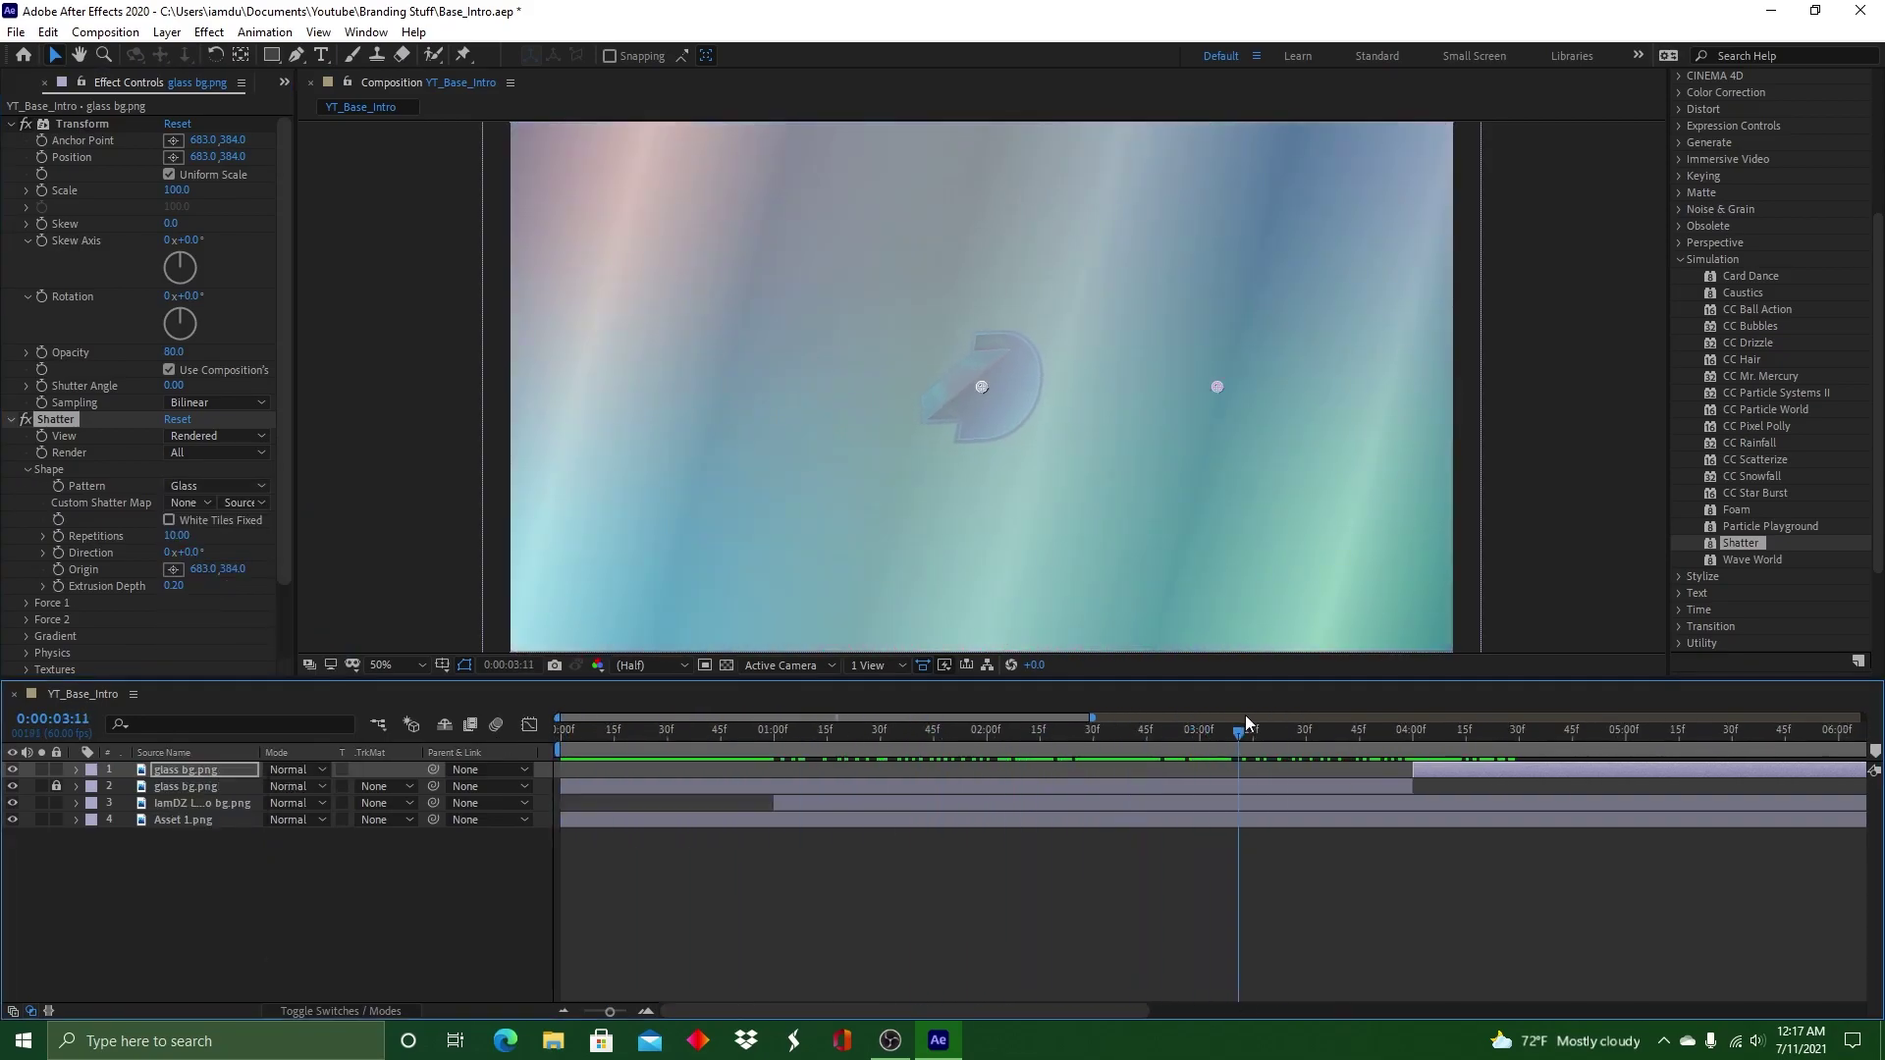
left_click(1412, 751)
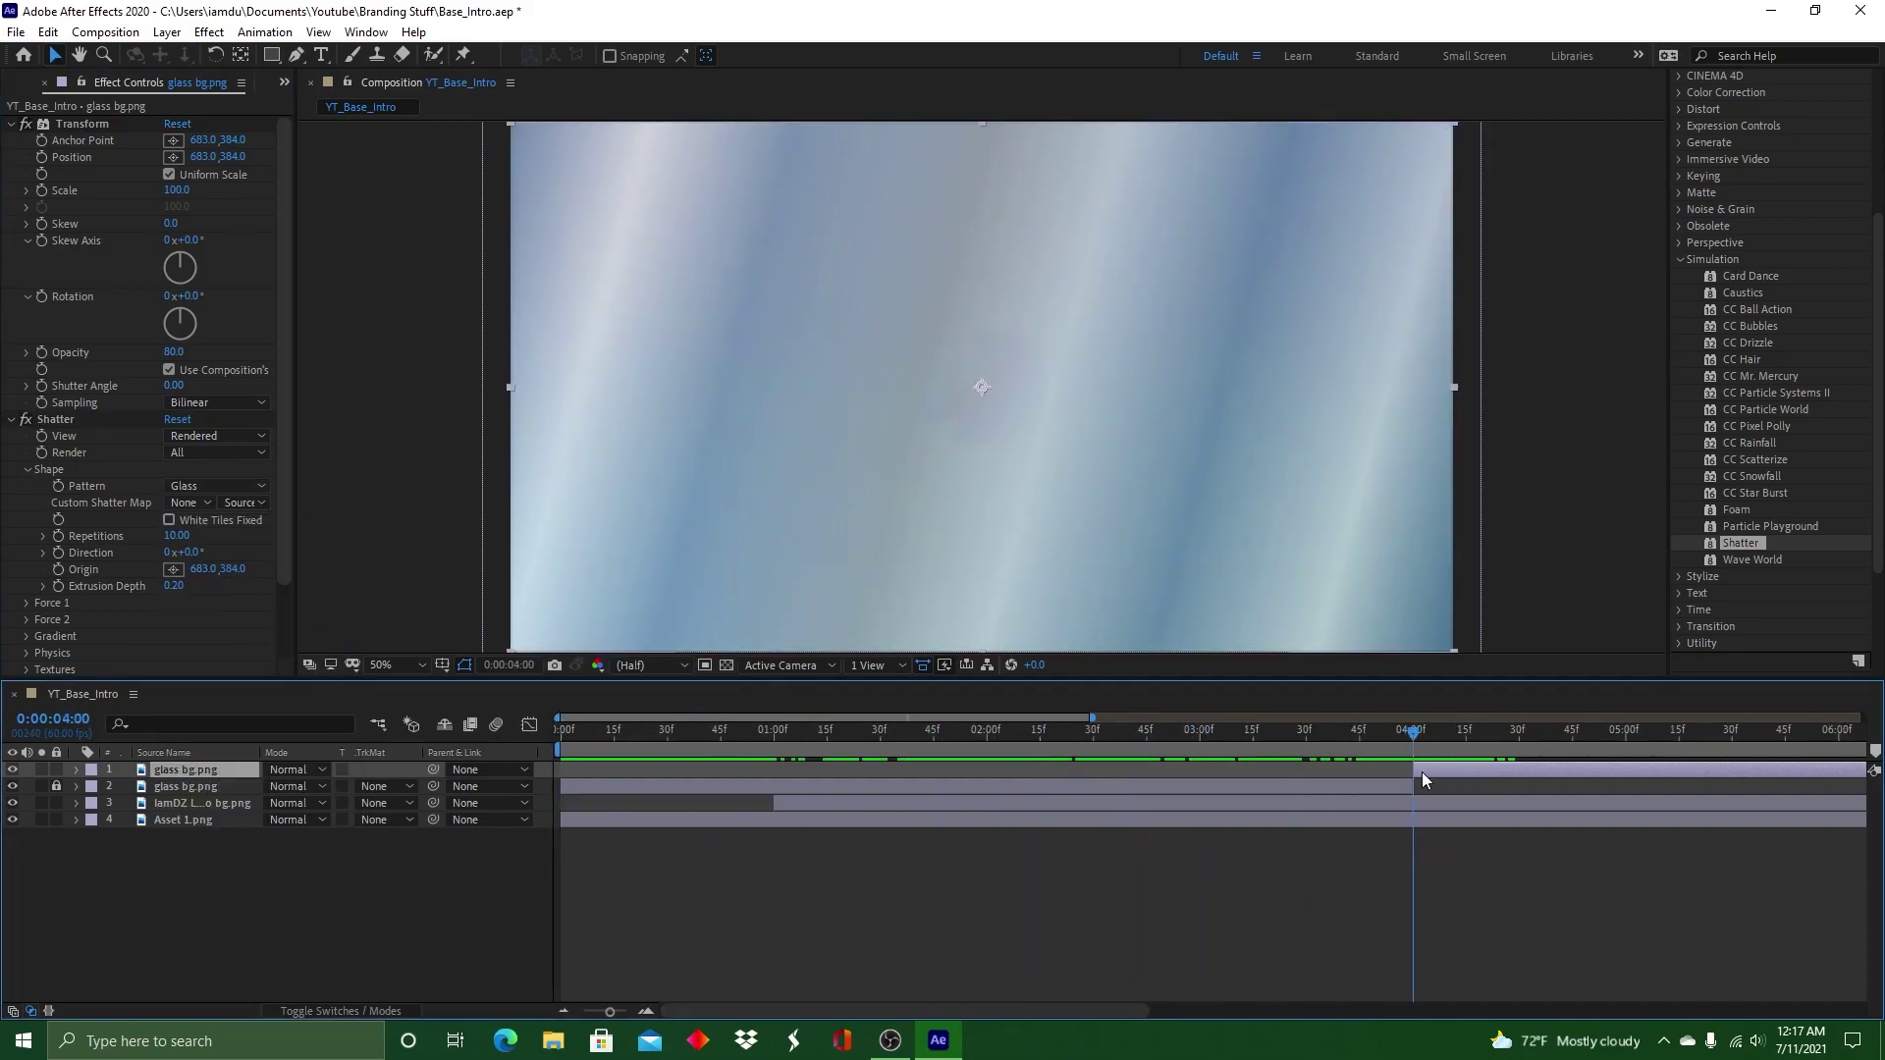
Set the Transform opacity of the shattering glass layer to 55
mouse_move(1411, 736)
left_mouse_down()
mouse_move(1248, 734)
mouse_move(1414, 732)
left_mouse_up()
mouse_move(174, 352)
left_mouse_down()
mouse_move(202, 359)
mouse_move(172, 359)
mouse_move(188, 369)
left_mouse_up()
left_click(1410, 738)
mouse_move(1414, 734)
left_mouse_down()
mouse_move(1598, 727)
mouse_move(1410, 719)
left_mouse_up()
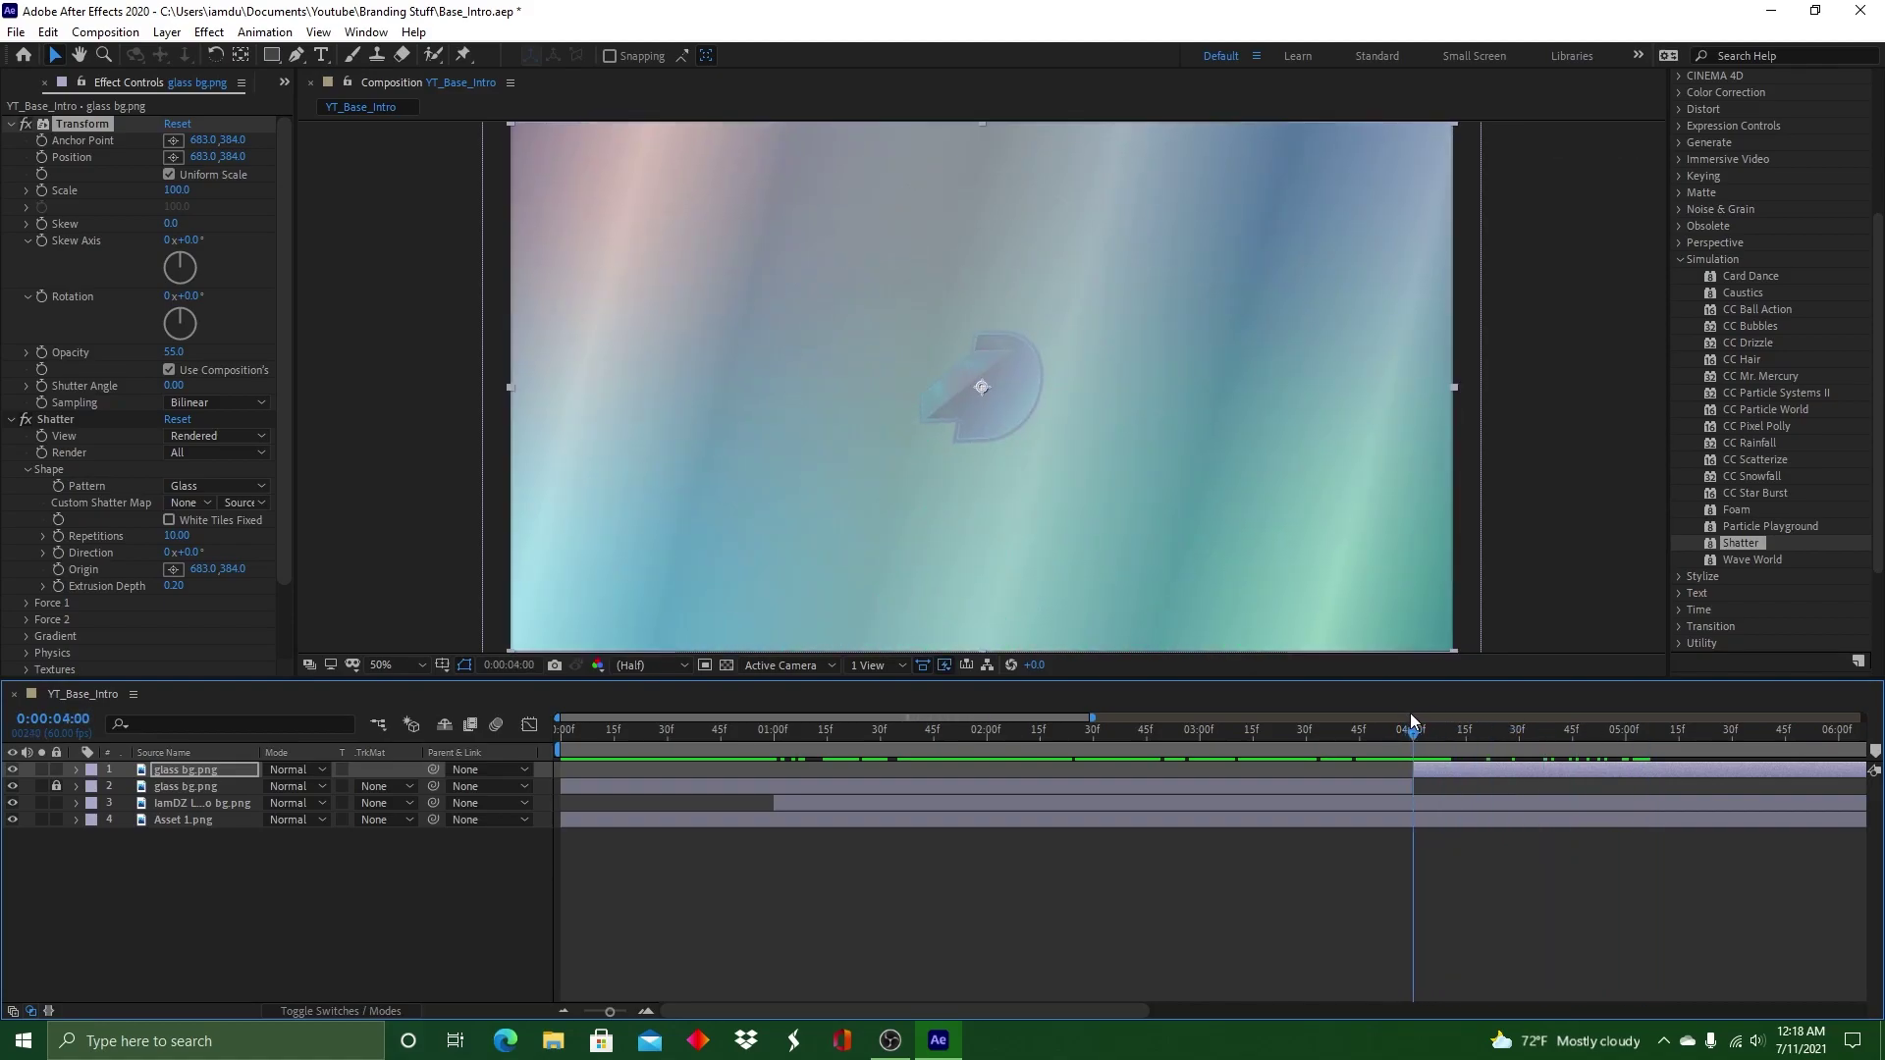
Set Shatter's extrusion depth to 5.00 and preview the shatter from 0:00:04:00
scroll(43, 472, "down", 2)
left_click(44, 500)
left_click_drag(80, 527, 292, 524)
mouse_move(1416, 731)
left_mouse_down()
mouse_move(1523, 730)
mouse_move(1407, 735)
left_mouse_up()
scroll(1712, 236, "up", 5)
left_click(1704, 143)
left_click(1770, 169)
left_click(1769, 168)
left_click_drag(1531, 735, 1414, 734)
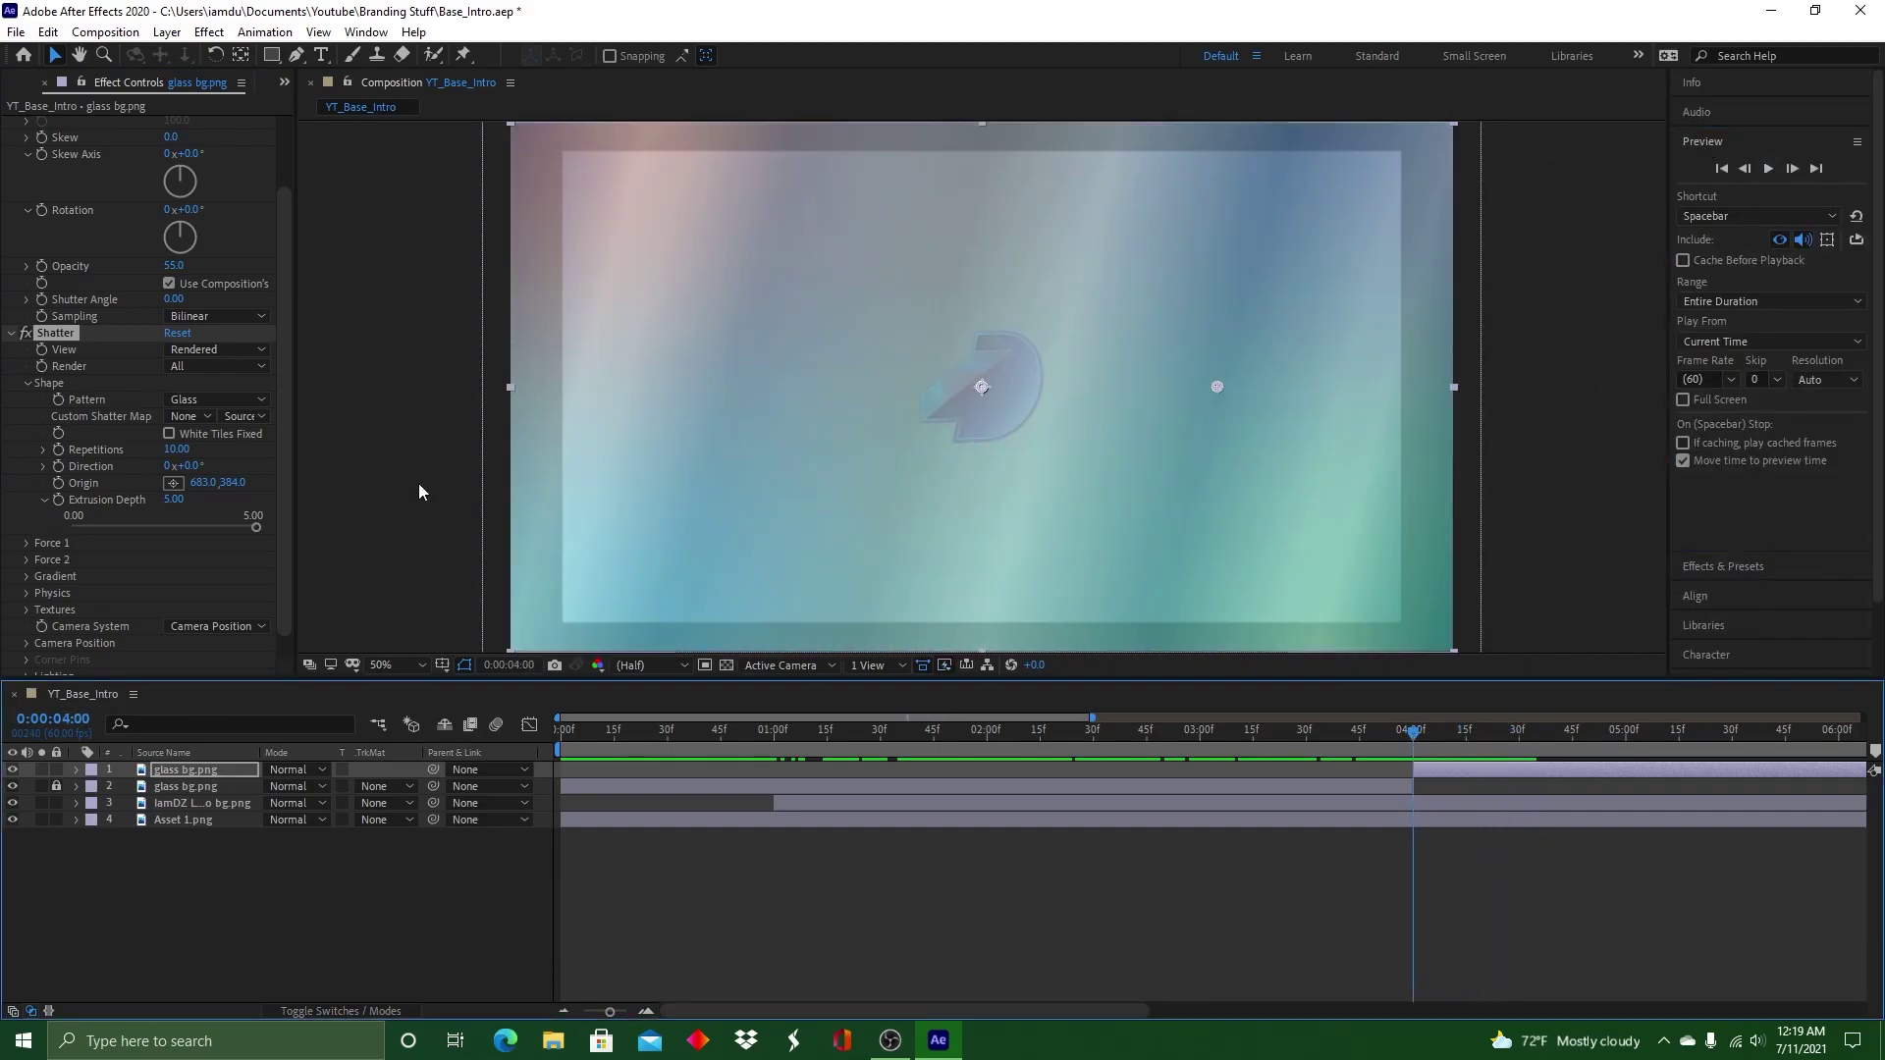
Reduce Shatter's extrusion depth to 0.05 and scrub past 0:00:04:00 to check the shards
left_click_drag(255, 528, 53, 523)
mouse_move(1418, 736)
left_mouse_down()
mouse_move(1588, 756)
mouse_move(1414, 740)
left_mouse_up()
left_click_drag(71, 528, 74, 527)
left_click_drag(1417, 736, 1492, 719)
Set Shatter's Force 1 depth to 0.00 and scrub through the break
left_click(26, 544)
scroll(69, 538, "down", 2)
left_click(44, 488)
mouse_move(169, 515)
left_mouse_down()
mouse_move(124, 518)
mouse_move(200, 516)
mouse_move(130, 517)
mouse_move(164, 516)
left_mouse_up()
left_click_drag(1486, 735, 1421, 737)
left_click_drag(165, 516, 172, 516)
left_click_drag(1422, 738, 1792, 731)
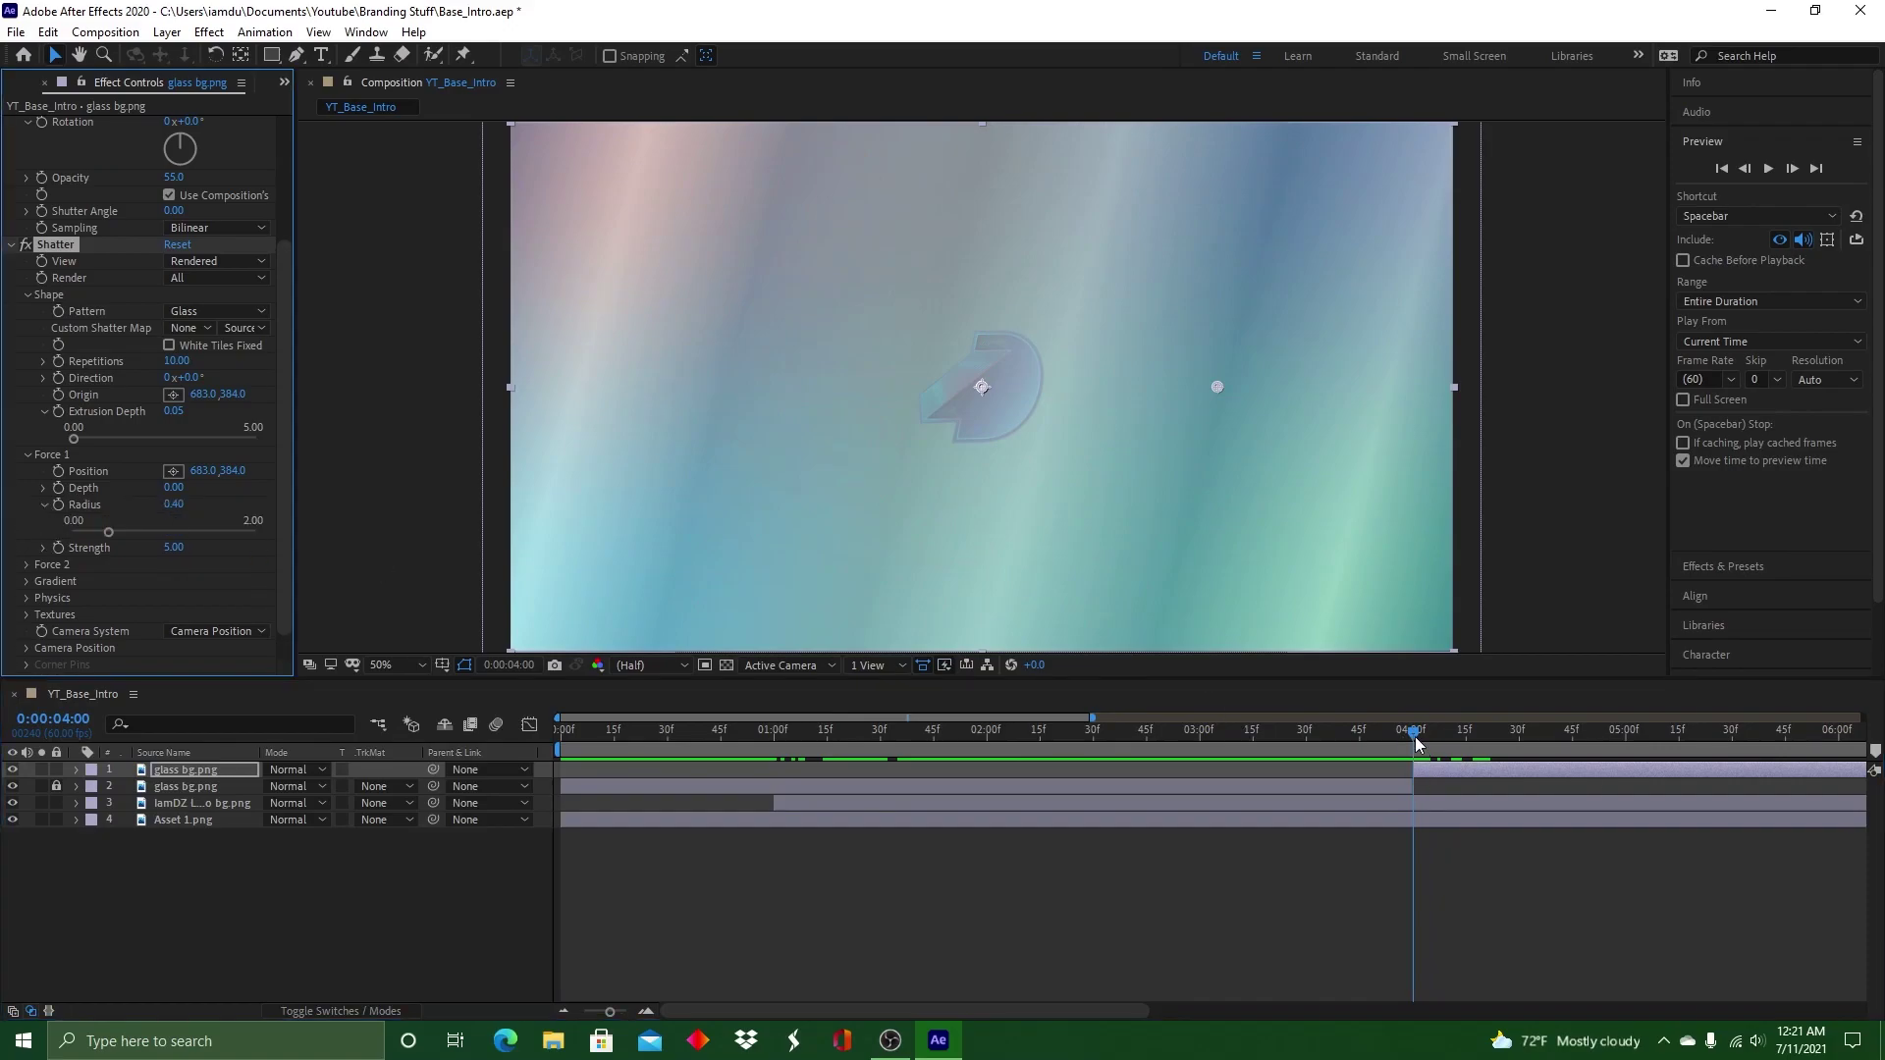
Set Shatter's Force 1 radius to 0.62 and scrub to check the shards
left_click_drag(1416, 744, 1544, 743)
left_click_drag(109, 532, 129, 533)
left_click_drag(1538, 737, 1583, 748)
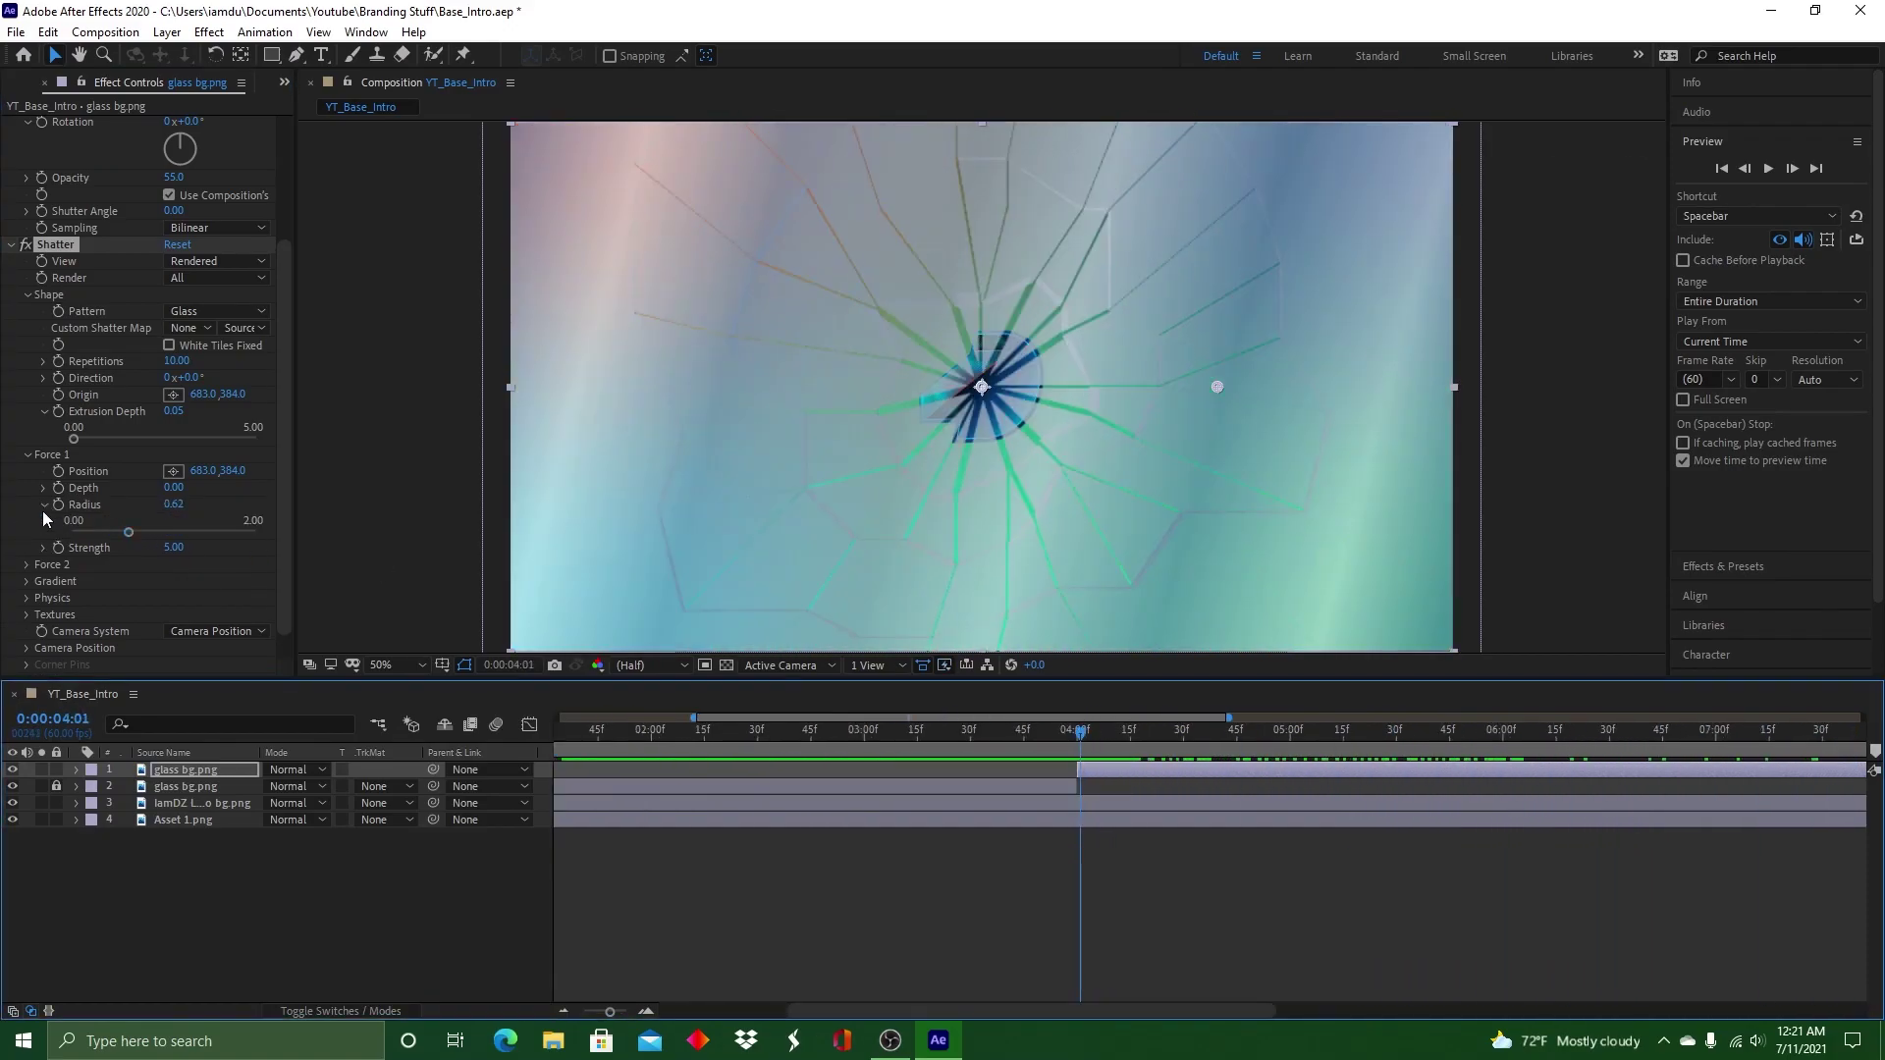
Try different Force 1 strengths while scrubbing around 0:00:04:00, and set the strength to 2.02
left_click_drag(1101, 741, 1078, 740)
left_click_drag(258, 550, 91, 544)
mouse_move(1080, 738)
left_mouse_down()
mouse_move(1205, 736)
mouse_move(1080, 734)
left_mouse_up()
left_click_drag(90, 549, 144, 551)
mouse_move(1083, 734)
left_mouse_down()
mouse_move(1279, 736)
mouse_move(1076, 738)
left_mouse_up()
left_click_drag(129, 549, 118, 549)
mouse_move(1078, 734)
left_mouse_down()
mouse_move(1191, 733)
mouse_move(1081, 734)
left_mouse_up()
left_click_drag(119, 548, 109, 550)
mouse_move(1080, 741)
left_mouse_down()
mouse_move(1263, 736)
mouse_move(1077, 737)
left_mouse_up()
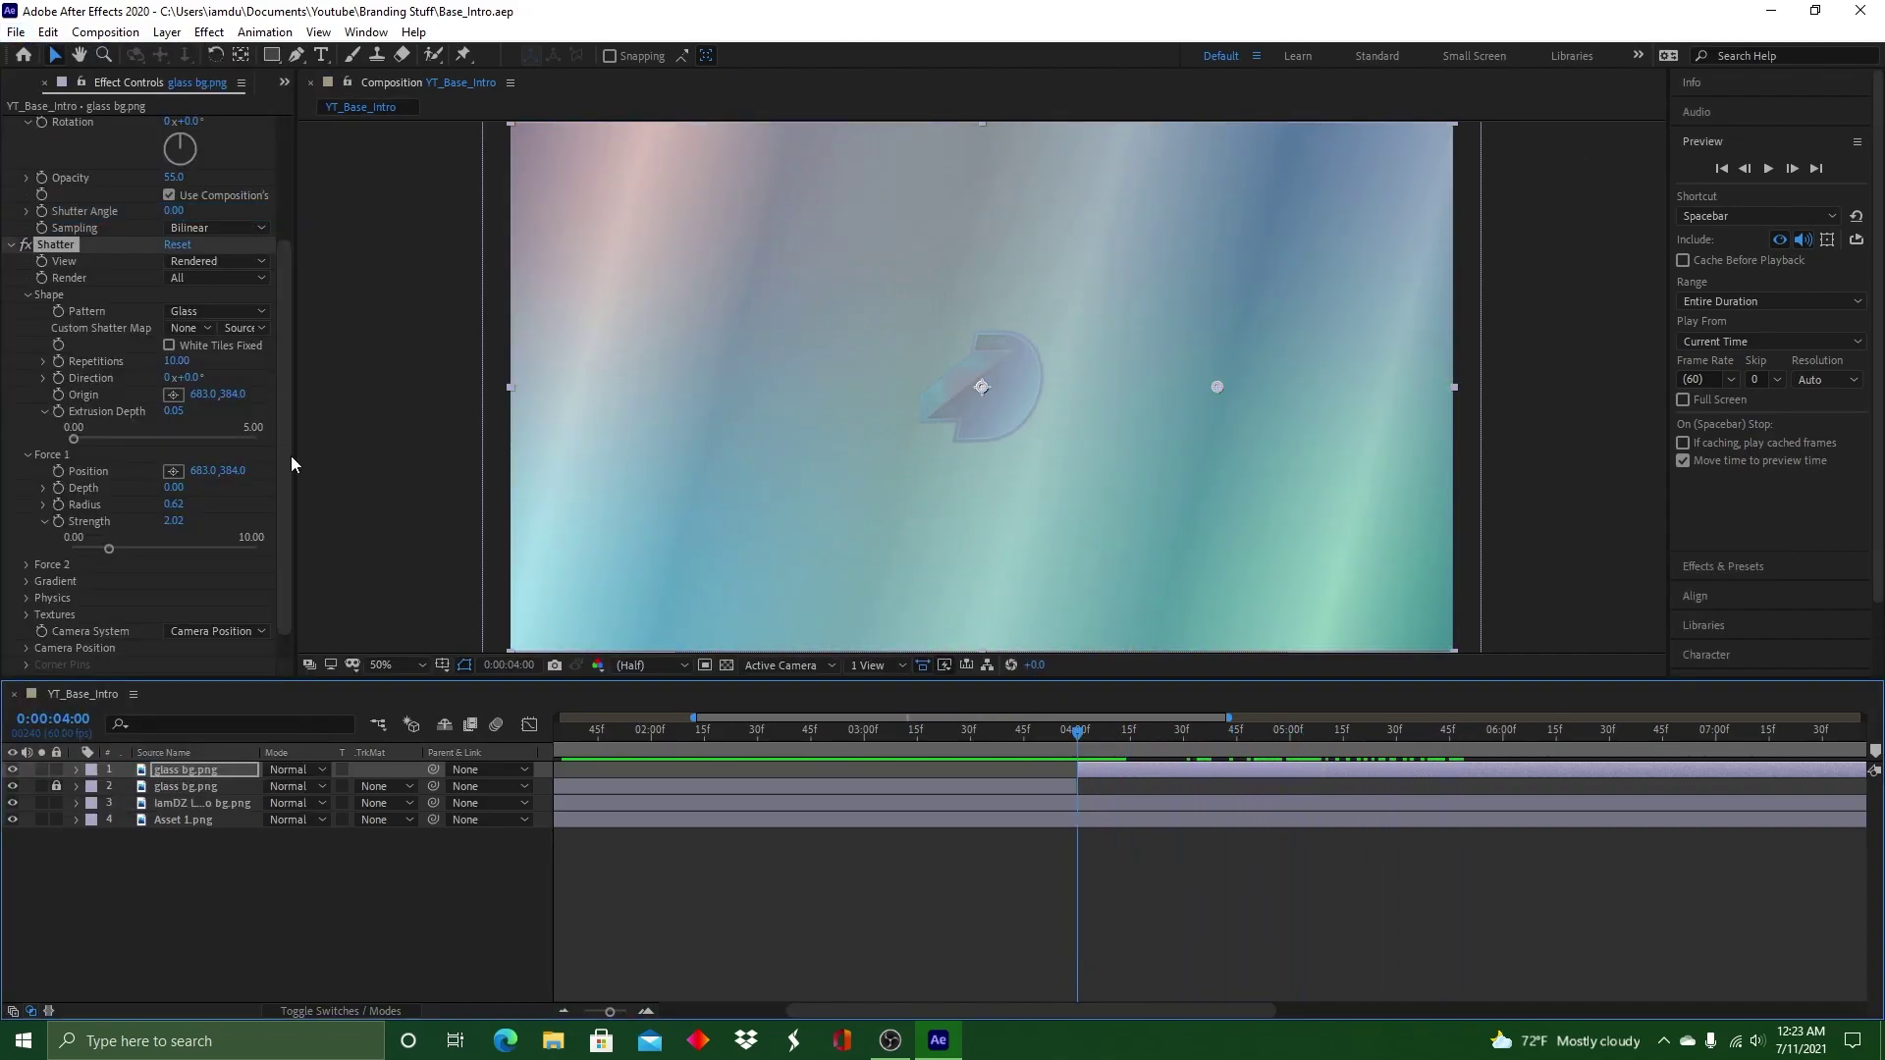
Set Shatter's gravity to 0.00 in its physics settings
left_click(27, 597)
scroll(148, 550, "down", 3)
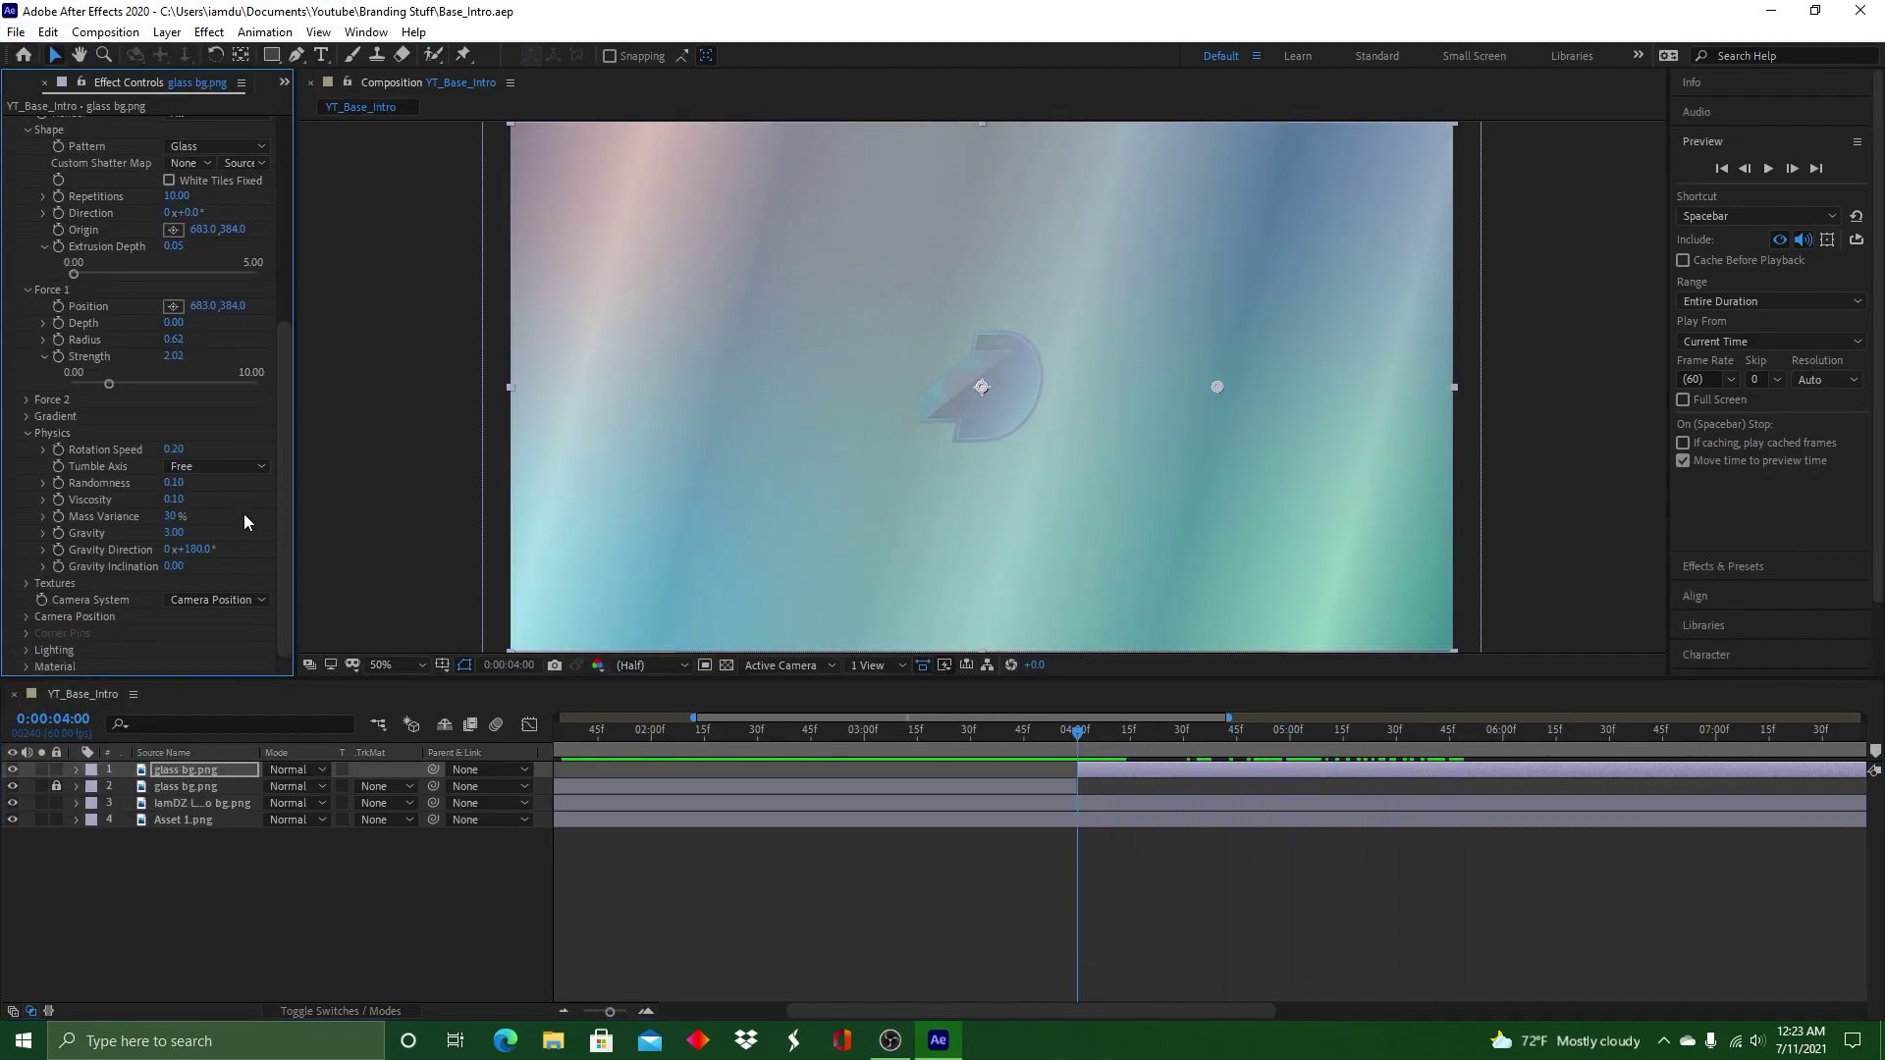
key("space")
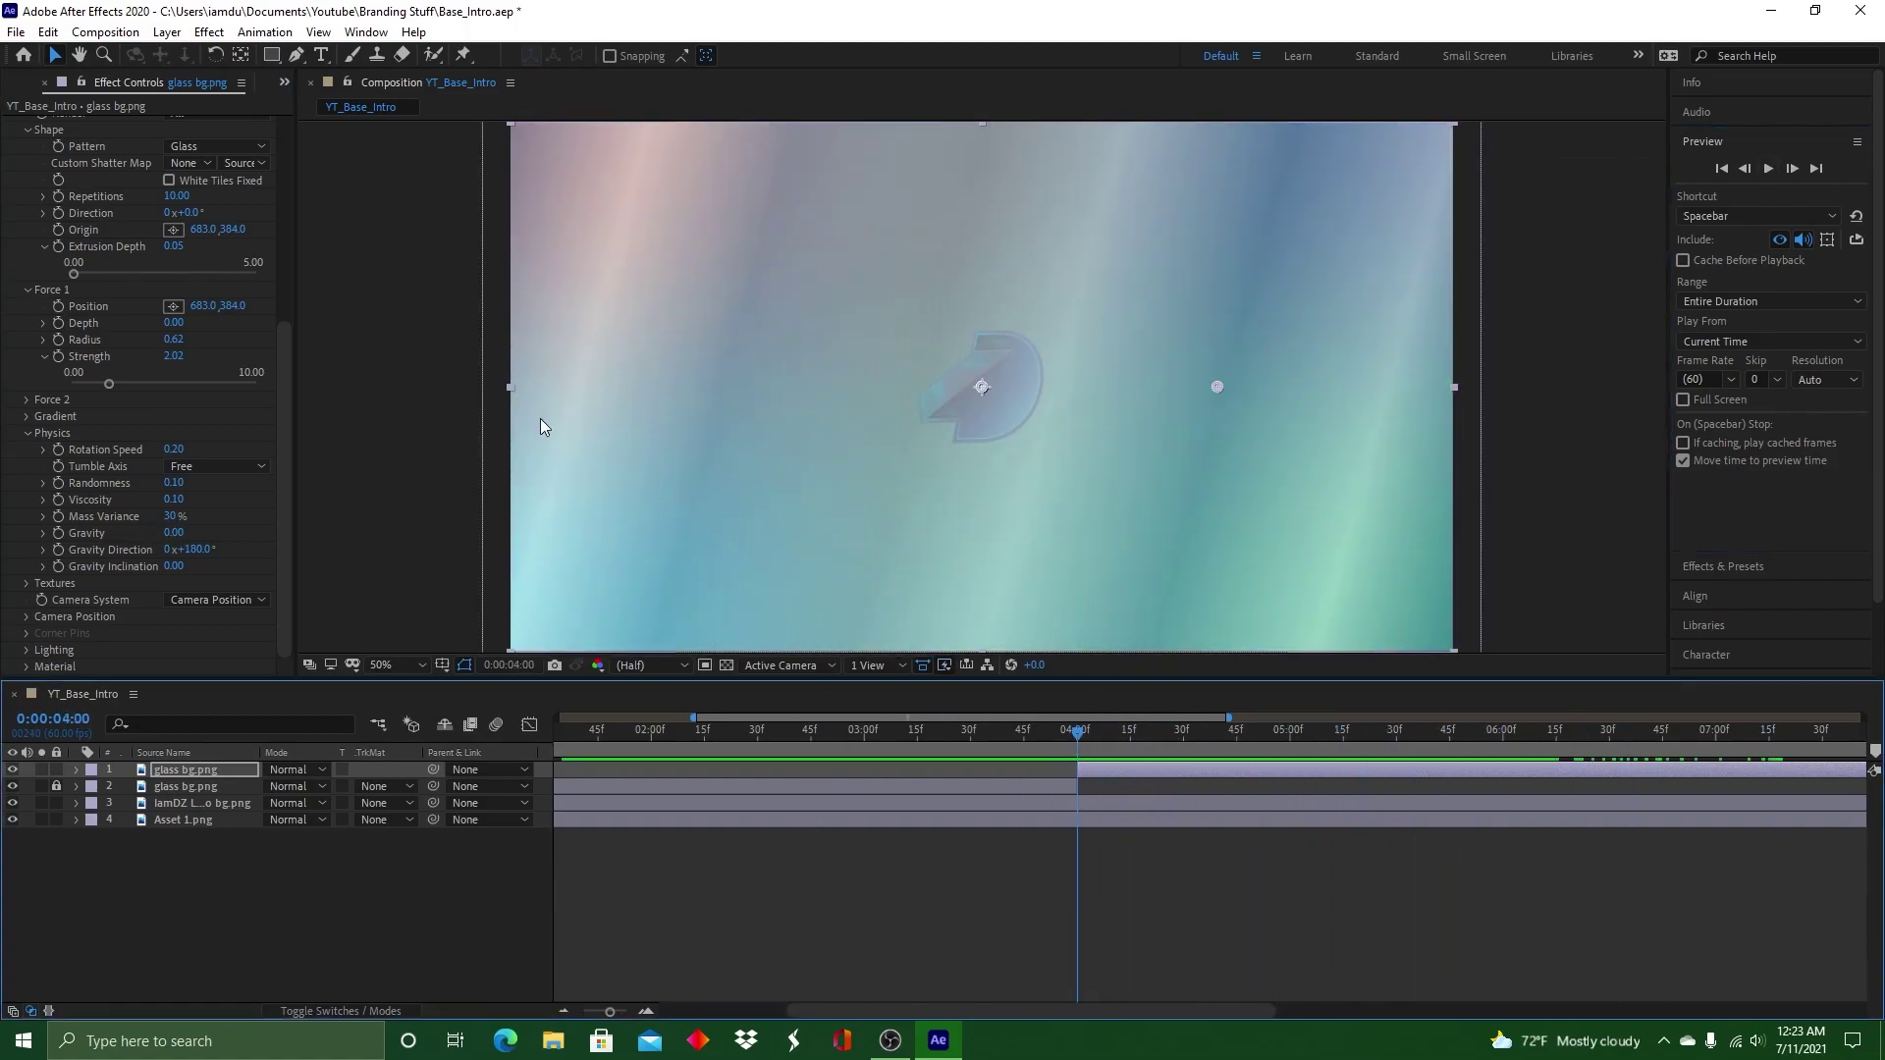
Set Shatter's Force 1 strength to 5.00 and preview the break from just before 0:00:04:00
left_click_drag(1022, 737, 1038, 741)
left_click(1766, 169)
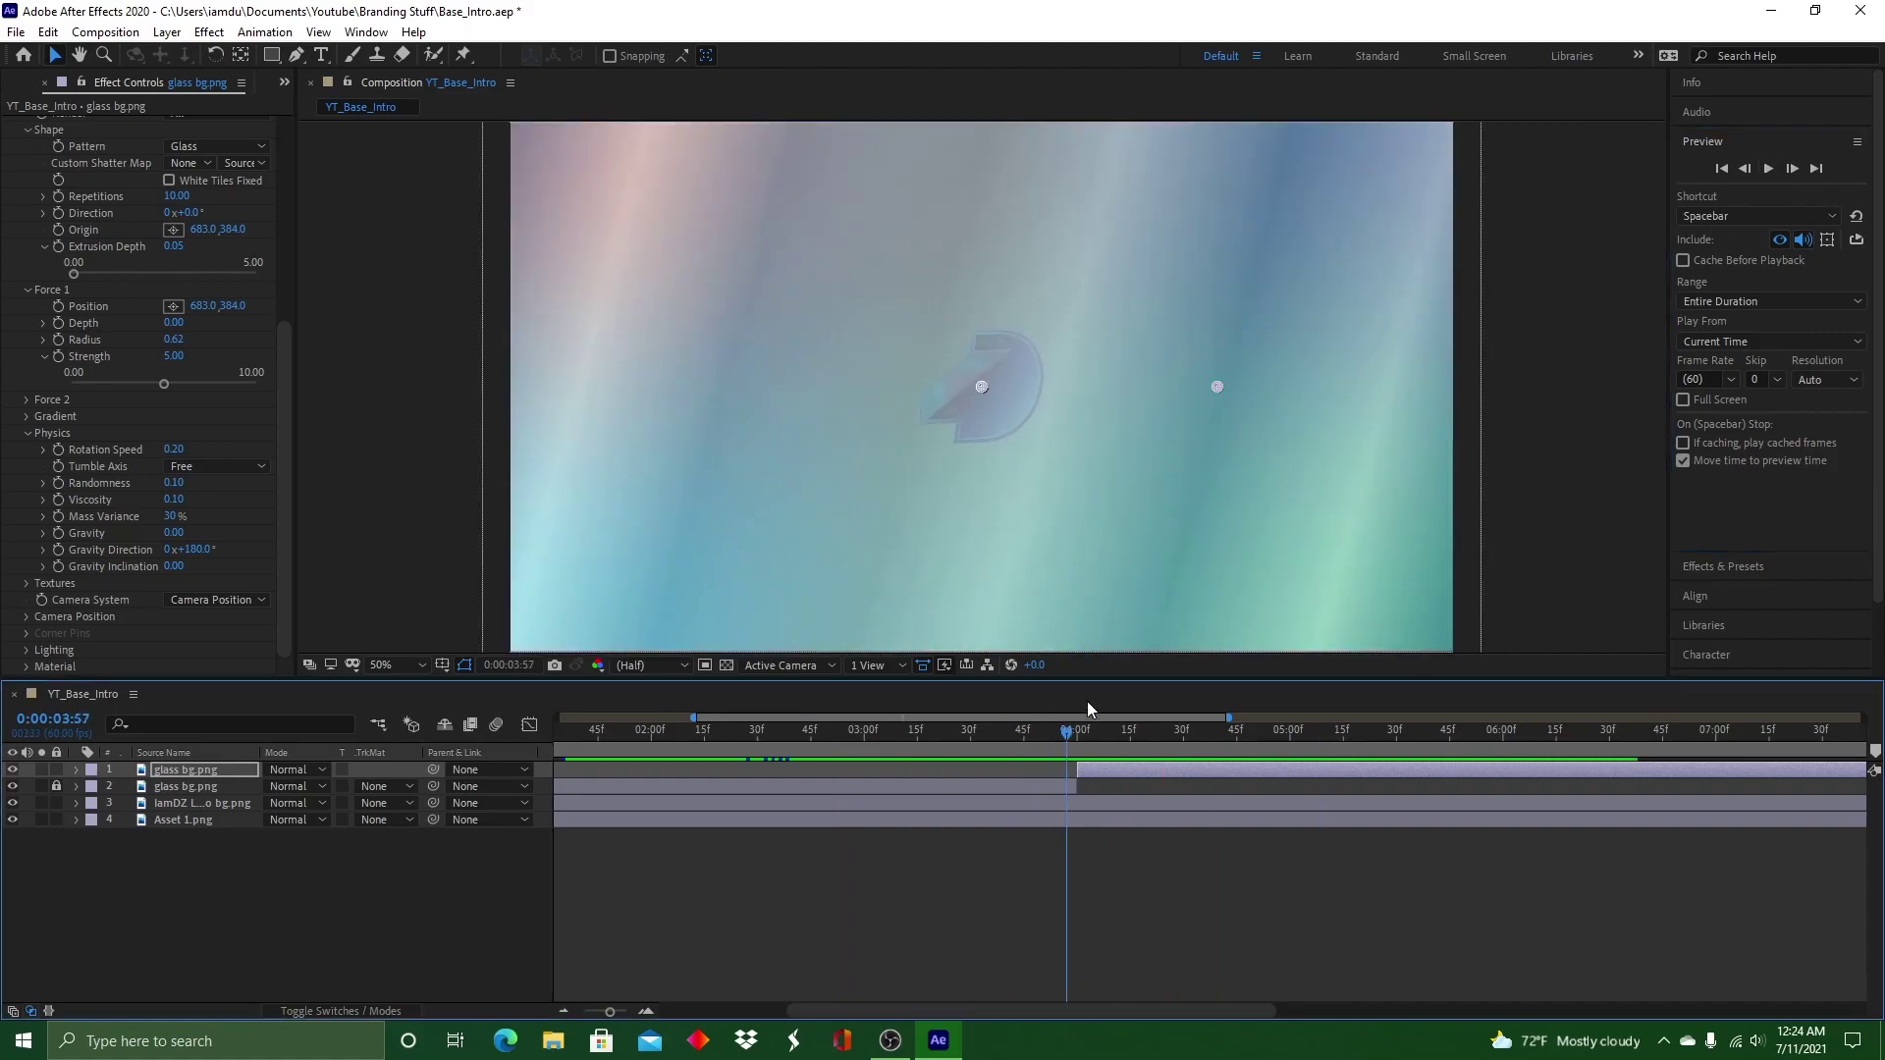
left_click(1767, 169)
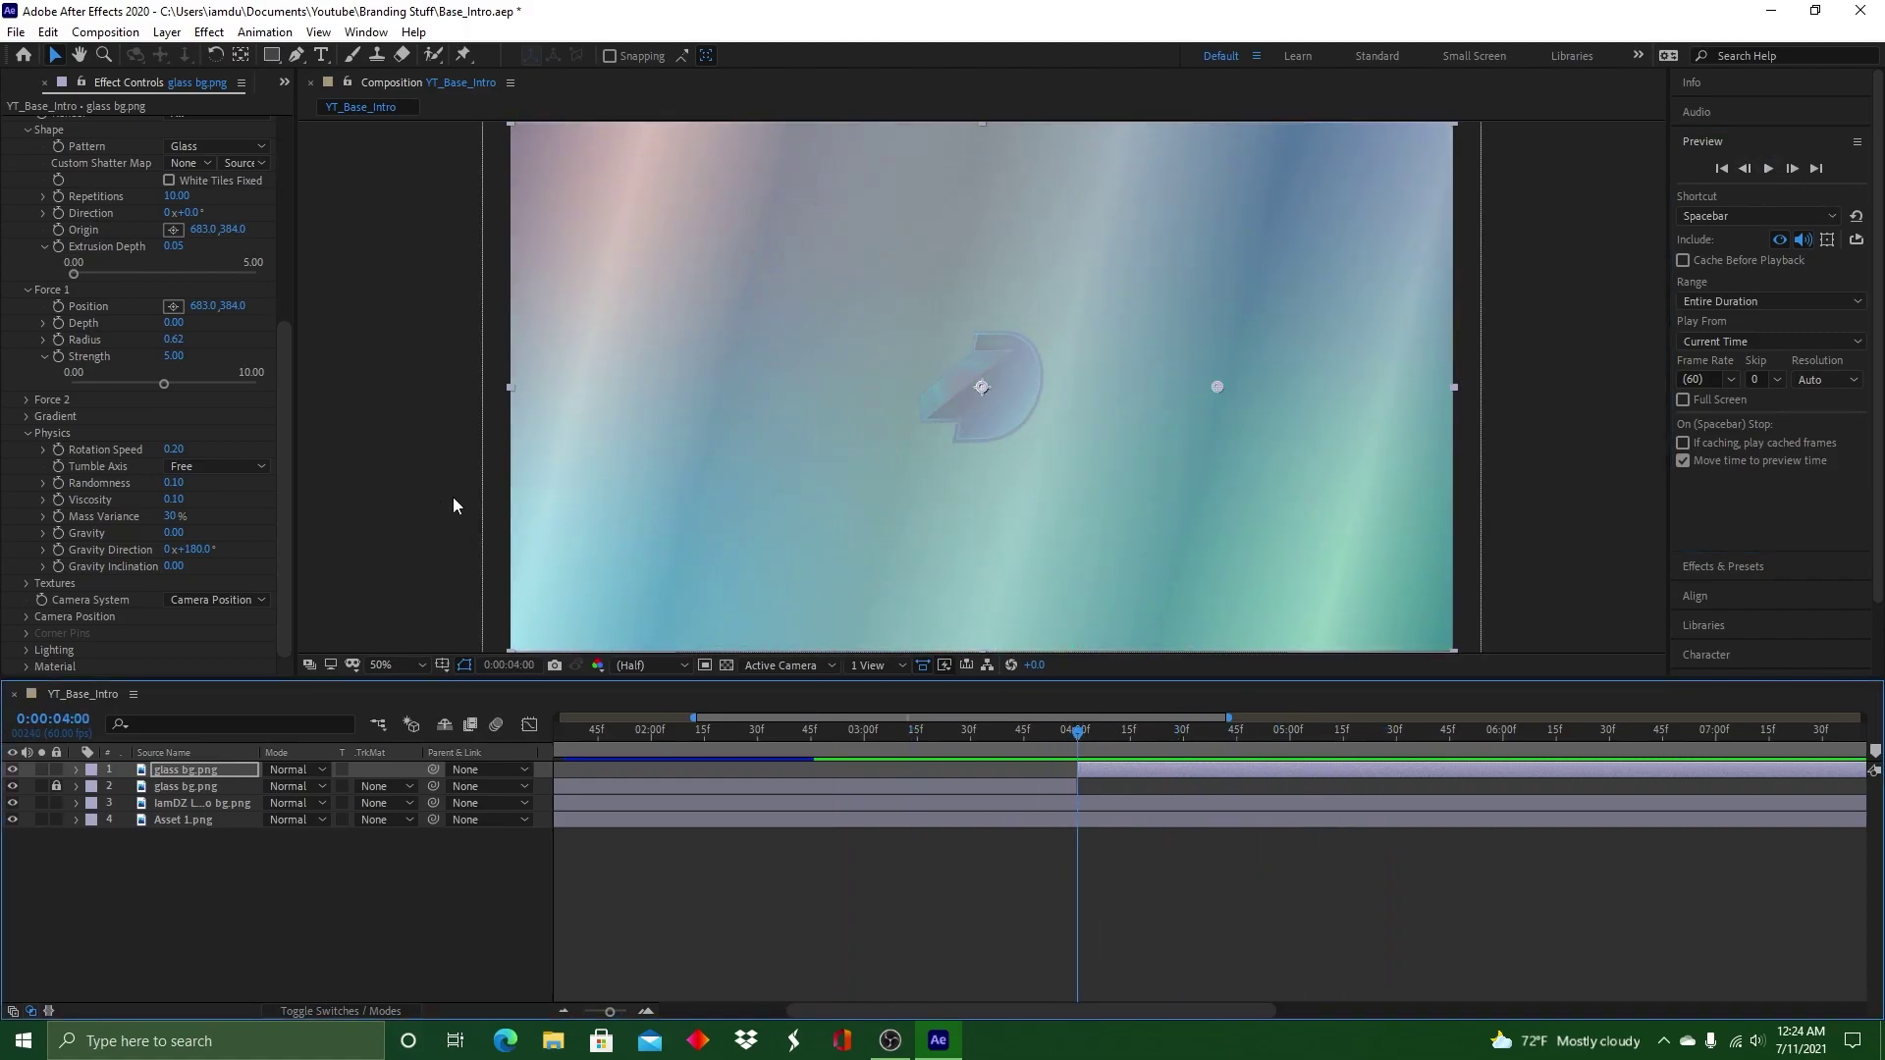
left_click(265, 472)
left_click_drag(1078, 733, 1054, 735)
left_click(1767, 169)
left_click(1767, 169)
Set Shatter's physics rotation speed to 0.30 and preview the break from 0:00:03:50
left_click_drag(177, 451, 167, 452)
left_click_drag(1300, 734, 1041, 734)
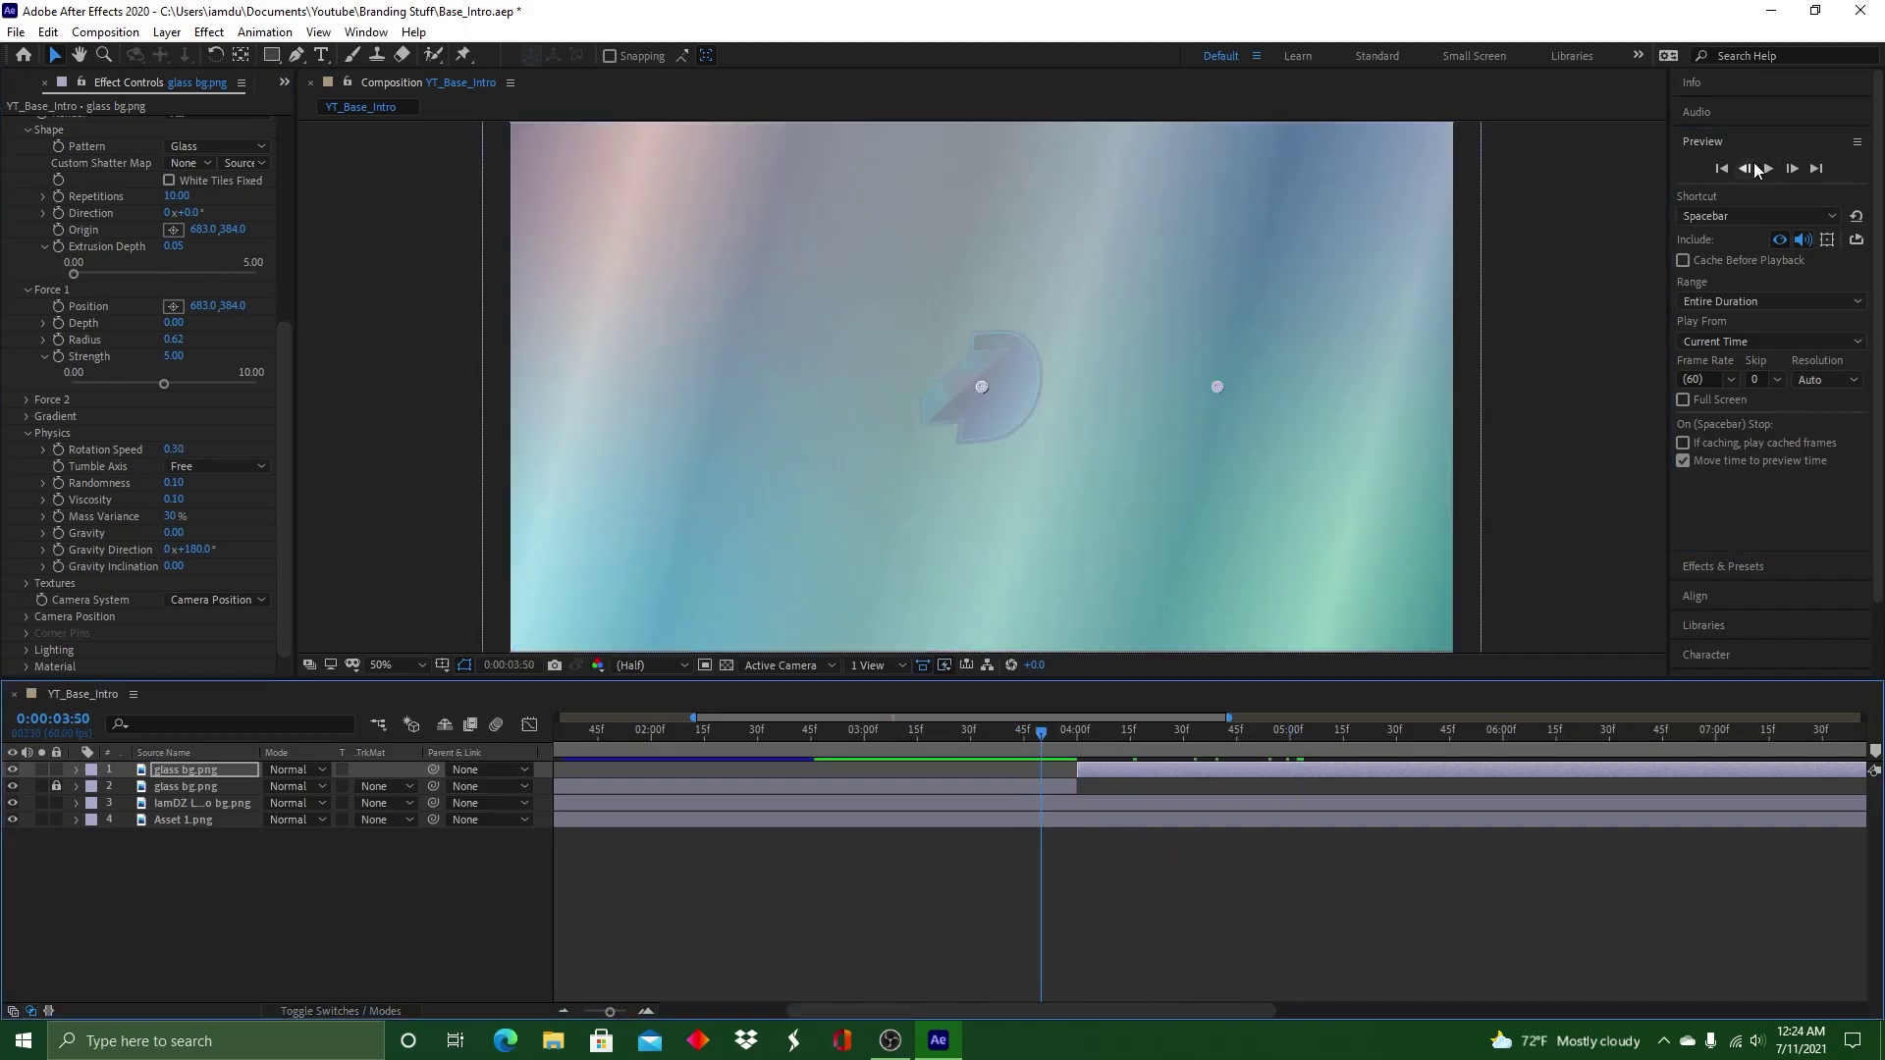
left_click(1767, 169)
left_click(1077, 718)
Collapse the glass layer's Transform and Shatter effects and select the logo layer at 0:00:04:00
left_click_drag(284, 417, 240, 291)
left_click(9, 276)
left_click(10, 125)
left_click_drag(1078, 734, 1281, 730)
left_click_drag(1099, 1012, 1152, 1012)
left_click_drag(1283, 718, 1076, 708)
left_click_drag(1109, 1012, 1236, 1012)
left_click_drag(969, 734, 634, 707)
left_click_drag(1105, 1011, 1037, 1011)
left_click(1015, 805)
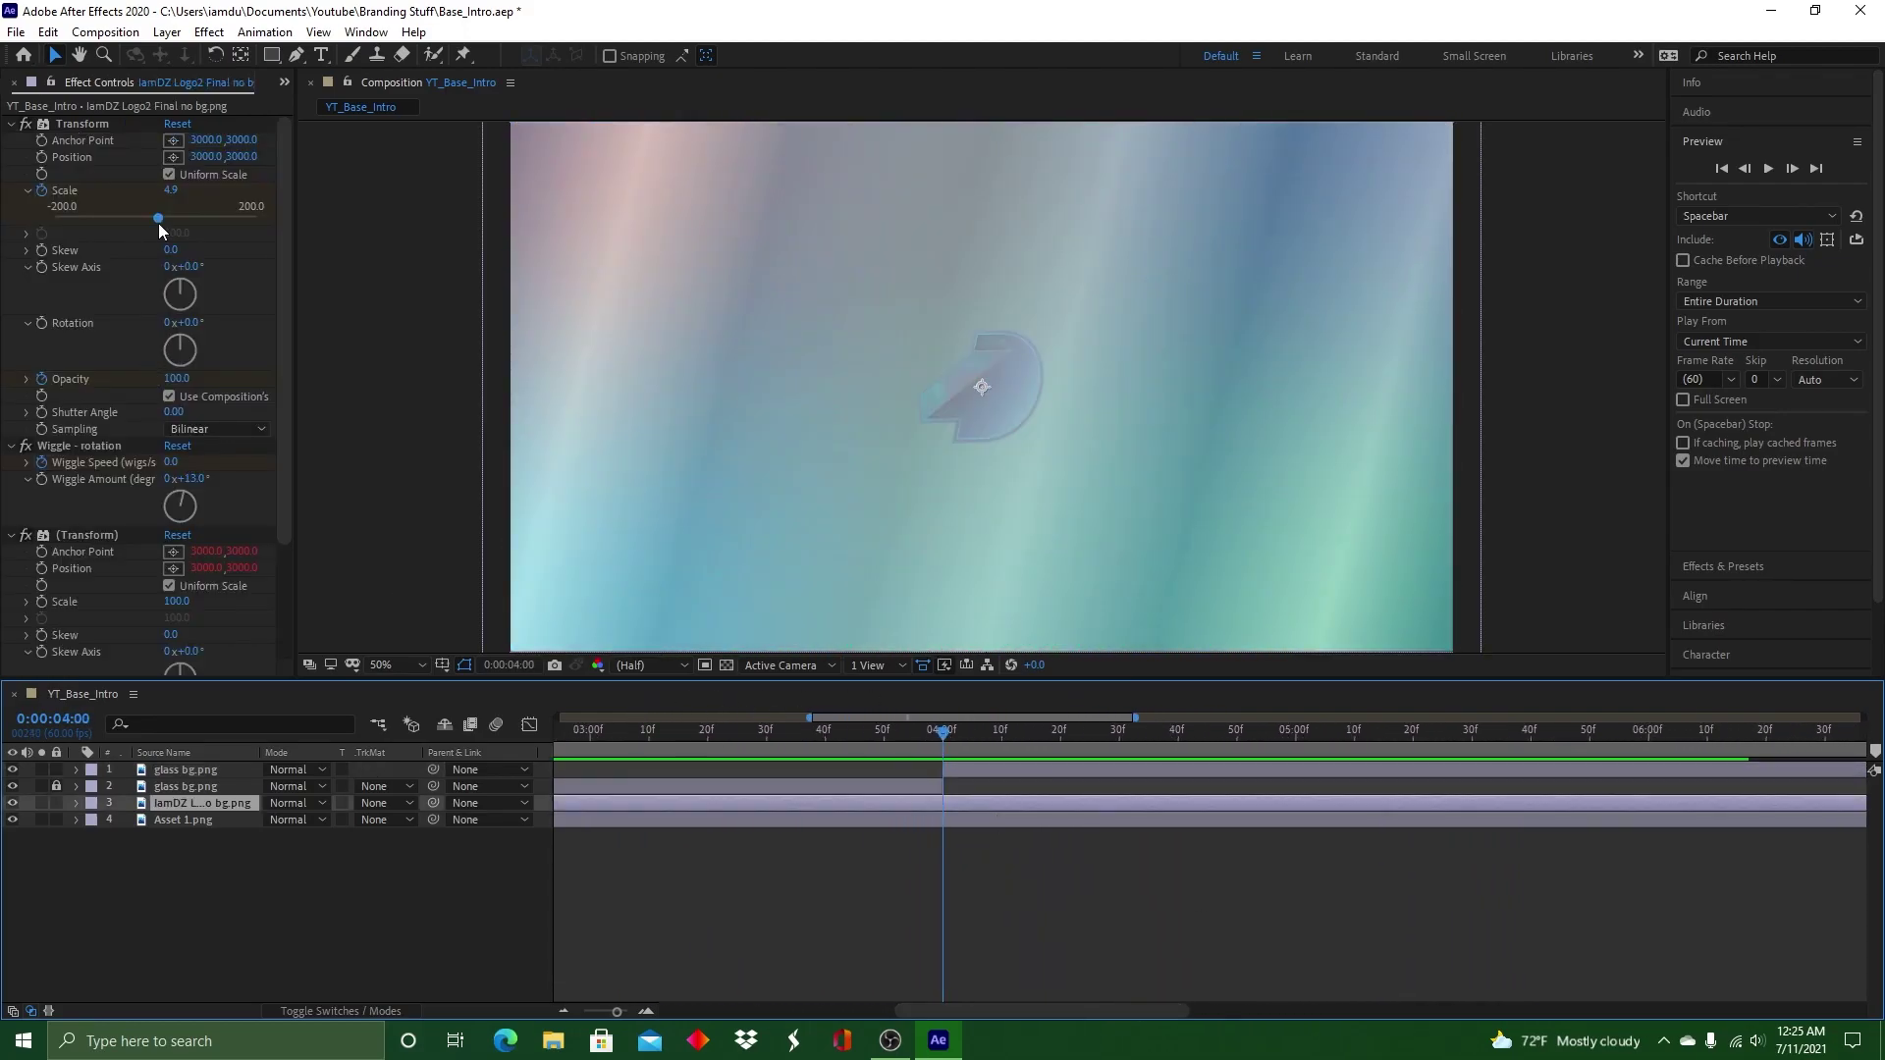
Try keyframing a scale pulse on the logo from about 0:00:04:10 onward
left_click_drag(945, 720, 1001, 726)
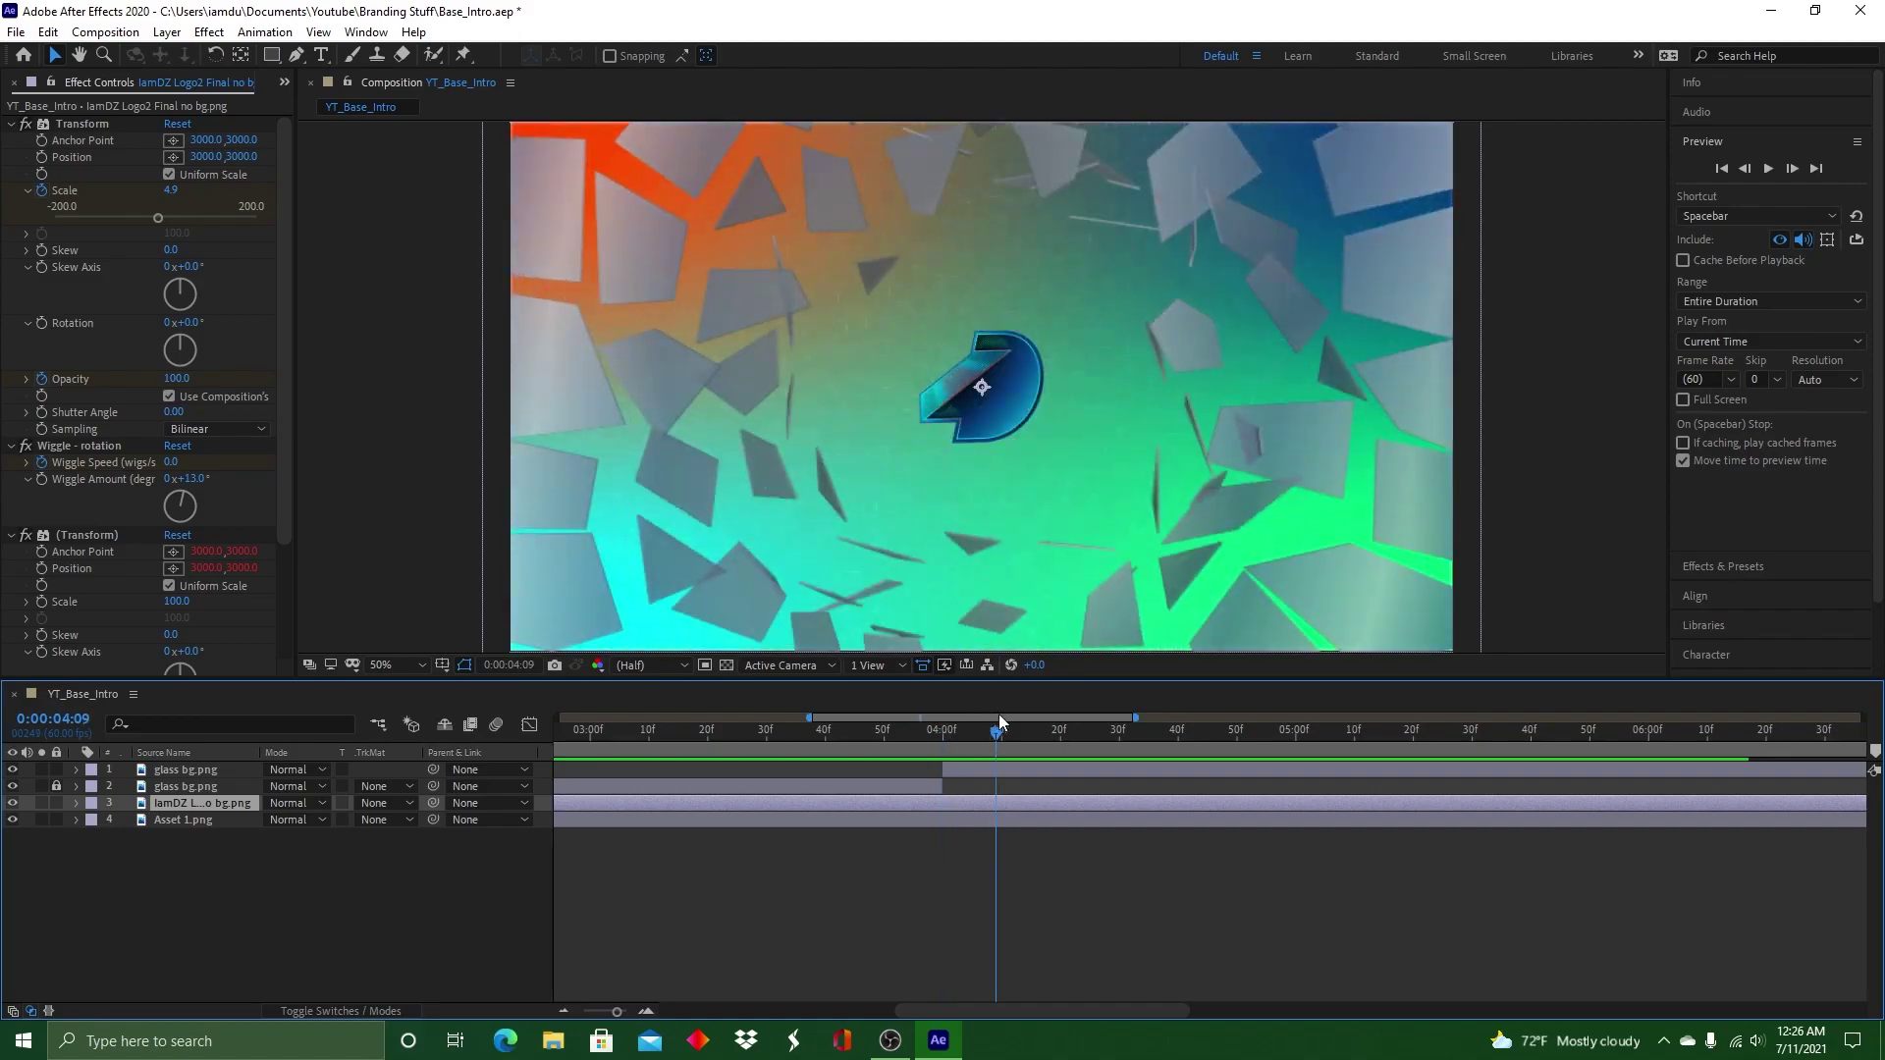
left_click_drag(157, 217, 165, 221)
mouse_move(1003, 738)
left_mouse_down()
mouse_move(933, 734)
mouse_move(1002, 731)
left_mouse_up()
left_click_drag(157, 217, 161, 217)
left_click_drag(1002, 731, 1059, 702)
left_click_drag(161, 218, 163, 219)
left_click_drag(1060, 734, 1121, 743)
left_click_drag(163, 218, 161, 218)
left_click_drag(935, 733, 883, 700)
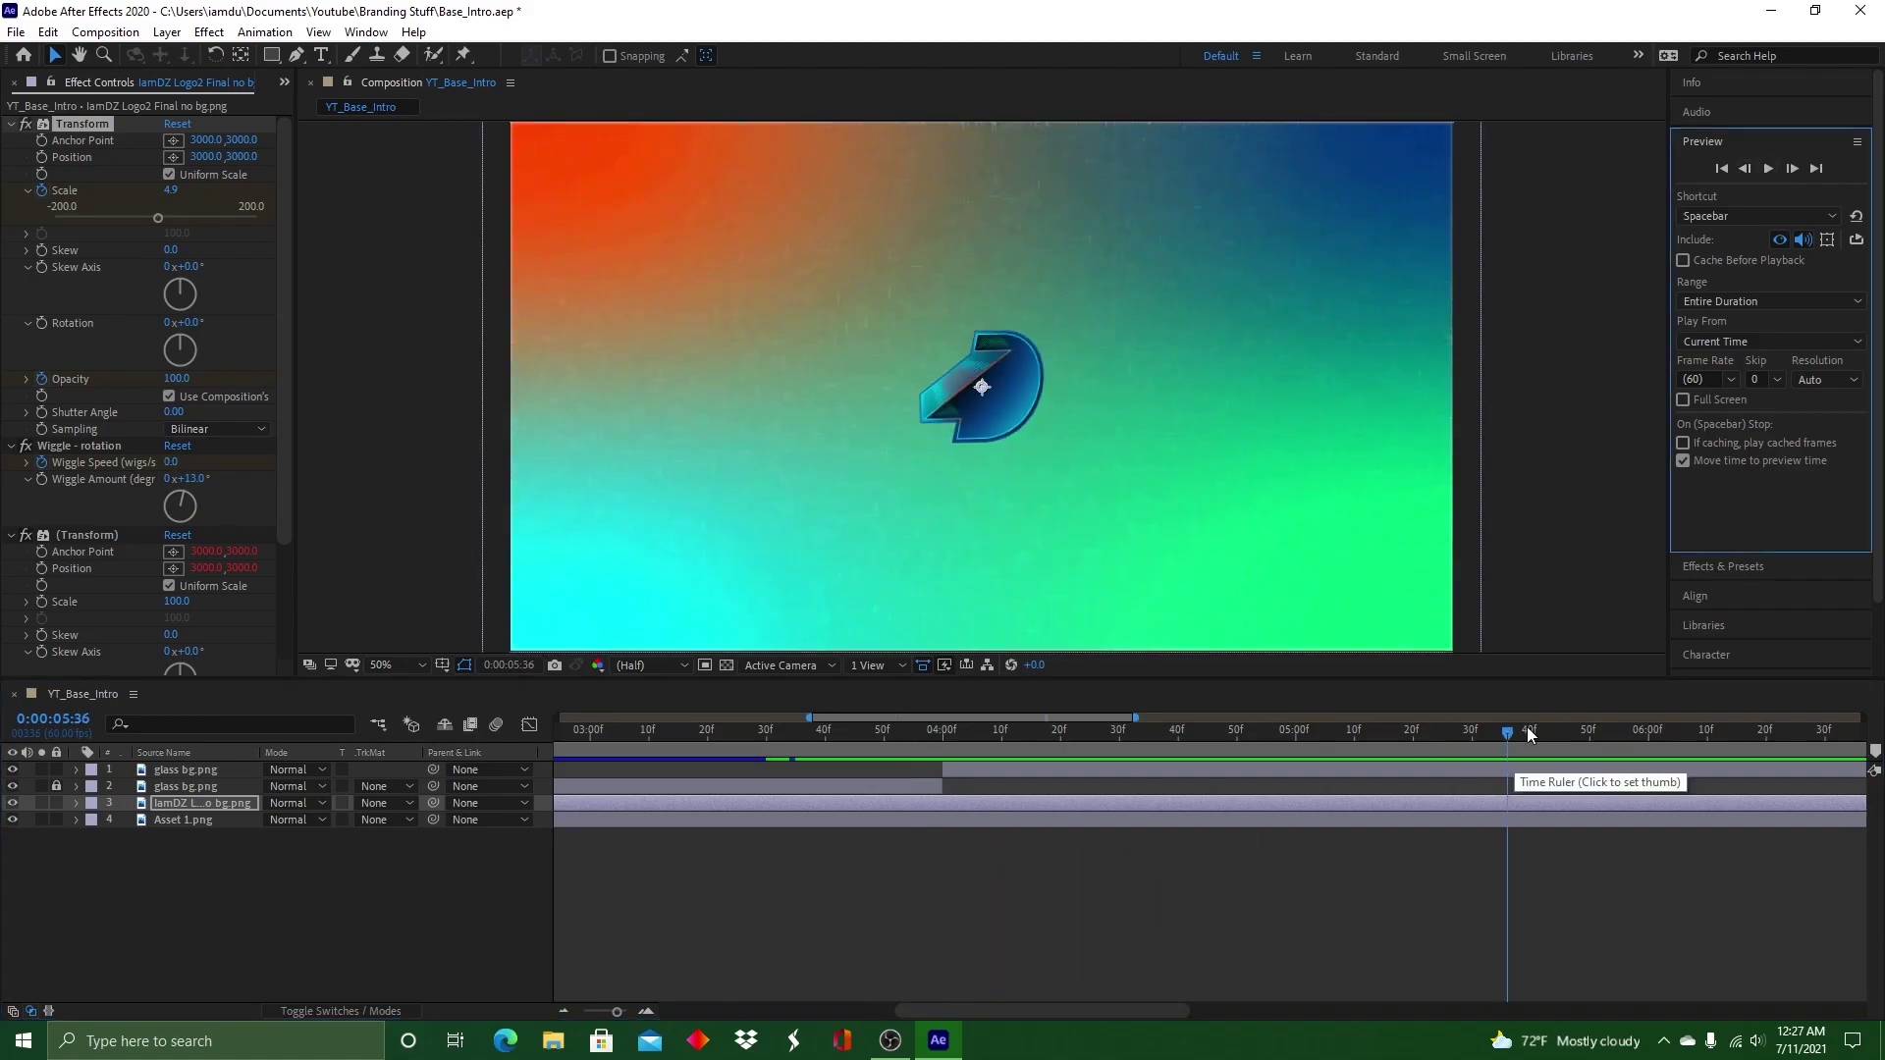
Keyframe the logo's scale at 4.9 at 0:00:04:00 and 10.7 at 0:00:04:10
left_click_drag(1510, 736, 942, 734)
left_click_drag(163, 217, 157, 217)
left_click_drag(942, 732, 1002, 732)
left_click_drag(158, 218, 162, 217)
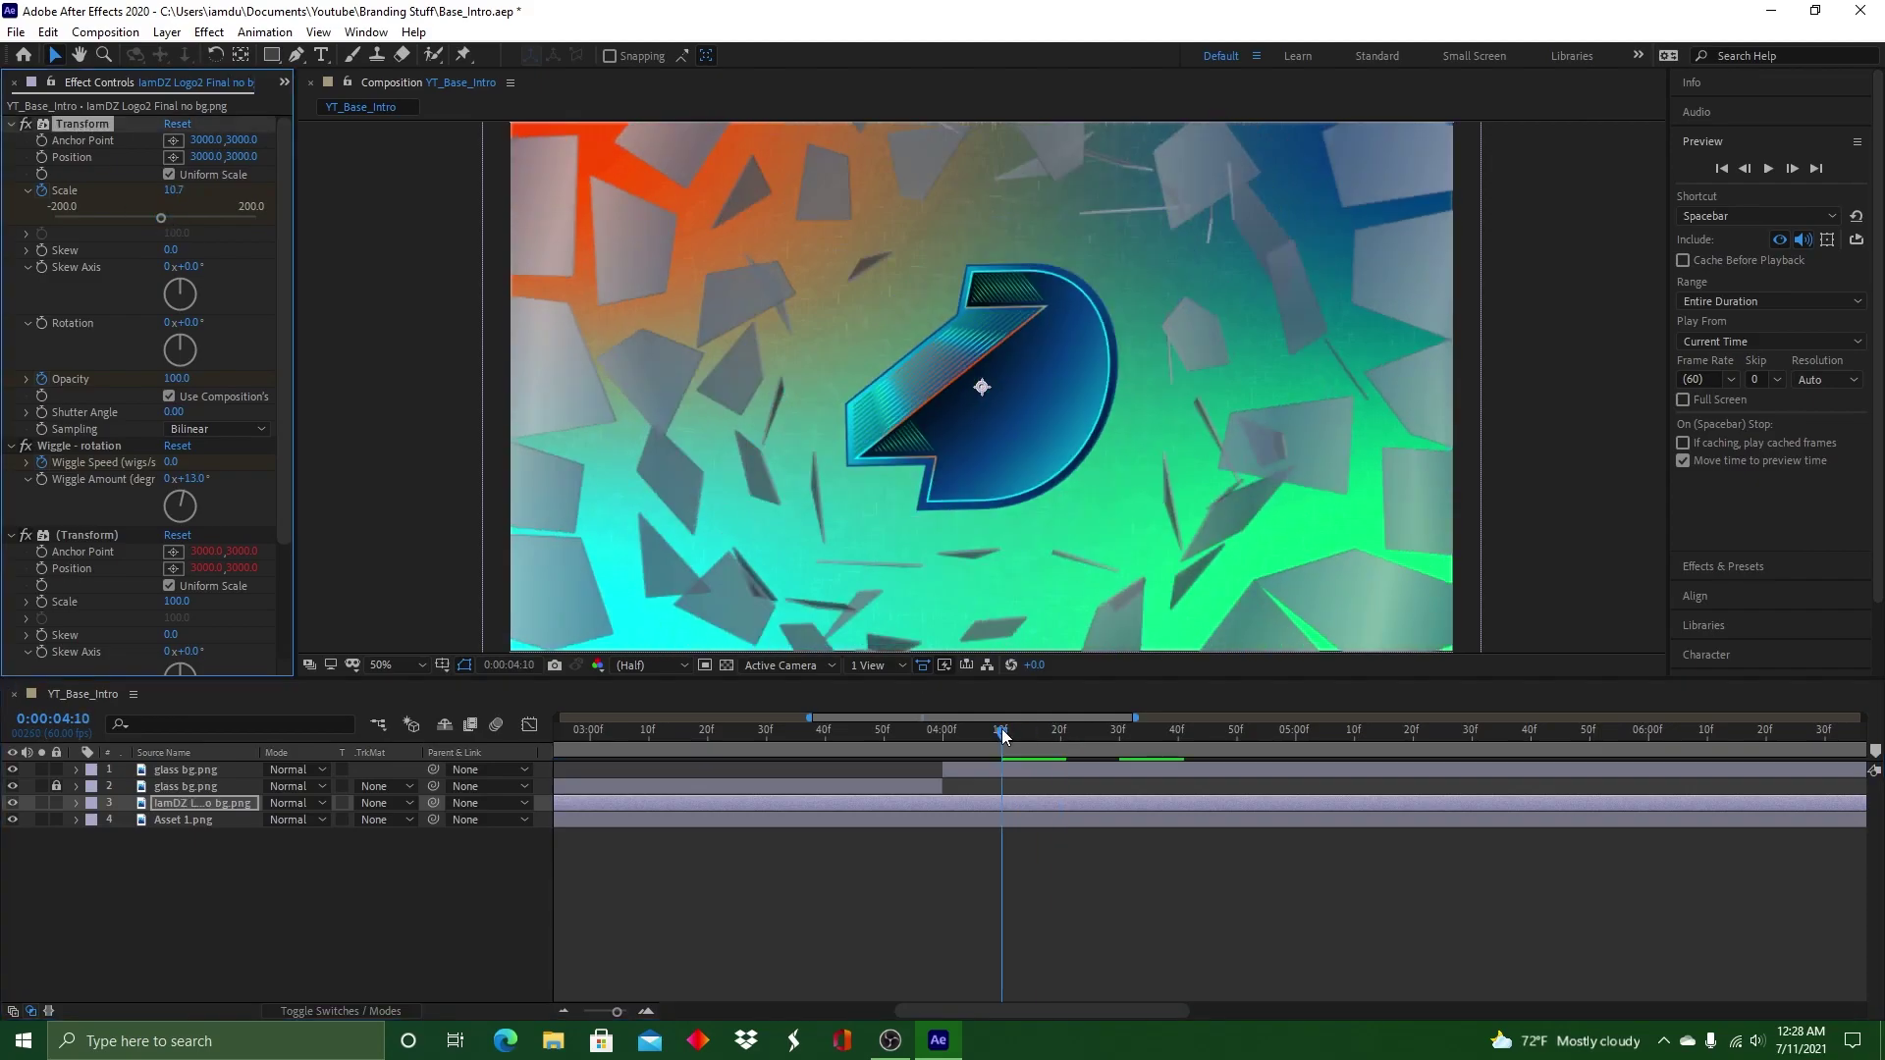
Keyframe the logo's scale back down to 6.8 after its peak and preview the animation
left_click_drag(1002, 736, 942, 735)
left_click_drag(161, 218, 158, 218)
left_click_drag(942, 734, 723, 687)
left_click(163, 220)
left_click(163, 220)
left_click(162, 220)
left_click(1768, 169)
left_click(1767, 168)
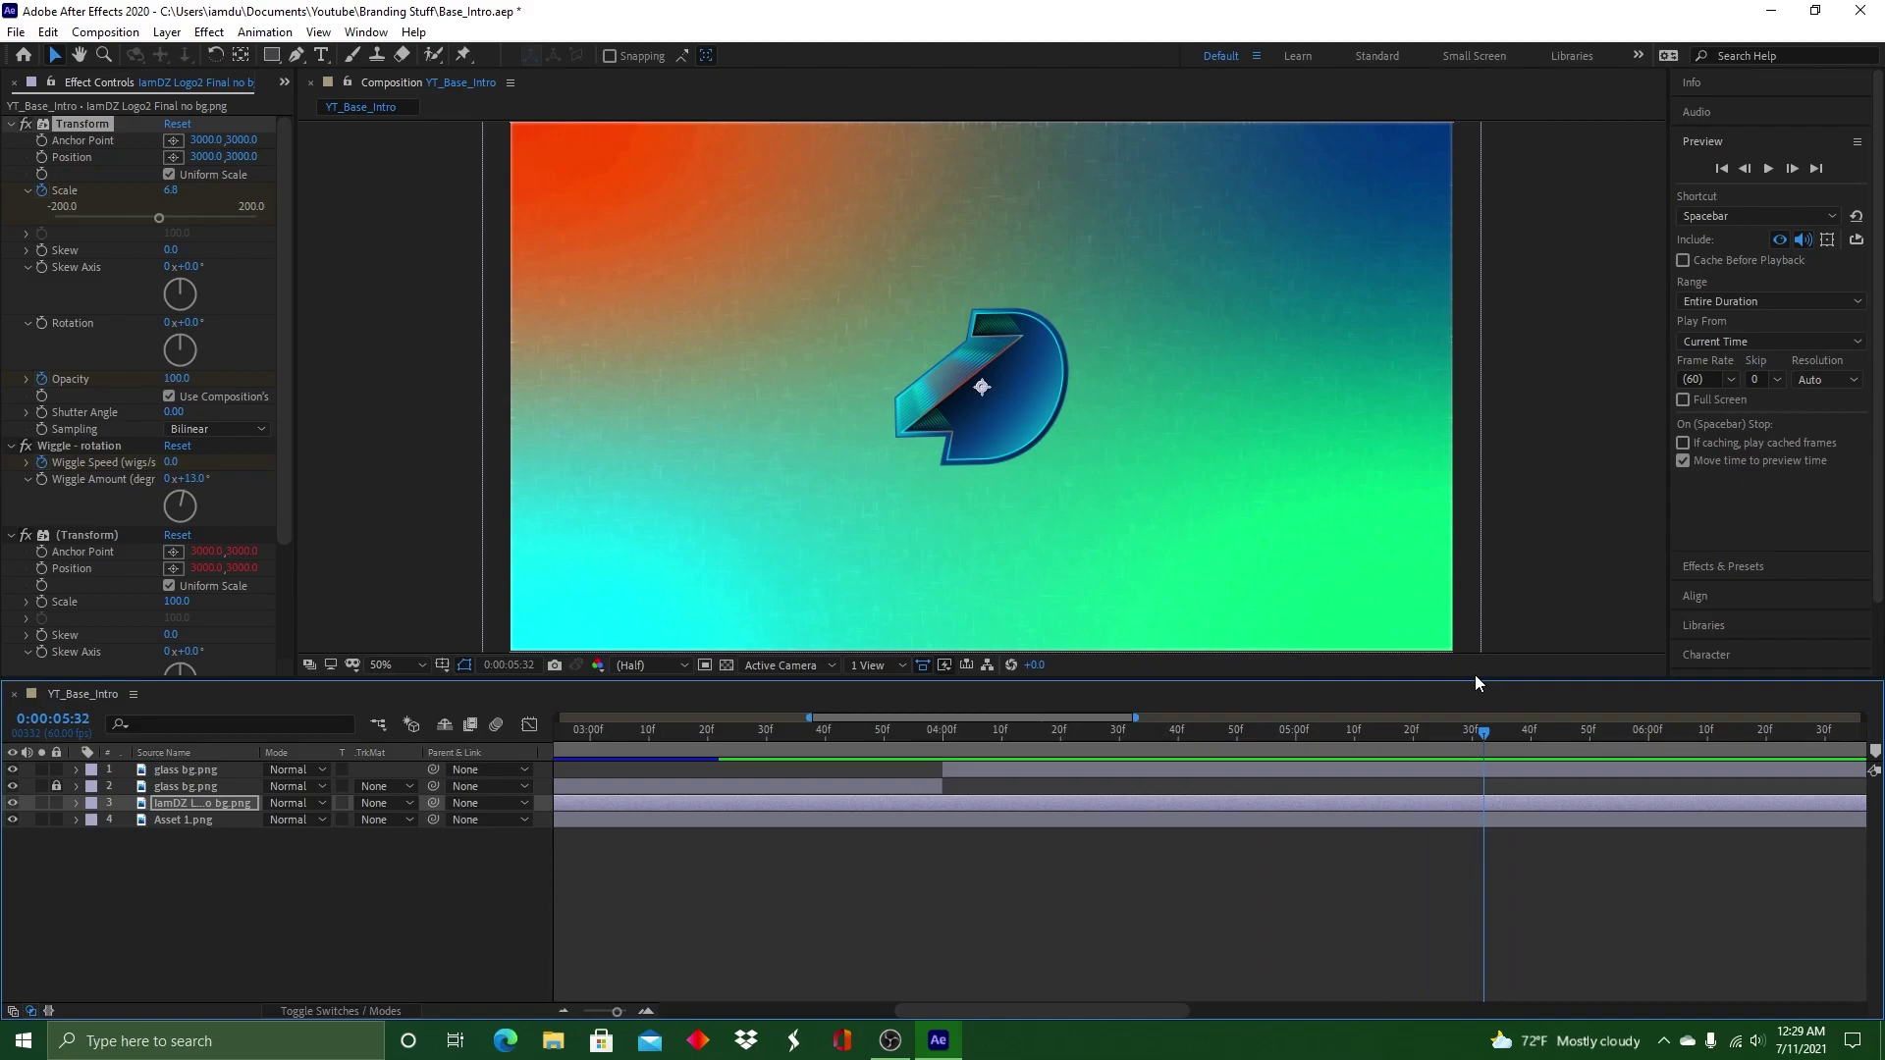
Return to 0:00:04:00 and save the project
mouse_move(934, 732)
left_mouse_down()
mouse_move(993, 738)
mouse_move(940, 738)
left_mouse_up()
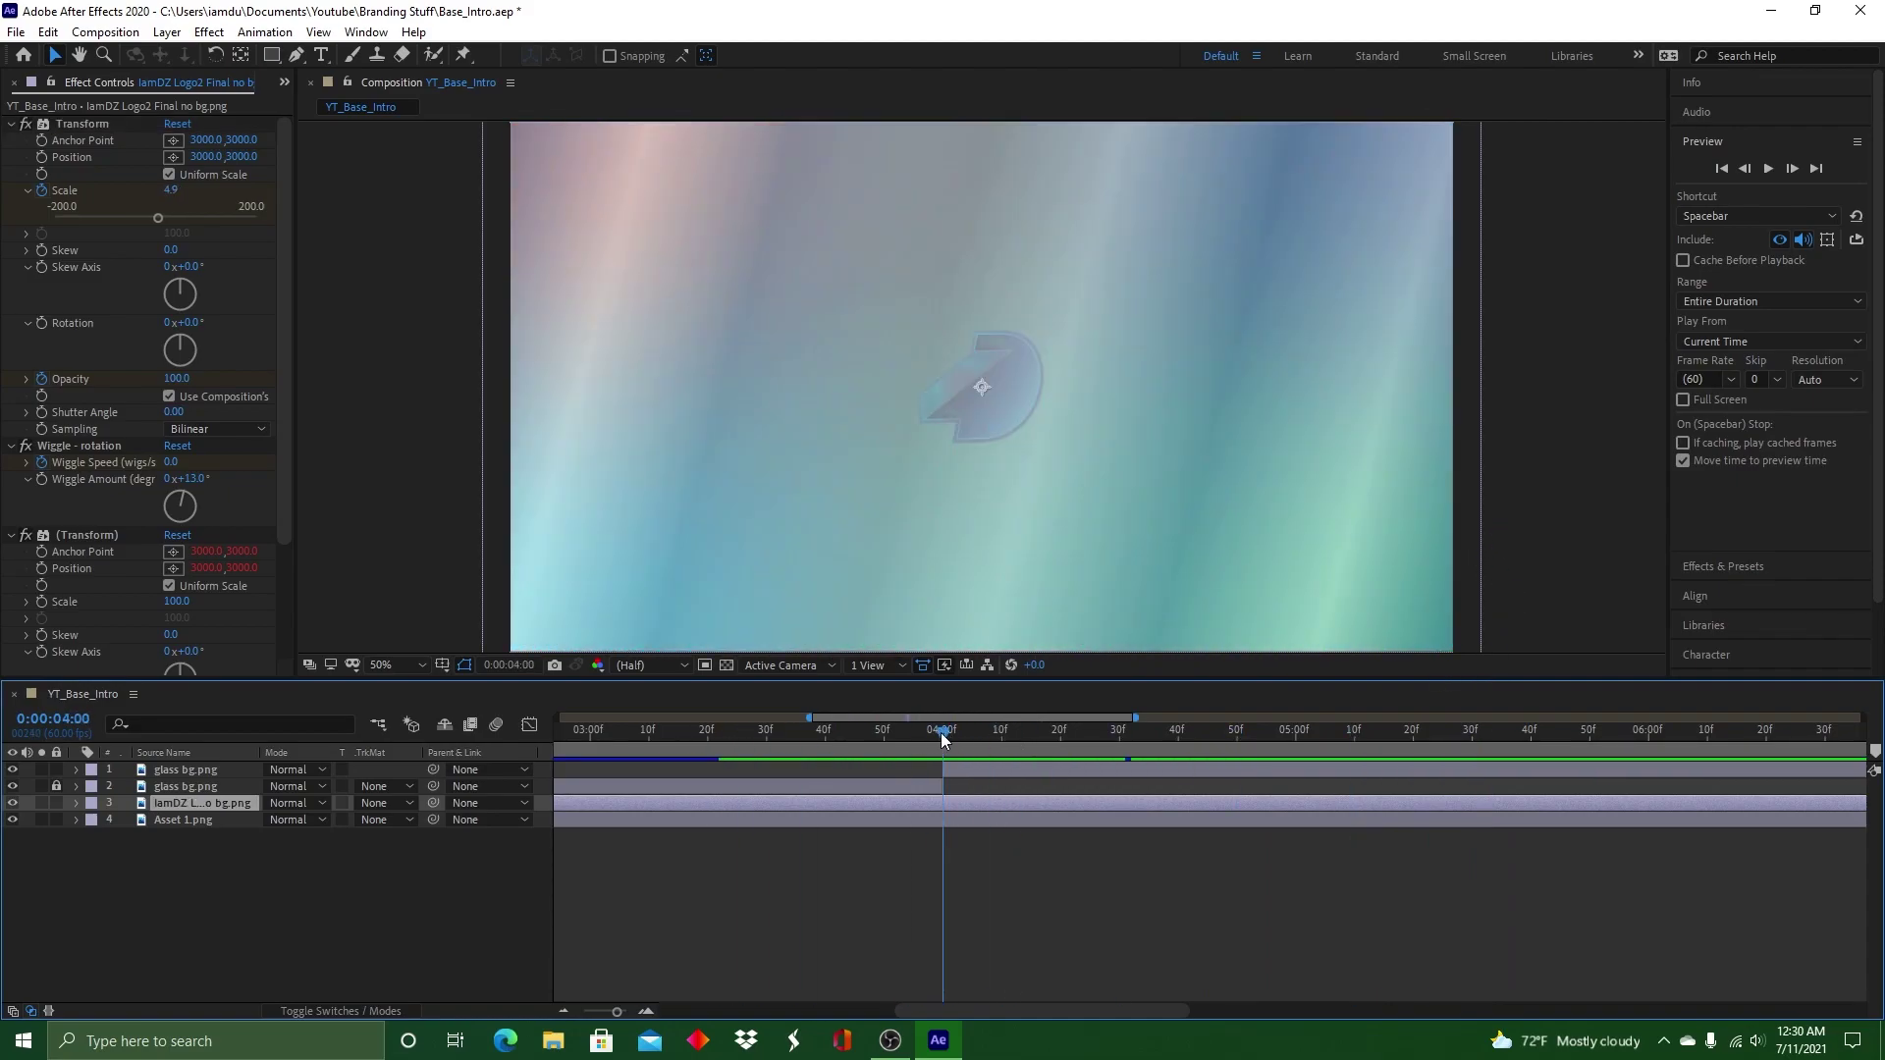
left_click(15, 33)
left_click(57, 212)
mouse_move(945, 733)
left_mouse_down()
mouse_move(917, 736)
mouse_move(942, 731)
left_mouse_up()
Switch to Adobe Audition and play future-bass-beat-4999.mp3
left_click_drag(1066, 1015, 1743, 1011)
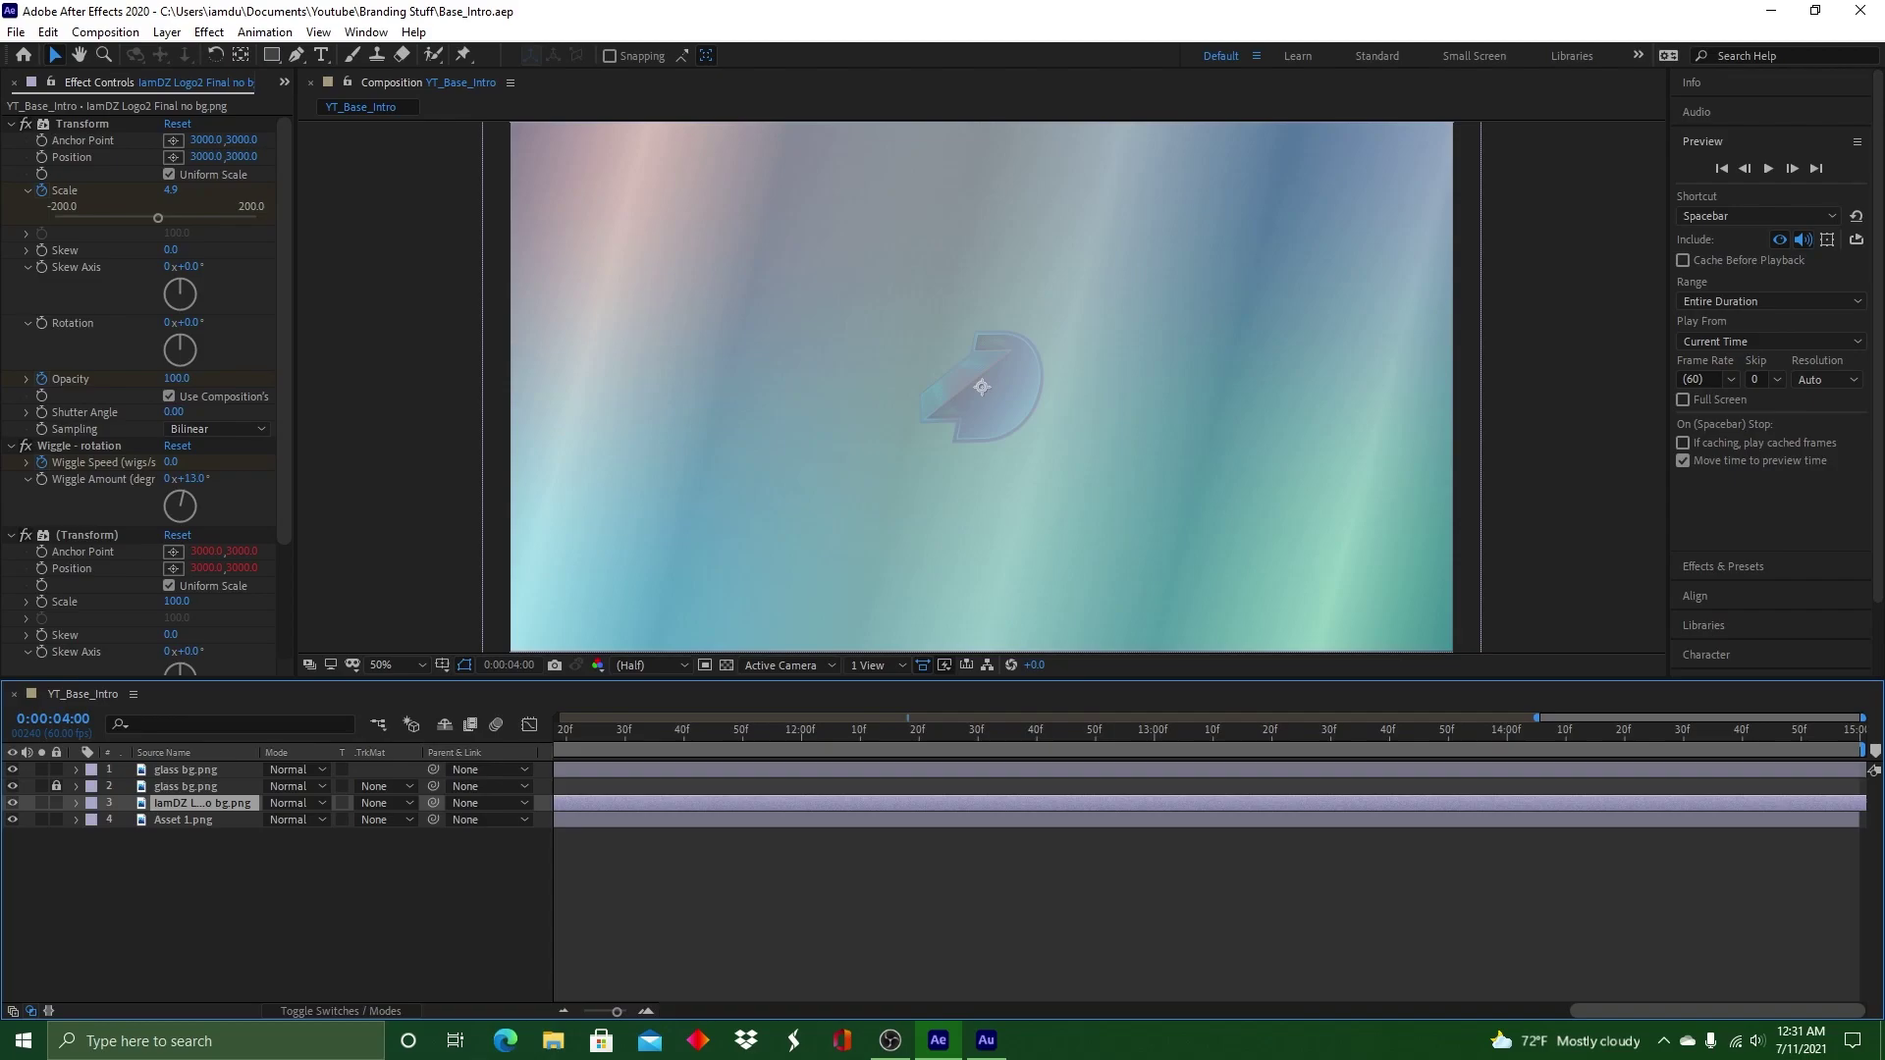
left_click_drag(1542, 983, 1039, 945)
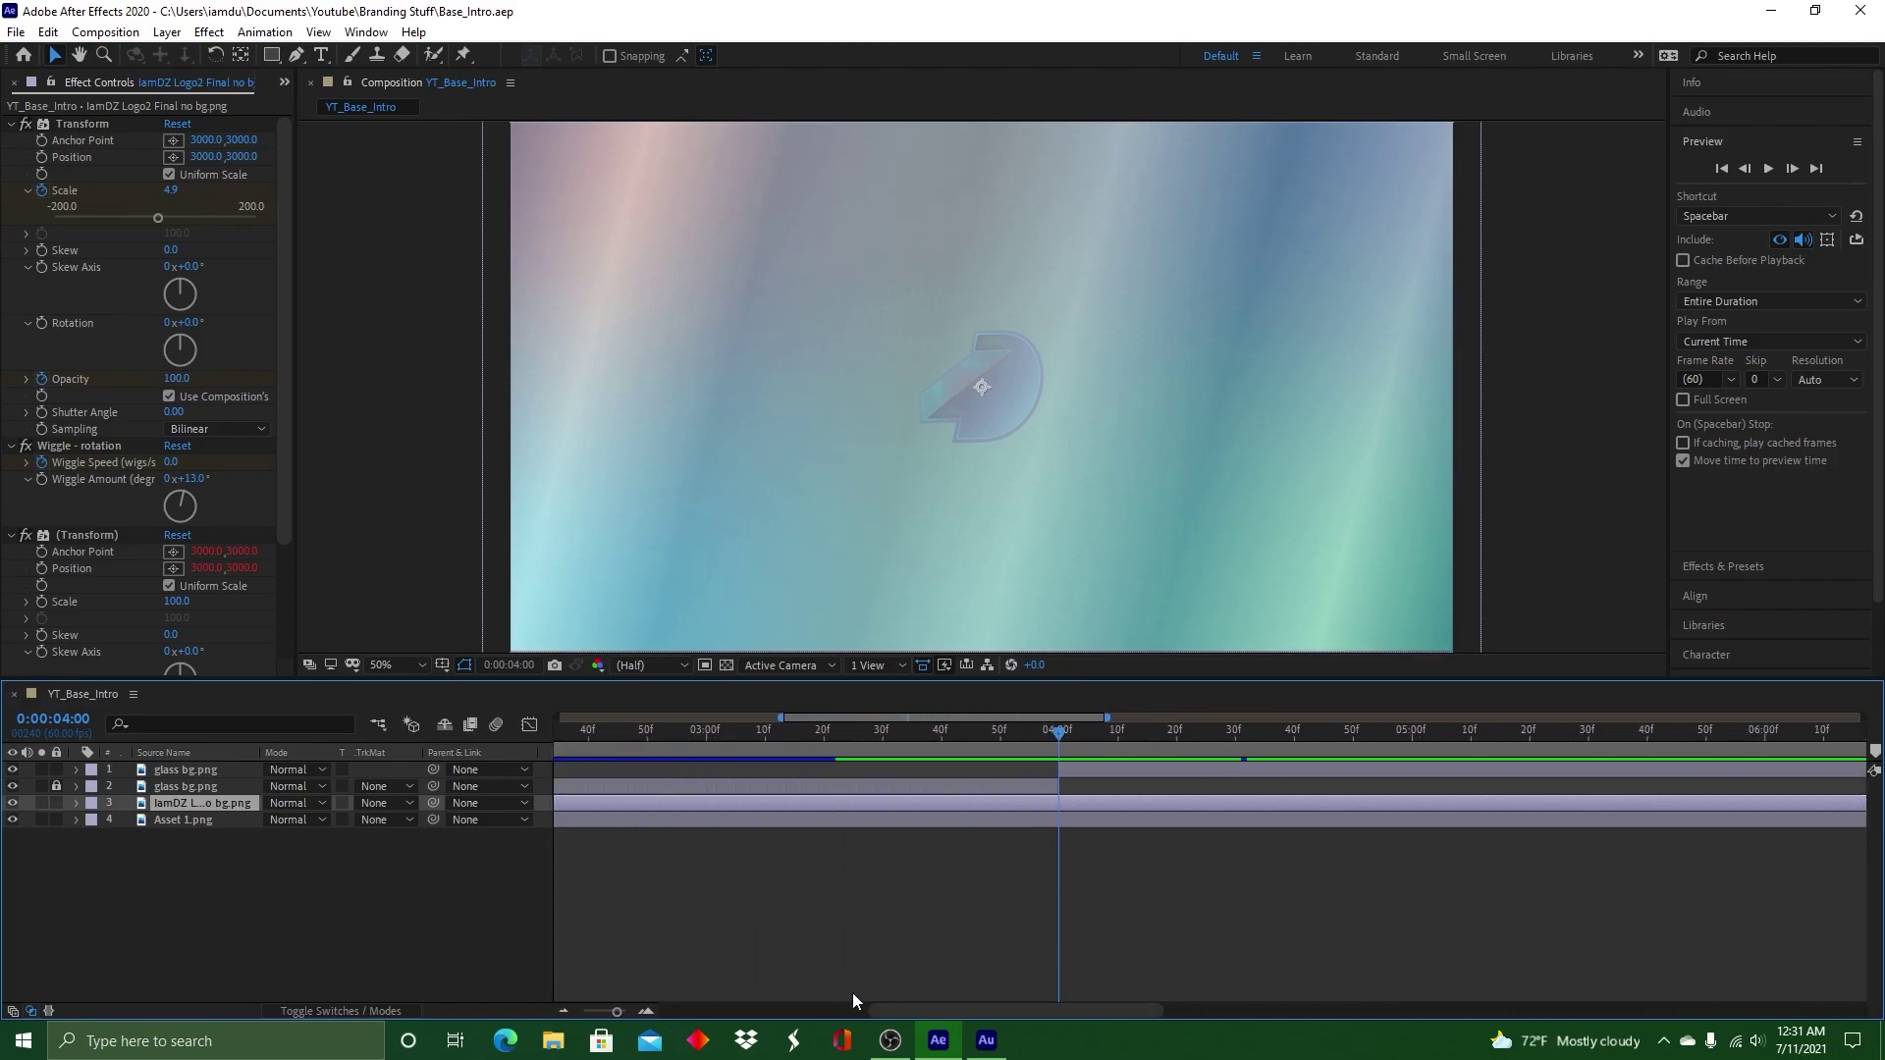
left_click(986, 1040)
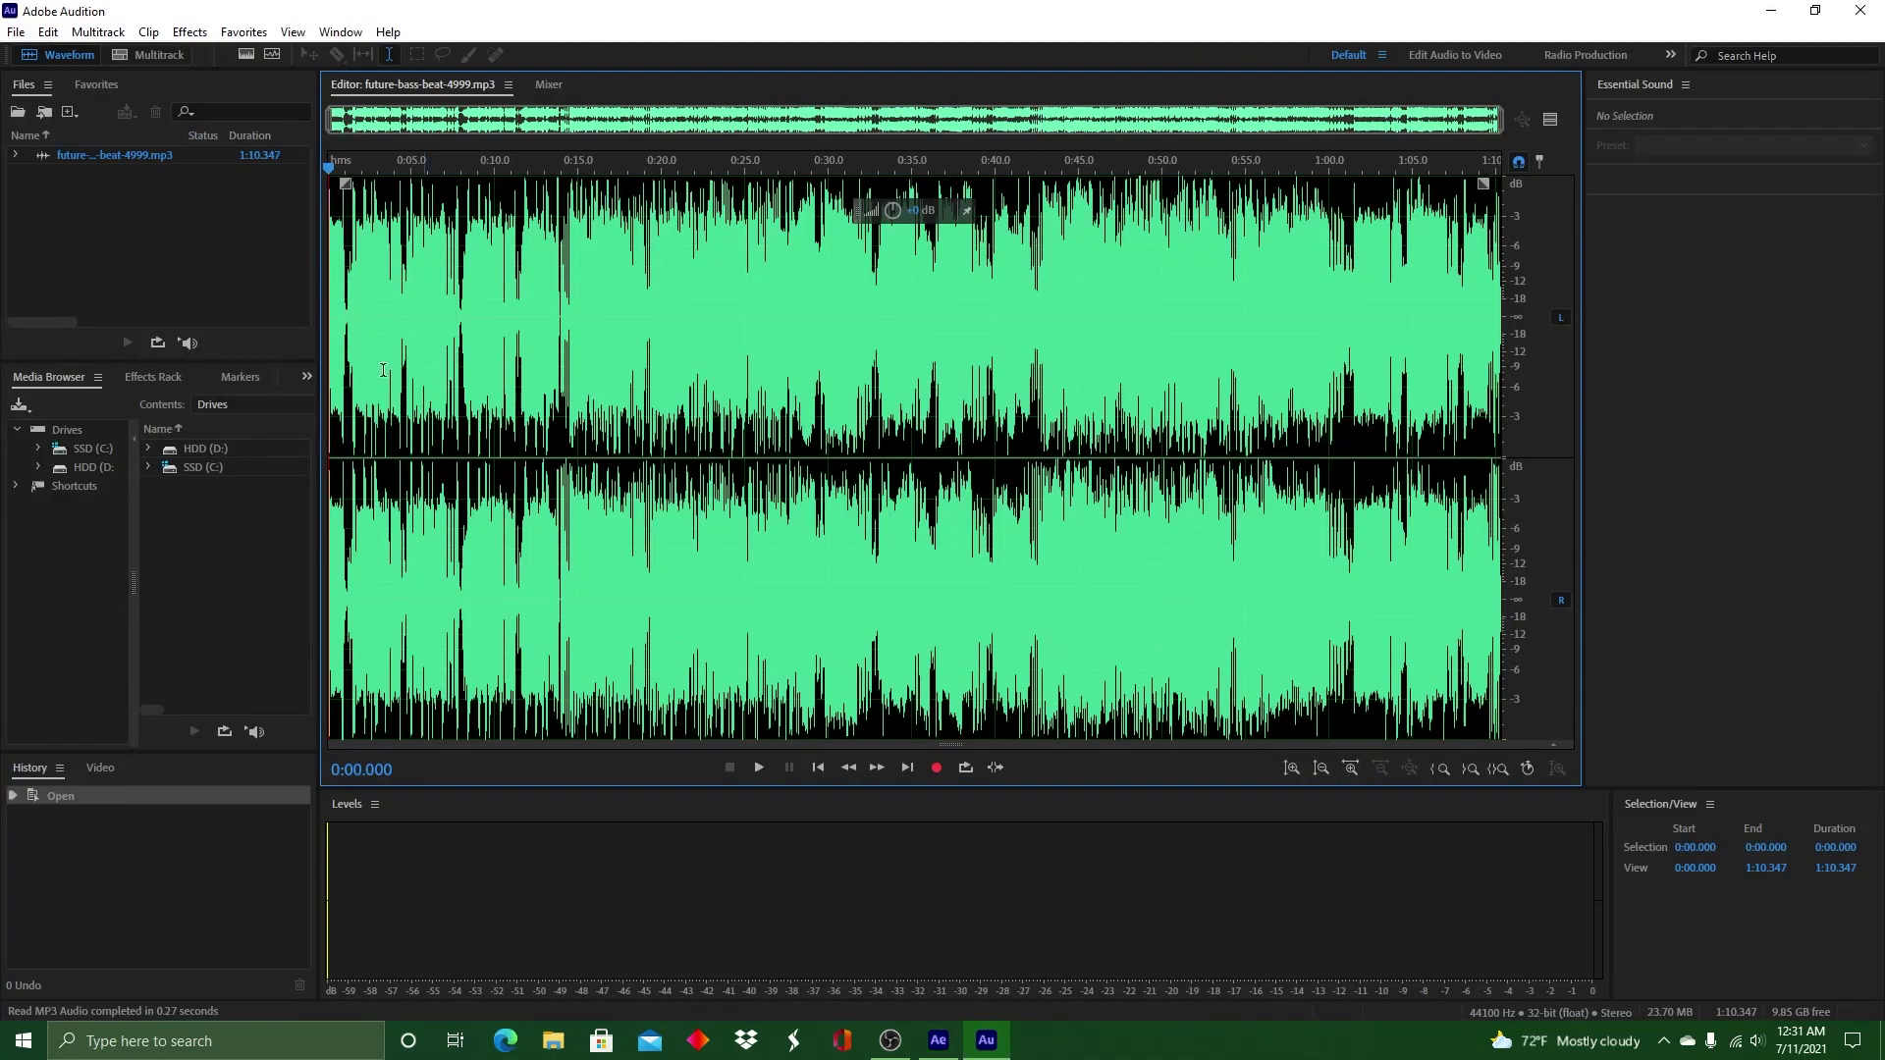
left_click(759, 770)
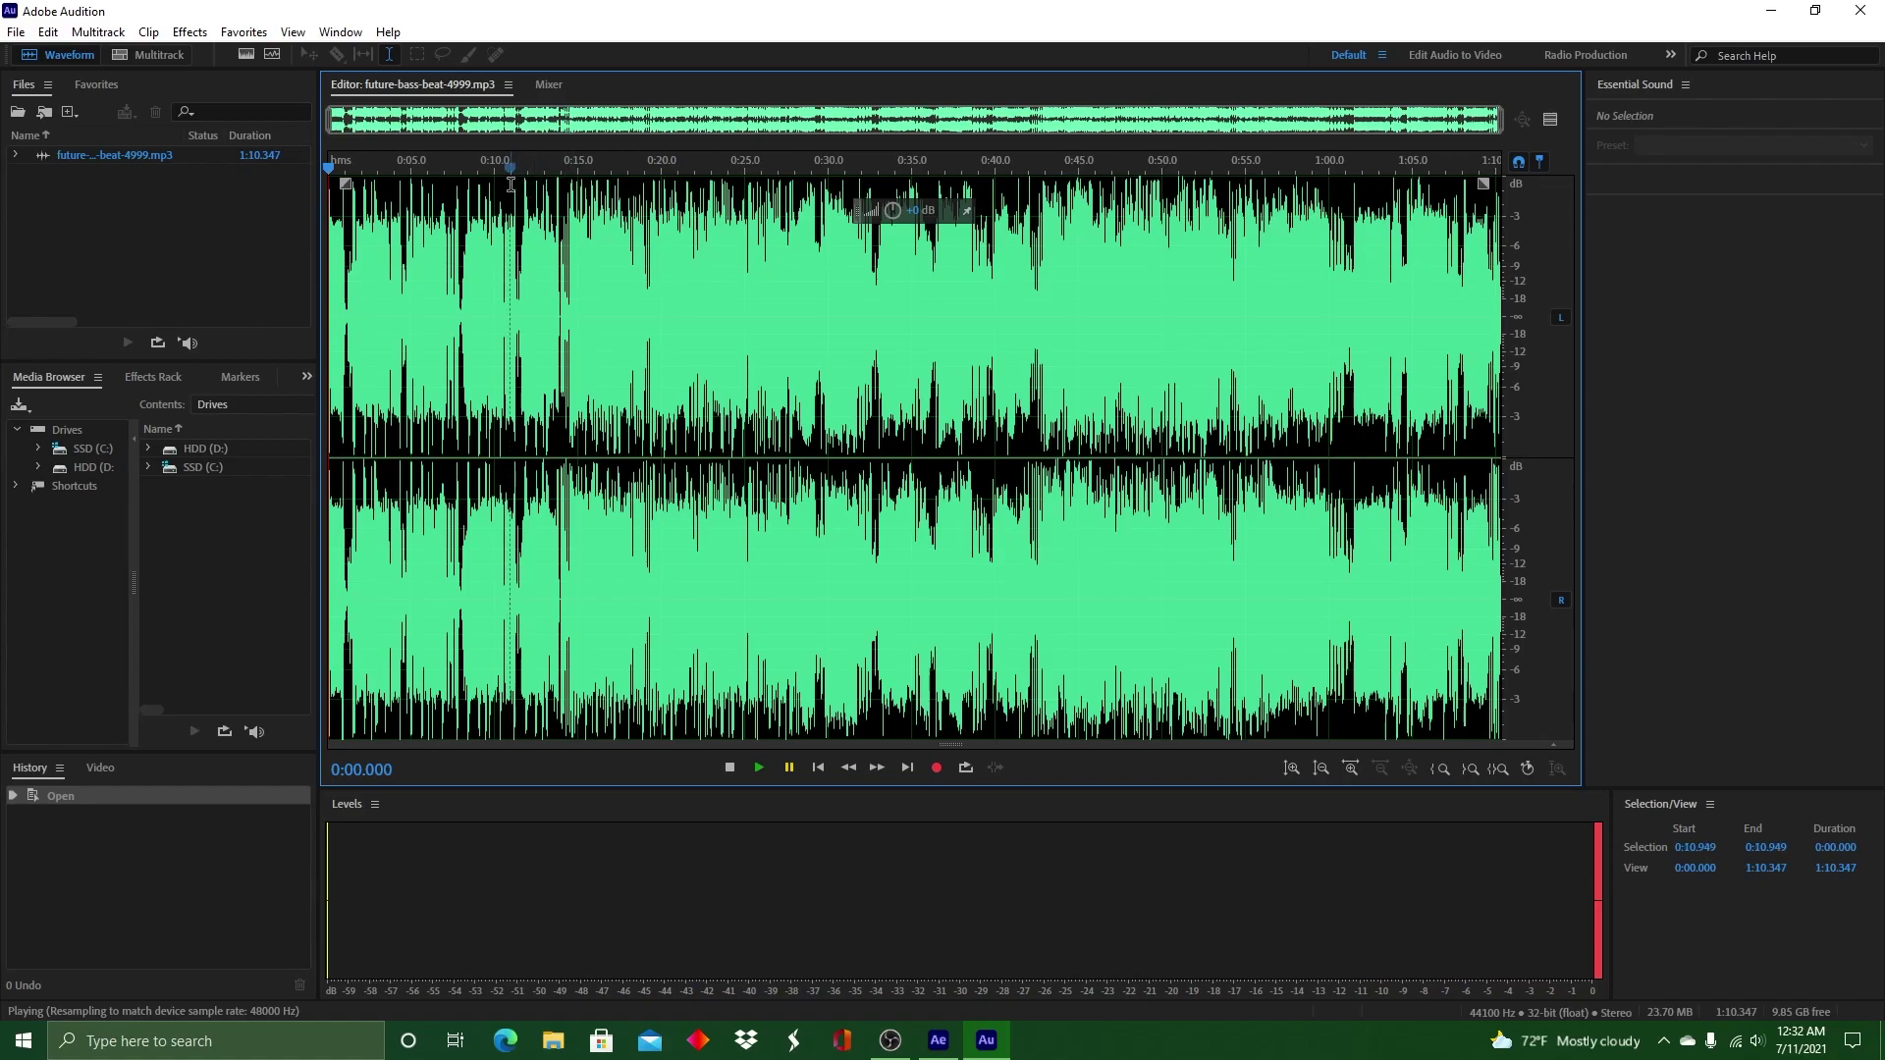
Copy the first 0:10.949 of the bass beat into a new audio file and play it
key("space")
left_click_drag(510, 249, 273, 259)
right_click(370, 245)
left_click(462, 449)
left_click(759, 767)
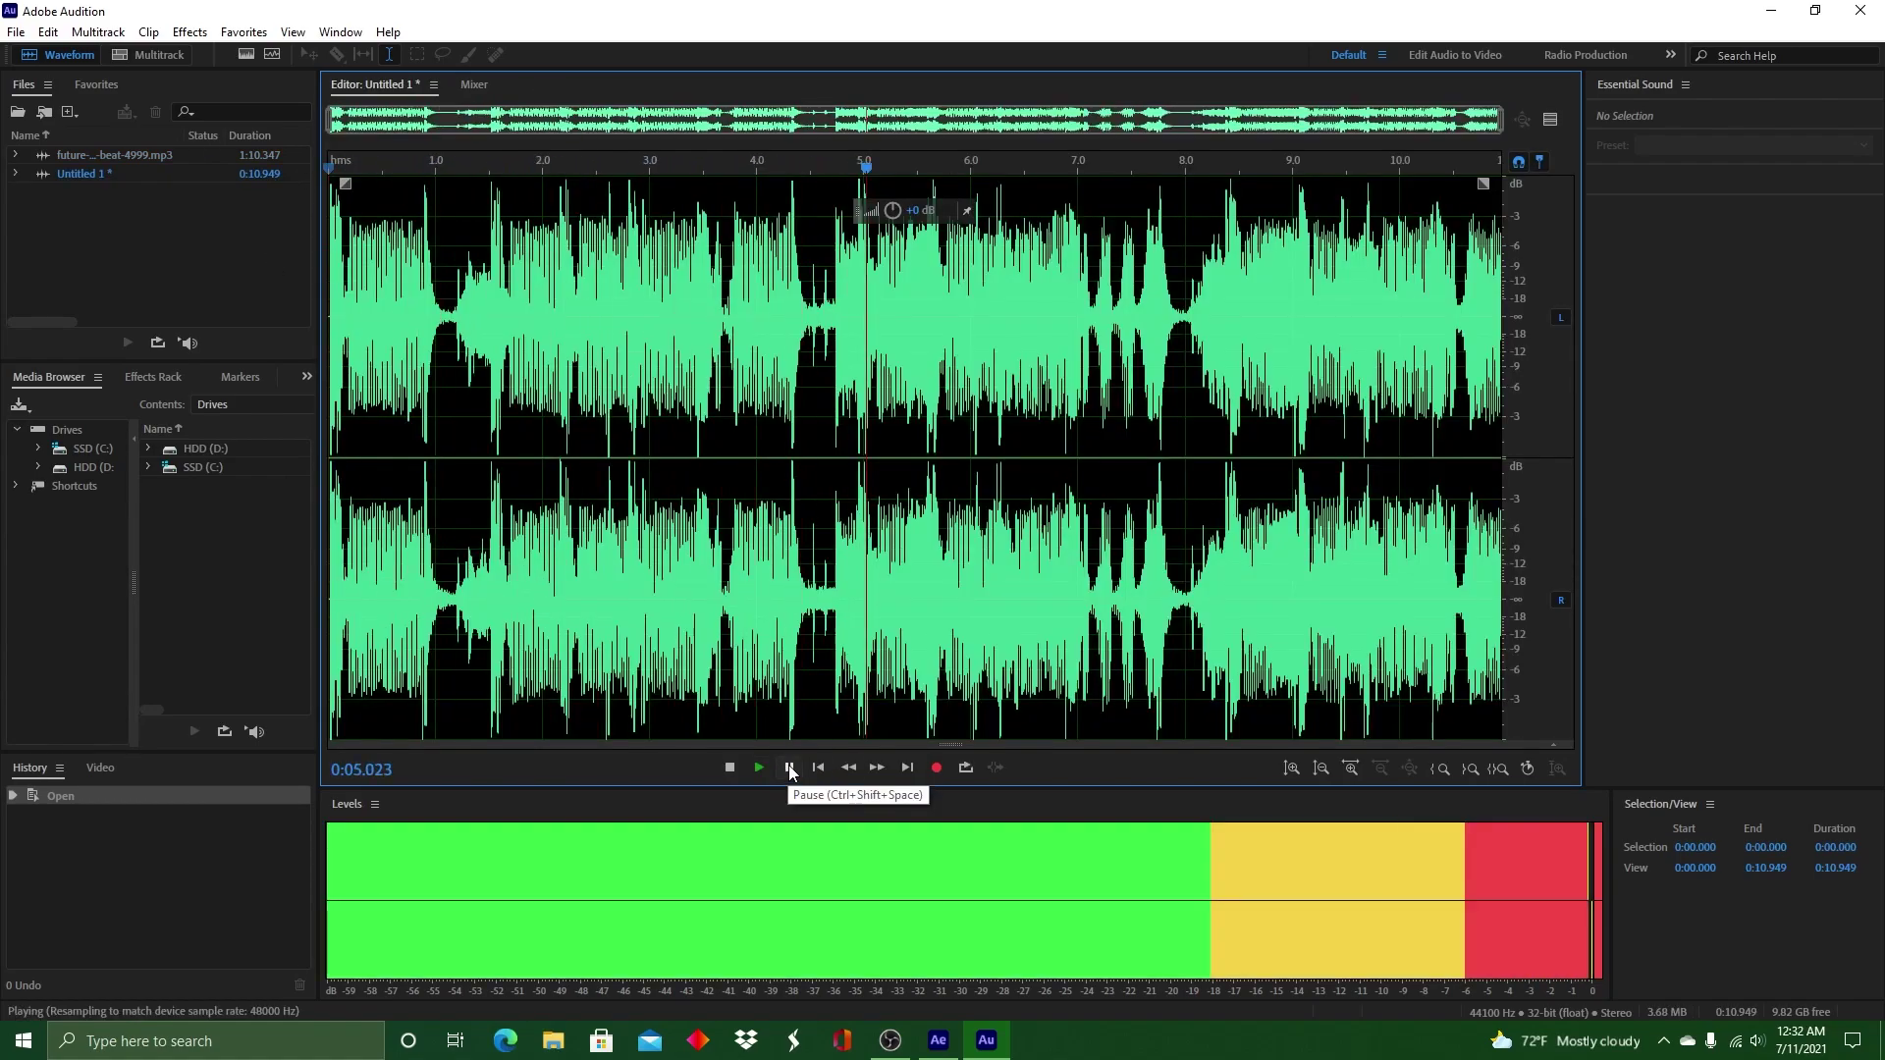
Return to future-bass-beat-4999.mp3 and listen around 0:40 to locate another section for the intro
left_click(789, 767)
left_click(759, 766)
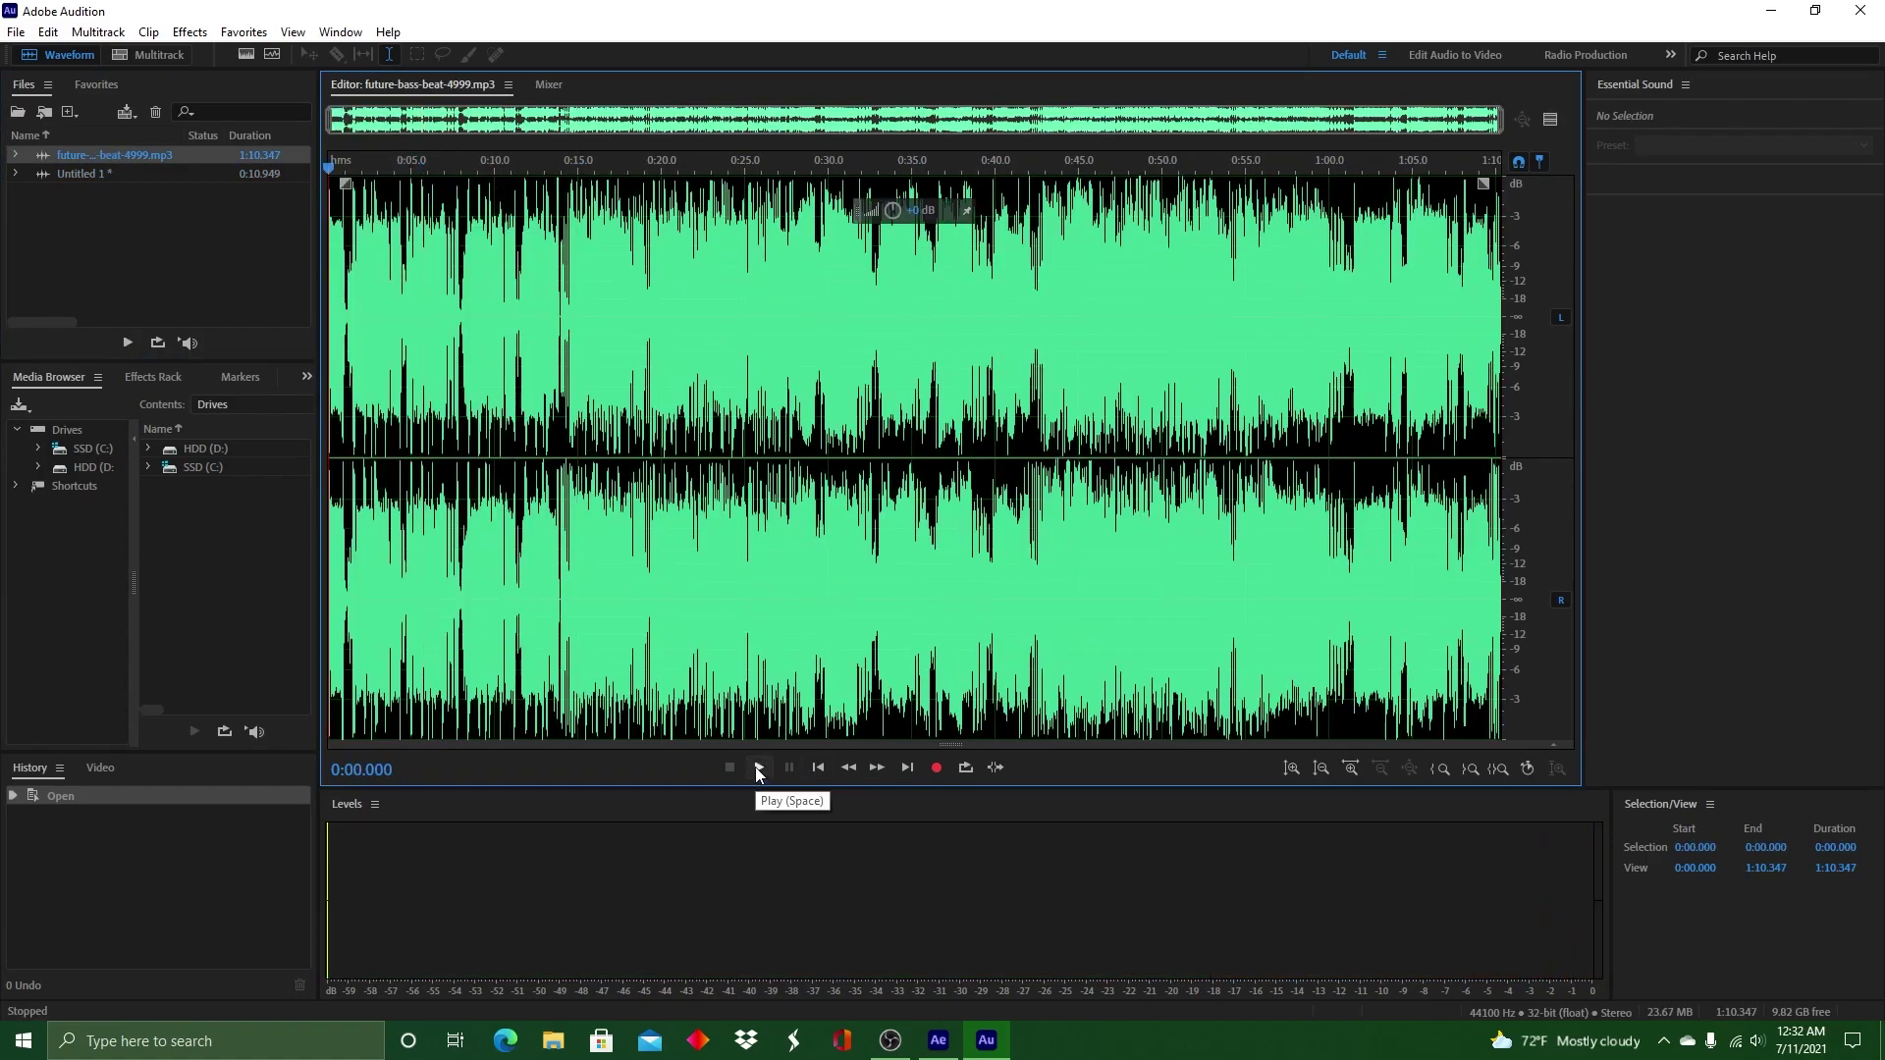
left_click(758, 768)
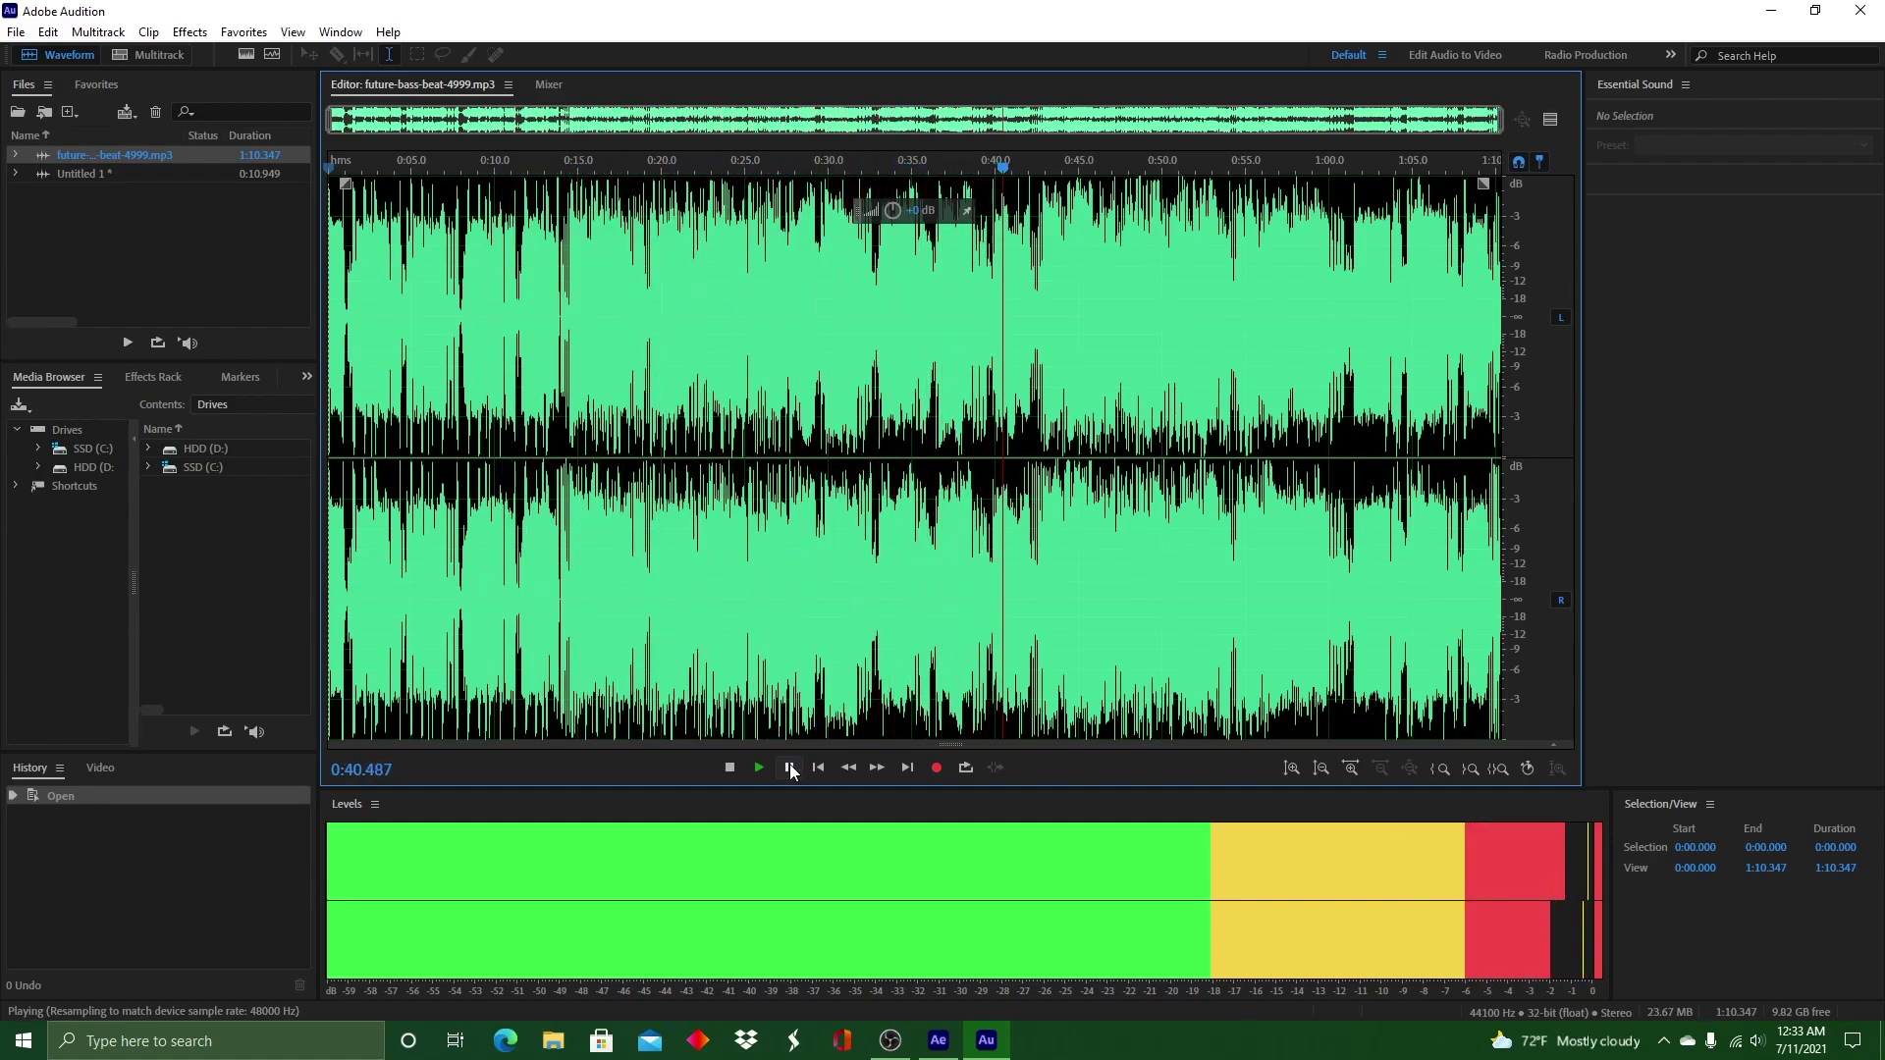
left_click_drag(1024, 168, 1030, 168)
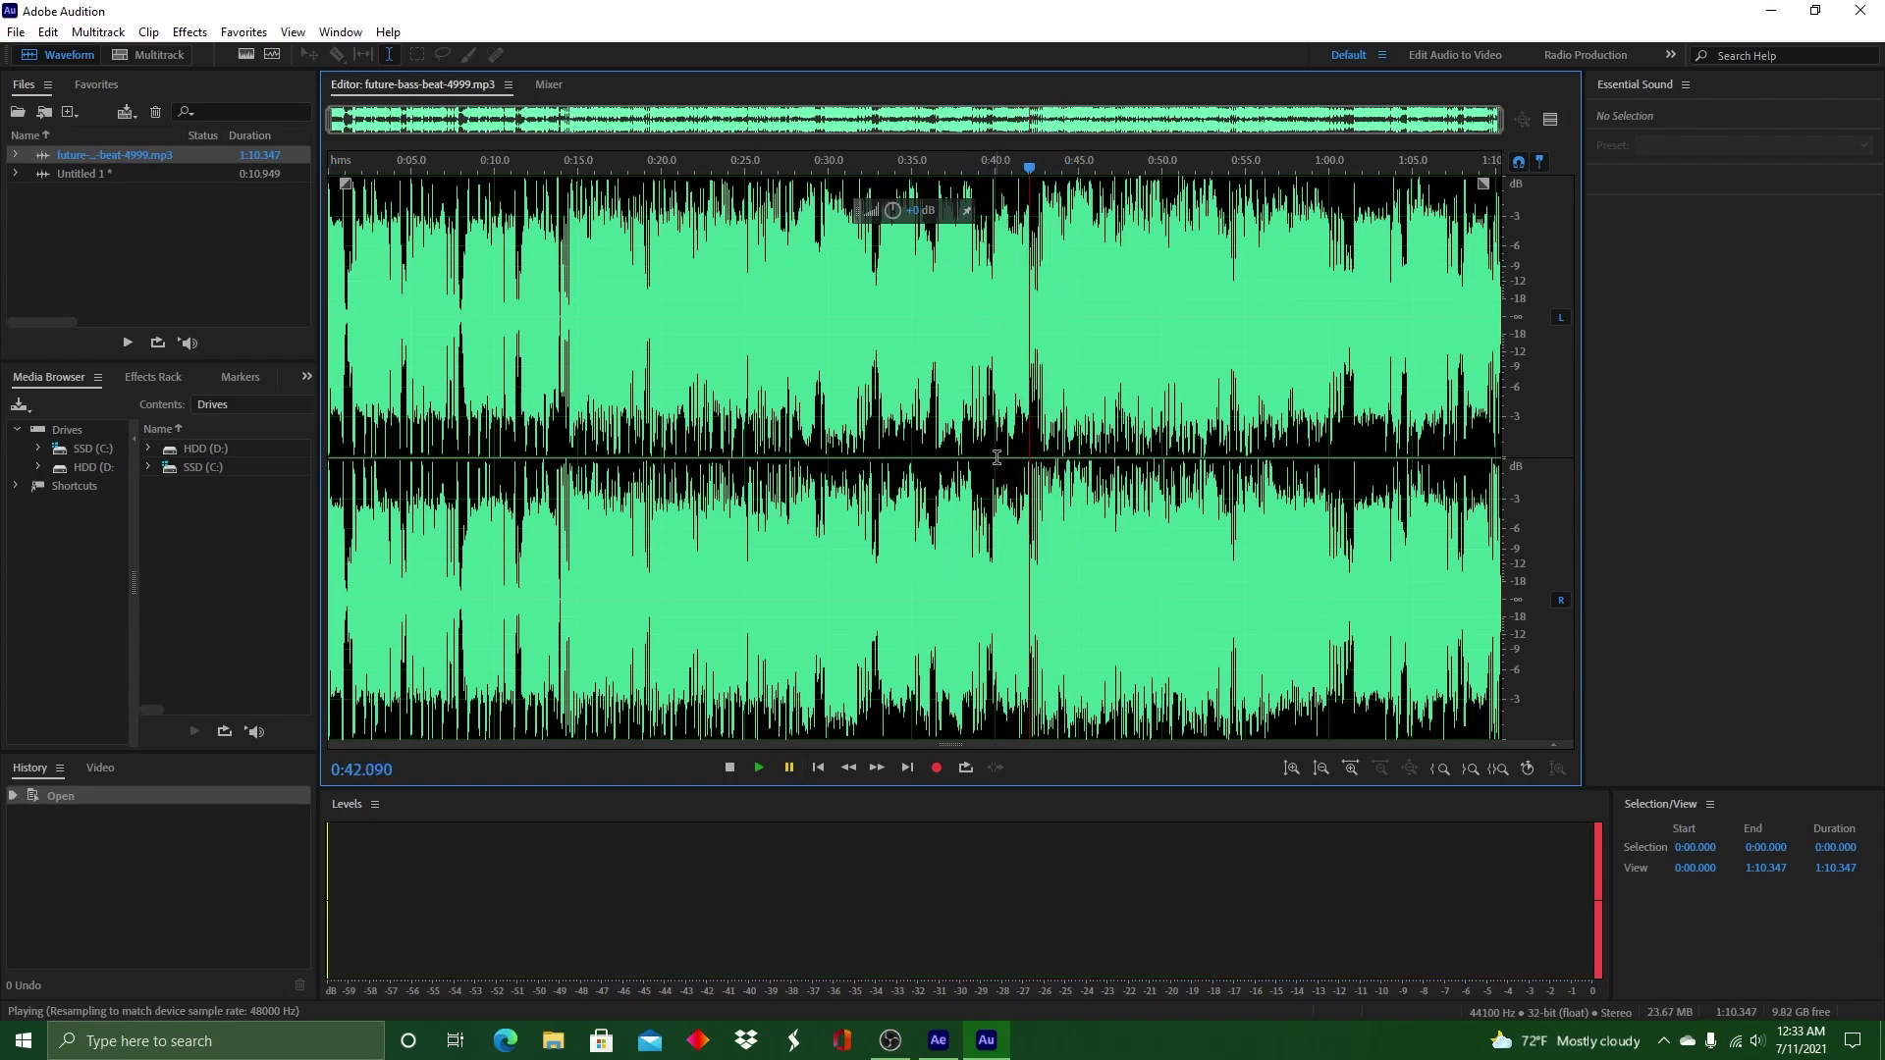
left_click(759, 767)
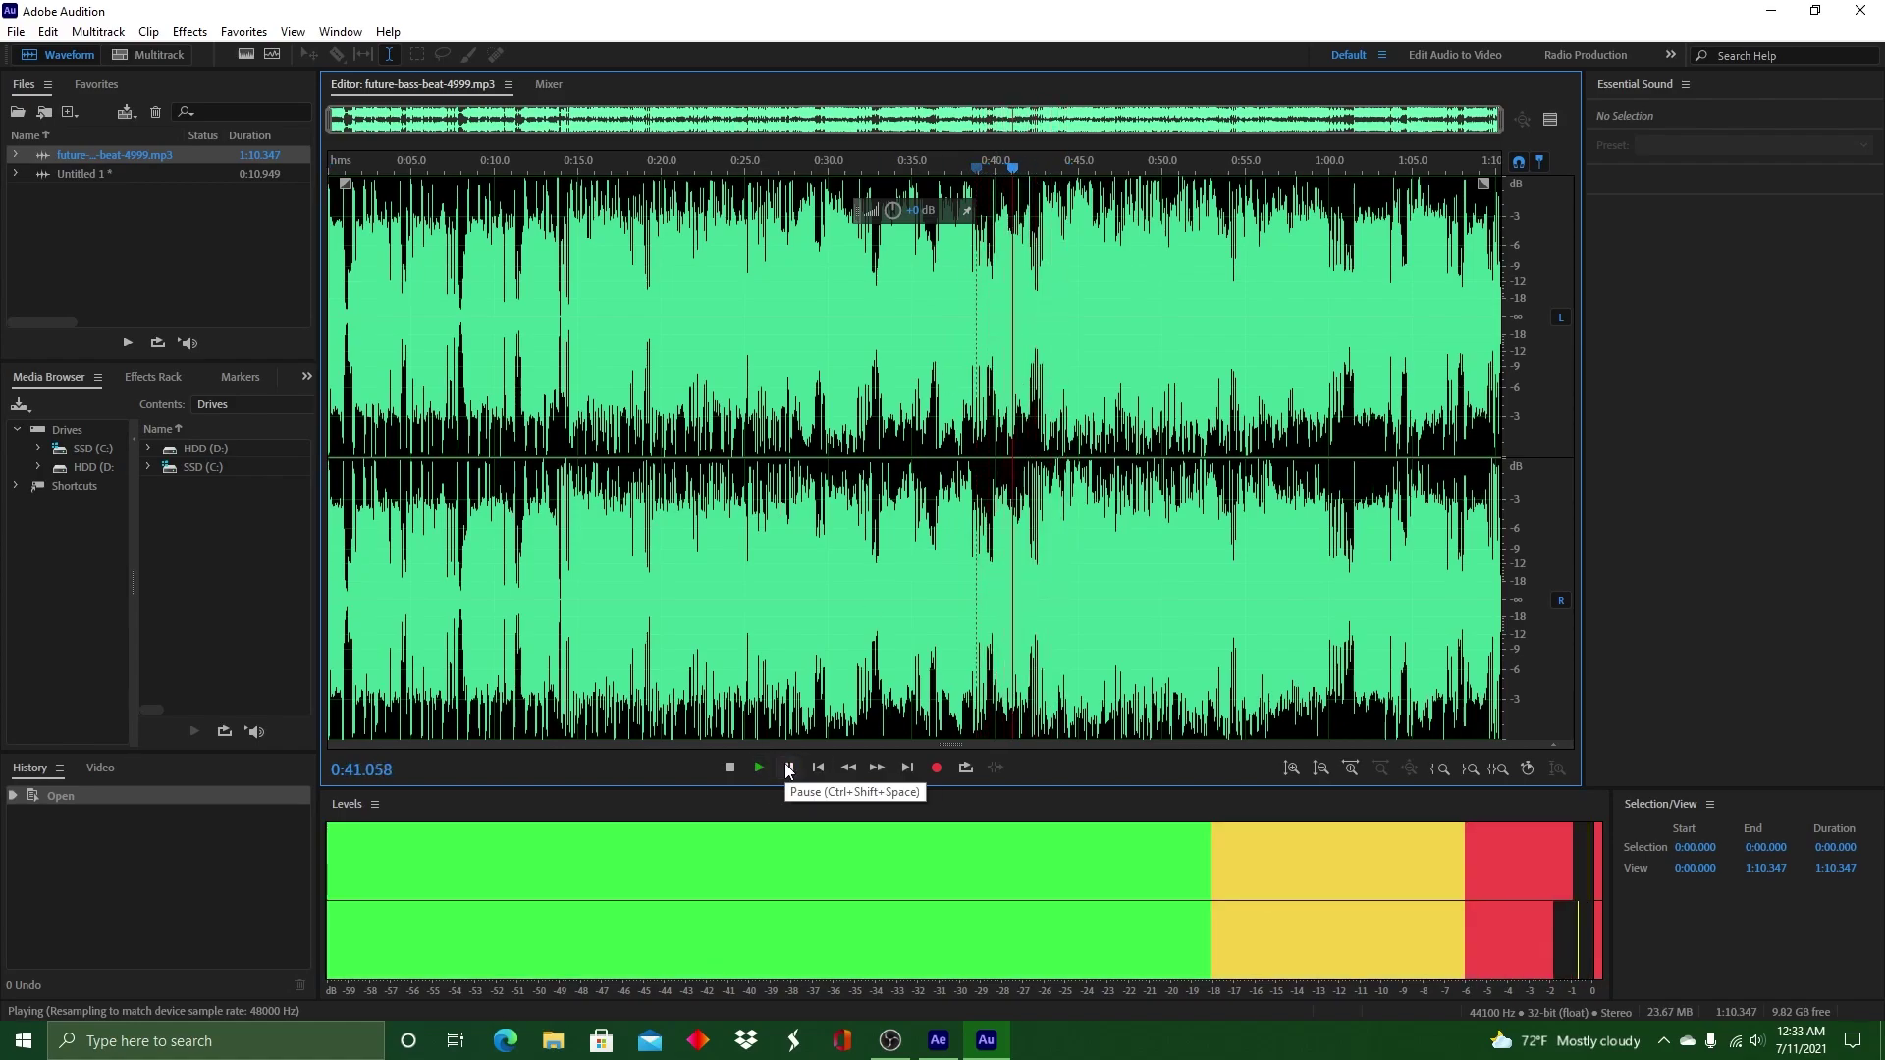
Copy the bass beat from about 0:42 to its end into another new audio file
left_click_drag(1028, 262, 1493, 304)
right_click(1251, 351)
left_click(1296, 648)
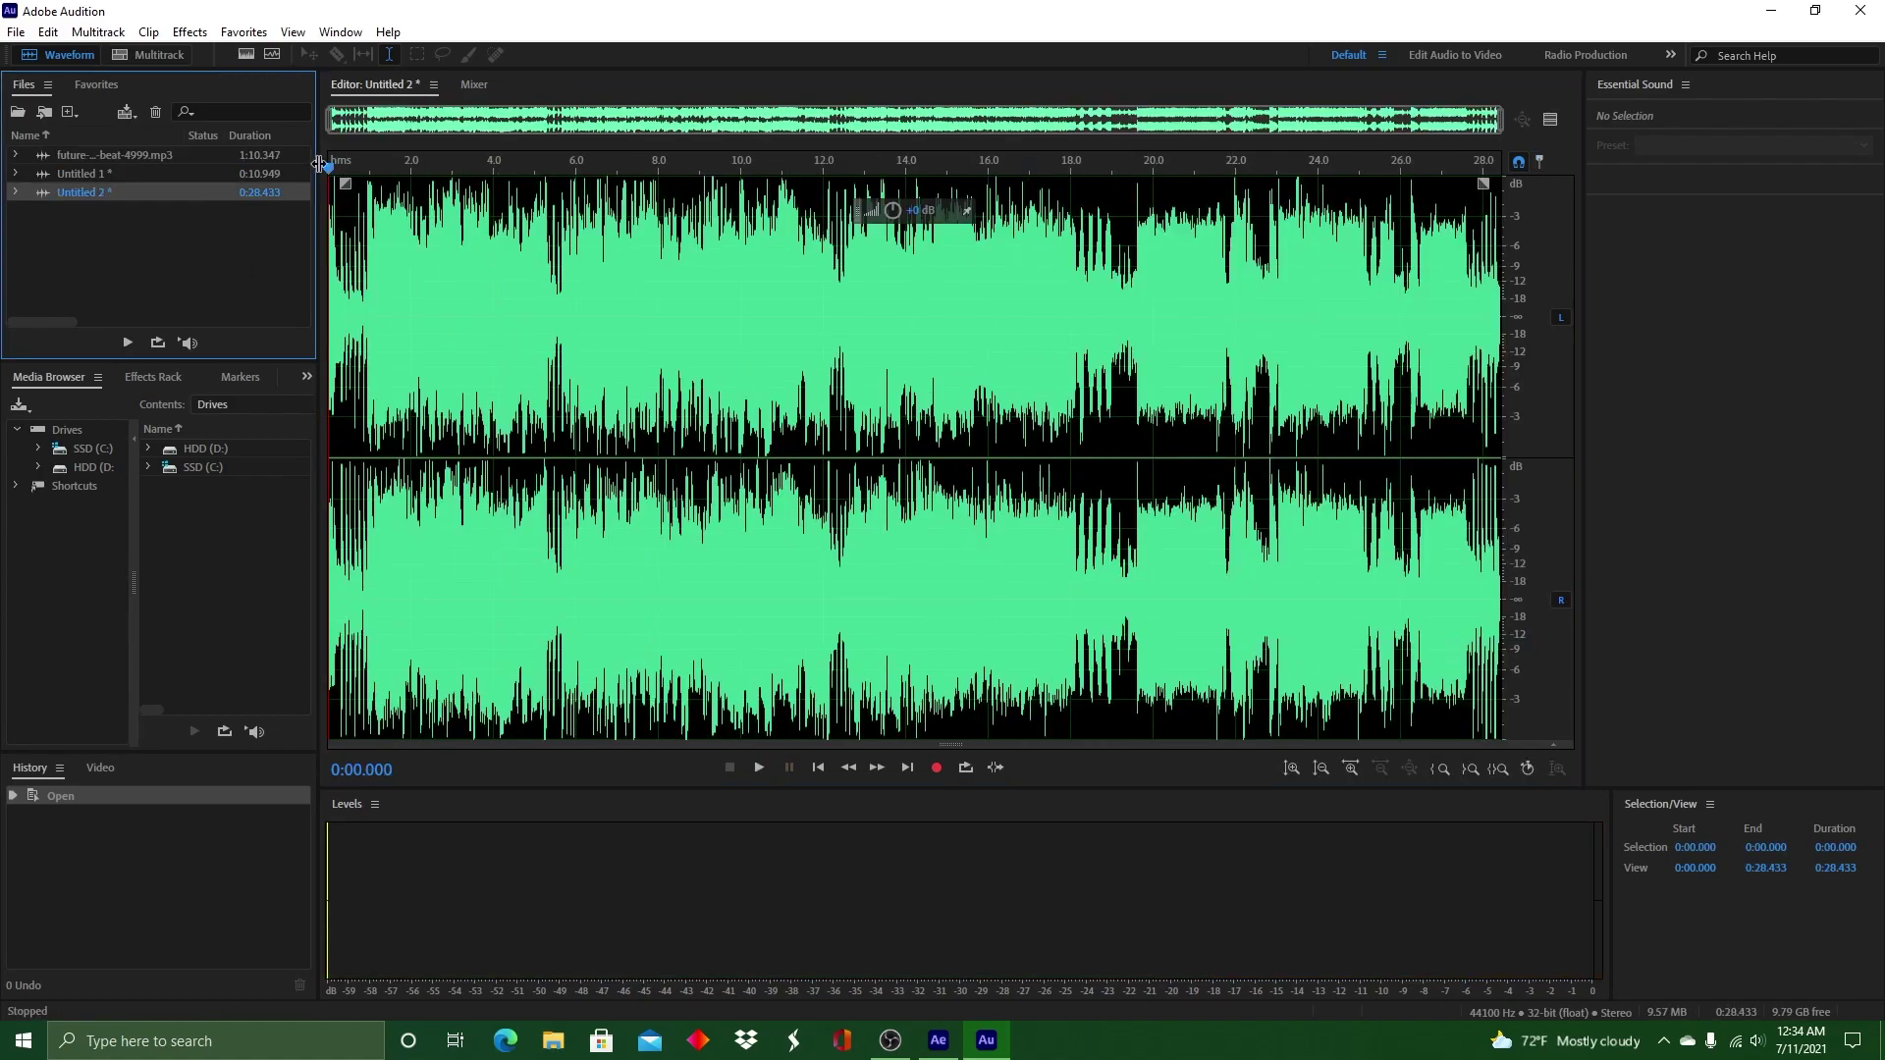
Delete the short loud burst at the very start of the new clip and play back the result
left_click_drag(1500, 110, 599, 118)
left_click(759, 768)
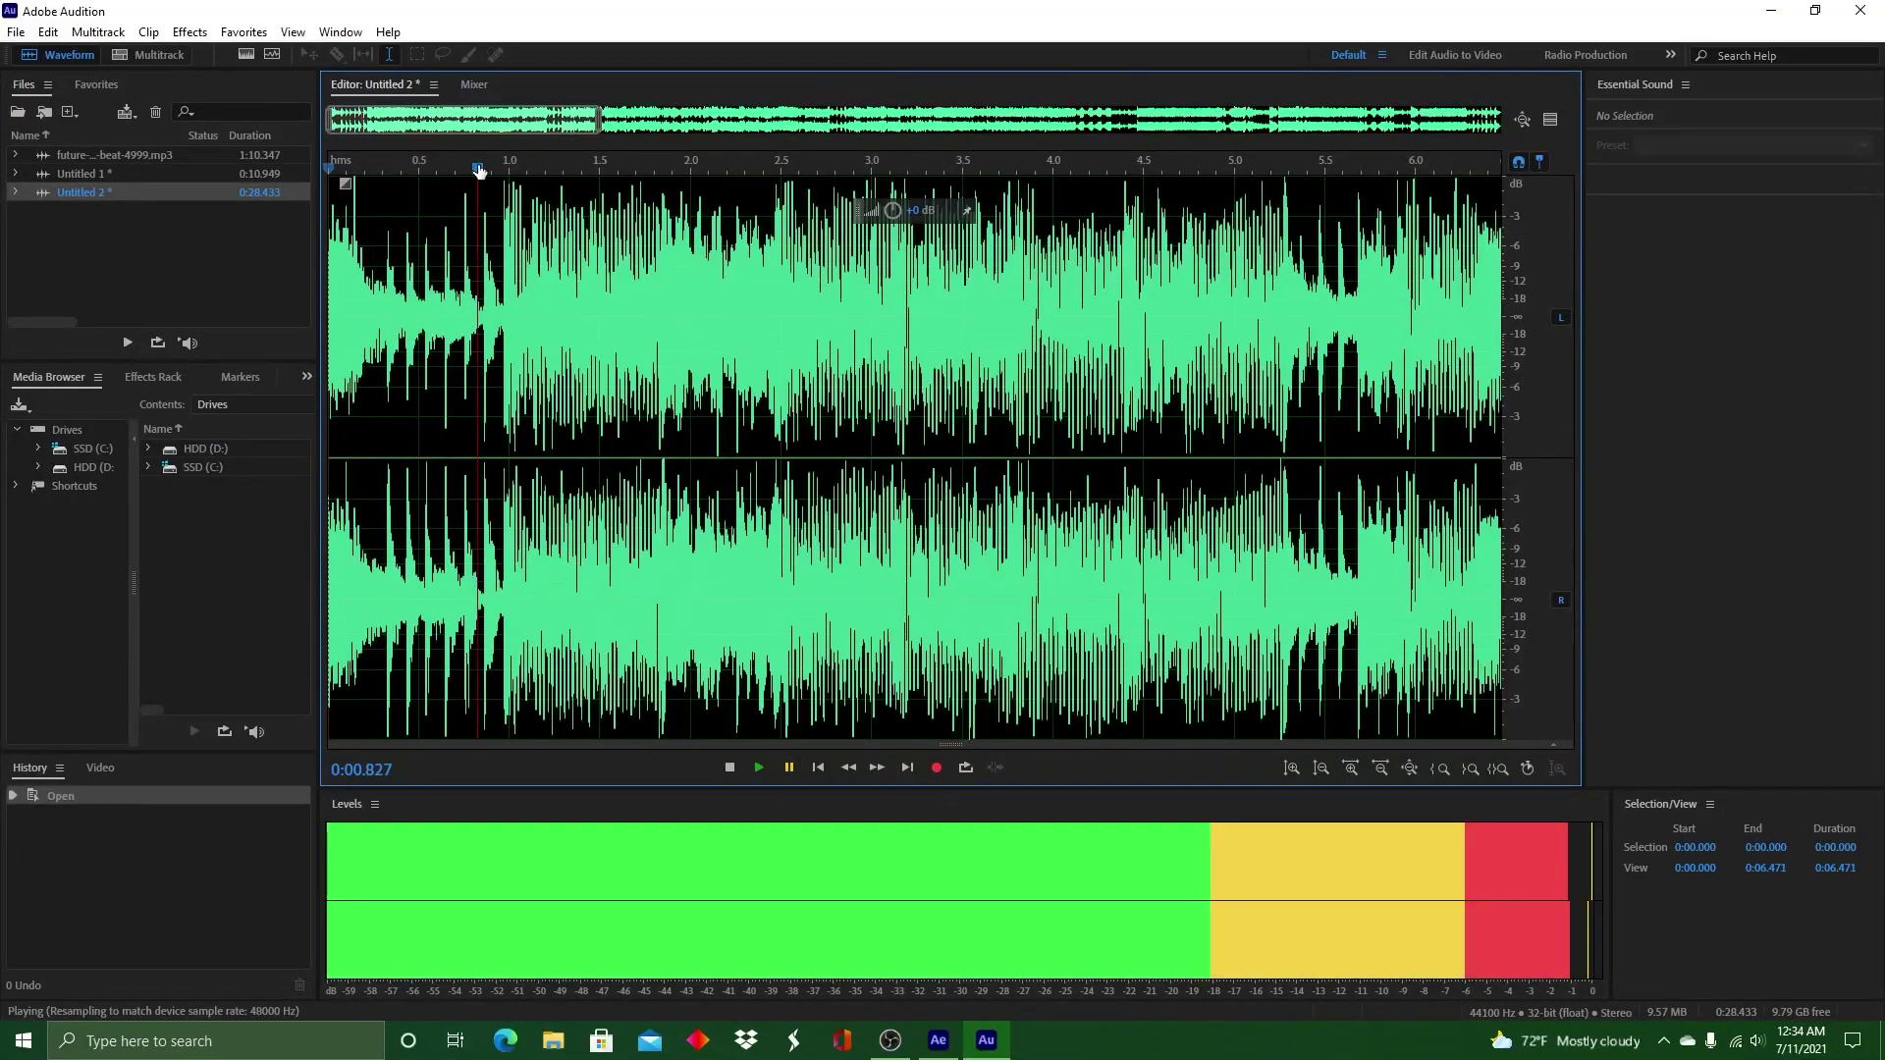
key("Delete")
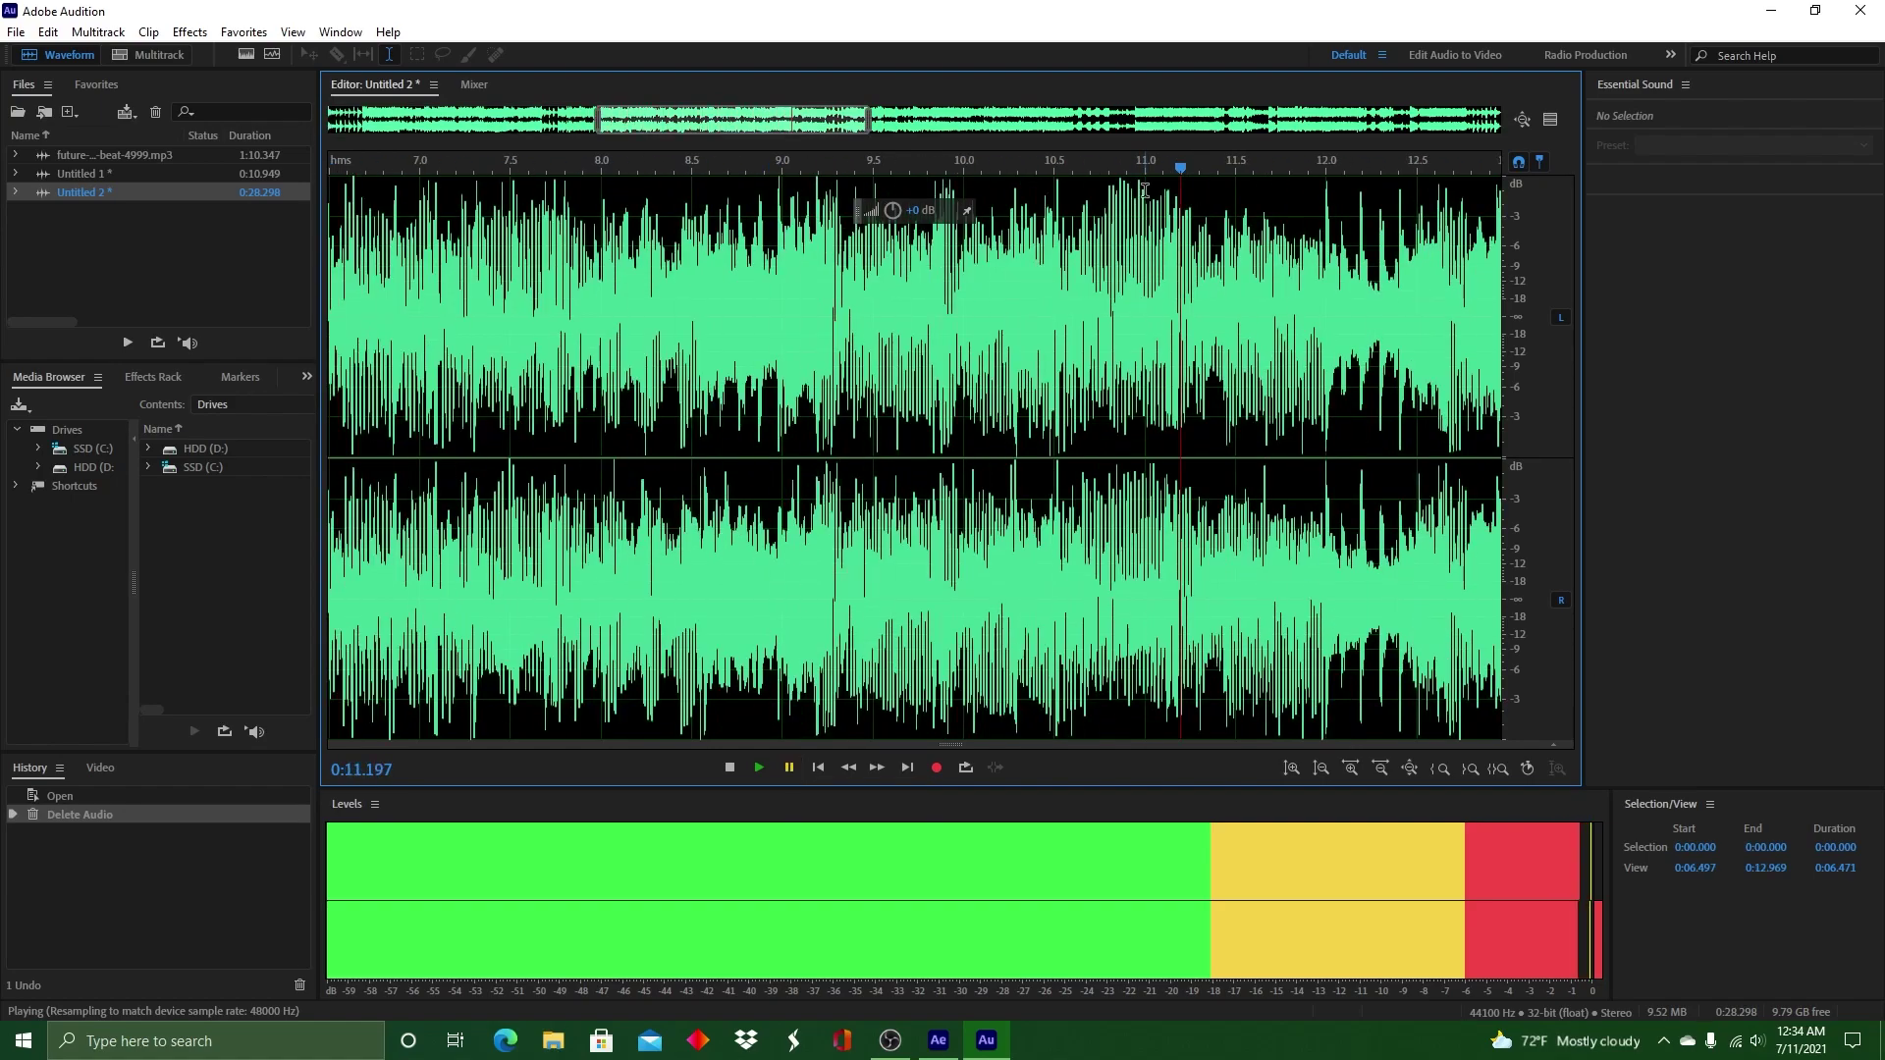
key("space")
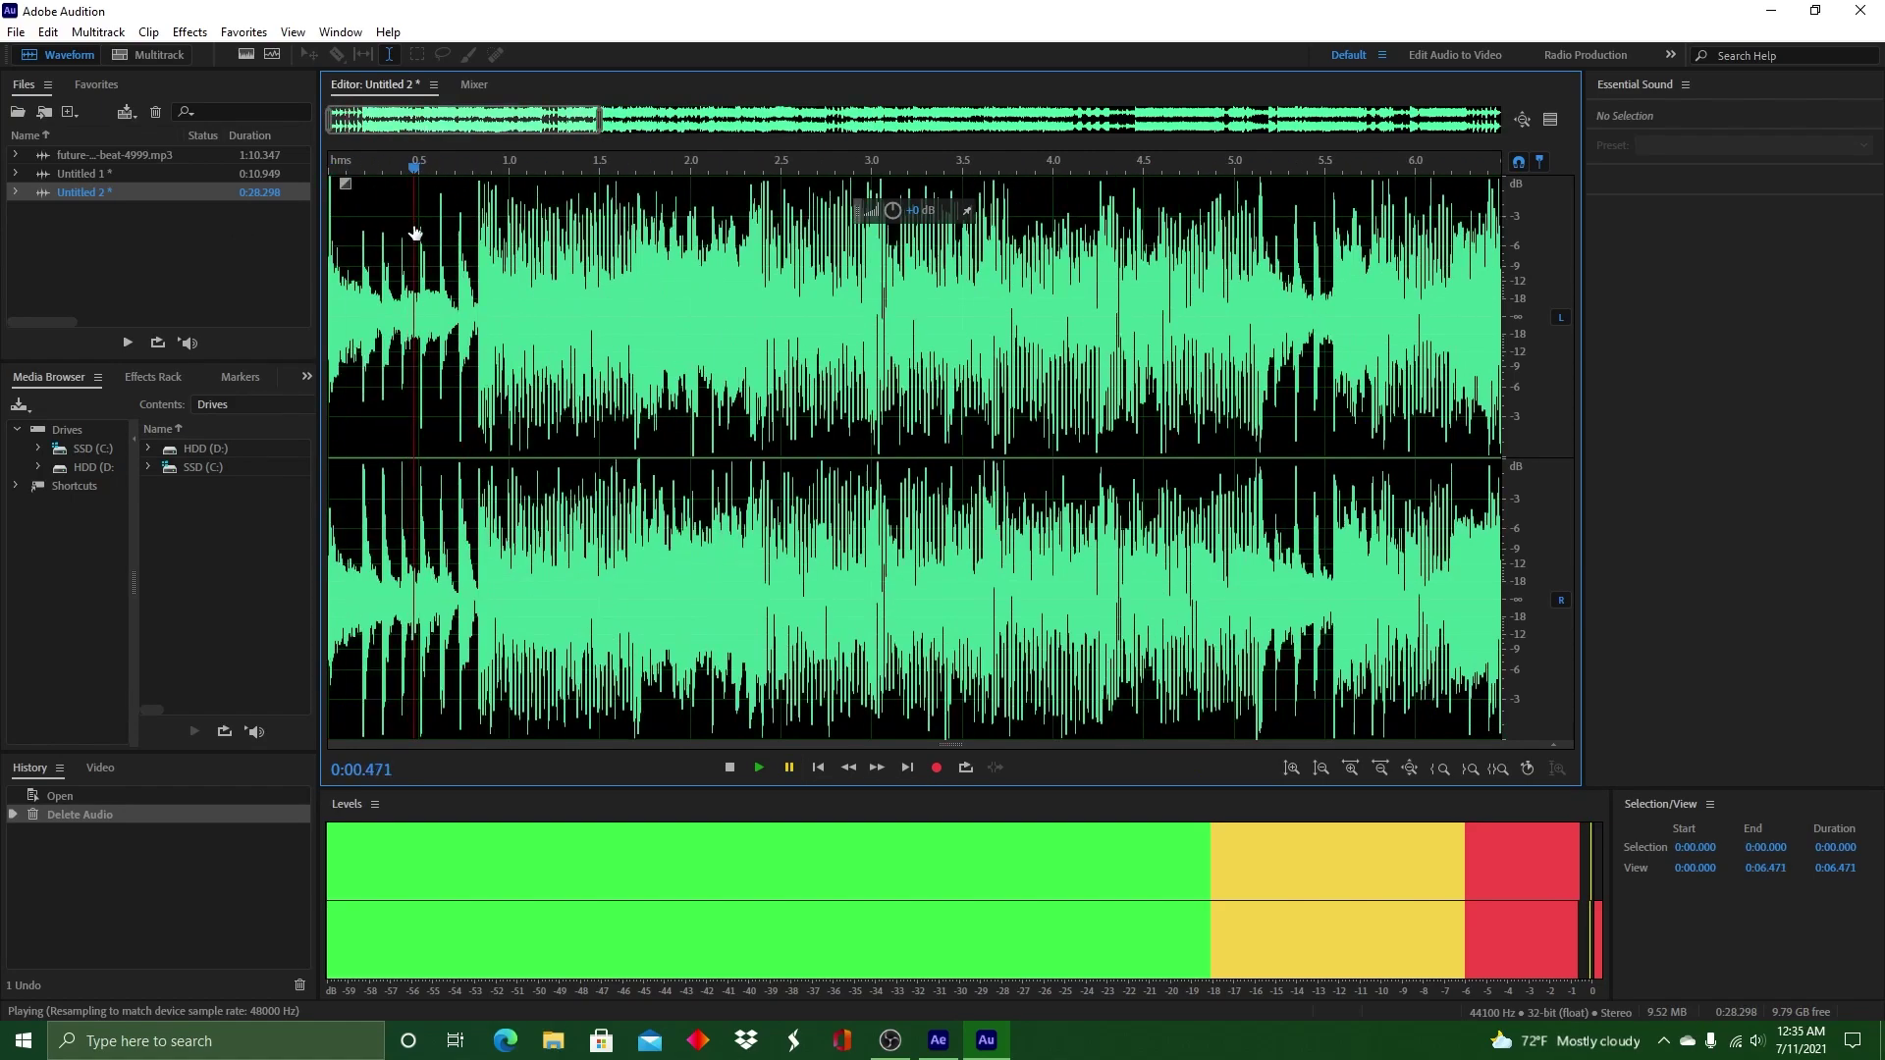
key("space")
key("space")
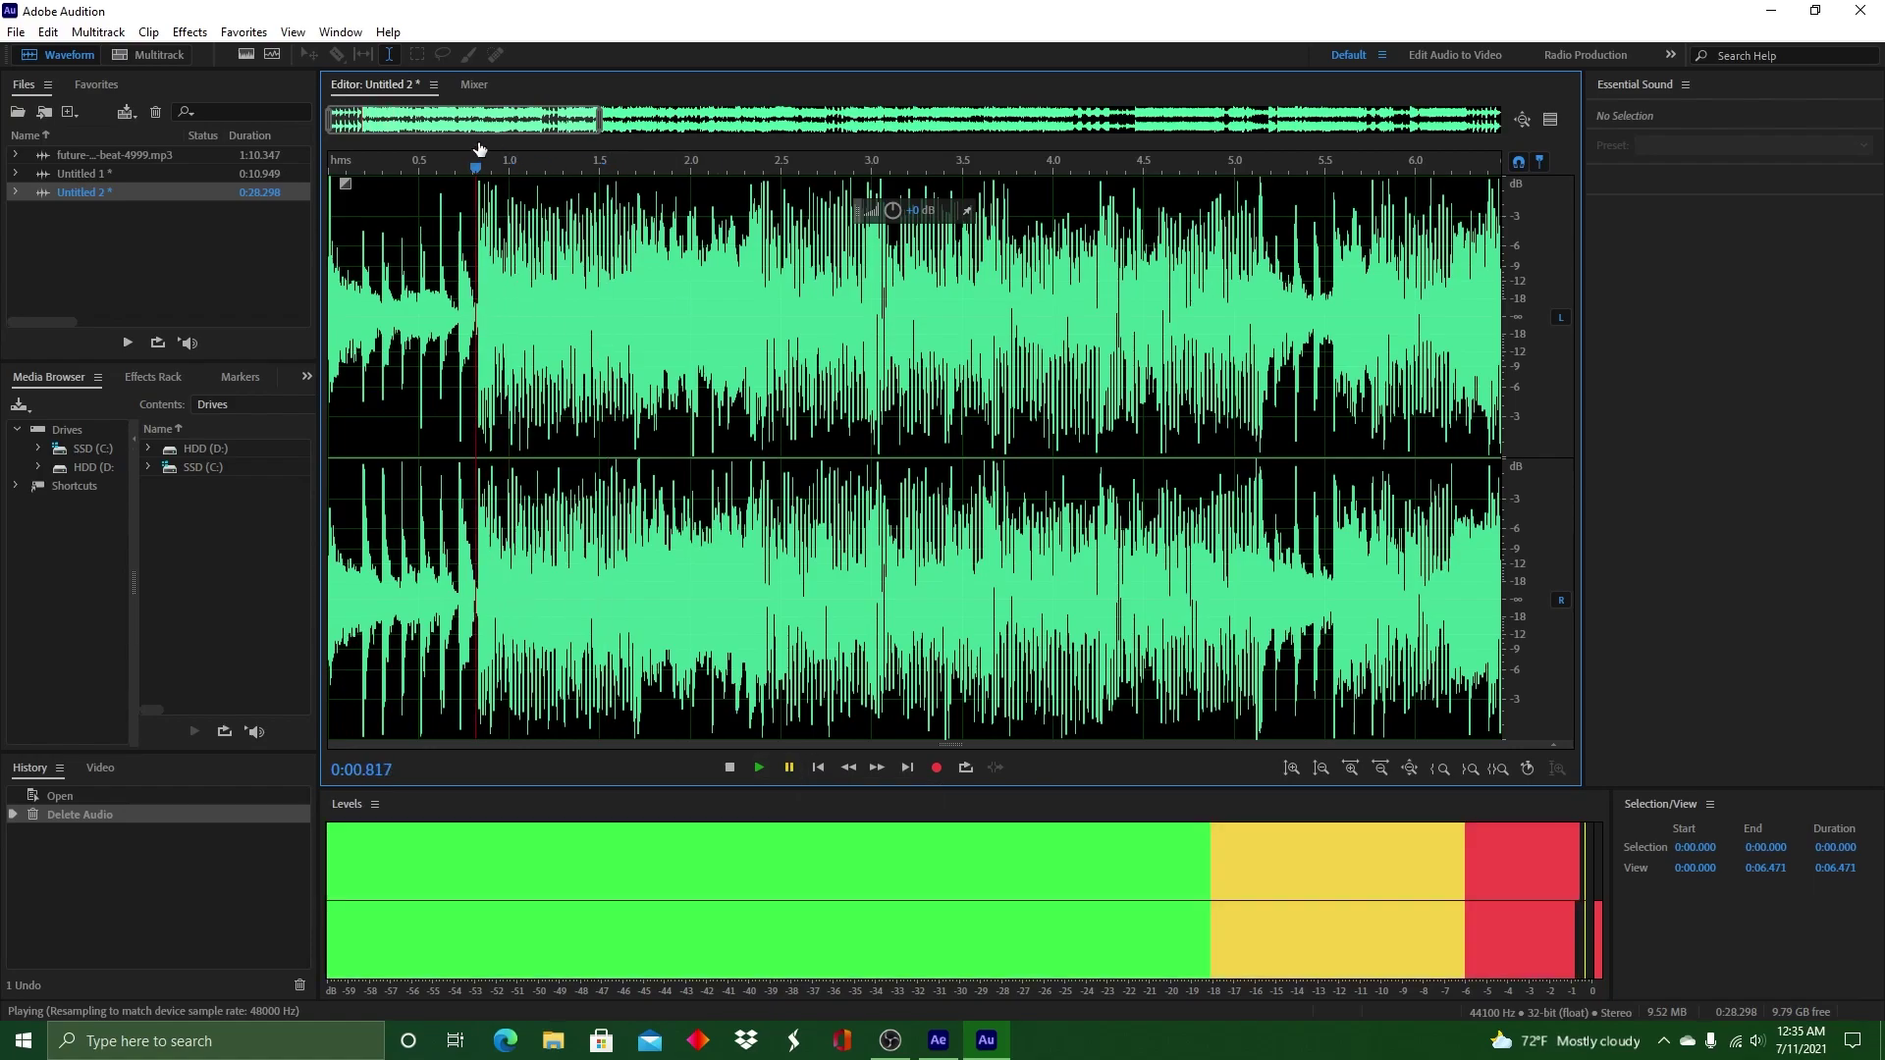
Delete the clip's tail so that it lasts 0:11.835, and play it from the beginning
left_click(478, 169)
mouse_move(596, 118)
left_mouse_down()
mouse_move(439, 118)
mouse_move(597, 120)
left_mouse_up()
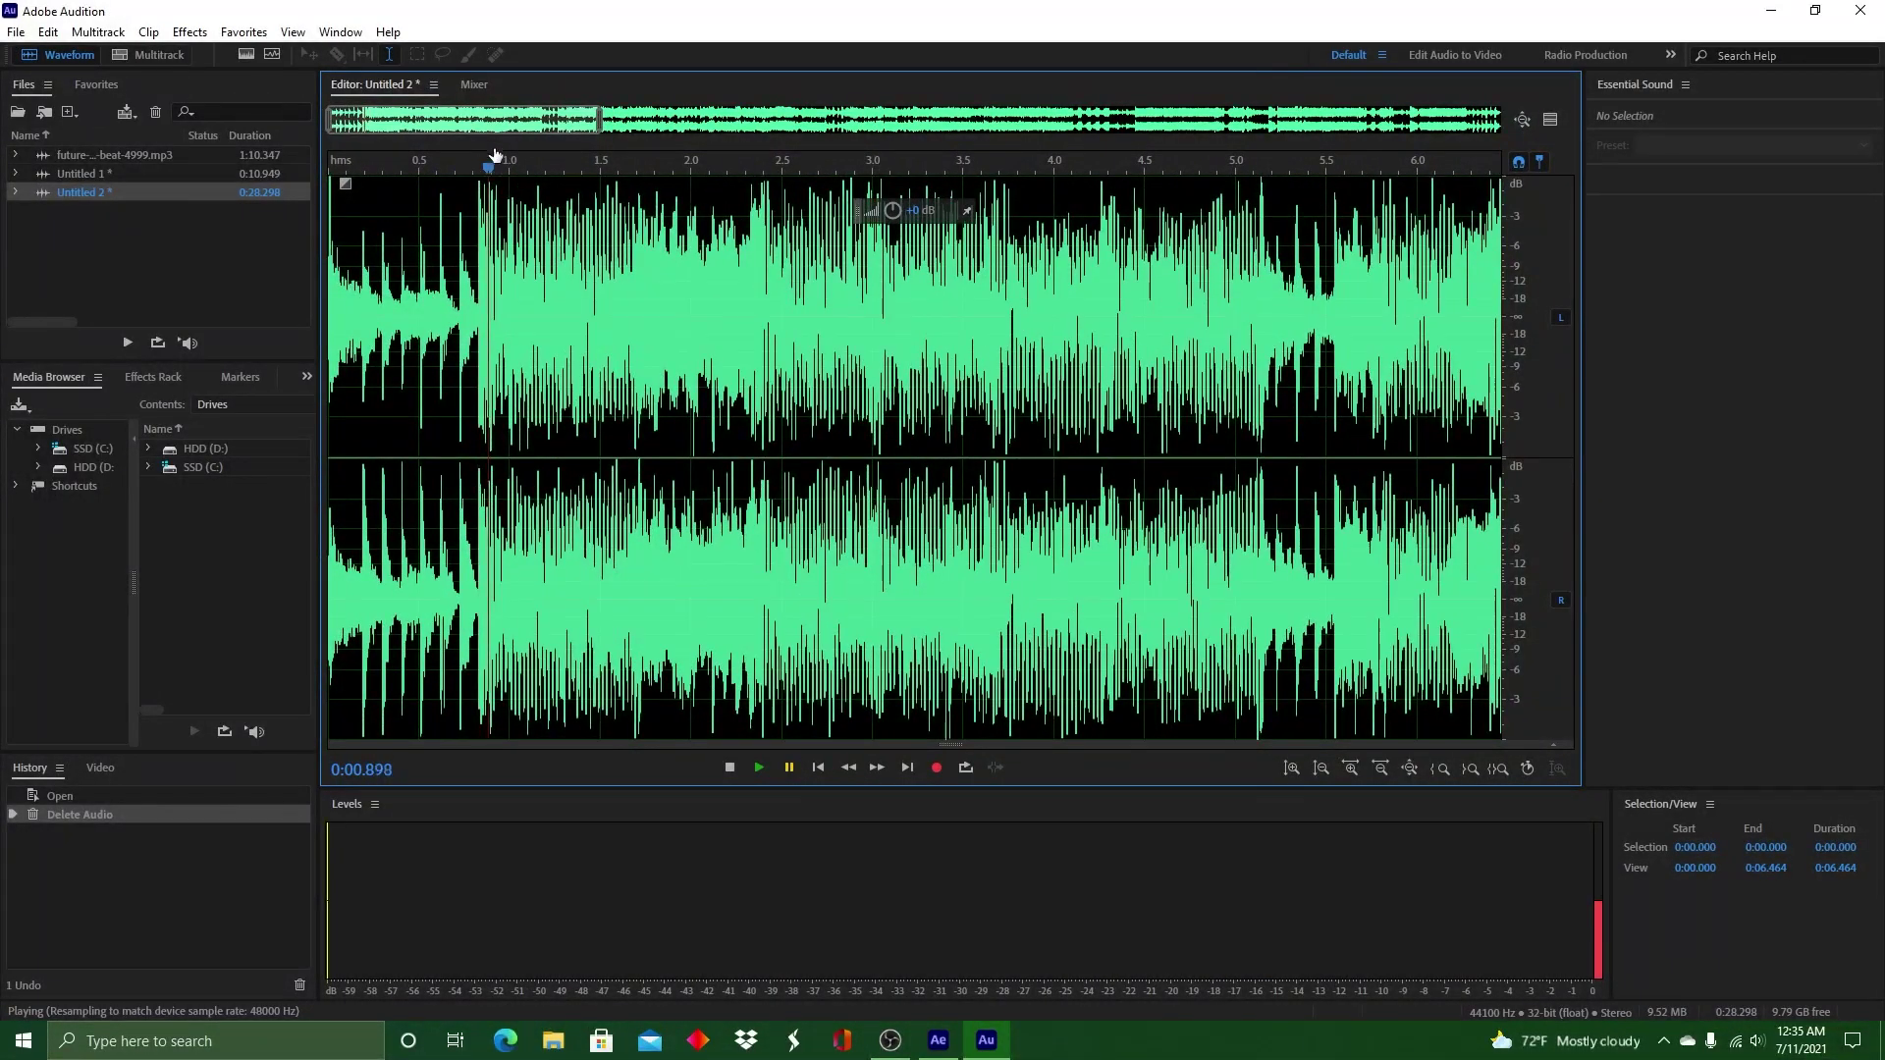
left_click_drag(481, 168, 1533, 320)
key("Delete")
left_click_drag(862, 121, 283, 150)
left_click(759, 770)
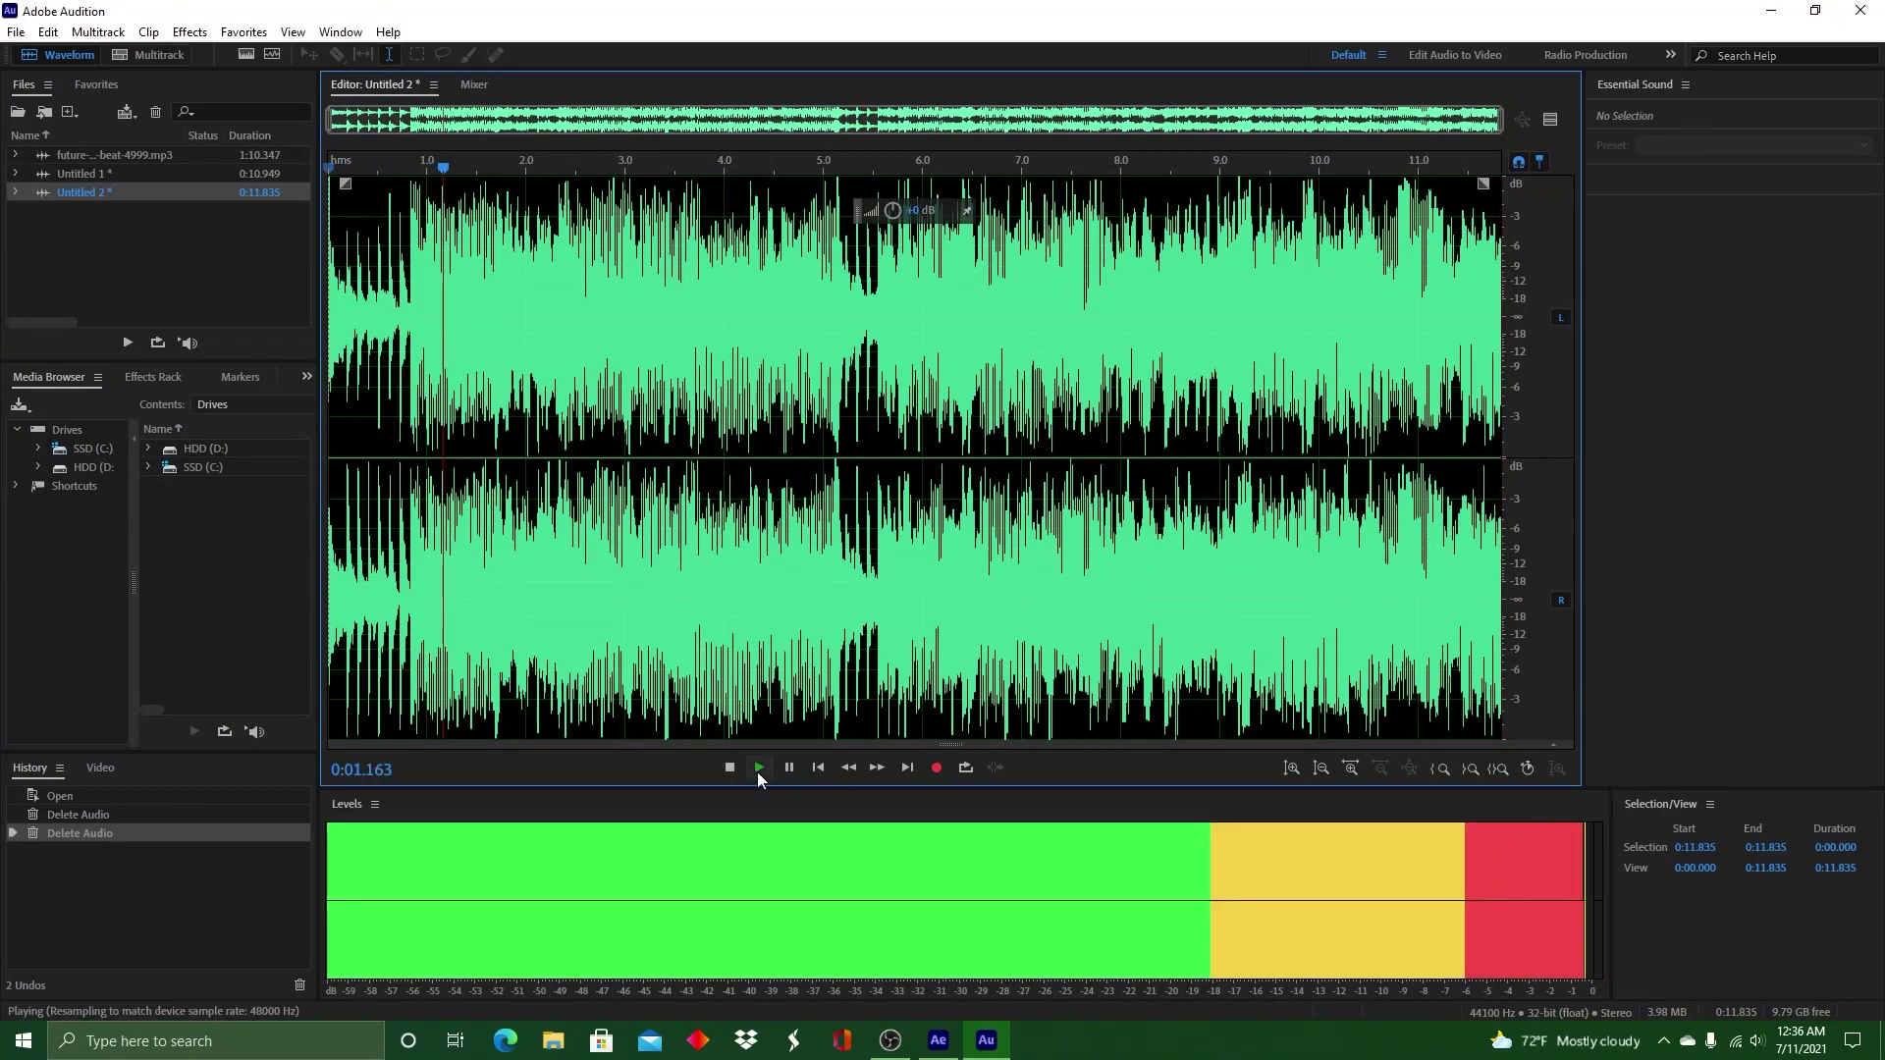
Fade out roughly the last three seconds of the clip and play it from the start
left_click(1483, 184)
left_click_drag(1485, 185, 1202, 202)
key("Home")
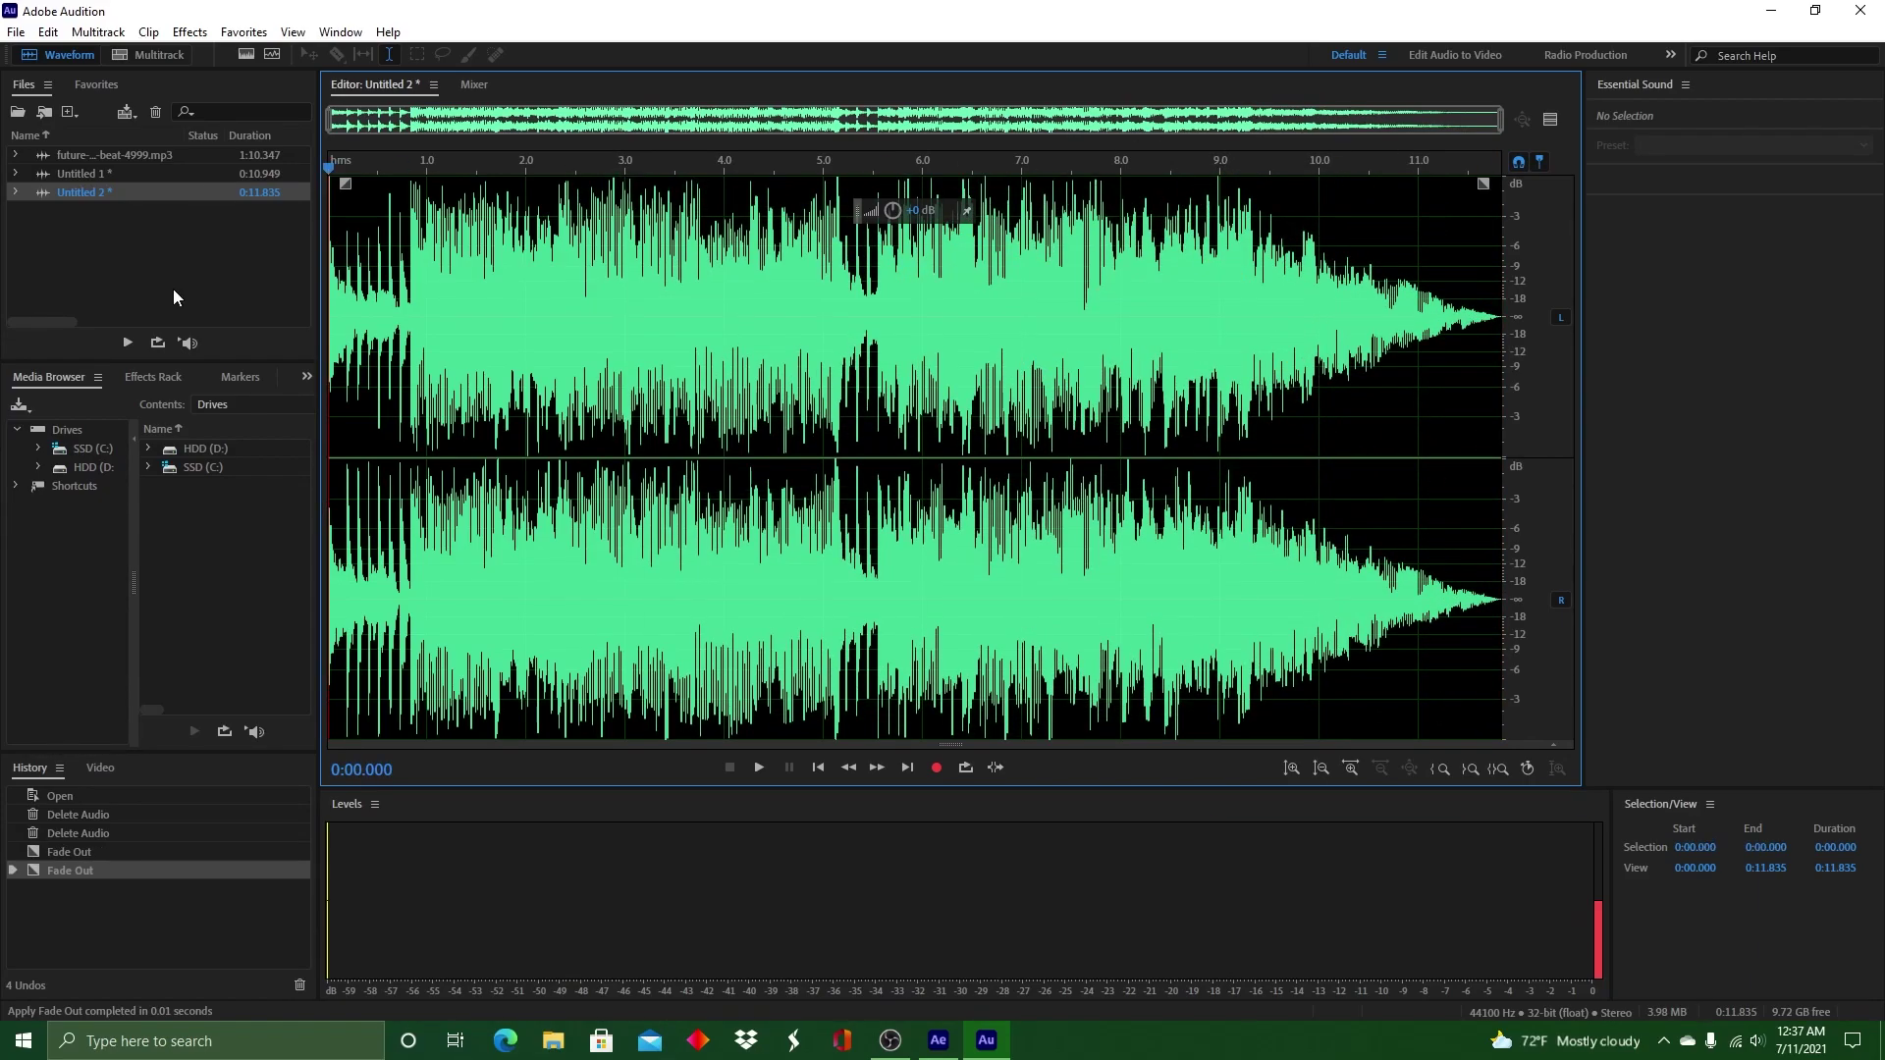
left_click(757, 769)
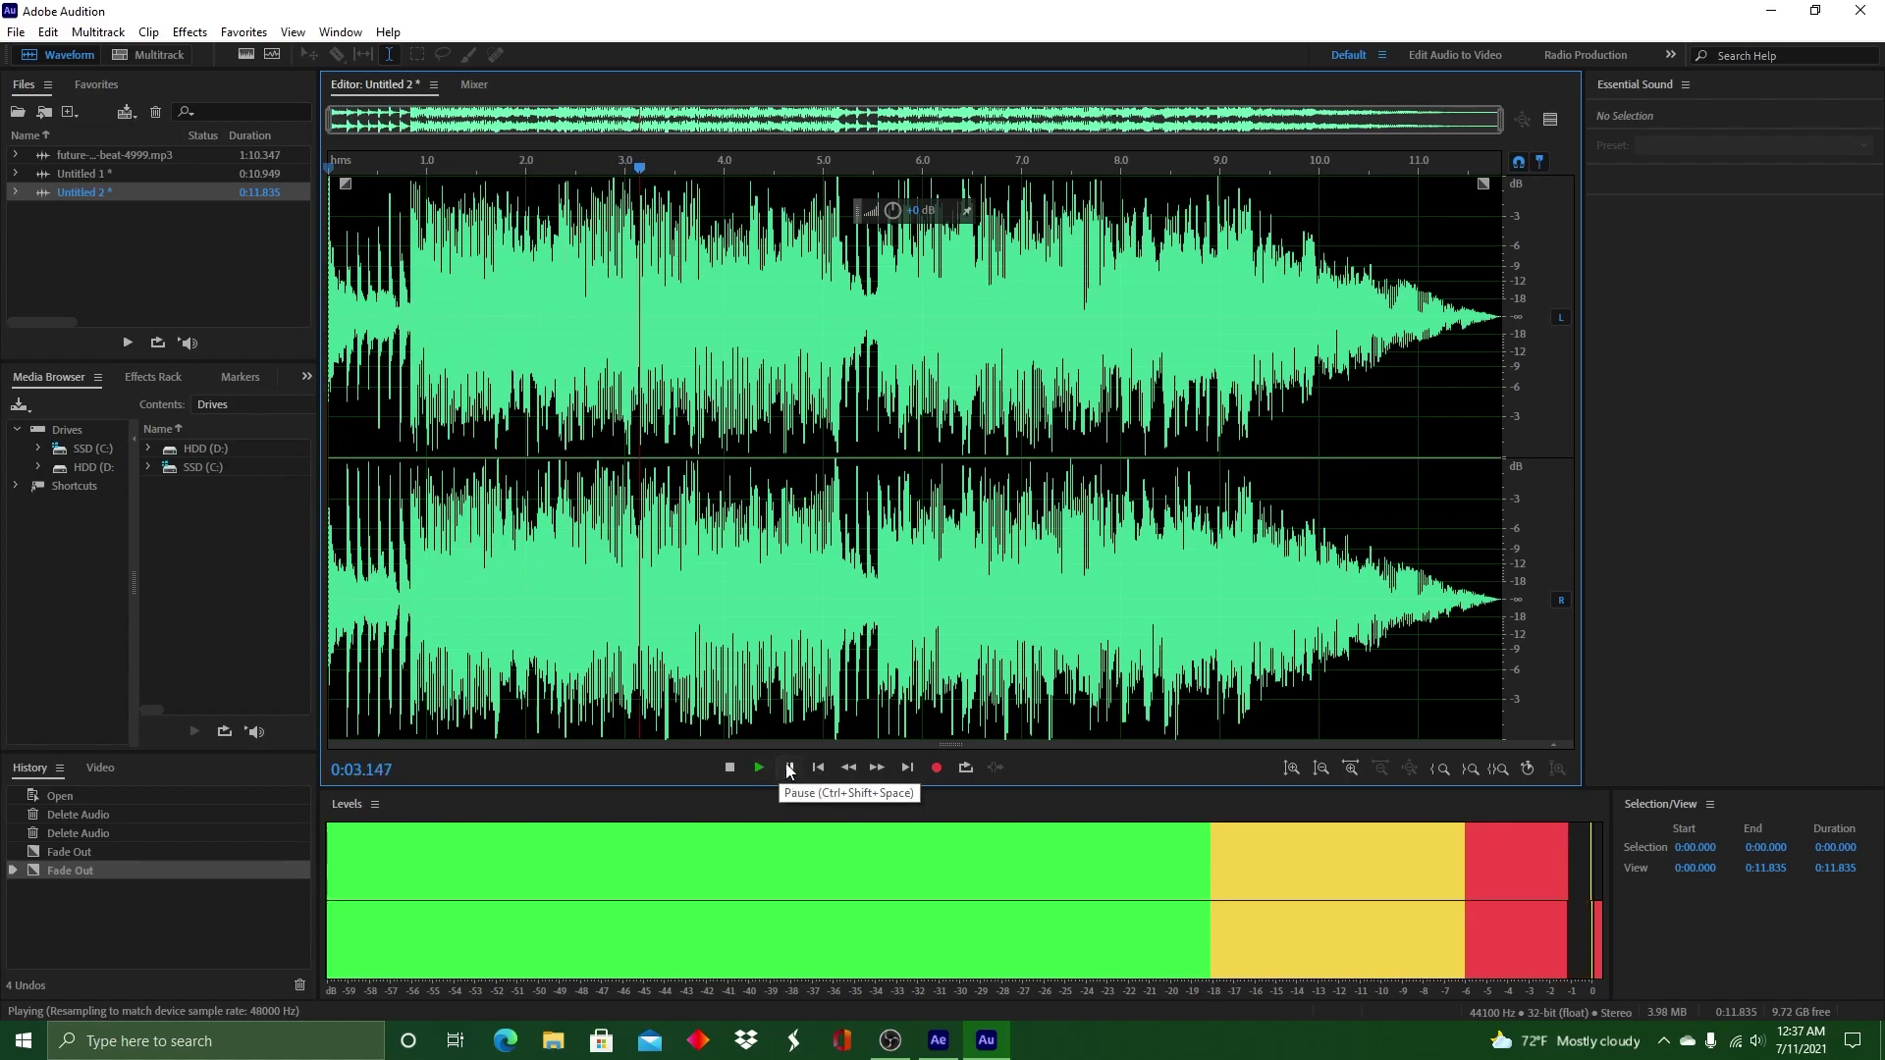
Lower the whole clip's volume in three passes, playing it back between the adjustments
key("End")
left_click_drag(913, 212, 889, 212)
left_click(374, 285)
key("Home")
left_click(758, 768)
left_click_drag(537, 172, 328, 172)
left_click_drag(895, 212, 868, 209)
left_click_drag(483, 168, 321, 173)
left_click(761, 768)
left_click_drag(898, 214, 868, 211)
left_click(759, 769)
left_click(787, 771)
left_click_drag(455, 170, 422, 175)
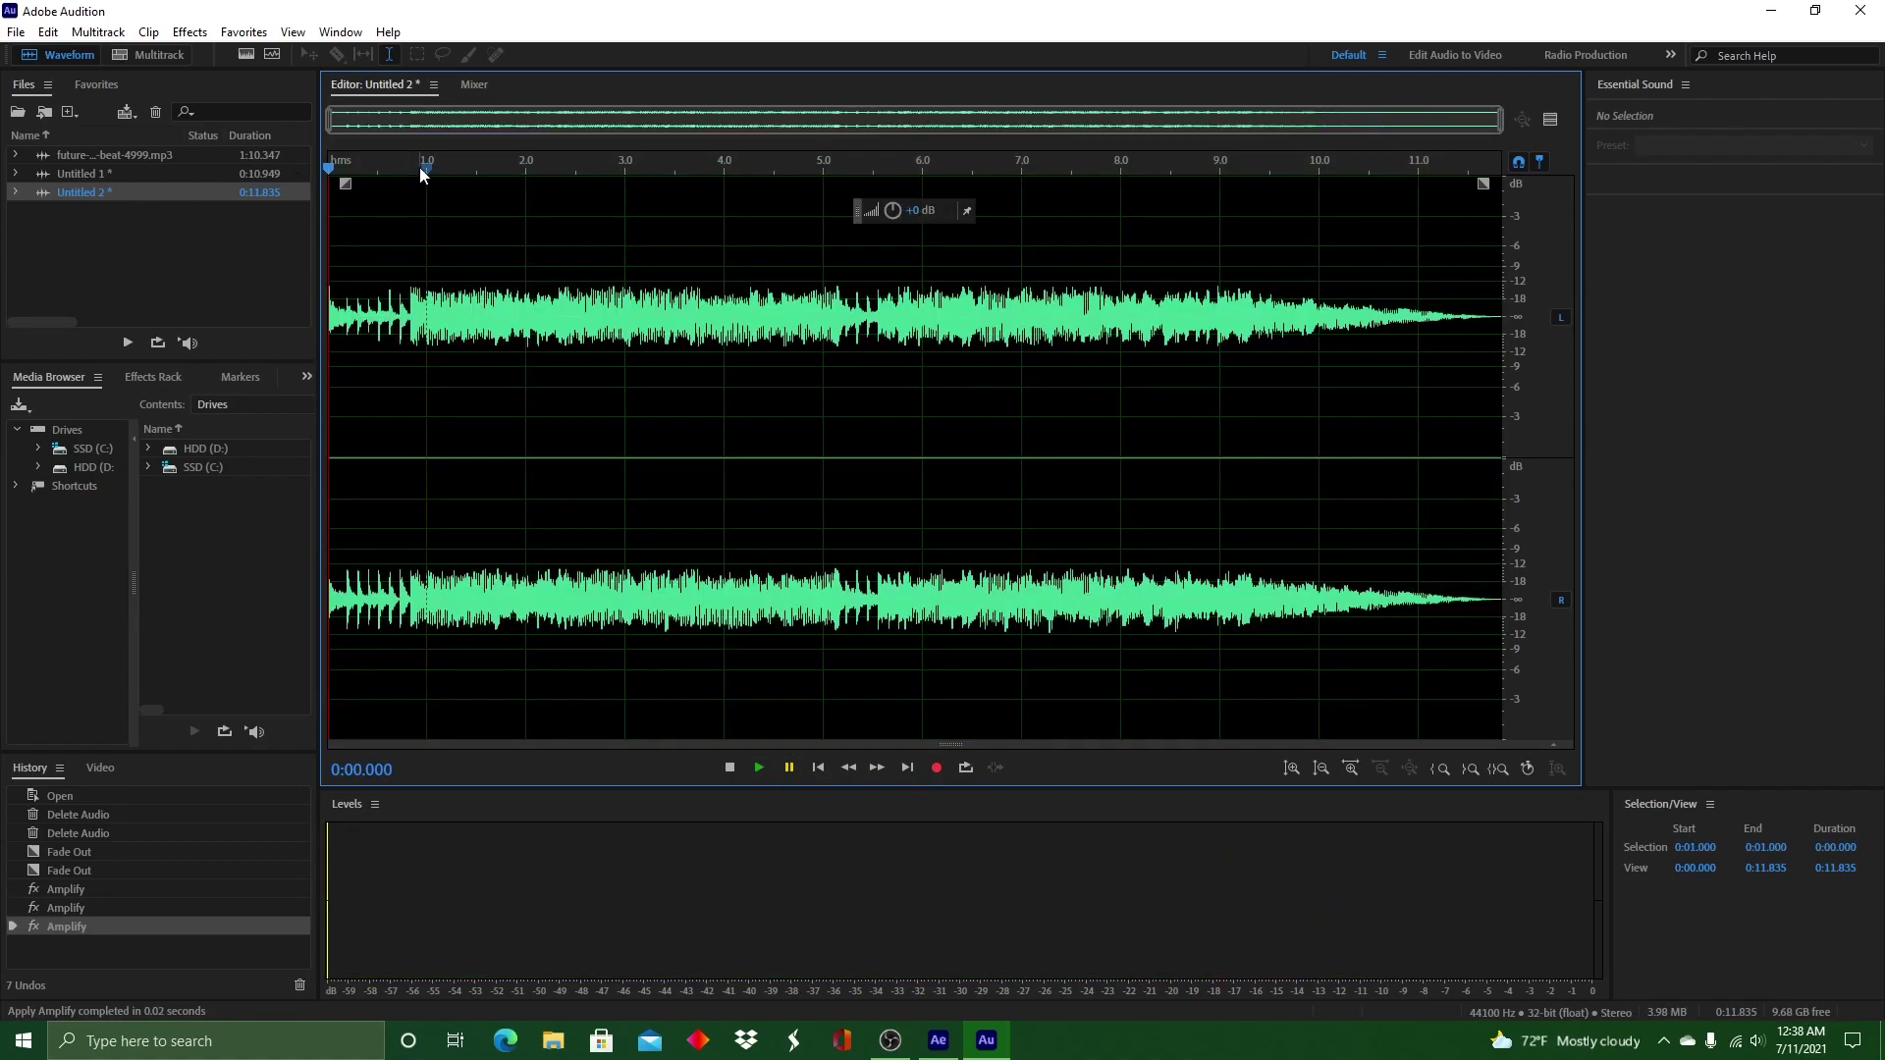
Reduce the clip's volume further in two more passes and check the playback
mouse_move(894, 212)
left_mouse_down()
mouse_move(872, 211)
mouse_move(892, 231)
left_mouse_up()
left_click(421, 172)
left_click(760, 770)
left_click(788, 771)
left_click(819, 768)
left_click(389, 176)
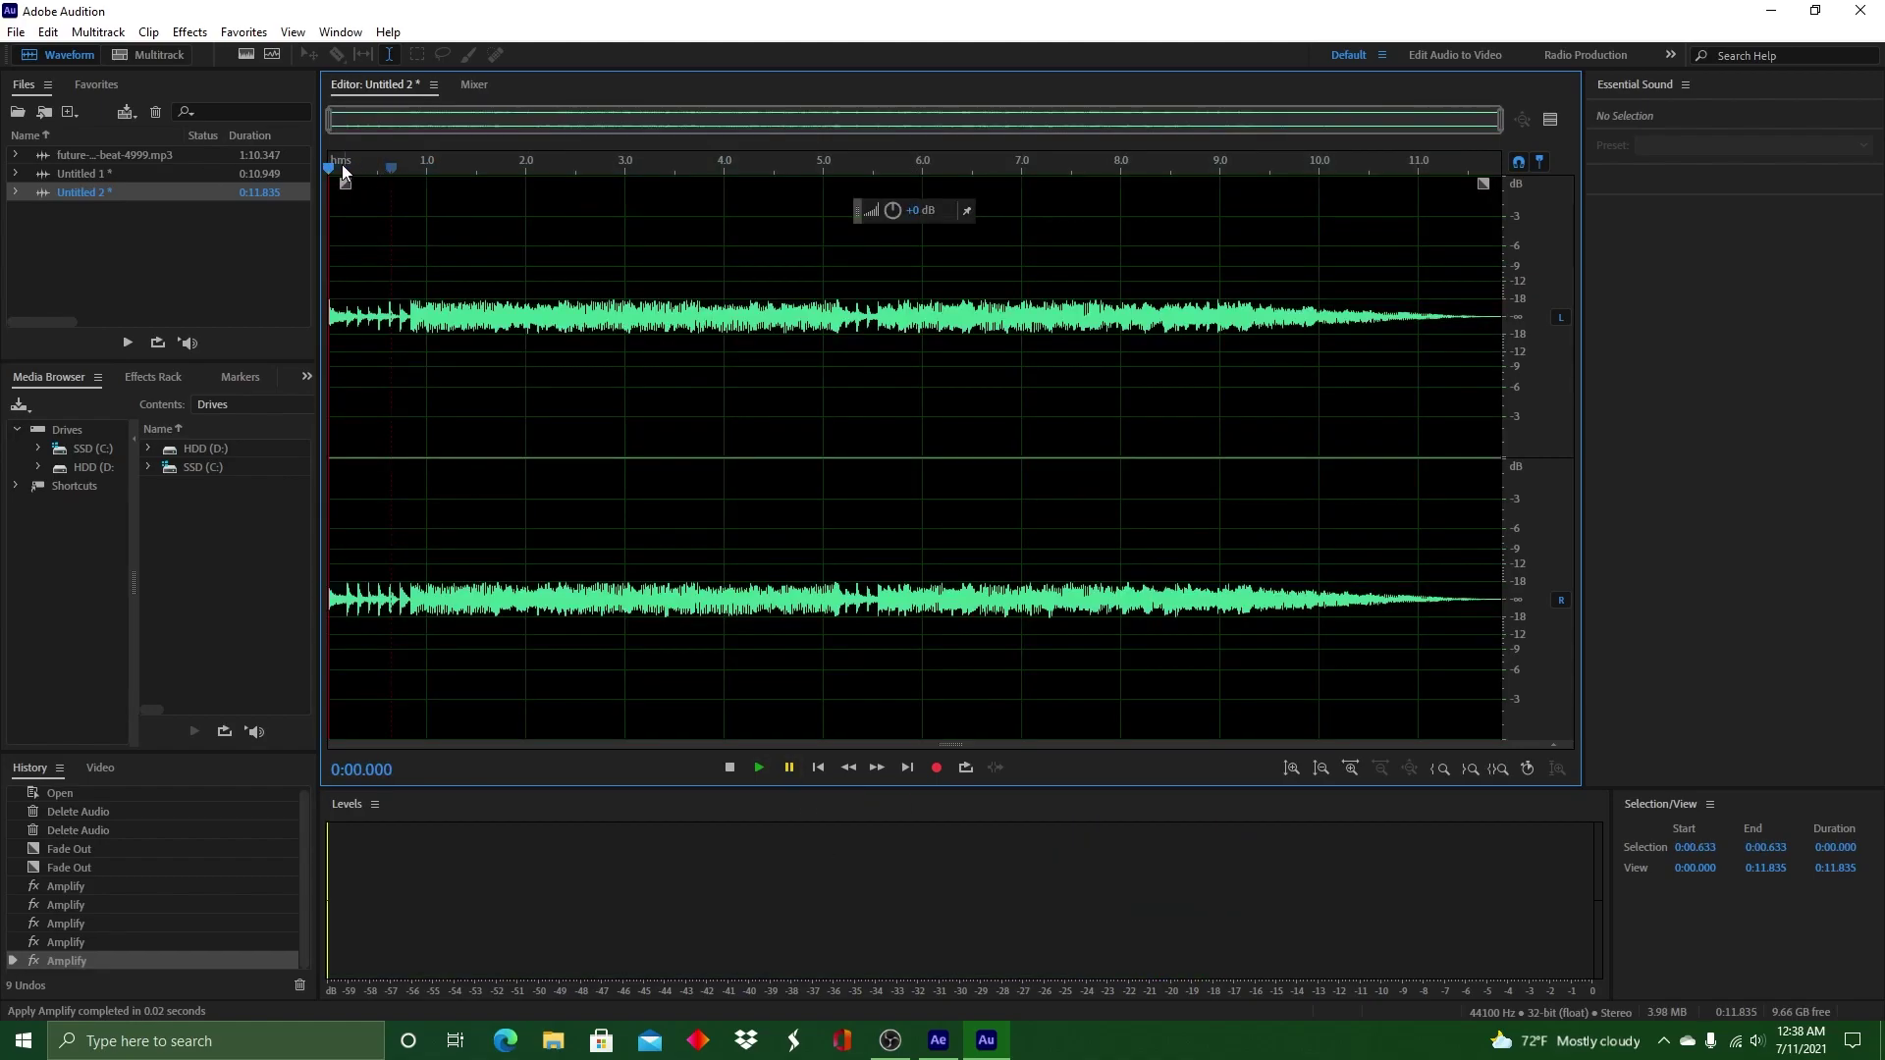
left_click(749, 767)
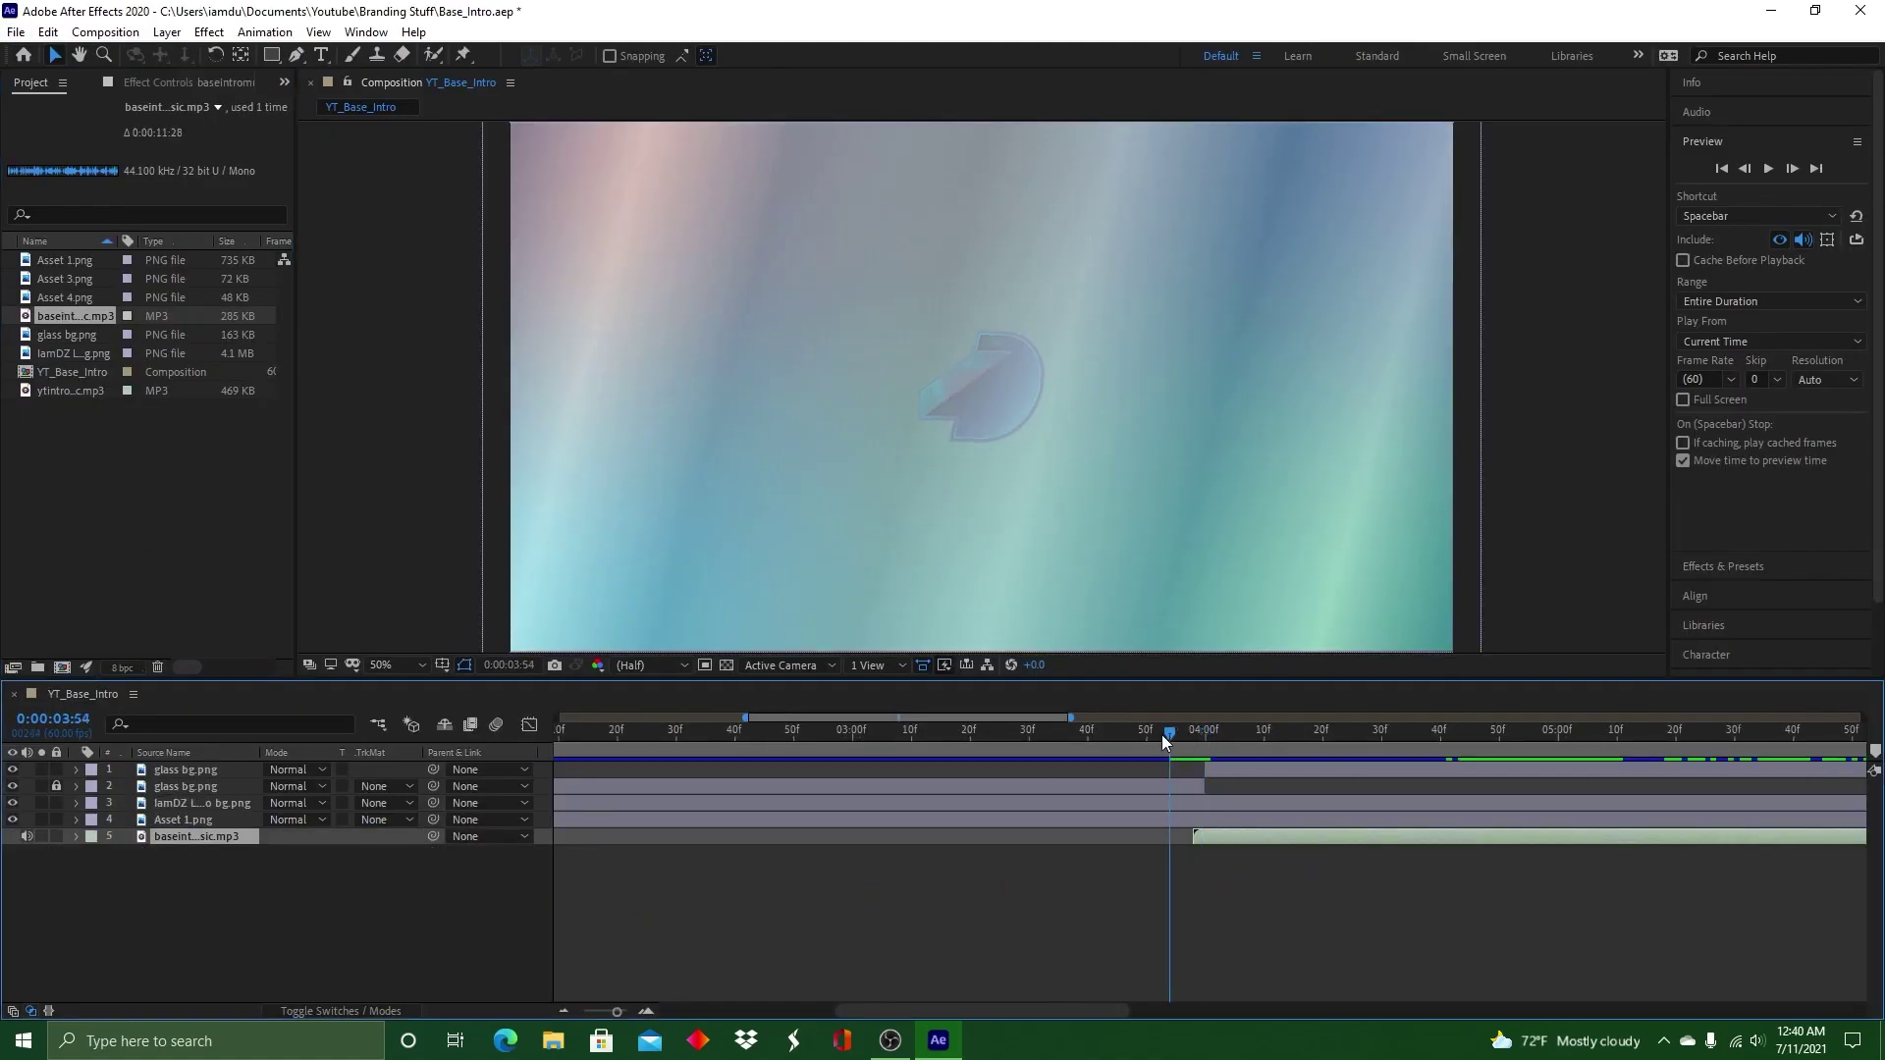
Preview the shatter with the intro music and move the music layer earlier to start at about 0:00:03:26
left_click_drag(1184, 734, 1106, 736)
left_click(1768, 168)
left_click(1767, 168)
left_click_drag(1490, 733, 1069, 745)
left_click_drag(1248, 840, 1061, 840)
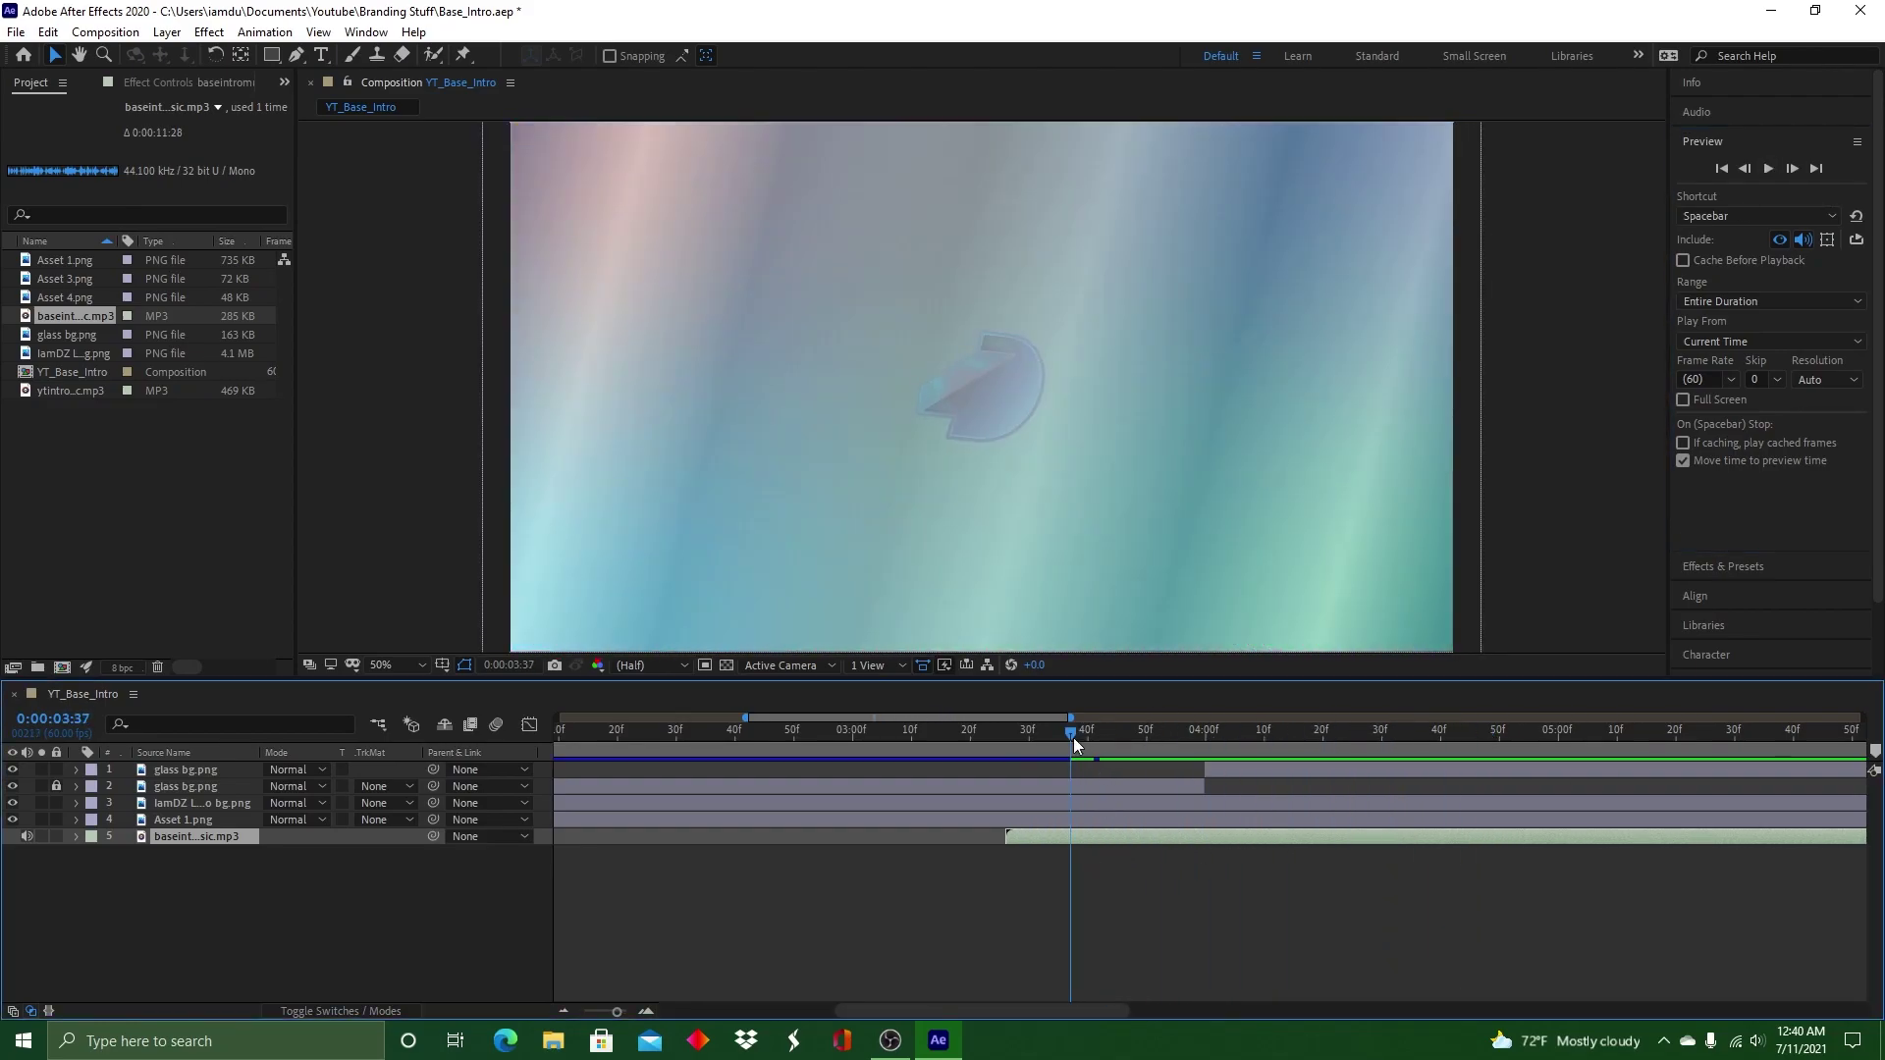
Preview the timing again and move the intro music layer to start at about 0:00:03:20
left_click(529, 840)
left_click(399, 891)
left_click_drag(1070, 734, 882, 746)
left_click(1768, 169)
left_click(1768, 169)
left_click_drag(1352, 844, 1311, 848)
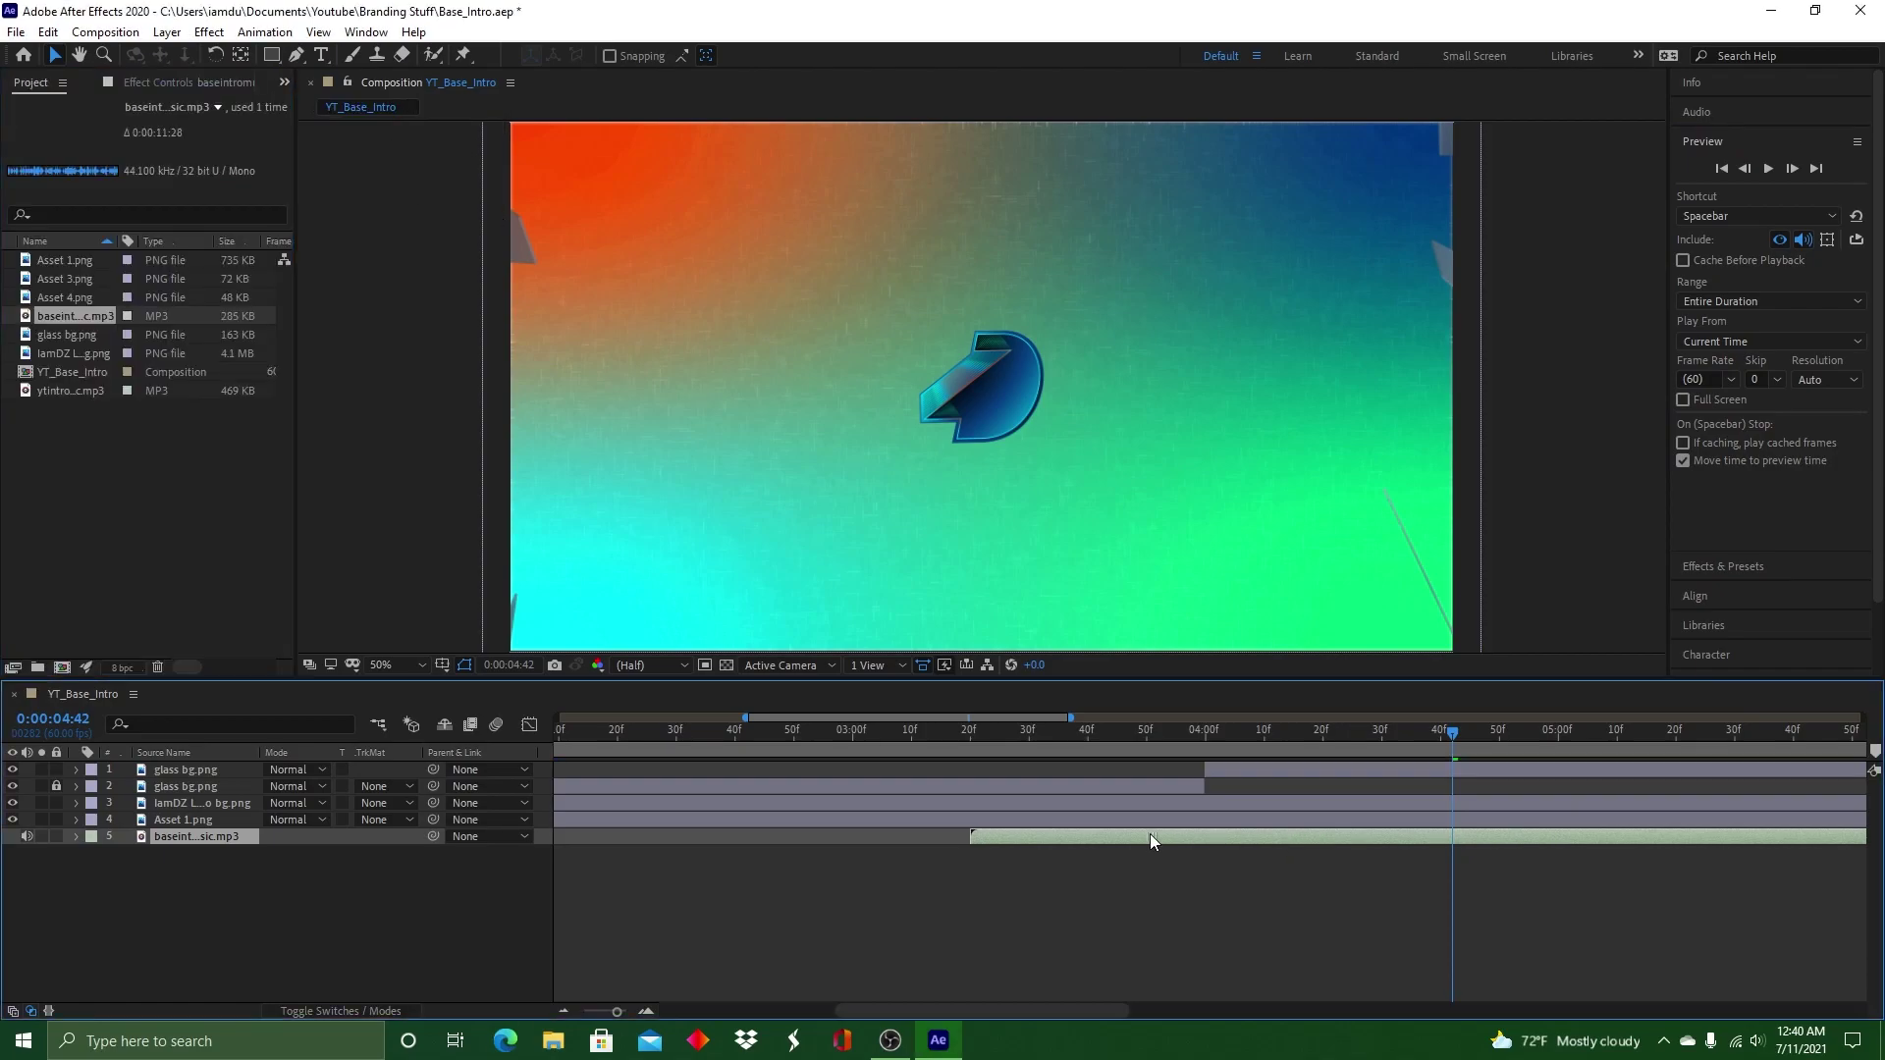
Fine-tune the intro music layer to start at about 0:00:03:15, previewing its sync with the shatter
left_click(670, 731)
left_click(1768, 168)
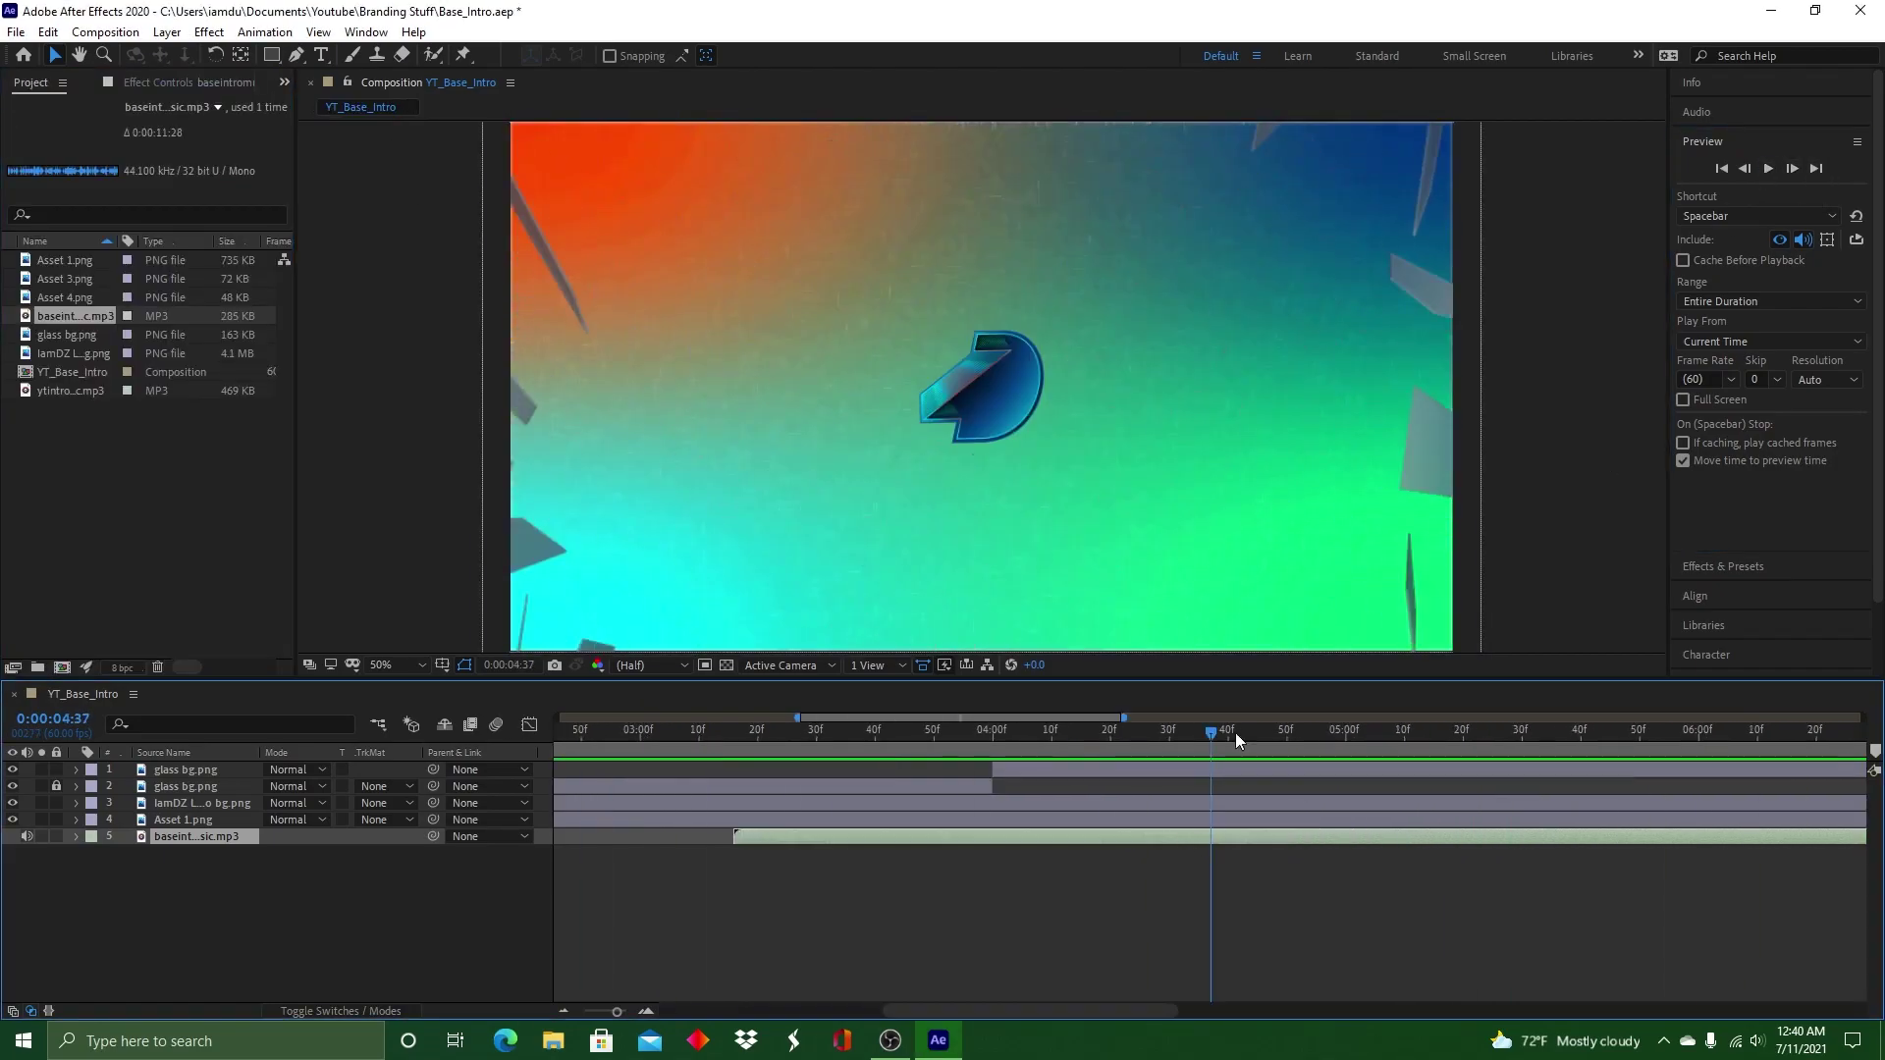
left_click(1017, 730)
left_click(734, 726)
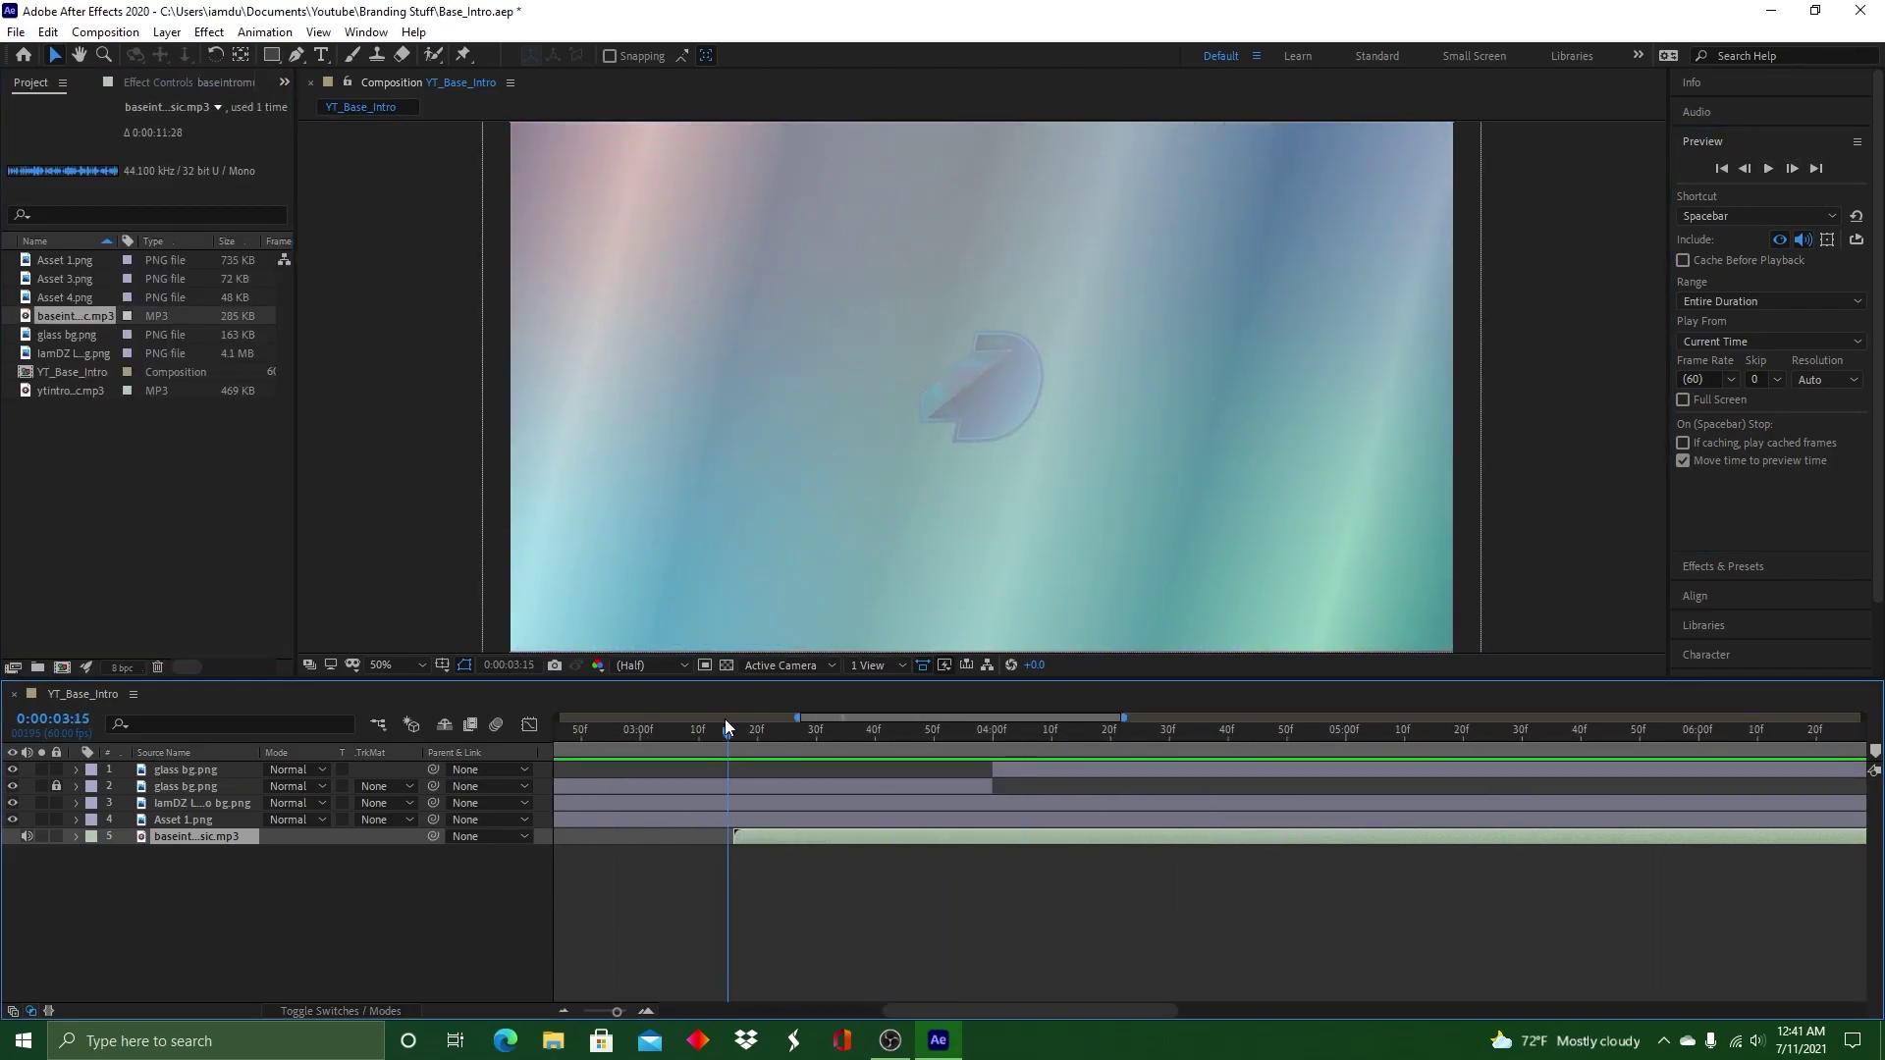
left_click_drag(781, 839, 775, 839)
left_click_drag(717, 732, 703, 732)
left_click(1765, 173)
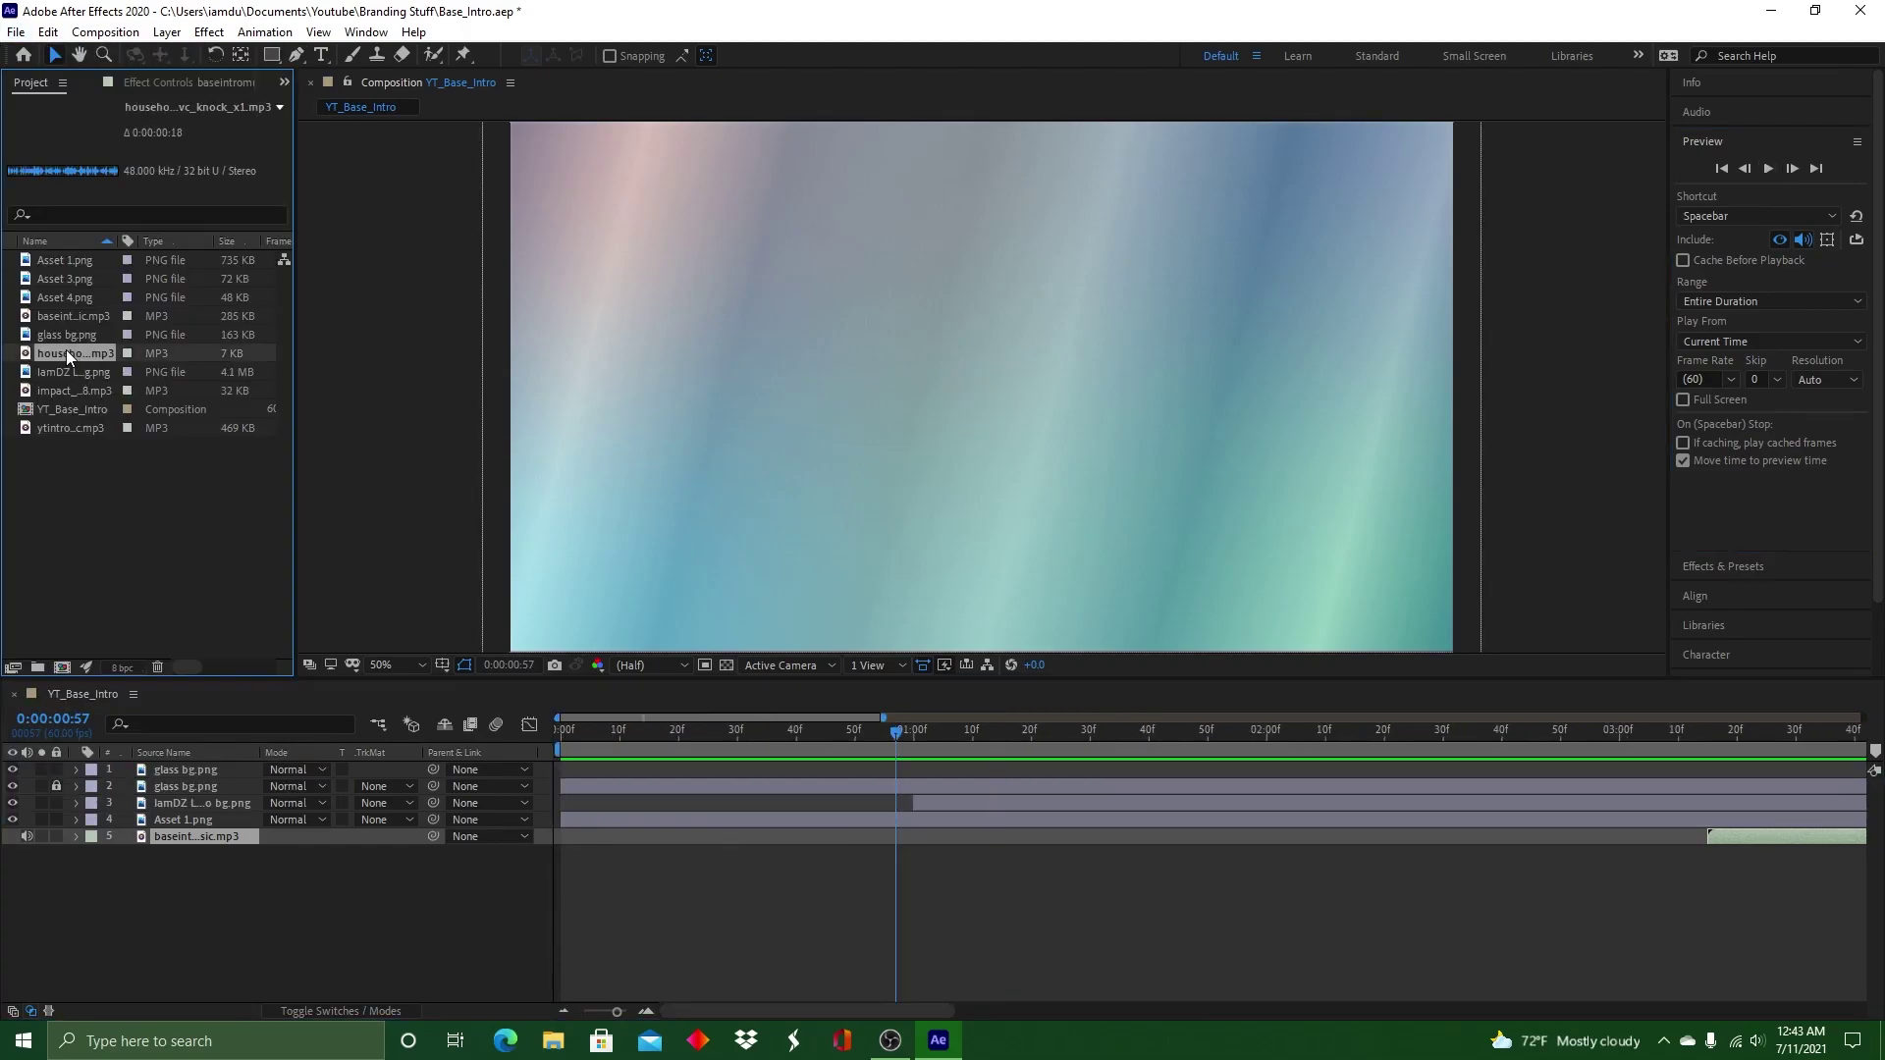
Add the household knock sound below Asset 1.png, move it to start at about 0:00:01:00, and preview it
left_click_drag(74, 354, 746, 836)
left_click_drag(911, 755, 587, 746)
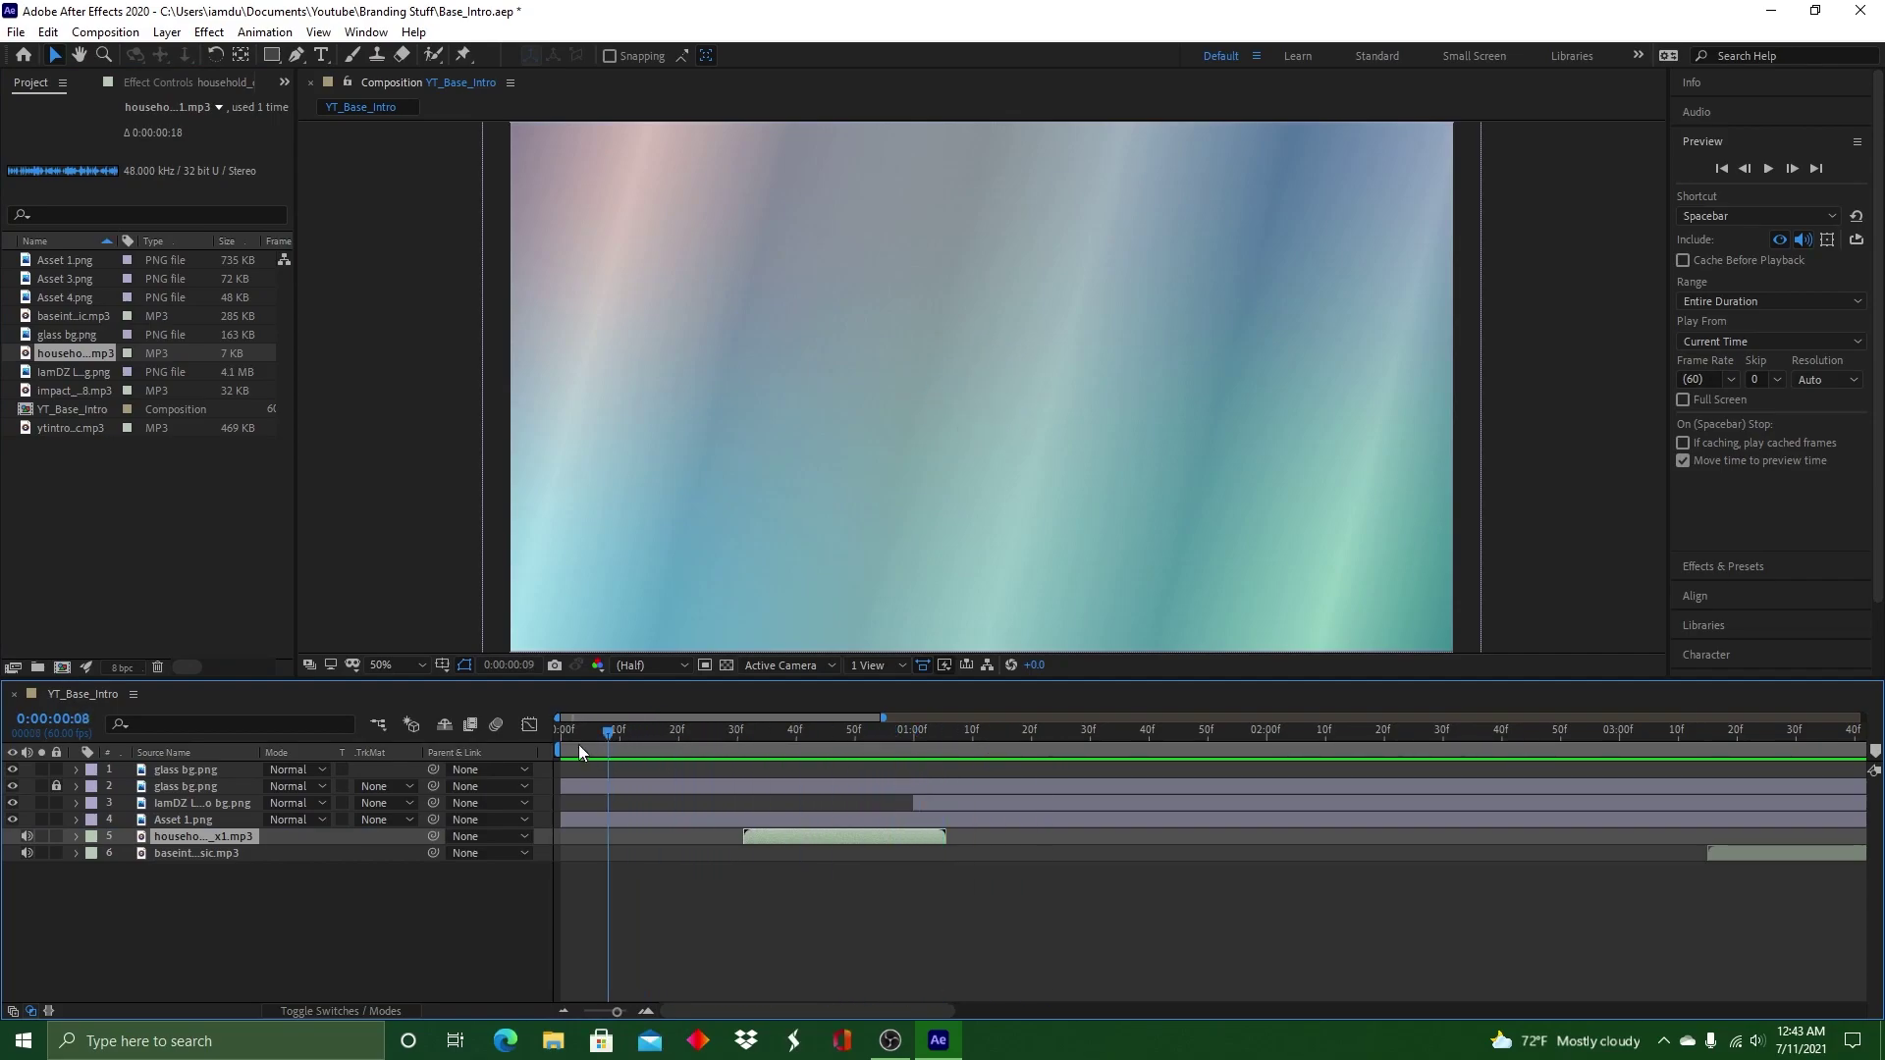
left_click(1768, 168)
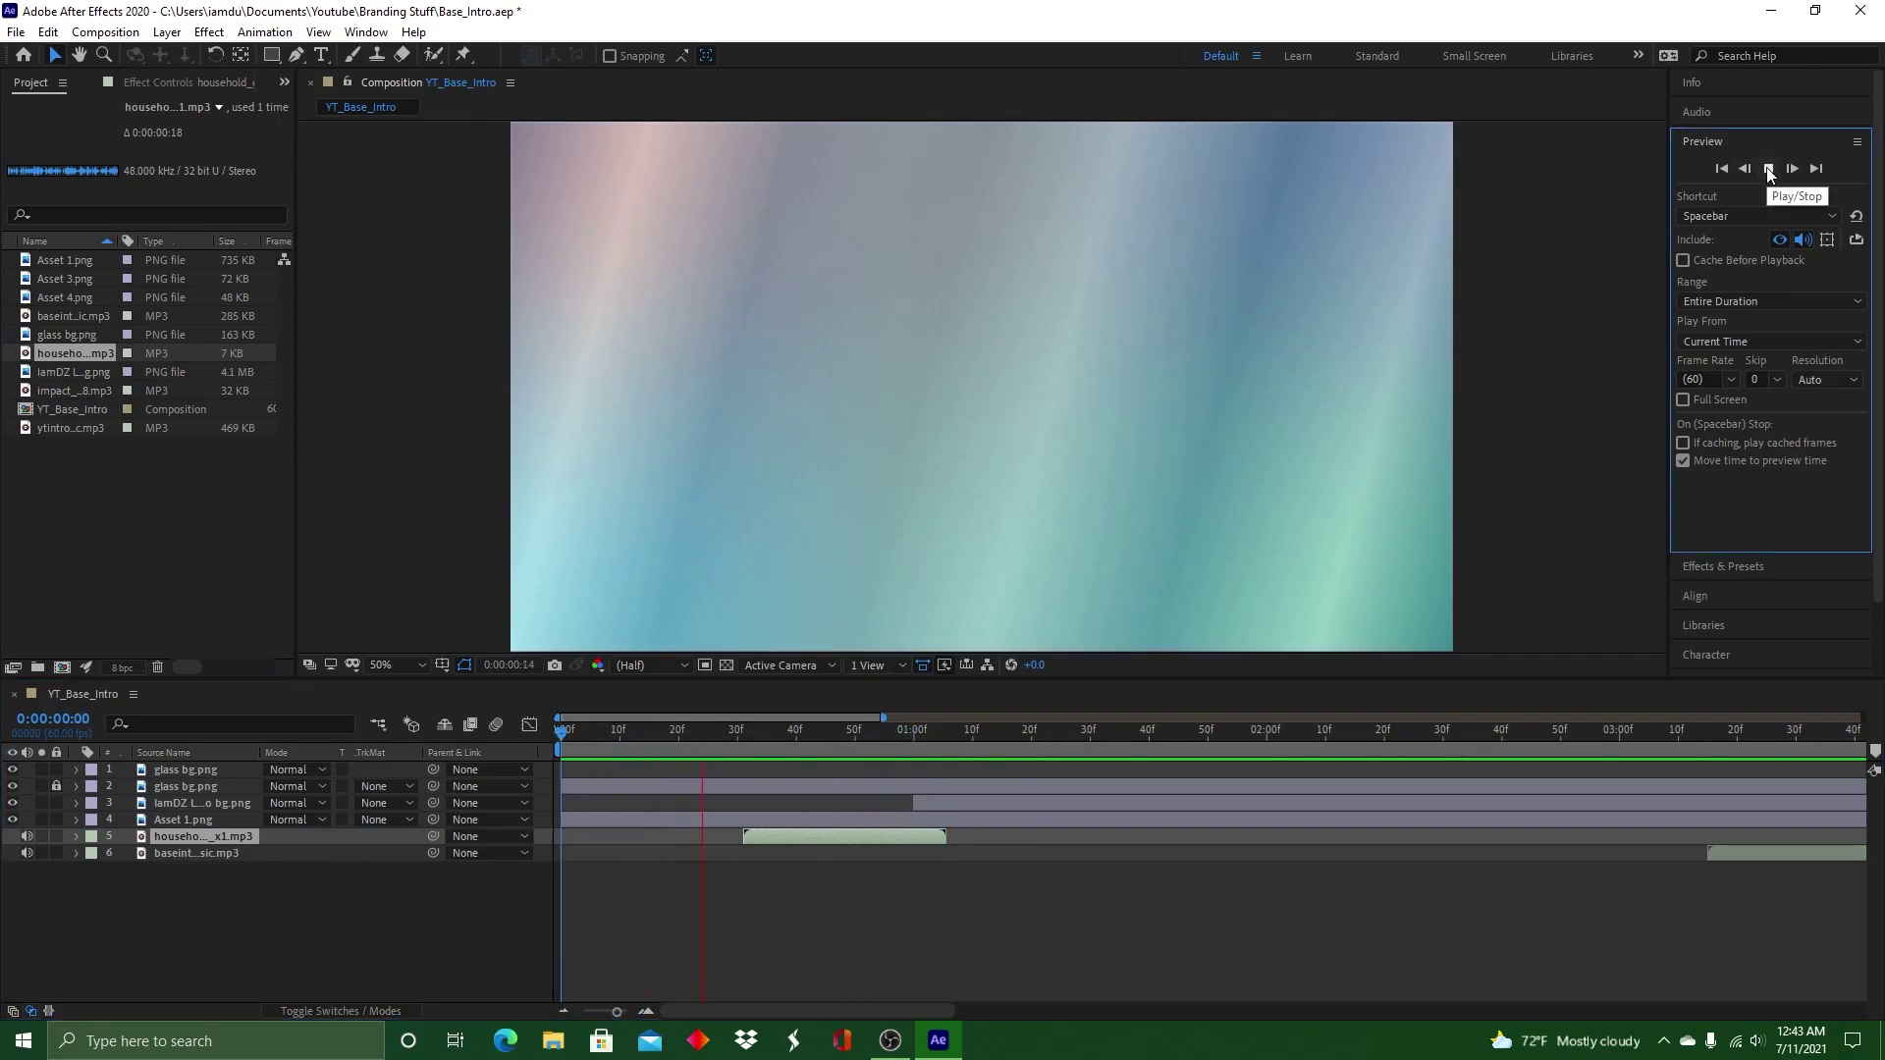
left_click_drag(826, 836, 998, 836)
left_click_drag(960, 736, 825, 739)
left_click(1768, 169)
Trim the end of the knock sound to about 0:00:01:21 and return to 0:00:01:01 after previewing
left_click_drag(1184, 748, 1009, 751)
left_click_drag(1121, 836, 1036, 836)
key("space")
left_click_drag(1199, 734, 920, 736)
Add a second knock sound at about 0:00:01:23, trim its end to about 0:00:01:41, and preview both knocks
left_click_drag(67, 354, 1050, 833)
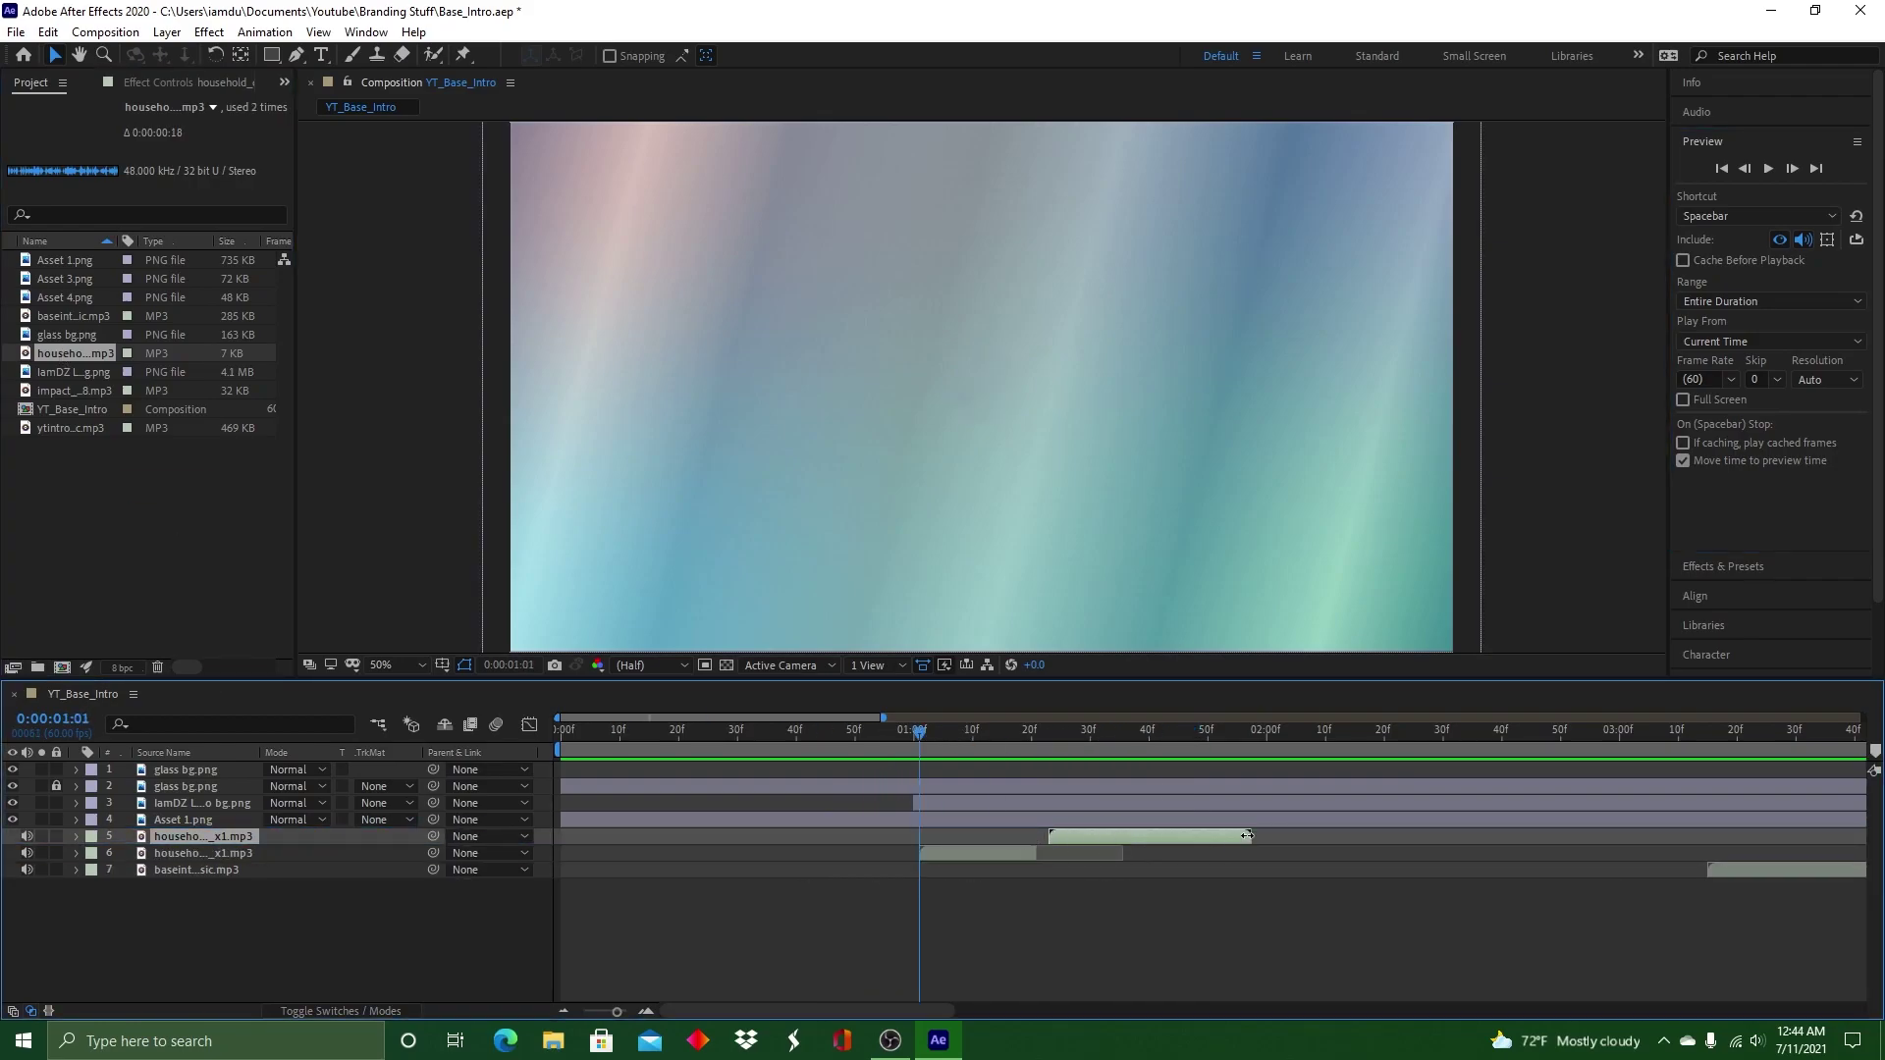
left_click_drag(938, 759, 625, 758)
left_click(1769, 170)
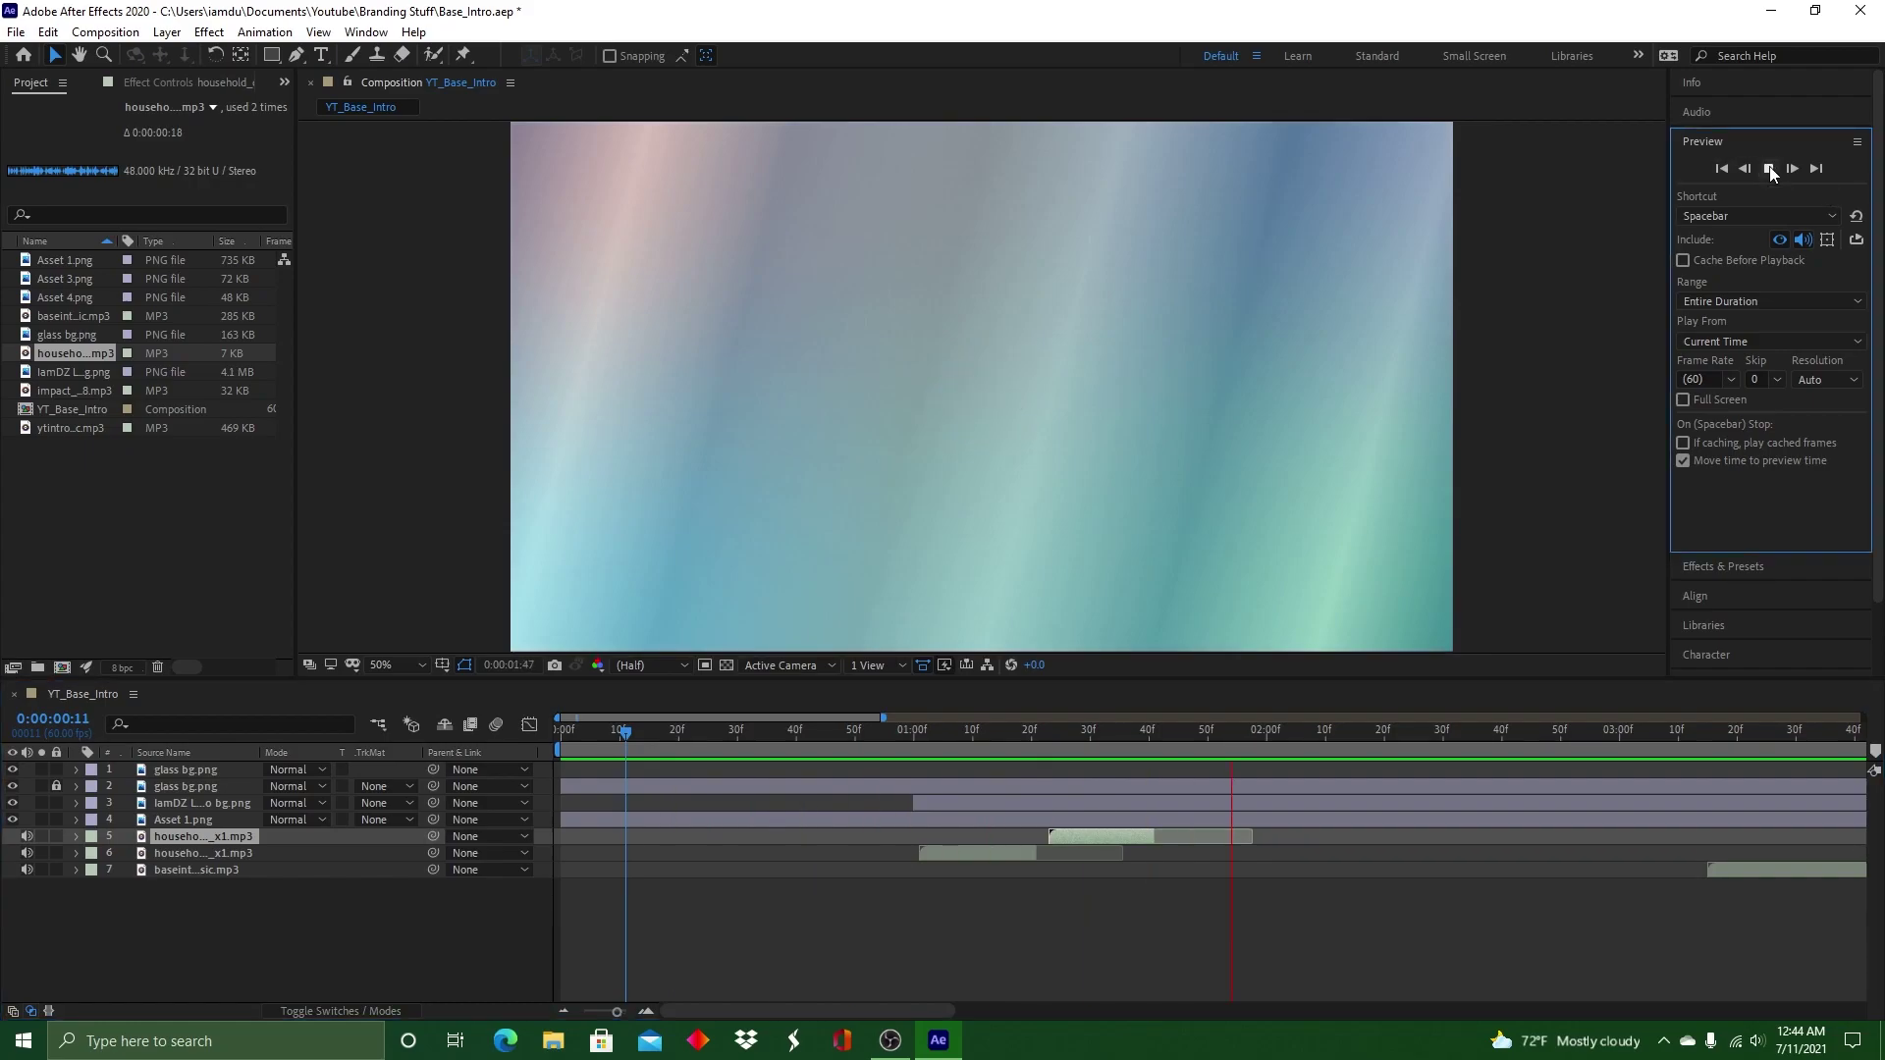
left_click(1769, 170)
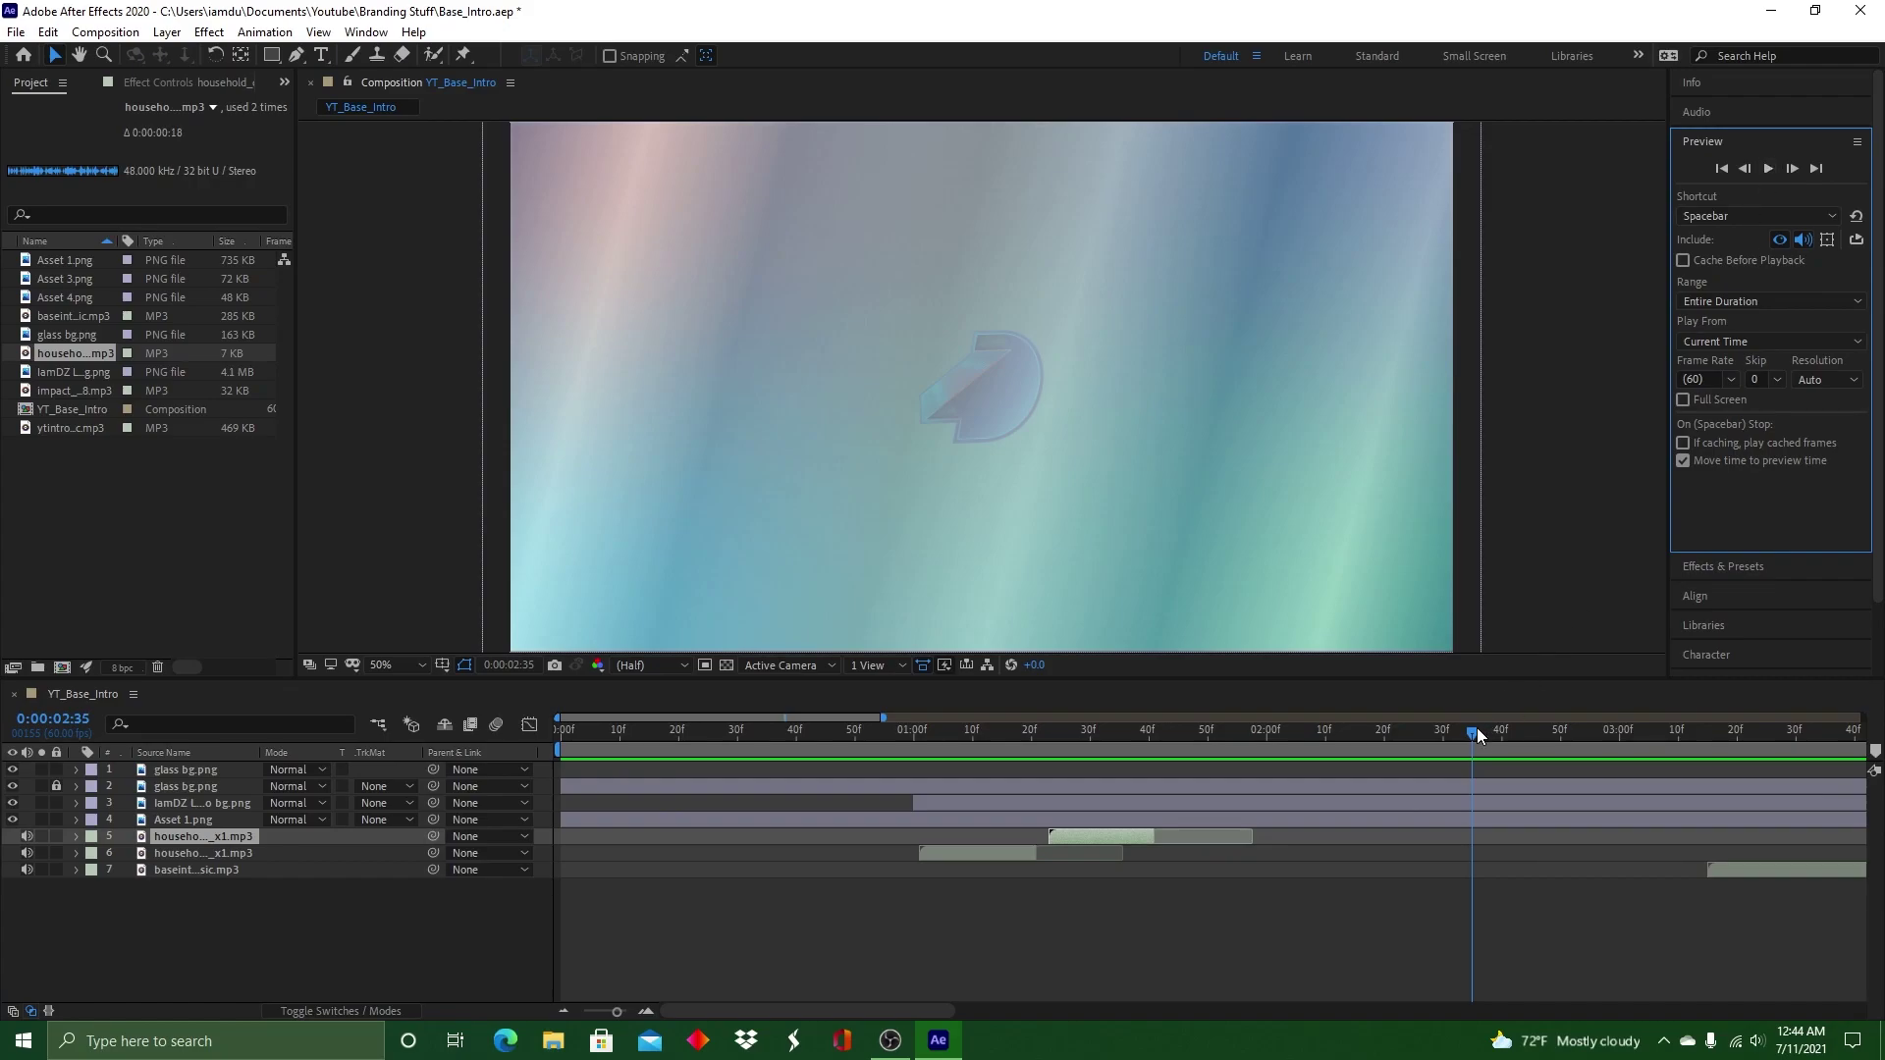
Preview the intro from the beginning and nudge the music layer to start at about 0:00:03:14
left_click_drag(1475, 727, 561, 732)
left_click(1769, 169)
left_click(1770, 170)
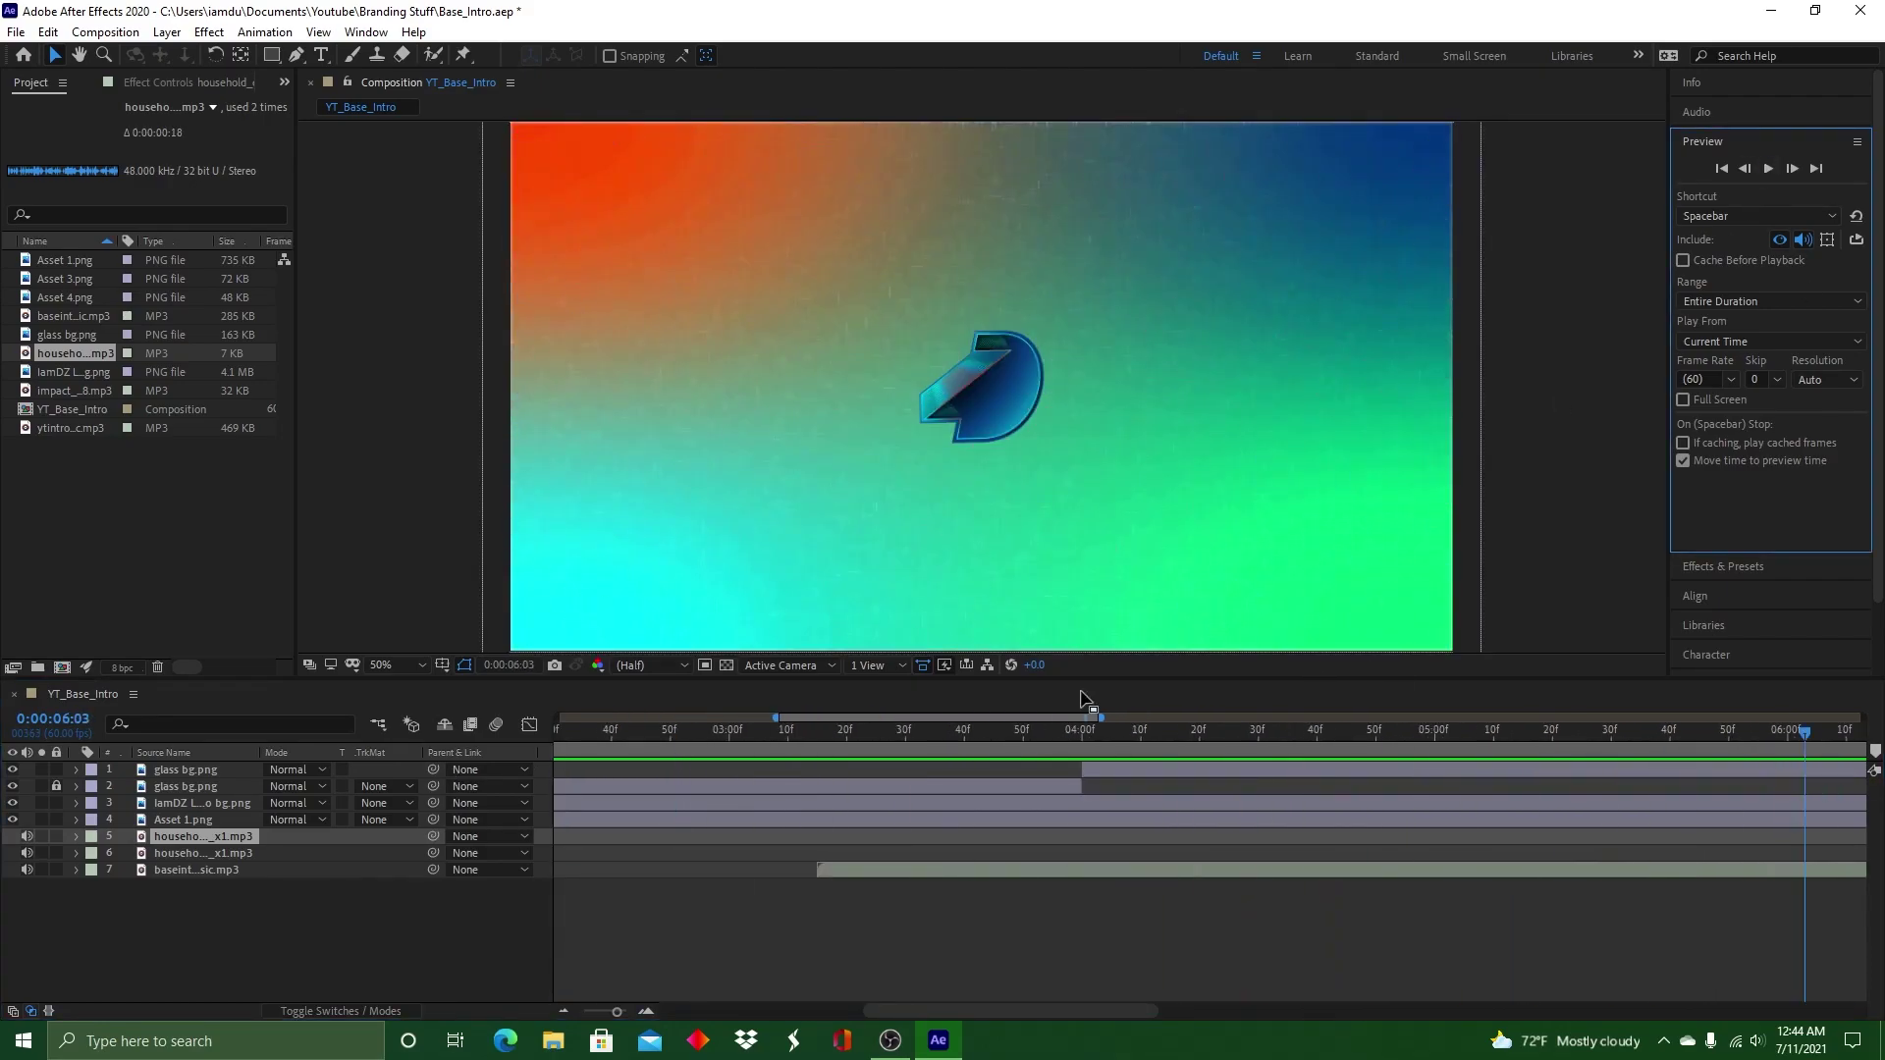
left_click(972, 868)
left_click(1277, 743)
left_click(1769, 169)
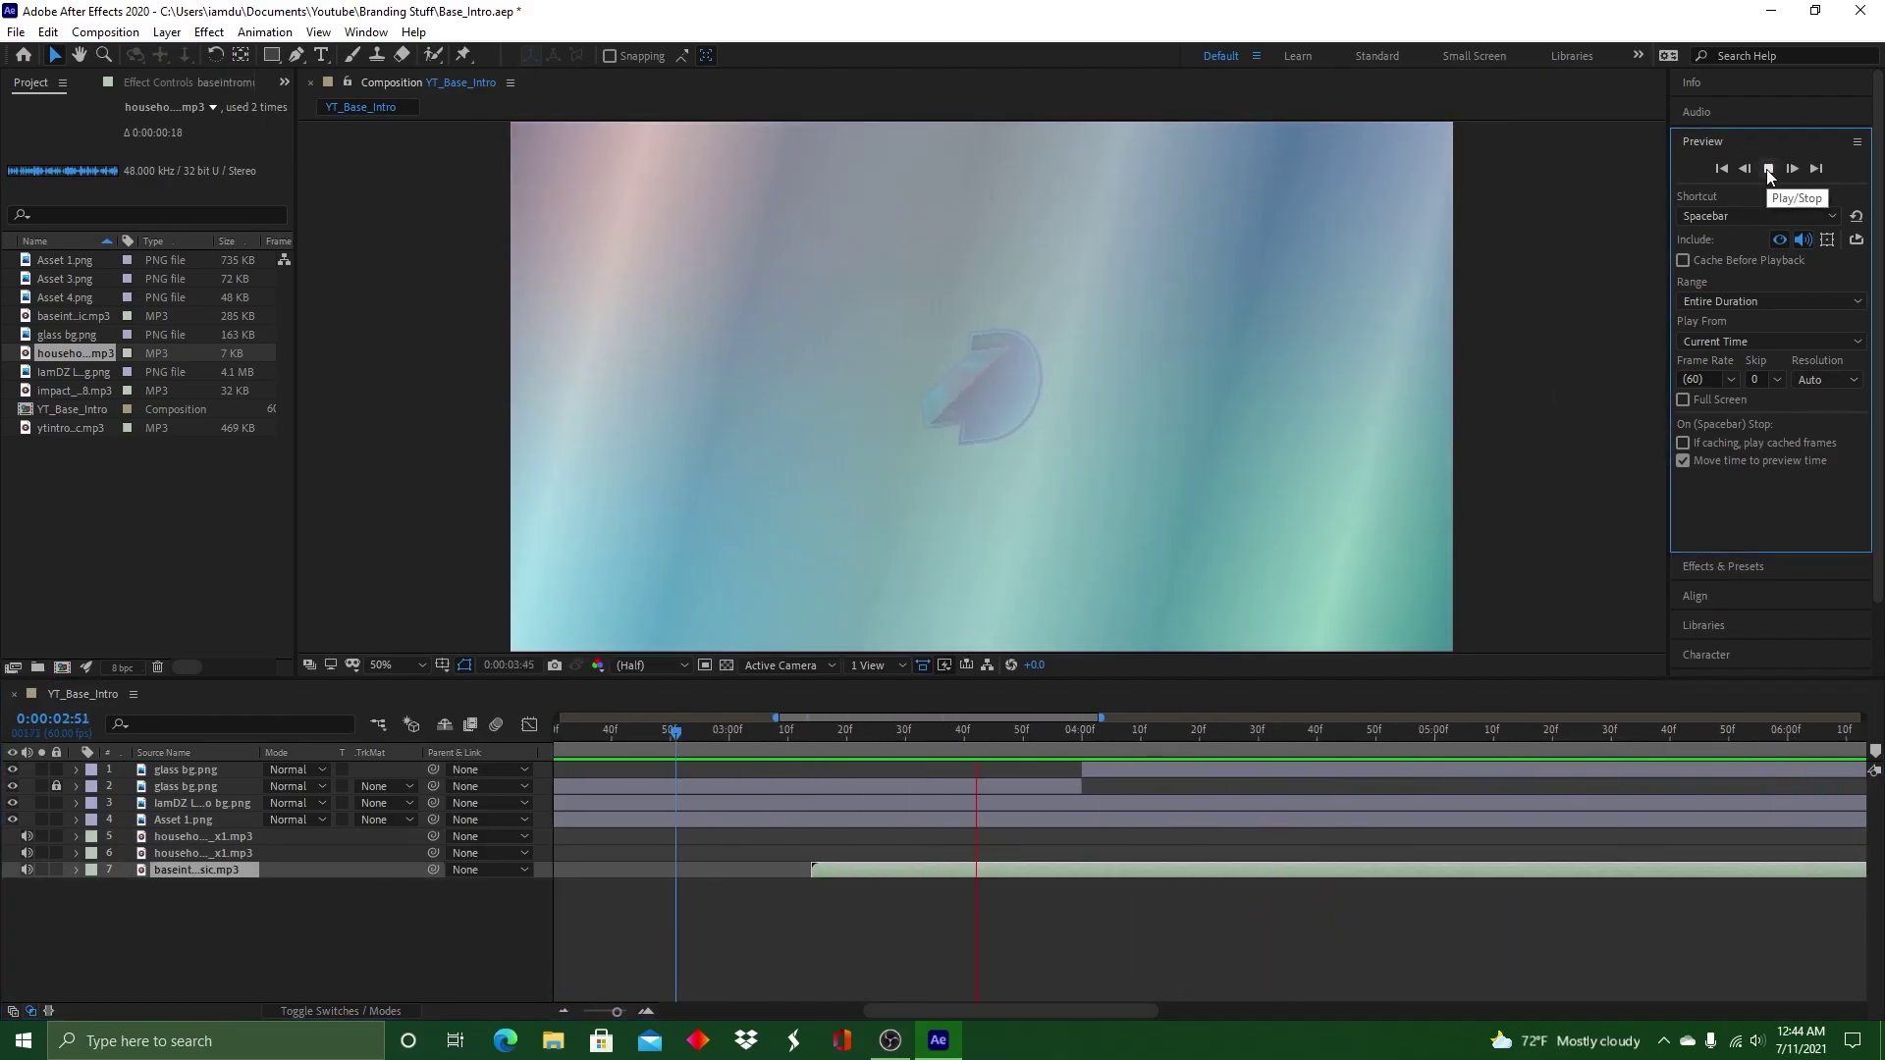
left_click(1769, 169)
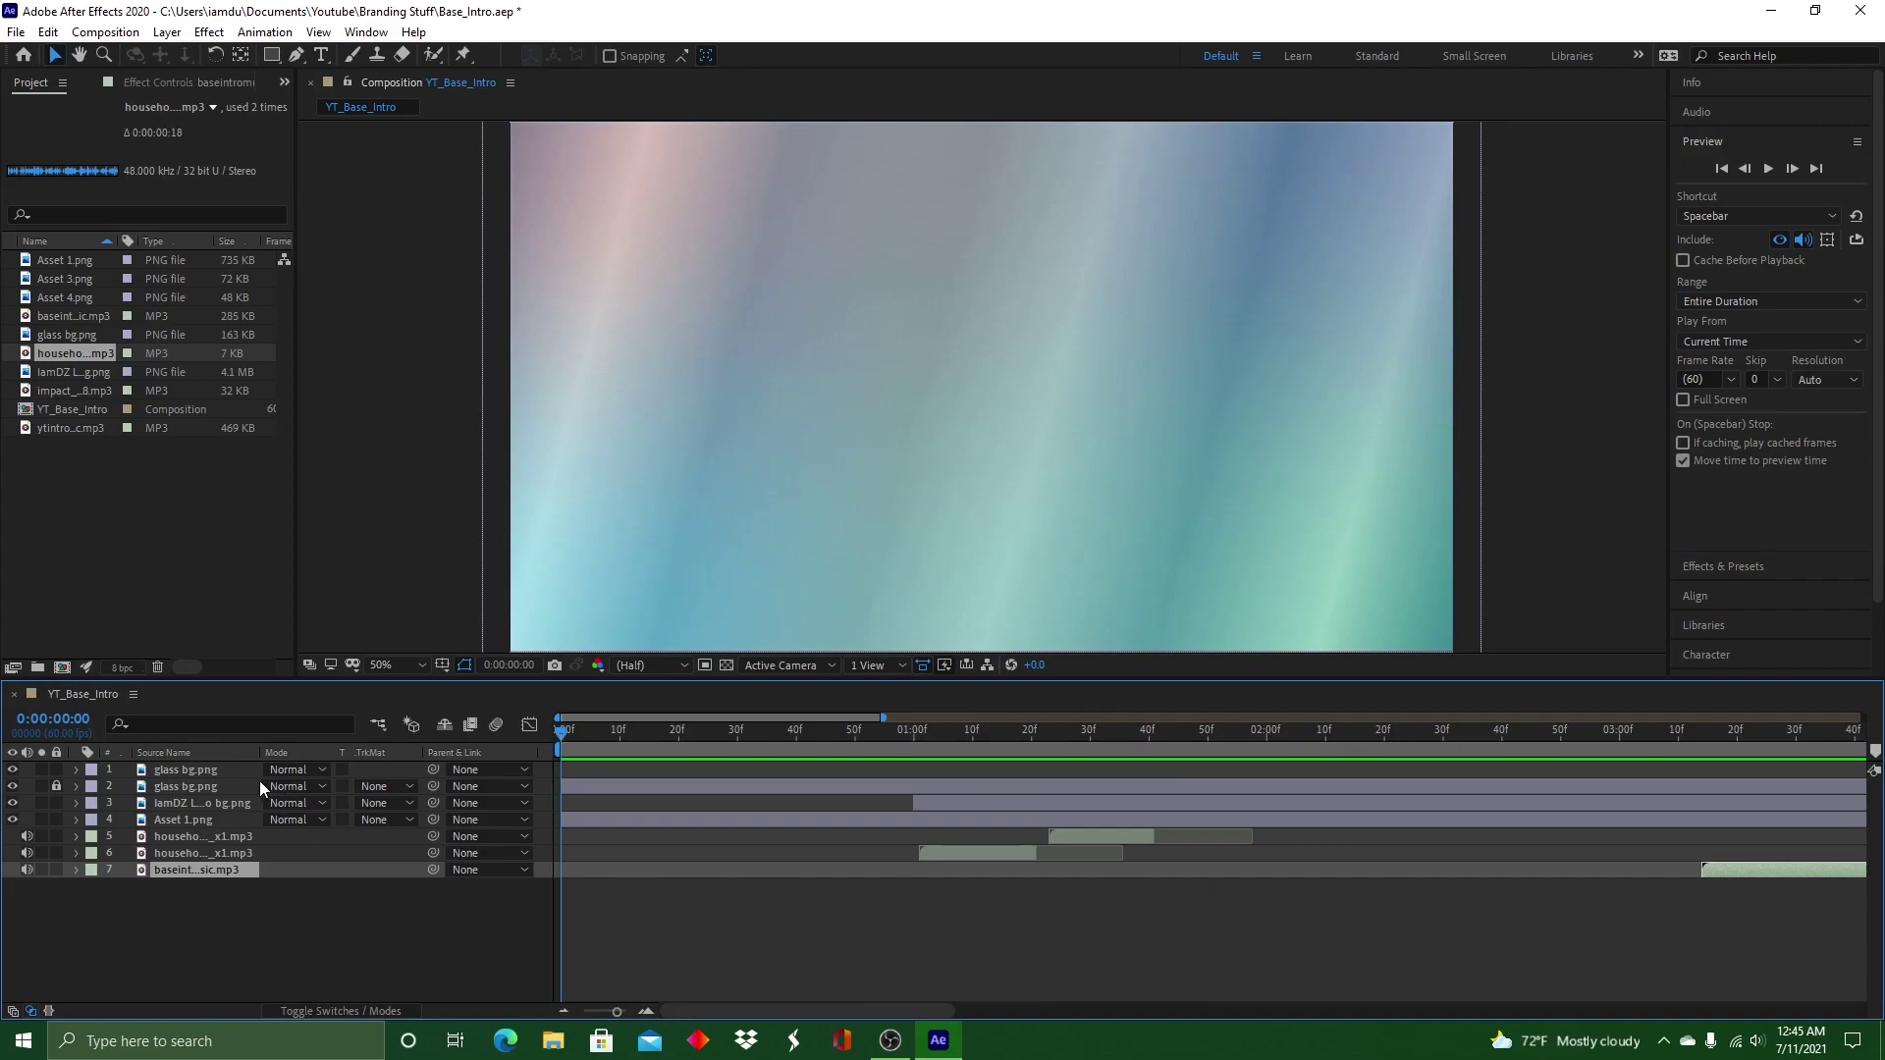
Open the effect controls for the first knock layer and display the available effects
right_click(984, 852)
left_click(812, 230)
left_click(1723, 566)
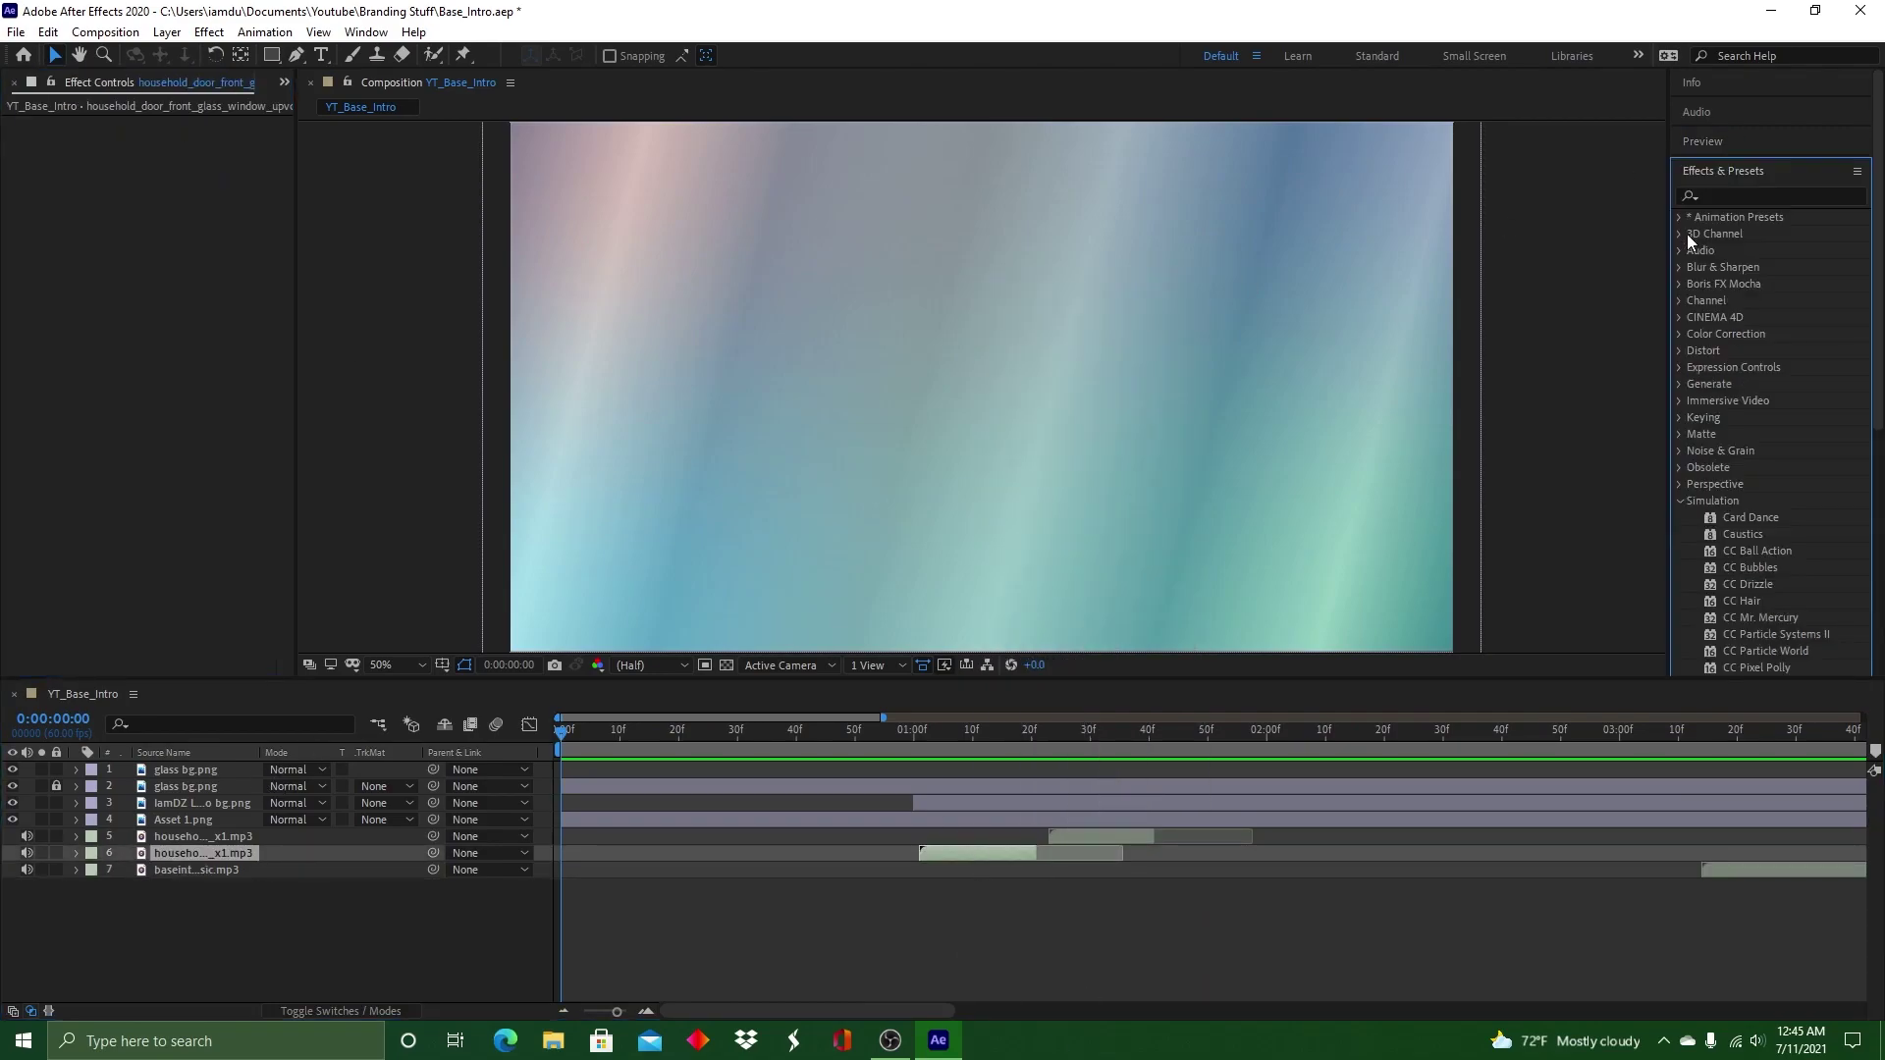
Preview the glass shatter and music from 0:00:03:10, then place the playhead at 0:00:04:30
left_click_drag(746, 1009, 948, 1001)
left_click_drag(1090, 718, 1863, 720)
left_click_drag(766, 718, 558, 721)
mouse_move(879, 733)
left_mouse_down()
mouse_move(909, 734)
mouse_move(876, 742)
left_mouse_up()
left_click_drag(1863, 718, 1295, 718)
left_click_drag(558, 718, 754, 718)
left_click(747, 732)
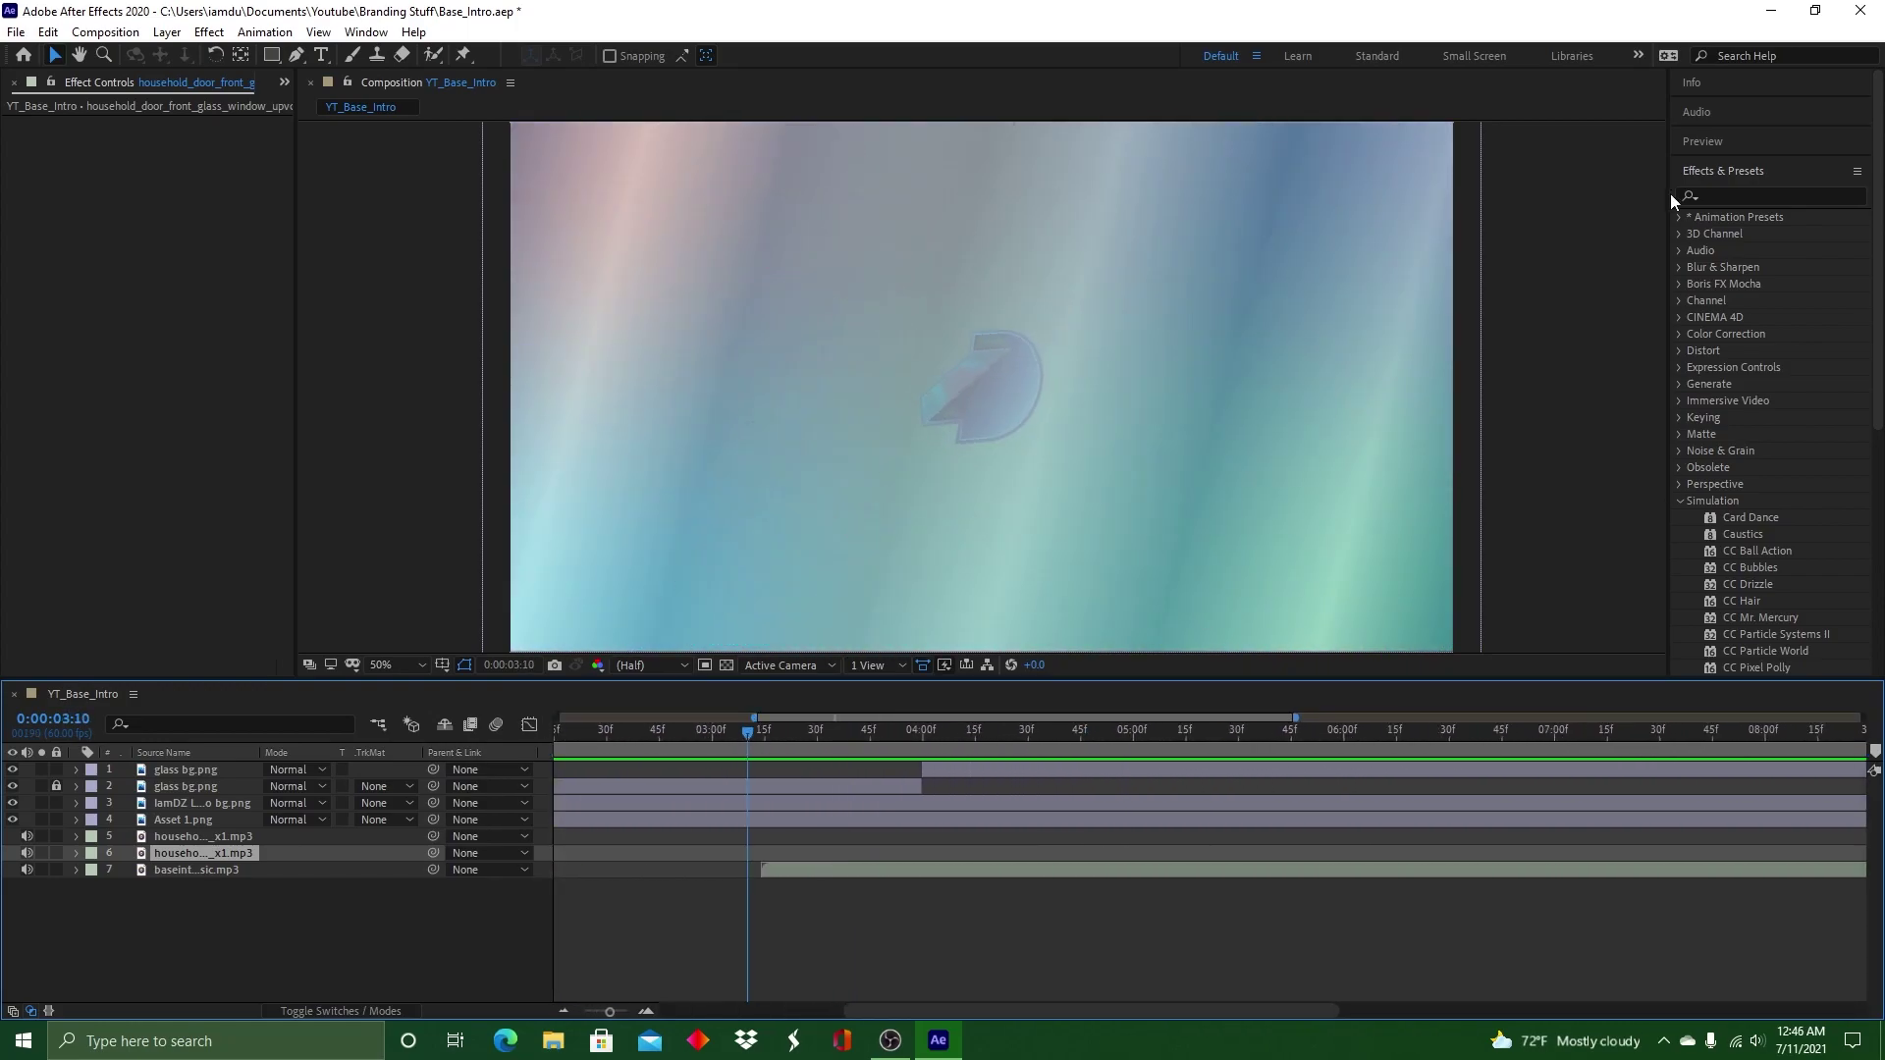
left_click(1702, 141)
left_click(1768, 168)
left_click(1014, 734)
left_click_drag(1014, 737, 1028, 734)
Select the logo layer and adjust its Transform effect's scale keyframes at 0:00:04:30 and 0:00:04:15
left_click(992, 381)
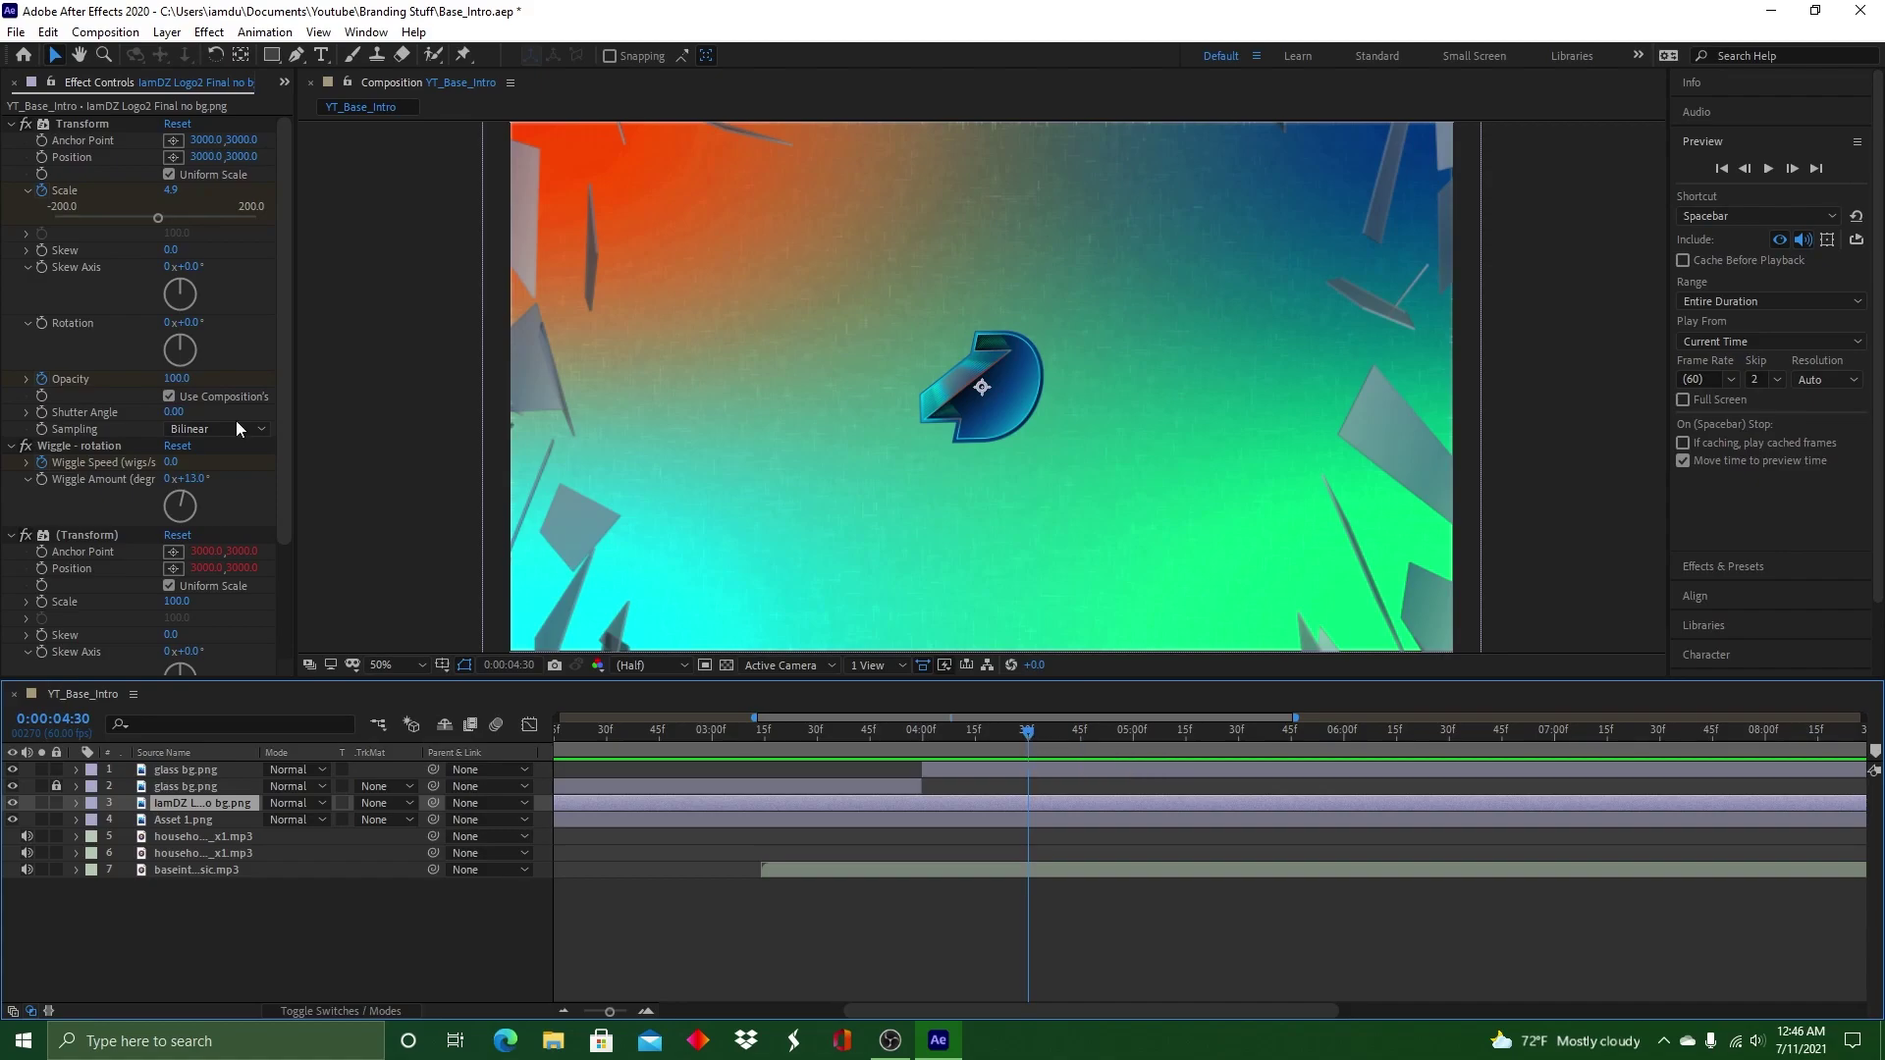
left_click_drag(157, 216, 159, 218)
left_click_drag(1028, 736, 975, 743)
left_click_drag(160, 218, 158, 218)
left_click_drag(975, 735, 1028, 734)
left_click_drag(157, 218, 160, 215)
Increase the logo's scale at 0:00:04:15, undoing the first adjustment and enlarging it again
left_click_drag(1016, 707, 973, 723)
left_click_drag(159, 217, 163, 216)
mouse_move(976, 730)
left_mouse_down()
mouse_move(1029, 726)
mouse_move(921, 729)
mouse_move(1027, 731)
mouse_move(975, 732)
left_mouse_up()
key("ctrl+z")
left_click_drag(158, 218, 164, 216)
Set the logo's scale to 4.9 at 0:00:04:00 and preview its growth through the shatter
left_click_drag(974, 731, 922, 731)
left_click_drag(162, 217, 158, 212)
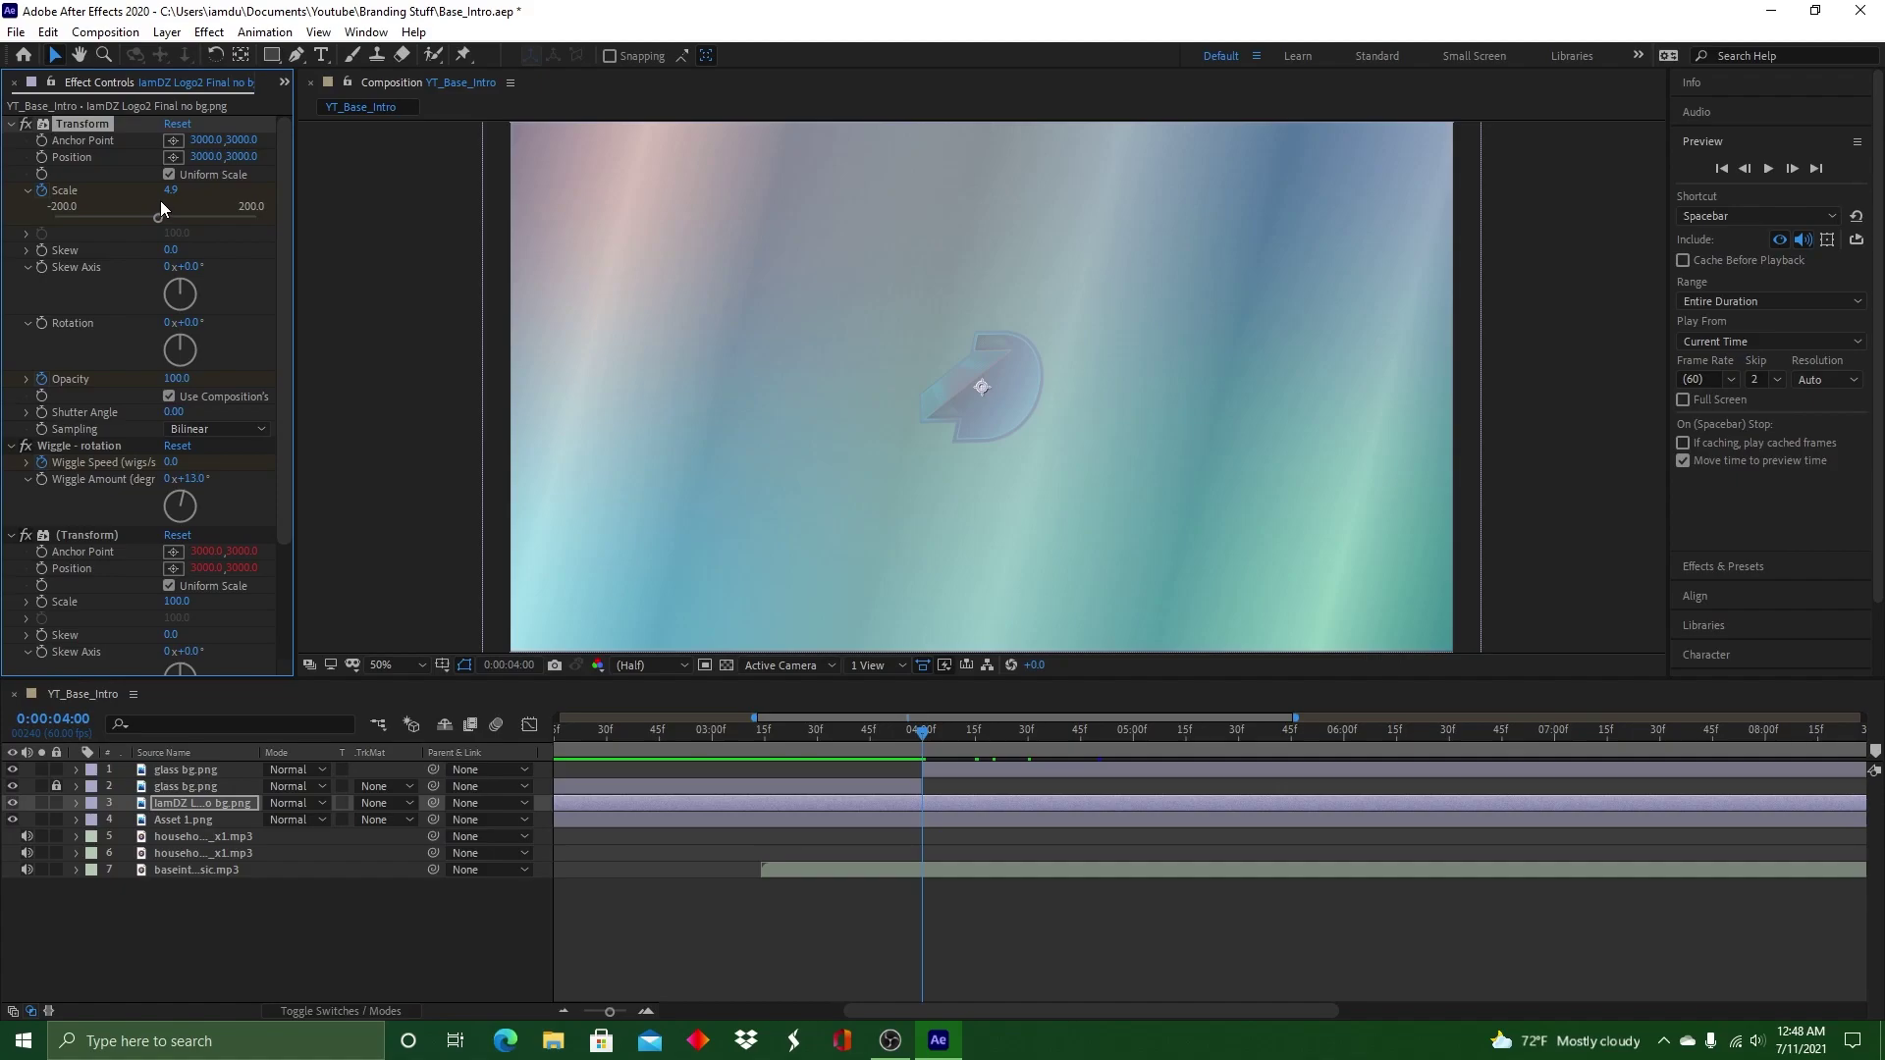
key("space")
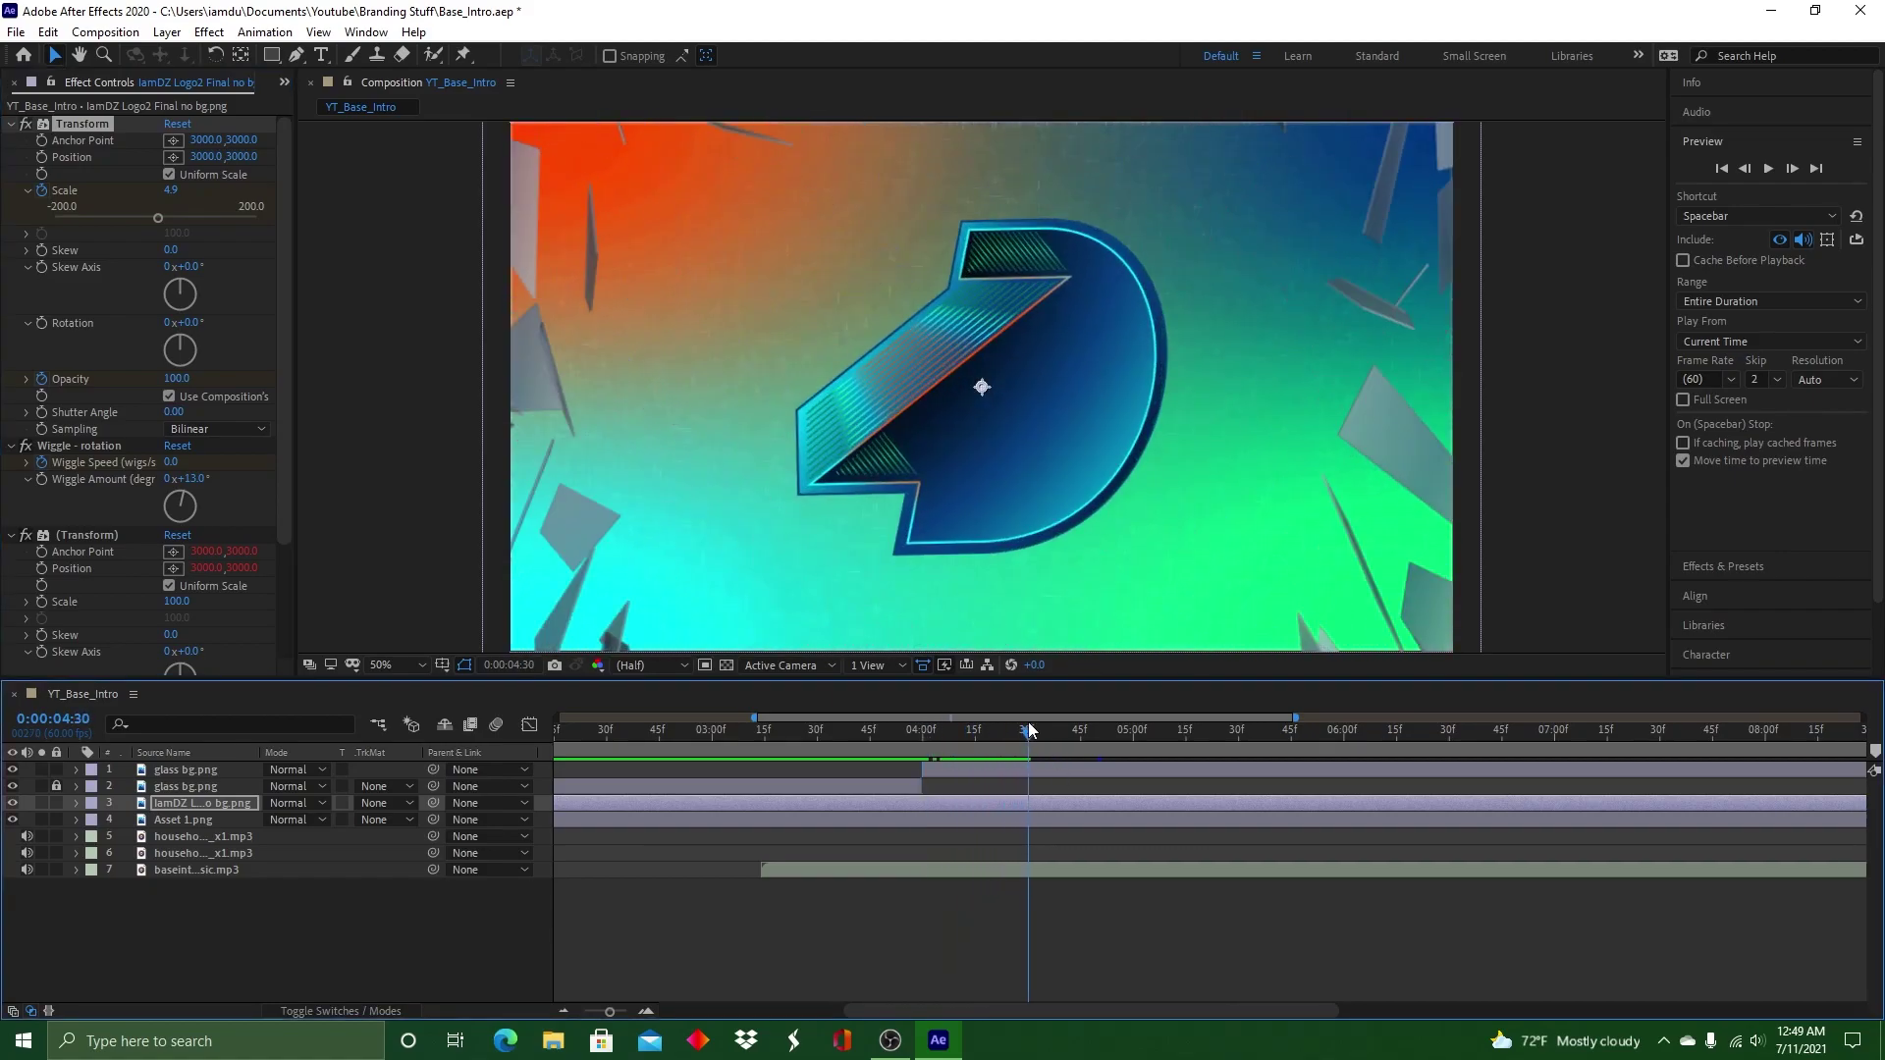
Preview the logo's growth through the shatter and set its Transform scale to 4.9 at 0:00:04:30
left_click(915, 718)
left_click_drag(915, 724, 833, 726)
left_click(1768, 167)
mouse_move(1006, 732)
left_mouse_down()
mouse_move(966, 733)
mouse_move(1028, 732)
left_mouse_up()
left_click_drag(163, 218, 159, 218)
Enlarge the logo at 0:00:04:45 by raising its Transform scale
left_click(973, 731)
left_click_drag(974, 733, 1080, 728)
left_click(163, 218)
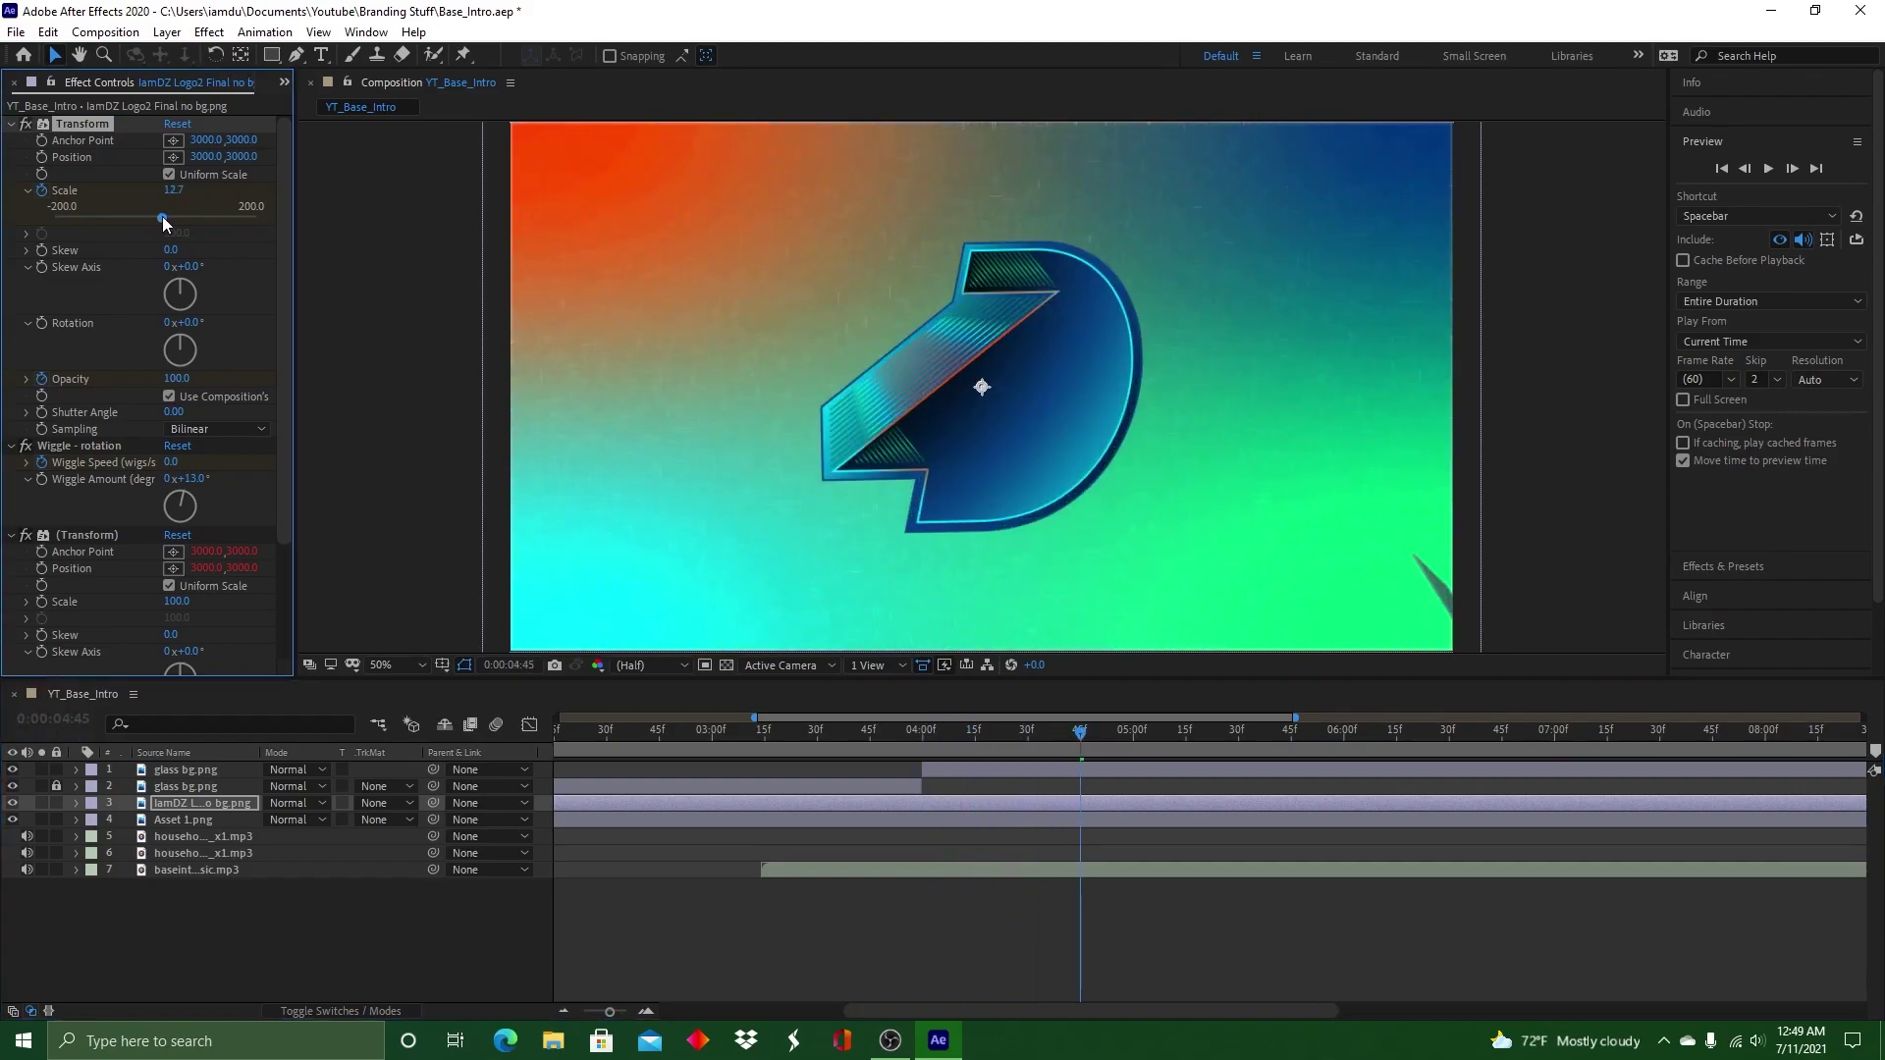
left_click_drag(163, 218, 164, 218)
Reduce the logo's scale at 0:00:05:00 and preview the pulse with the music from 0:00:02:52
left_click_drag(1138, 733, 1132, 732)
left_click_drag(164, 217, 159, 216)
left_click_drag(1129, 730, 1114, 729)
left_click(1767, 169)
left_click(1767, 169)
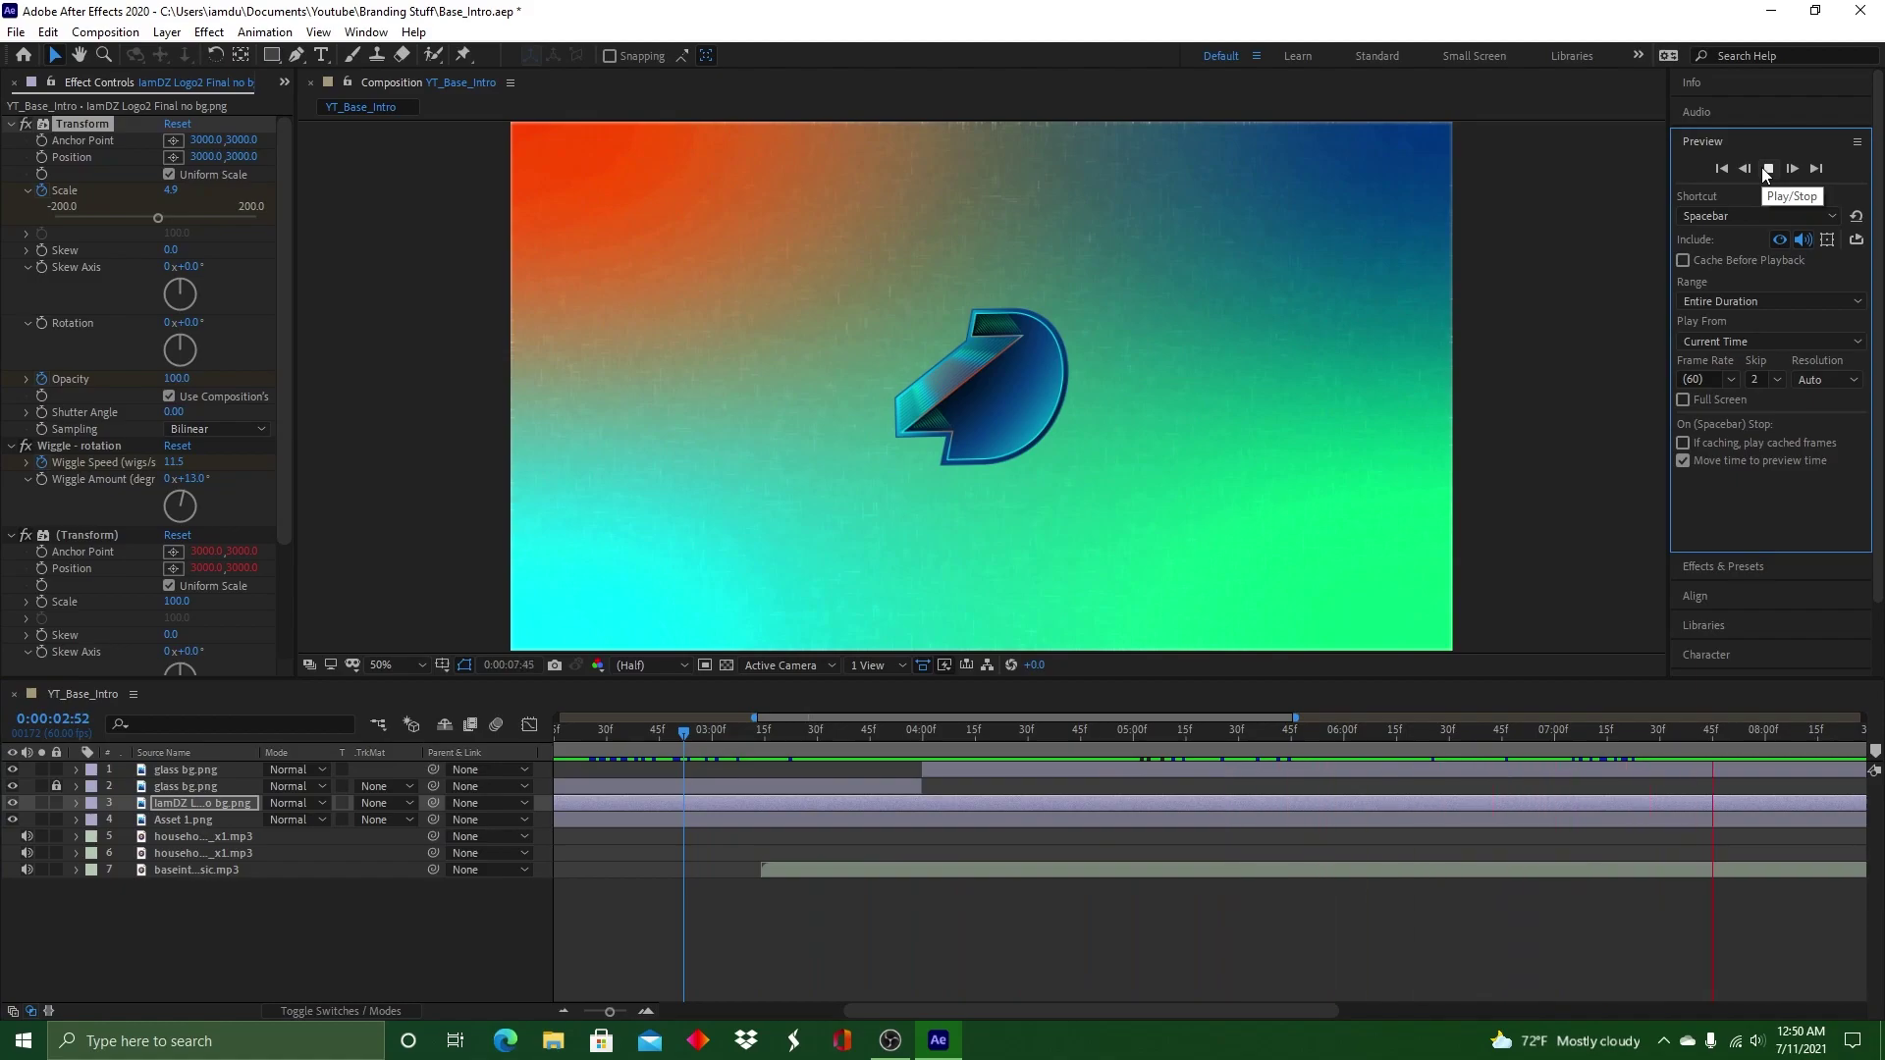
left_click(1767, 169)
Set the logo's scale to 14.6 at 0:00:05:15
left_click(1818, 733)
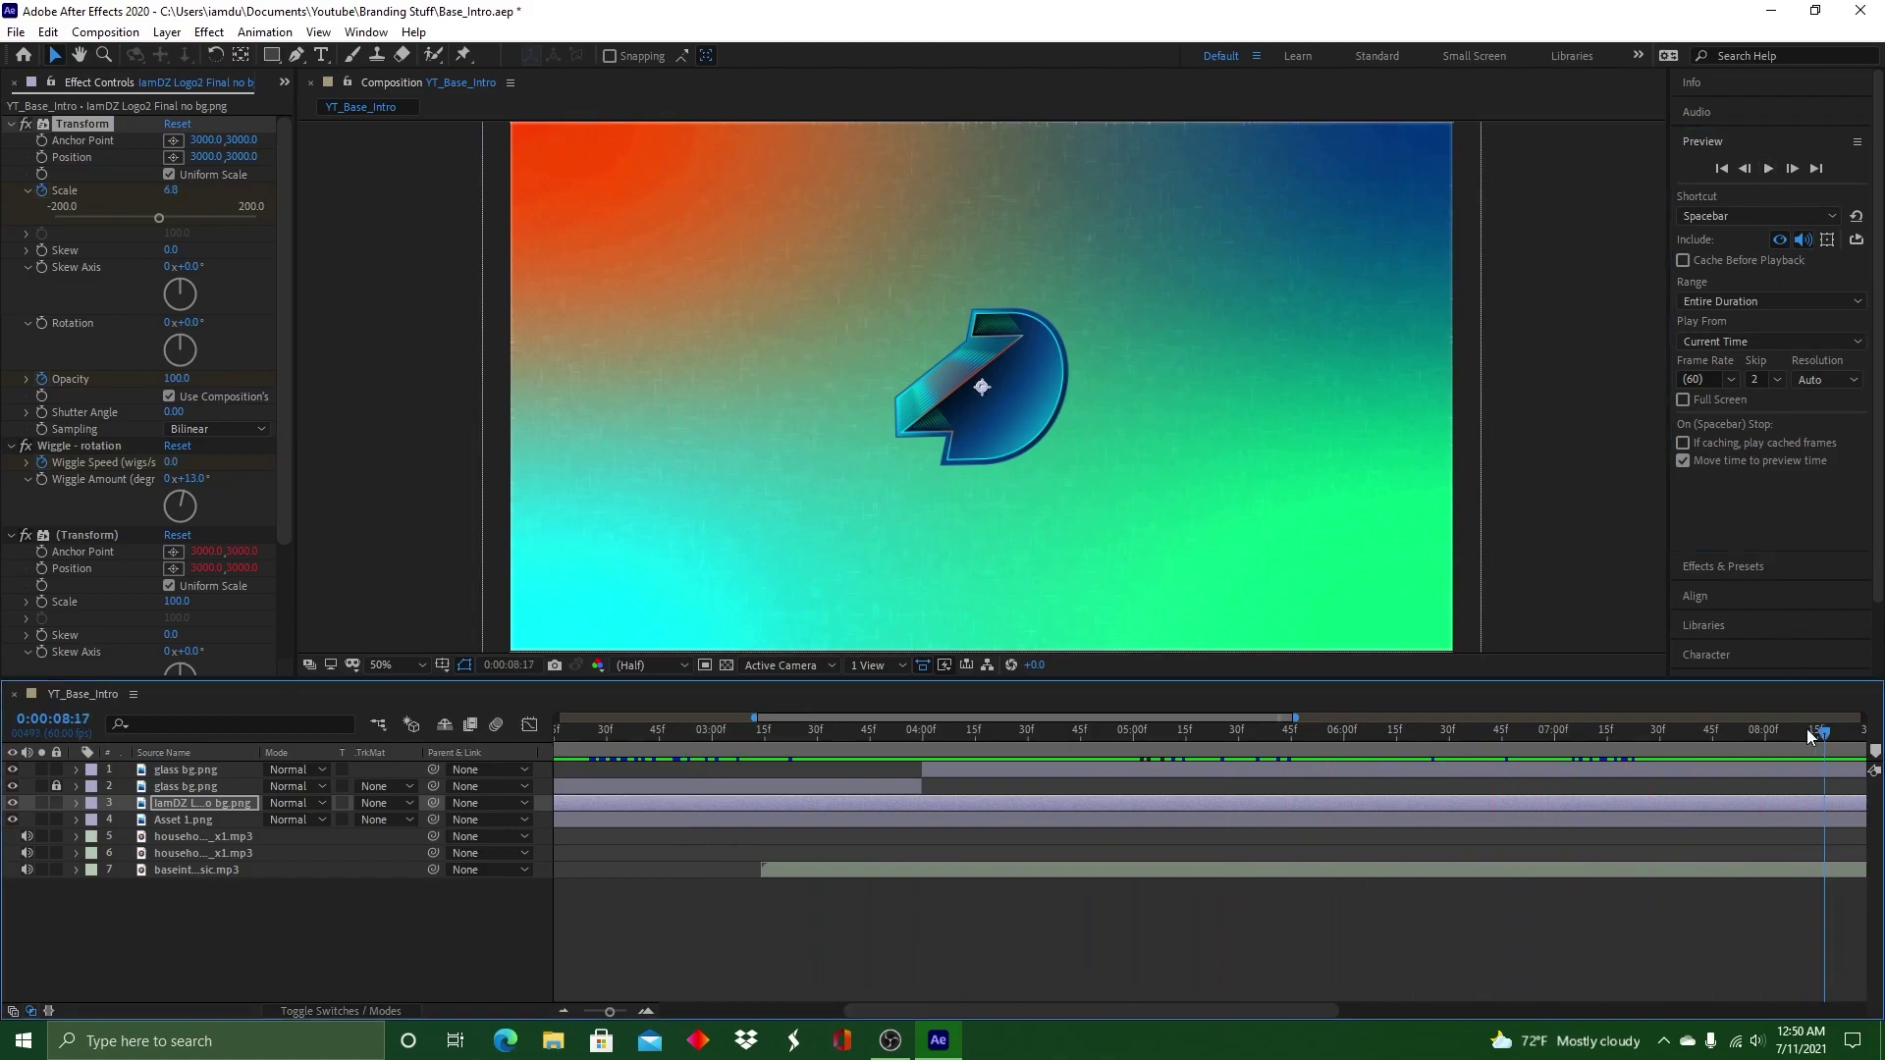
left_click_drag(1046, 677, 1184, 722)
left_click_drag(159, 217, 163, 218)
Preview the intro from 0:00:03:05 and scrub the rest of the composition to check the logo's pulse
mouse_move(1038, 1010)
left_mouse_down()
mouse_move(1310, 999)
mouse_move(842, 1021)
mouse_move(1079, 1016)
mouse_move(1034, 1012)
left_mouse_up()
left_click_drag(1335, 717, 1862, 716)
key("space")
left_click(1769, 167)
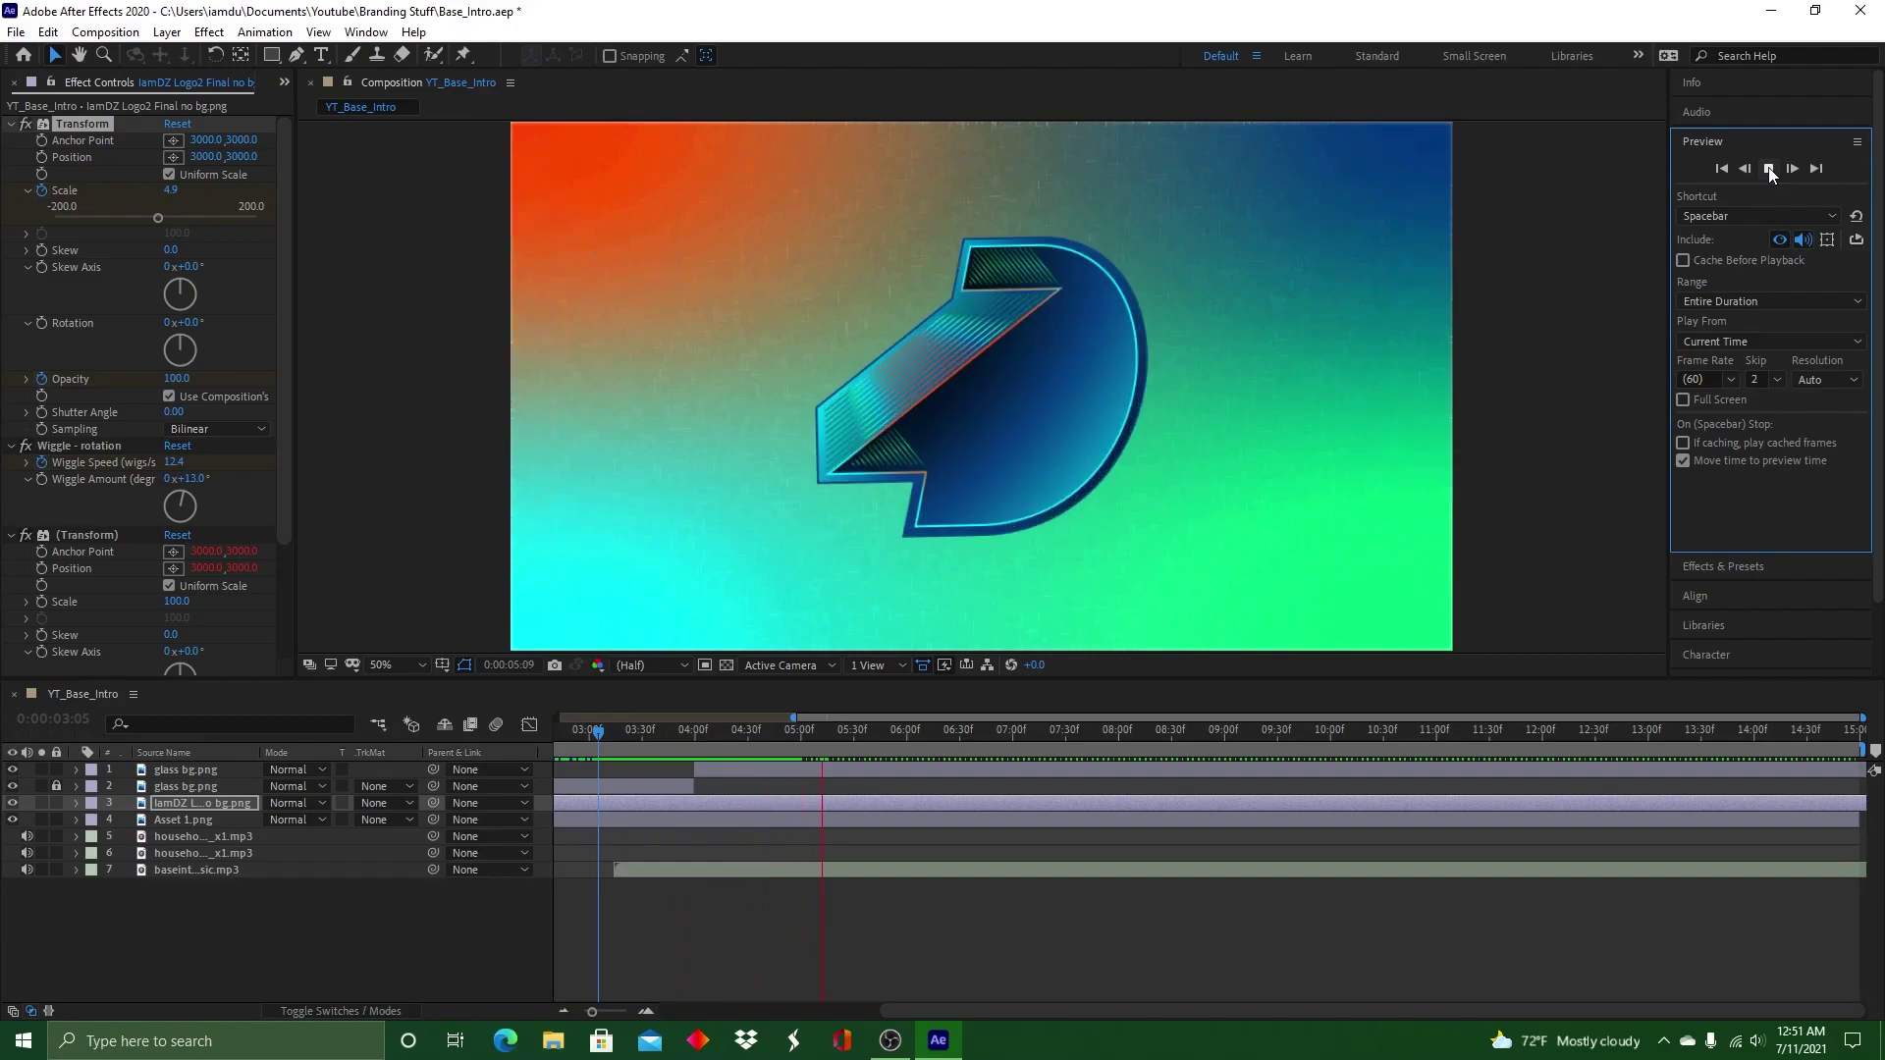
left_click(1802, 731)
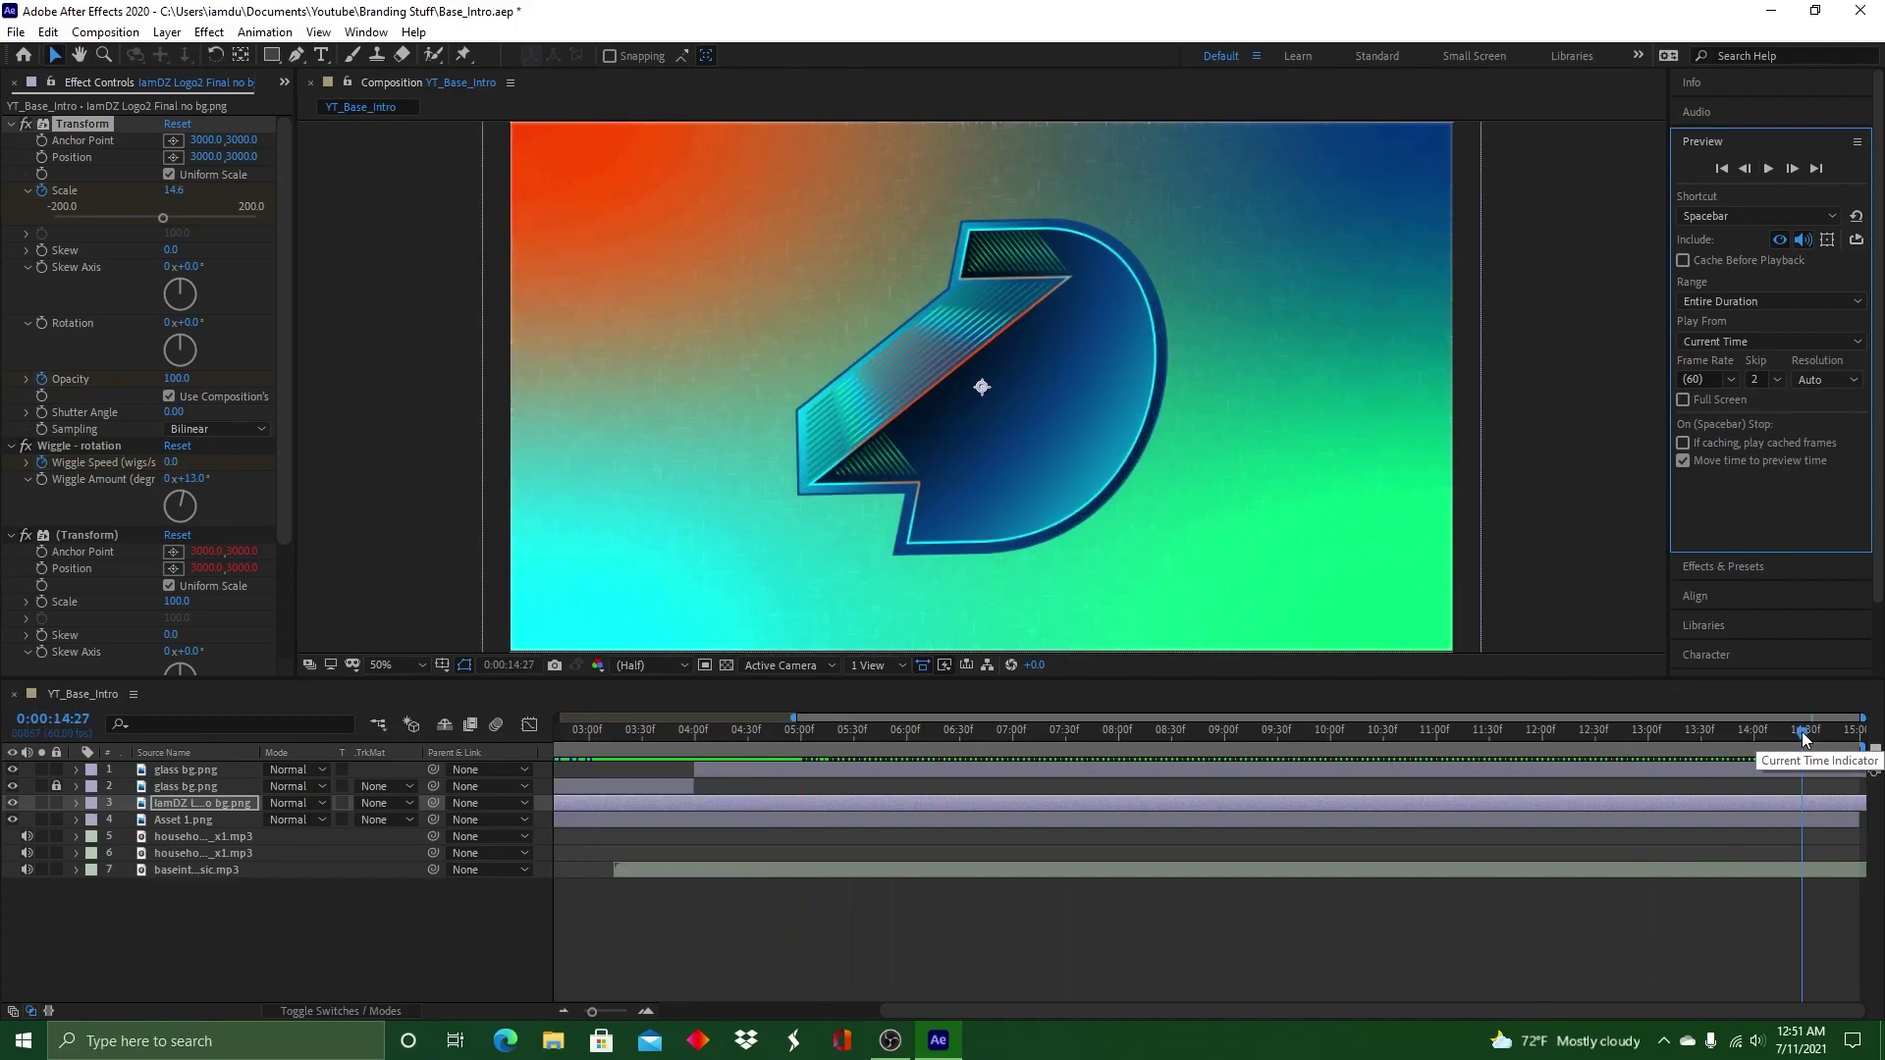
left_click_drag(1802, 734, 1215, 744)
left_click_drag(1118, 709, 1116, 664)
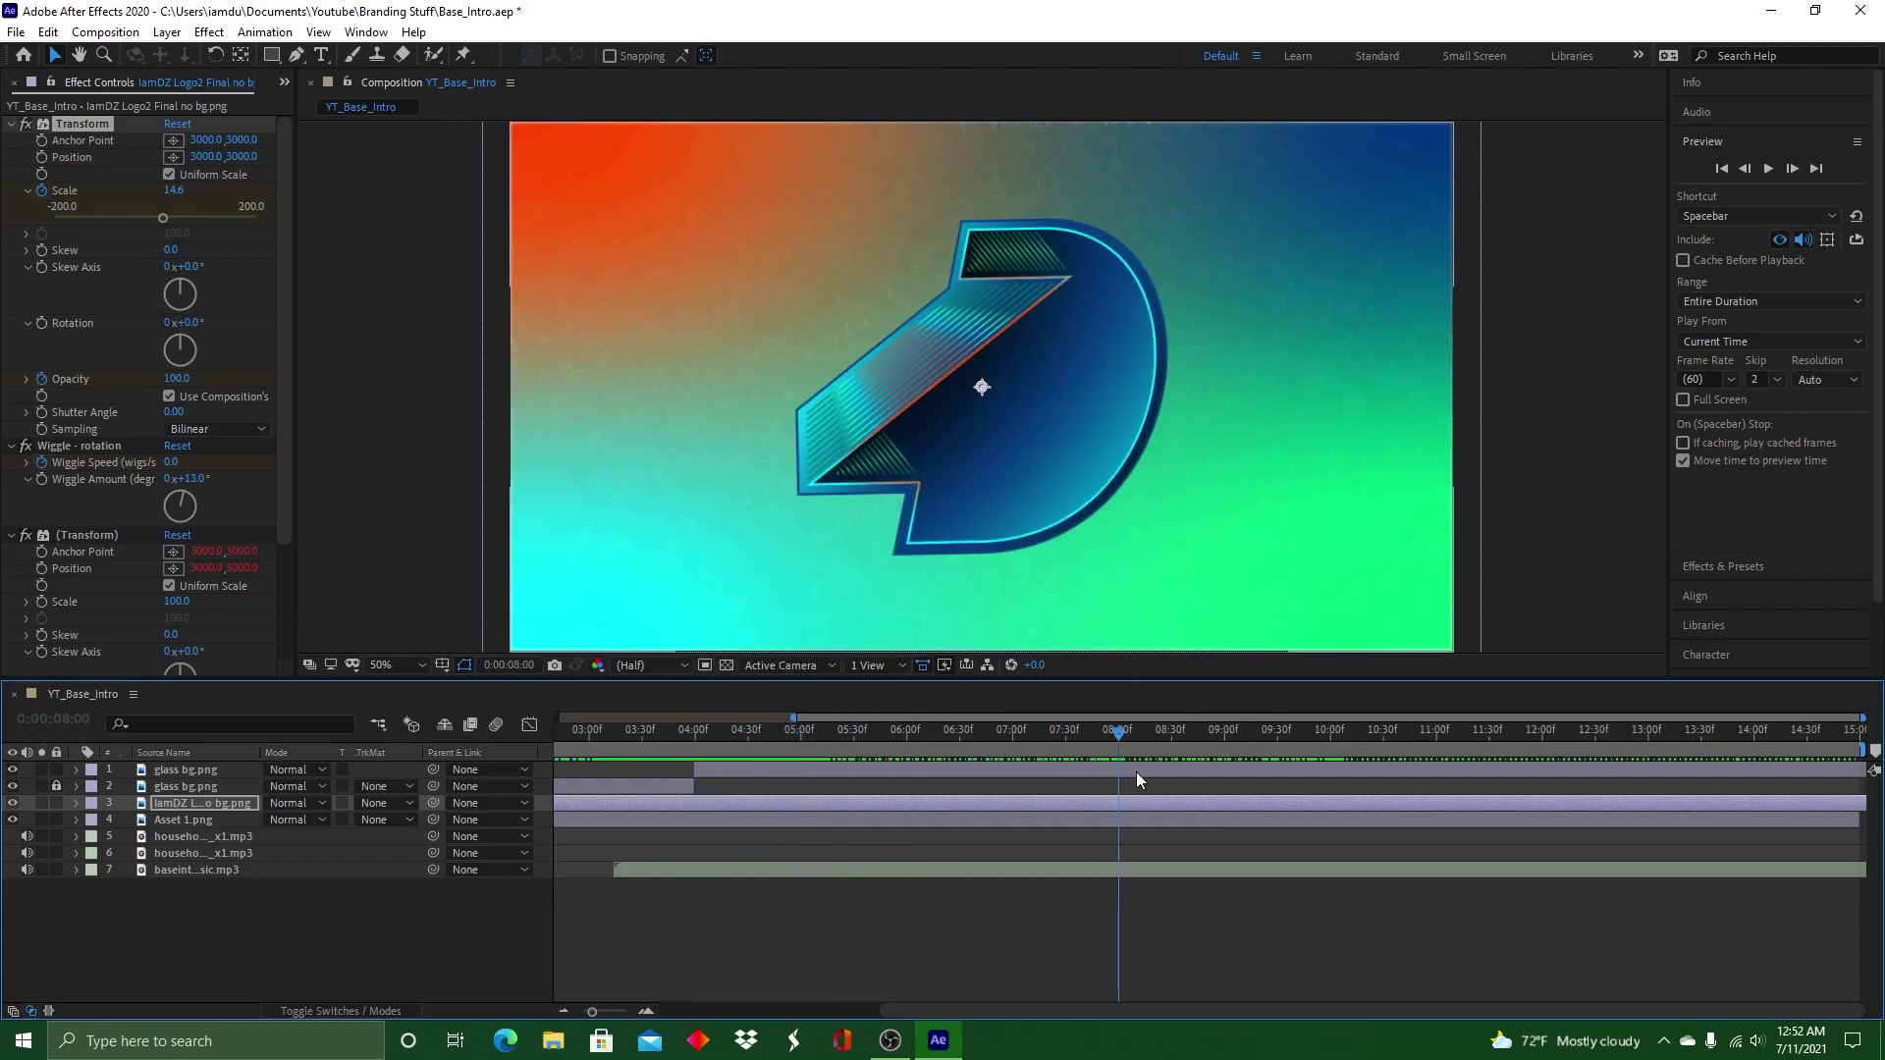
Continue the logo's scale keyframes up to 0:00:06:00, ending with a scale of 6.8 there
left_click_drag(1863, 717, 1262, 721)
left_click(1117, 727)
key("space")
left_click(163, 218)
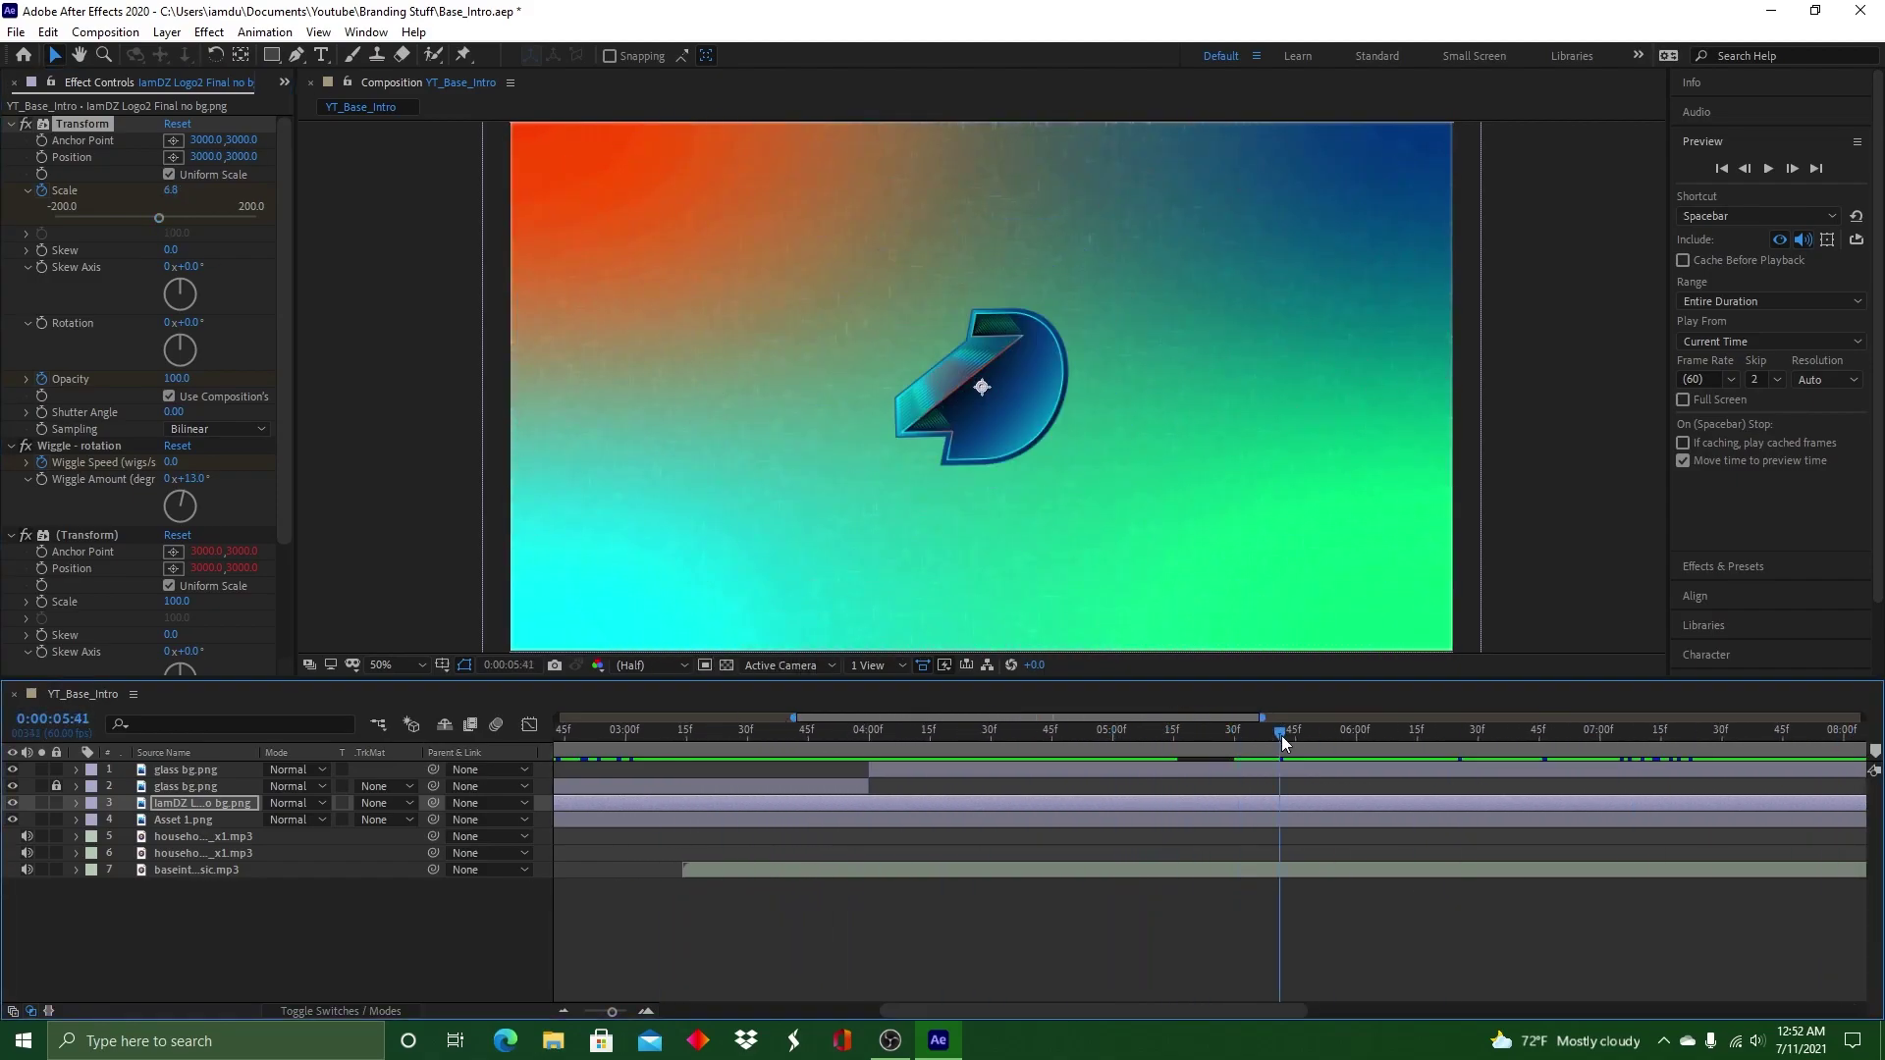
left_click(1358, 731)
left_click_drag(163, 218, 159, 219)
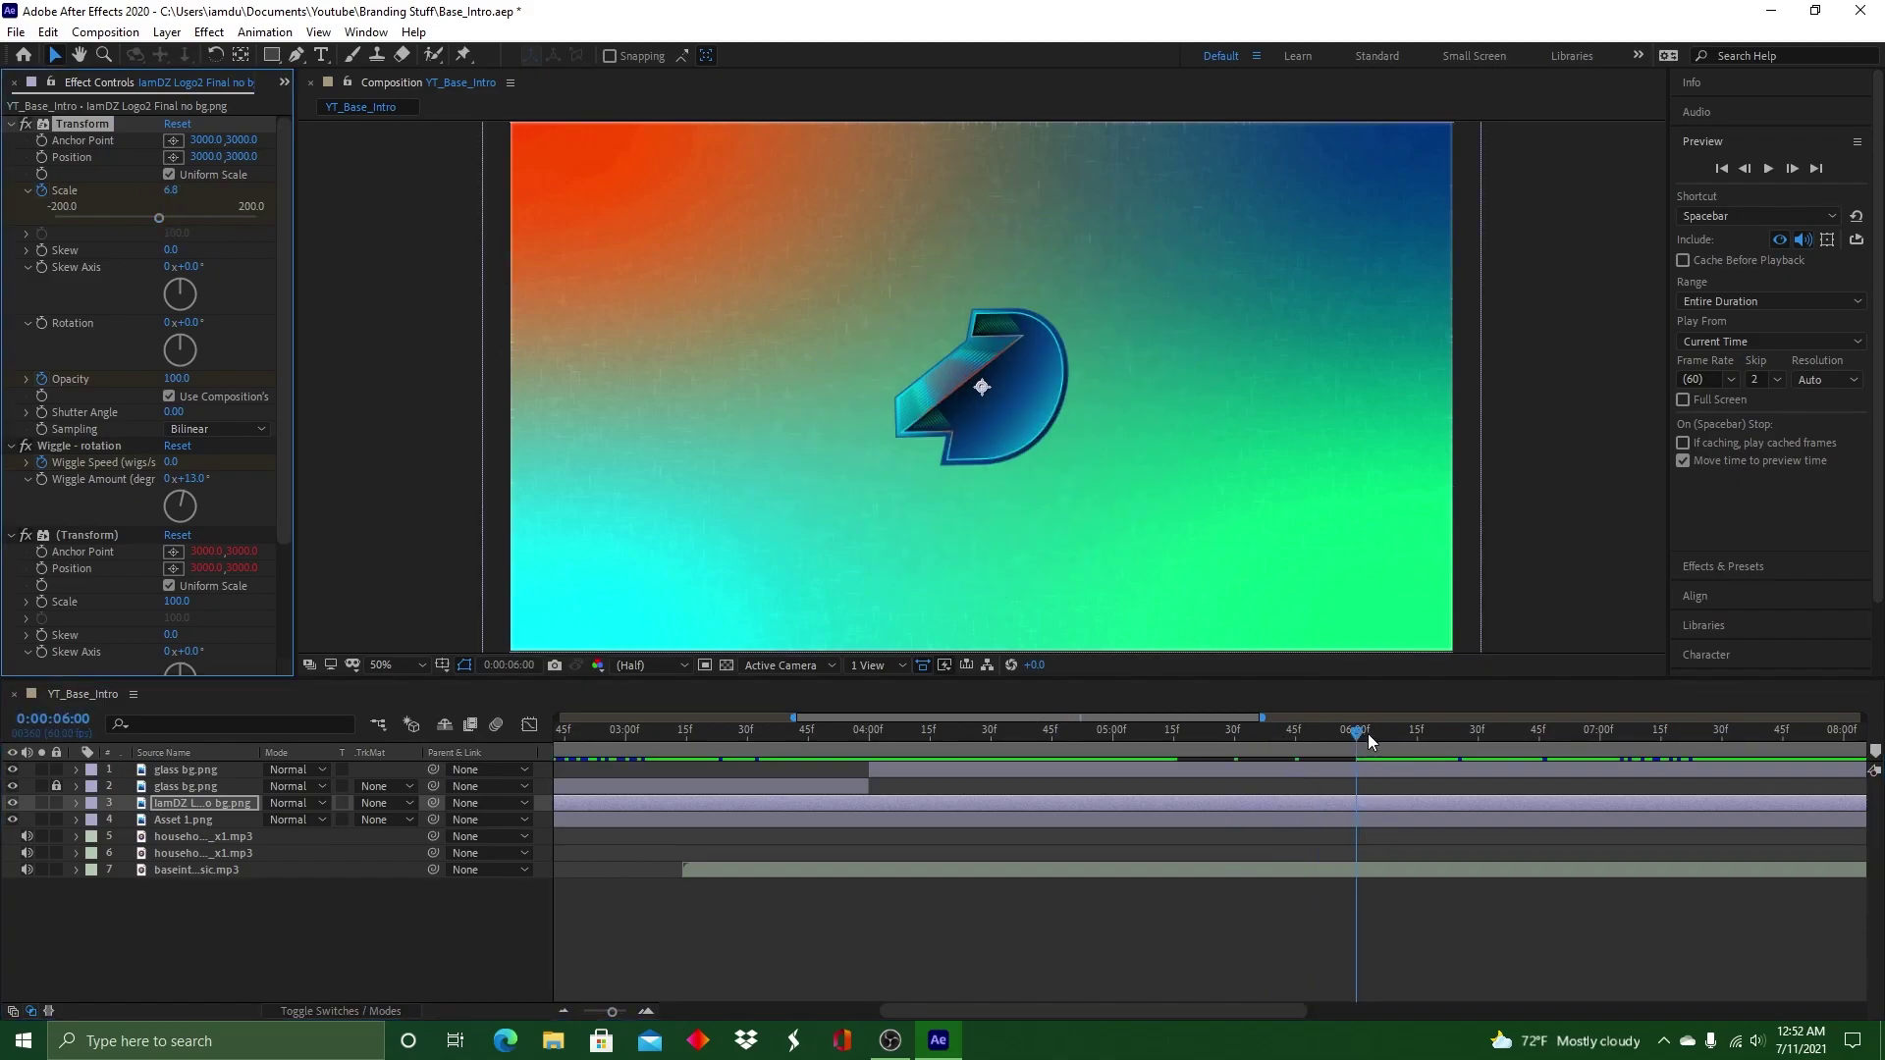
Continue the logo's pulse with scale 14.6 at 0:00:06:15 and scale 6.8 at 0:00:07:00
left_click_drag(1360, 736, 1369, 740)
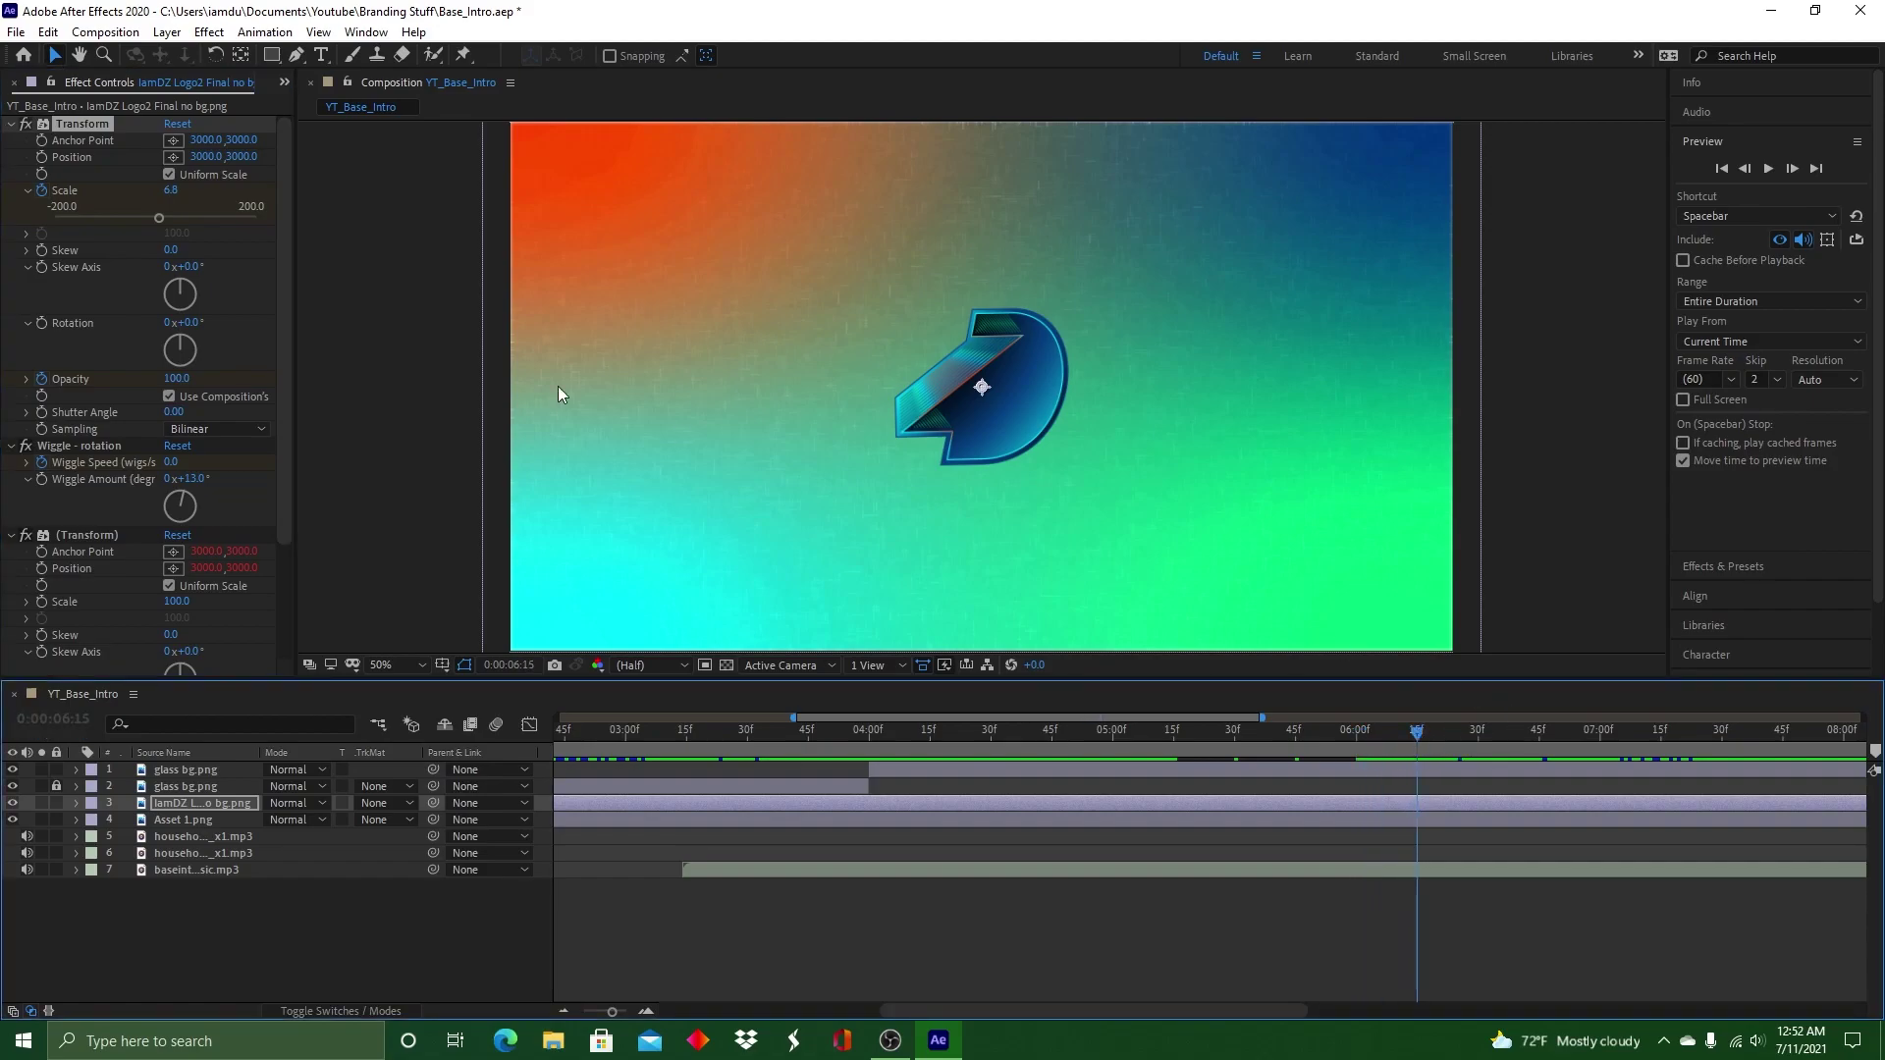
left_click_drag(160, 224, 165, 224)
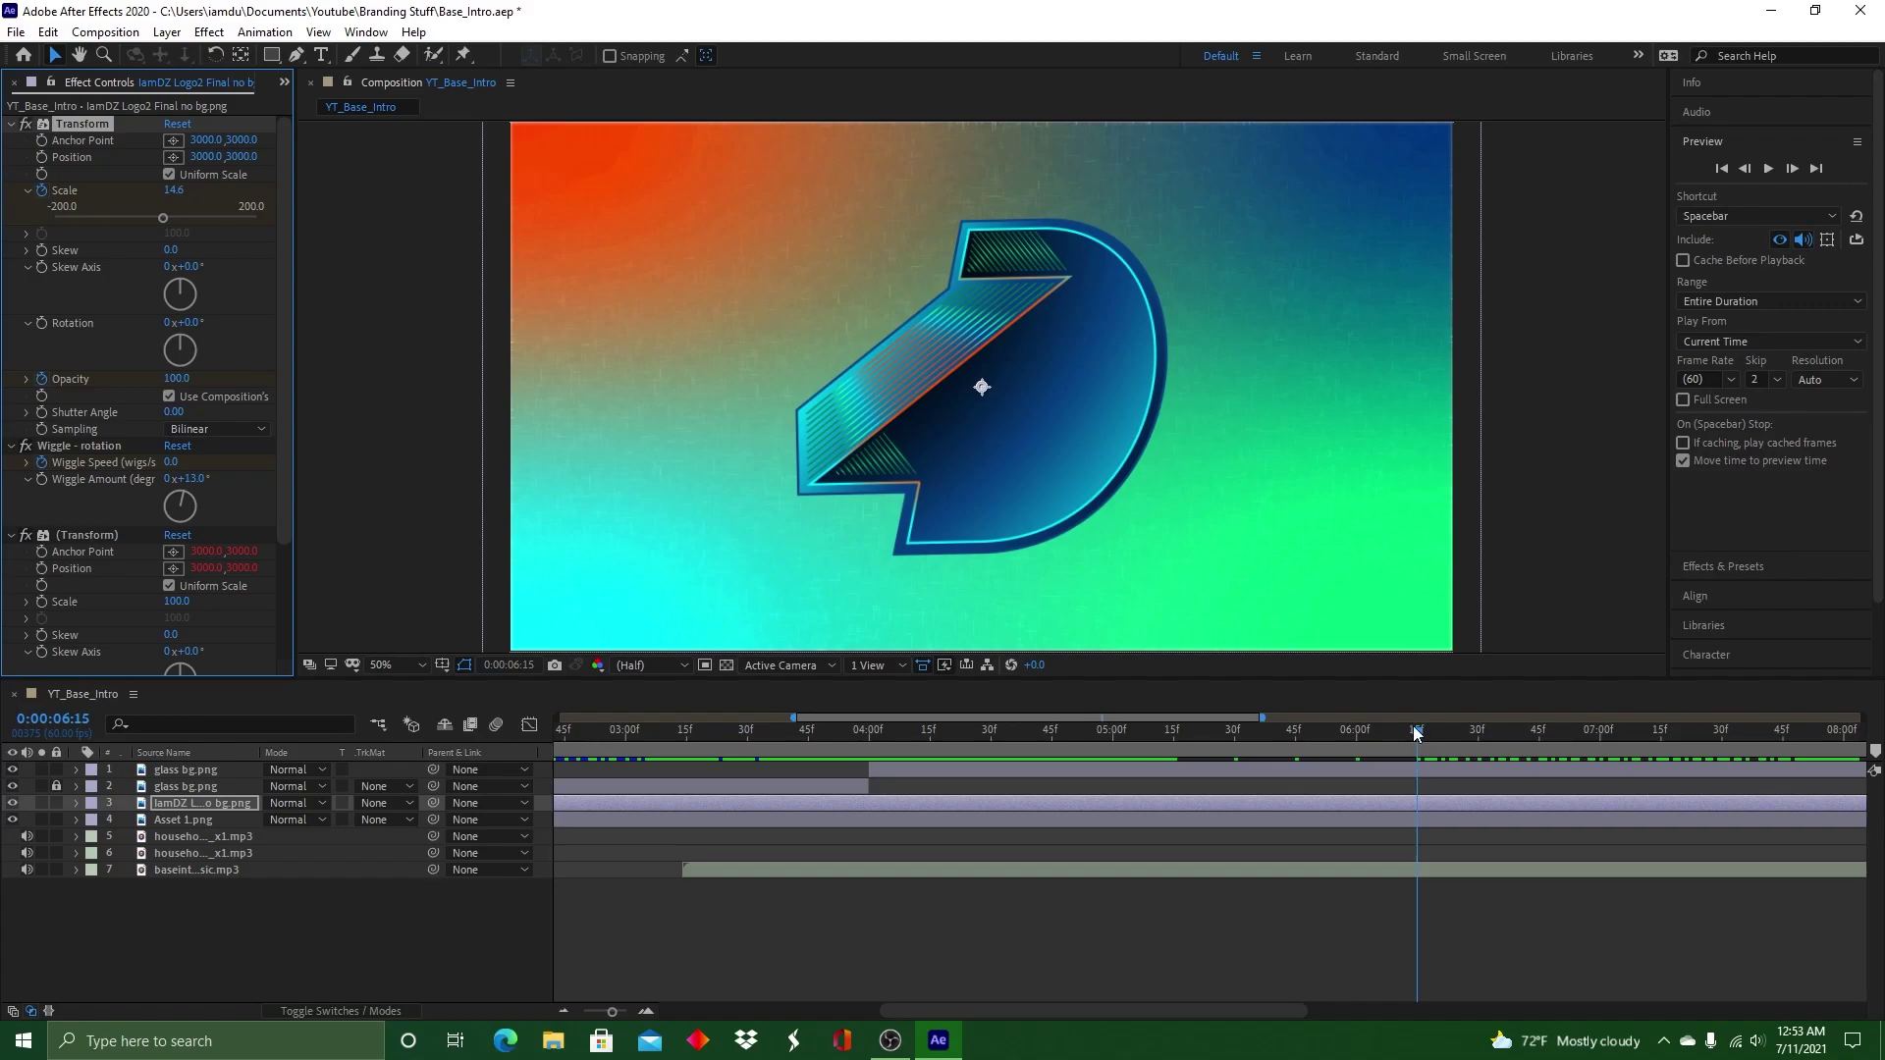
left_click_drag(1416, 738, 1538, 729)
left_click_drag(163, 218, 158, 218)
left_click_drag(1539, 734, 1599, 734)
left_click_drag(163, 218, 159, 219)
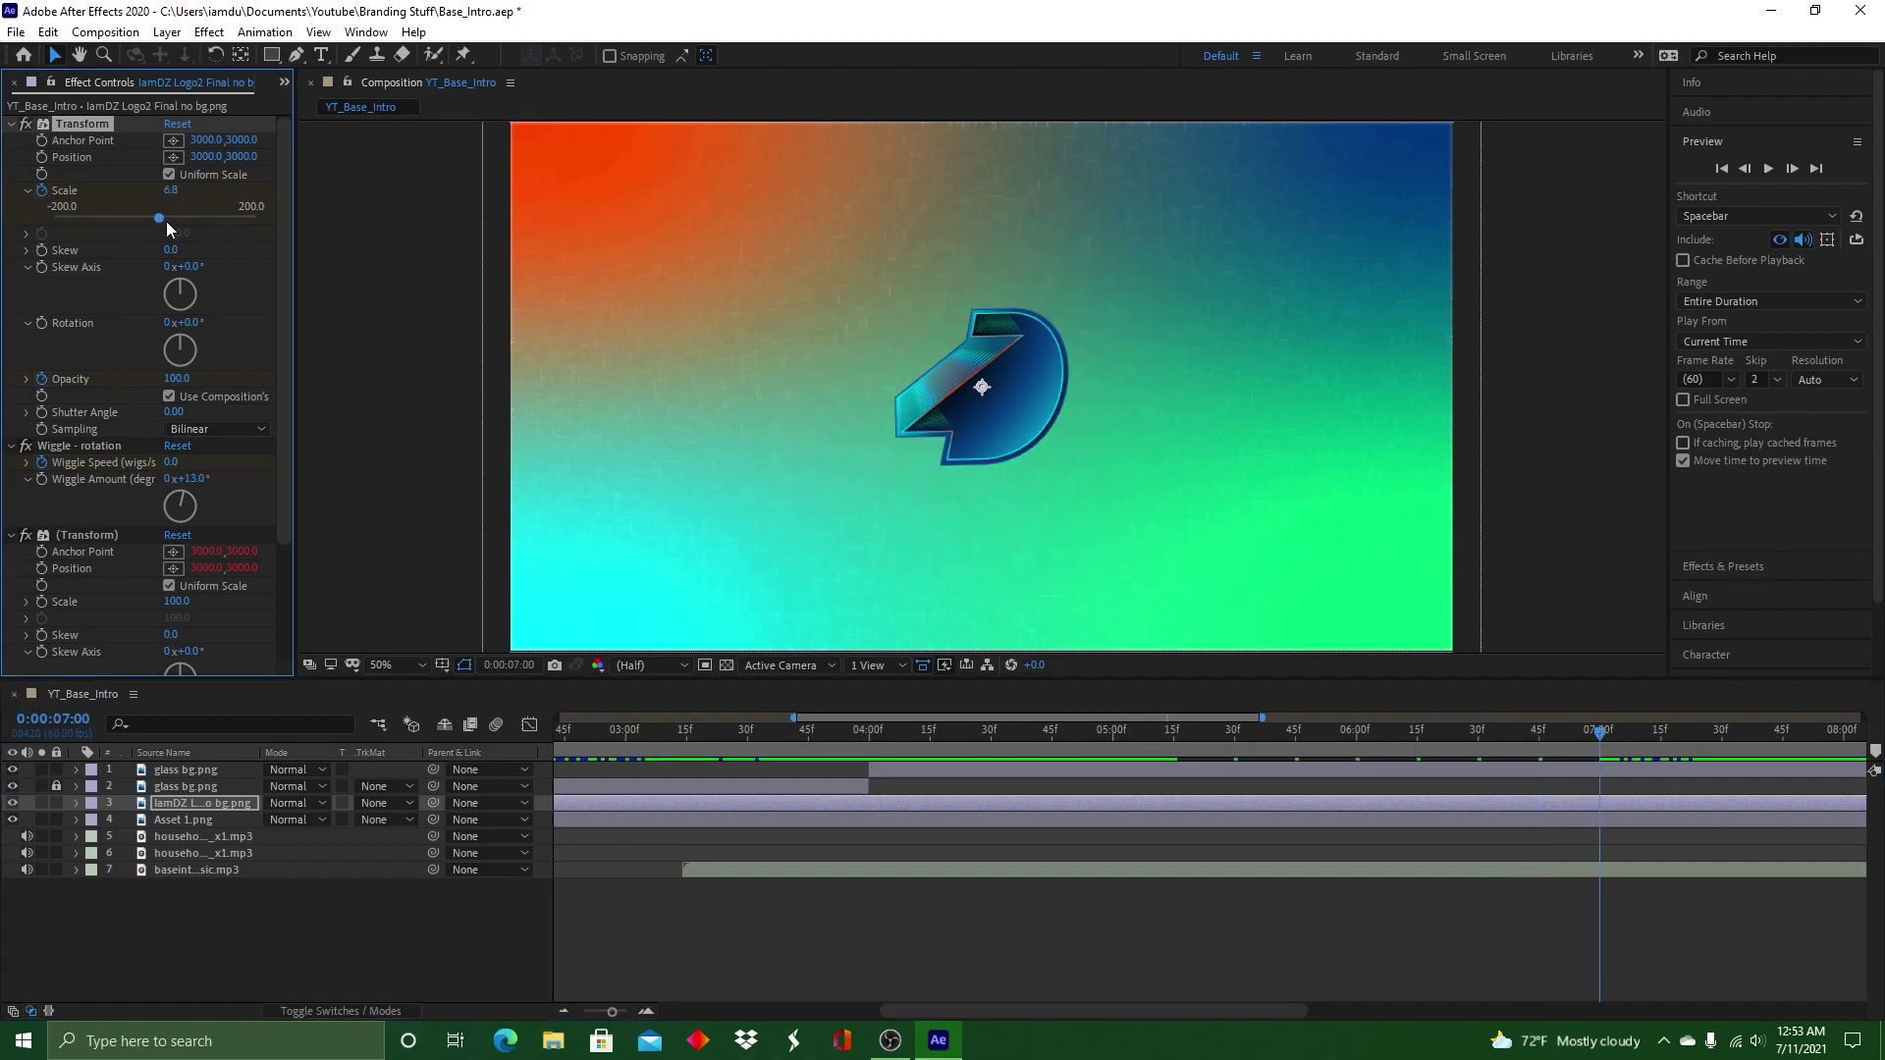
Add alternating scale keyframes from 0:00:07:15, enlarging the logo at 0:00:07:45 and shrinking it at 0:00:08:00, and save the project
left_click_drag(1601, 734, 1660, 735)
left_click_drag(159, 218, 159, 218)
left_click(1540, 734)
left_click_drag(1722, 734, 1783, 734)
left_click_drag(159, 218, 164, 218)
left_click_drag(1783, 734, 1844, 734)
left_click_drag(164, 218, 159, 218)
left_click_drag(1843, 734, 786, 713)
left_click(16, 31)
left_click(99, 210)
Add the impact glass window smash sound to the composition above the music layer and start it at about 0:00:03:58
left_click_drag(402, 695, 693, 864)
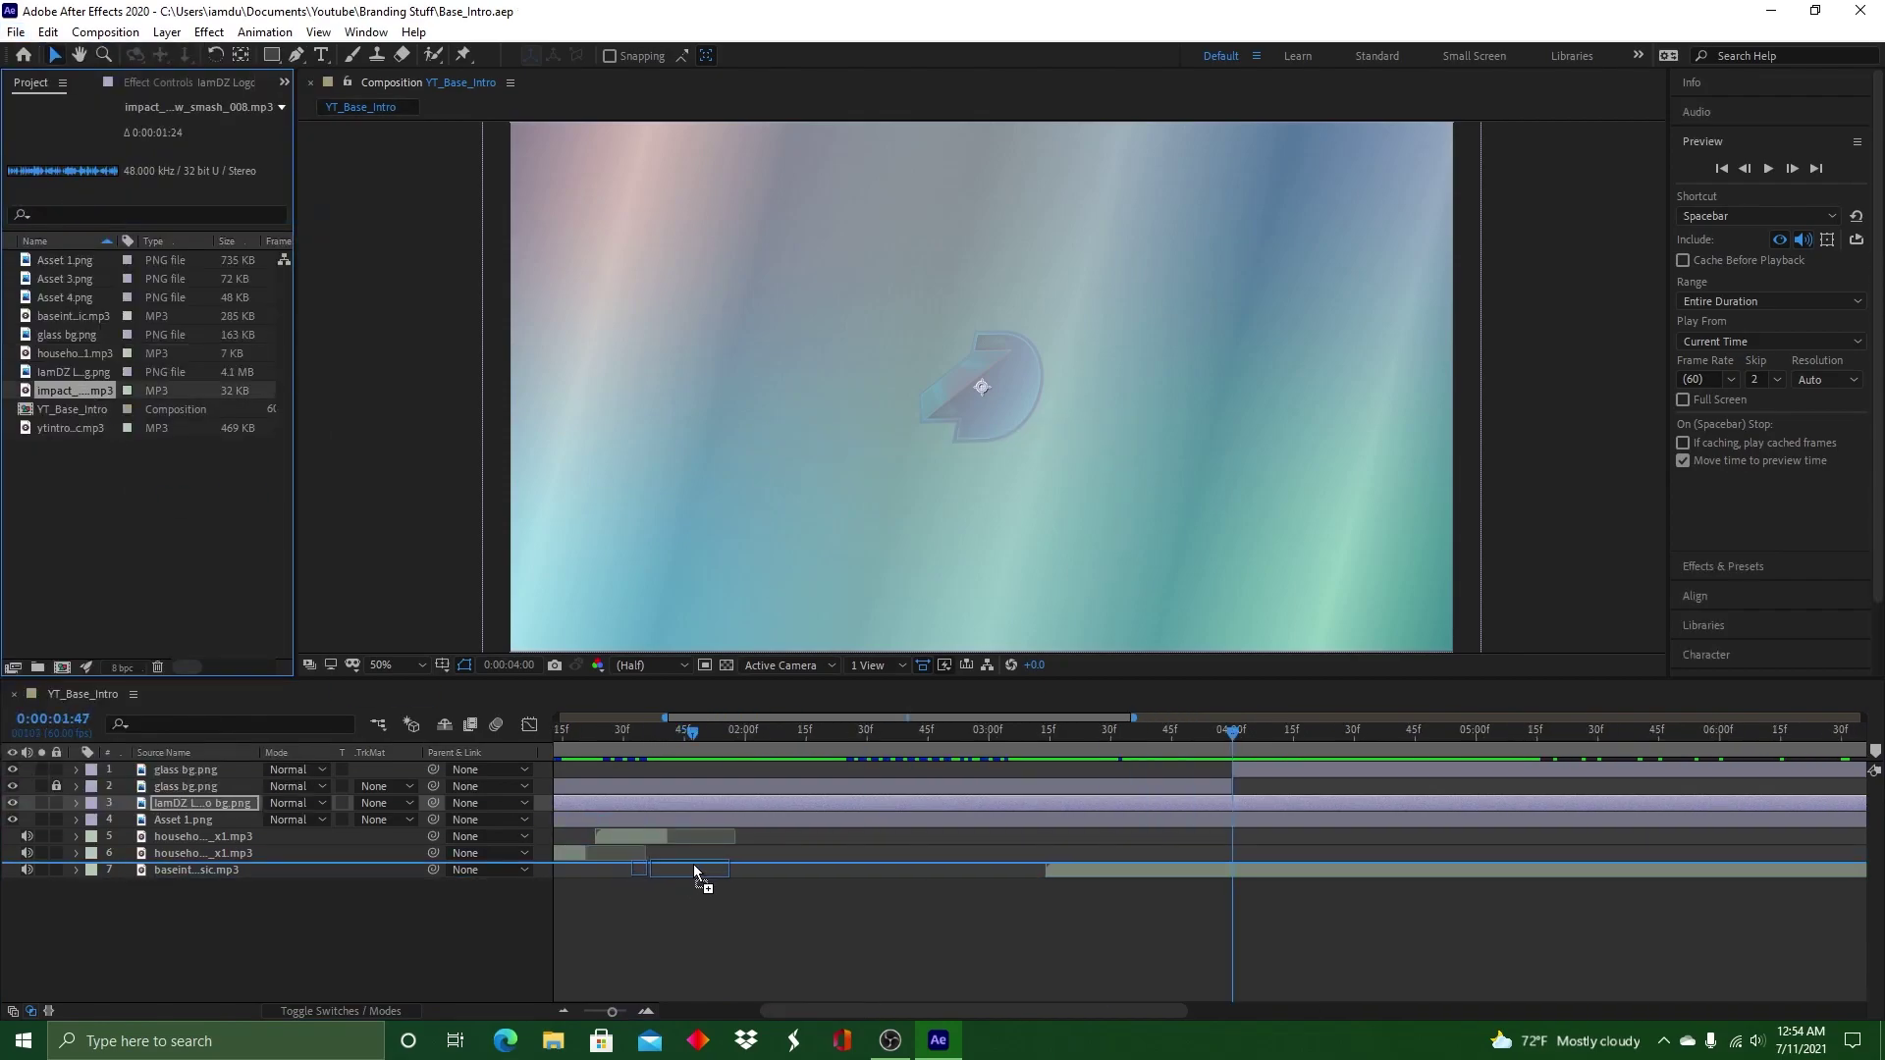
left_click(1769, 169)
left_click(1768, 169)
left_click_drag(879, 868, 1411, 846)
Preview the smash sound against the shatter from 0:00:02:50 and again from about 0:00:03:17, and check its start at 0:00:03:58
left_click_drag(1215, 730, 999, 683)
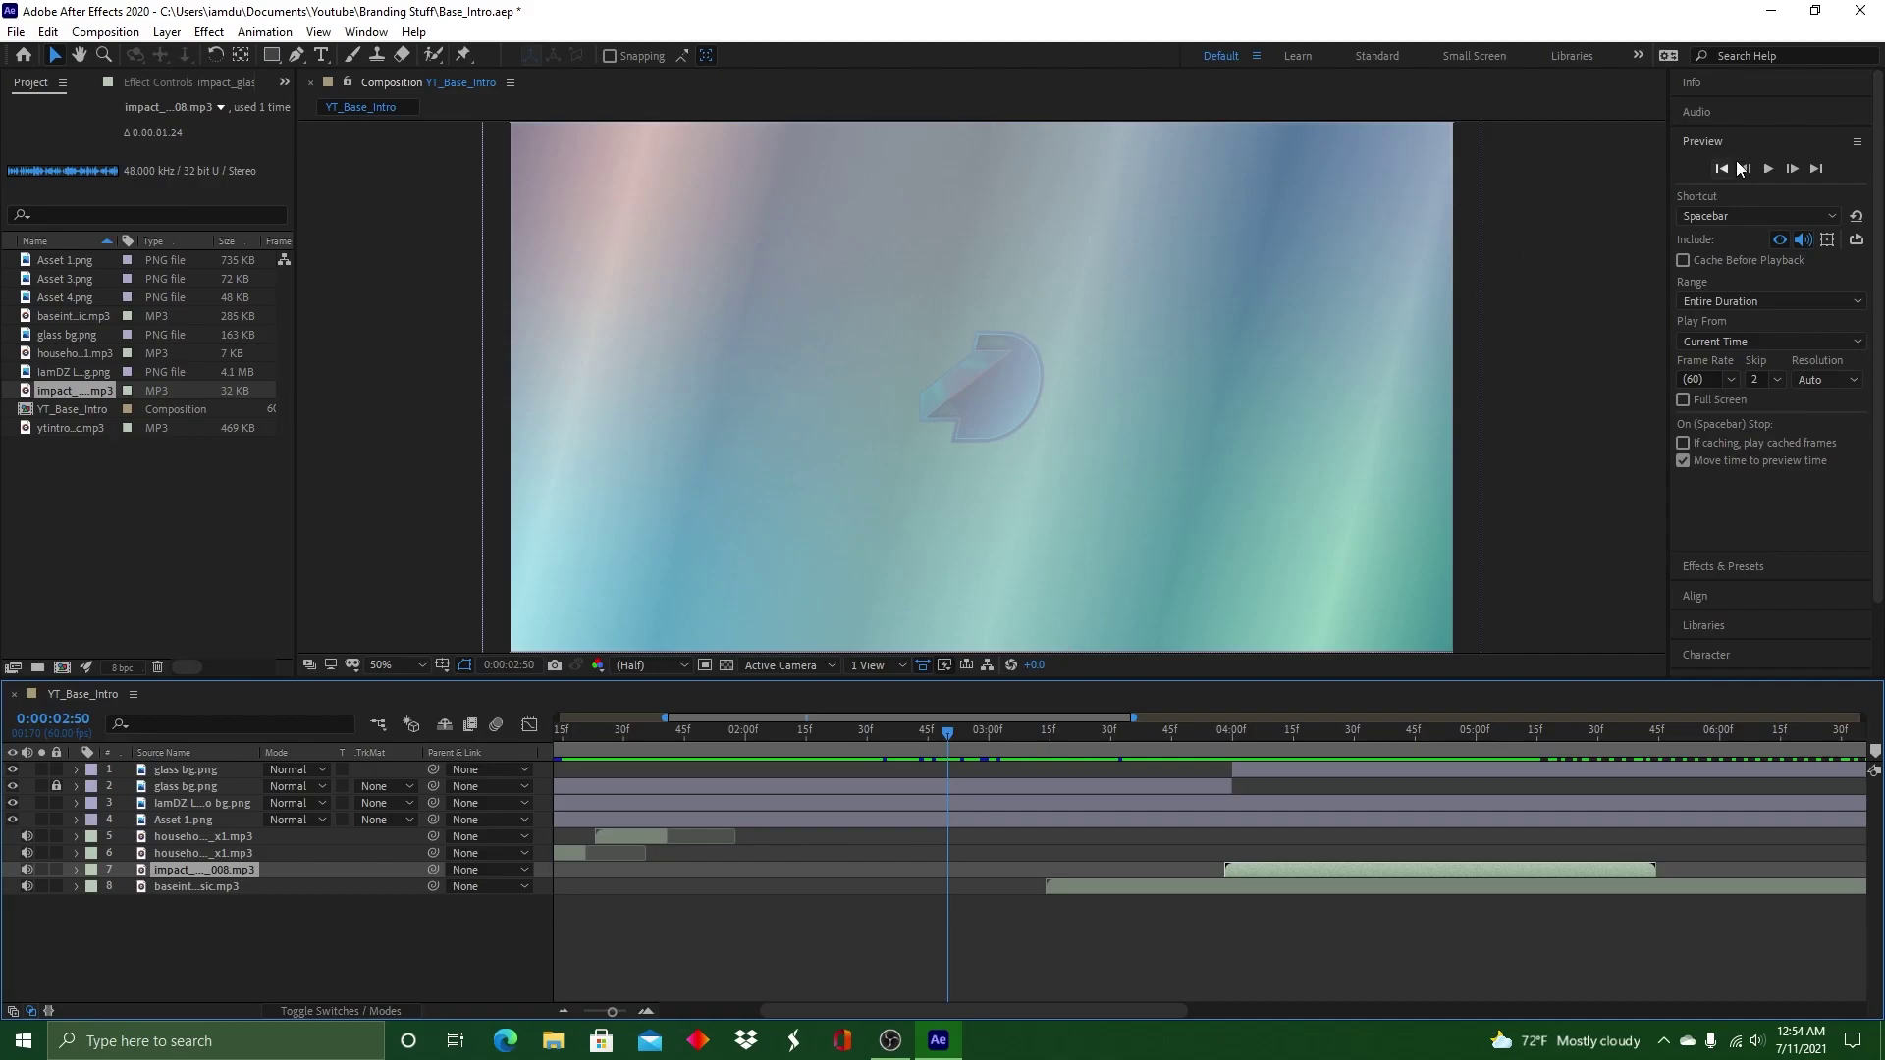
left_click(1771, 170)
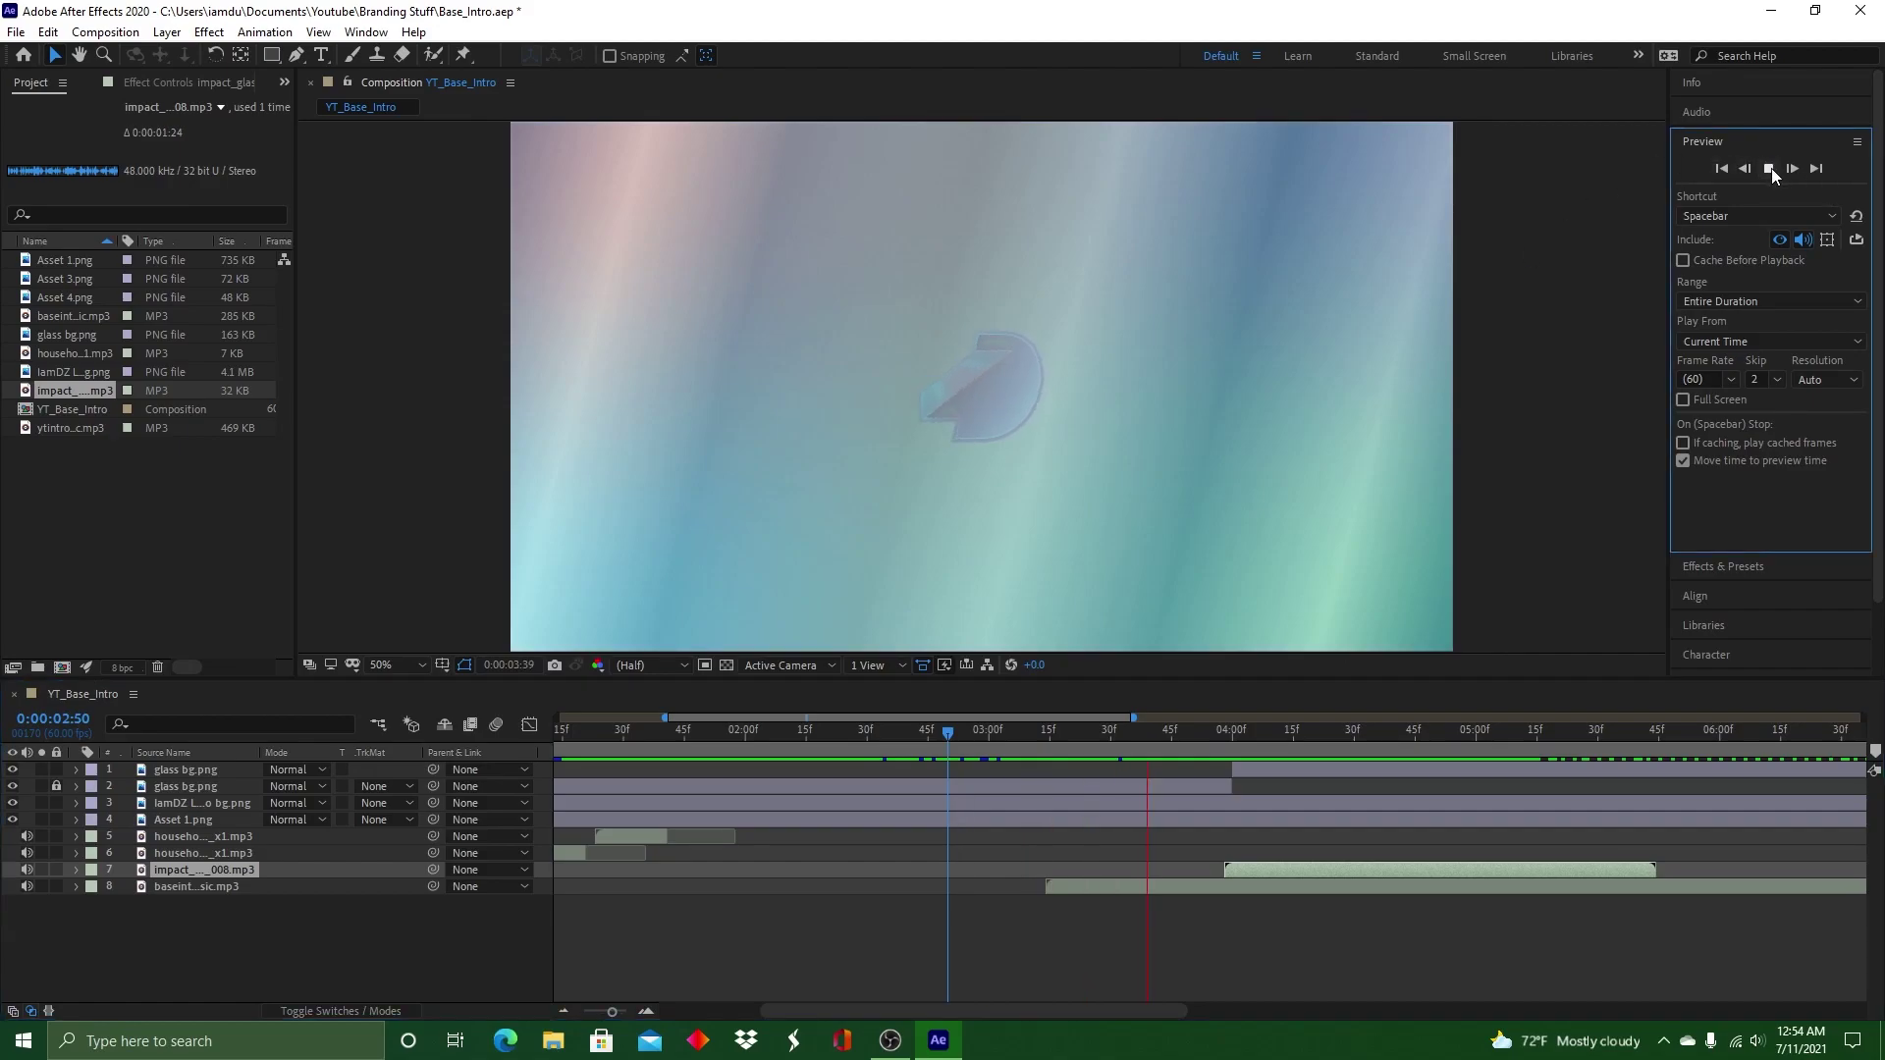
left_click(1771, 171)
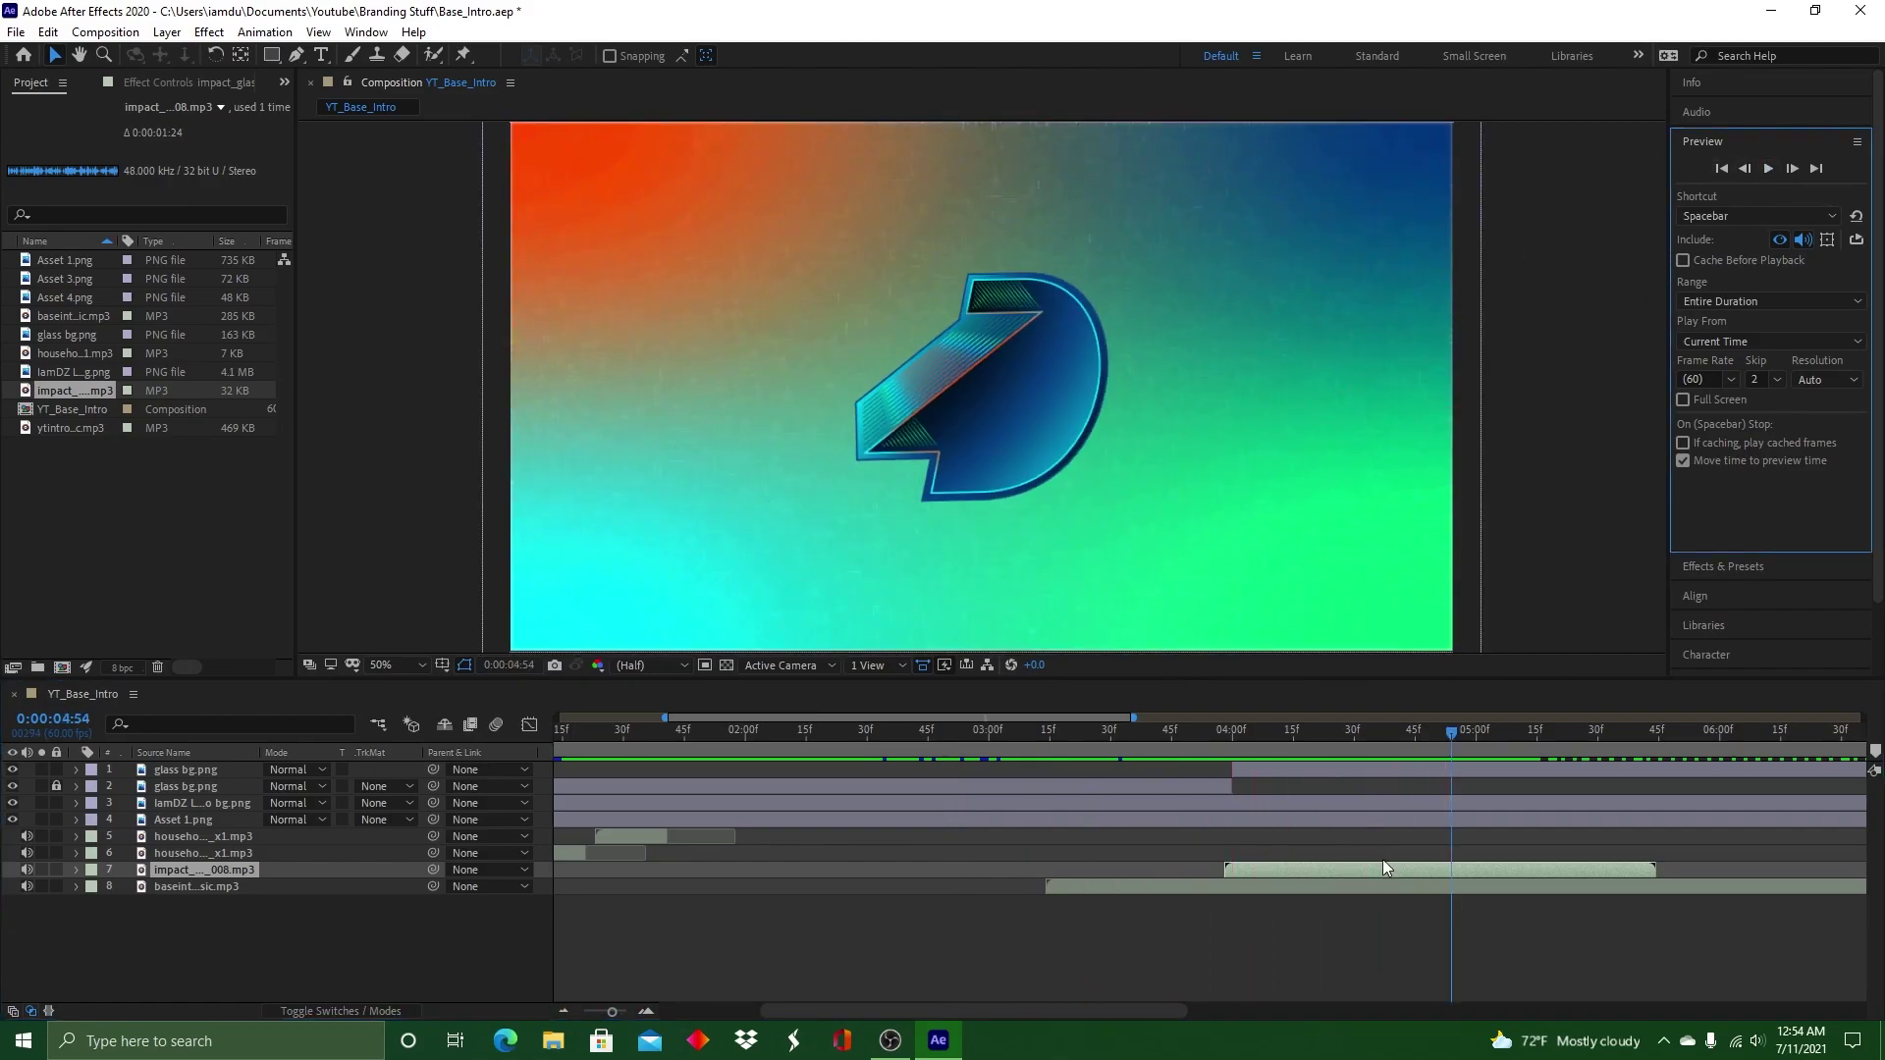
left_click(1057, 732)
left_click(1771, 171)
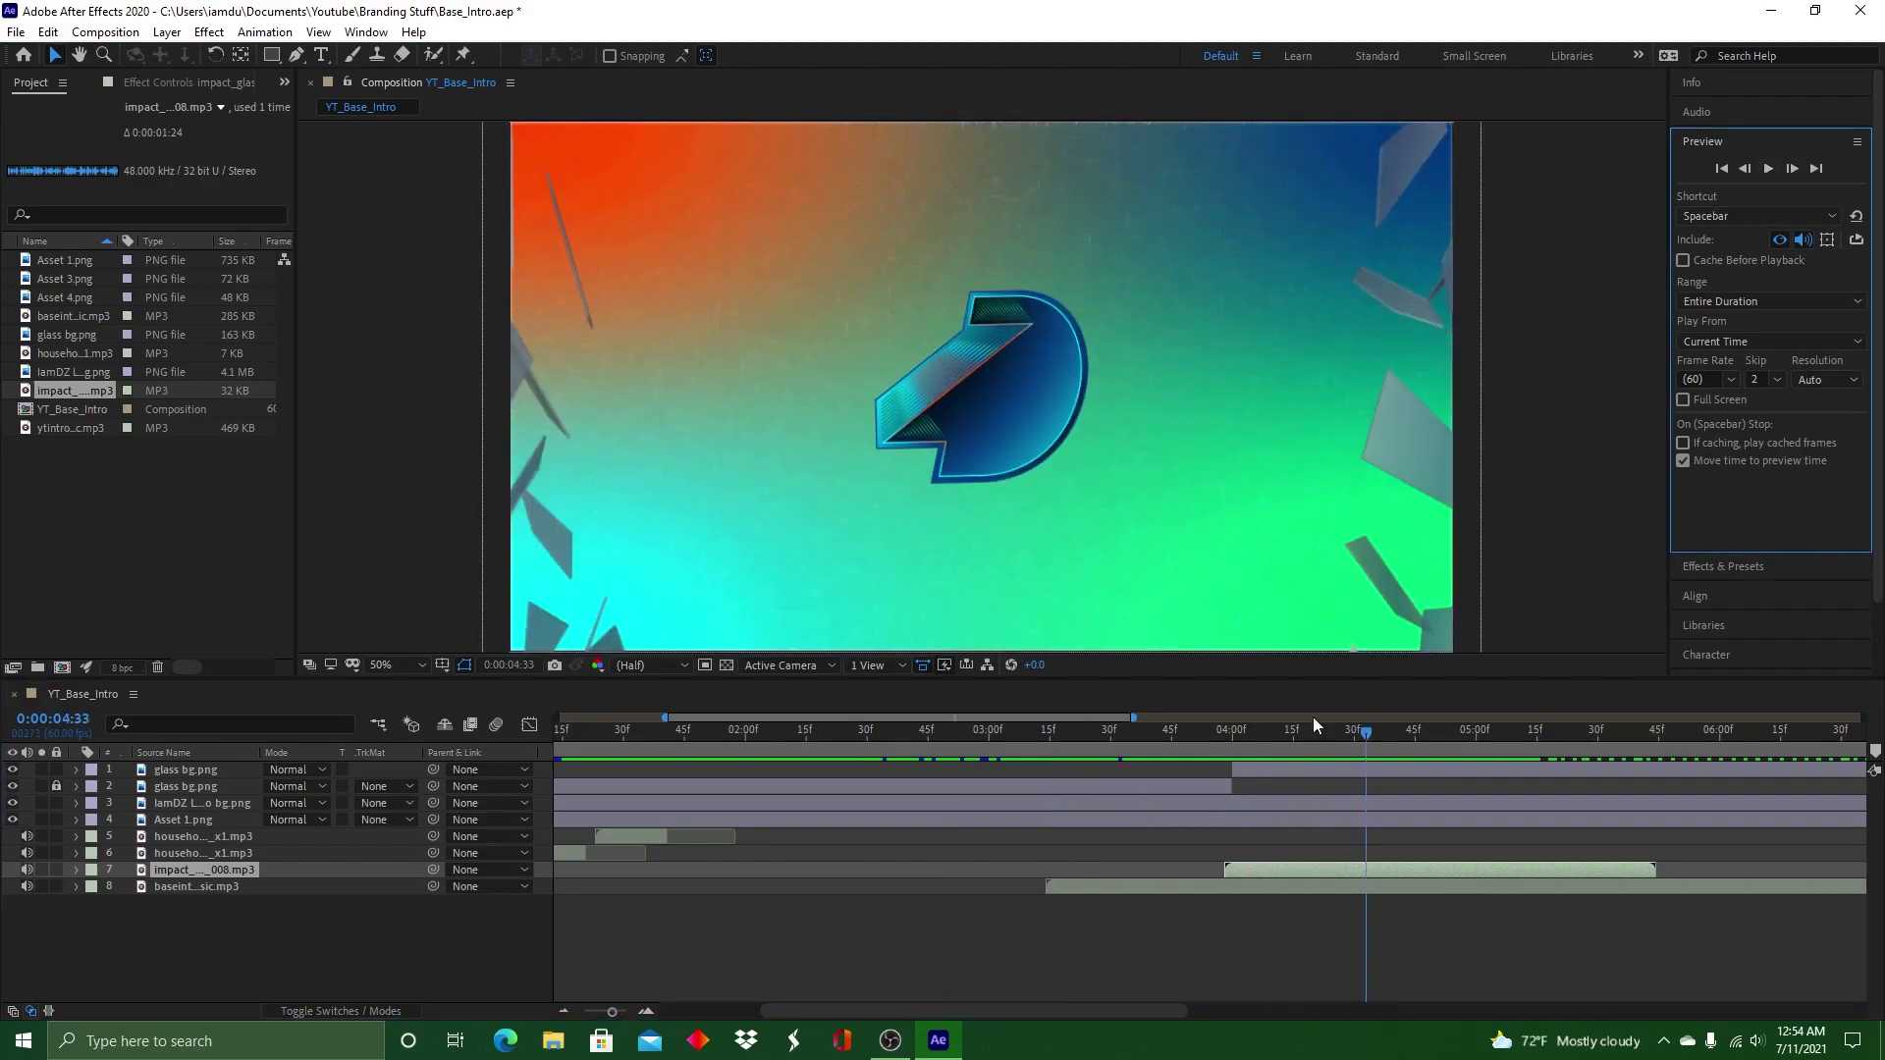
left_click(1224, 736)
left_click_drag(1208, 745, 1231, 766)
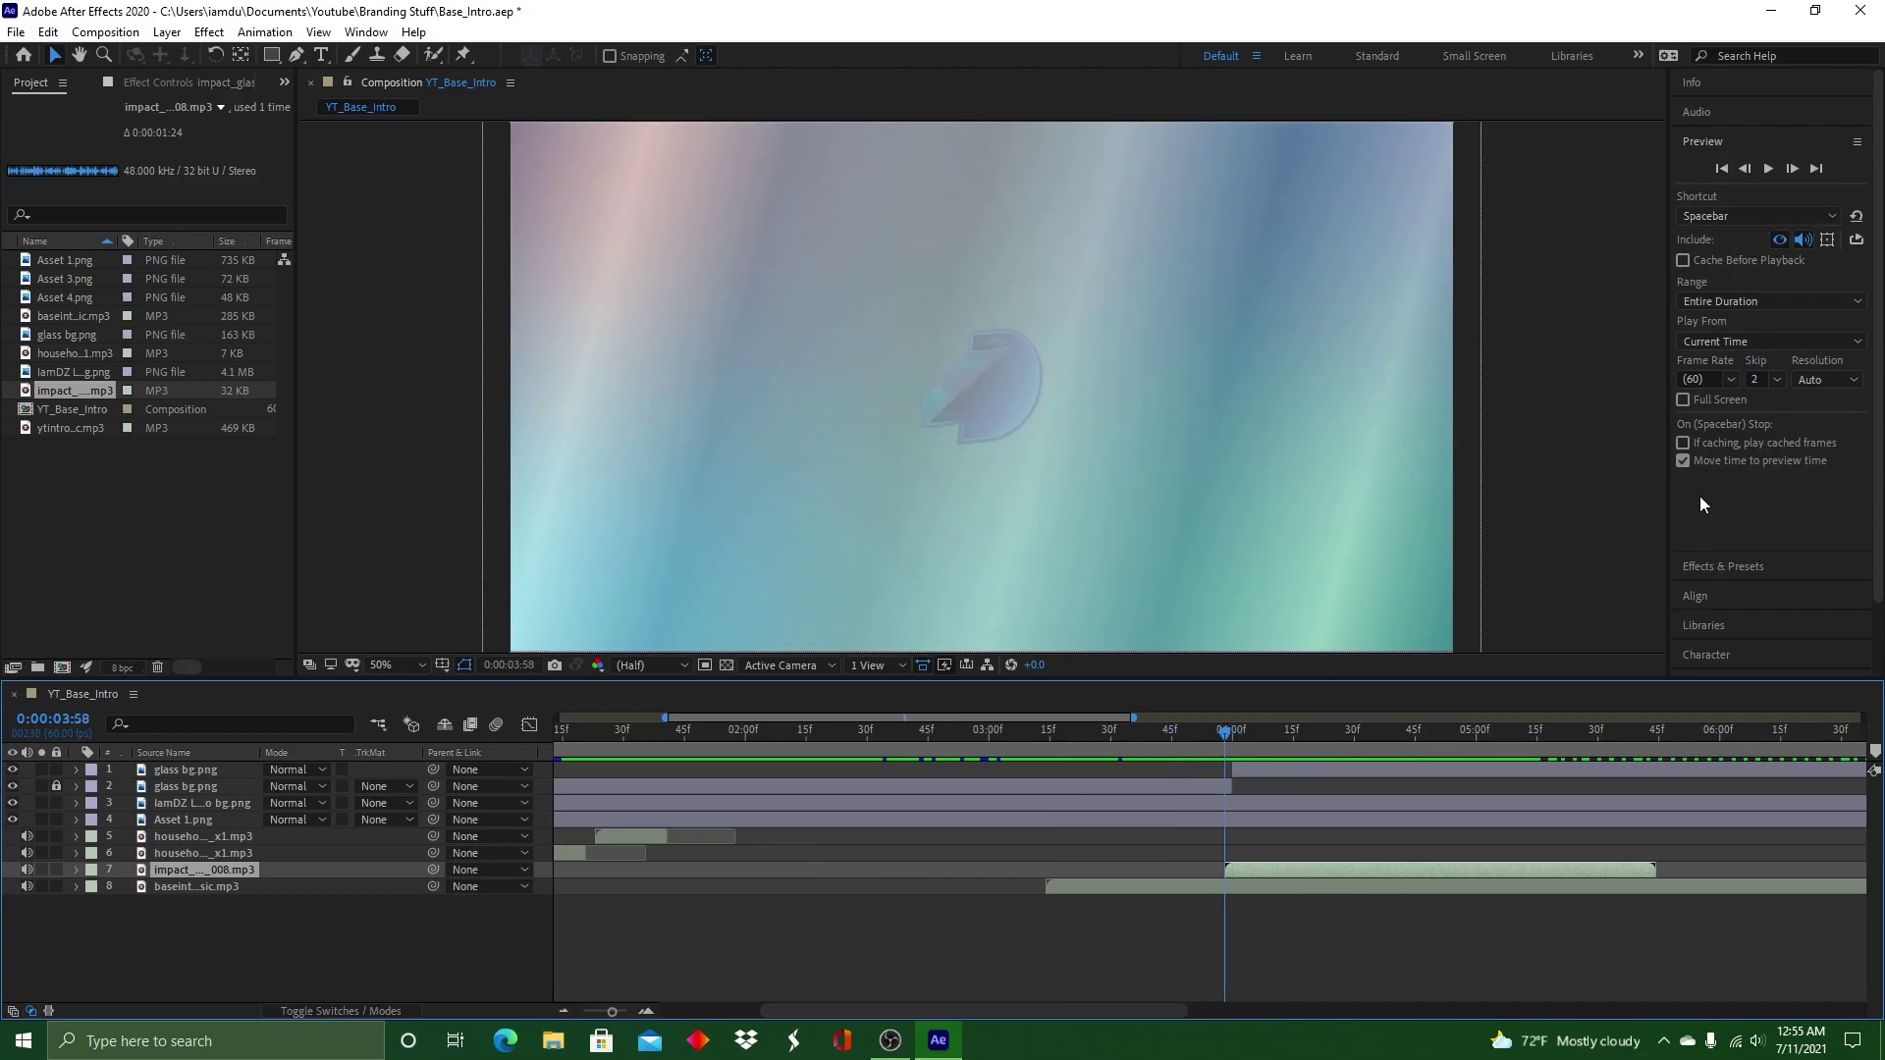
Try audio effects such as Tone and Stereo Mixer on the glass smash sound layer
left_click(1723, 566)
left_click(1678, 251)
double_click(1737, 417)
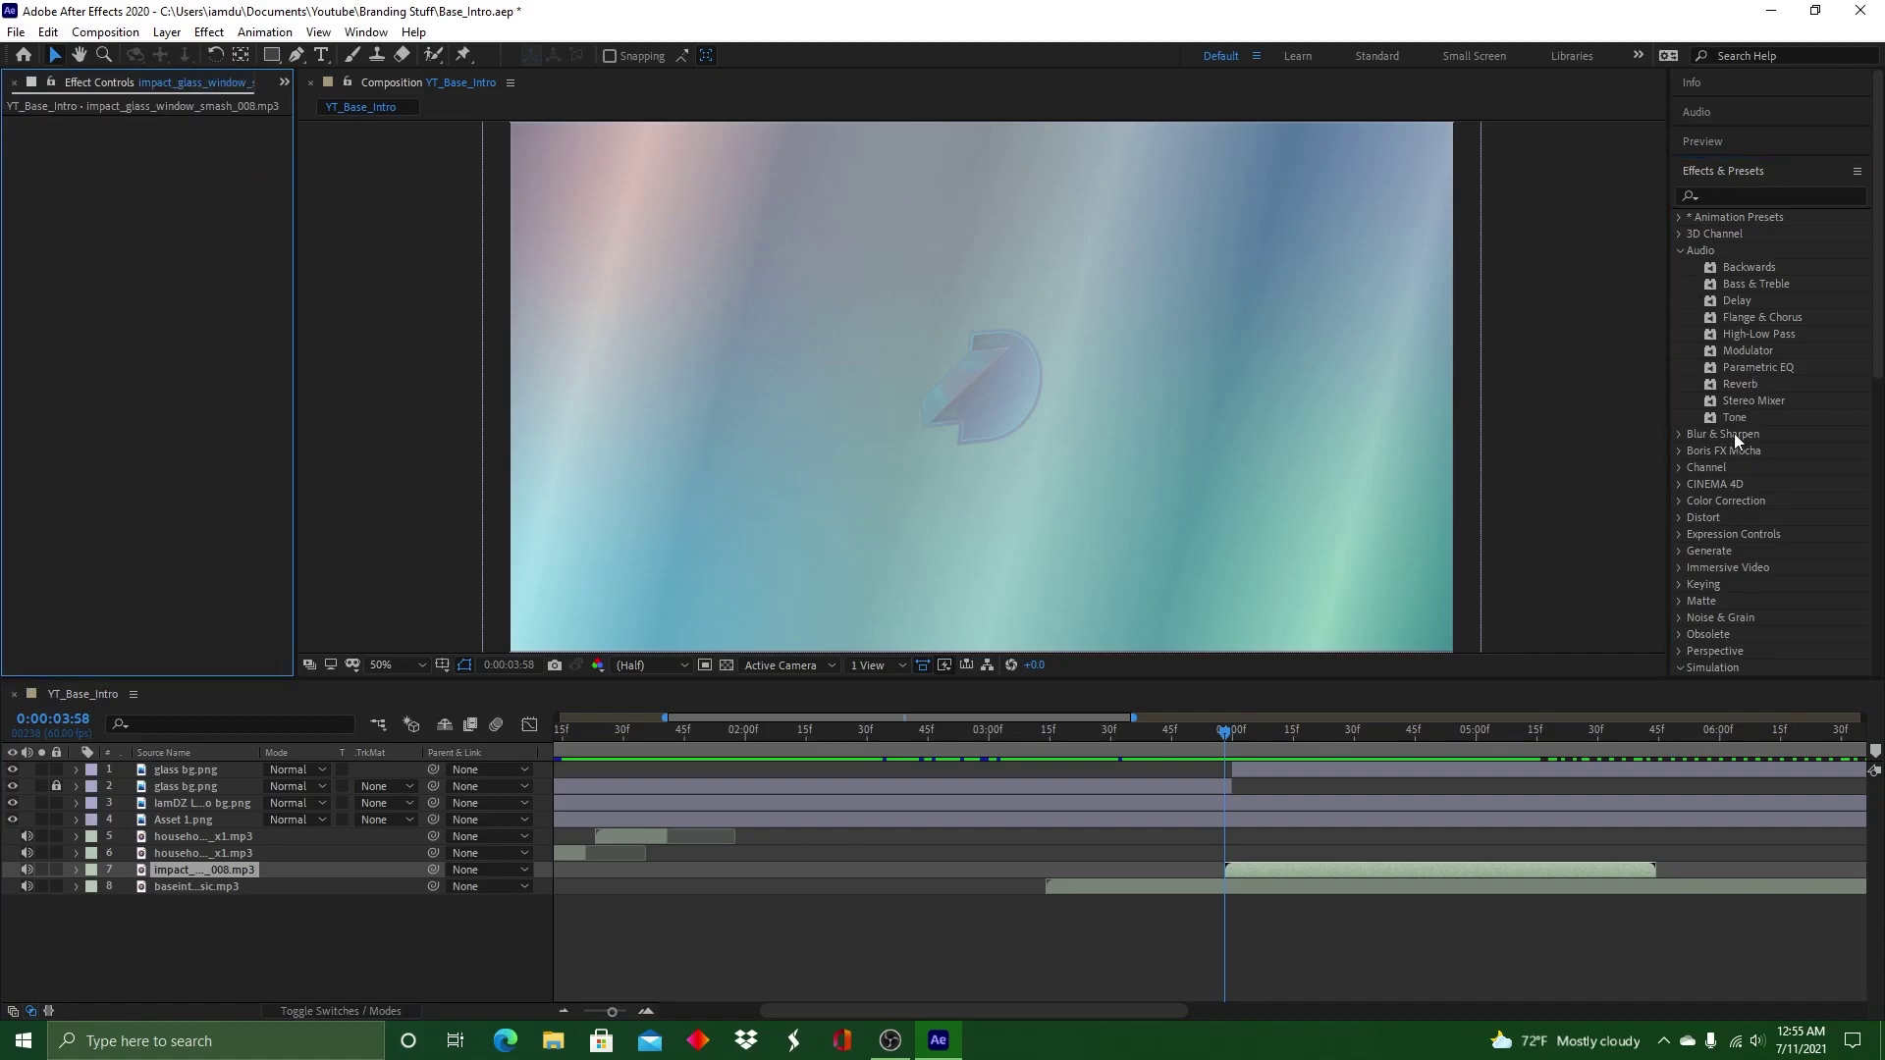
scroll(1732, 440, "down", 5)
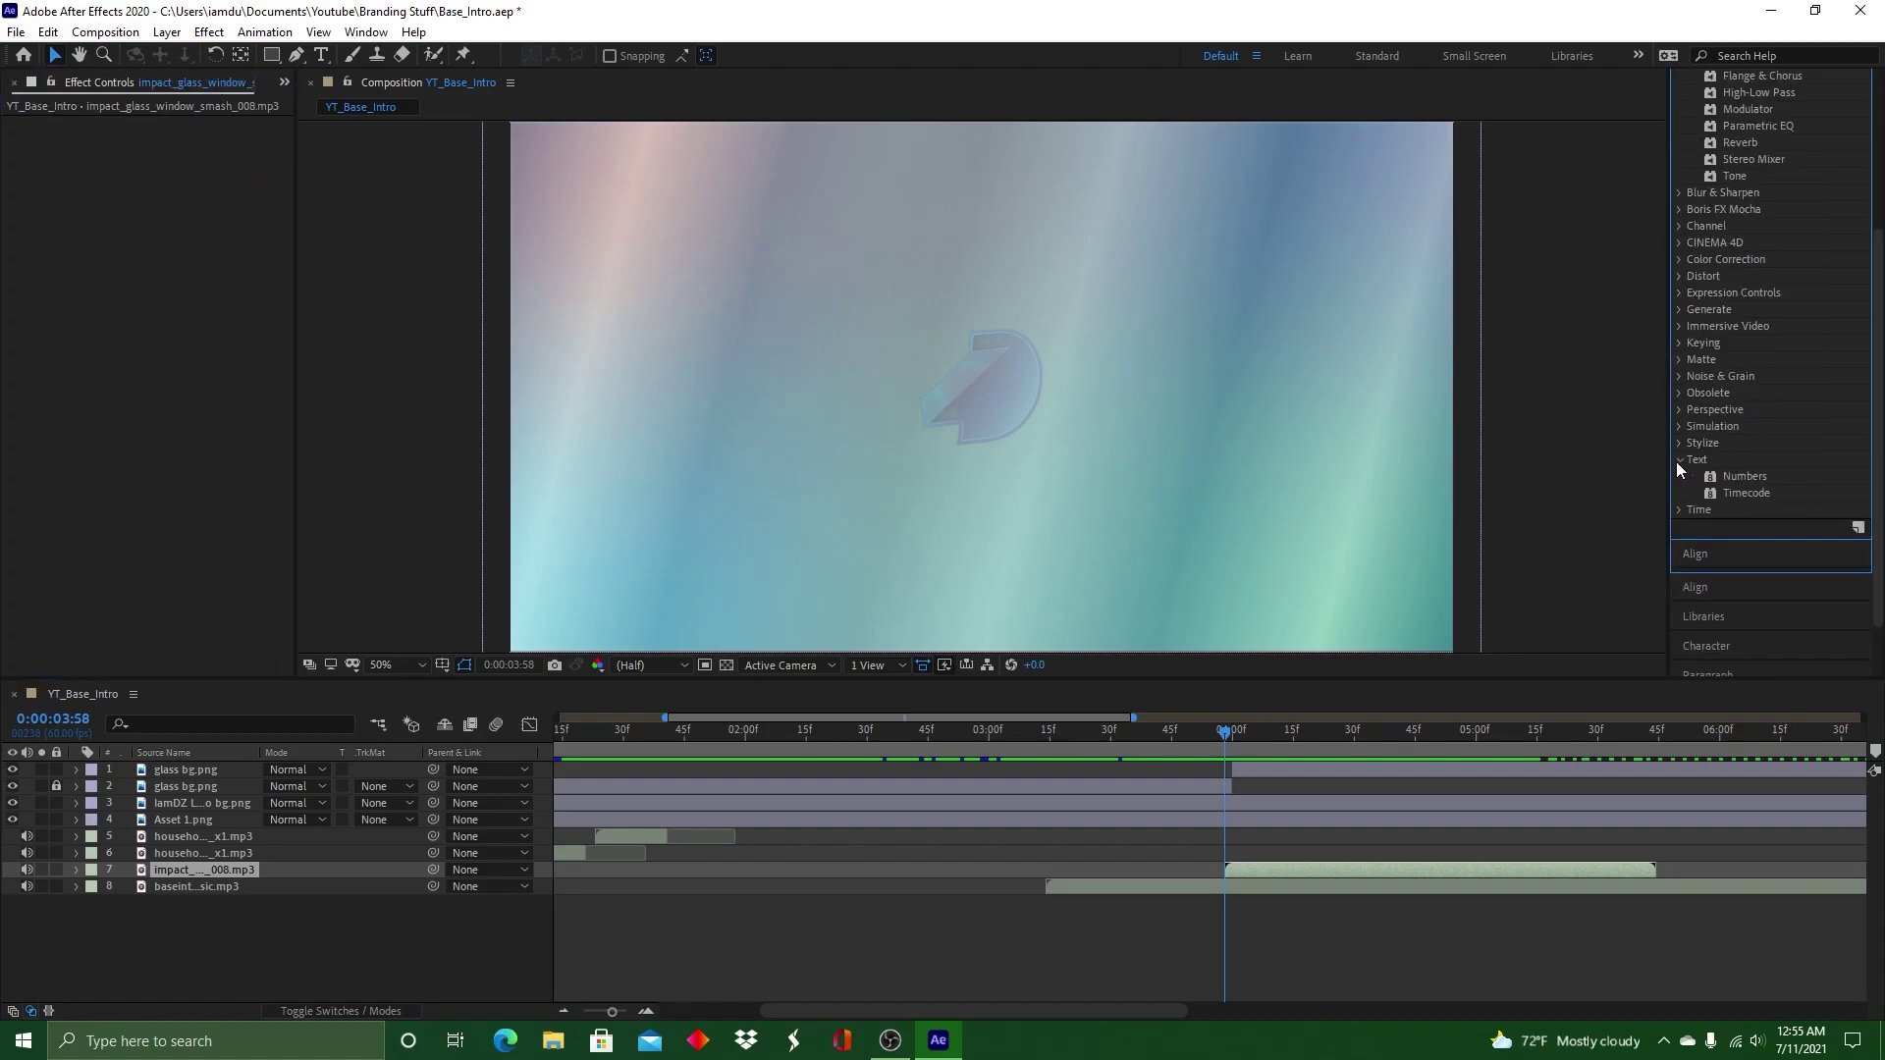
scroll(1757, 294, "up", 3)
double_click(1758, 293)
key("ctrl+z")
double_click(1755, 342)
key("ctrl+z")
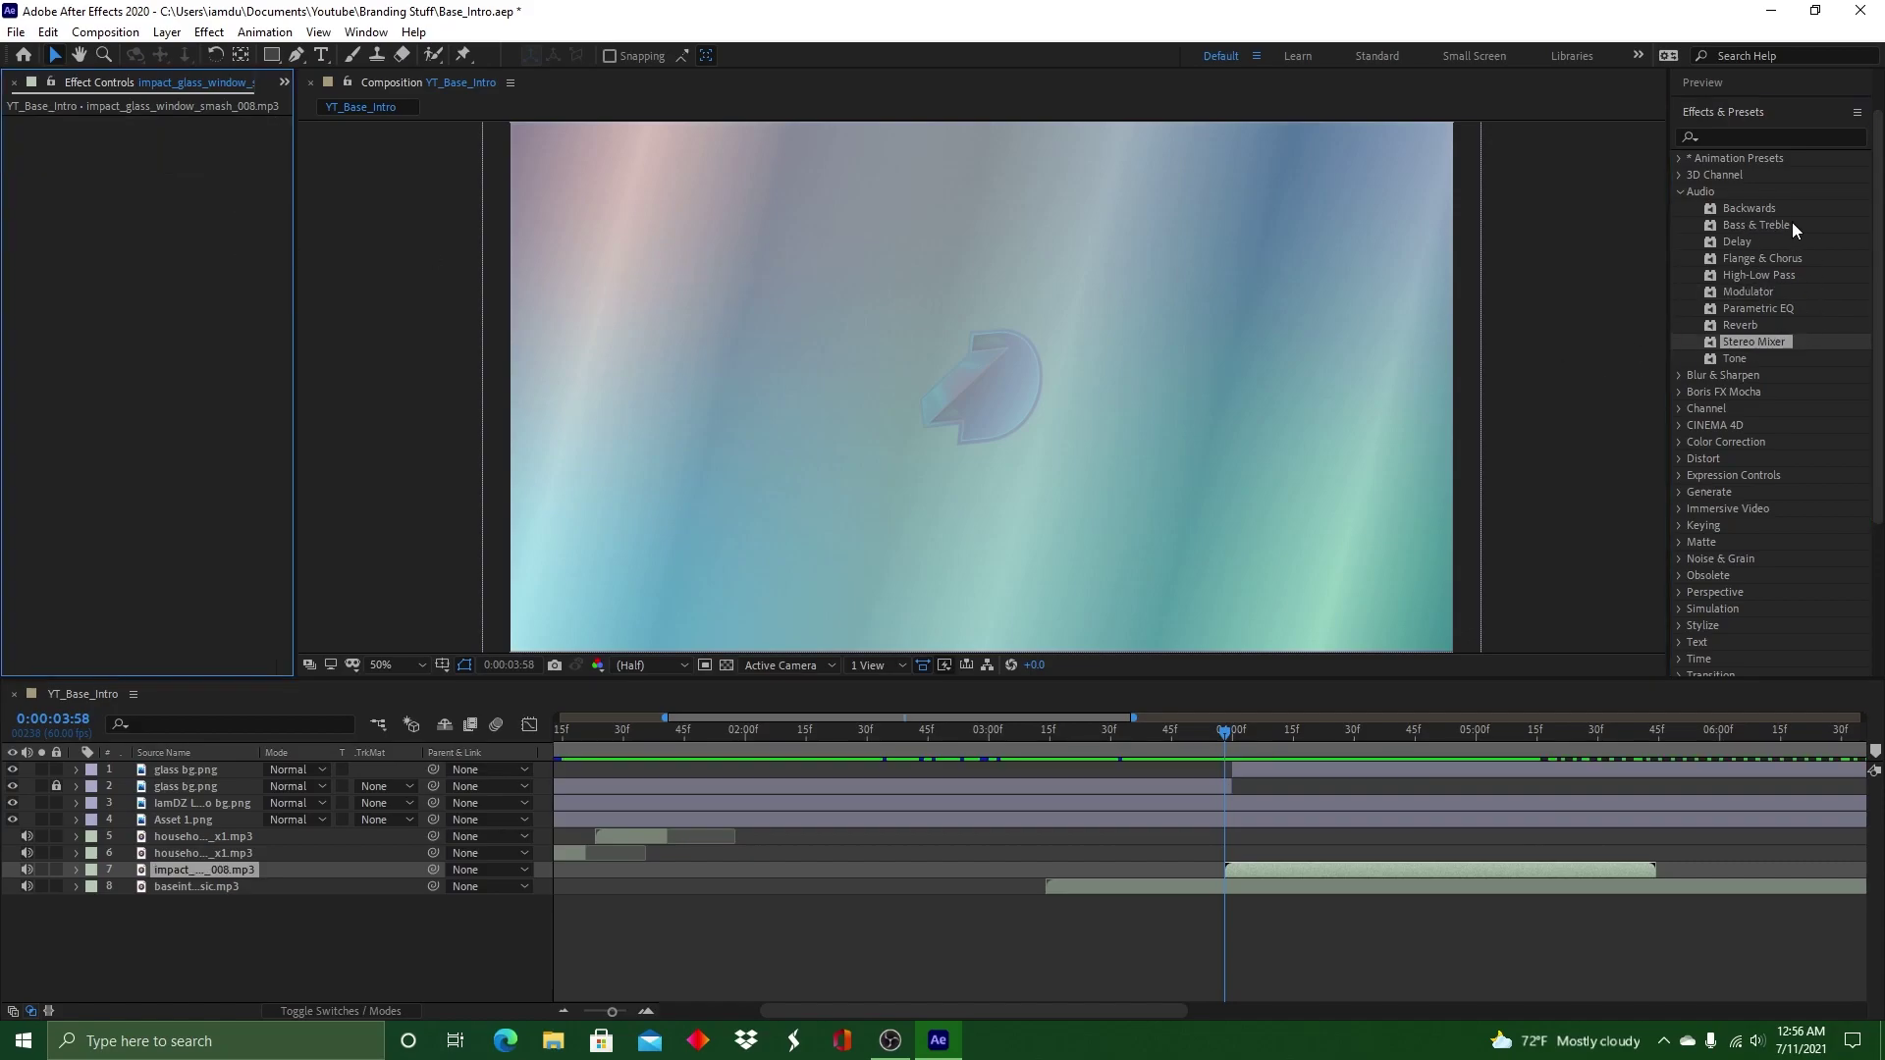
Examine the animation presets and the glass smash sound layer's options for an audio adjustment
left_click(1679, 158)
left_click(1695, 292)
left_click(1696, 292)
left_click(1695, 192)
left_click(1695, 192)
left_click(1695, 175)
left_click(1695, 176)
left_click(1680, 158)
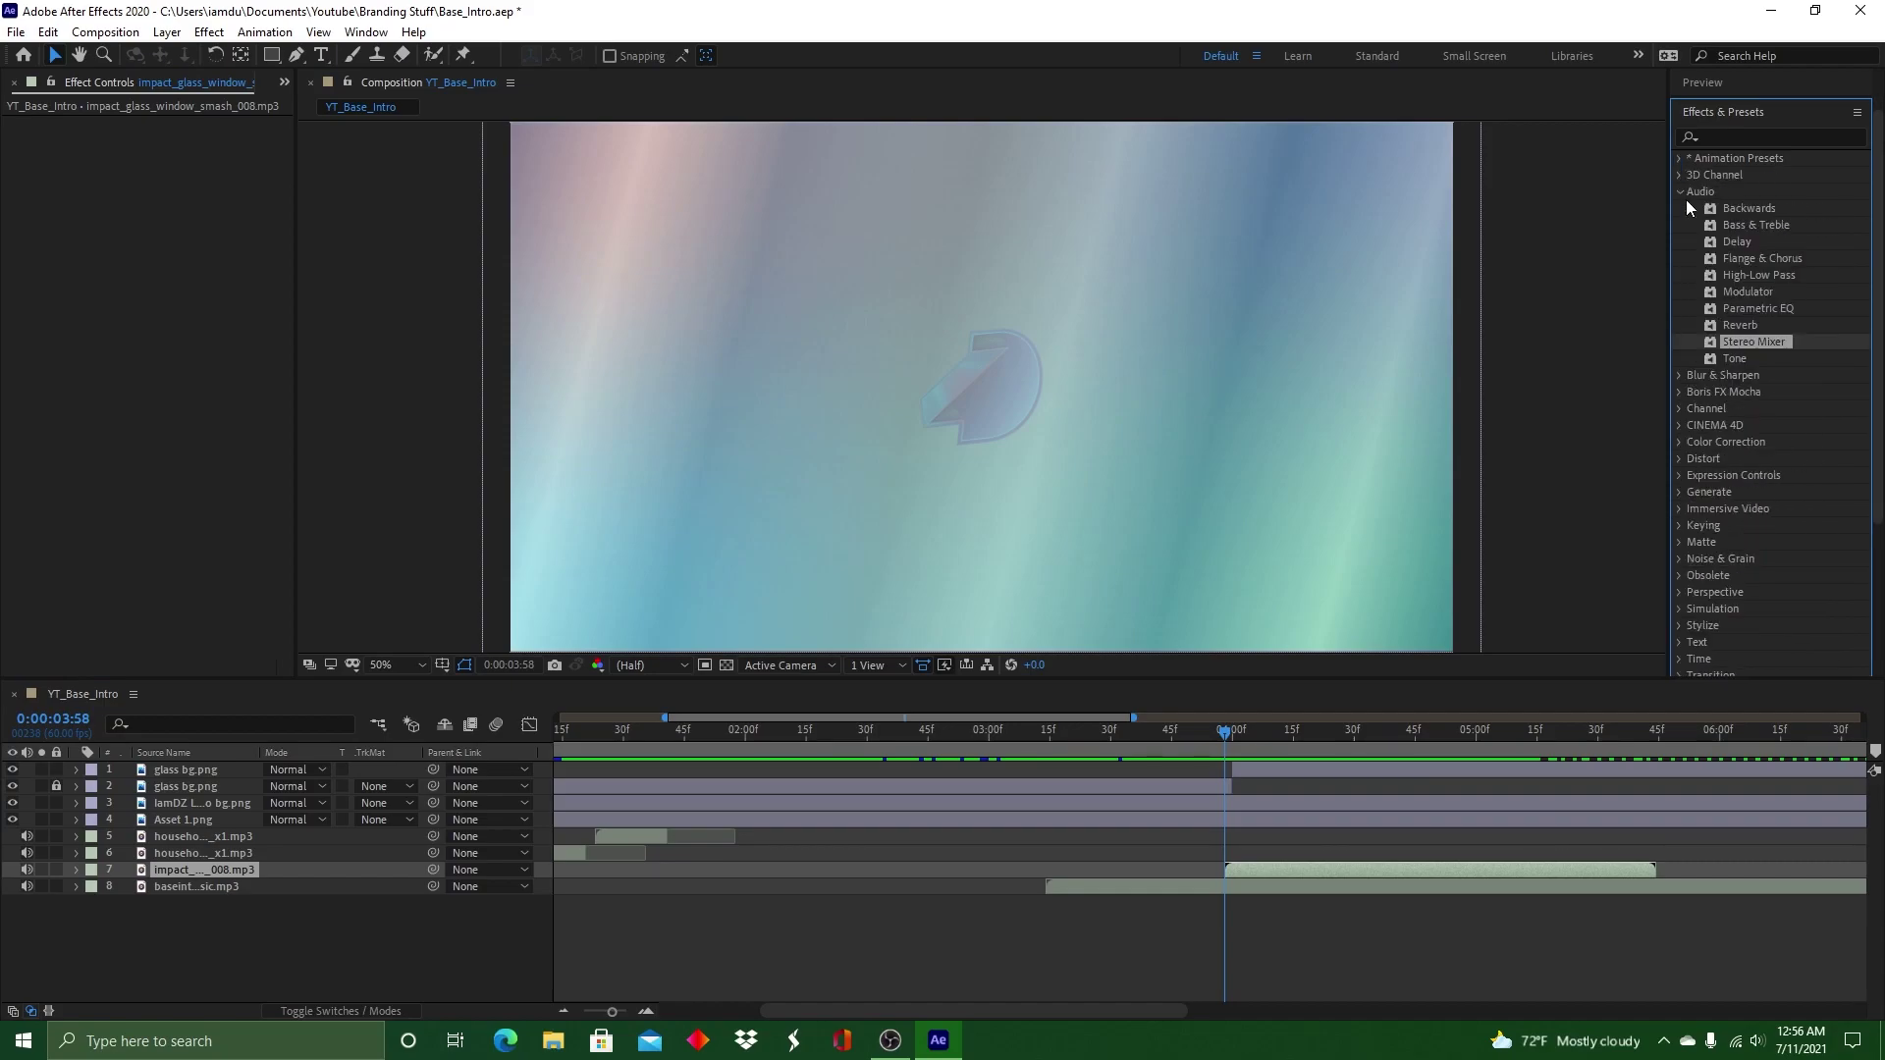
right_click(1258, 864)
mouse_move(1394, 357)
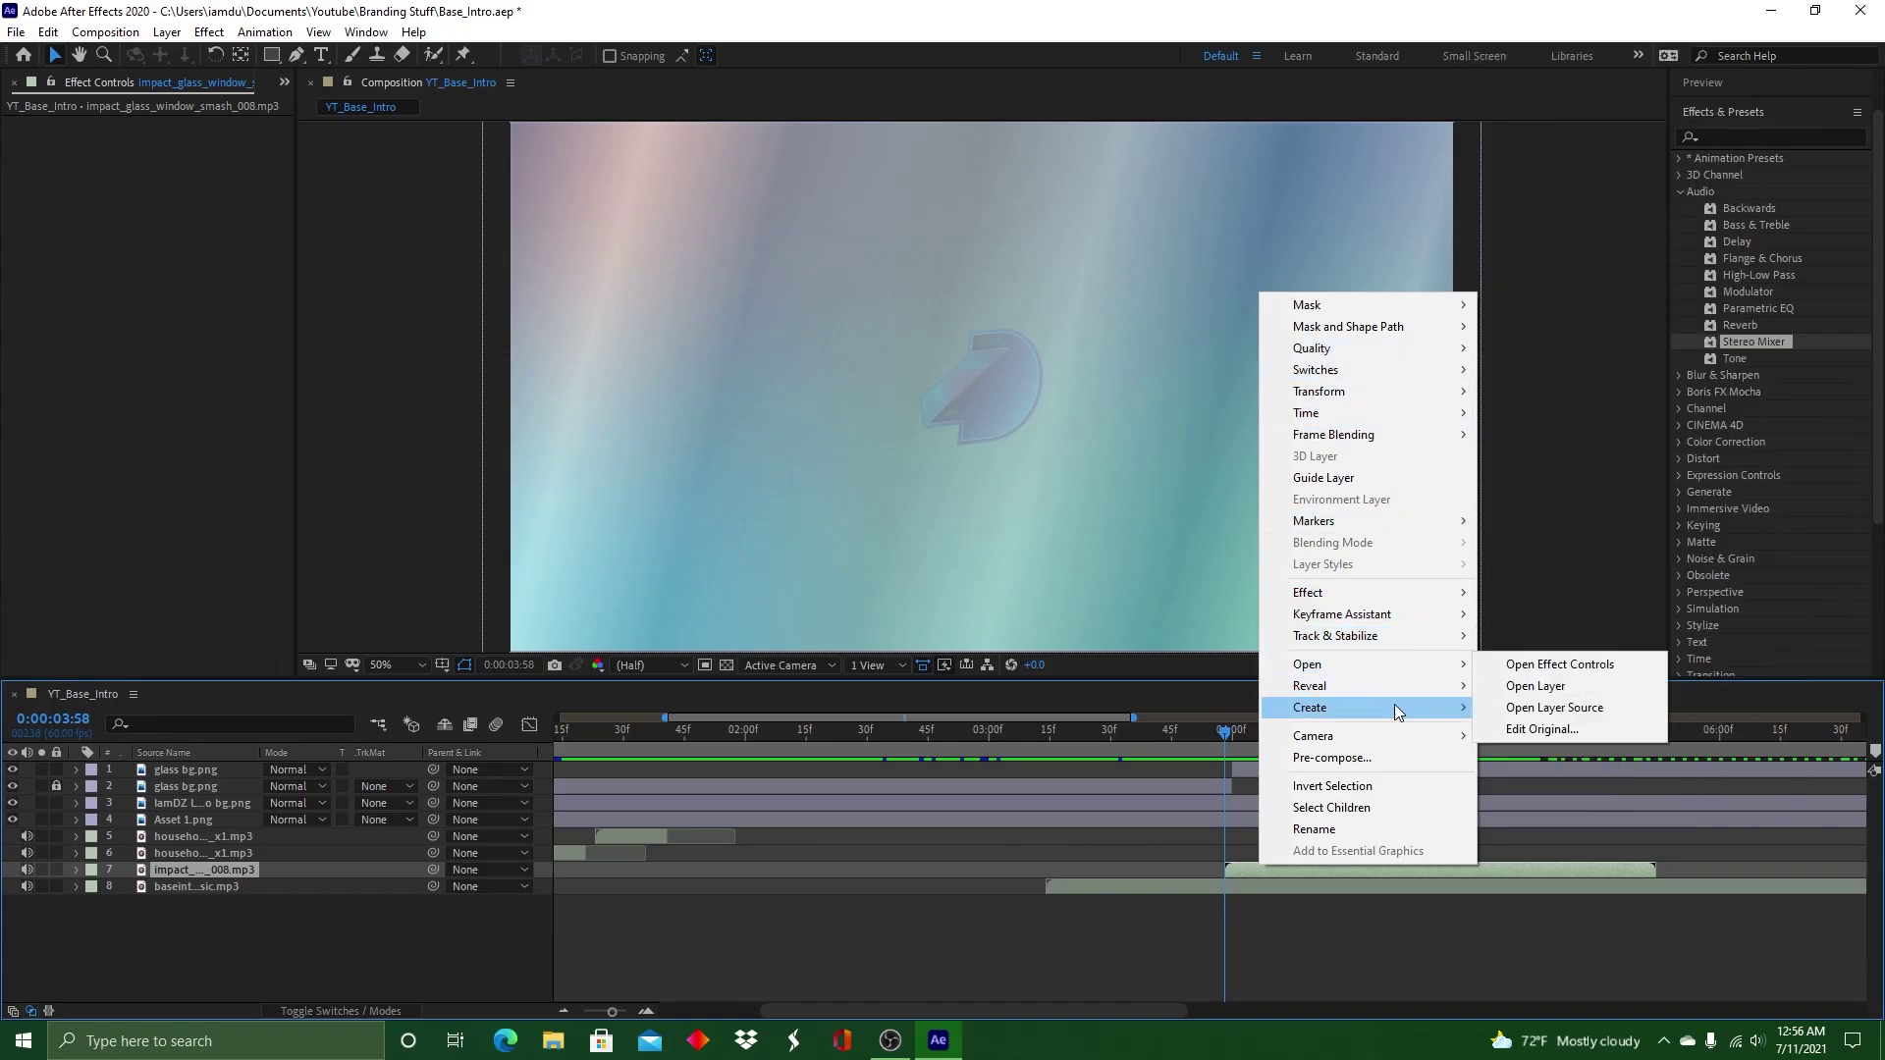
left_click(1247, 852)
left_click(1260, 873)
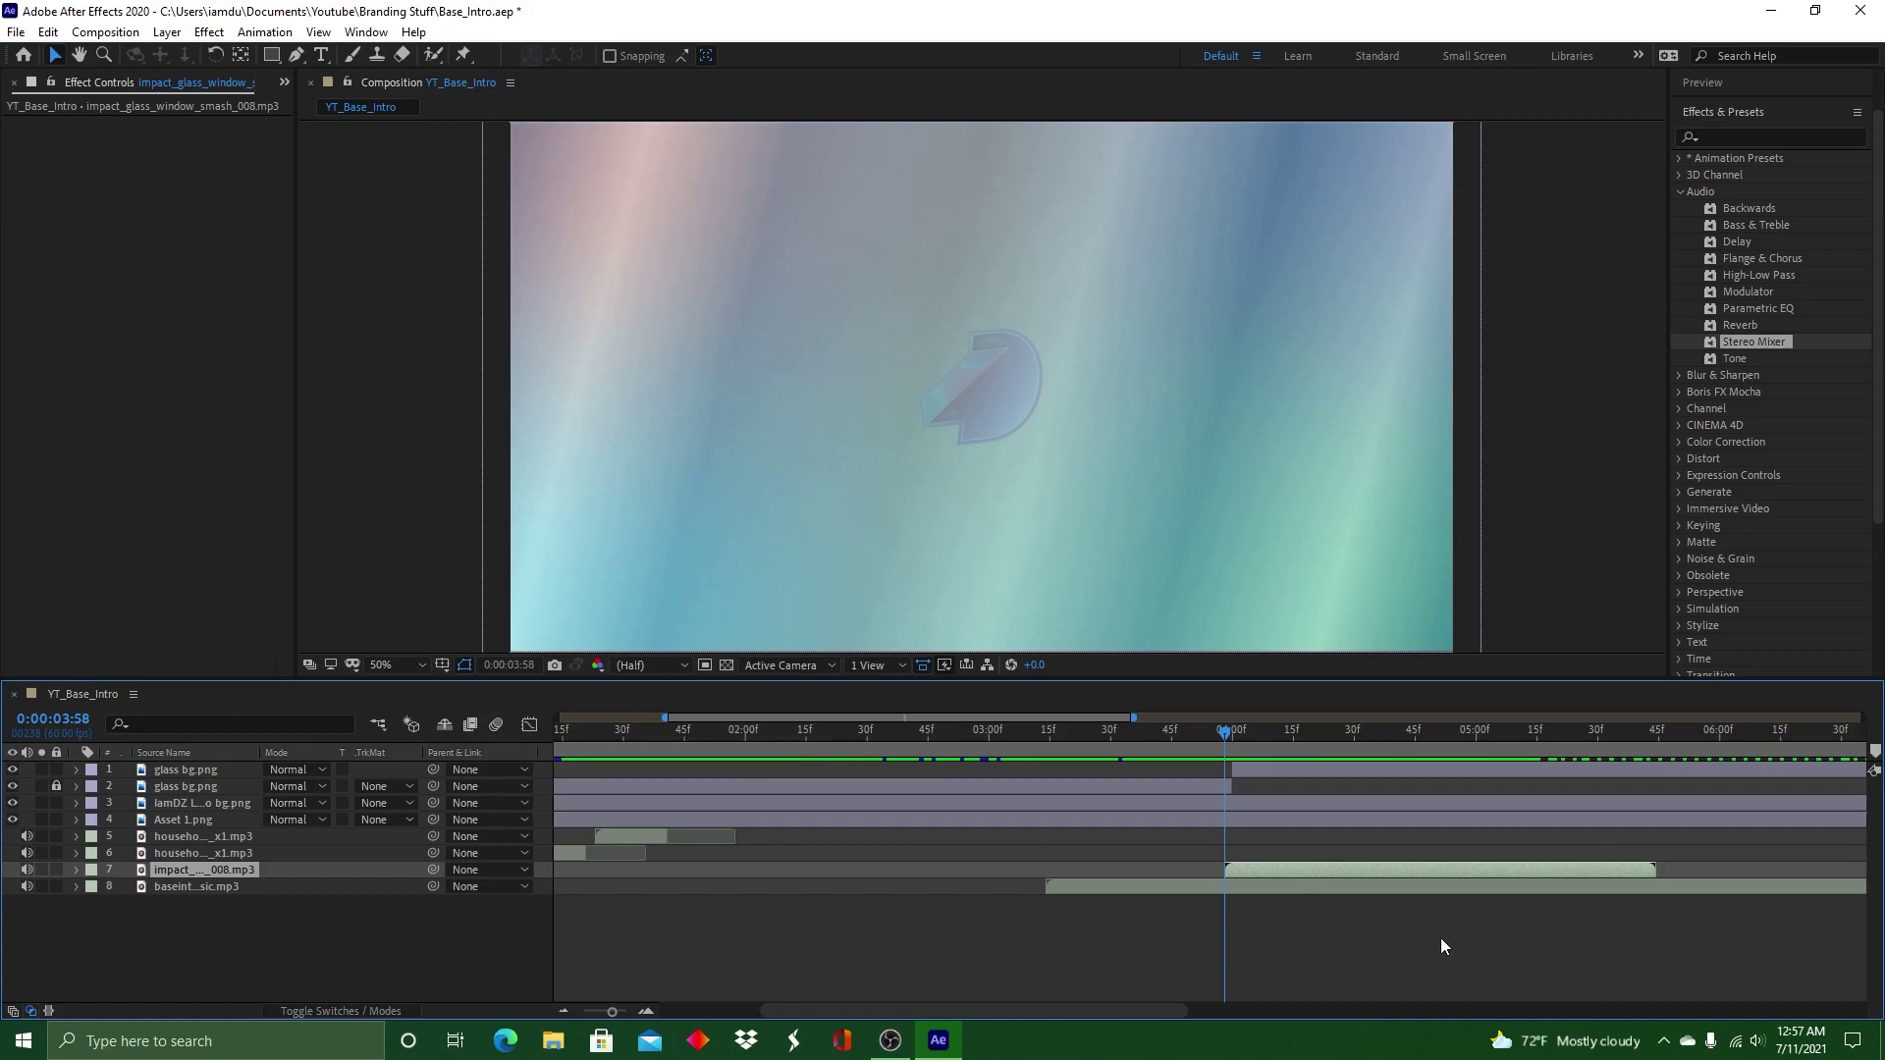
Try the Bass & Treble, Delay, Reverb and Parametric EQ effects on the glass smash sound layer
left_click(1800, 206)
double_click(1802, 227)
key("ctrl+z")
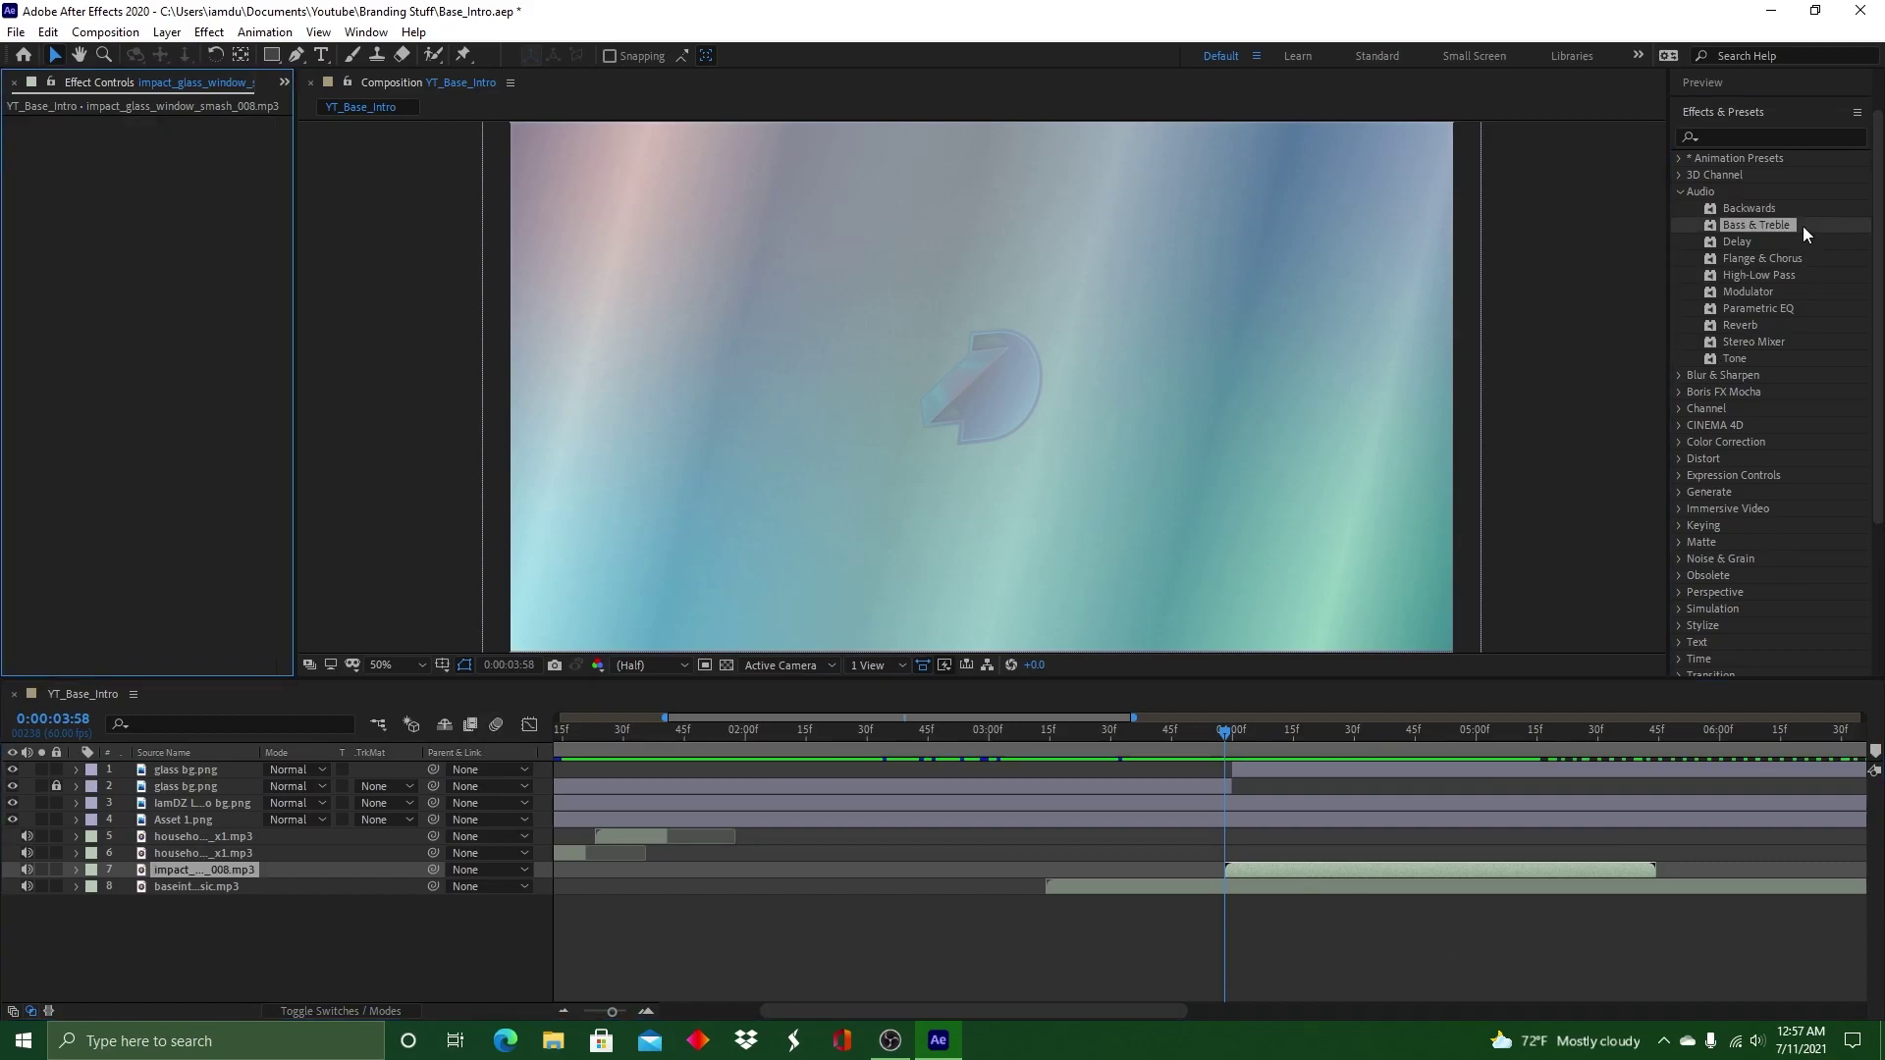
double_click(1802, 244)
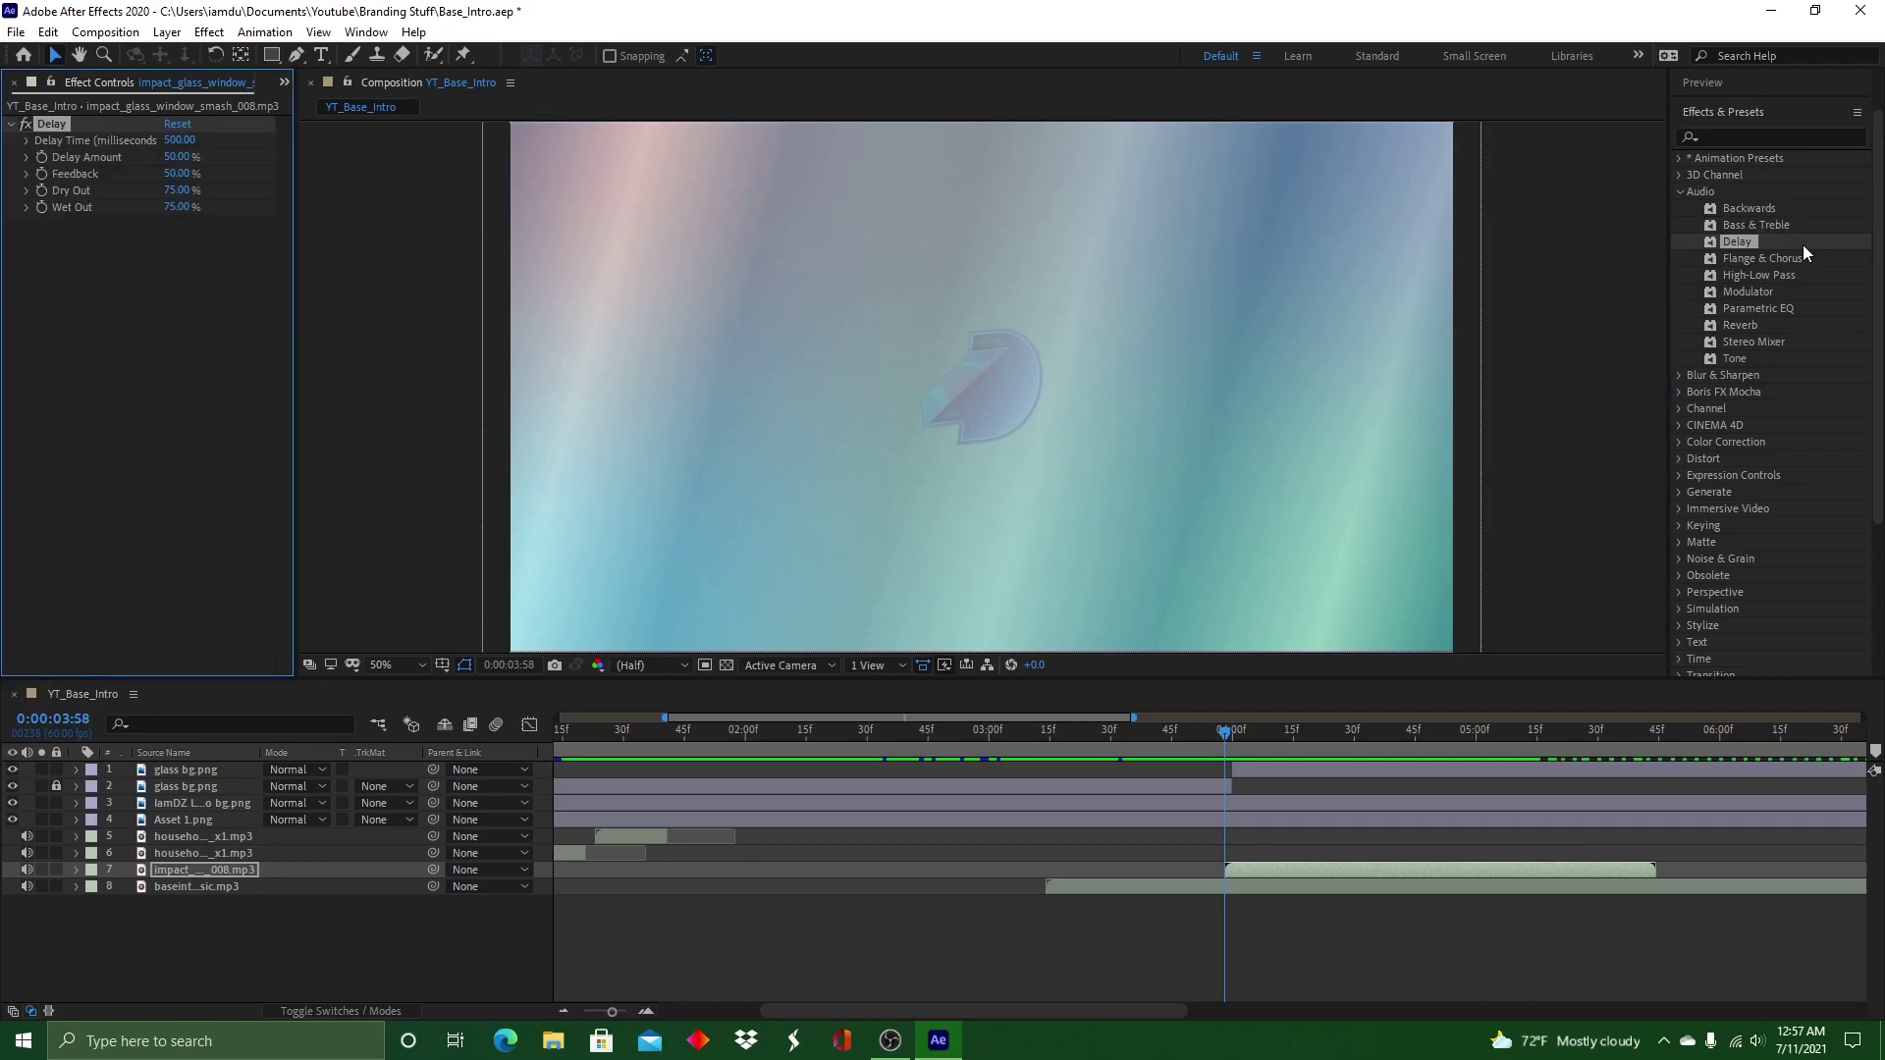
key("ctrl+z")
left_click(1794, 191)
double_click(1790, 323)
key("ctrl+z")
double_click(1811, 309)
key("ctrl+z")
Move the glass smash sound layer below the music layer
left_click(1342, 867)
left_click(541, 884)
left_click_drag(241, 870, 235, 897)
Preview the shatter with its sound and the music from 0:00:03:08
left_click(1022, 742)
scroll(1715, 152, "up", 2)
left_click(1703, 114)
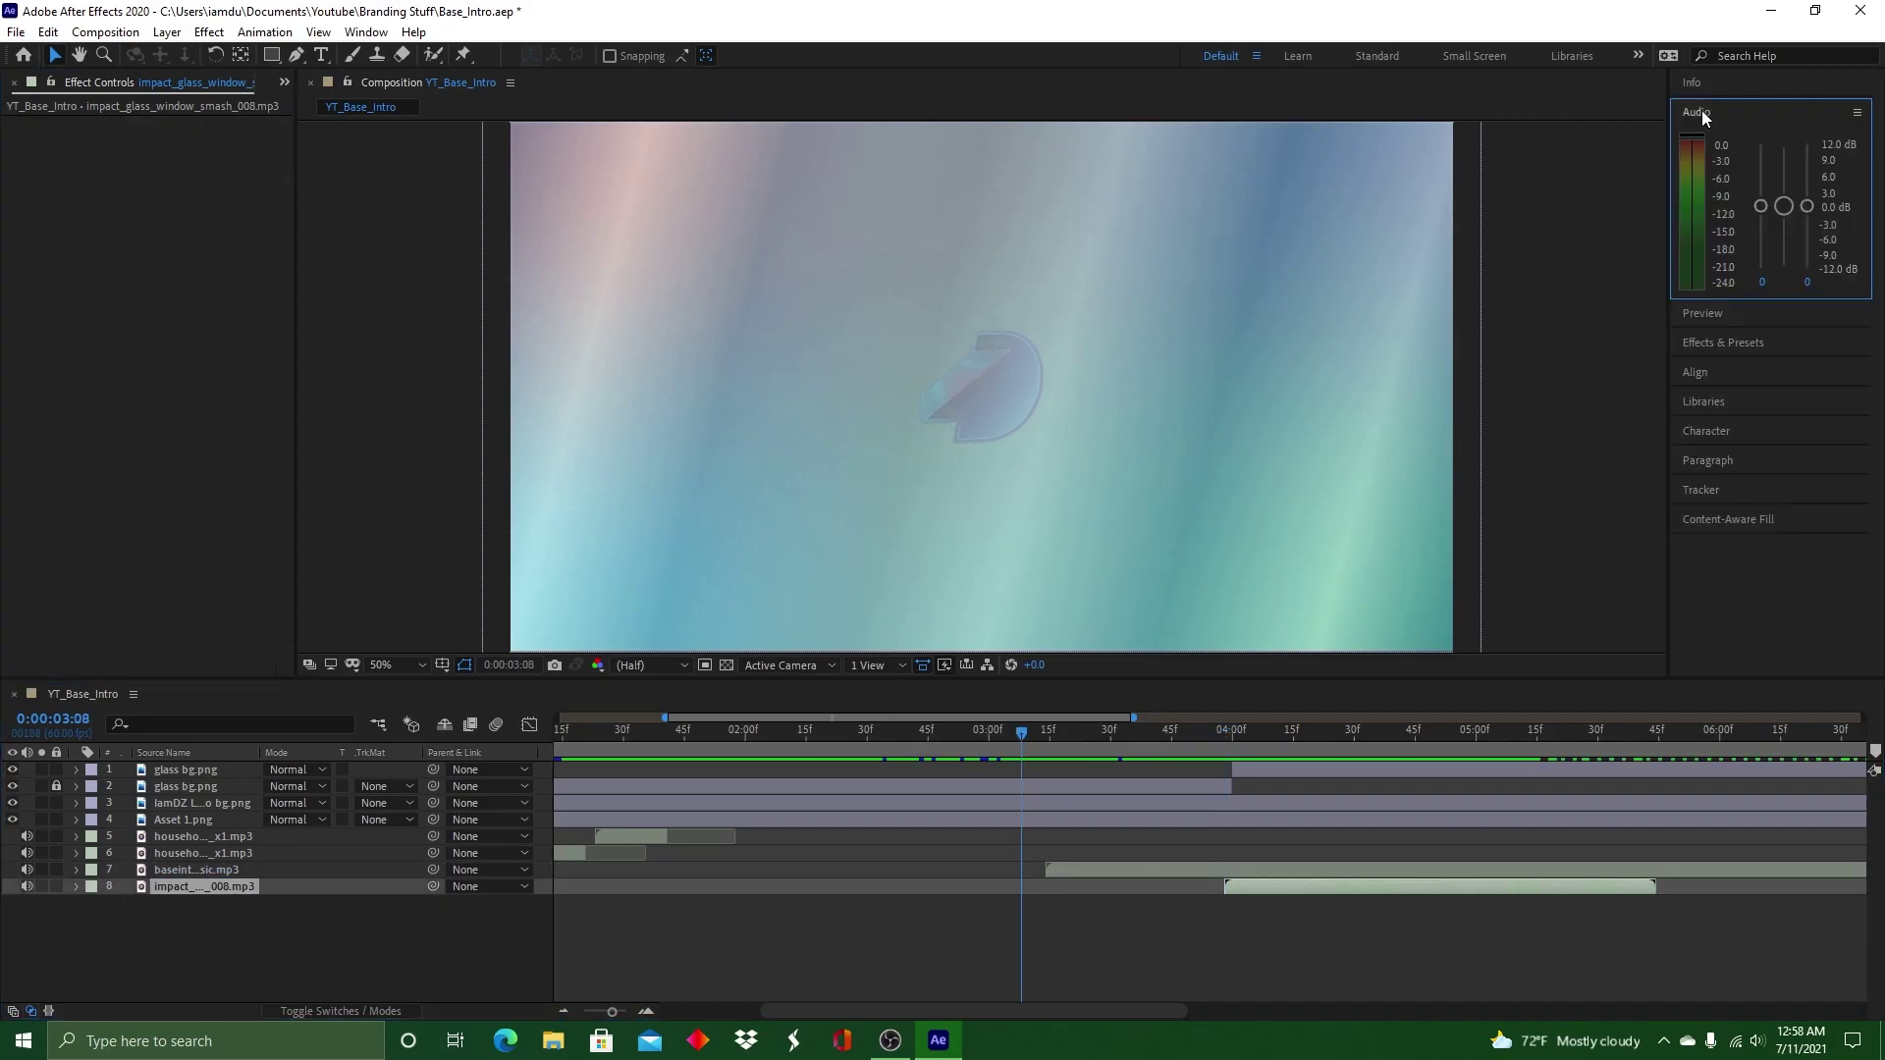
left_click(1712, 314)
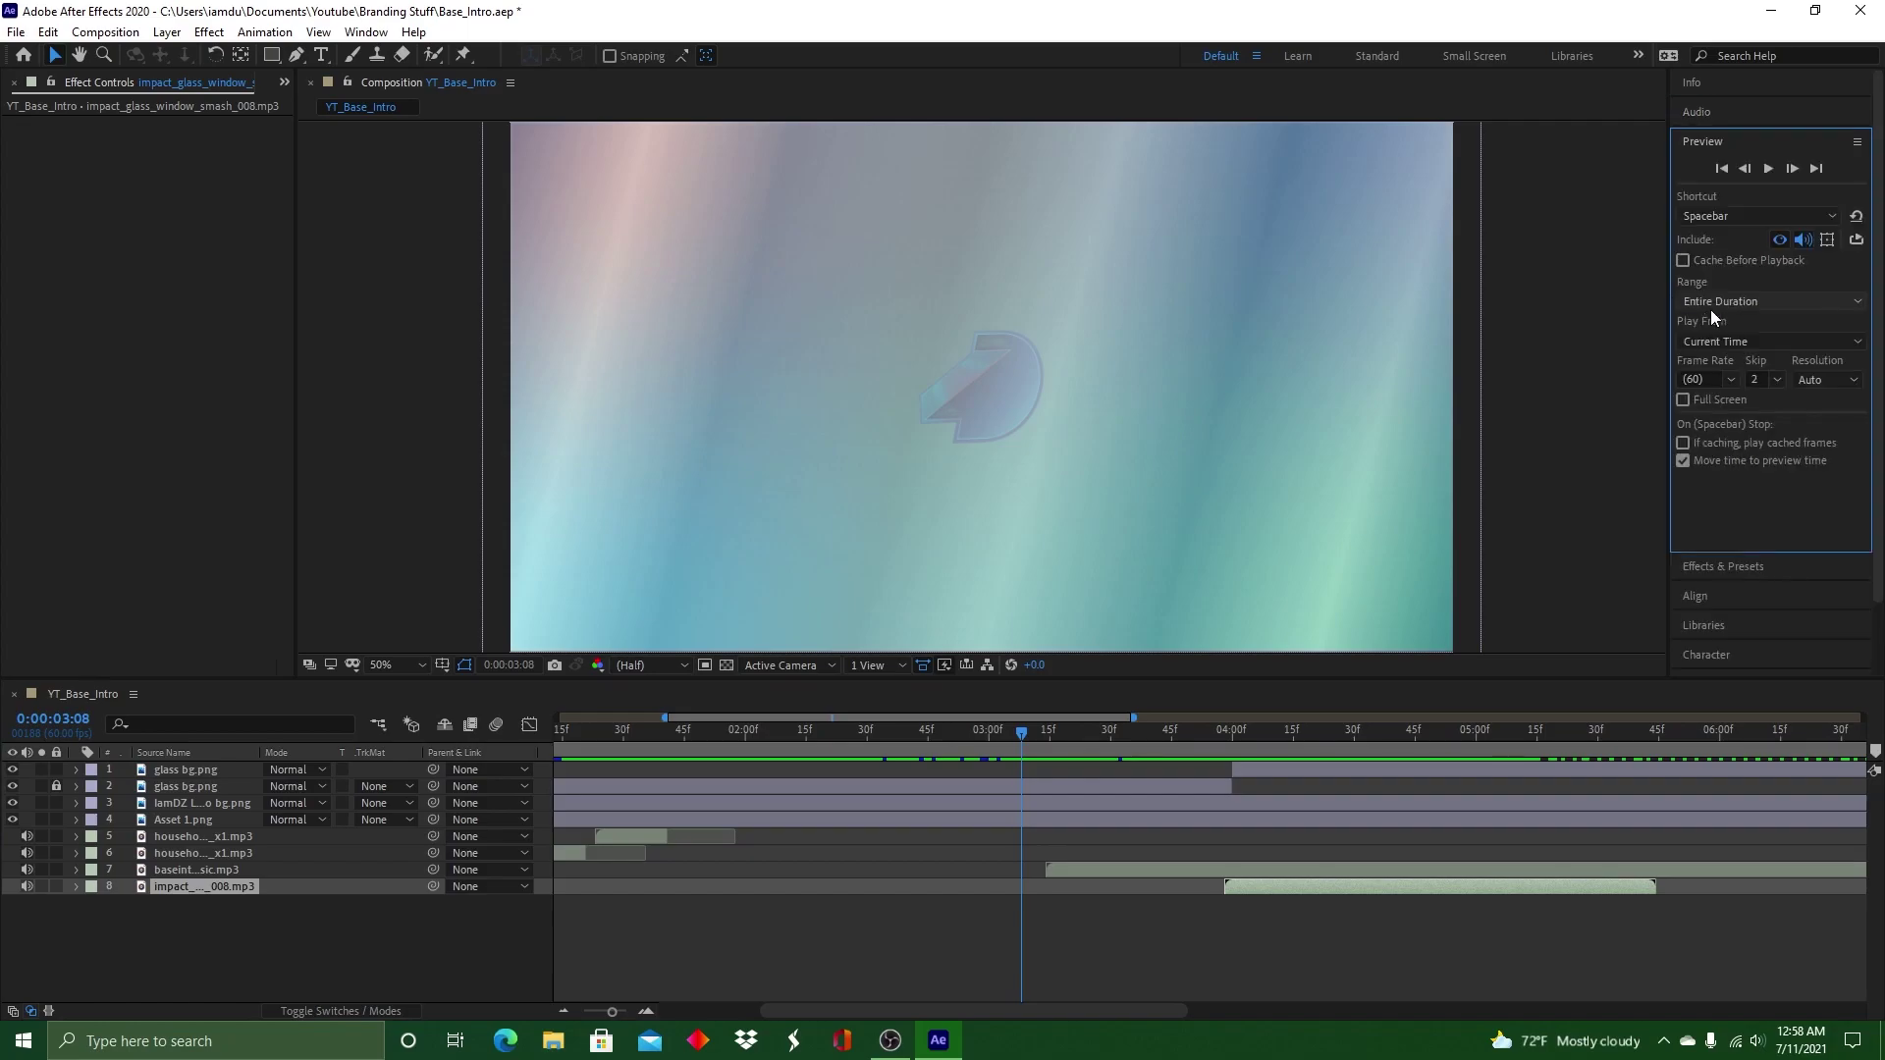
left_click(1767, 172)
key("space")
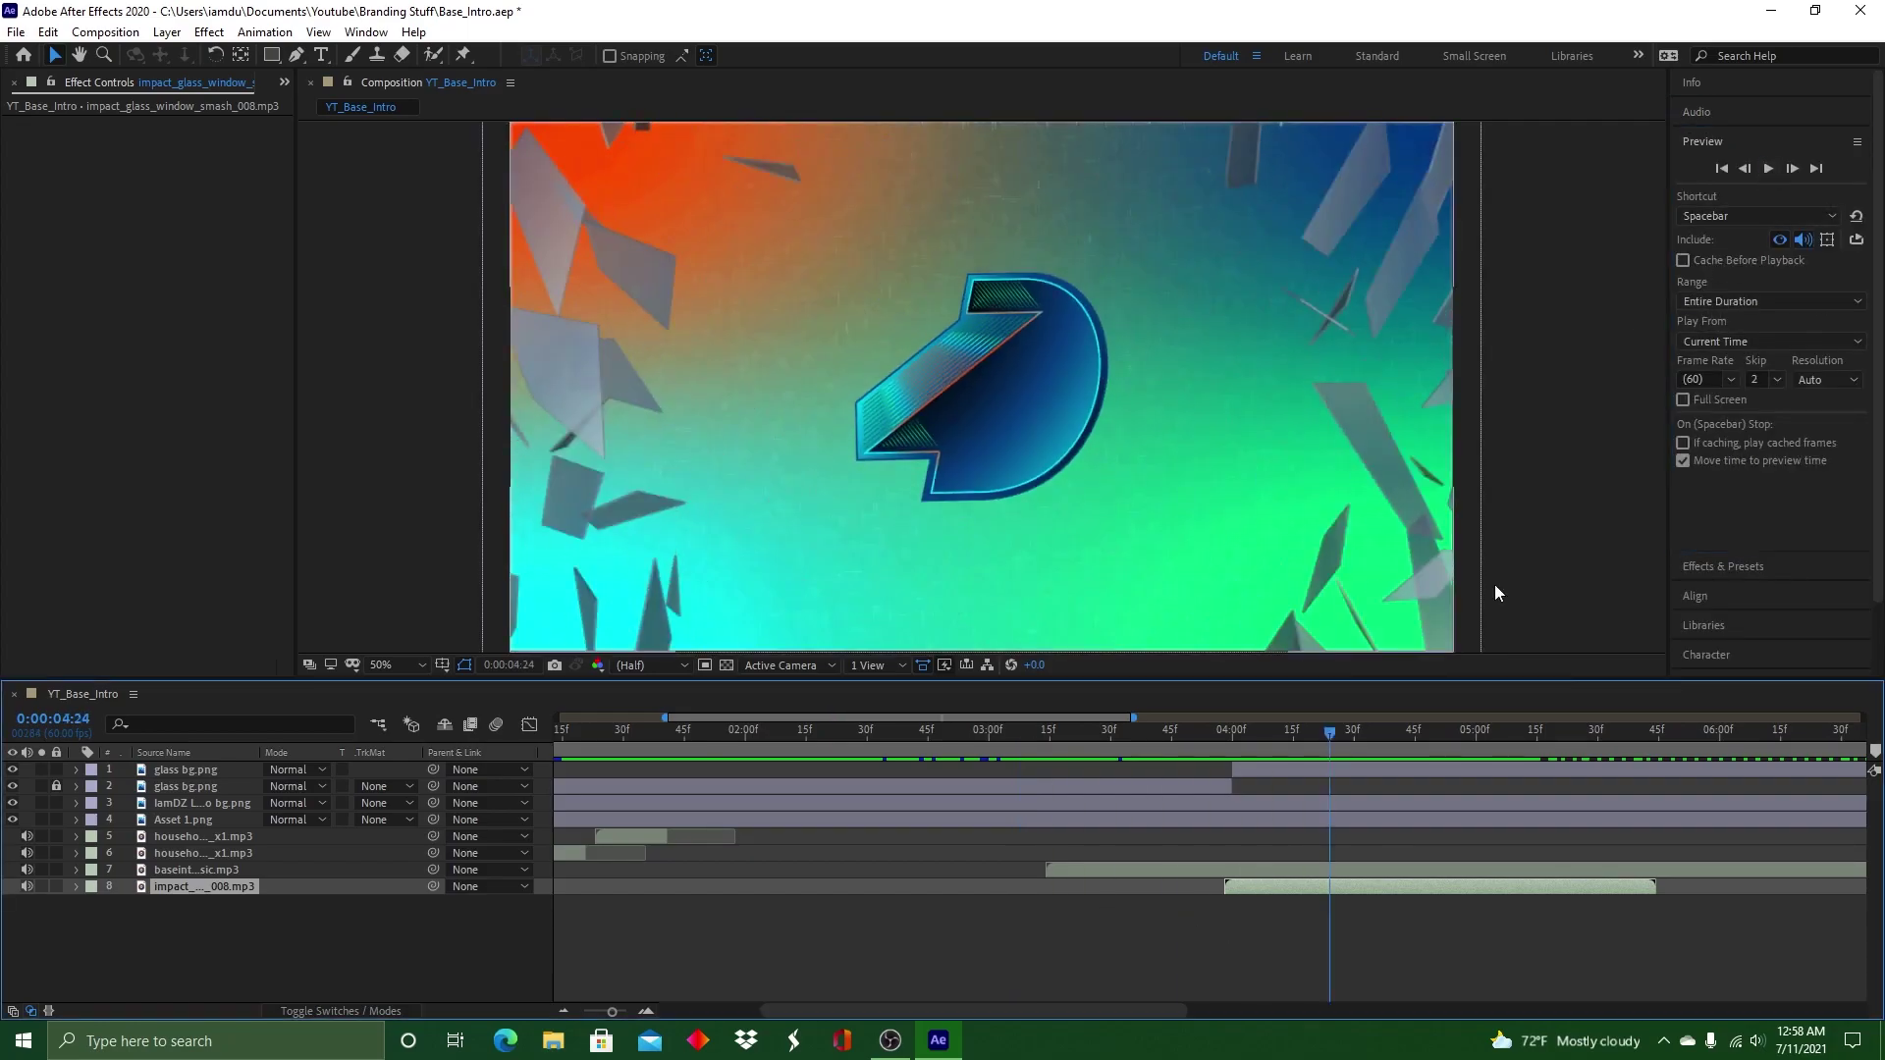
Lower the glass smash sound's audio level to about -10.4 dB on both channels and preview the shatter
left_click(1702, 113)
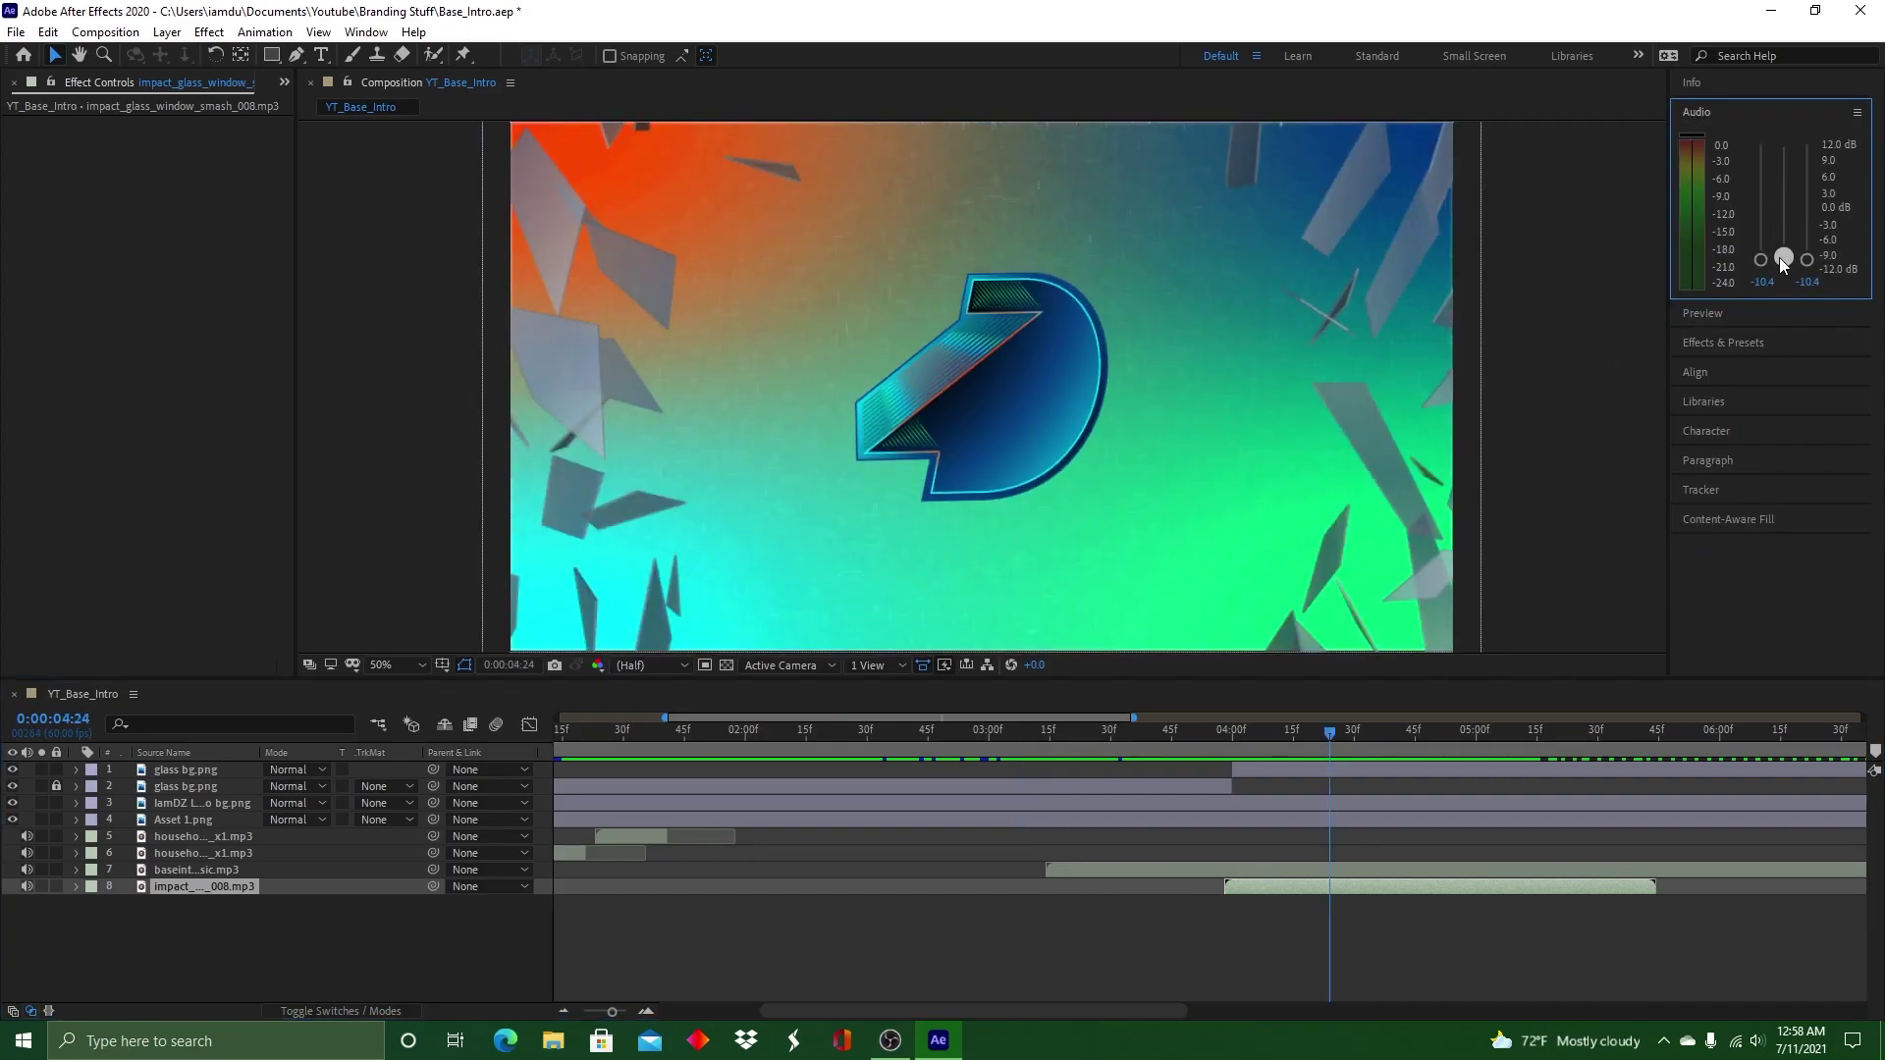
left_click_drag(1331, 735, 1186, 736)
left_click(1703, 313)
left_click(1767, 171)
left_click(1767, 170)
left_click_drag(1485, 735, 1229, 736)
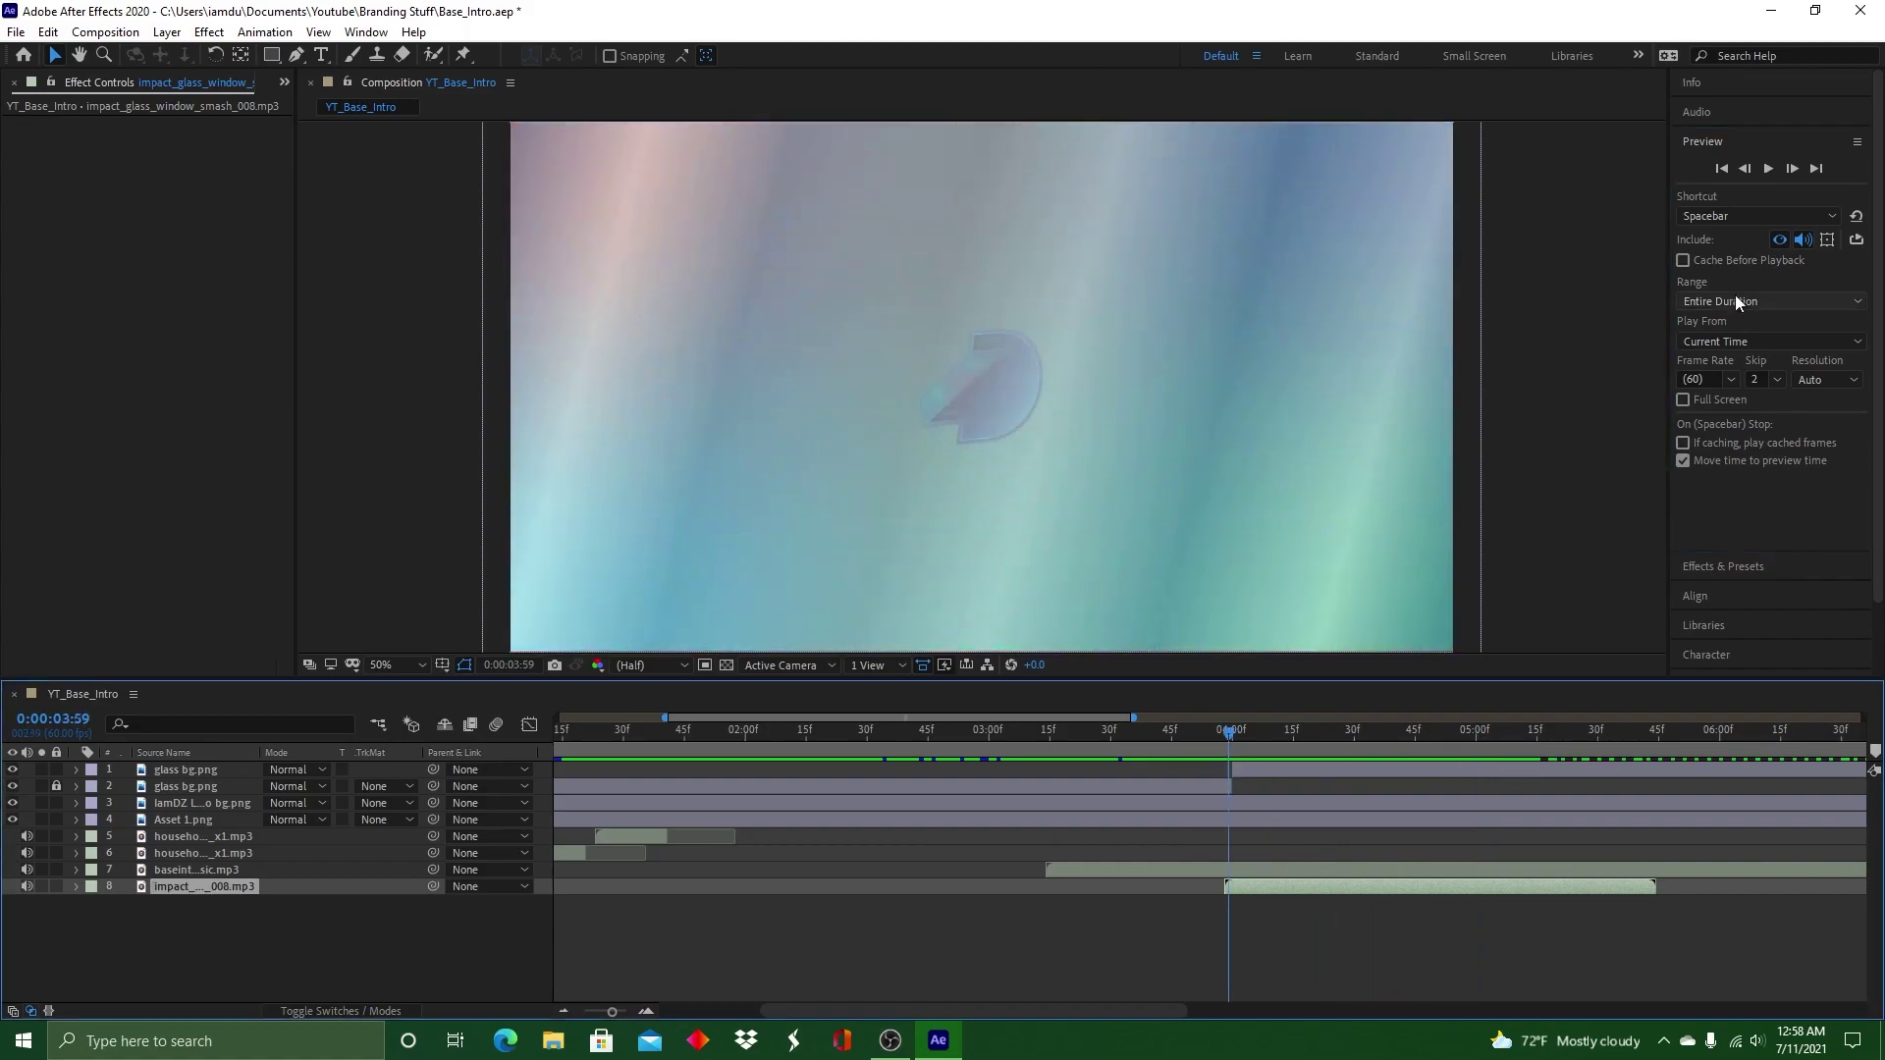
Adjust the glass smash sound's audio level again and preview the shatter from 0:00:02:59
left_click(1698, 113)
left_click(1444, 890)
left_click(1702, 312)
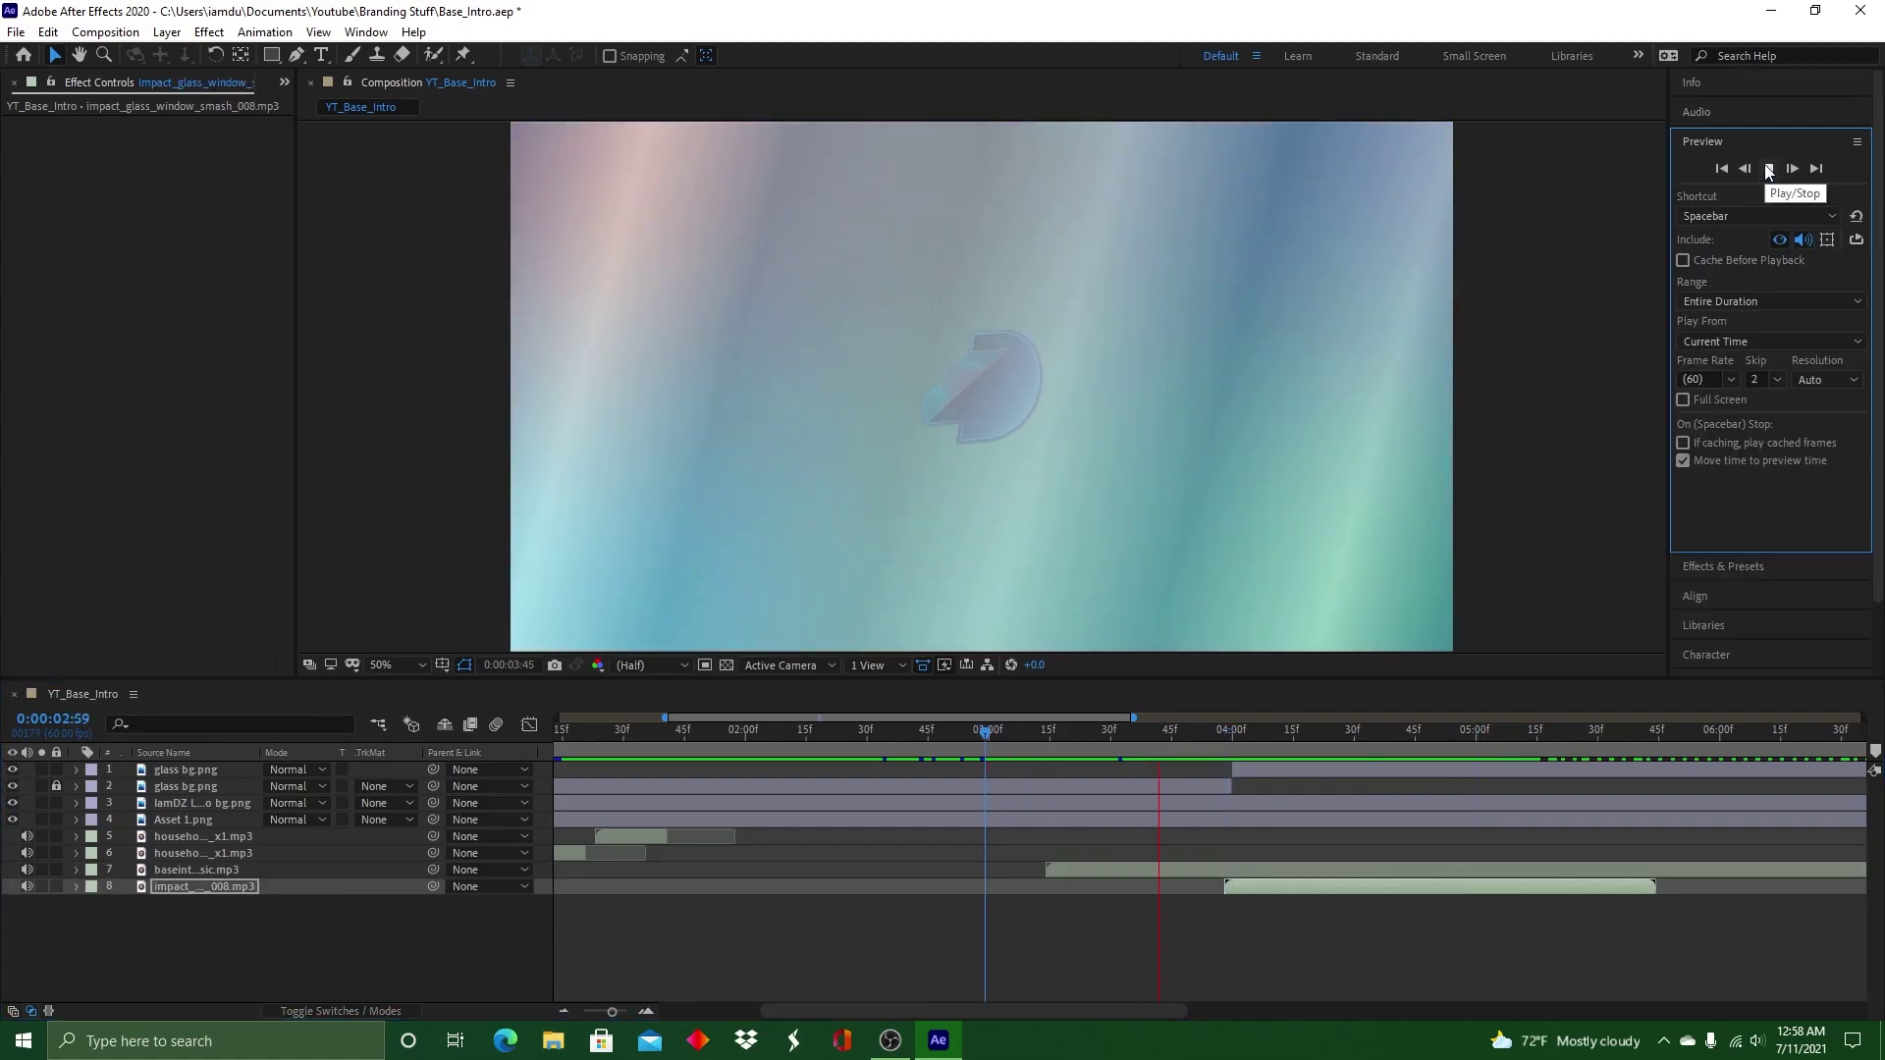
left_click(1769, 169)
left_click(1766, 170)
Save the project and place the playhead at 0:00:04:30
left_click_drag(1215, 732, 1057, 733)
left_click_drag(1250, 1015, 765, 1015)
left_click(14, 33)
left_click(44, 215)
left_click_drag(1070, 1015, 1390, 957)
mouse_move(1152, 735)
left_mouse_down()
mouse_move(913, 773)
mouse_move(1032, 762)
mouse_move(1017, 746)
mouse_move(1404, 770)
mouse_move(1031, 695)
mouse_move(1151, 702)
mouse_move(1157, 732)
left_mouse_up()
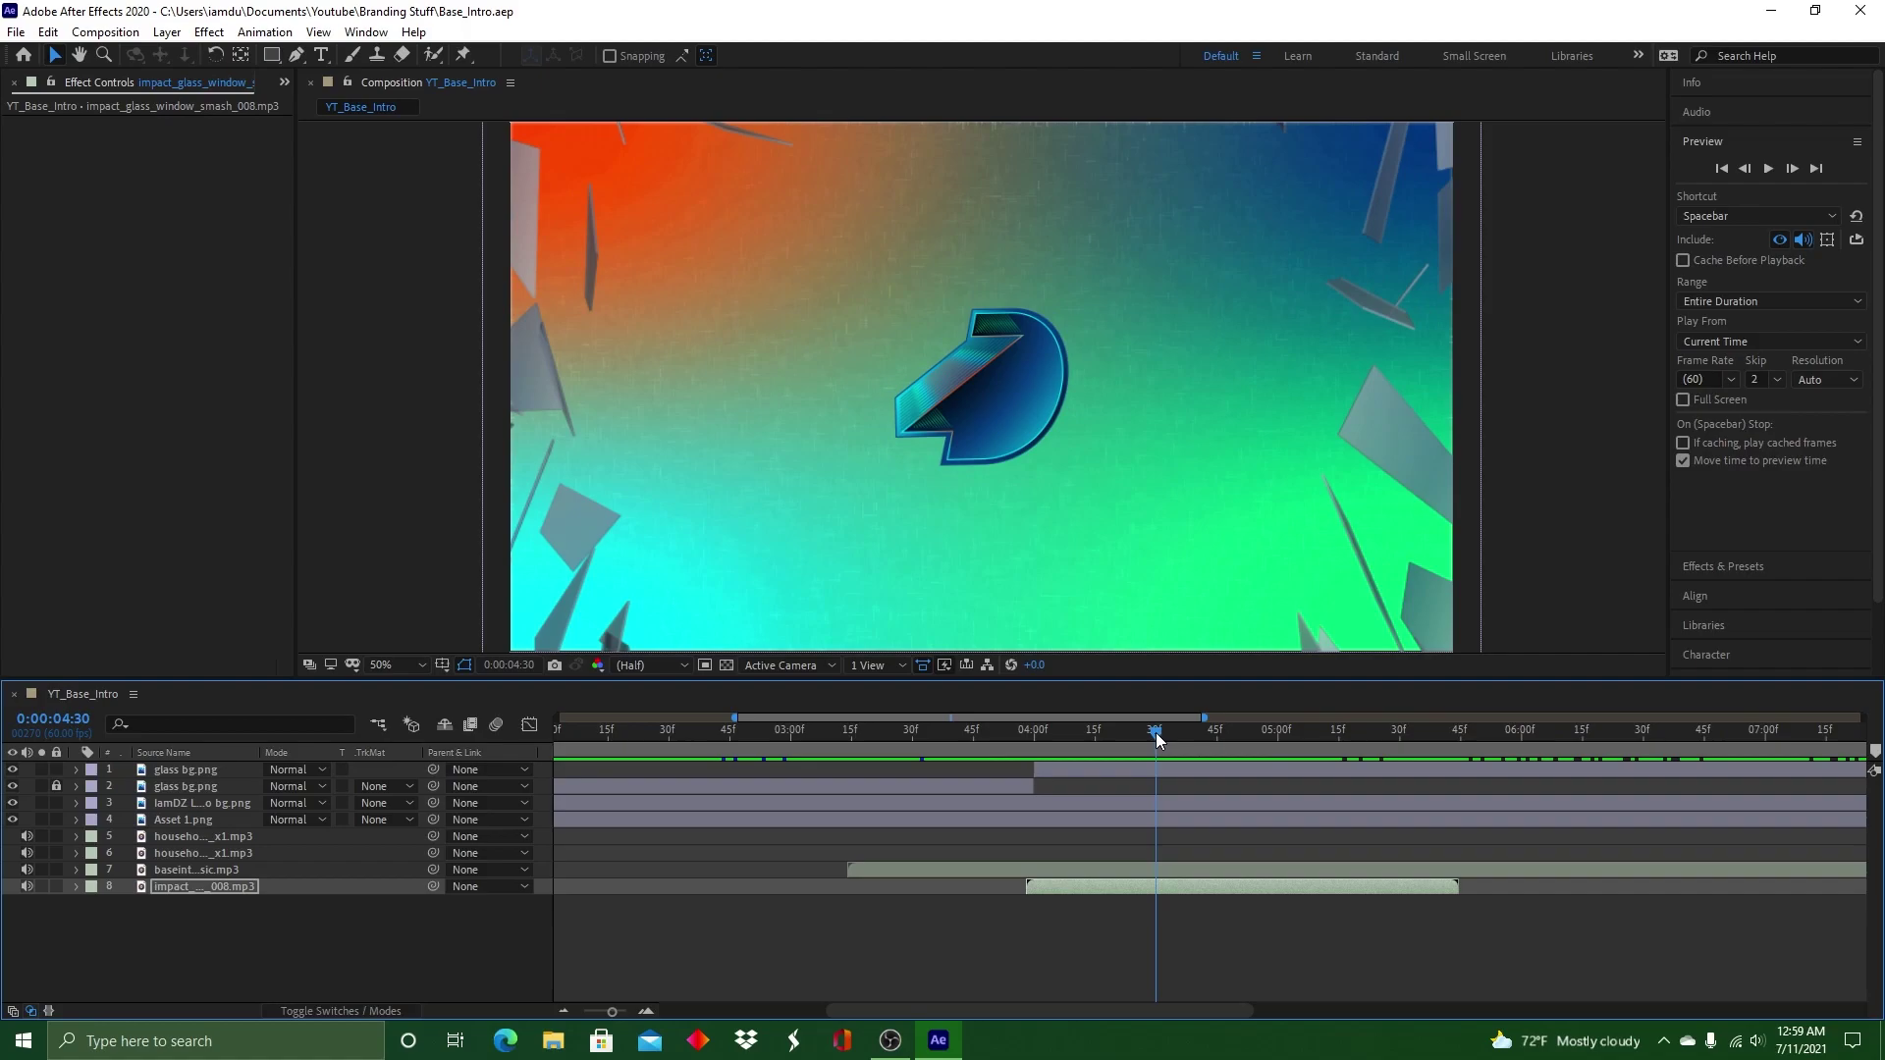
Apply the Wiggle - gelatin behavior preset to the selected glass smash sound layer
left_click(1723, 567)
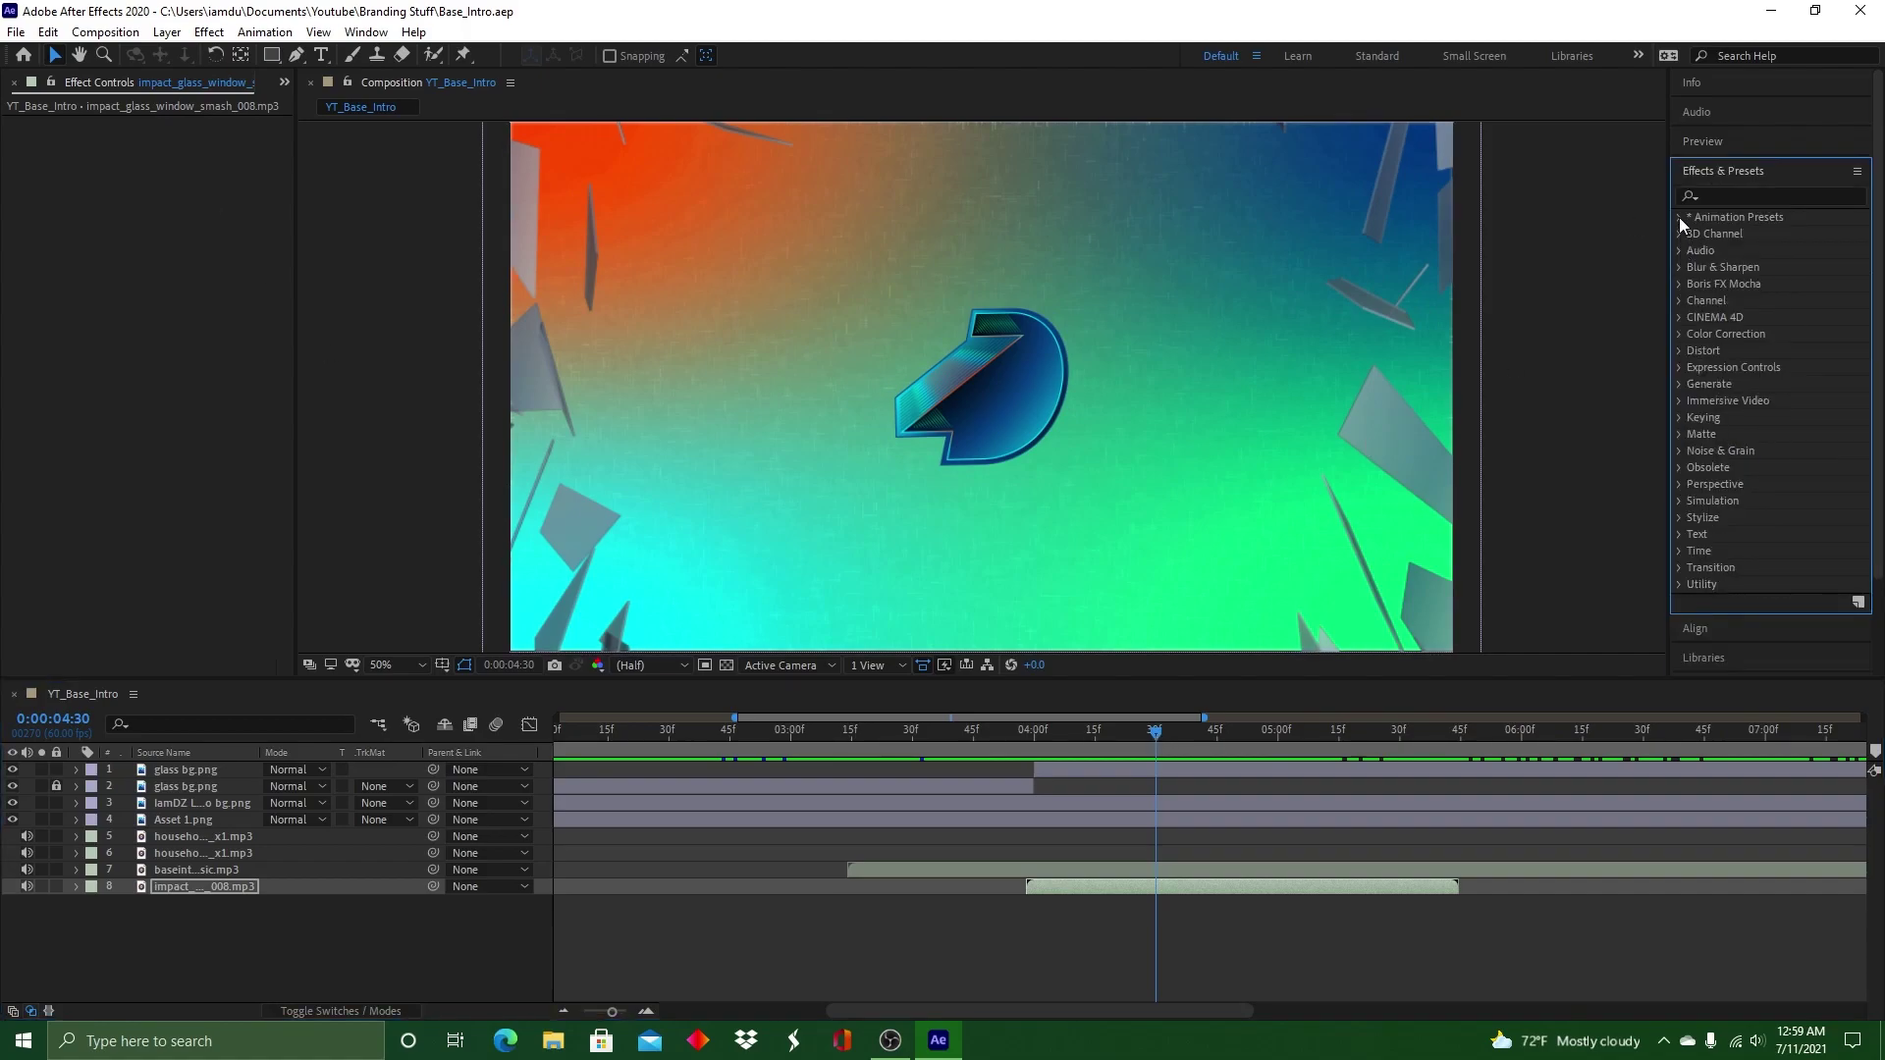
left_click(1679, 217)
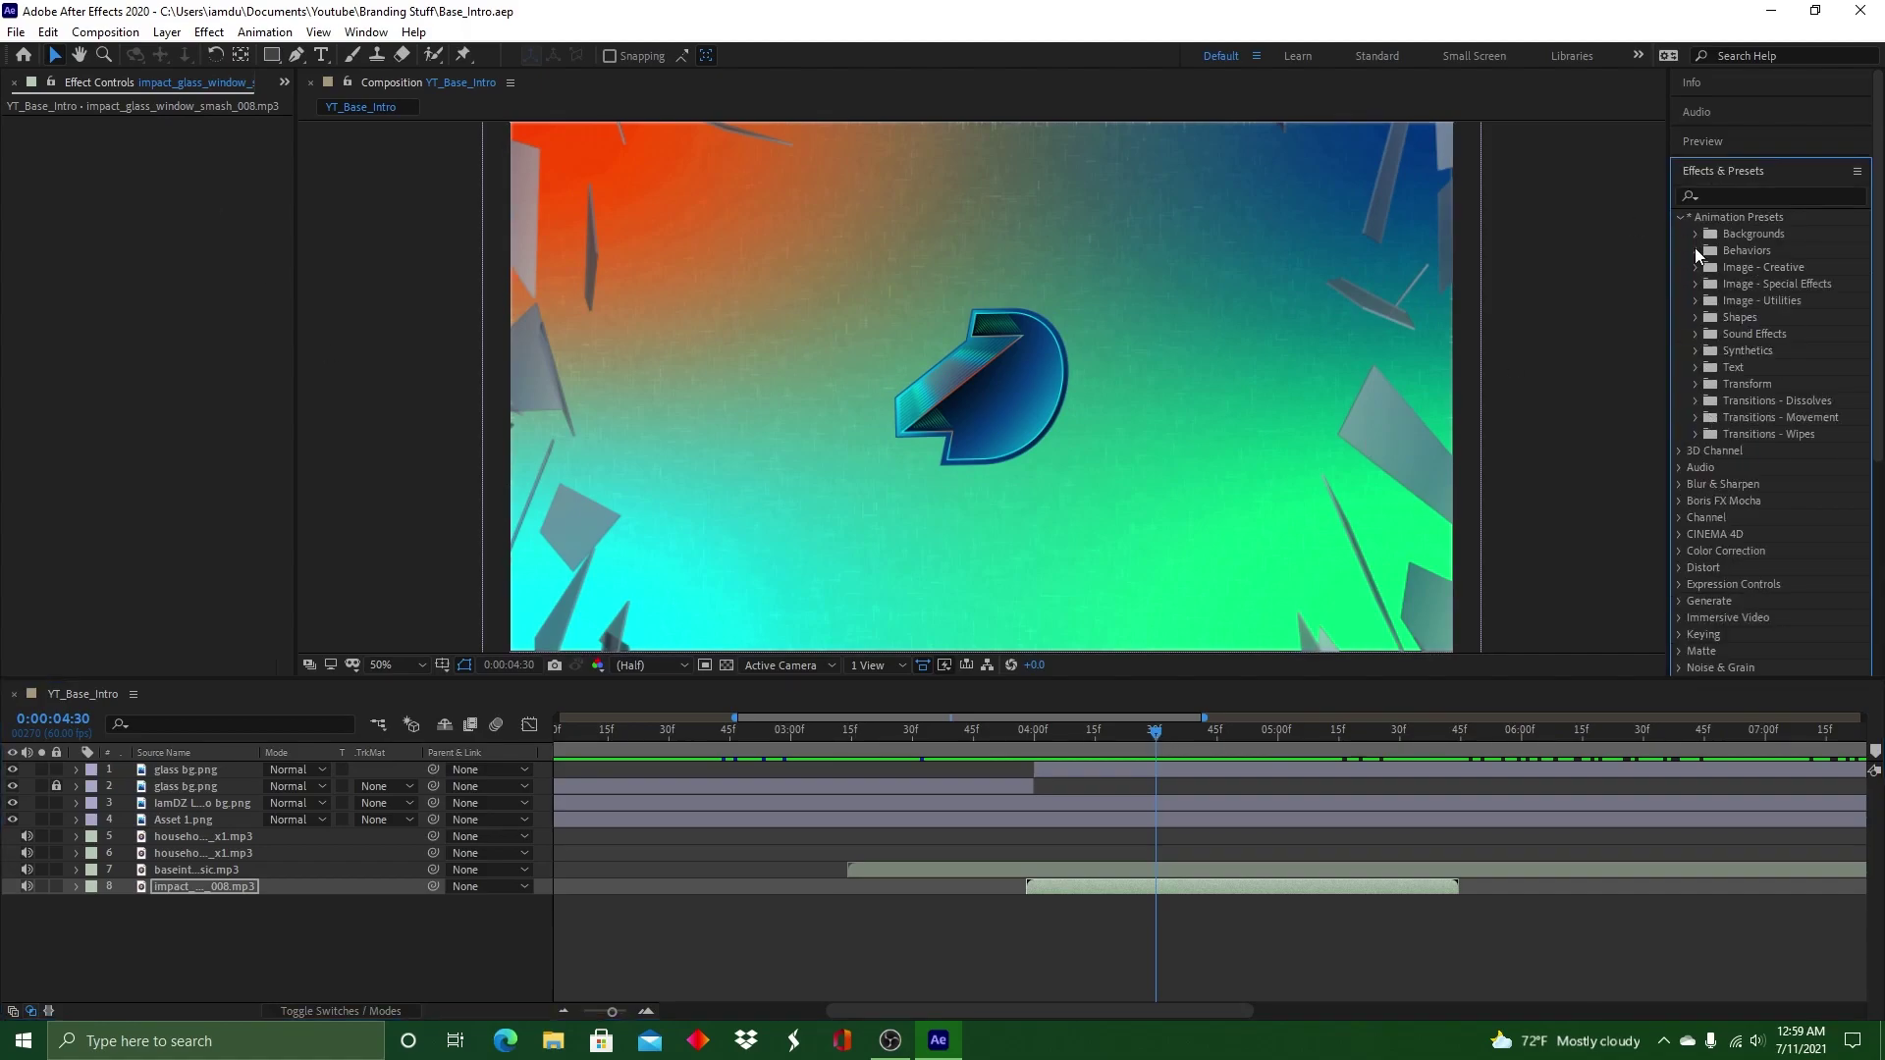
left_click(1694, 247)
left_click(1822, 468)
double_click(1822, 468)
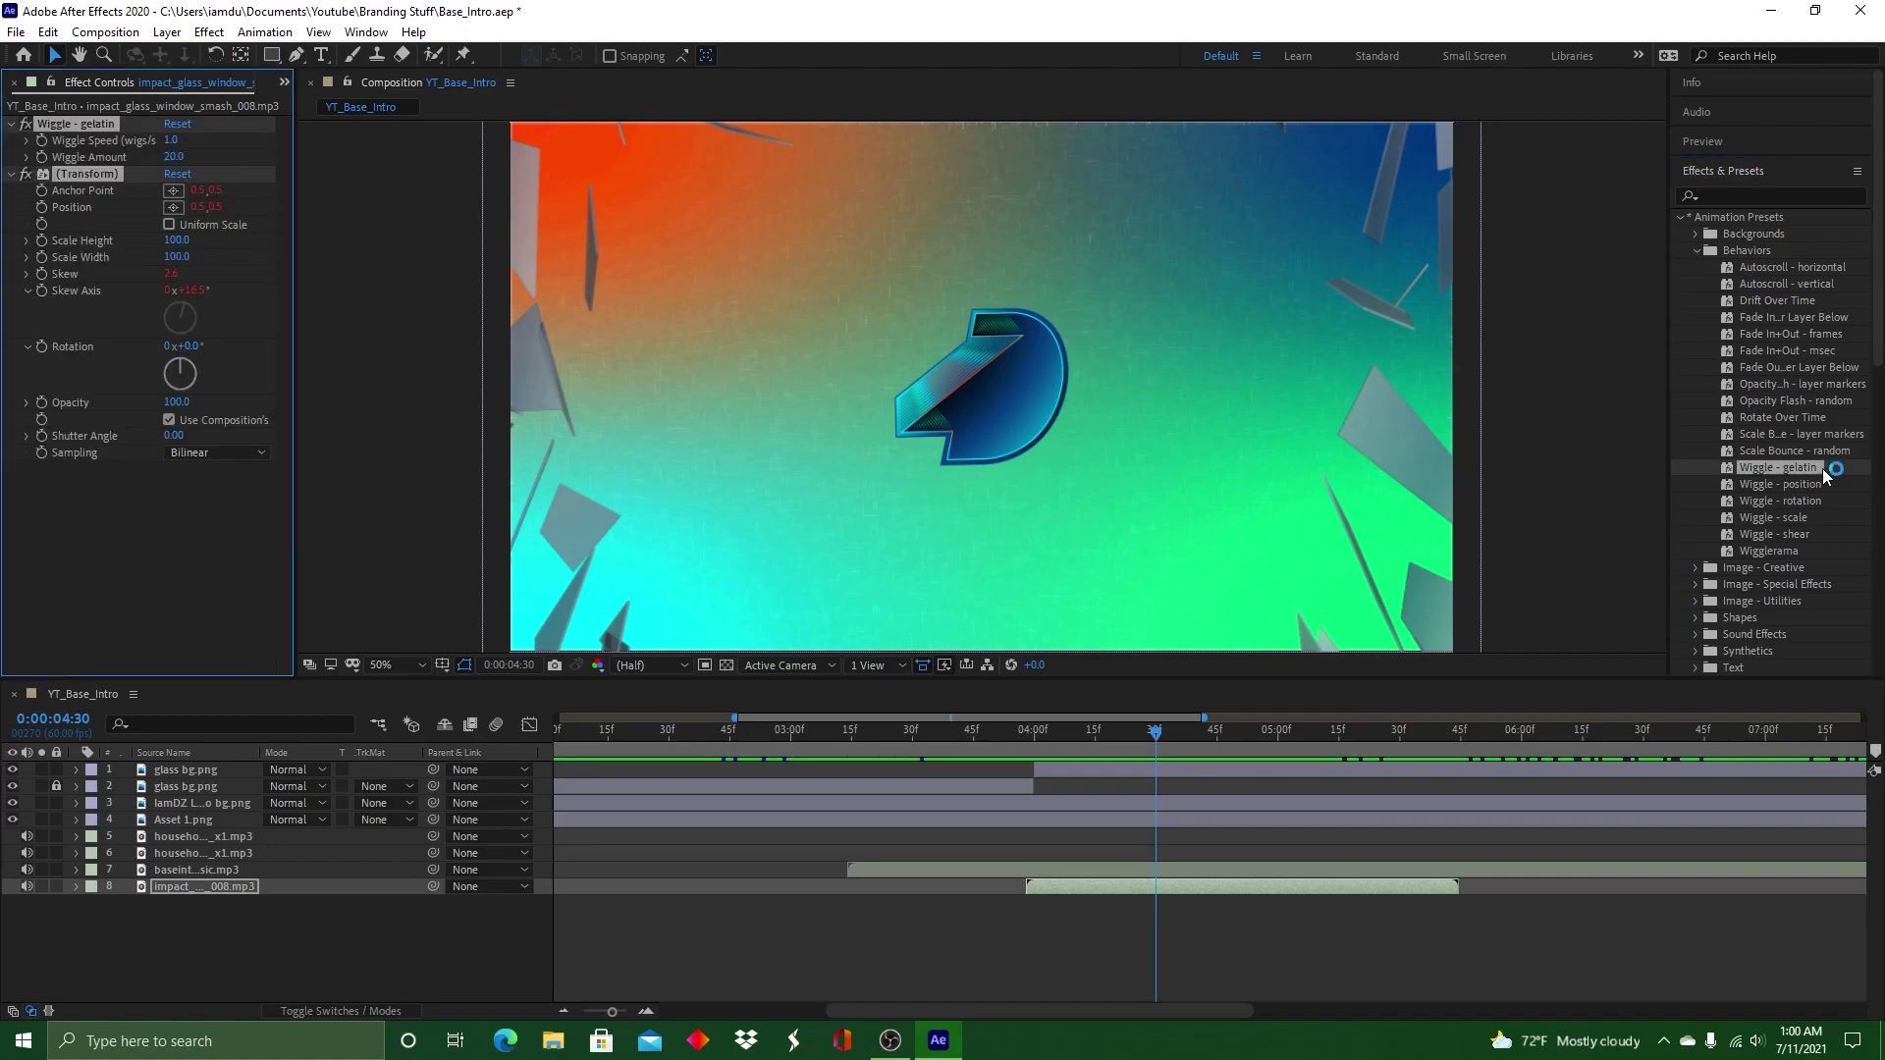
Try different wiggle speed and amount values for Wiggle - gelatin, and undo the preset on the glass smash sound layer
left_click(1403, 739)
left_click(1156, 732)
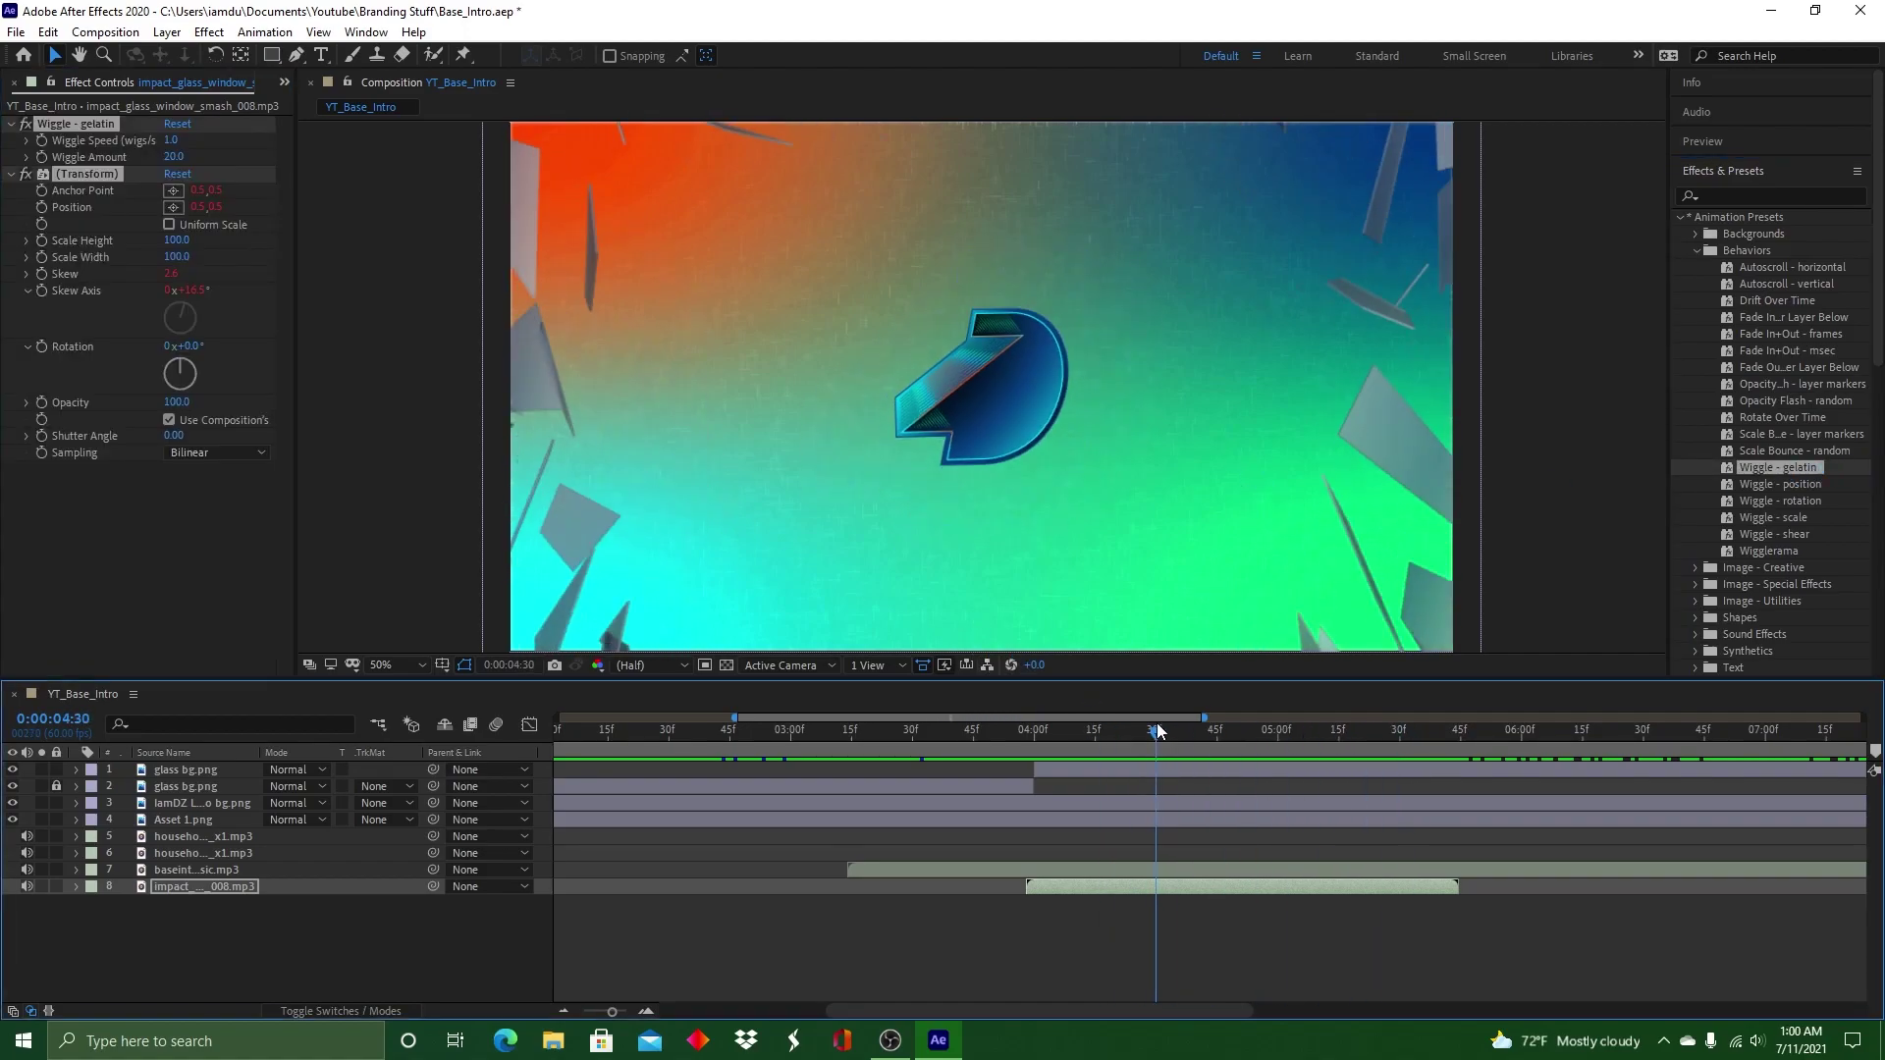
left_click_drag(174, 157, 183, 157)
mouse_move(1159, 733)
left_mouse_down()
mouse_move(1280, 742)
mouse_move(1160, 733)
left_mouse_up()
left_click_drag(171, 140, 183, 144)
left_click_drag(1159, 733, 1239, 734)
key("ctrl+z")
key("ctrl+z")
key("ctrl+z")
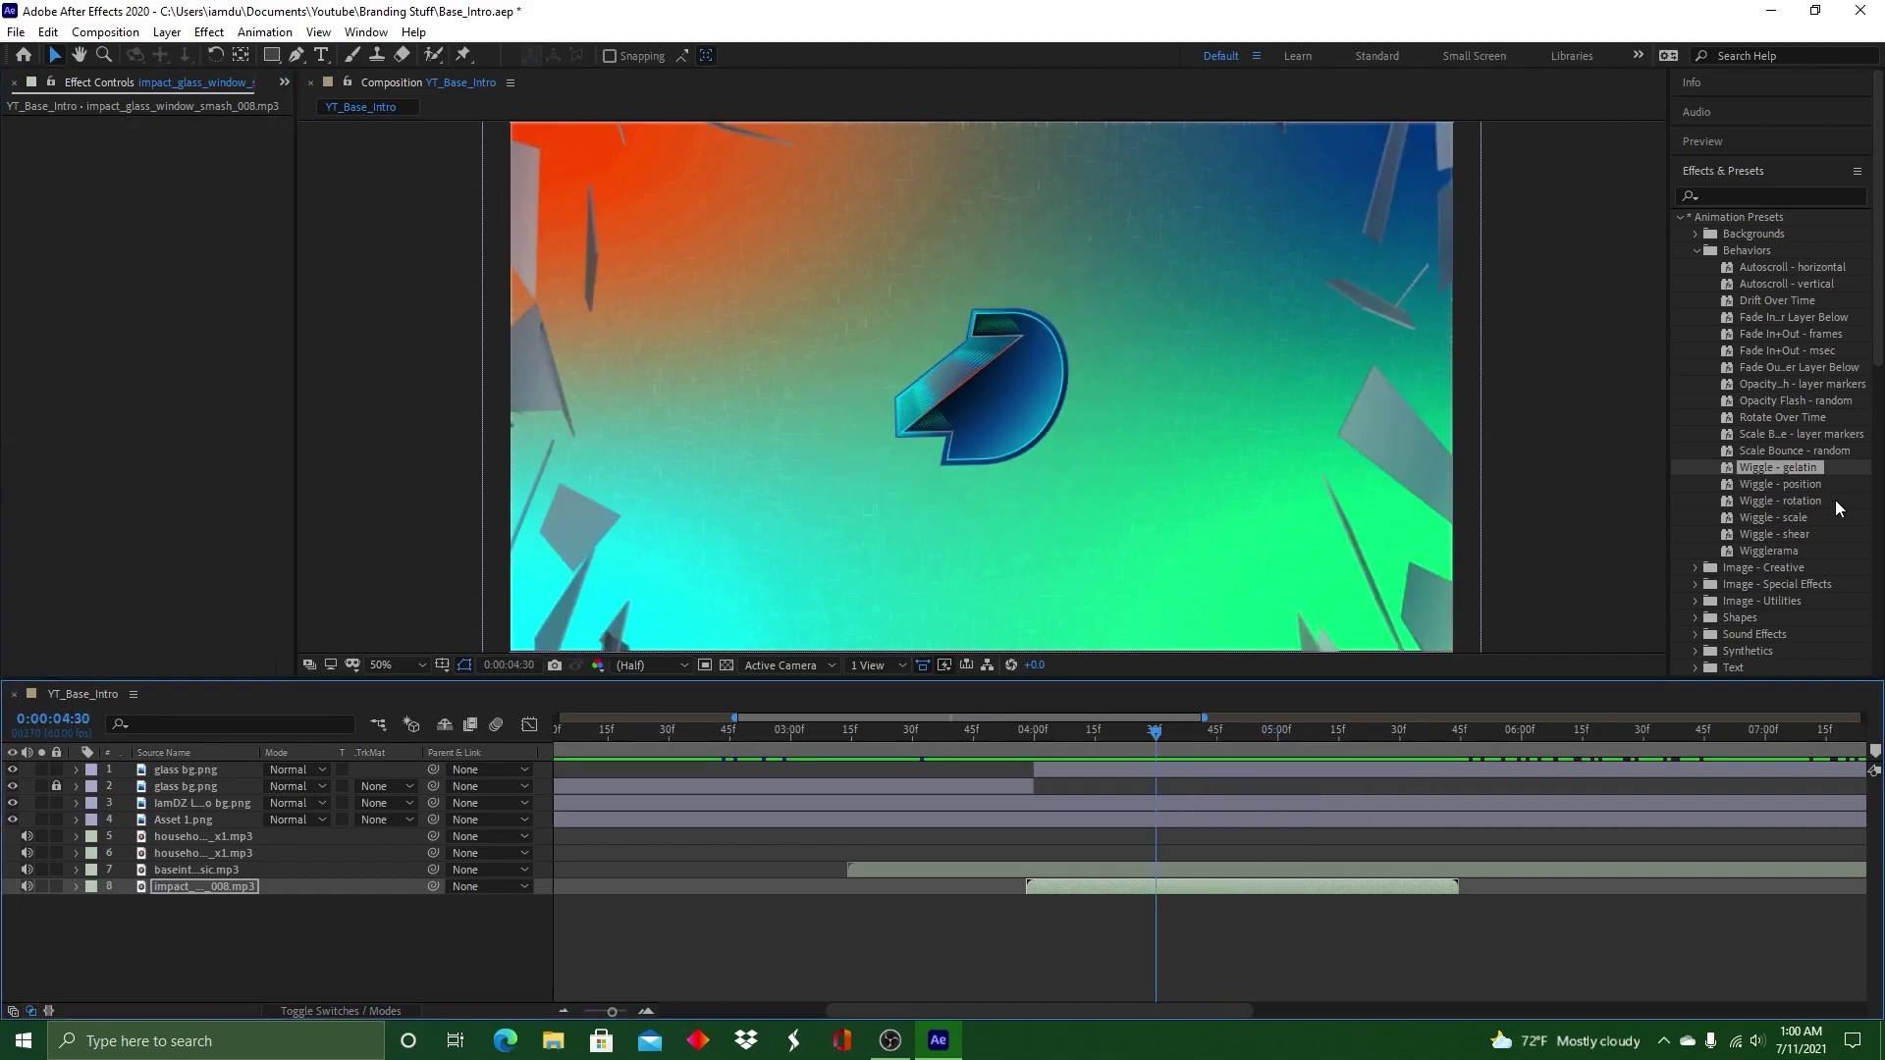
Apply the Wiggle - rotation preset and adjust the logo layer's keyframed wiggle speed around 0:00:04:30
double_click(1834, 499)
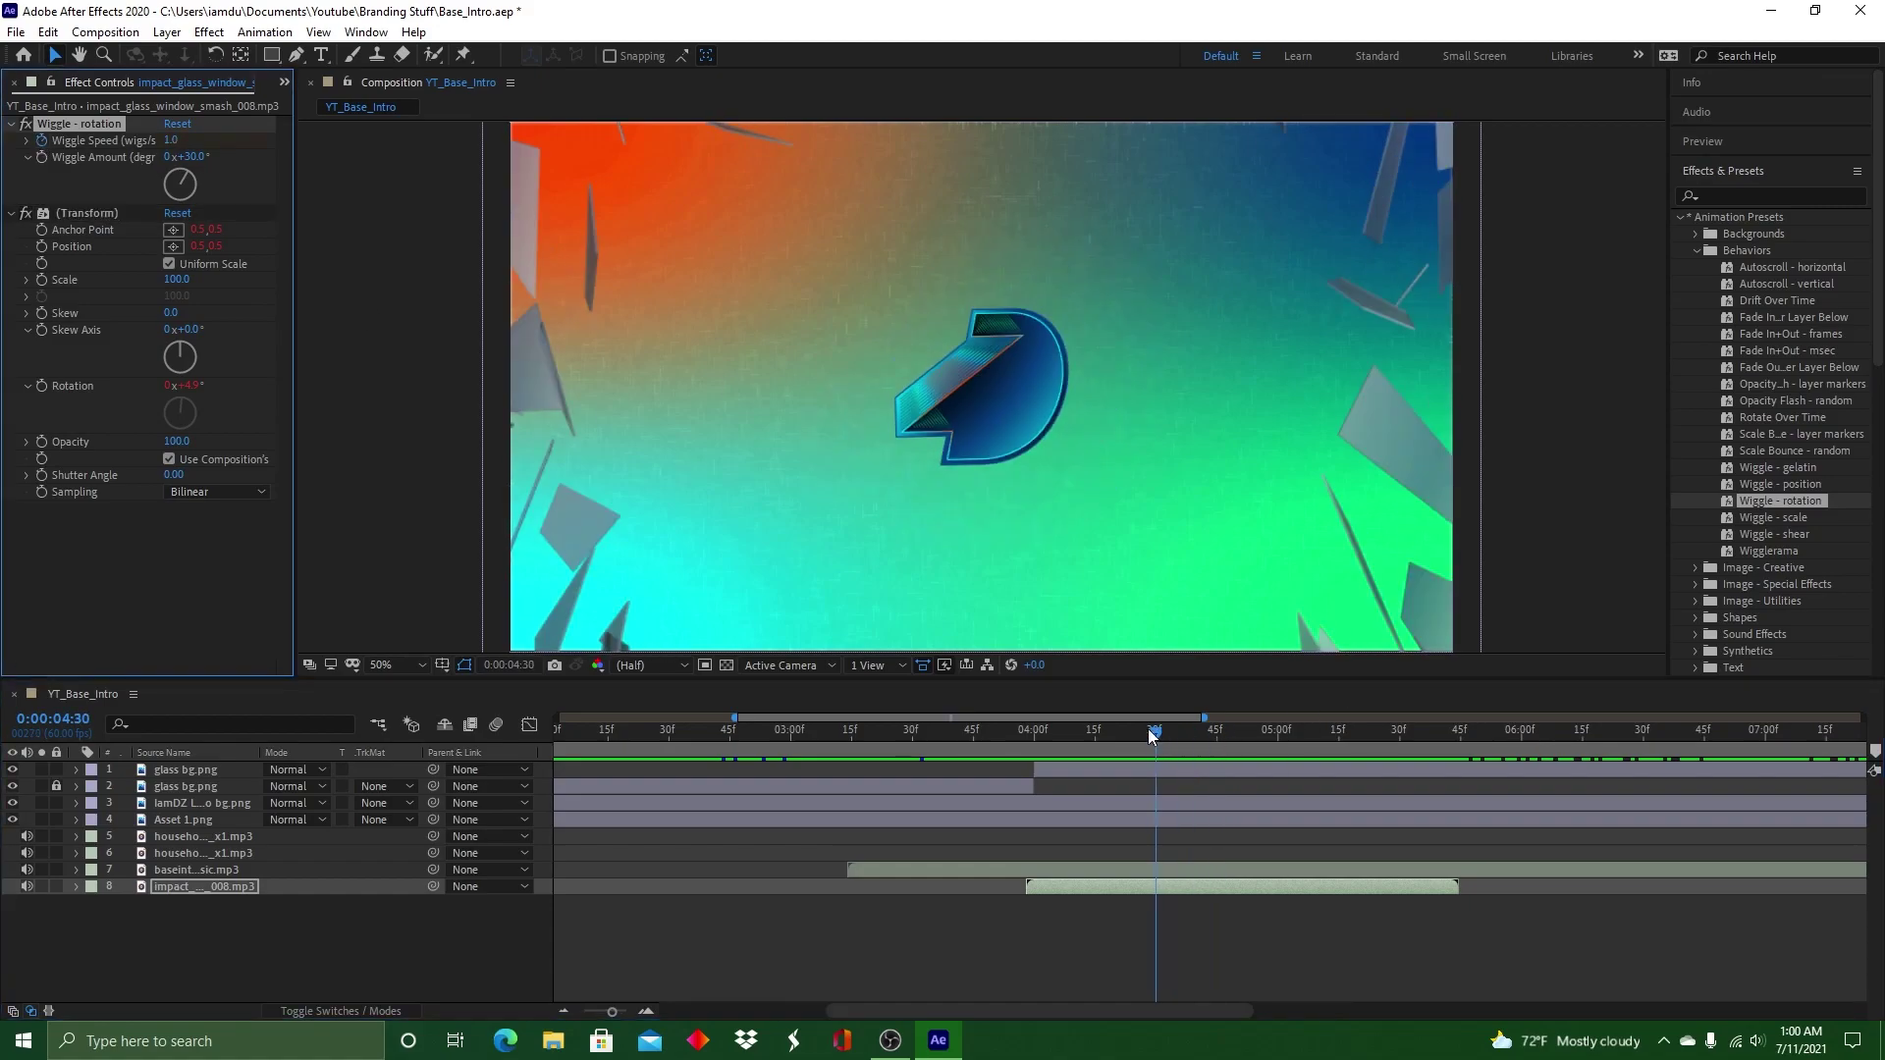
left_click(1187, 768)
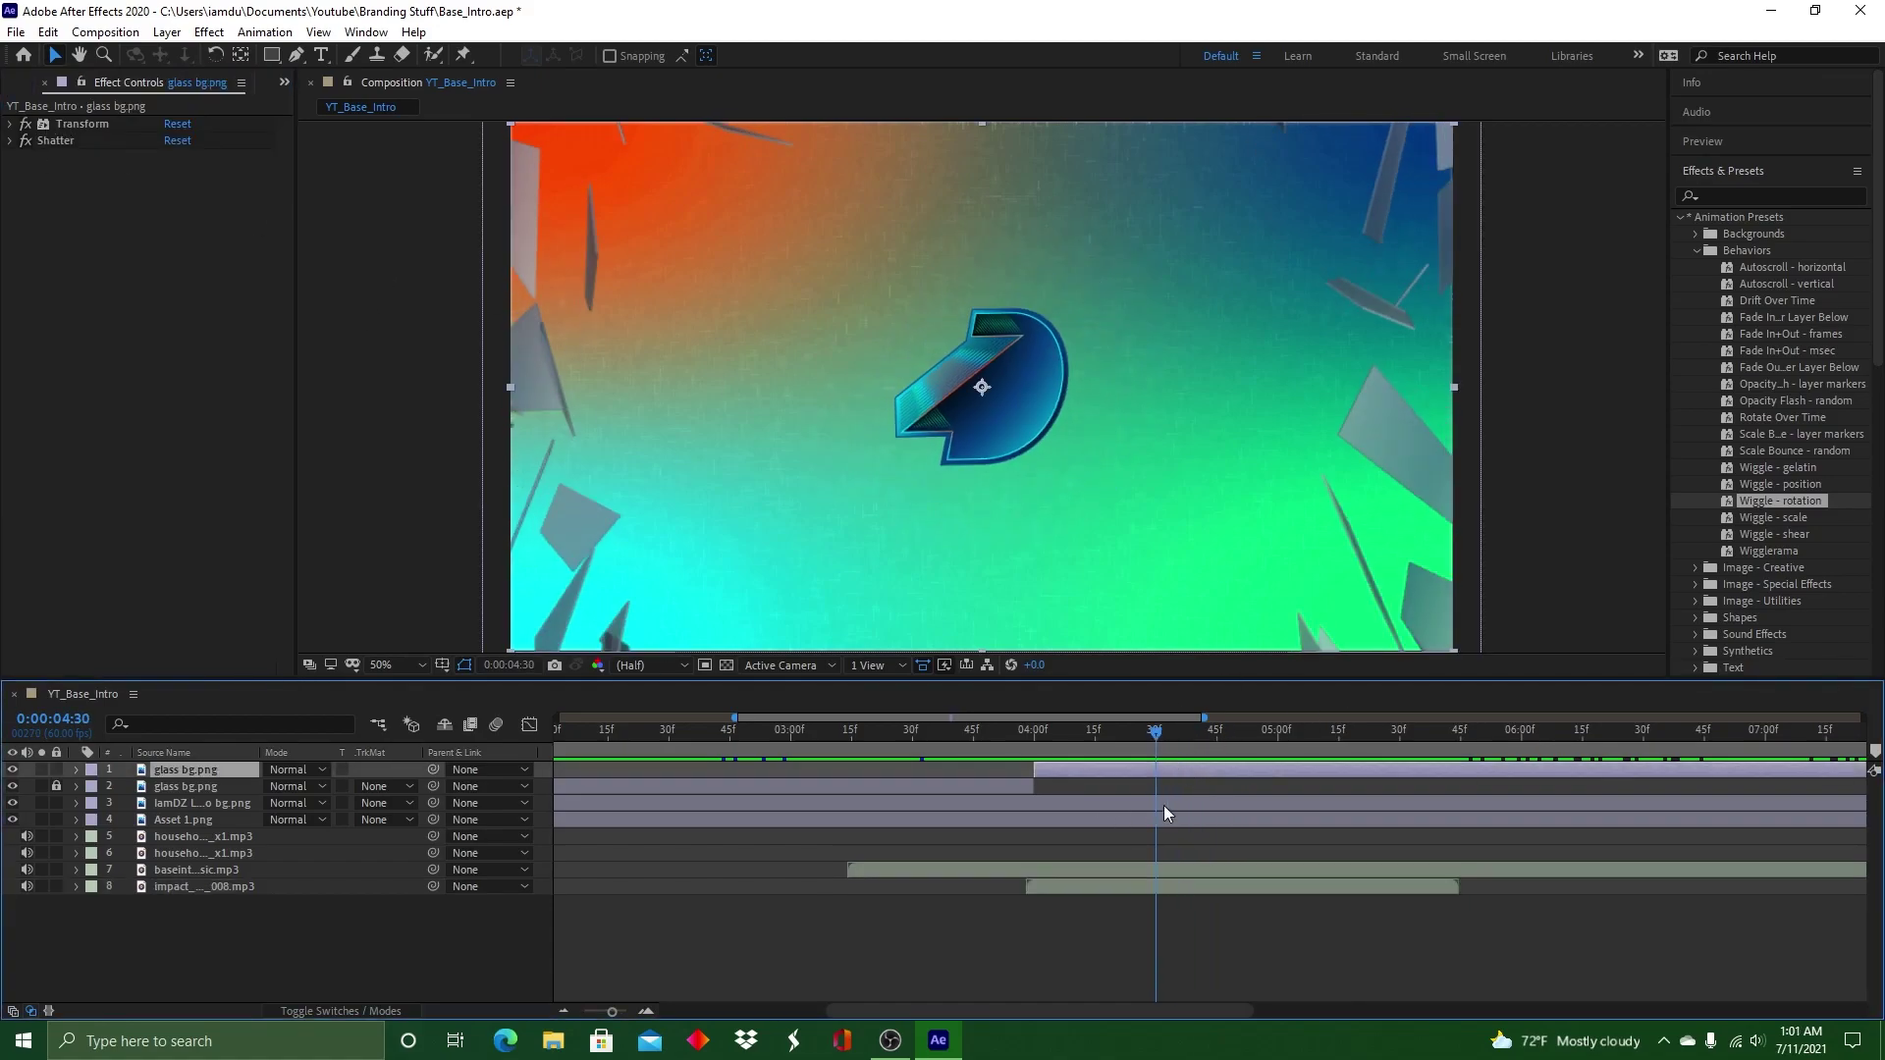
left_click(1165, 805)
left_click_drag(881, 1010, 919, 1001)
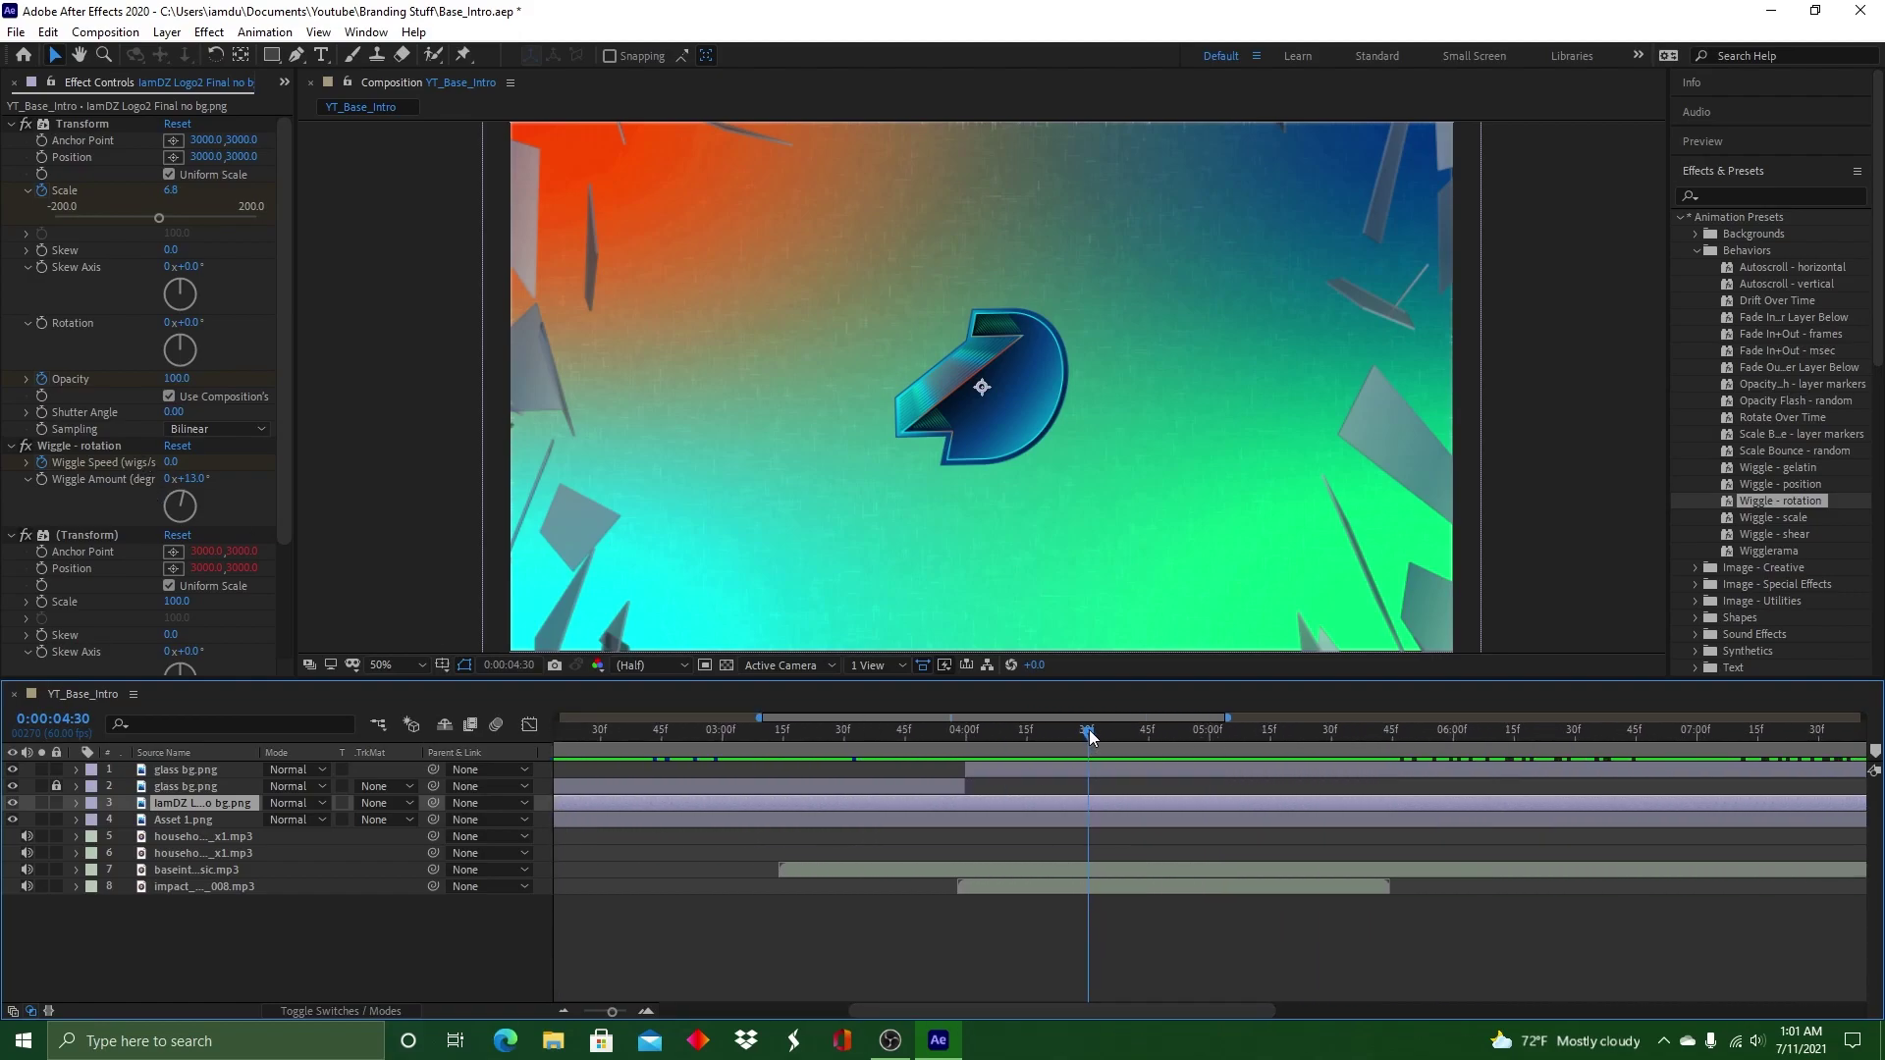
left_click_drag(172, 463, 183, 463)
mouse_move(1069, 730)
left_mouse_down()
mouse_move(1229, 734)
mouse_move(1056, 737)
mouse_move(1092, 741)
left_mouse_up()
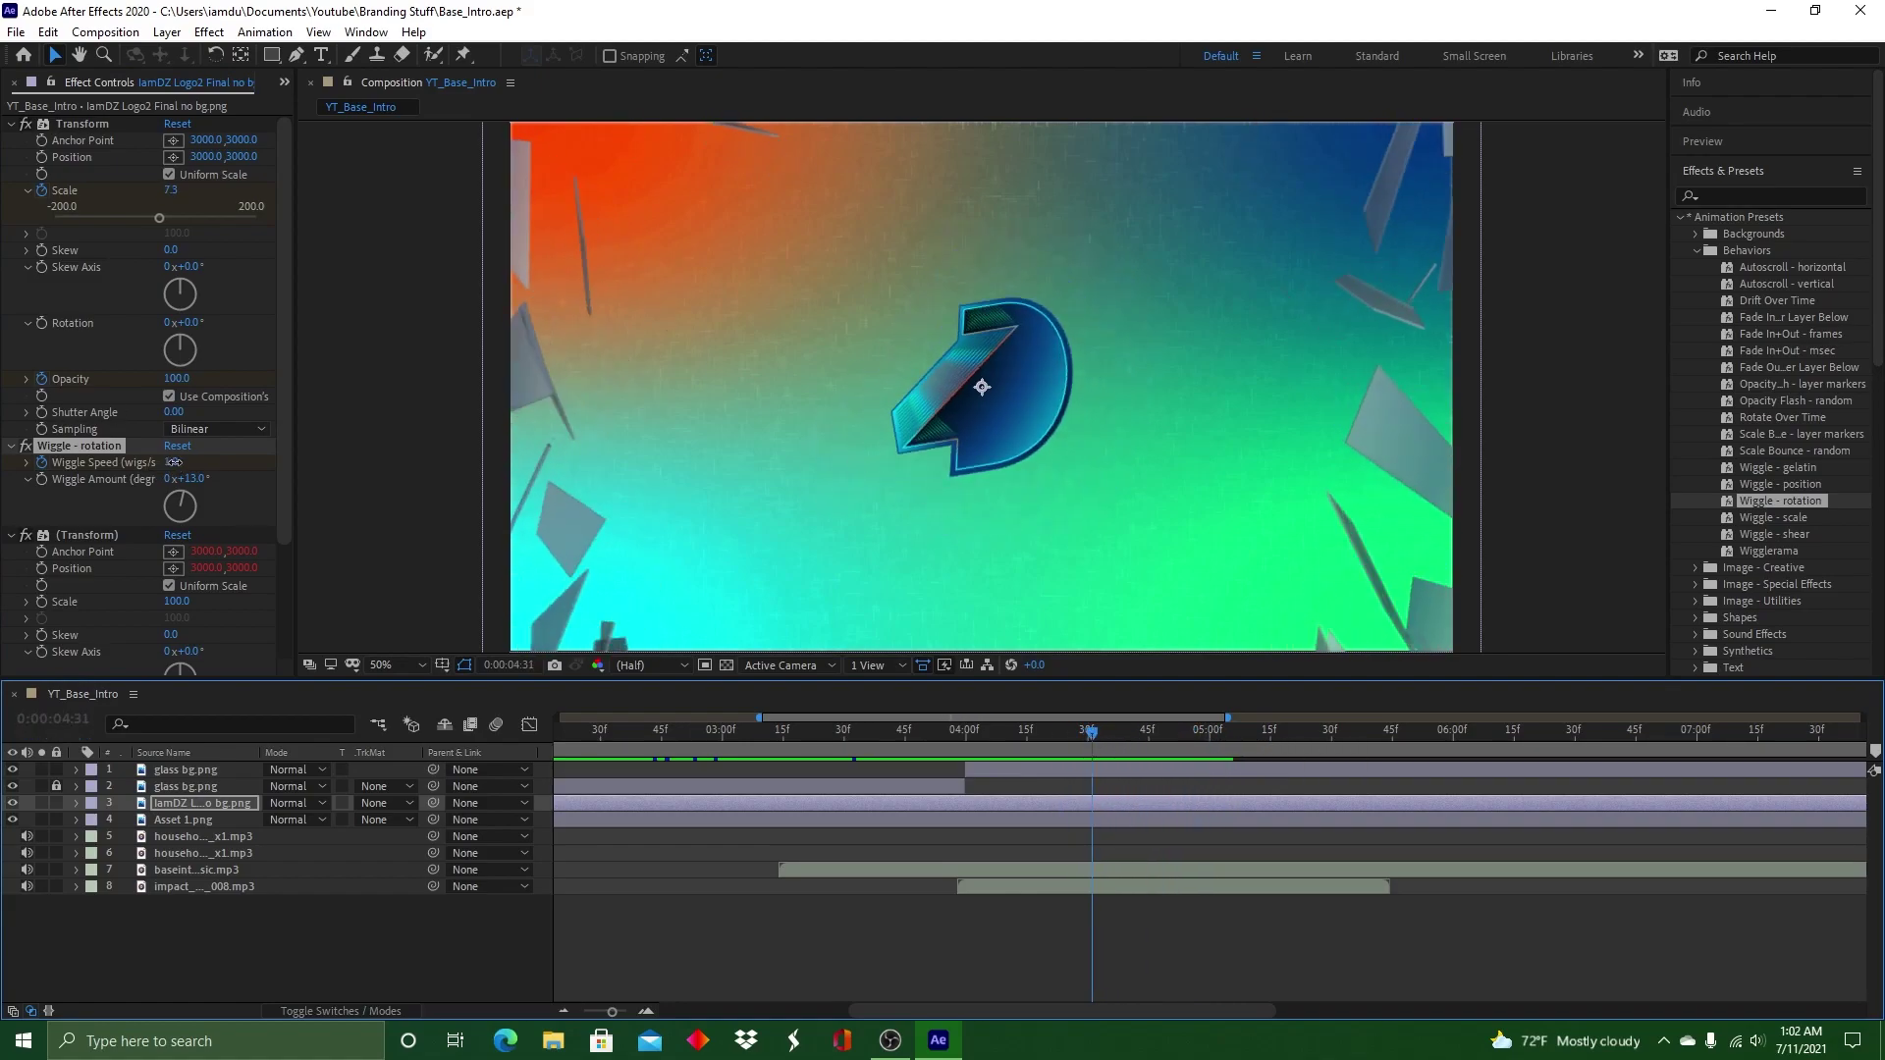
left_click_drag(173, 462, 180, 463)
Preview the logo's rotation wiggle from 0:00:03:41 through the shatter
left_click_drag(1093, 731, 892, 709)
left_click(1703, 142)
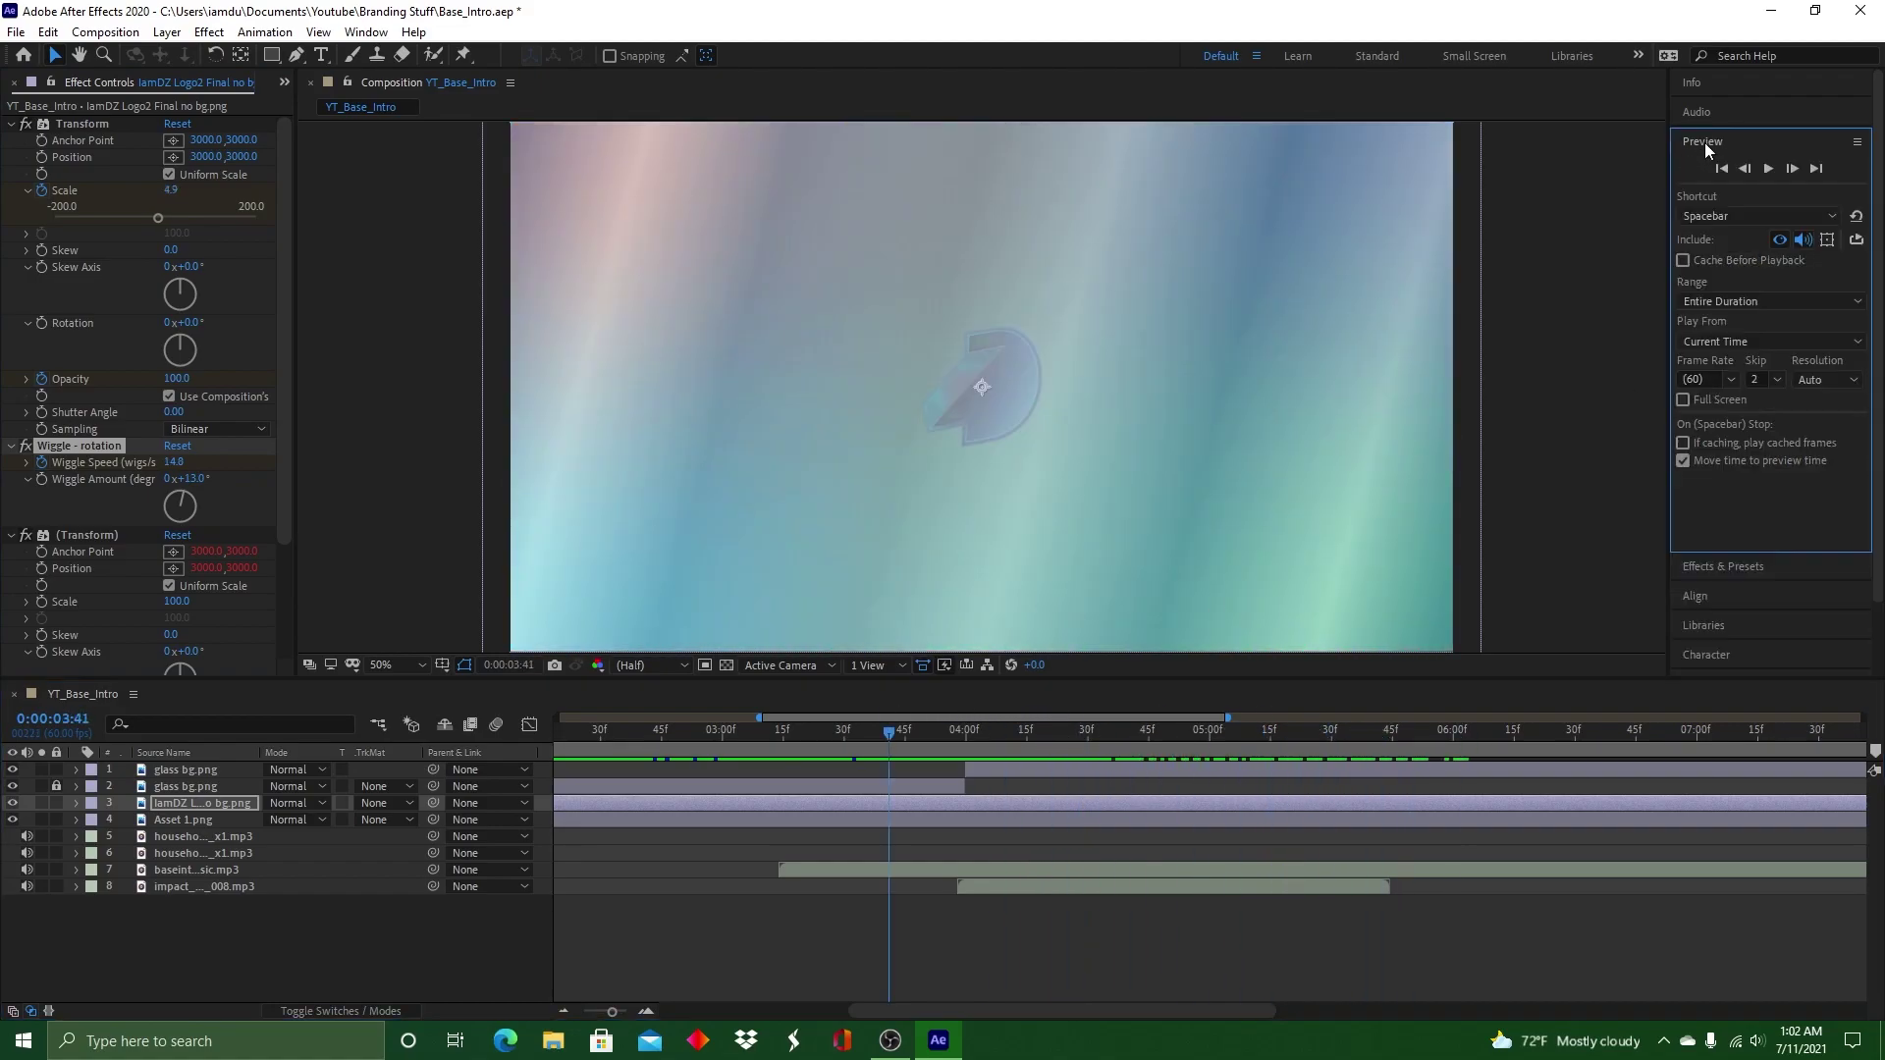
left_click(1769, 169)
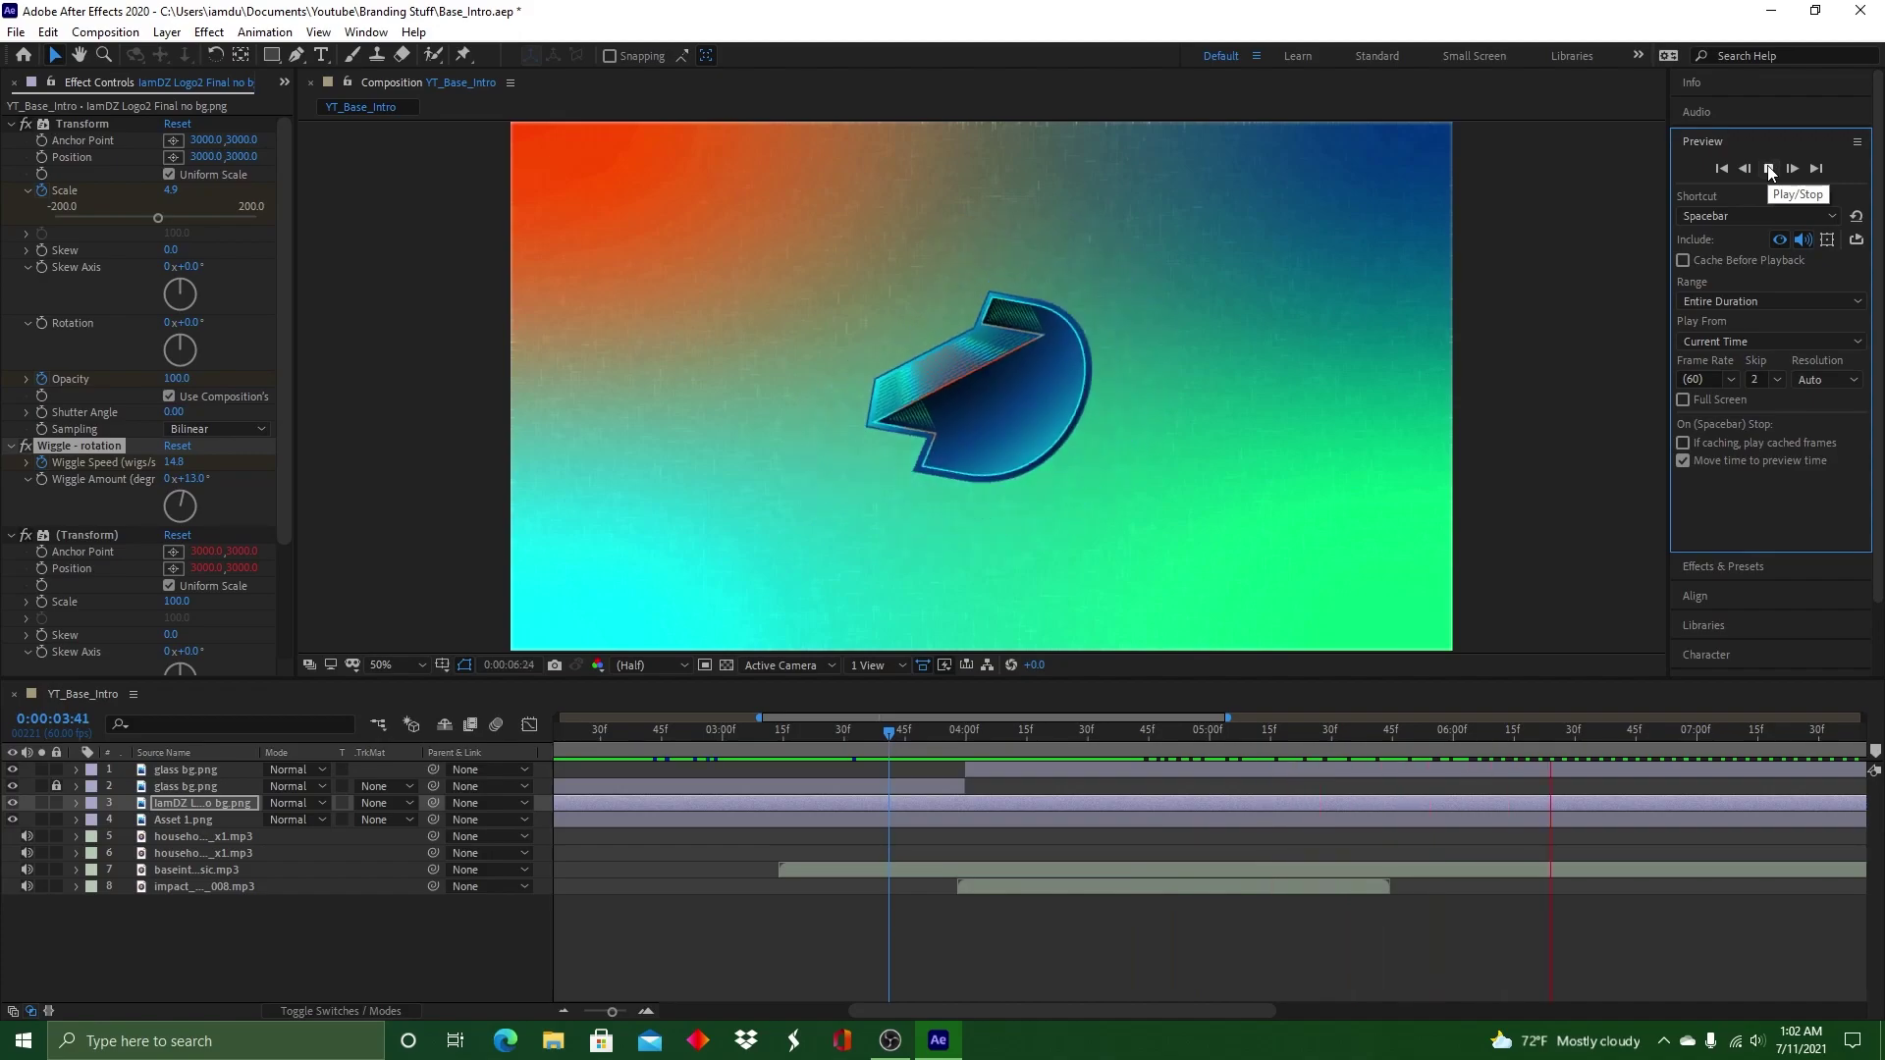
left_click(1769, 169)
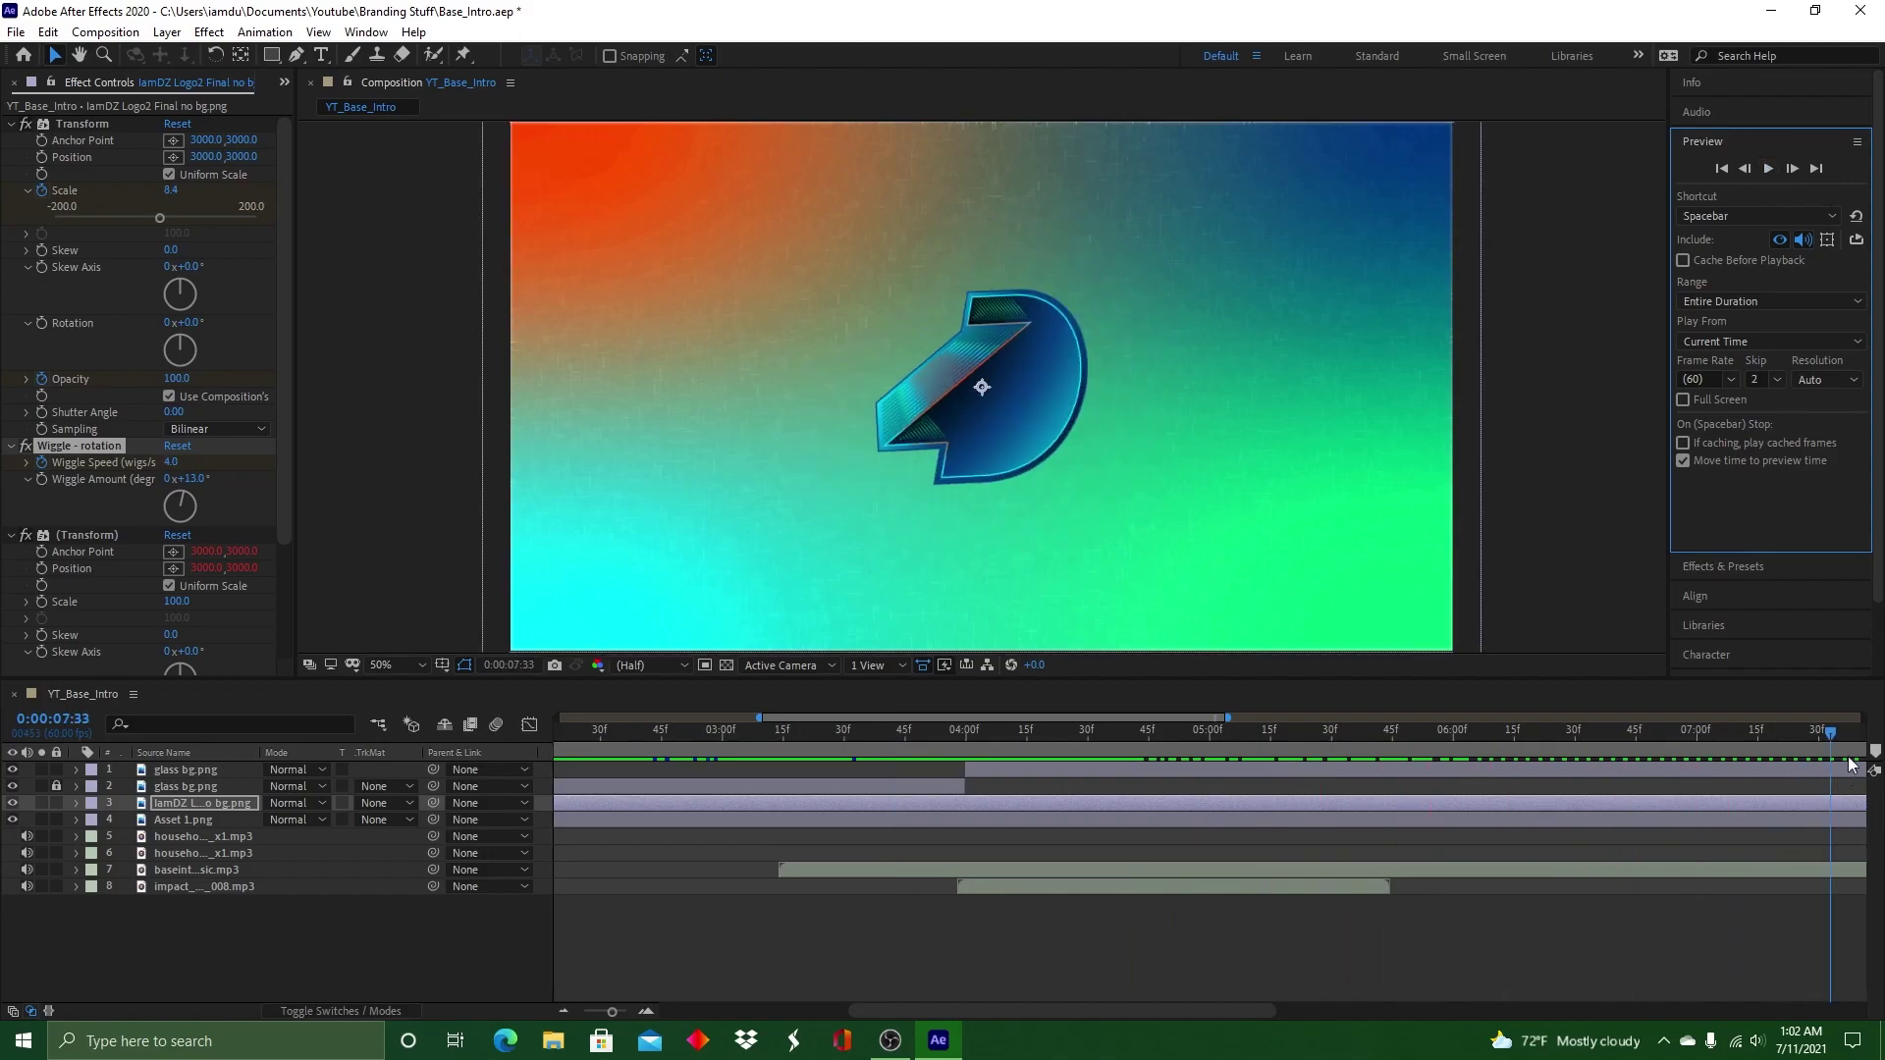
Set the logo's wiggle speed to 1.0 at 0:00:04:31 and its wiggle amount to 10 degrees
left_click(965, 706)
left_click_drag(964, 716, 1091, 720)
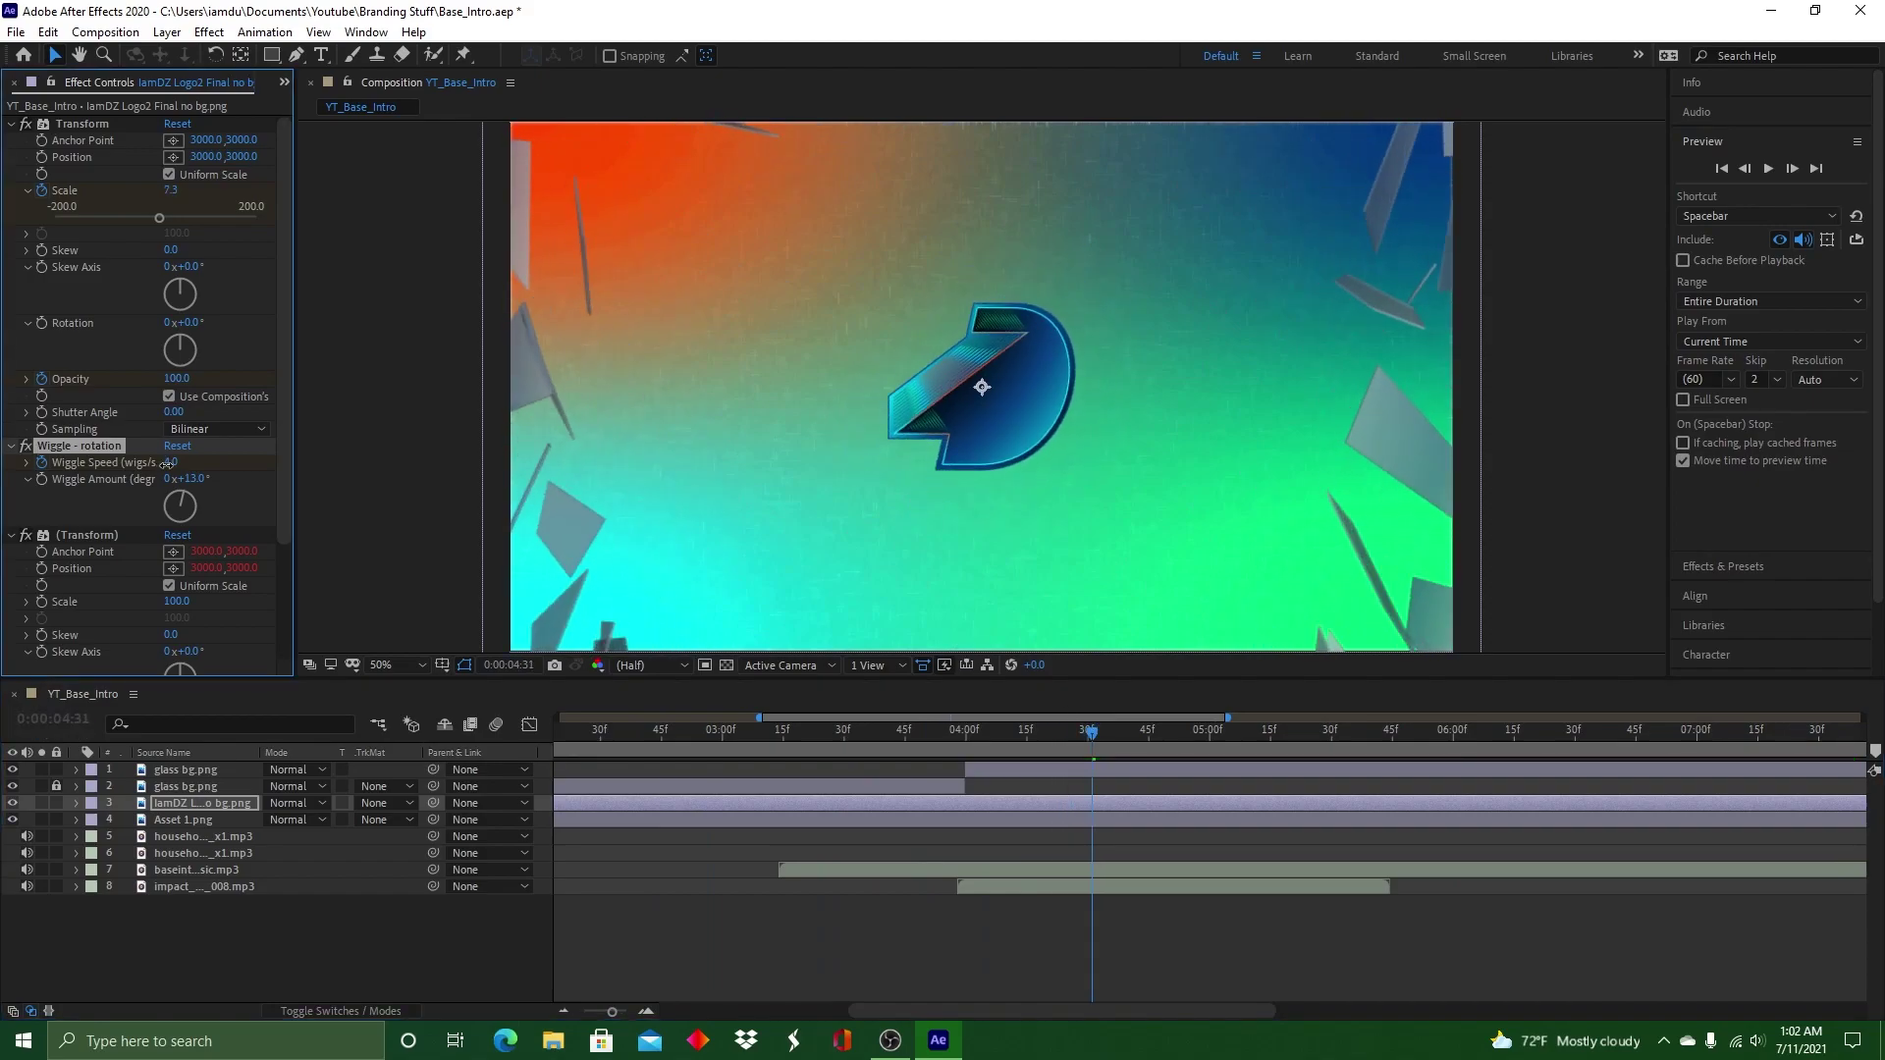
left_click(1767, 169)
left_click(193, 498)
left_click(184, 498)
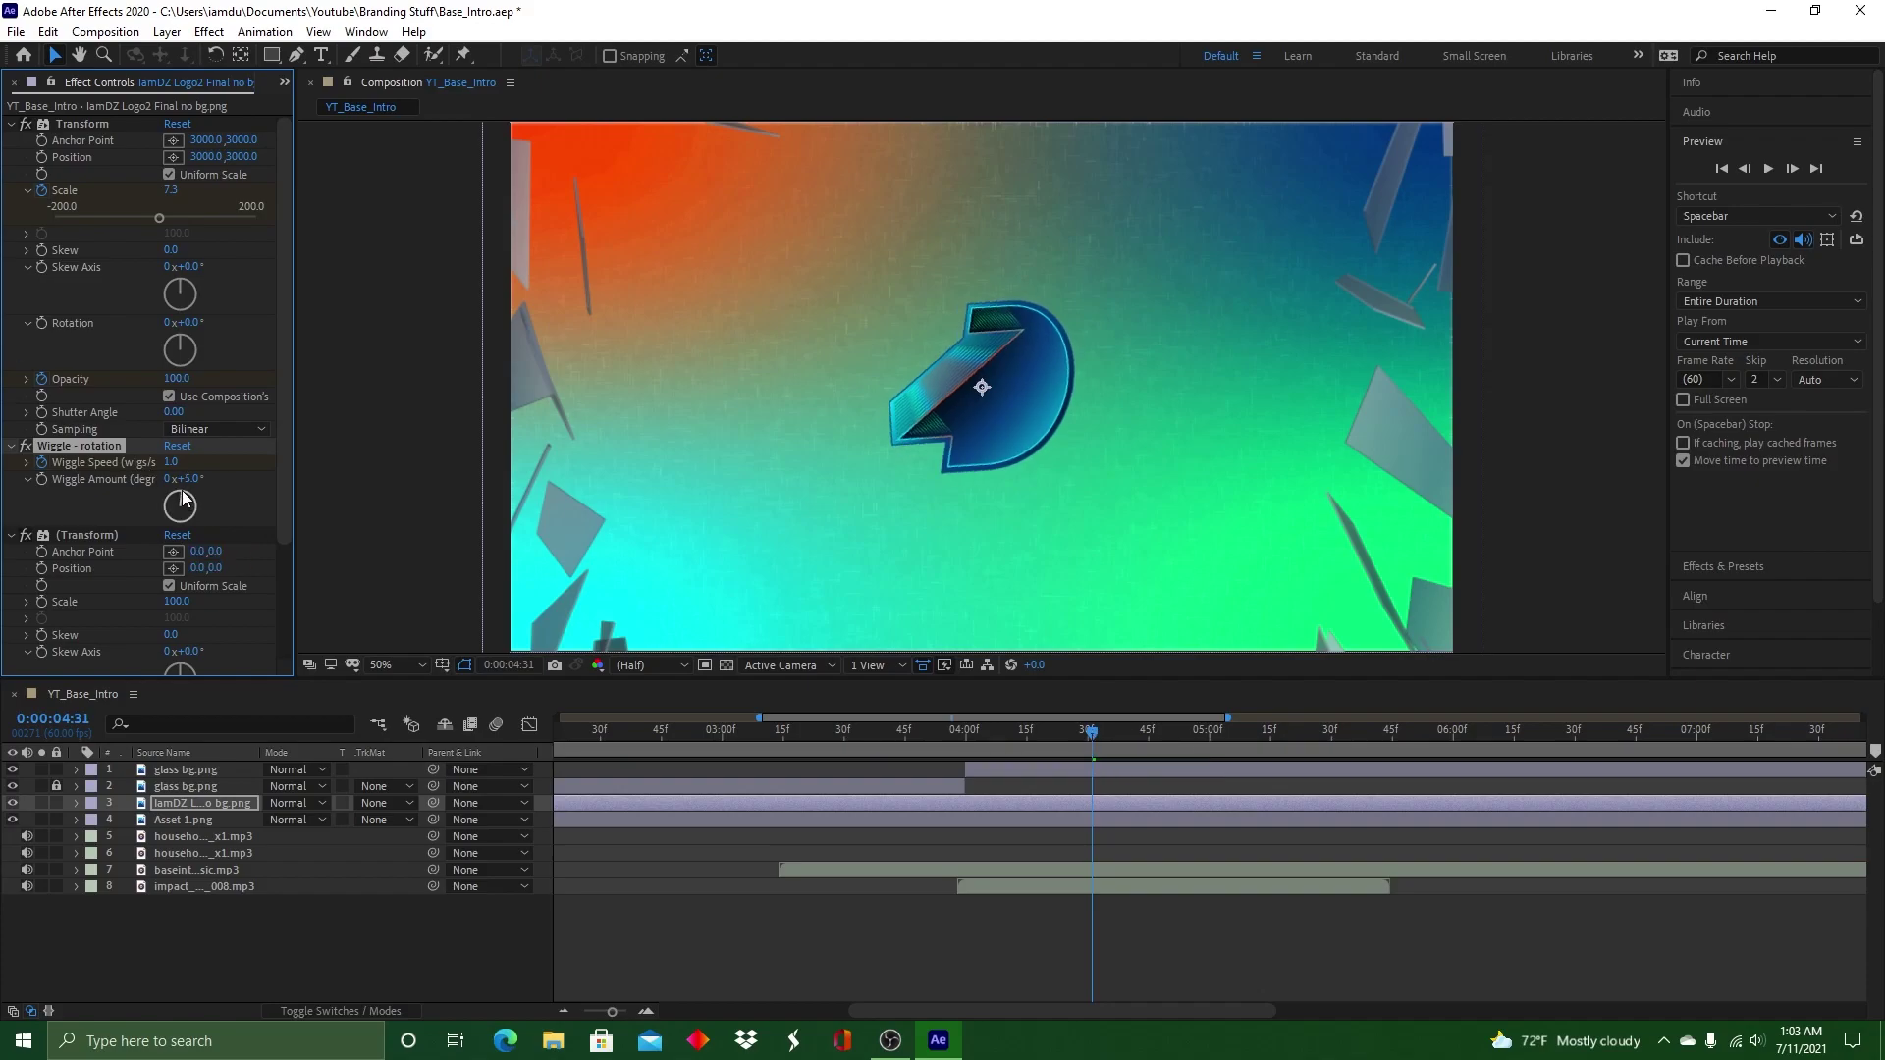
Continue the logo's wiggle speed keyframes up to 0:00:08:00 and preview the motion
left_click(1770, 169)
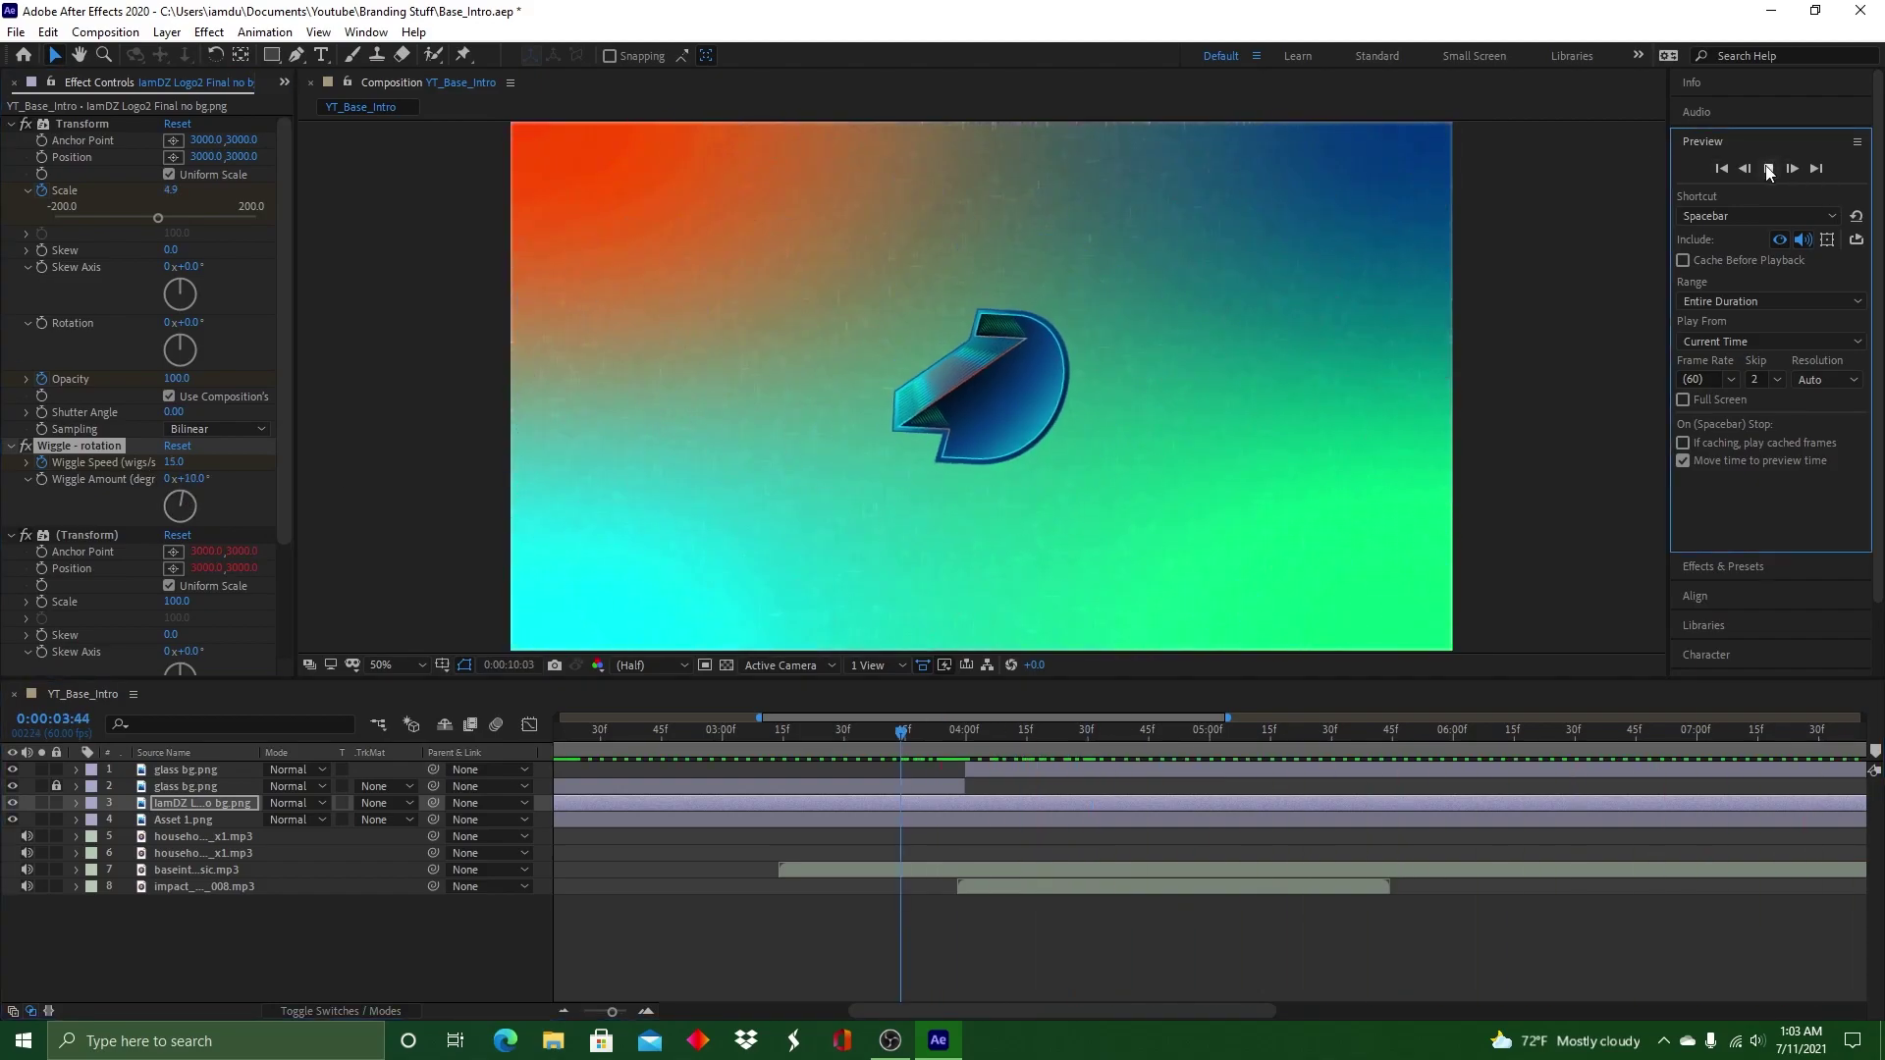
left_click(1768, 170)
left_click_drag(1210, 733, 731, 711)
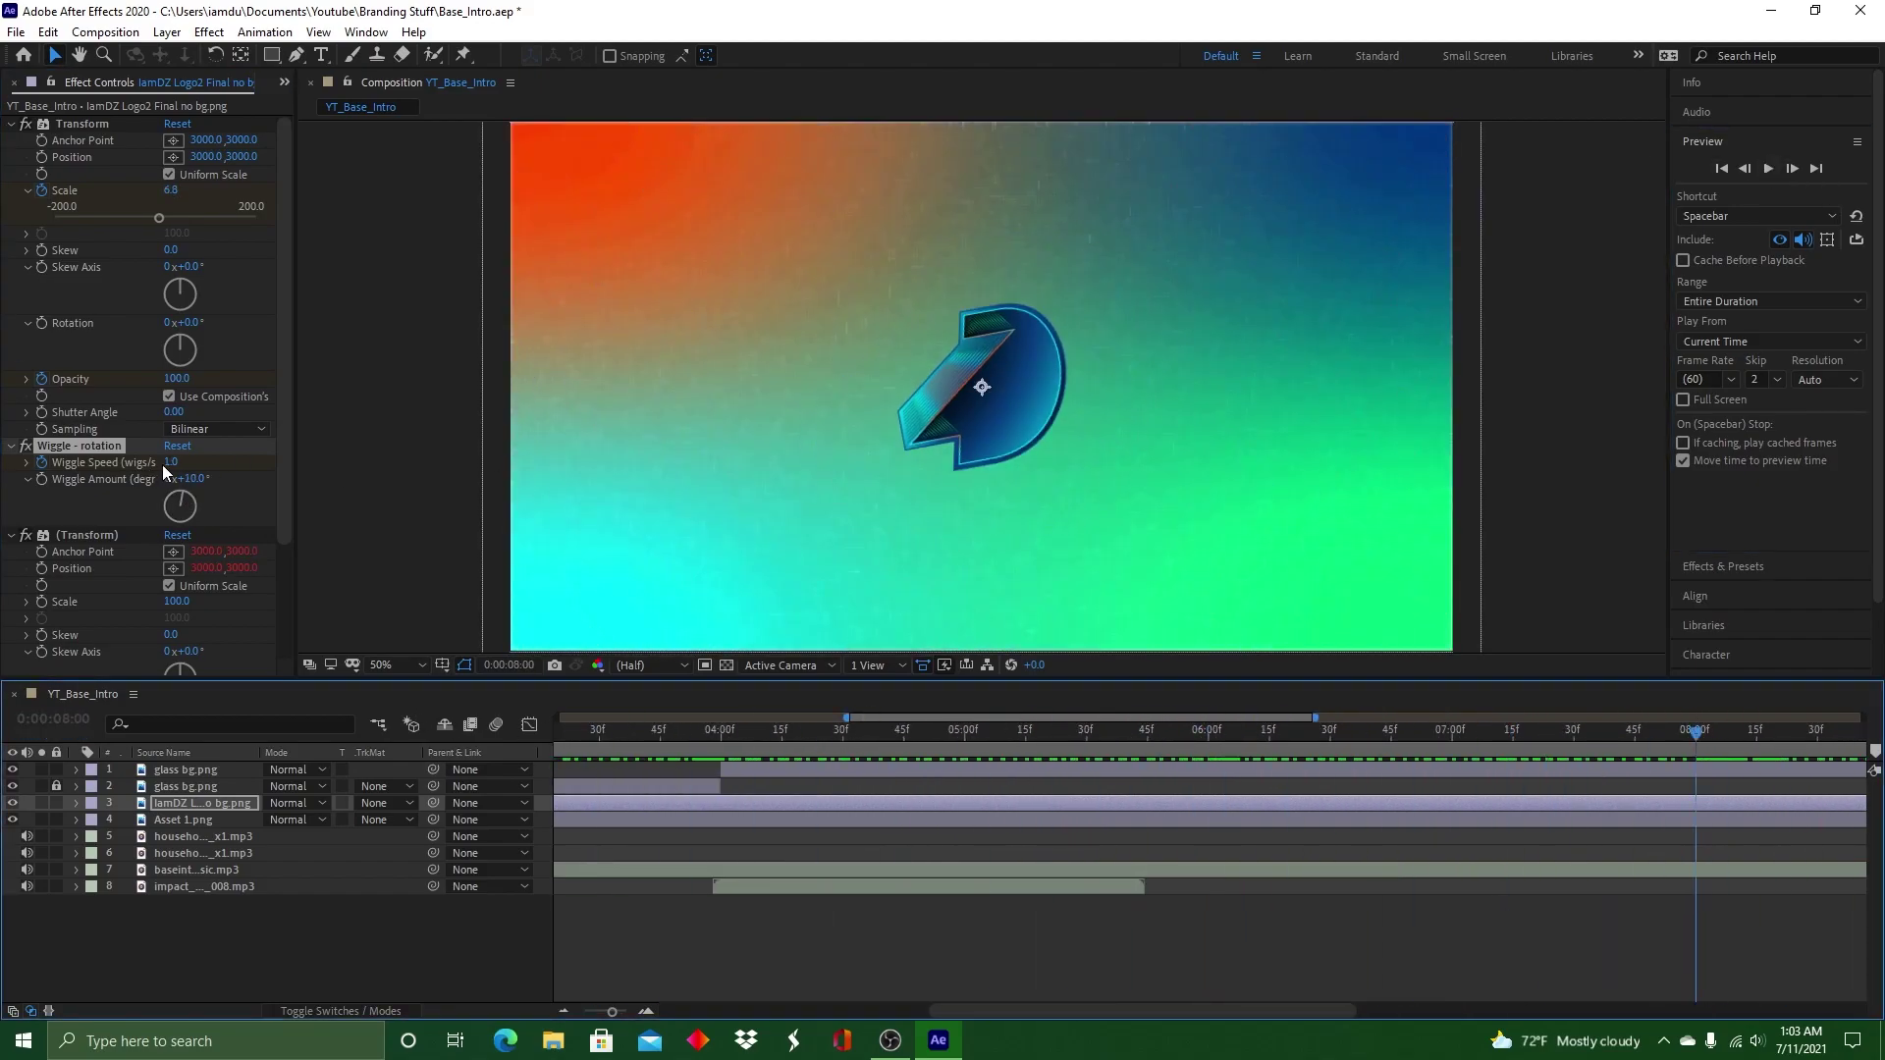
left_click(1768, 169)
Move the playhead back to 0:00:04:00 and save the project
left_click_drag(1231, 737, 839, 736)
left_click(16, 32)
left_click(59, 222)
Apply the Stylize effect Strobe Light to the logo layer and place the playhead at 0:00:04:31
left_click(1722, 566)
left_click(1691, 250)
left_click(1678, 217)
left_click(1678, 517)
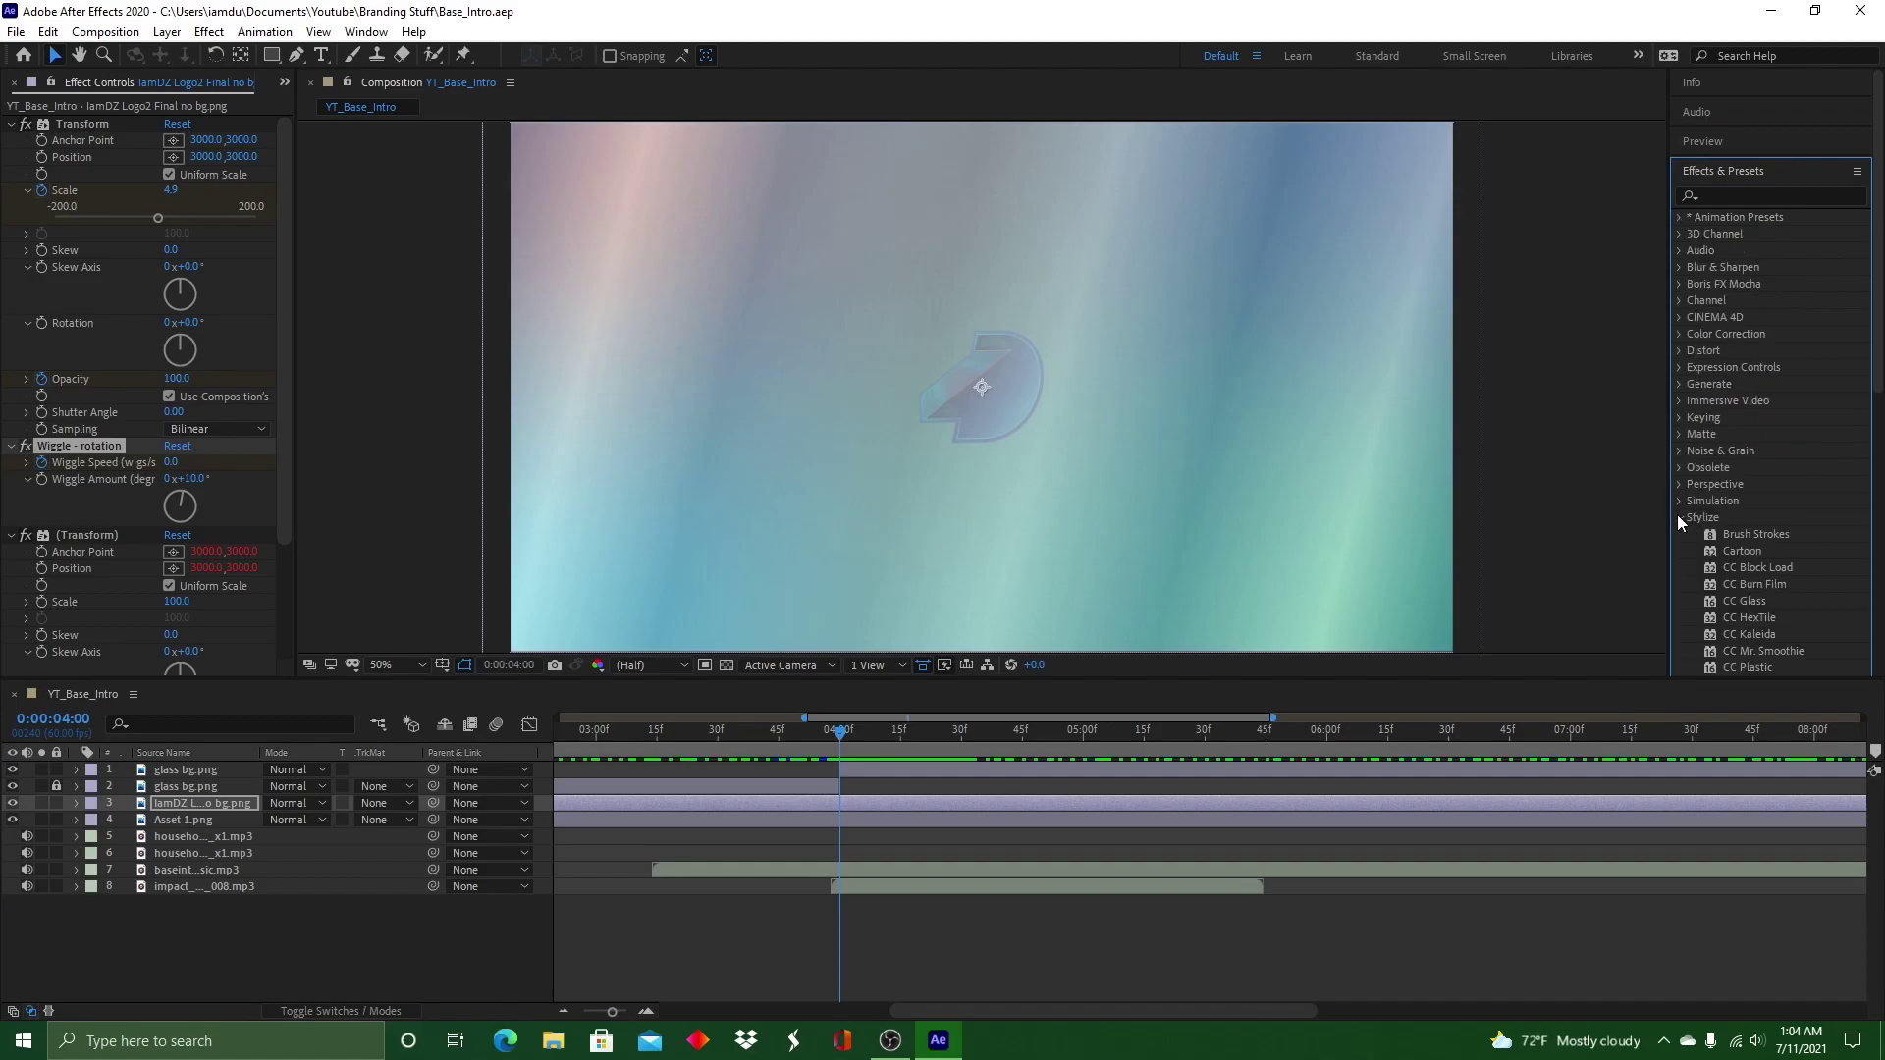
scroll(1764, 446, "down", 5)
double_click(1752, 597)
left_click_drag(834, 684, 960, 695)
left_click(224, 574)
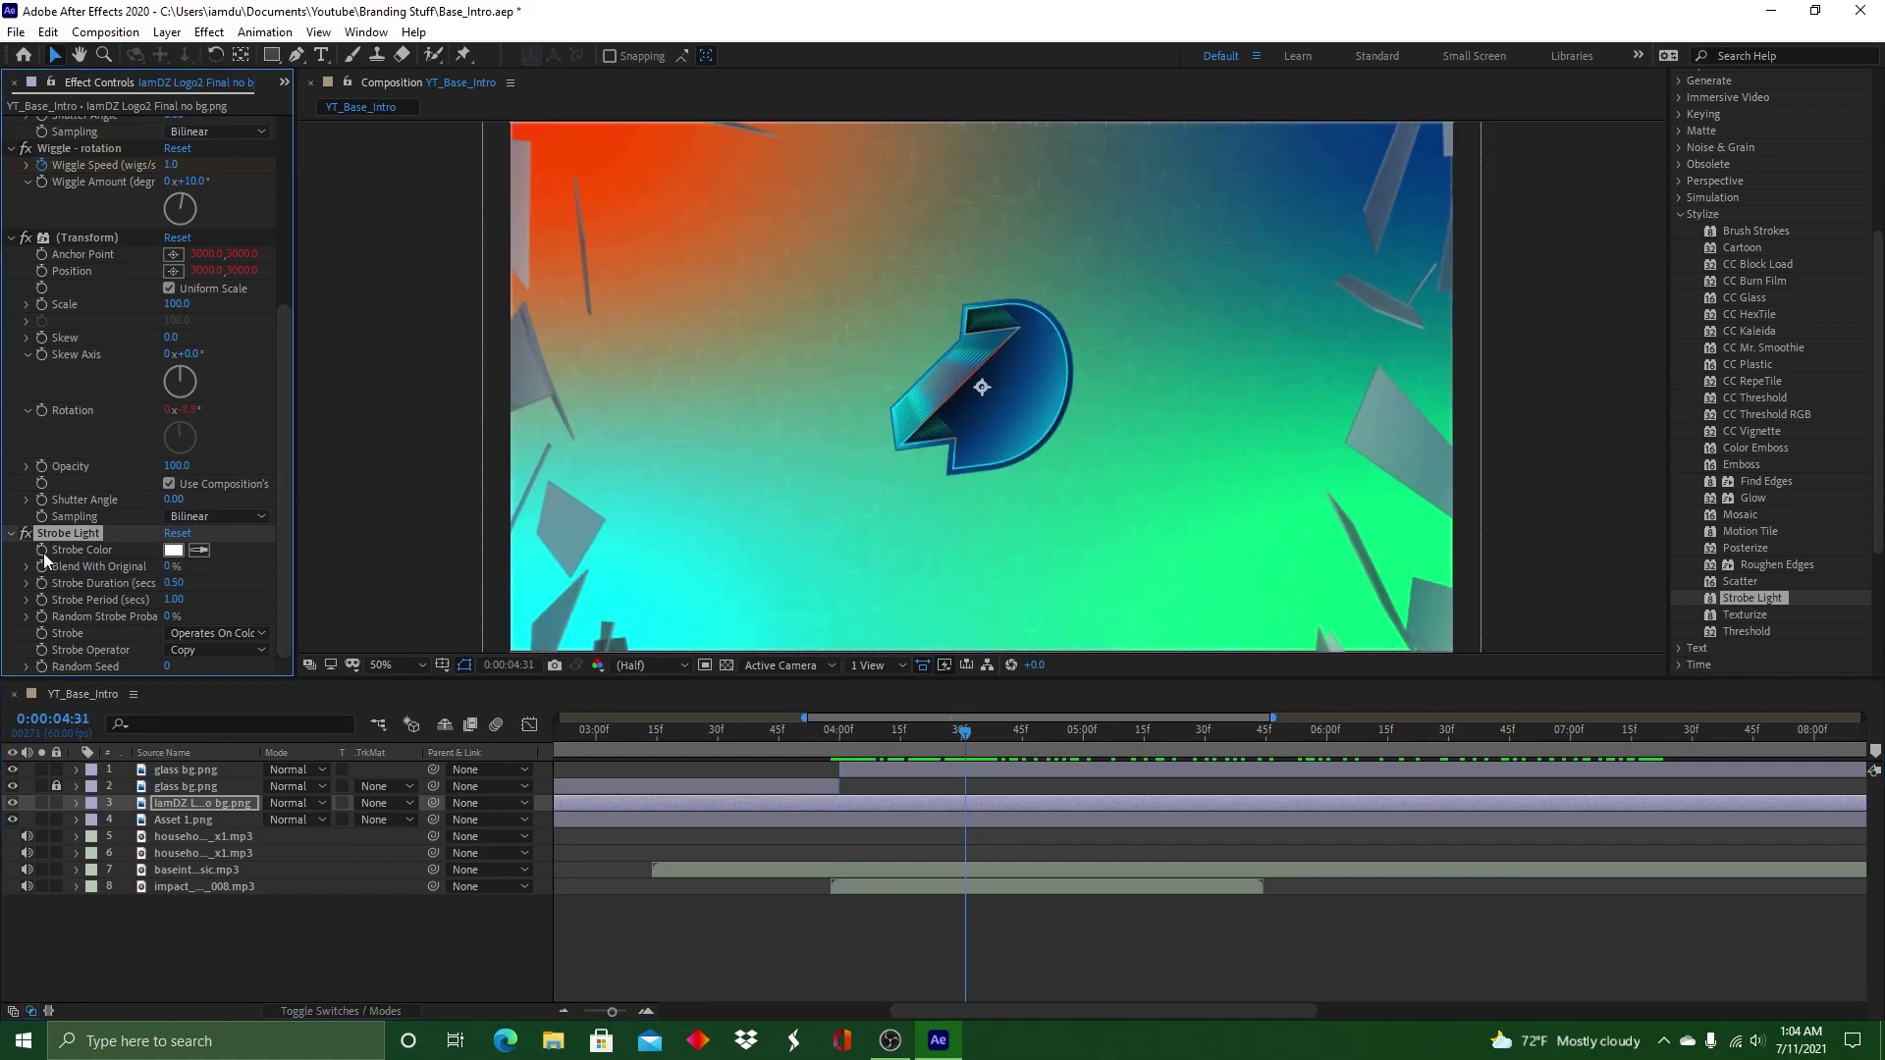
Enable keyframes for the Strobe Light's strobe period and lower it to 0.25 seconds around 0:00:04:31
left_click(40, 600)
left_click_drag(174, 603, 120, 606)
mouse_move(967, 739)
left_mouse_down()
mouse_move(1095, 734)
mouse_move(847, 729)
mouse_move(961, 730)
left_mouse_up()
left_click_drag(174, 600, 138, 599)
left_click_drag(961, 738, 965, 737)
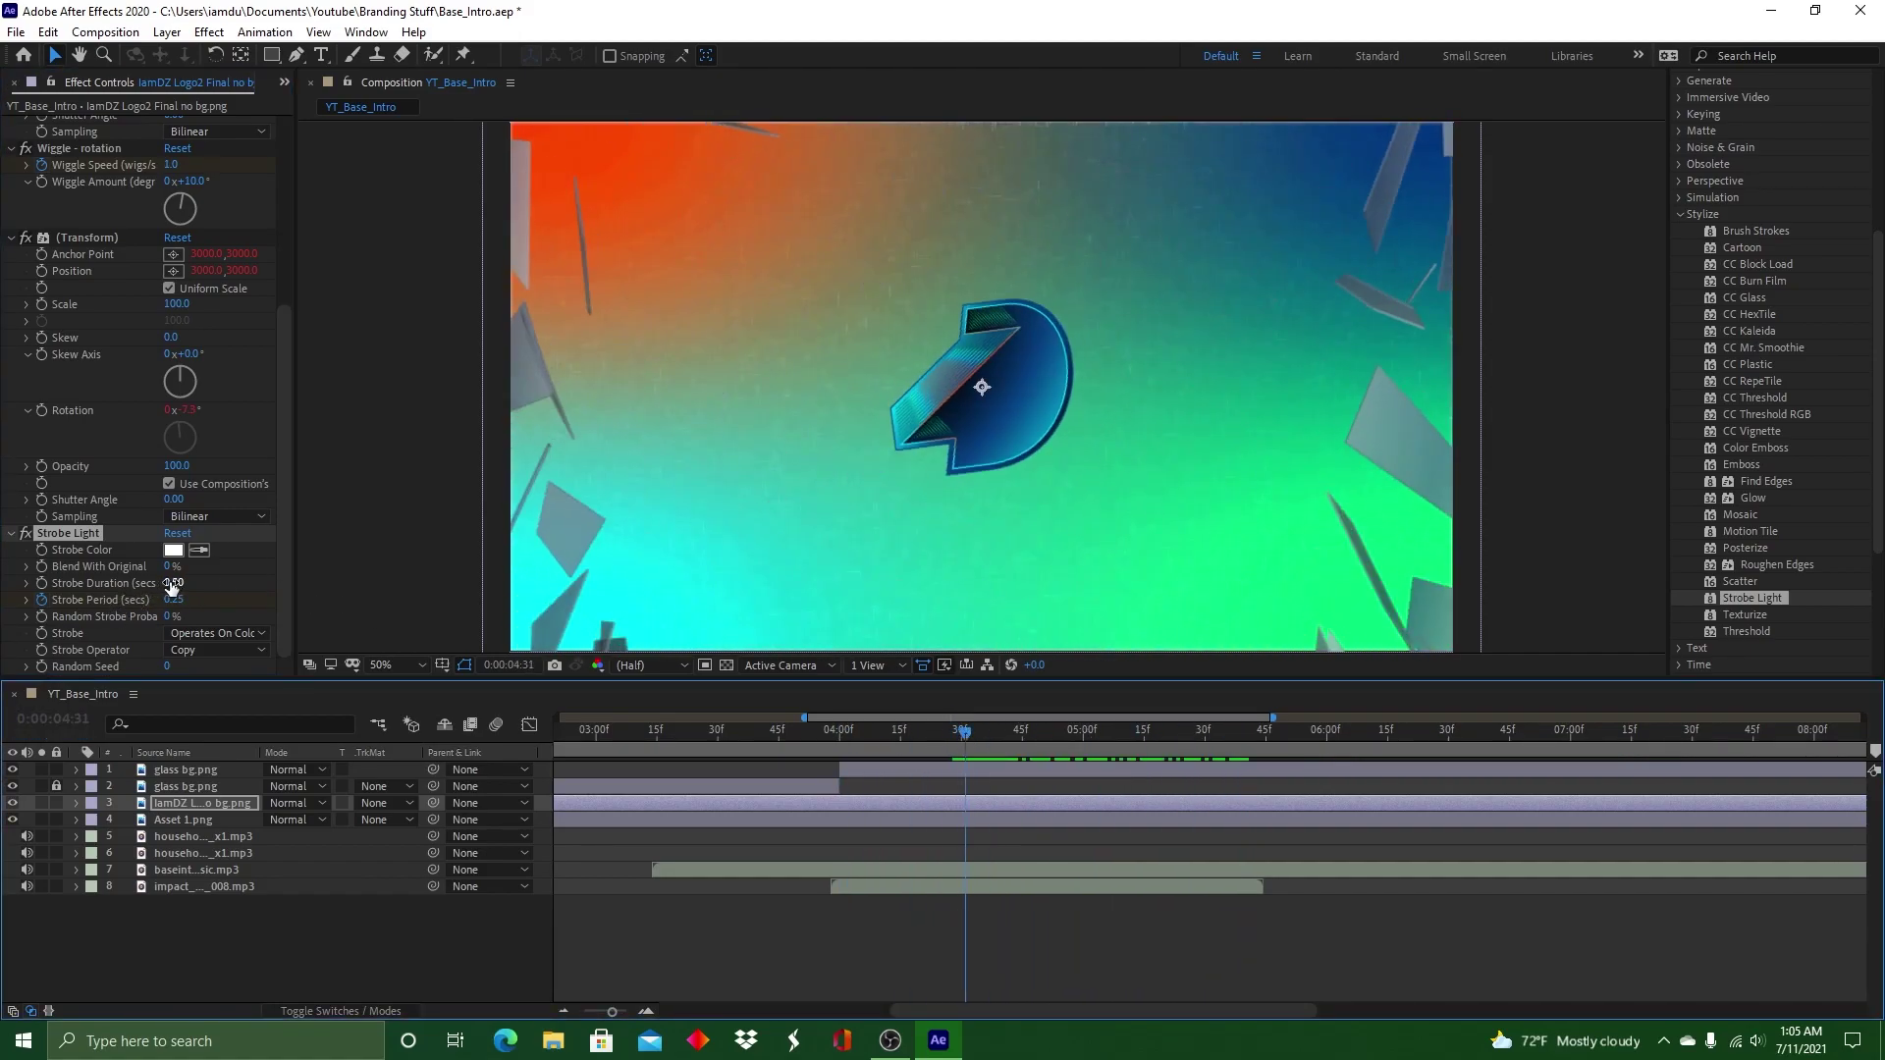
Try a strobe duration and period of 3.70 seconds, and reduce the duration to 0.05 and the period to 0.00
left_click_drag(172, 585, 480, 577)
left_click_drag(966, 735, 864, 731)
left_click_drag(172, 599, 283, 596)
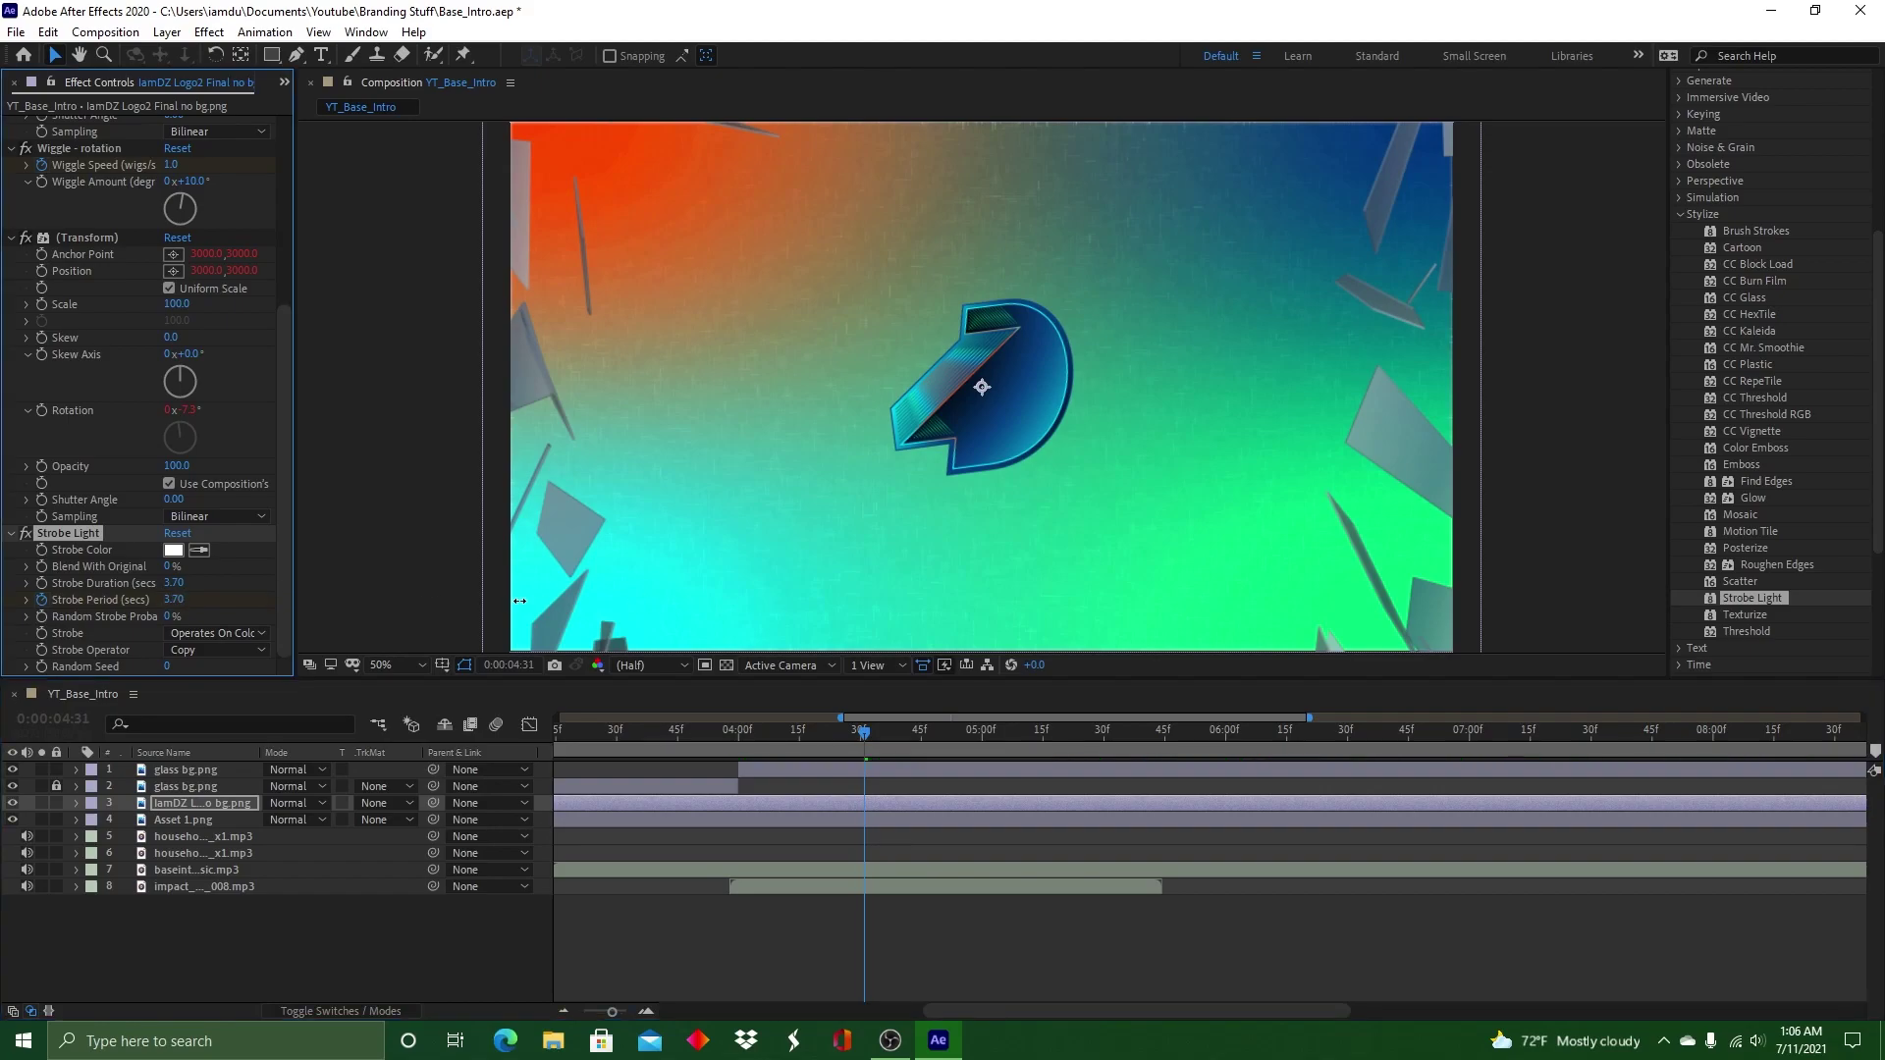
left_click_drag(3, 608, 100, 921)
mouse_move(824, 726)
left_mouse_down()
mouse_move(734, 731)
mouse_move(943, 731)
mouse_move(821, 724)
mouse_move(856, 735)
left_mouse_up()
left_click_drag(856, 734, 848, 734)
Check the Strobe Light's strobe mode options and delete the effect from the logo layer
left_click(259, 634)
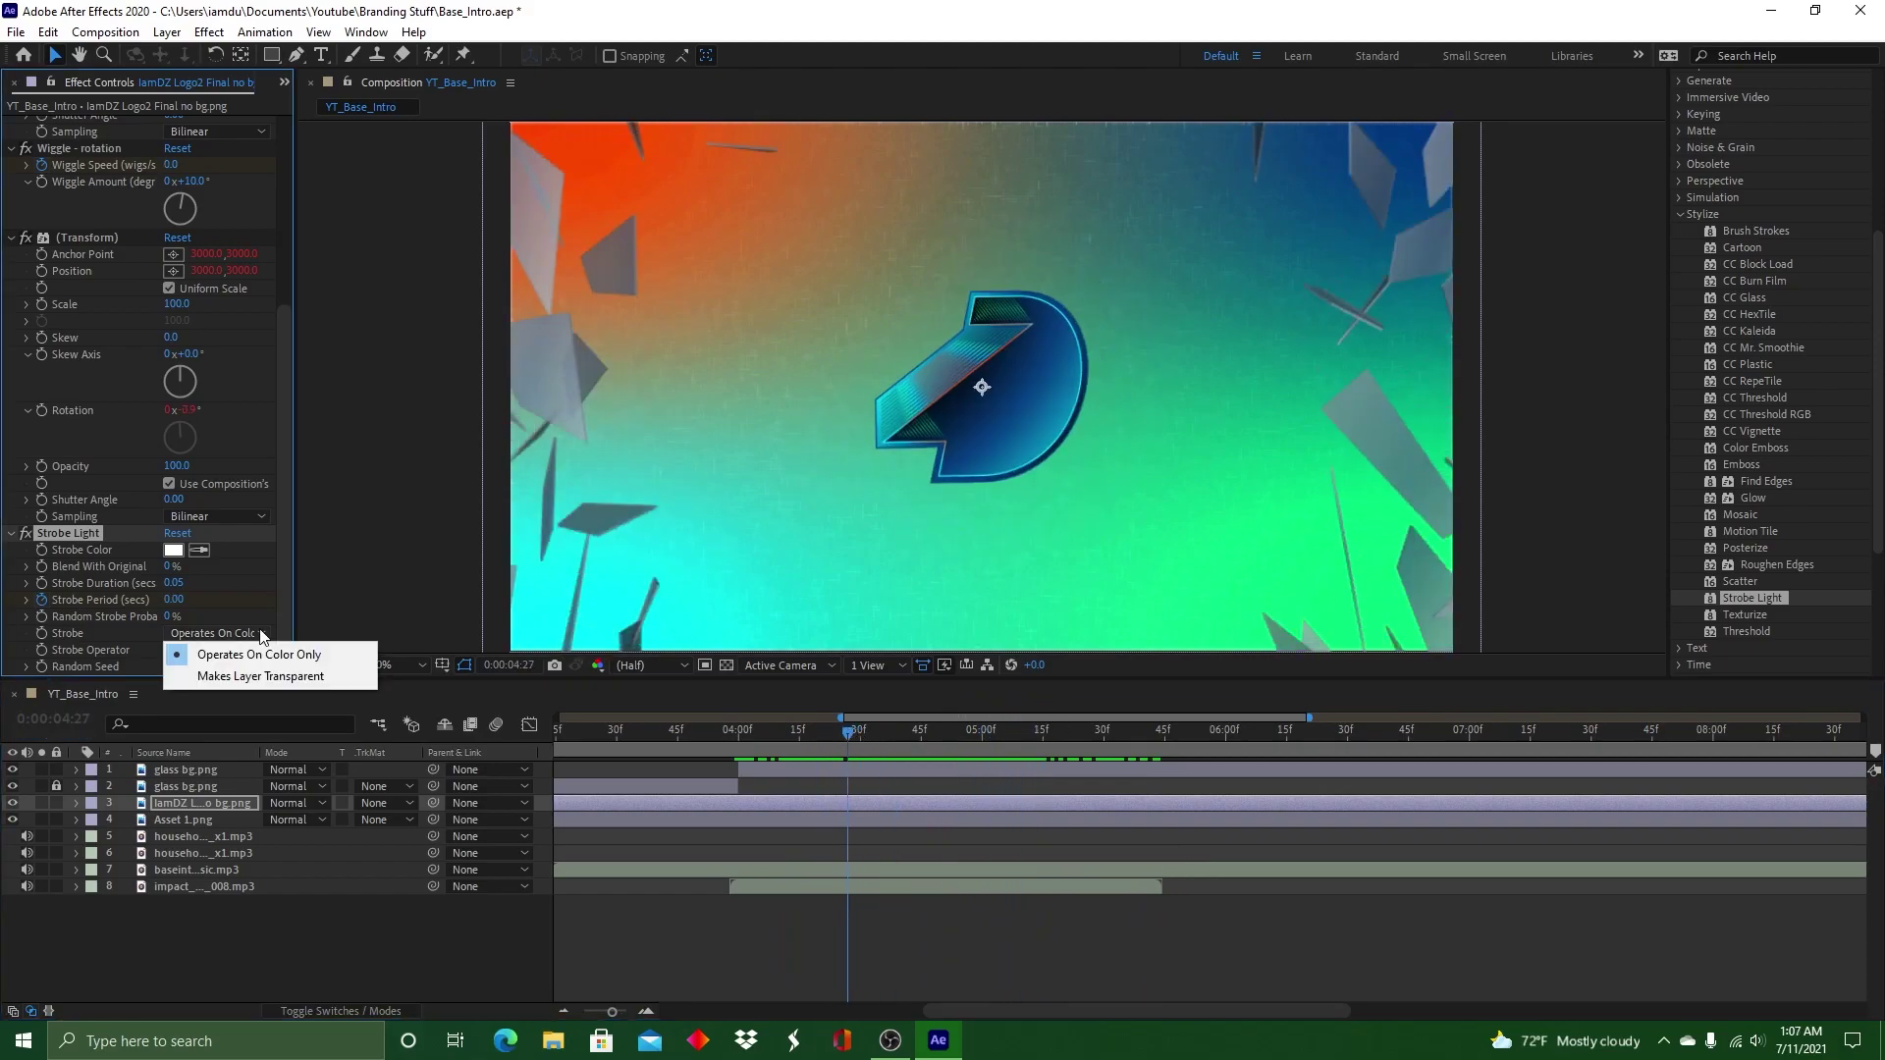
left_click(281, 636)
key("Page_Down")
key("Page_Down")
key("Page_Down")
key("Delete")
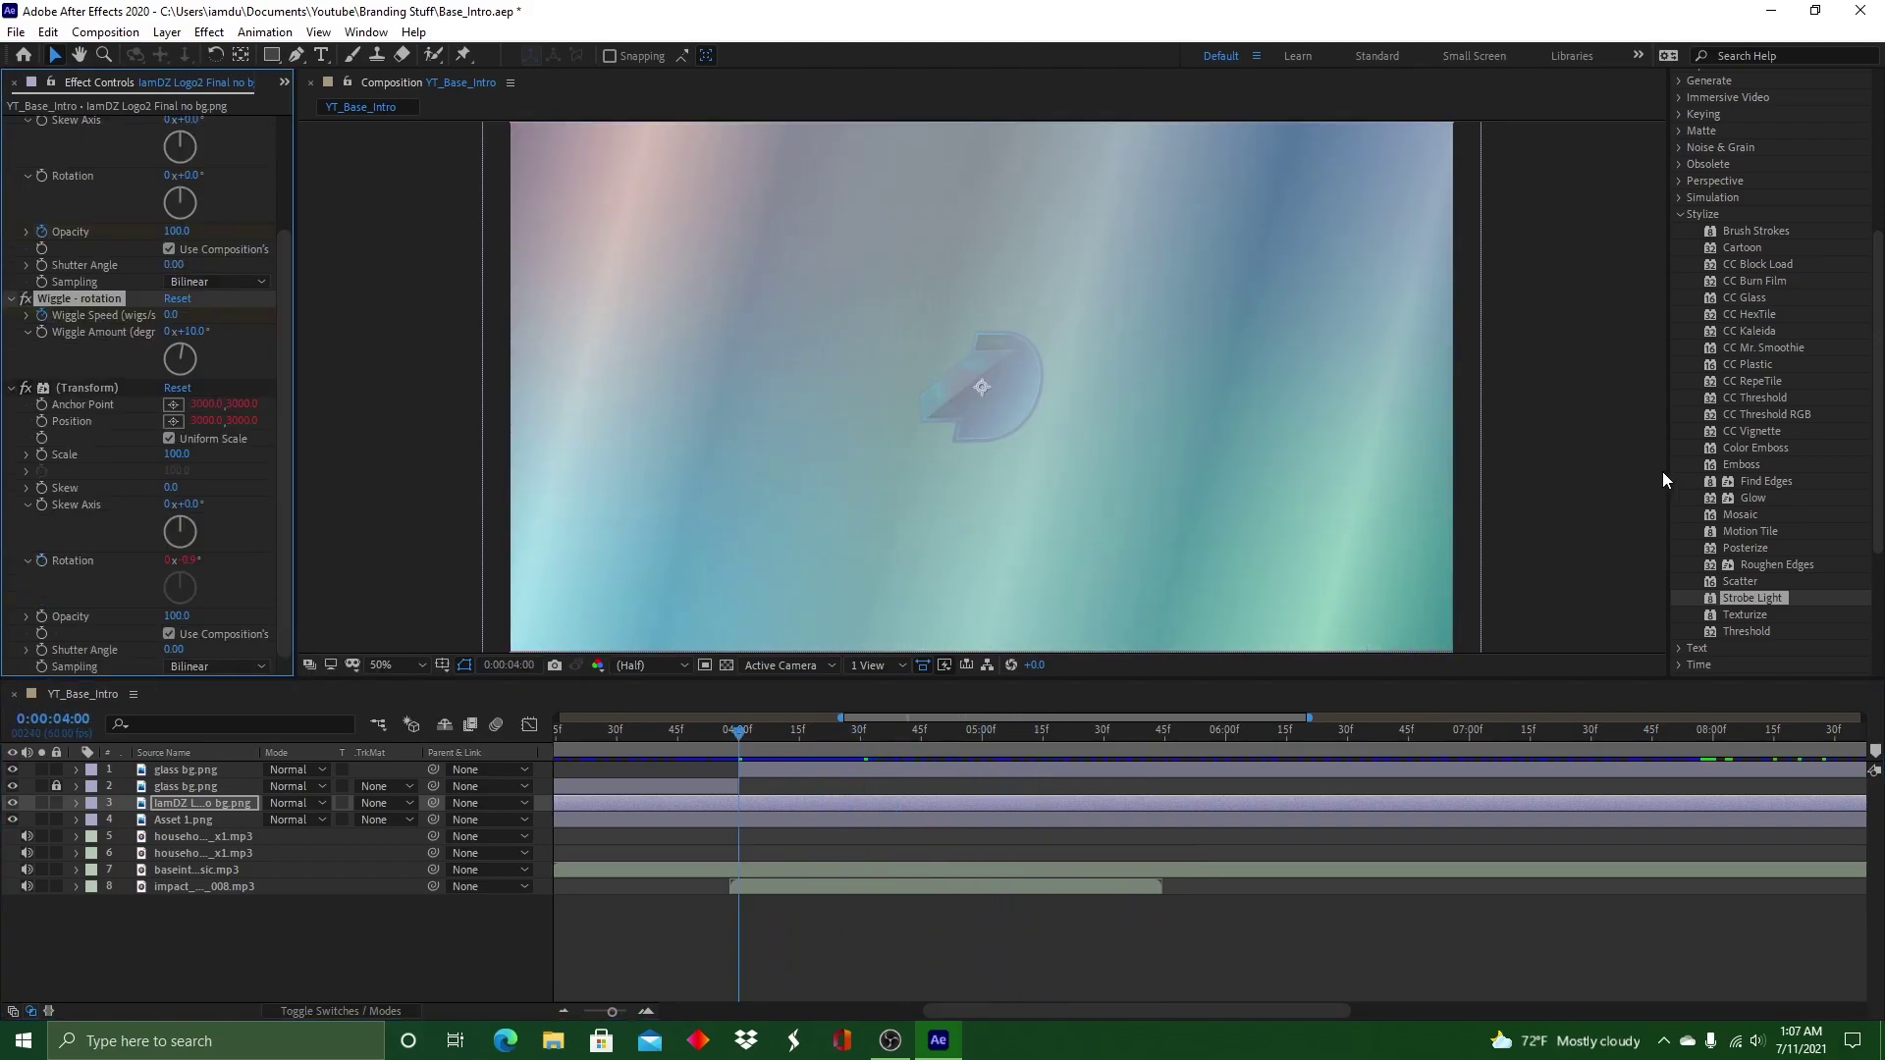
Try to insert Asset 3.png above the logo layer, starting at 0:00:08:00
left_click(1688, 212)
left_click(1041, 729)
left_click_drag(1054, 718, 1716, 717)
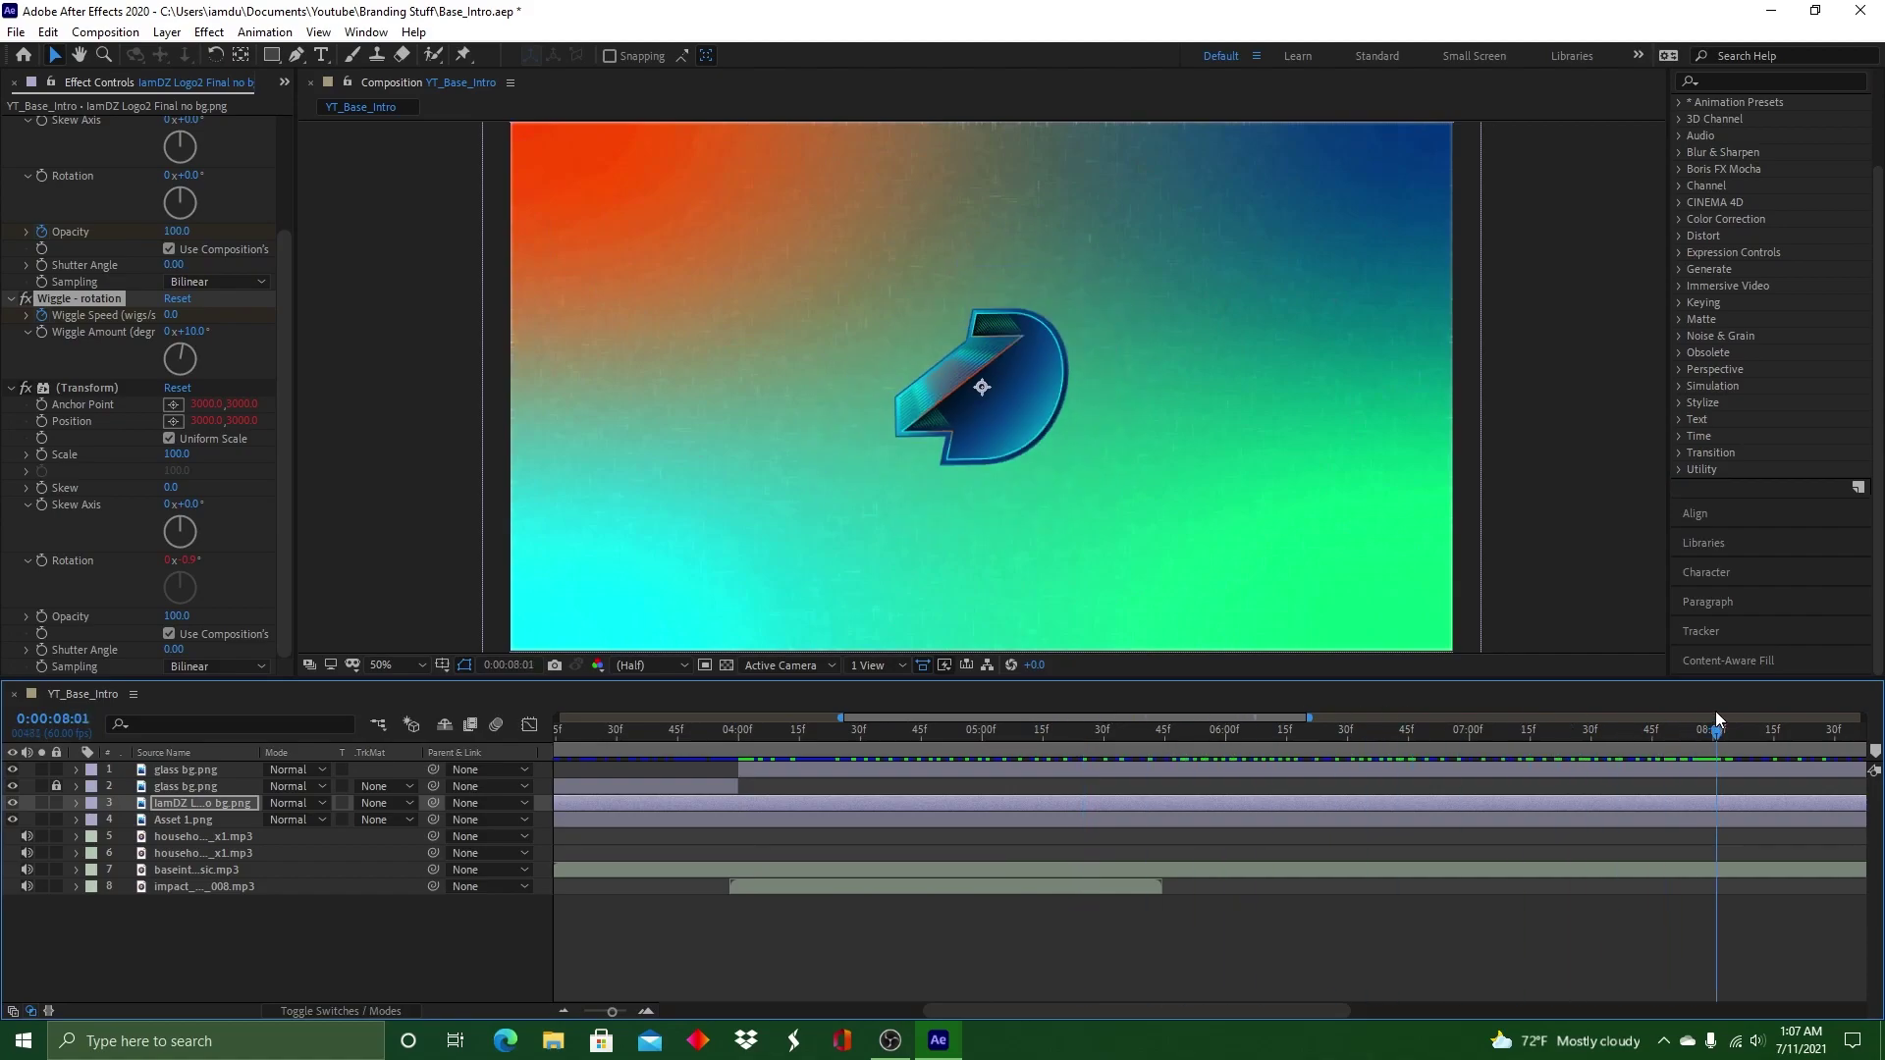
left_click_drag(1125, 1011, 1272, 1011)
left_click(285, 82)
left_click(351, 107)
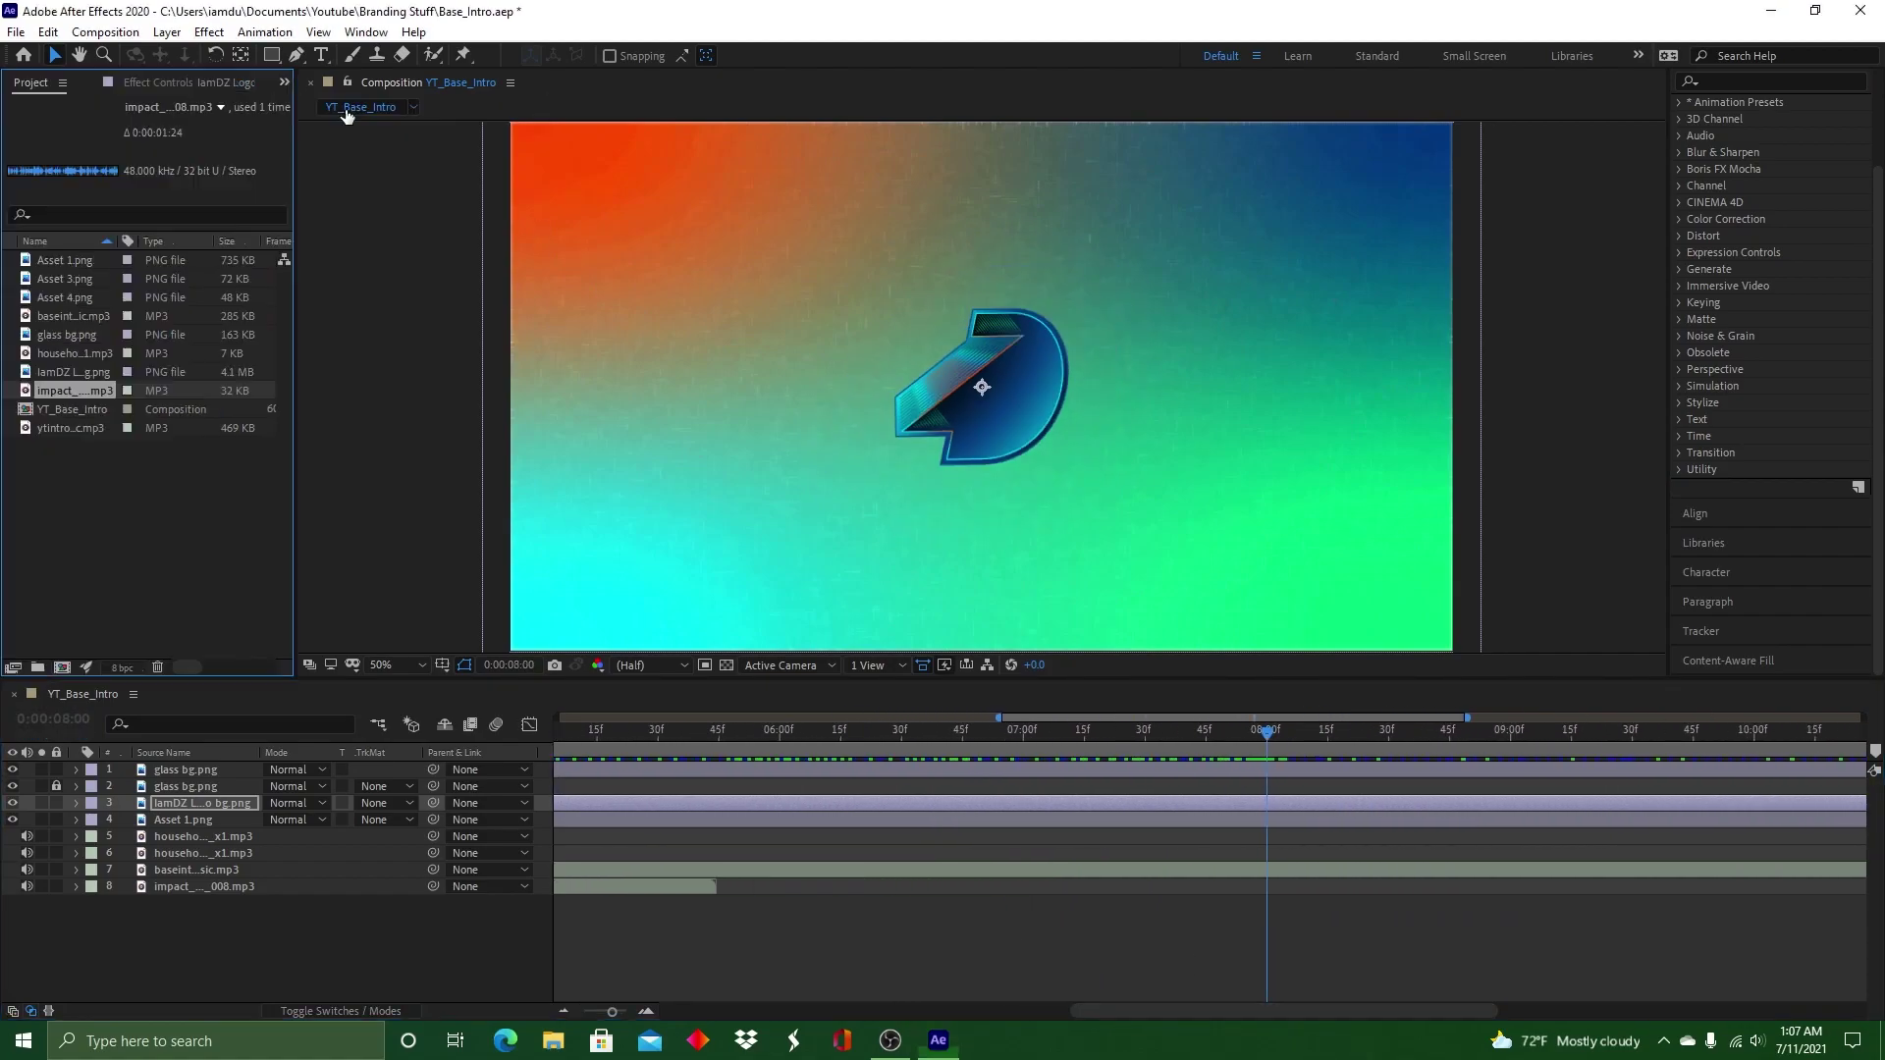
left_click_drag(80, 283, 885, 797)
left_click_drag(1270, 798, 1270, 799)
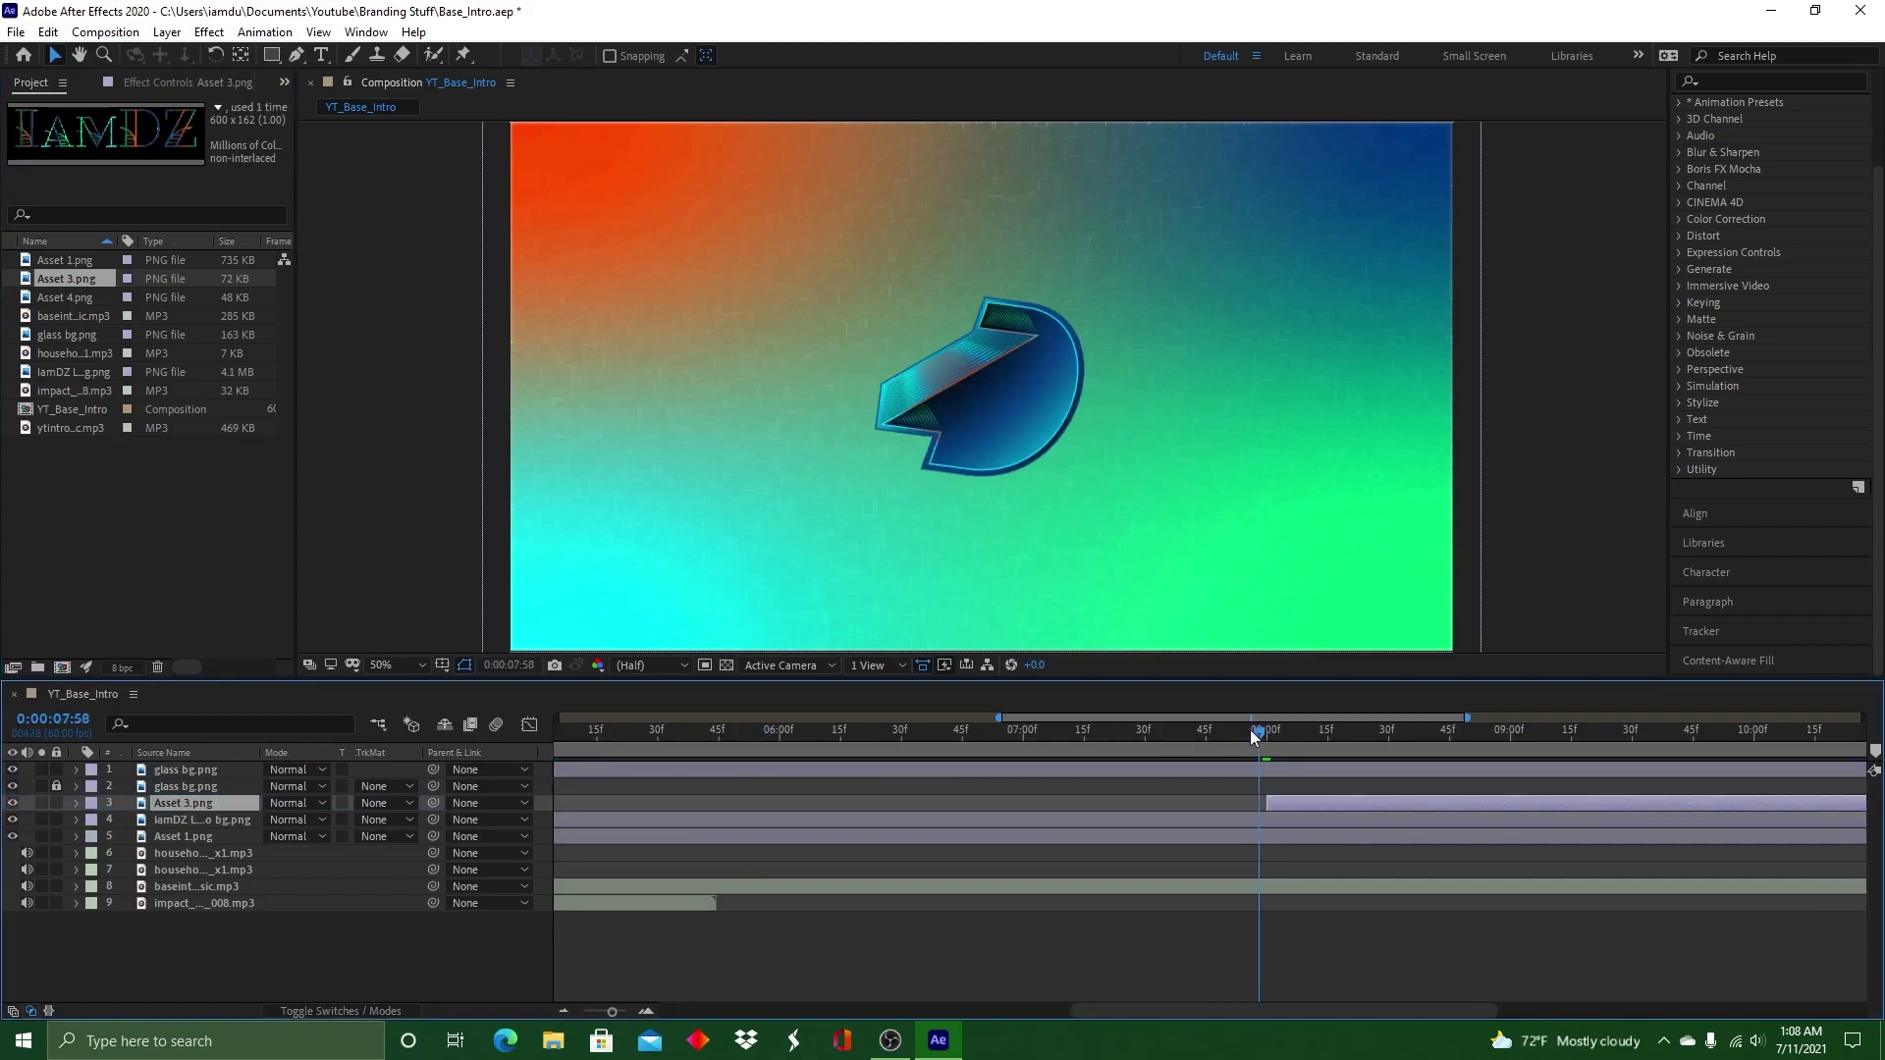
left_click_drag(1278, 735, 1267, 733)
key("ctrl+z")
Insert Asset 3.png below the logo layer at 0:00:08:00 and position the title above the logo in the frame
left_click_drag(63, 280, 1264, 828)
left_click_drag(1332, 734, 1333, 734)
left_click_drag(1413, 1011, 1494, 1011)
left_click_drag(1110, 381, 1110, 224)
Enlarge the Asset 3.png title above the logo and delete its layer
left_click(1695, 513)
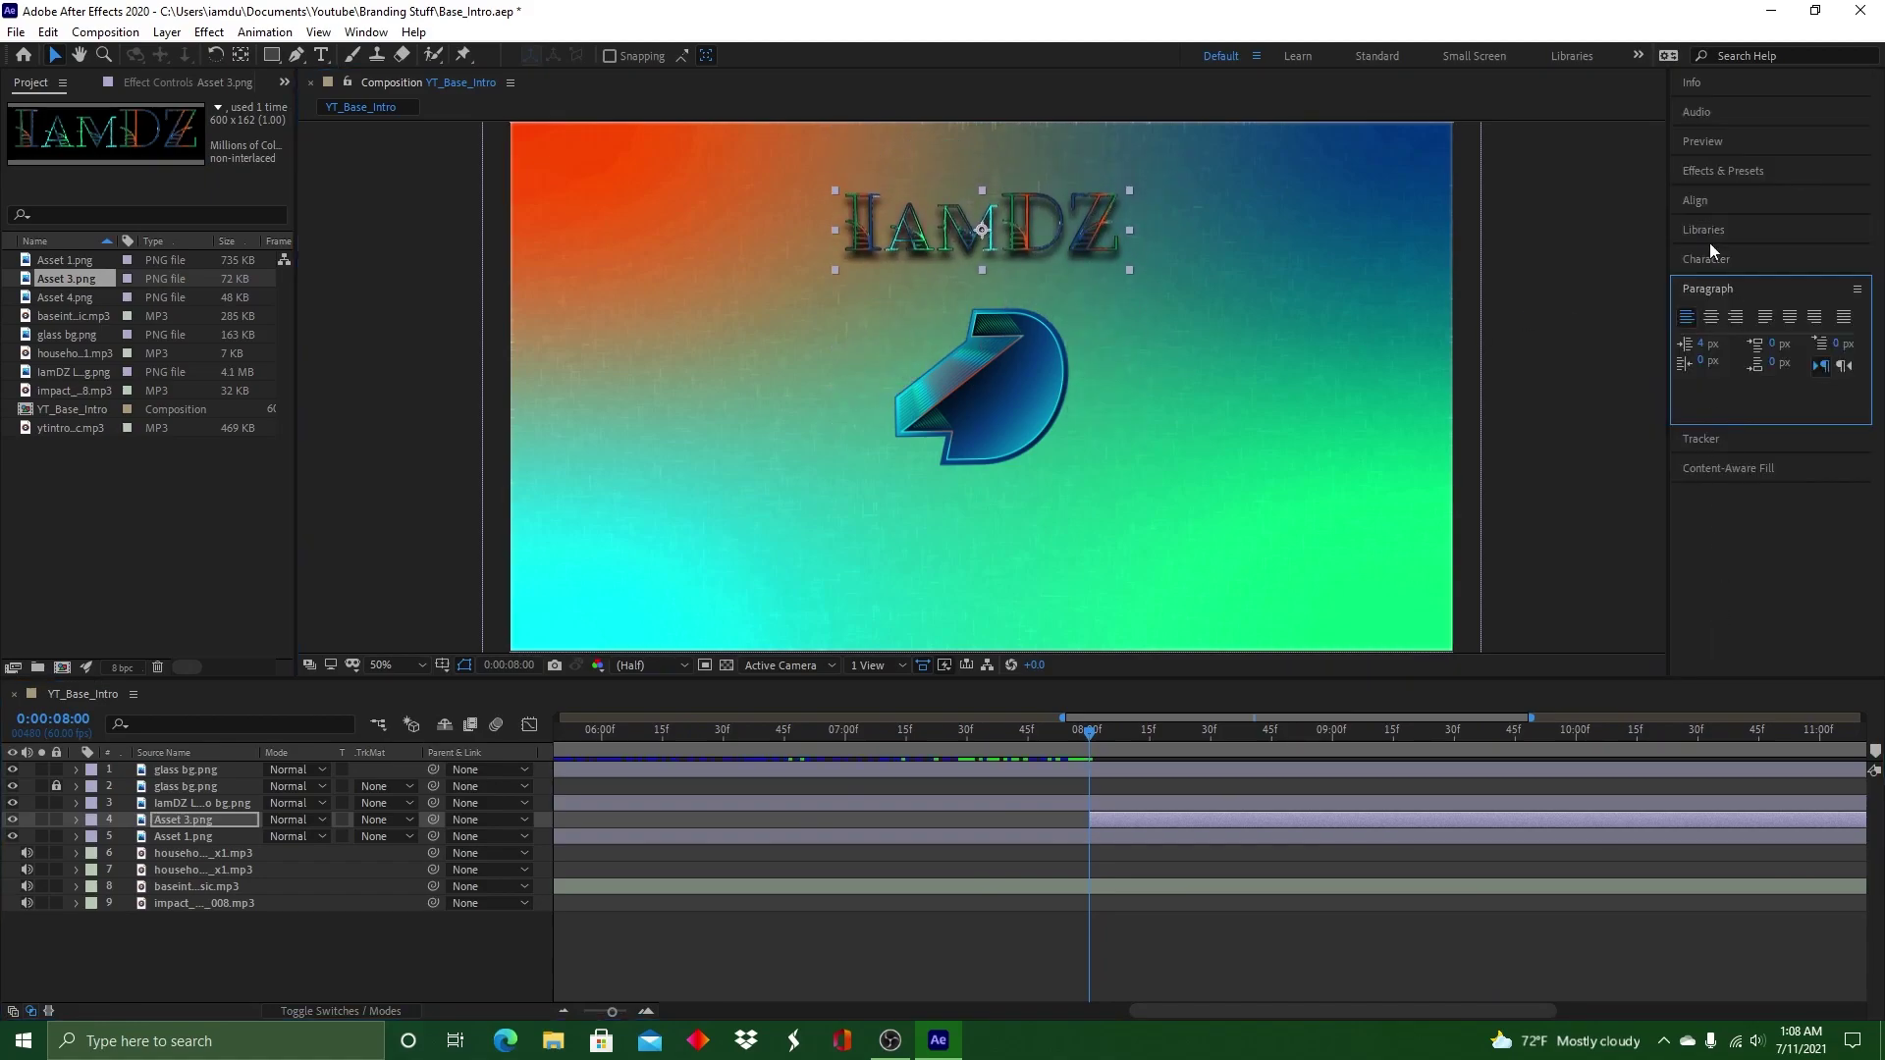
left_click(1721, 170)
left_click(1703, 113)
left_click(1722, 339)
left_click_drag(1128, 270, 1225, 300)
left_click(1168, 226)
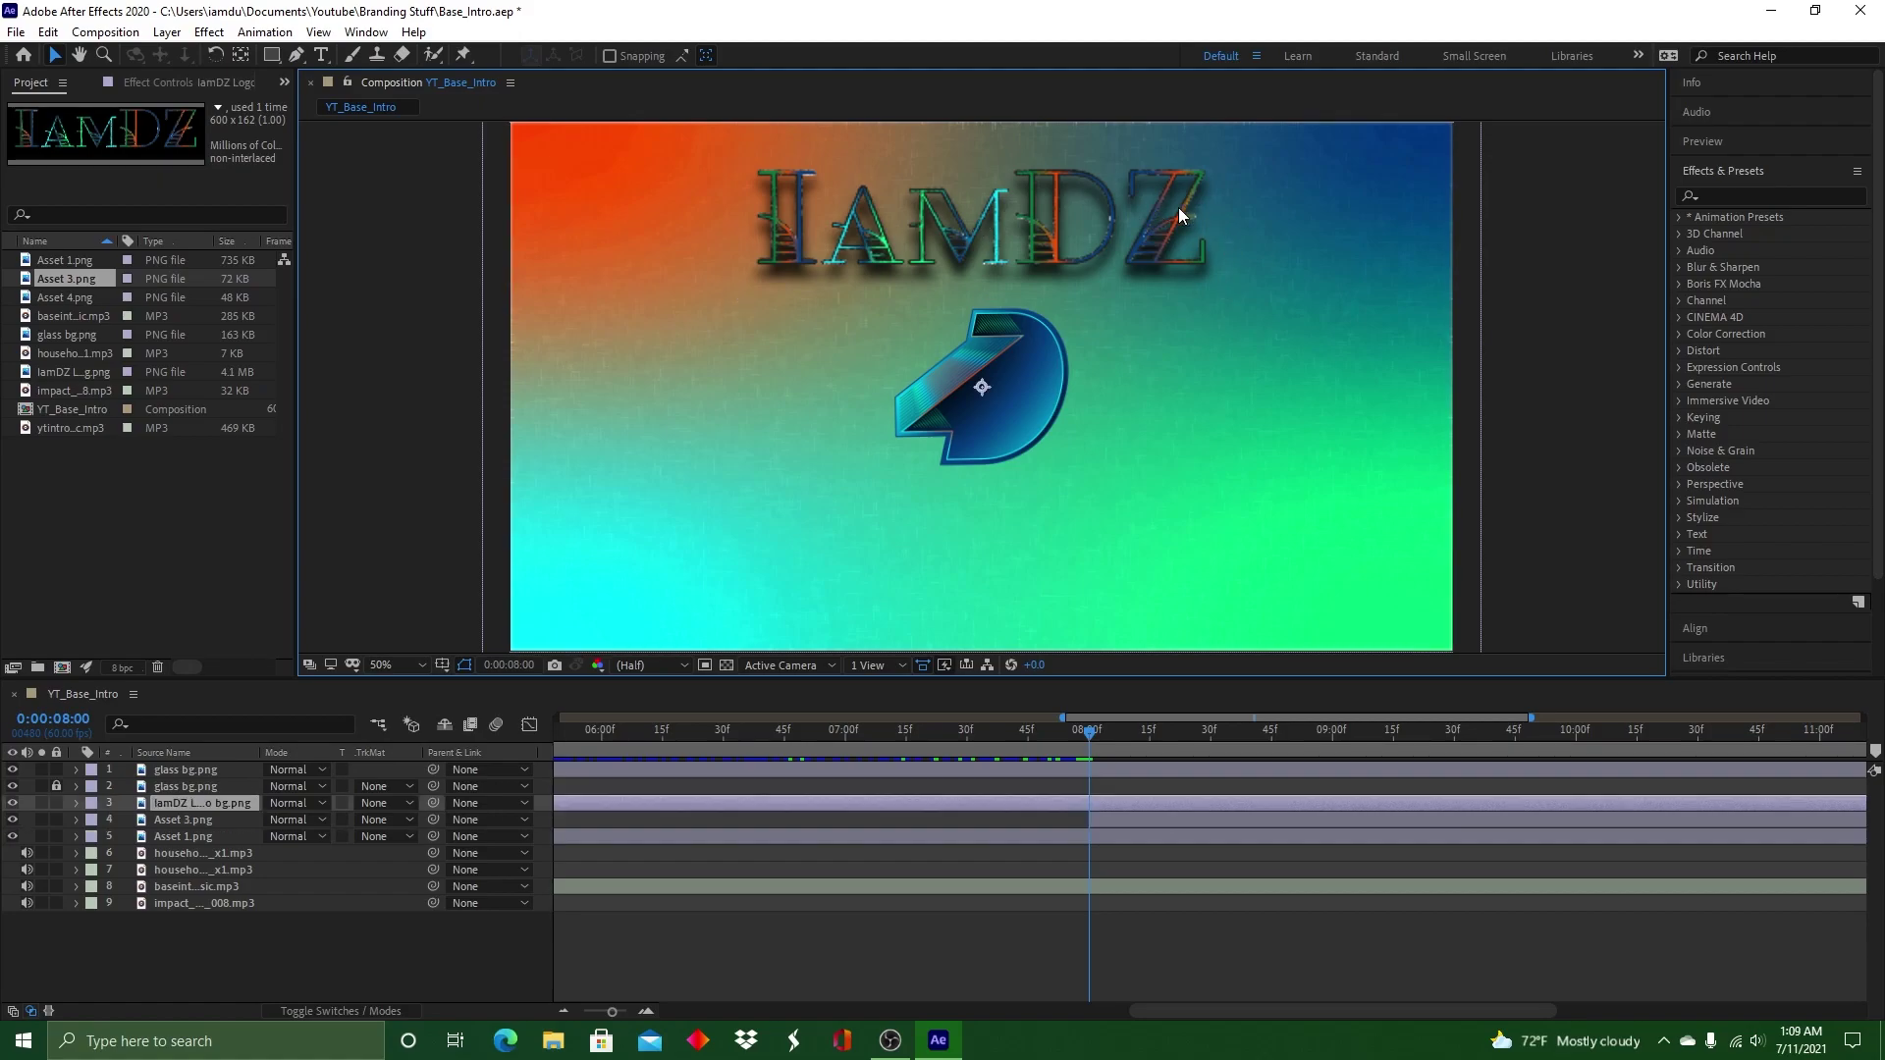
left_click(1514, 821)
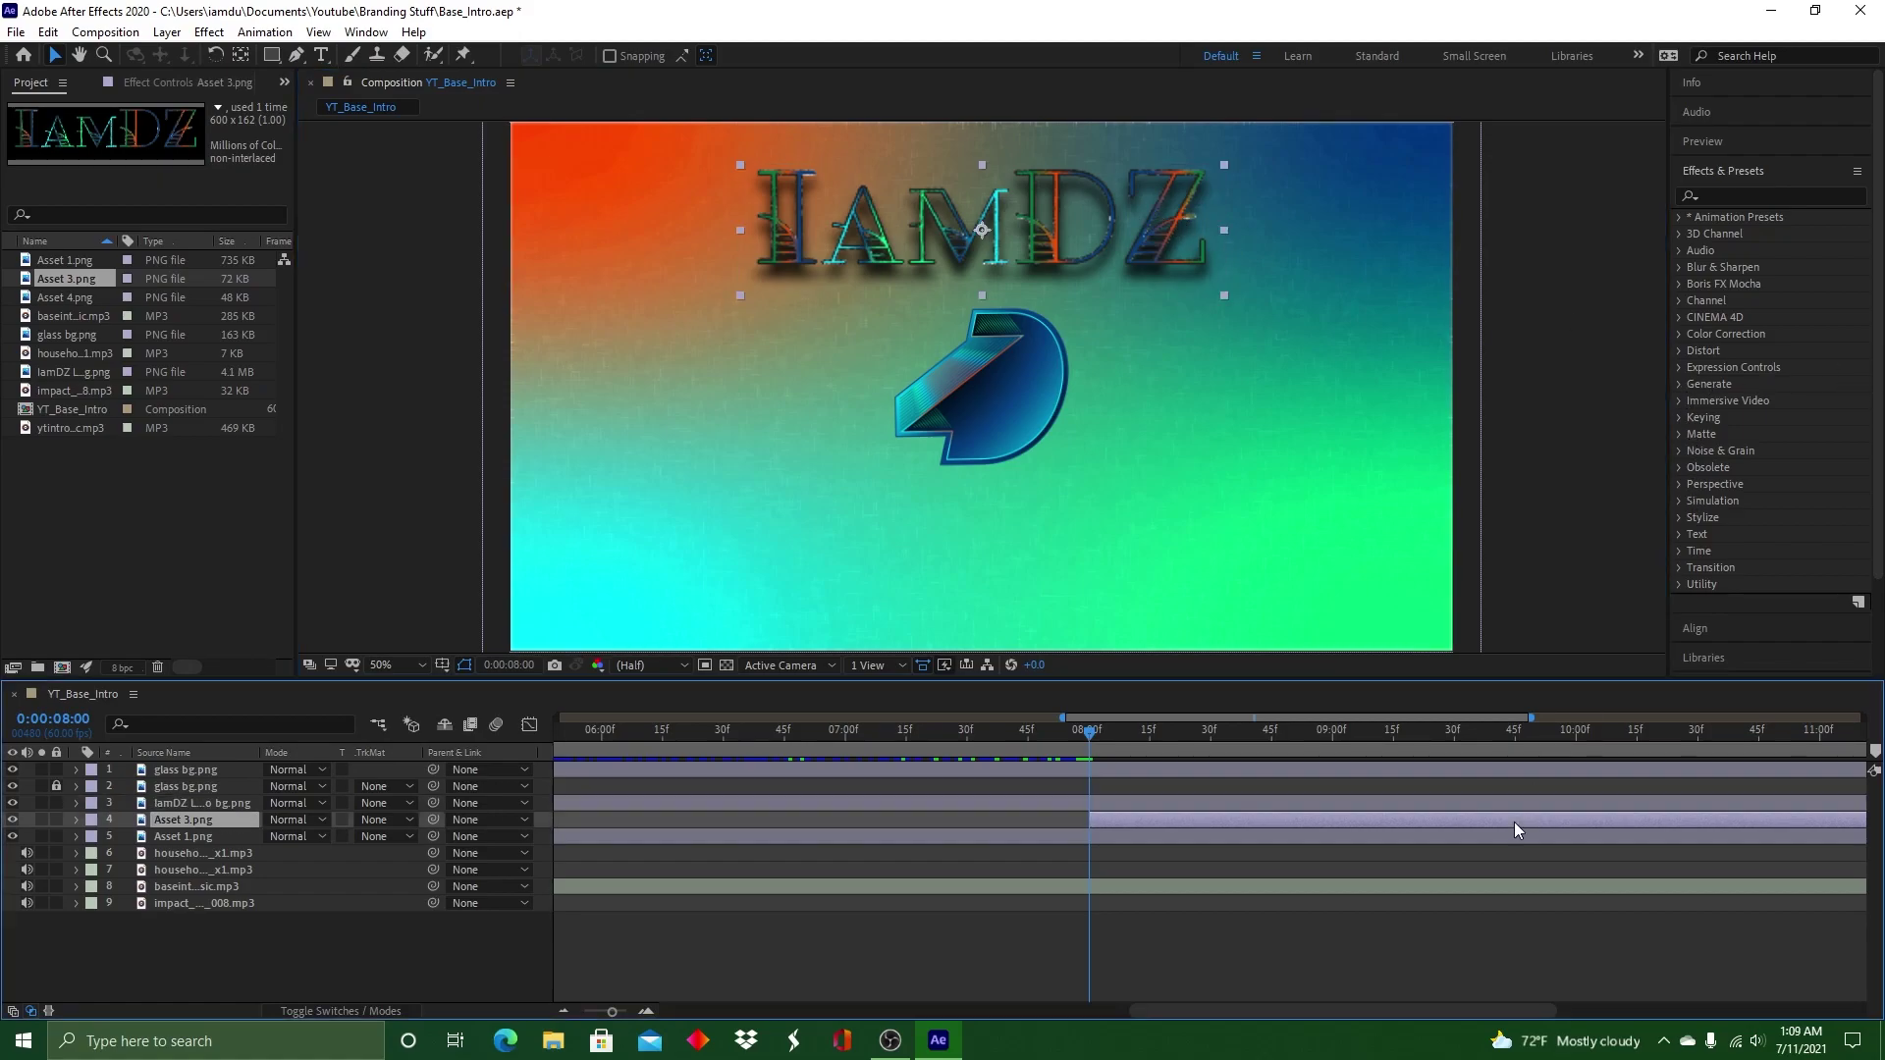
key("Delete")
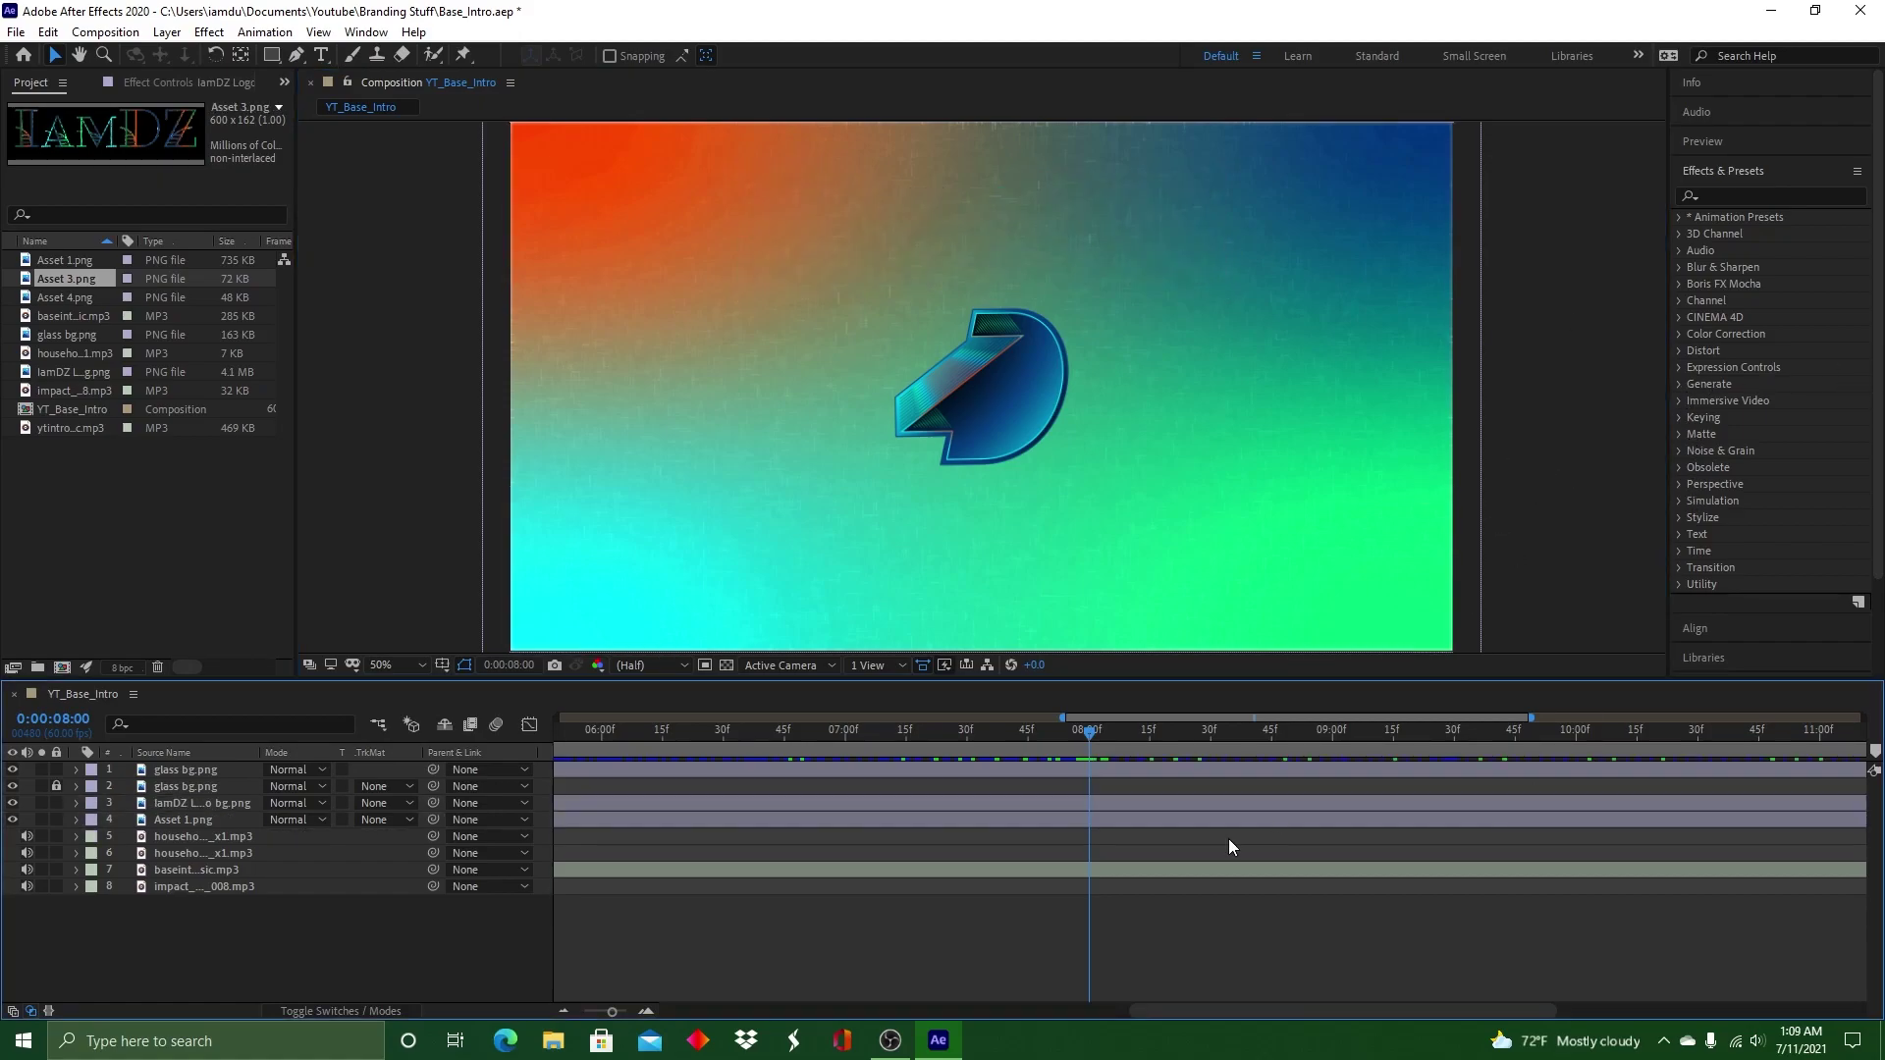
Browse the available fonts and set the character font to Facon Bold Italic
left_click(1677, 532)
left_click(1678, 534)
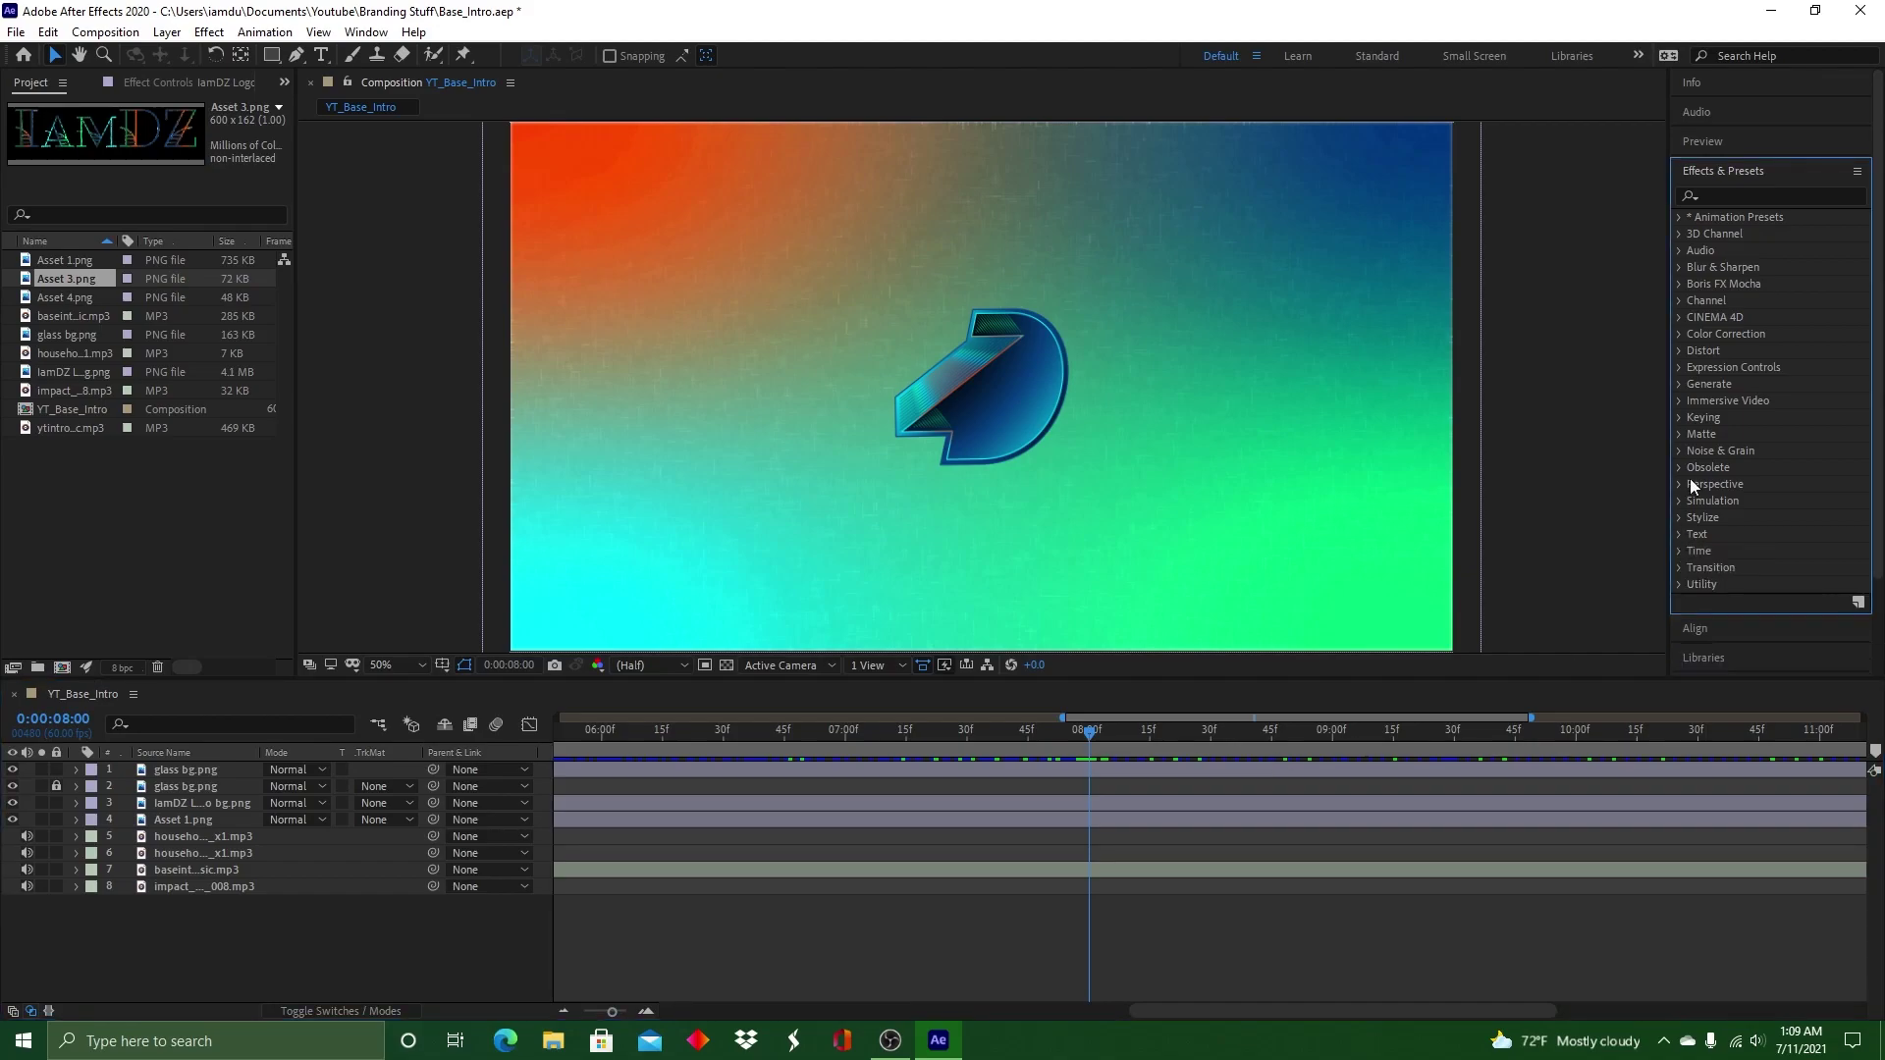
scroll(1692, 521, "down", 3)
left_click(1703, 572)
left_click(1787, 291)
scroll(1640, 524, "up", 4)
scroll(1630, 525, "up", 10)
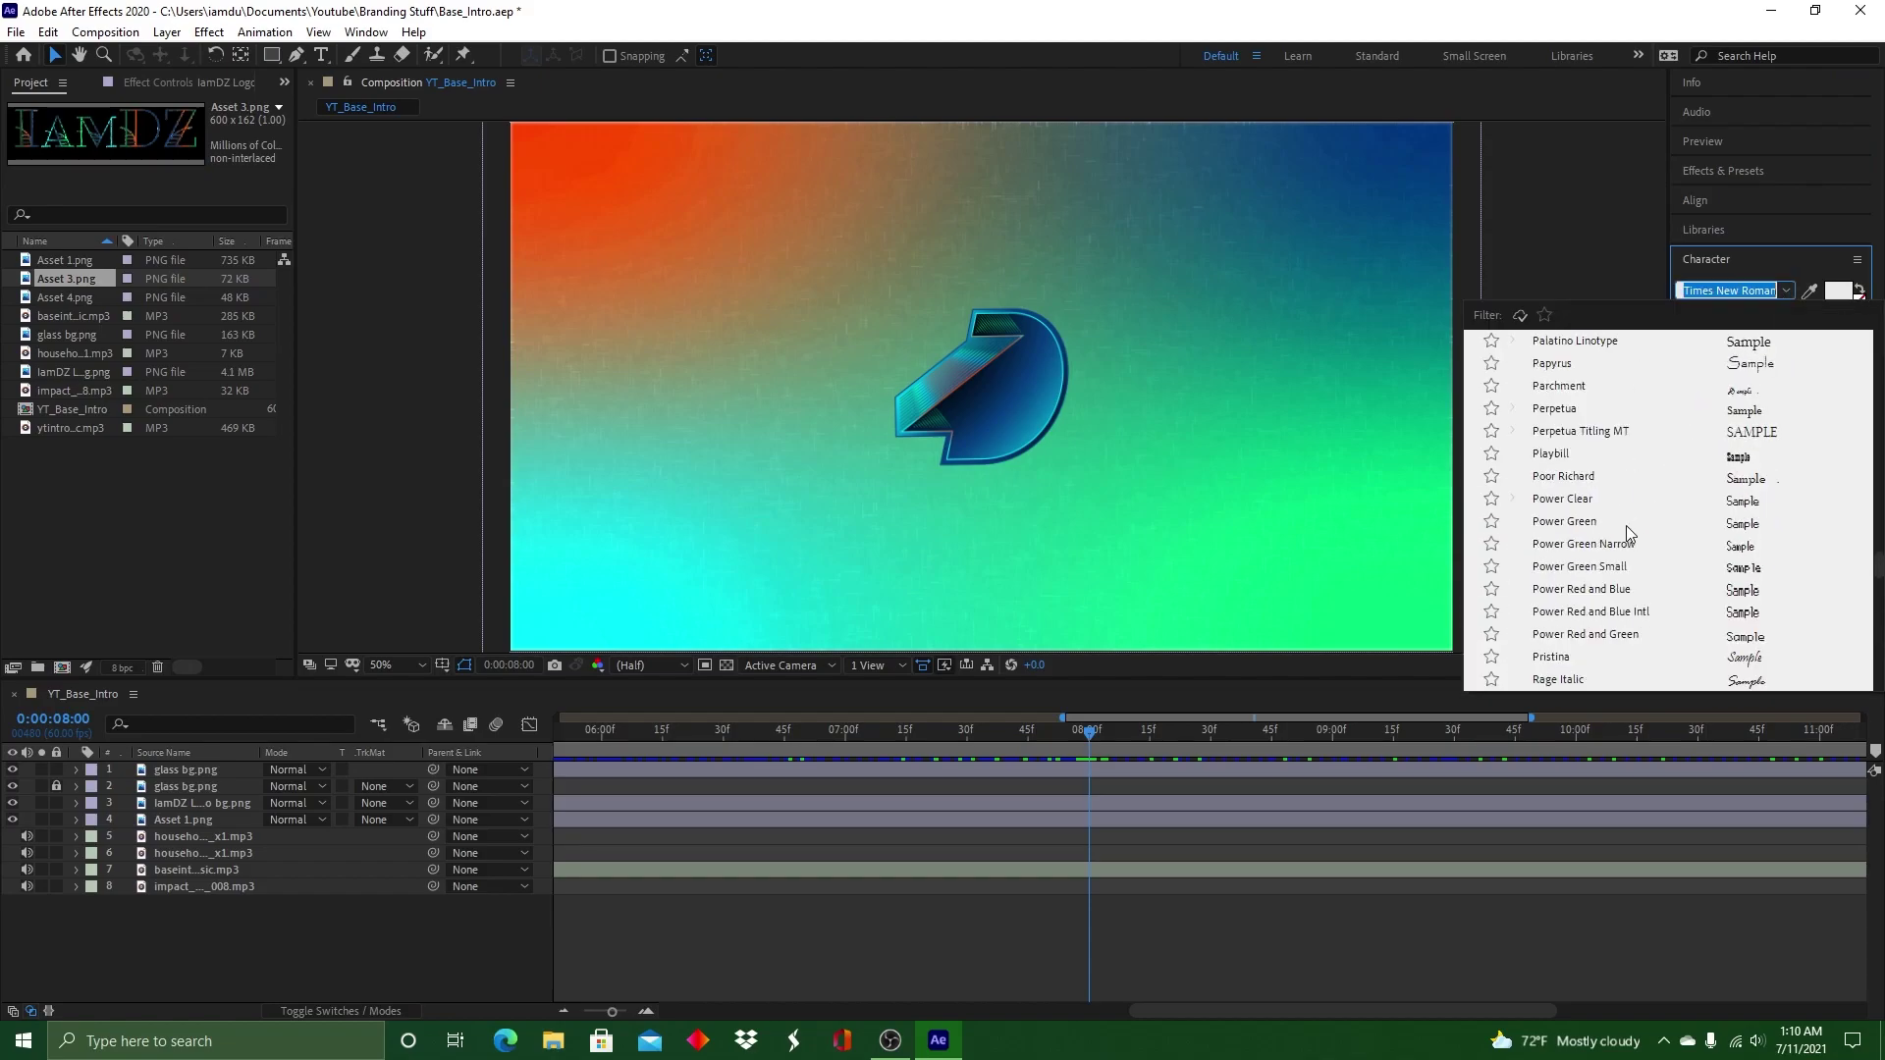
key("Escape")
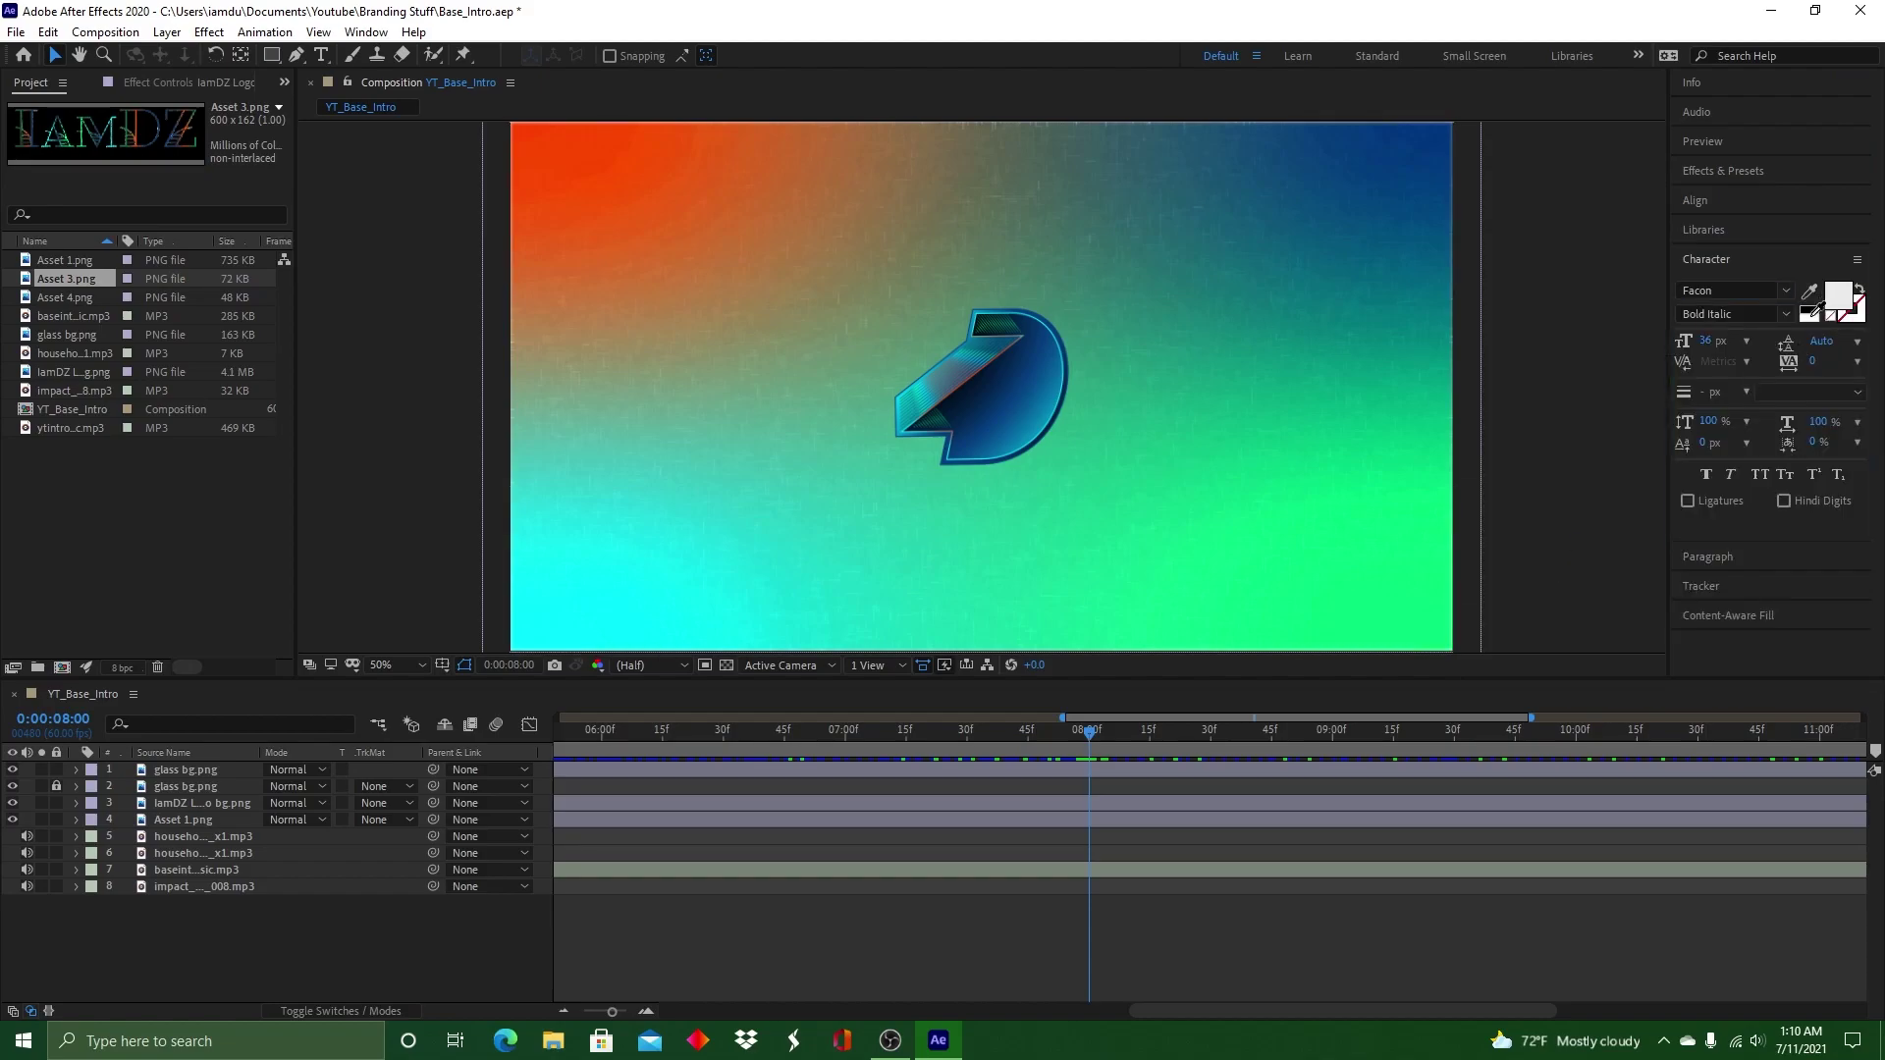
left_click(1788, 317)
left_click(1562, 298)
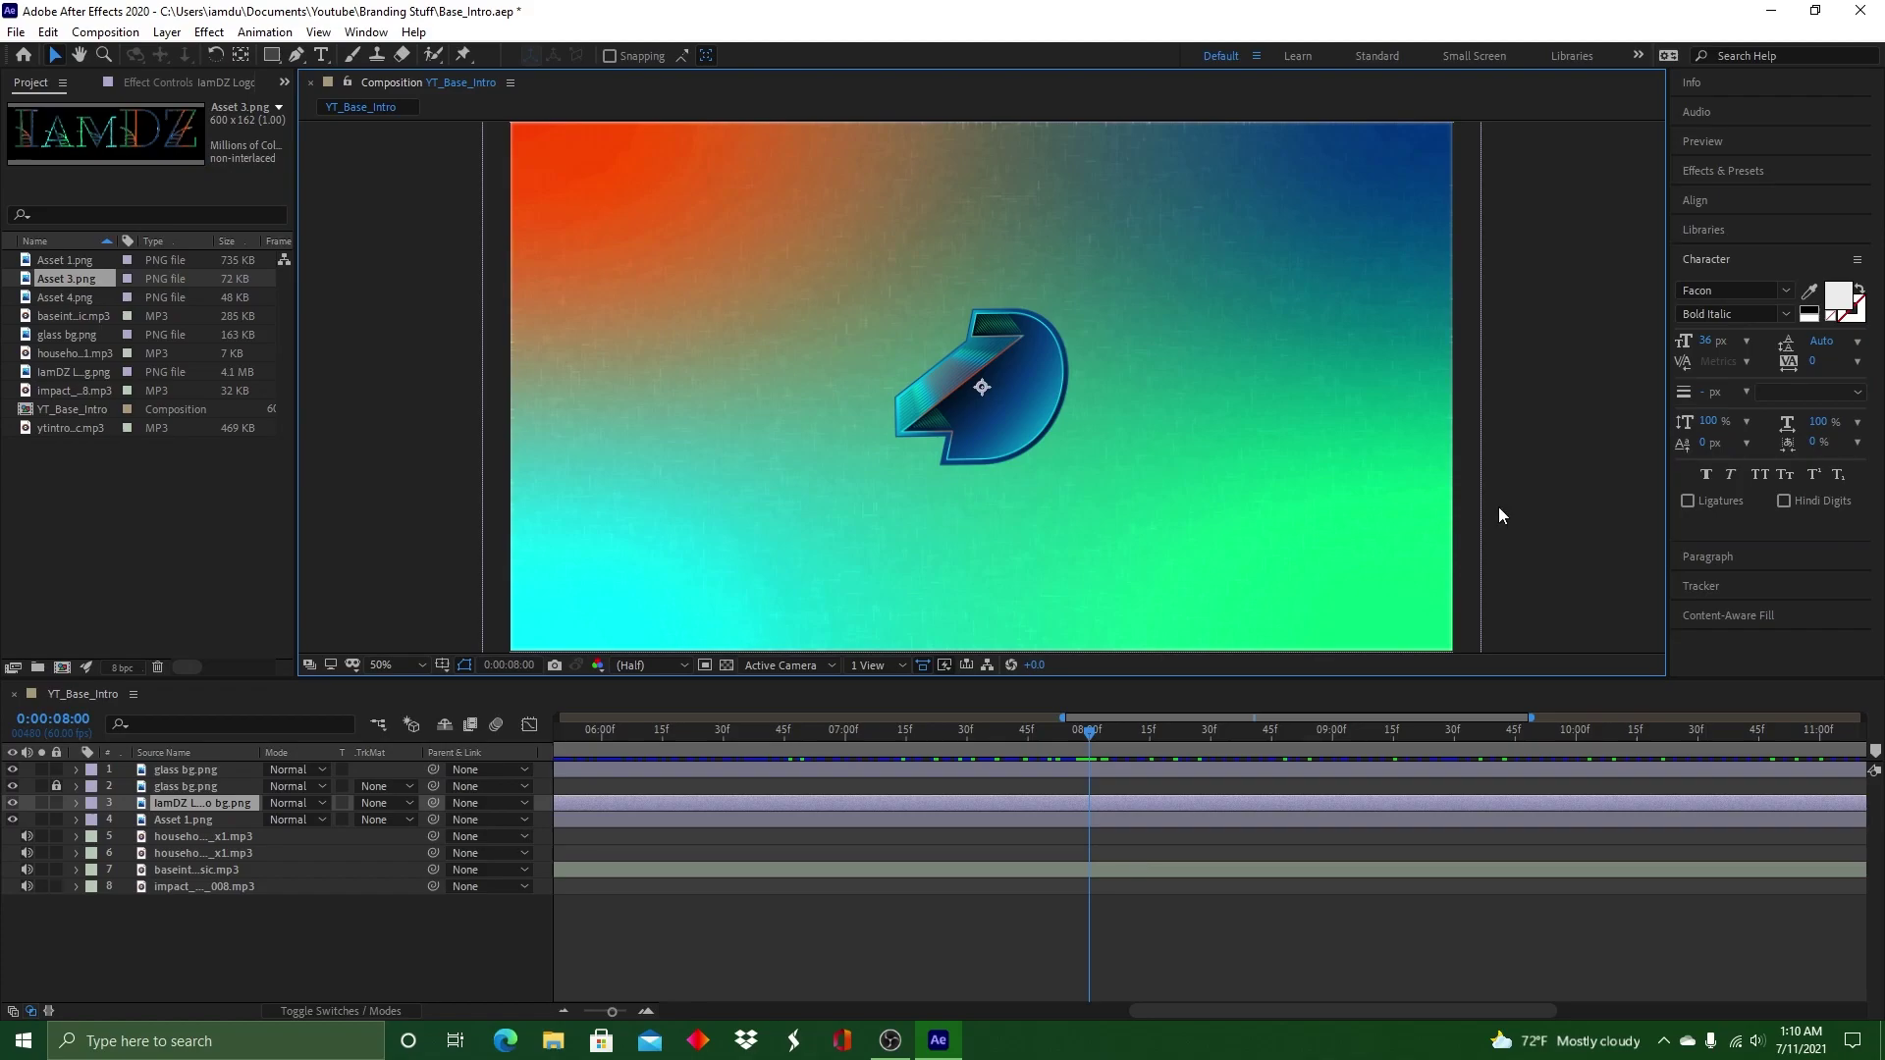
right_click(750, 842)
left_click(1030, 748)
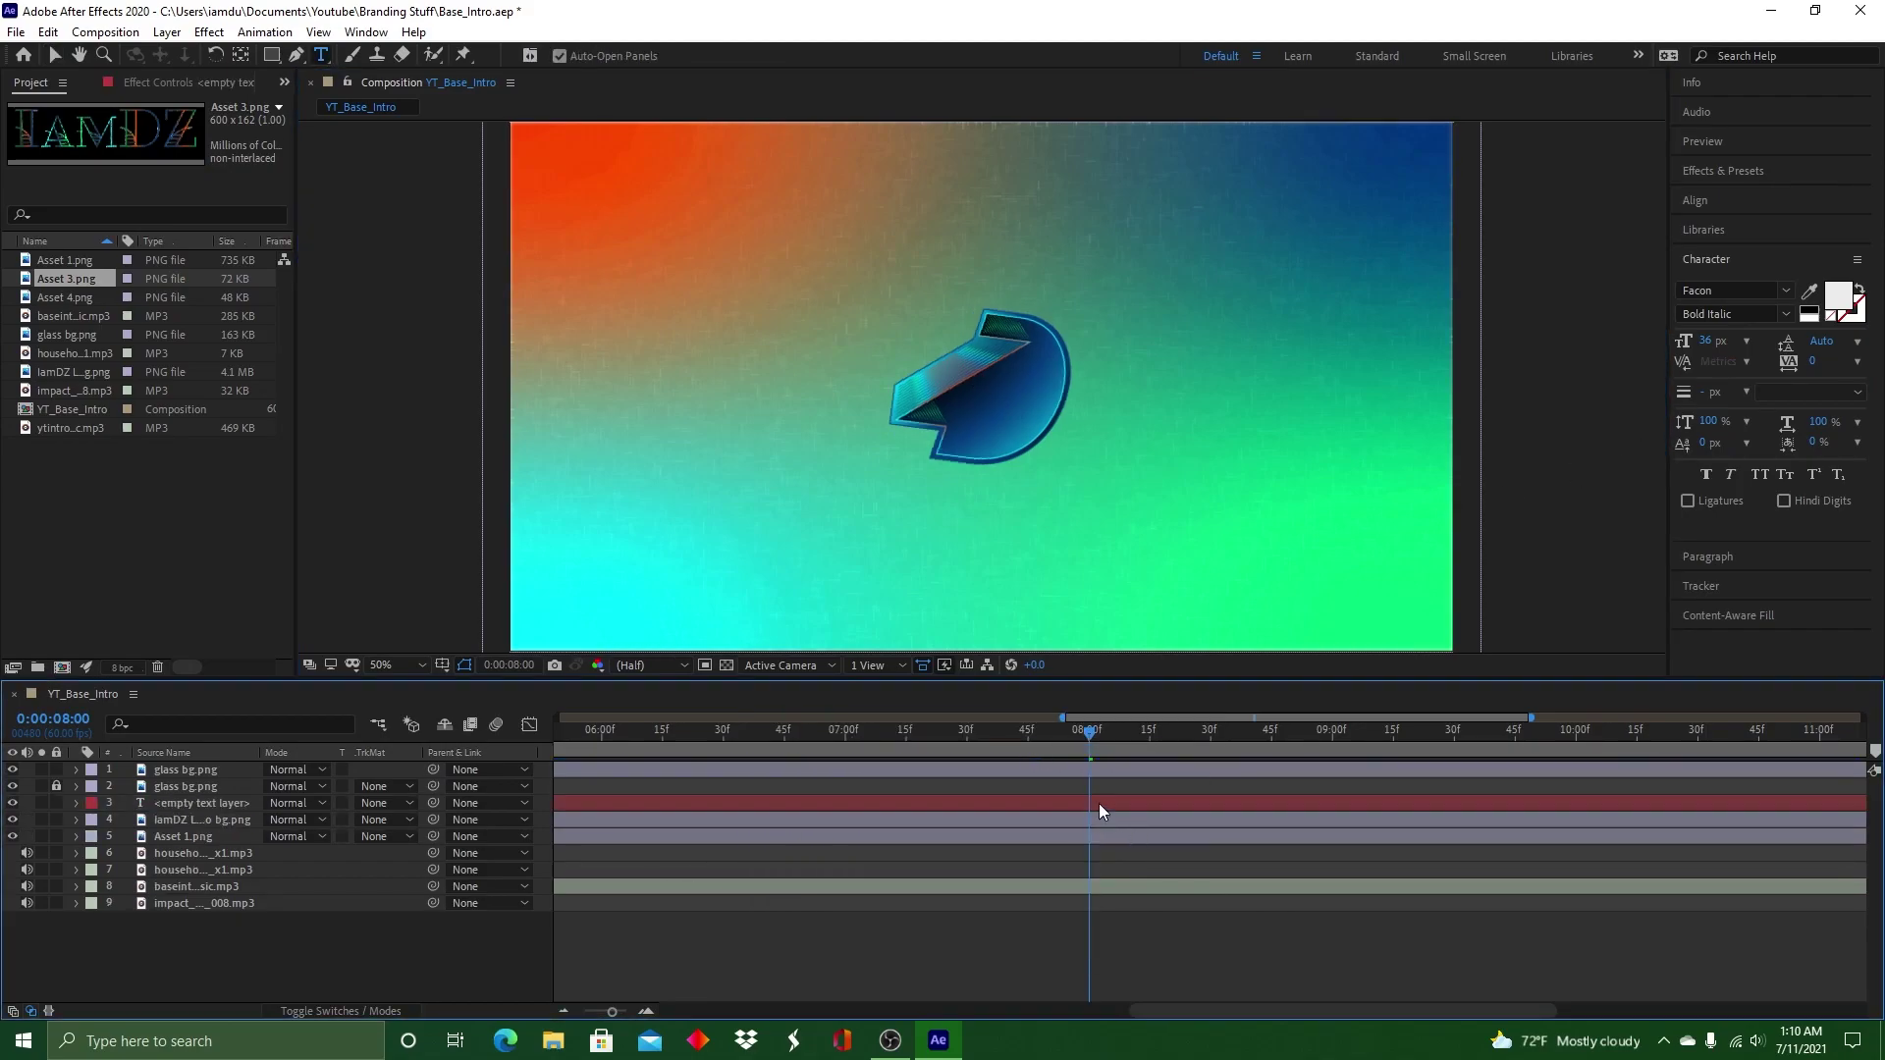
key("Delete")
Create an empty text layer that starts at 0:00:08:00 and place it directly below the logo layer
right_click(1035, 902)
mouse_move(1081, 686)
left_click(1313, 715)
left_click(1288, 766)
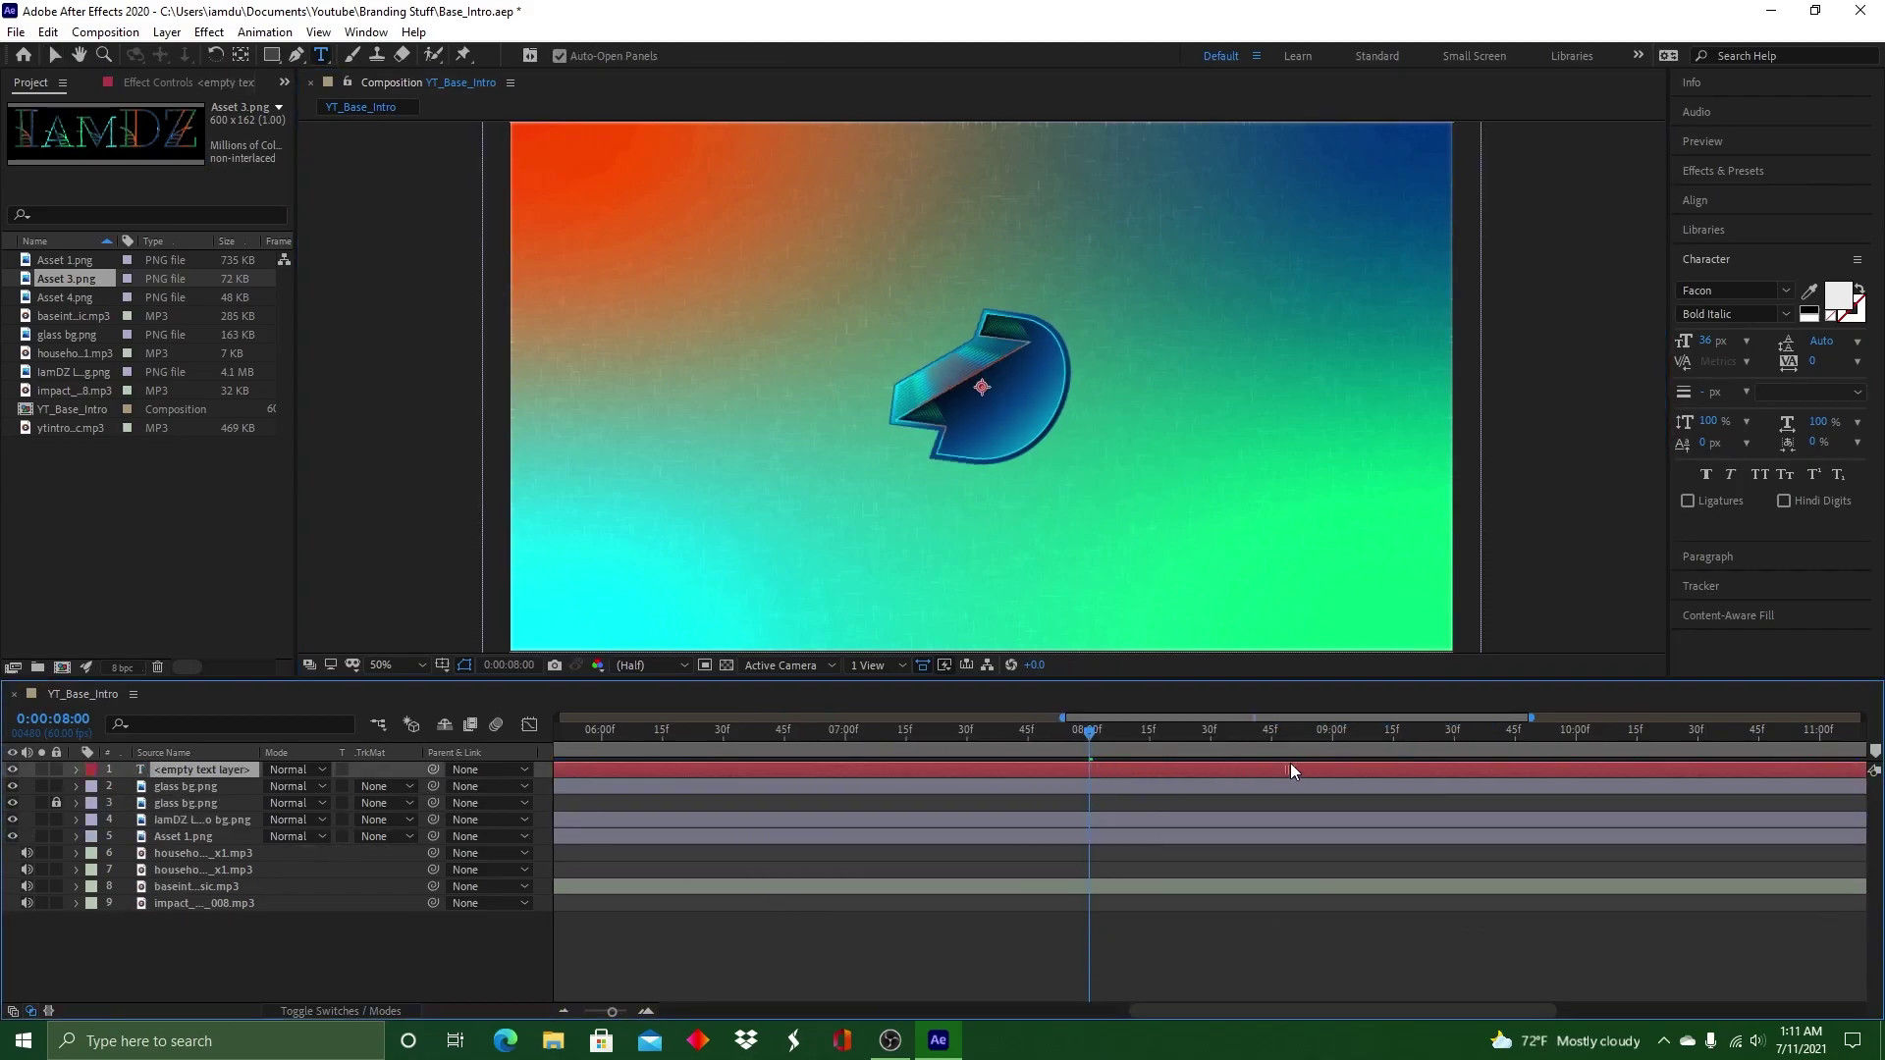
left_click_drag(544, 764, 230, 827)
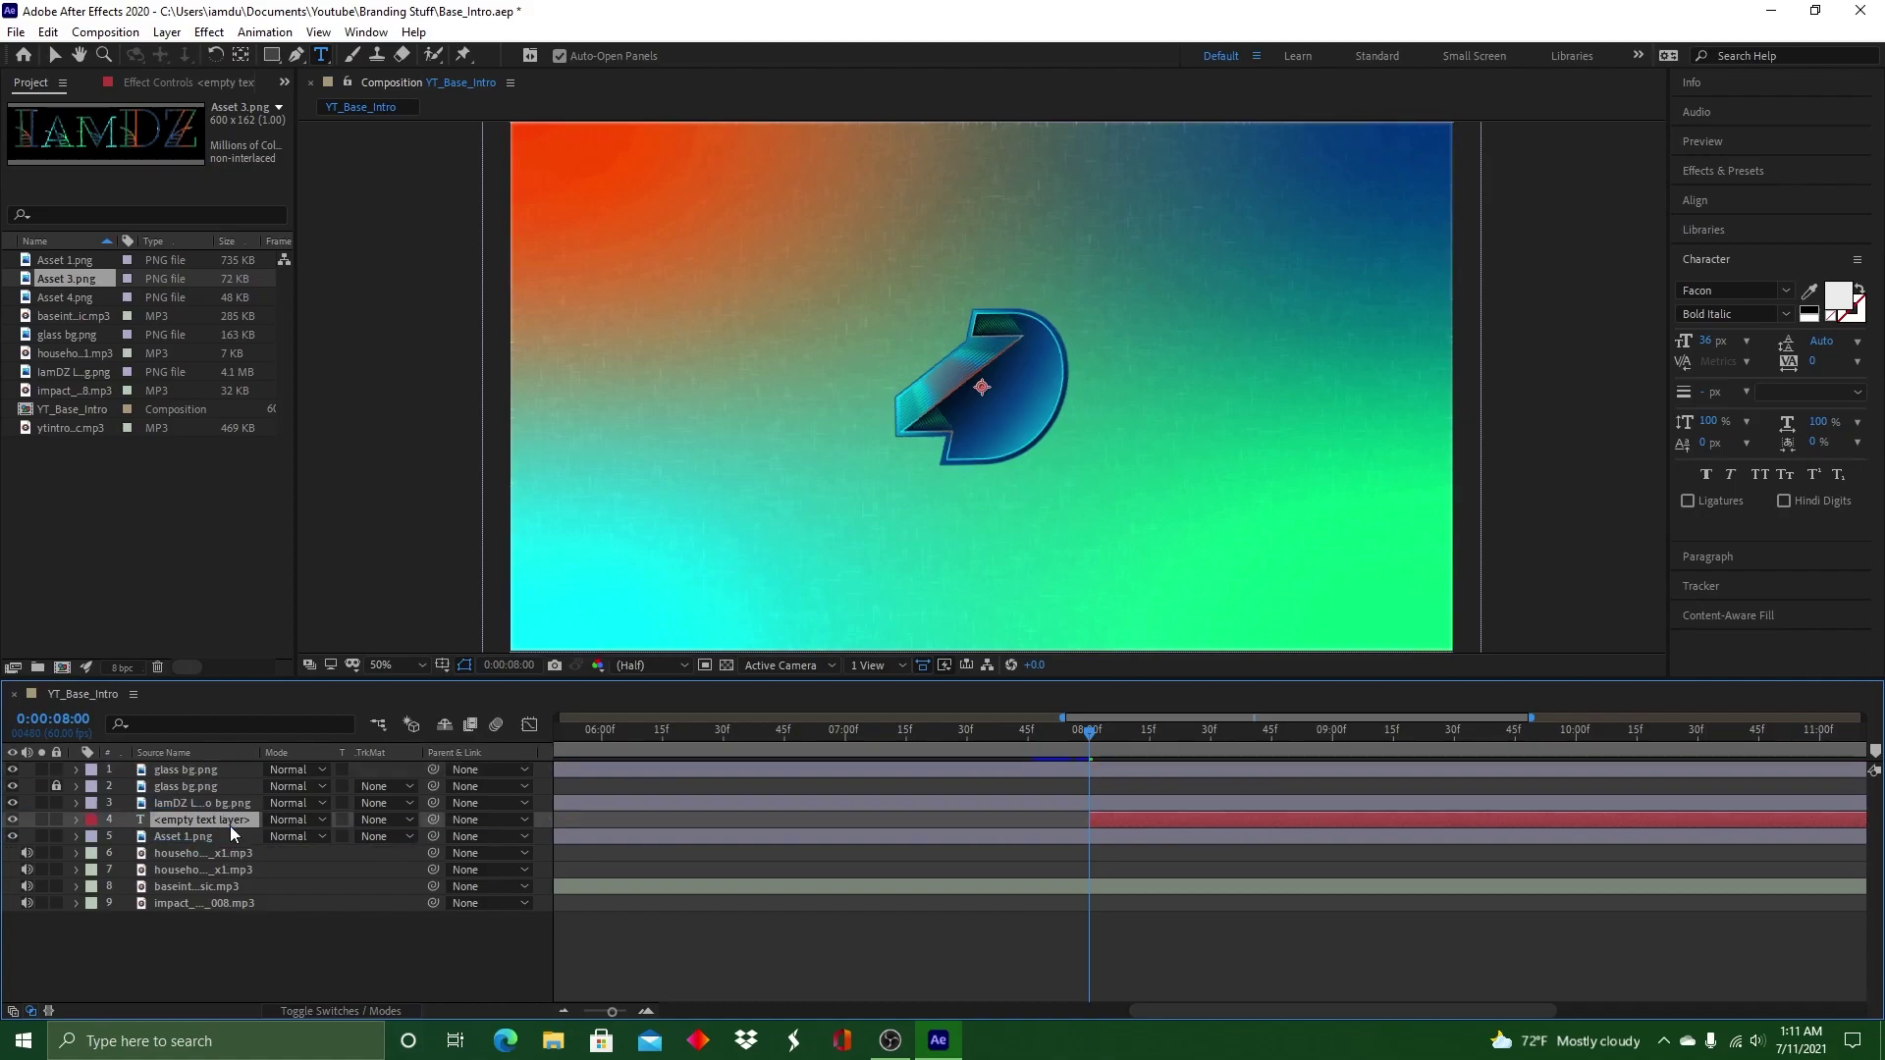
Add the text IamDZ above the logo with optical kerning and a 72 px font size
left_click(868, 246)
type("IamDZ")
left_click(1745, 361)
left_click(1752, 402)
left_click(1746, 341)
left_click(1755, 643)
left_click(1746, 341)
left_click(1749, 352)
Try several stroke widths and a fill and stroke order on the IamDZ text
left_click(1746, 392)
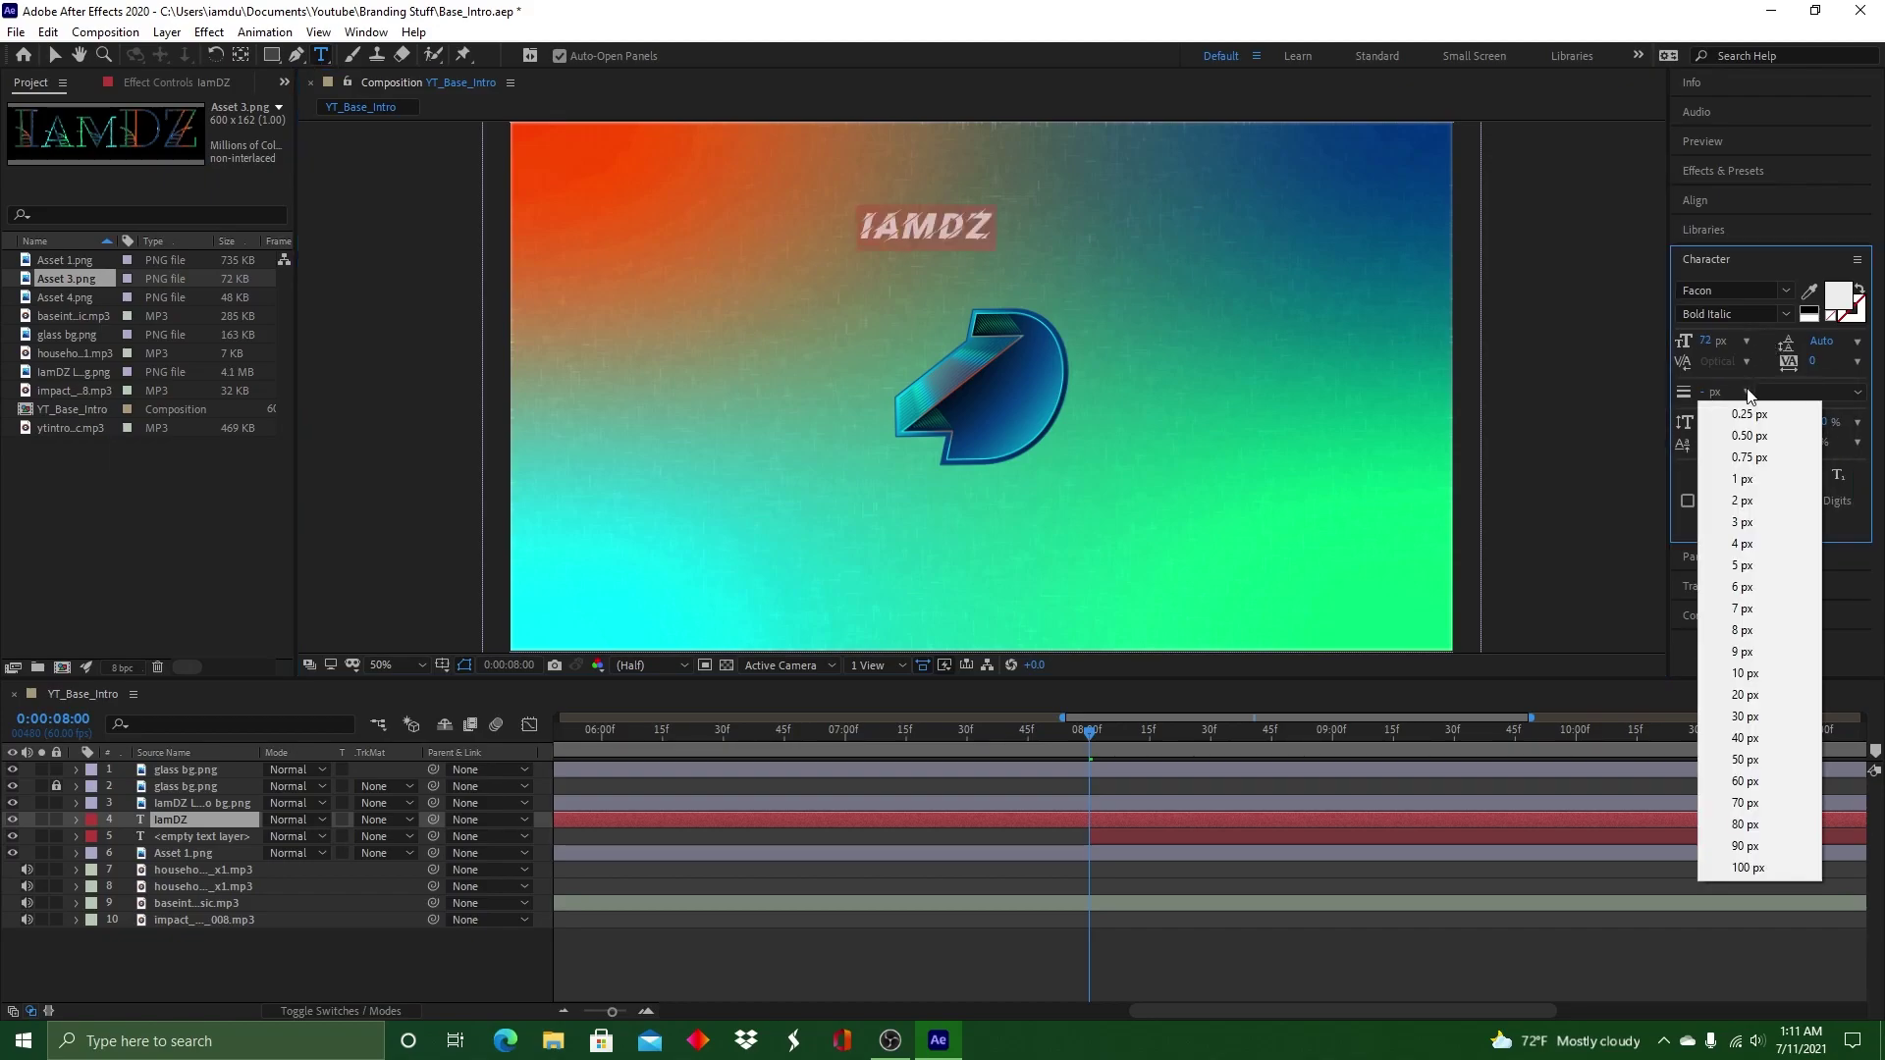
left_click(1753, 567)
left_click(1746, 391)
left_click(1753, 526)
left_click(1748, 393)
left_click(1742, 479)
left_click(1807, 393)
left_click(1823, 404)
left_click(1746, 391)
left_click(1767, 502)
Enlarge the IamDZ text and position it centered above the logo
left_click(54, 56)
mouse_move(926, 230)
left_mouse_down()
mouse_move(993, 257)
mouse_move(1380, 174)
left_mouse_up()
mouse_move(1113, 232)
left_mouse_down()
mouse_move(990, 211)
mouse_move(1108, 218)
left_mouse_up()
Set the IamDZ text to Fill Over Stroke and adjust its stroke width
left_click(1809, 392)
left_click(1794, 432)
left_click(1811, 392)
left_click(1818, 413)
left_click(1746, 391)
left_click(1757, 522)
Set the IamDZ text's fill to a bright green sampled from the background gradient
left_click(1838, 294)
left_click_drag(1073, 372, 1377, 350)
left_click(1409, 481)
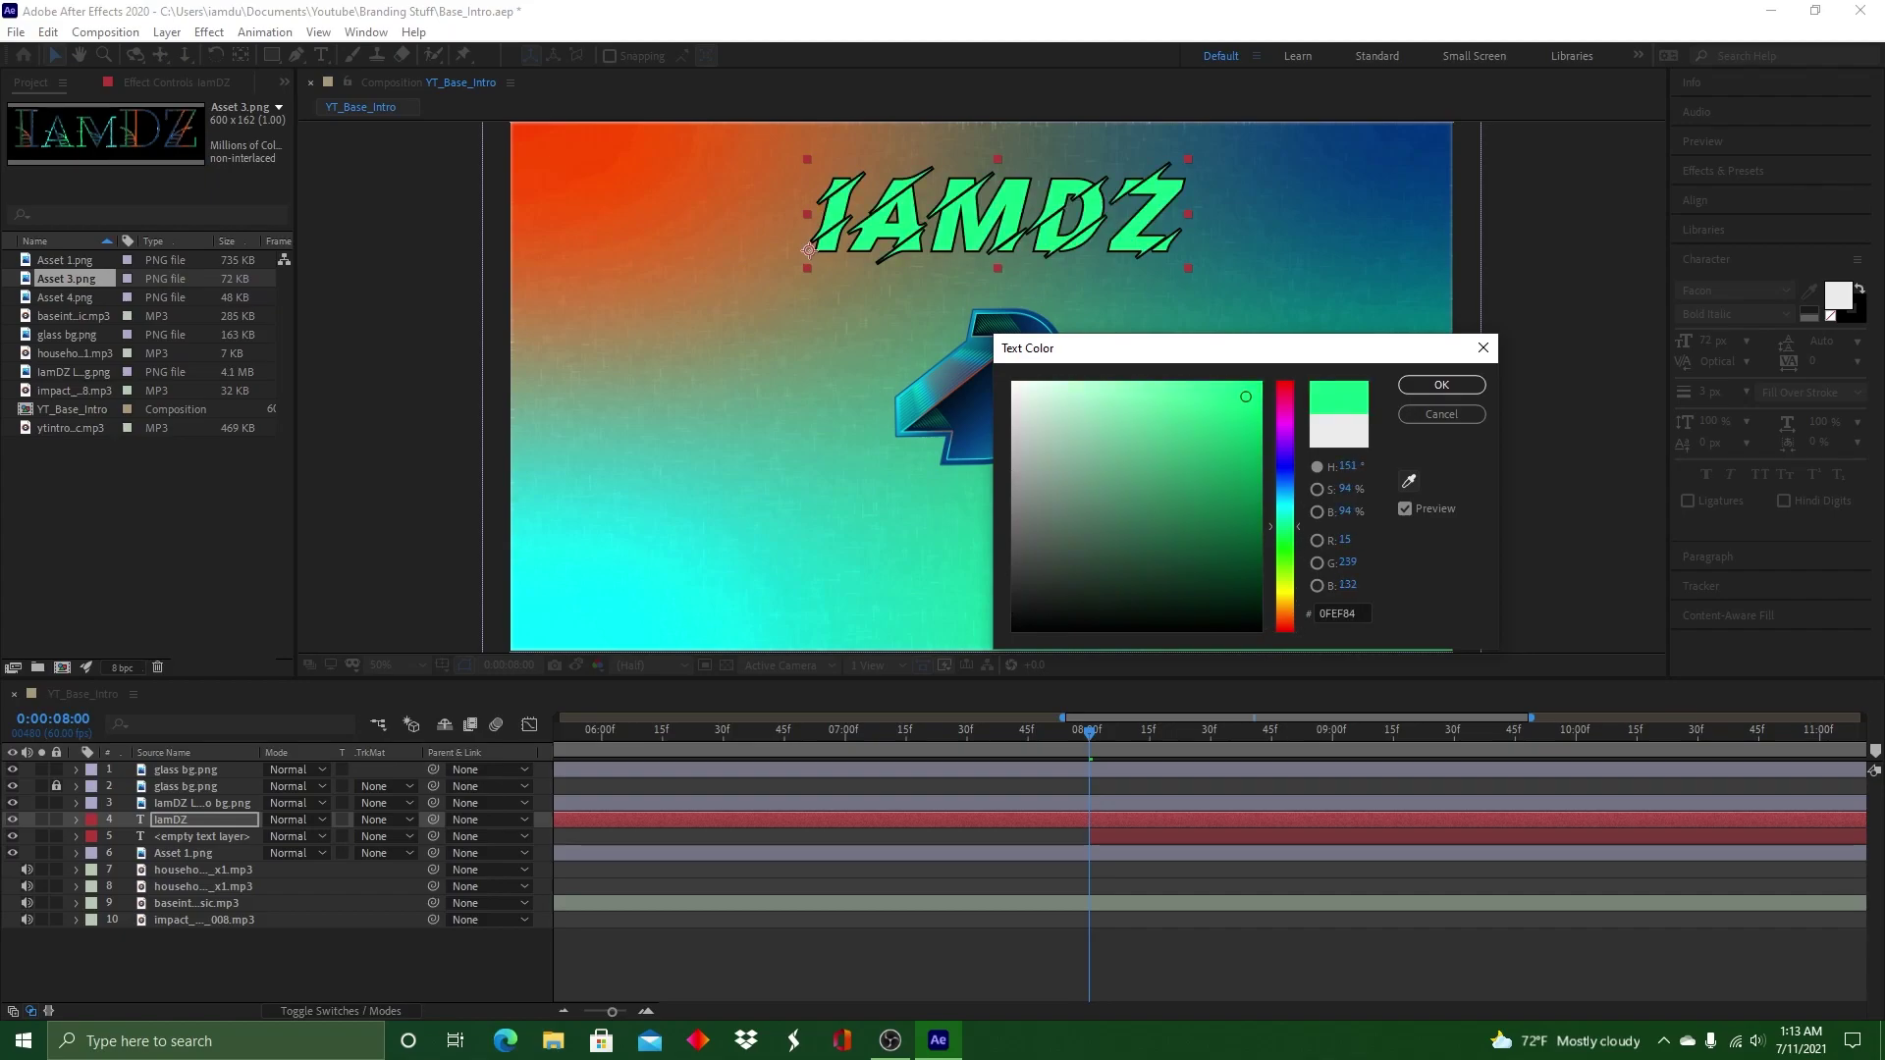
left_click(1441, 384)
Color the IamDZ text's stroke dark blue, sampled from the background's blue corner, and set the stroke width to 4 px
left_click(1850, 309)
left_click(1249, 400)
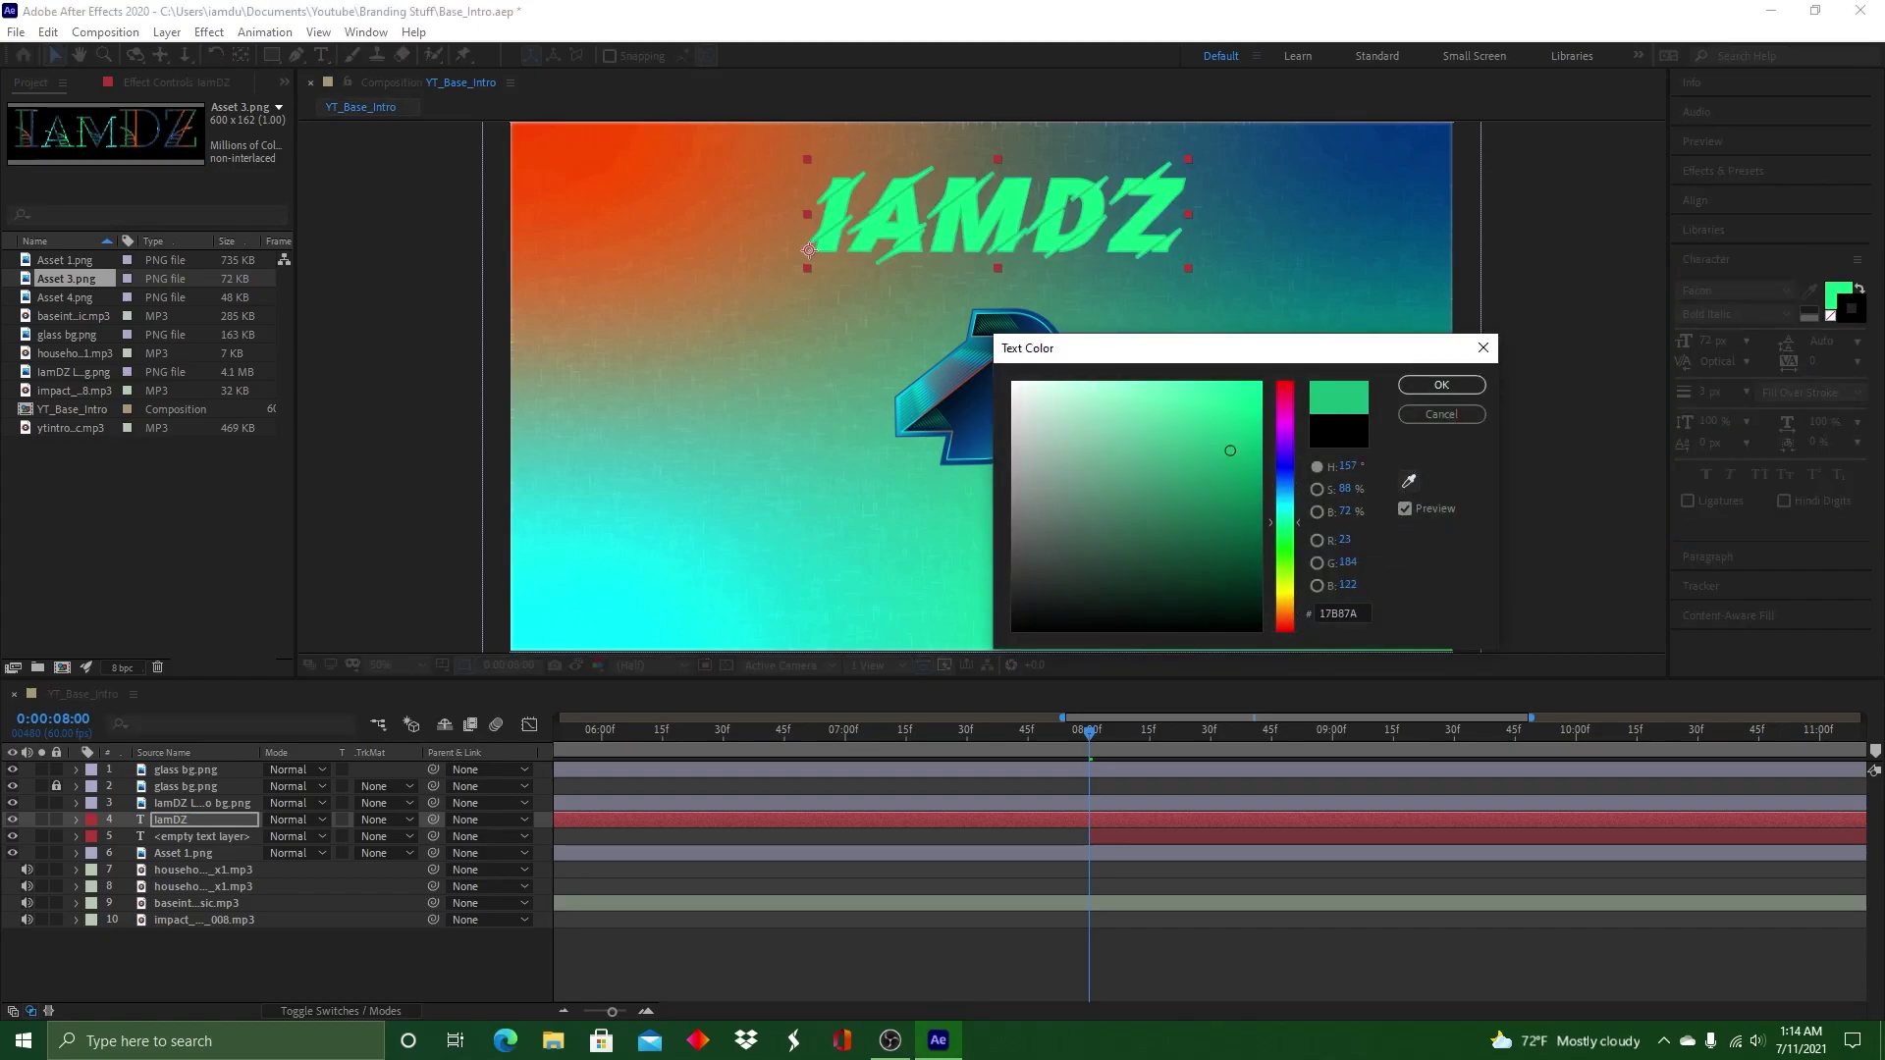
left_click(1431, 201)
left_click(1441, 384)
left_click(1746, 392)
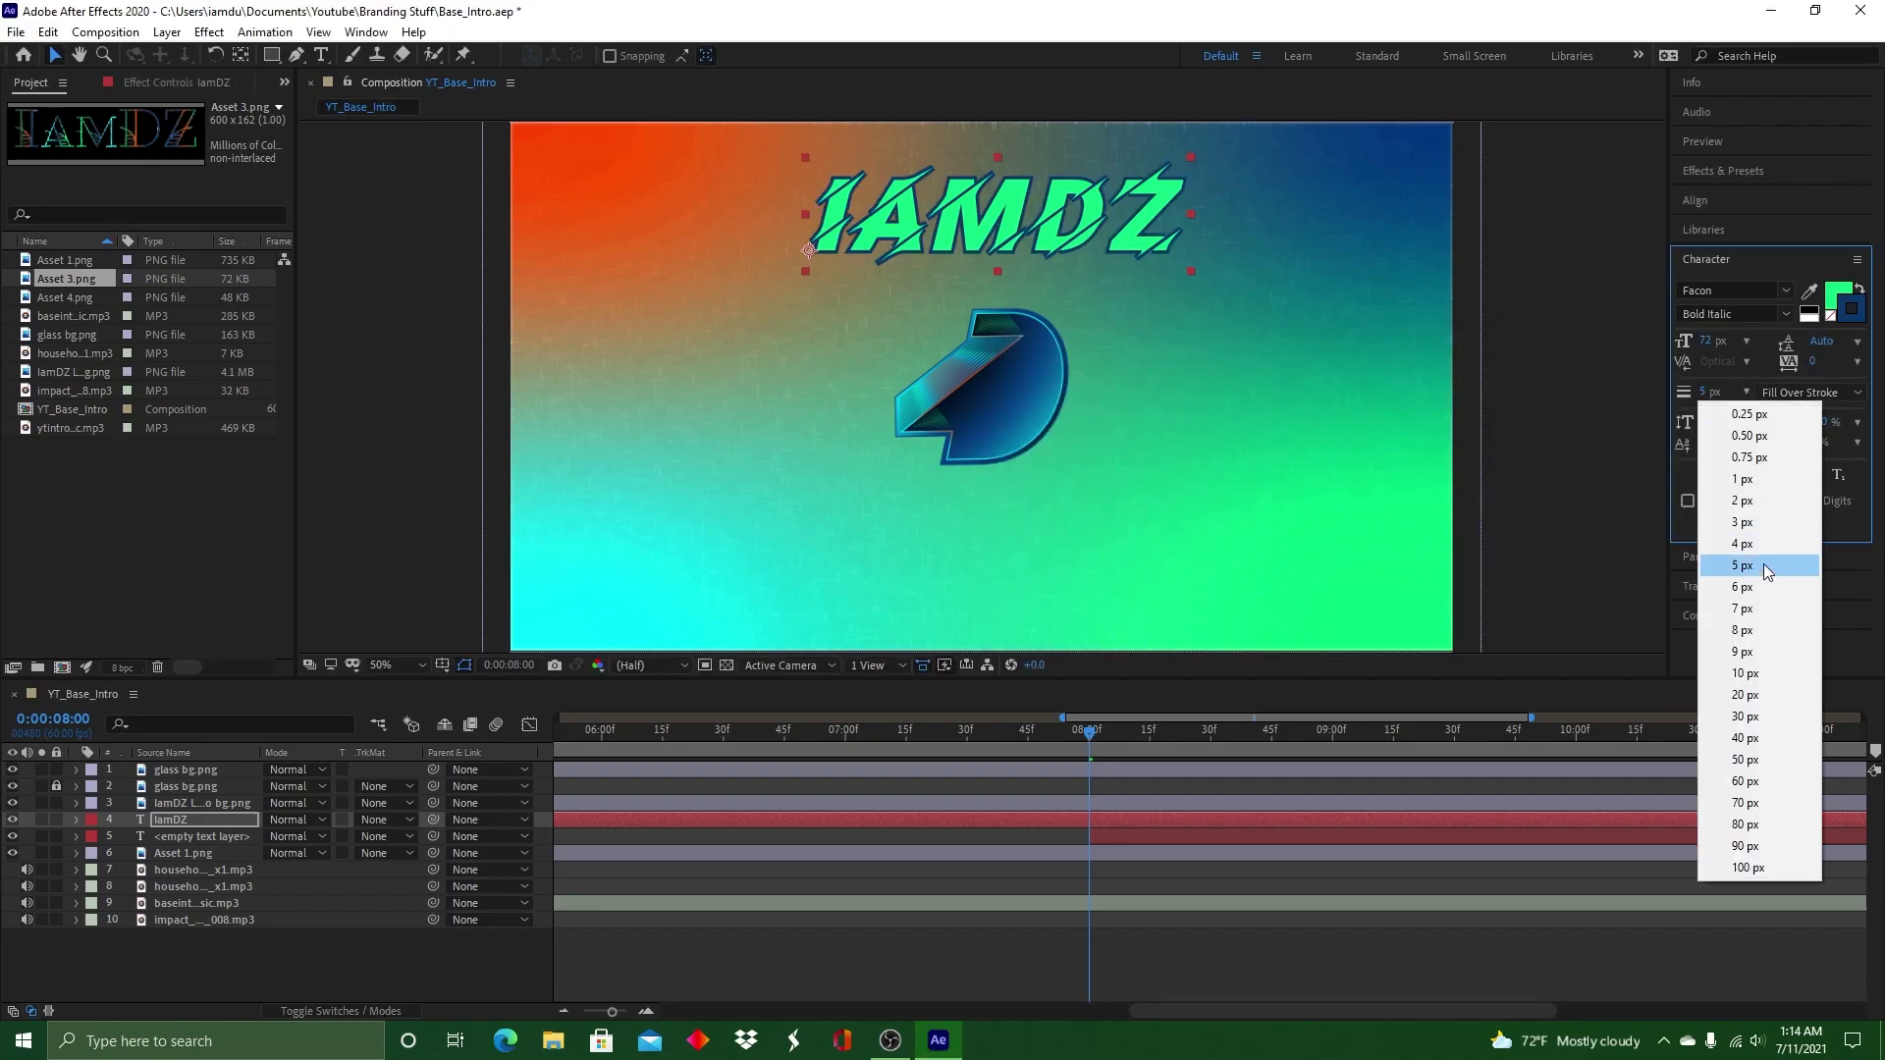
left_click(1752, 546)
Try several tracking values on the IamDZ text and settle on 25
left_click(1860, 362)
left_click(1833, 427)
left_click(1858, 362)
left_click(1835, 678)
left_click(1858, 363)
left_click(1832, 592)
left_click(1858, 363)
left_click(1836, 521)
left_click(1856, 361)
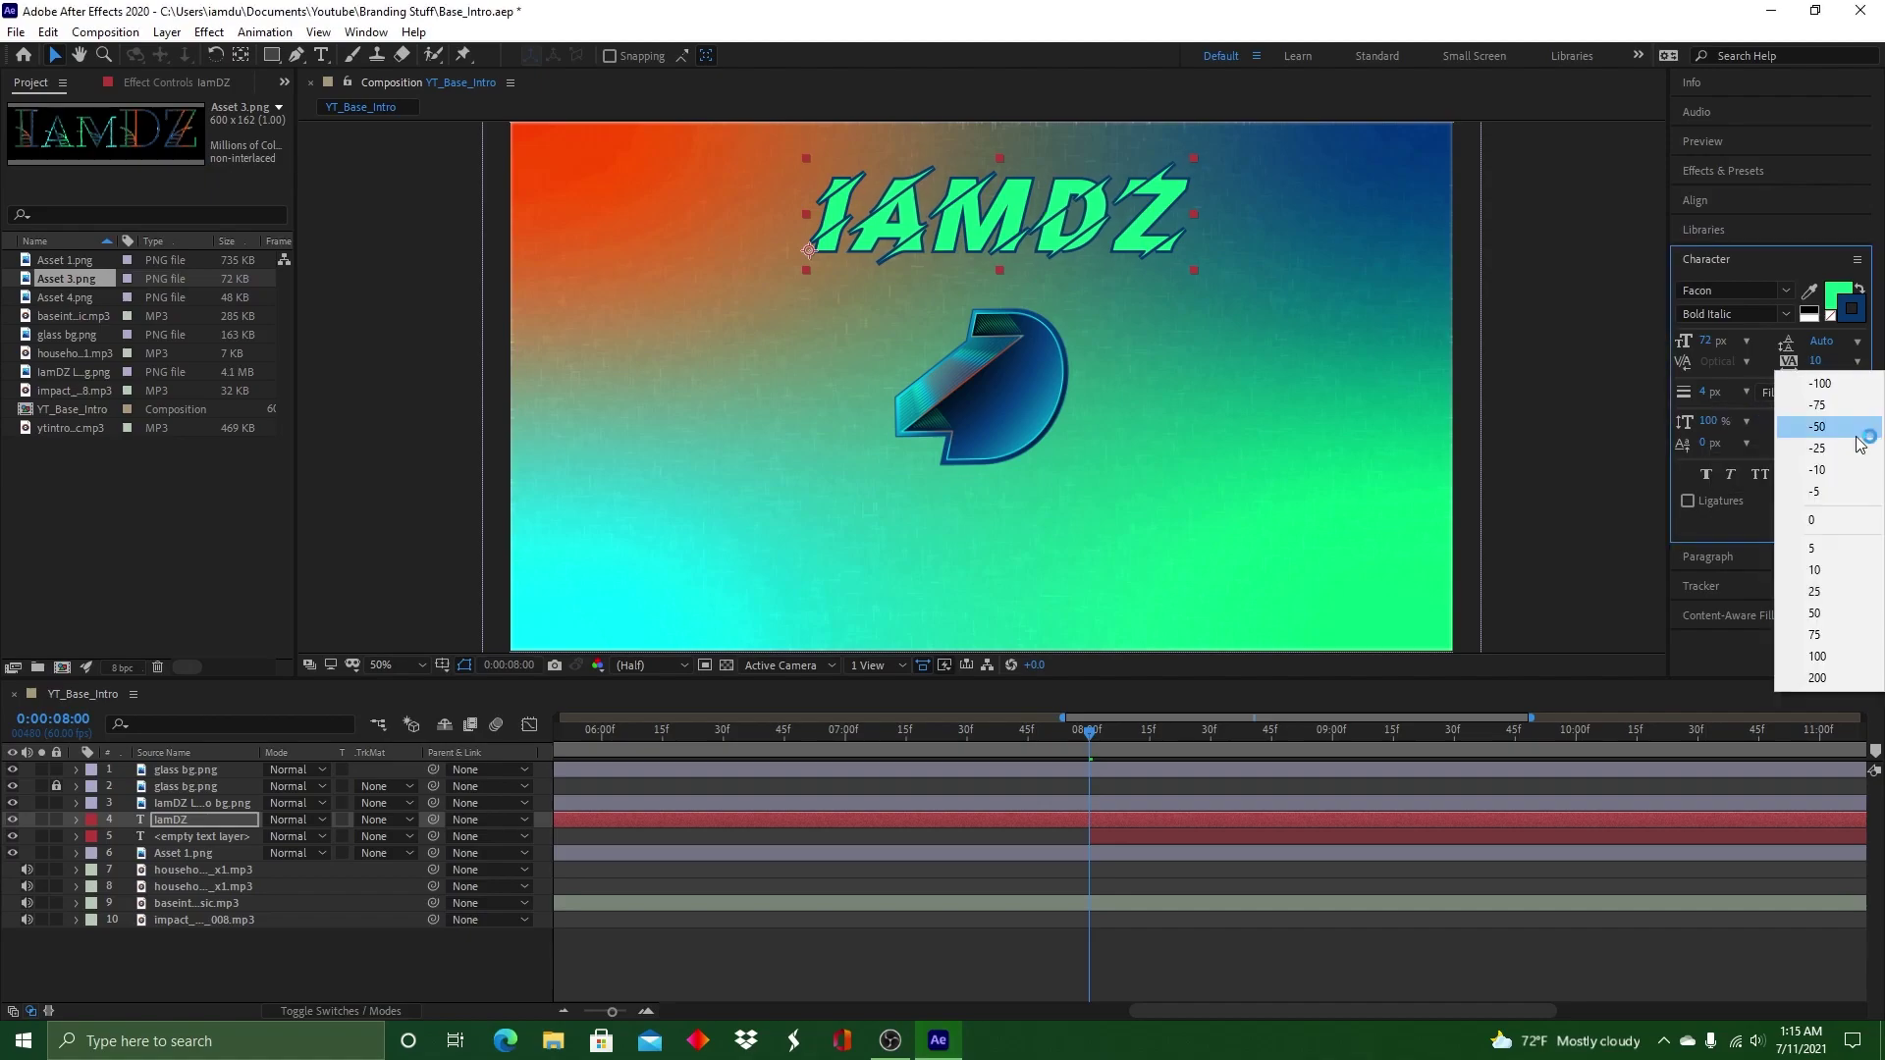
left_click(1832, 596)
Reduce the font size of the letters am in the IamDZ text, keeping I, D and Z large
left_click(321, 56)
left_click_drag(852, 224, 1028, 234)
left_click(1746, 341)
left_click(1758, 644)
left_click(1747, 341)
left_click(1747, 622)
left_click(1748, 342)
left_click(1744, 643)
left_click(1078, 223)
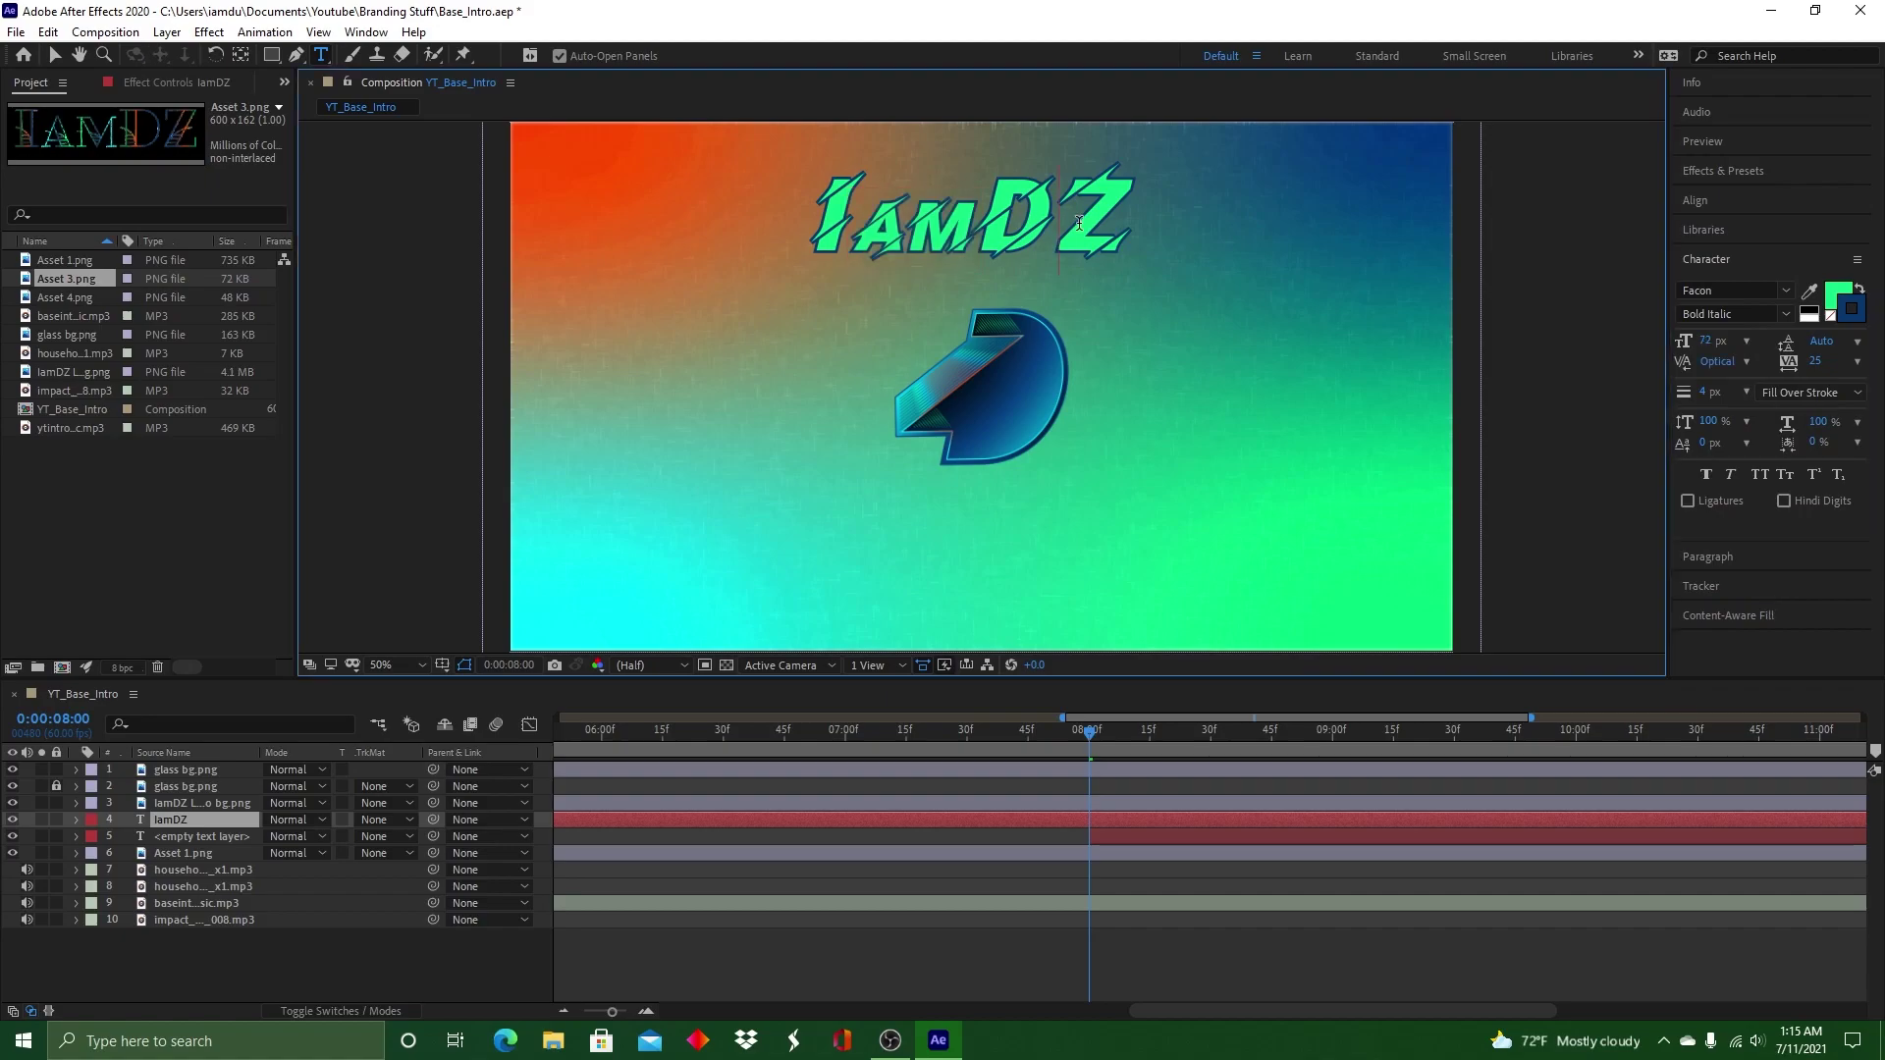
Reposition the IamDZ title so it sits centered above the logo
left_click(55, 56)
left_click_drag(884, 226, 914, 224)
left_click(1836, 292)
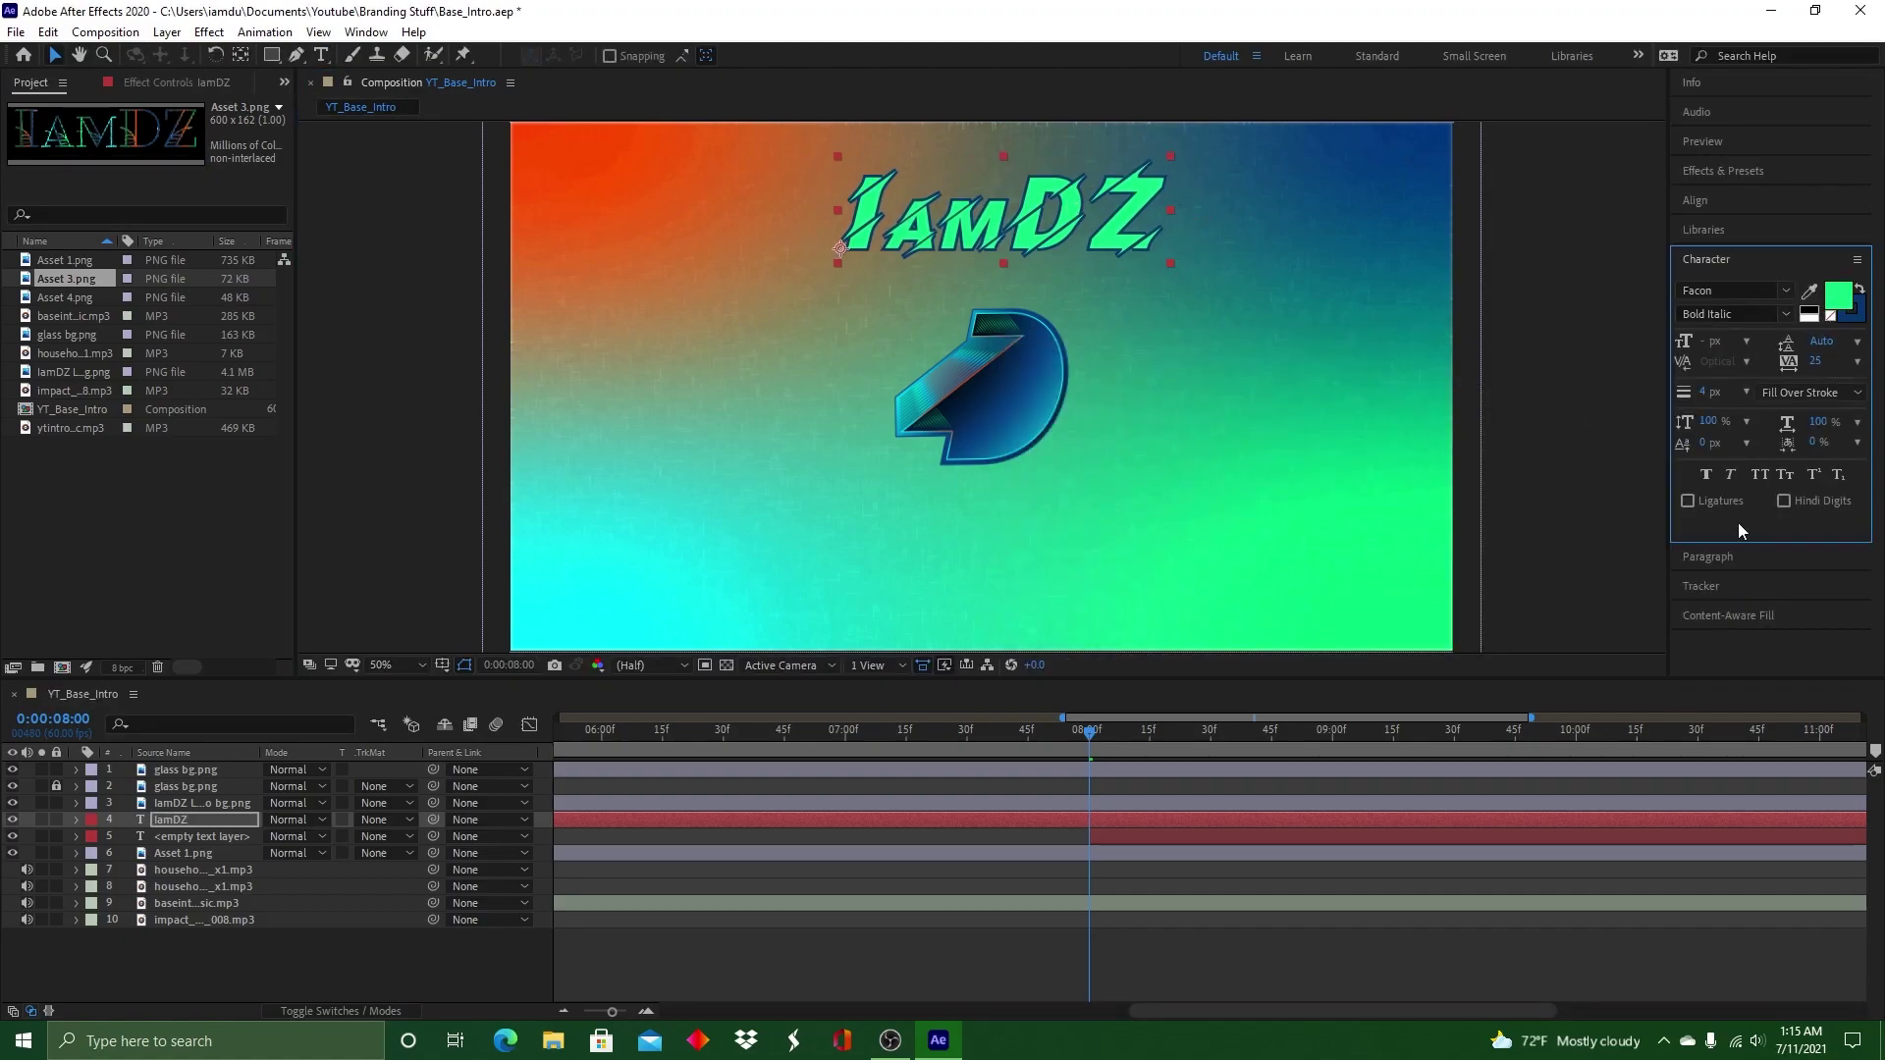
right_click(1118, 220)
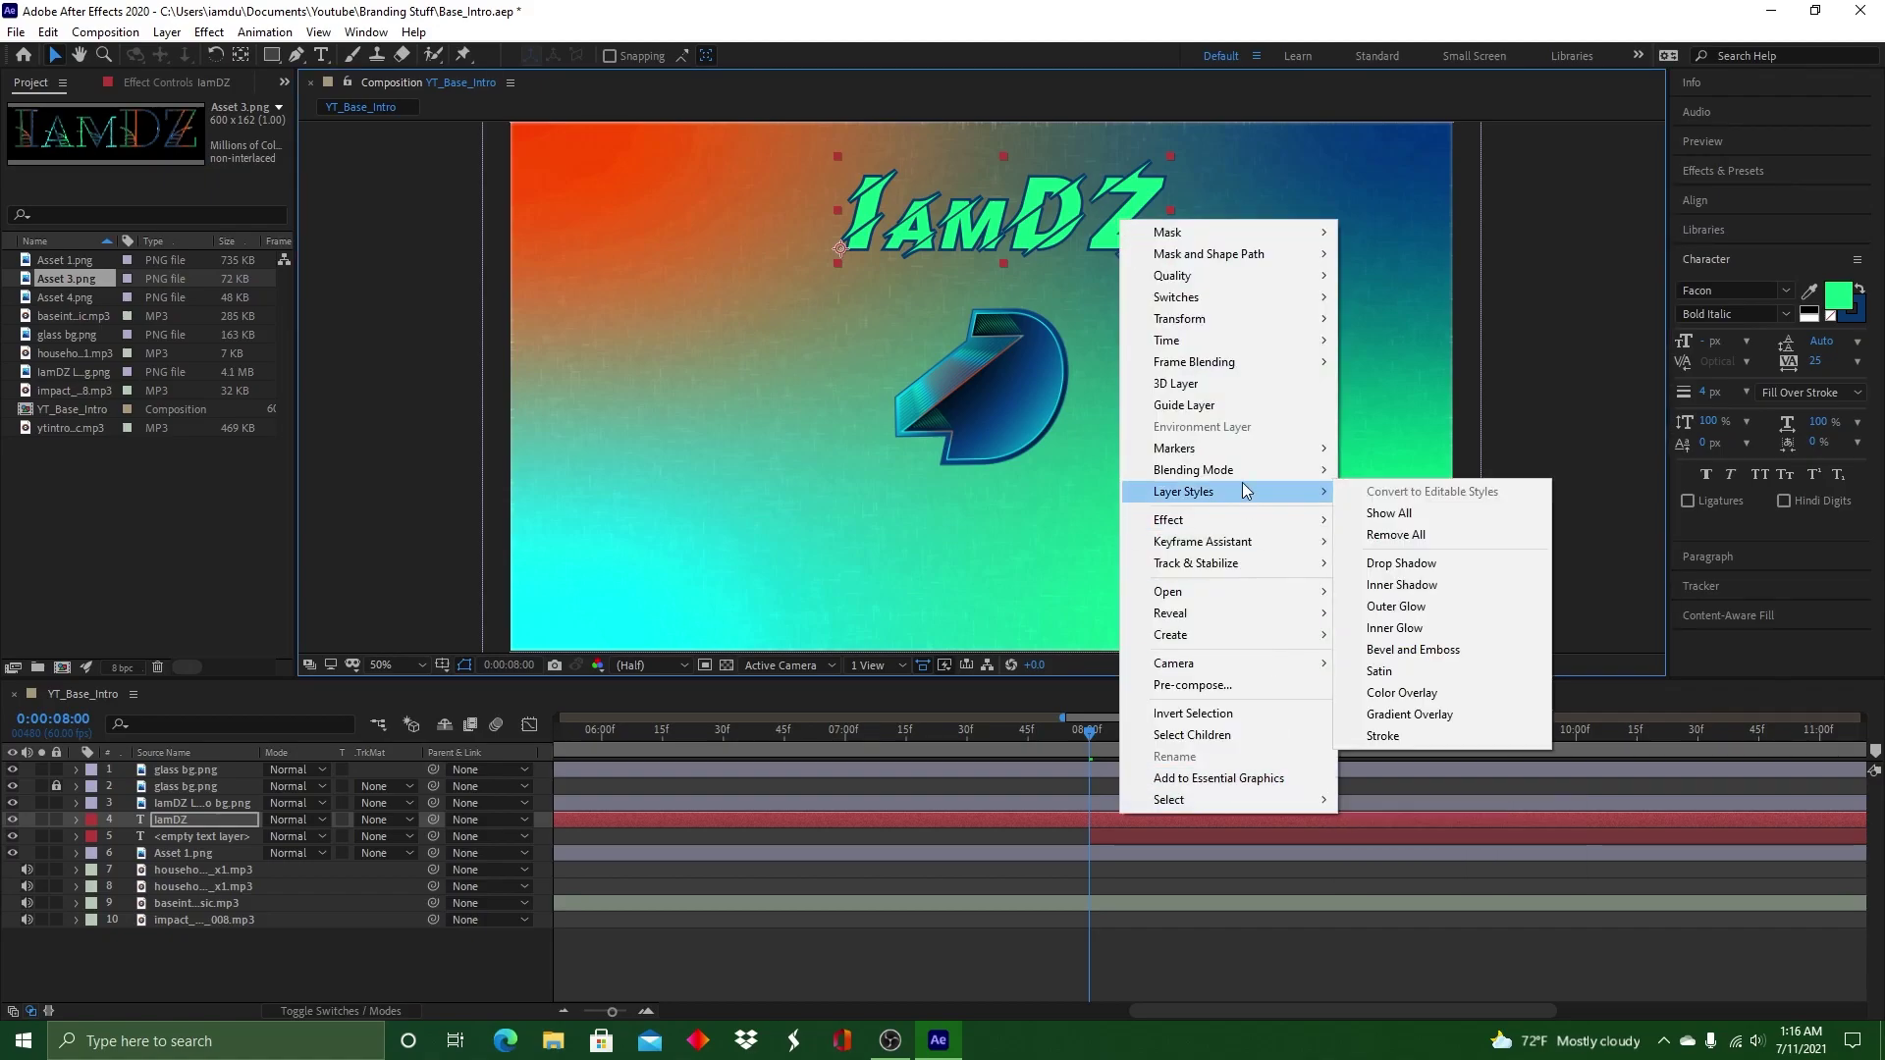
key("Escape")
Browse the available effect categories, including Stylize, for an effect that suits the IamDZ title
left_click(1721, 172)
left_click(1677, 517)
scroll(1728, 505, "down", 3)
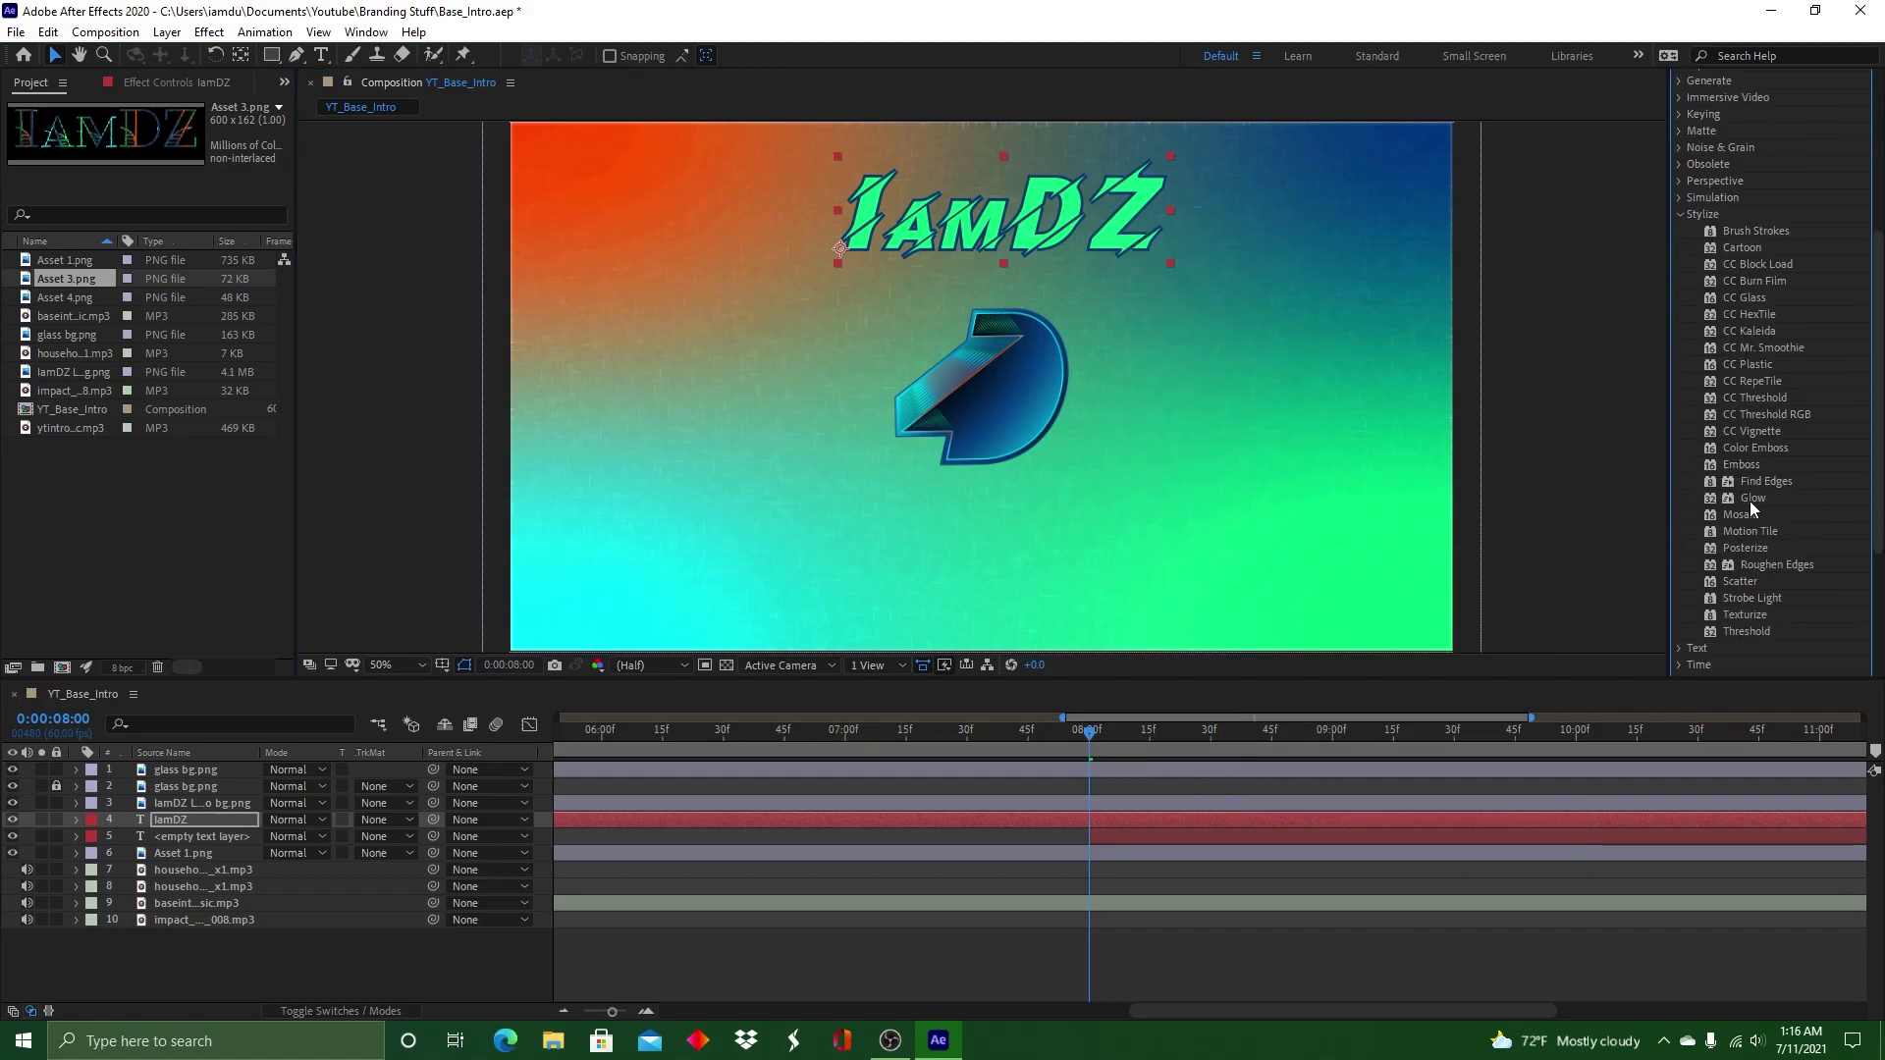
left_click(1677, 214)
left_click(1677, 269)
scroll(1741, 374, "down", 1)
left_click(1677, 208)
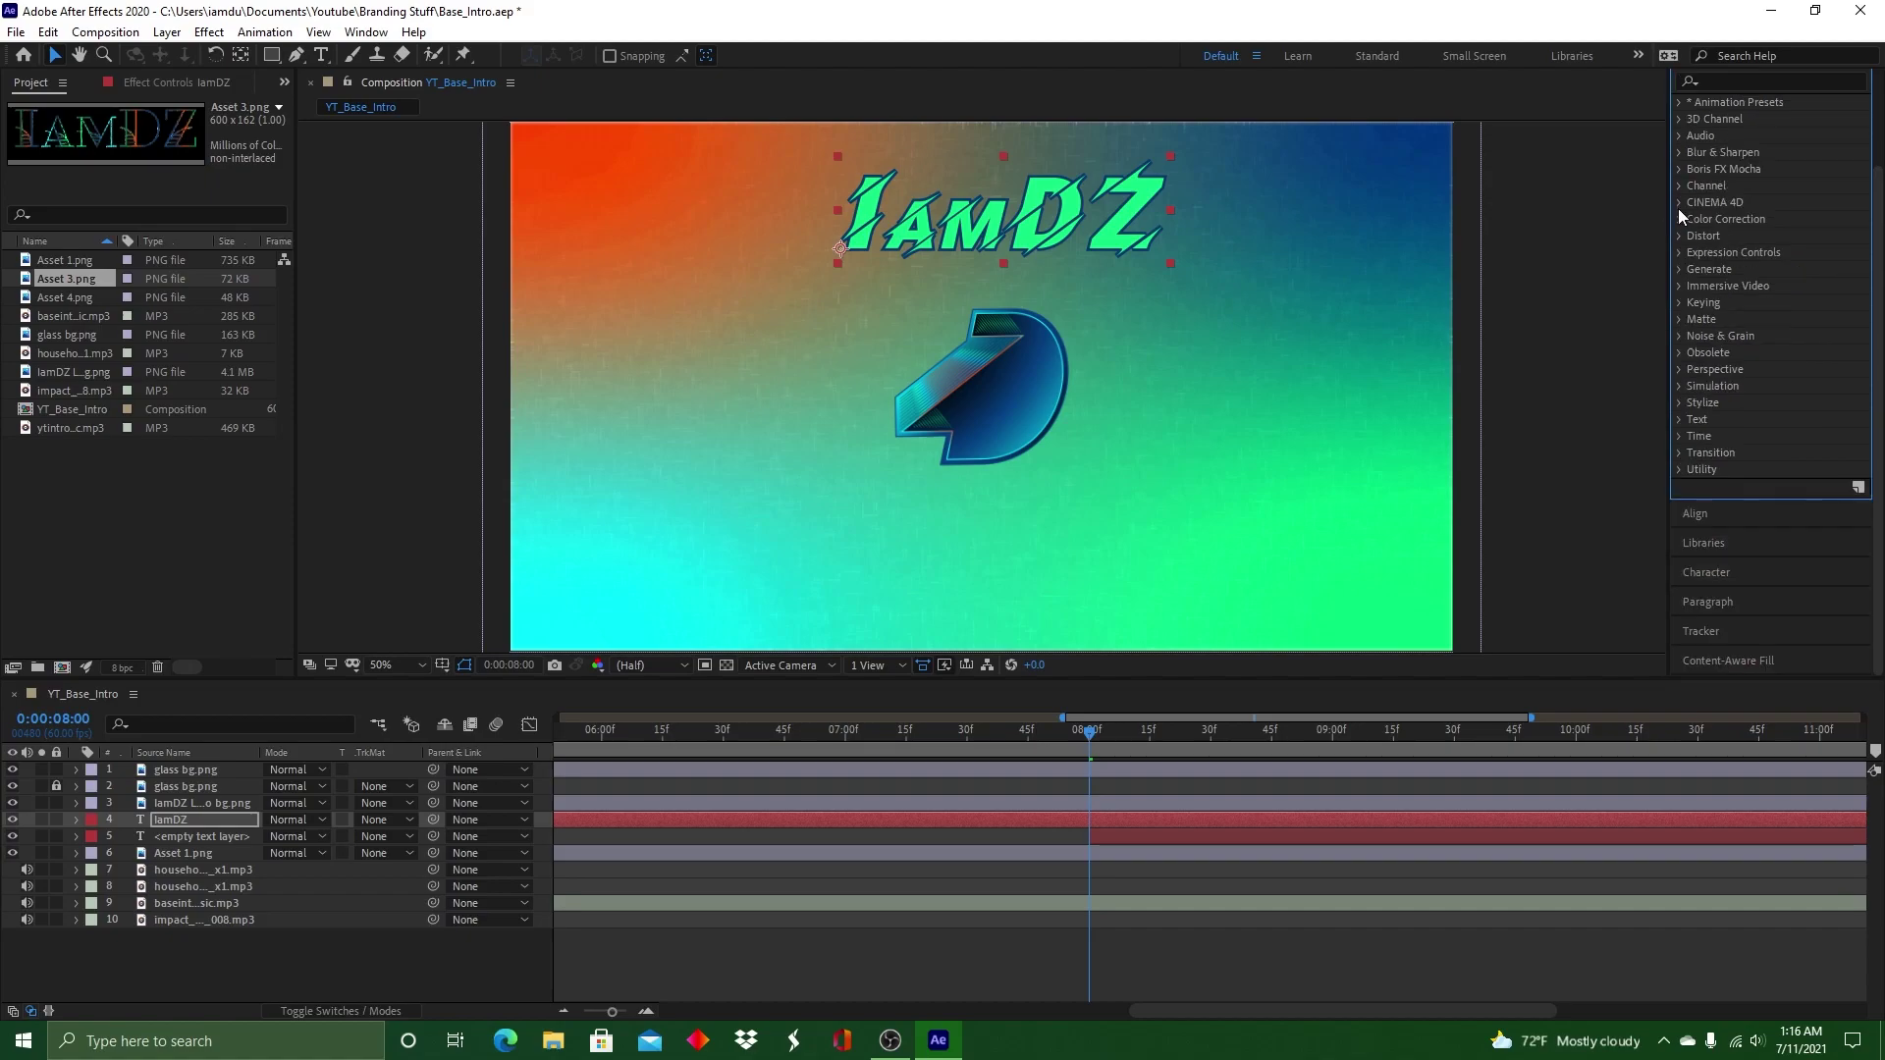
left_click(1678, 403)
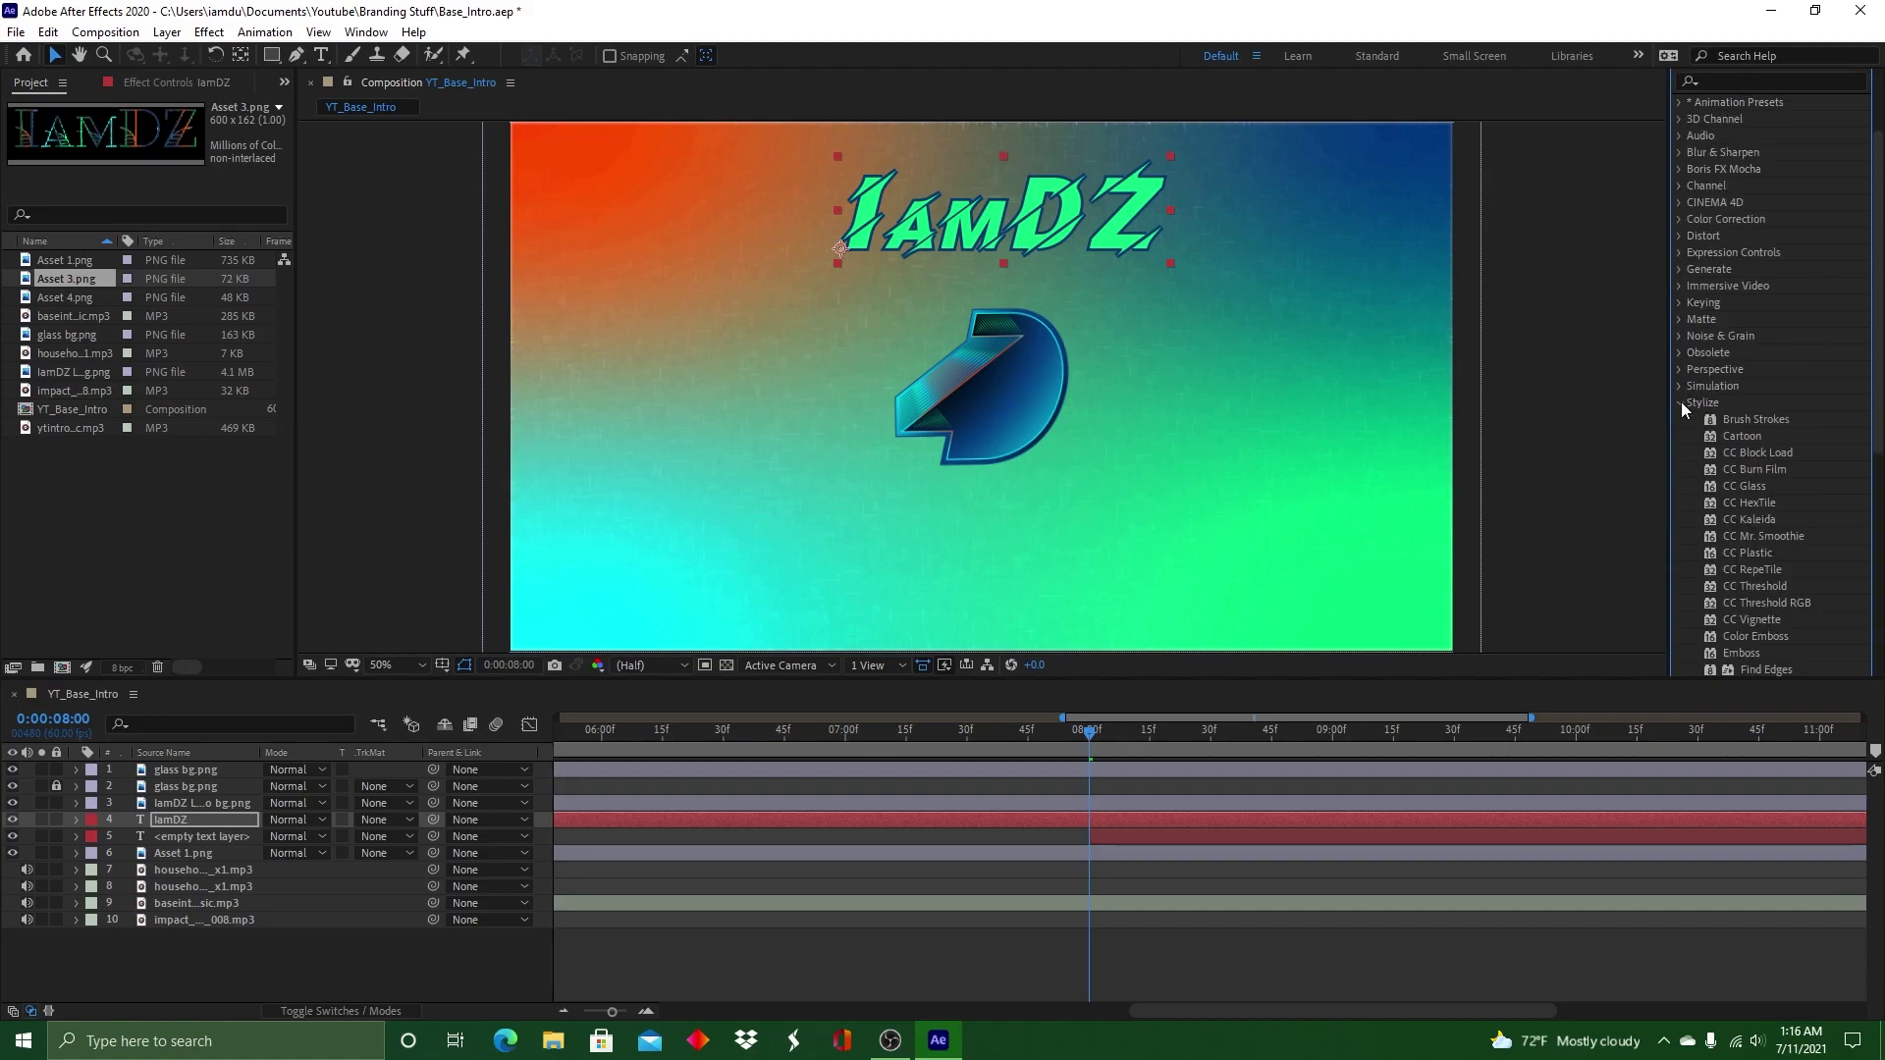
scroll(1757, 490, "down", 3)
Try the Texturize effect on the IamDZ text with different texture layers and undo it
double_click(1783, 565)
left_click(203, 141)
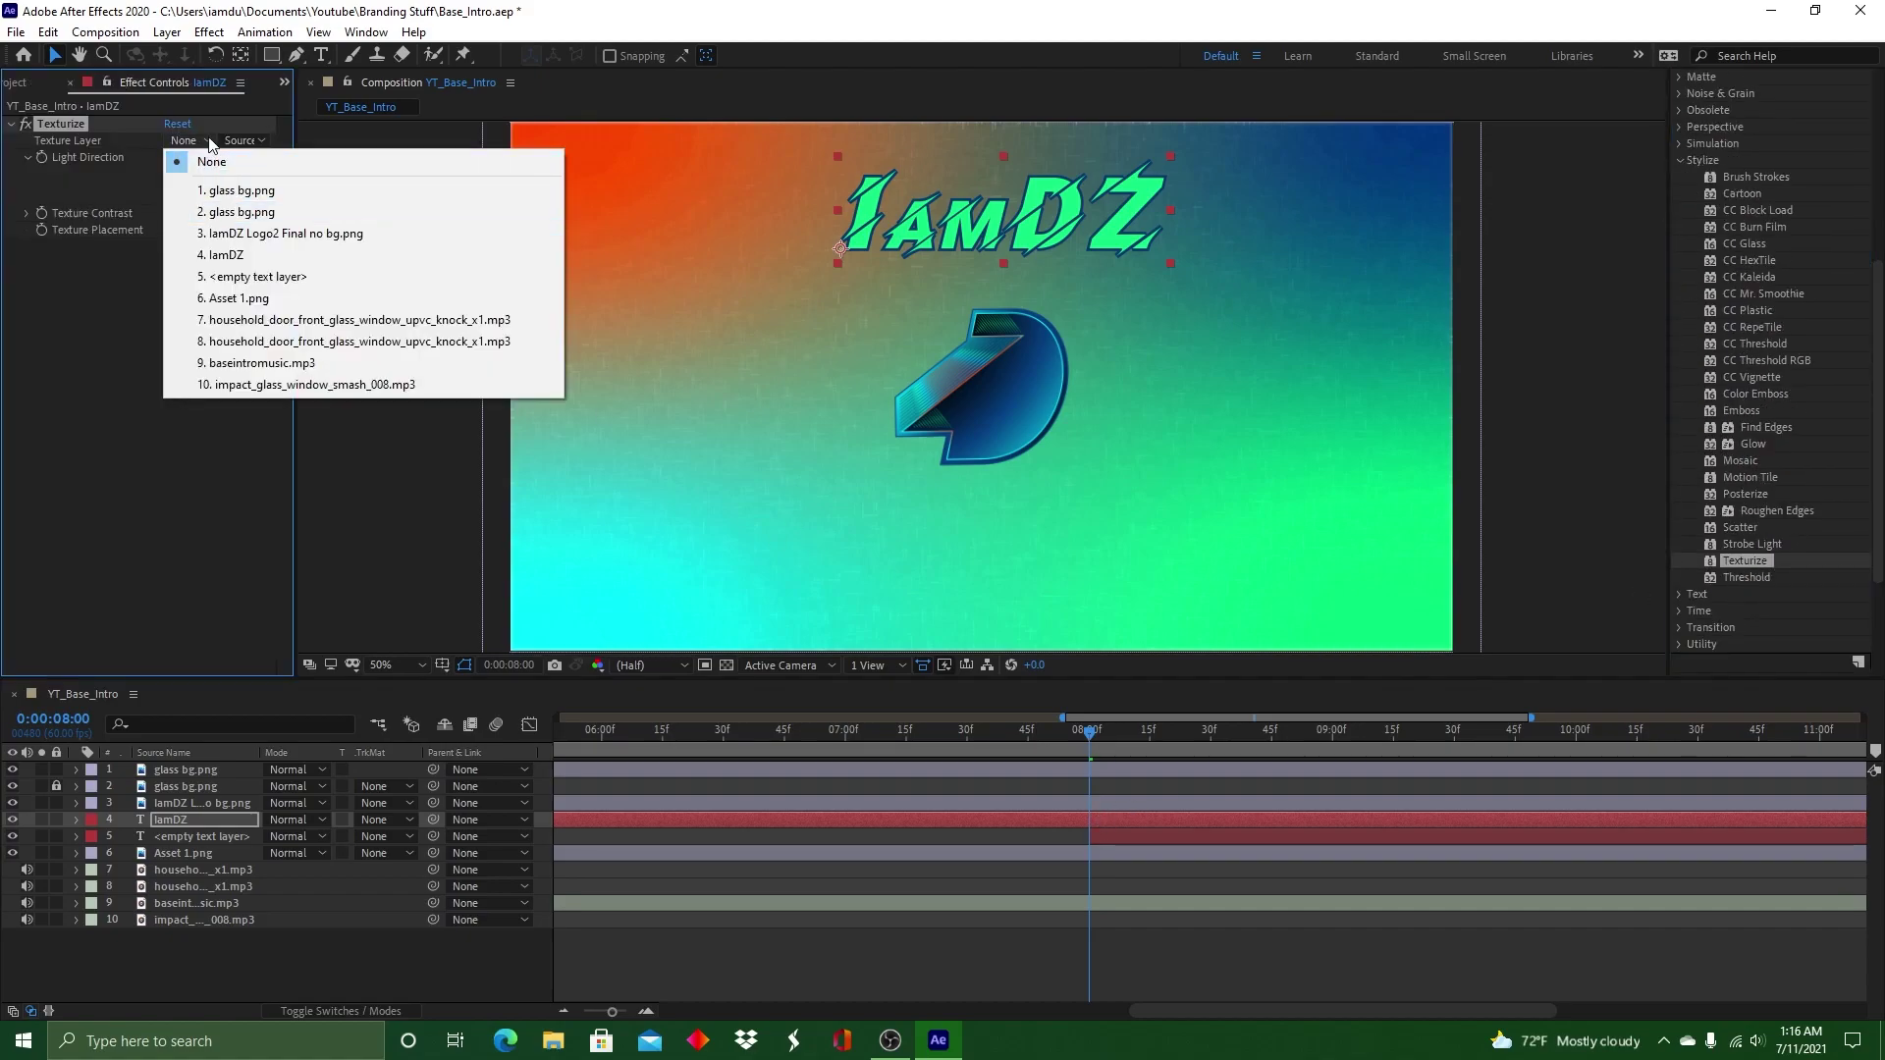
left_click(862, 218)
left_click(222, 226)
left_click(189, 320)
left_click(56, 213)
left_click(239, 142)
left_click(194, 141)
left_click(187, 278)
key("ctrl+z")
Apply Glow to the IamDZ text with an orange-red Color A, a white Color B and Vertical glow dimensions
double_click(1782, 445)
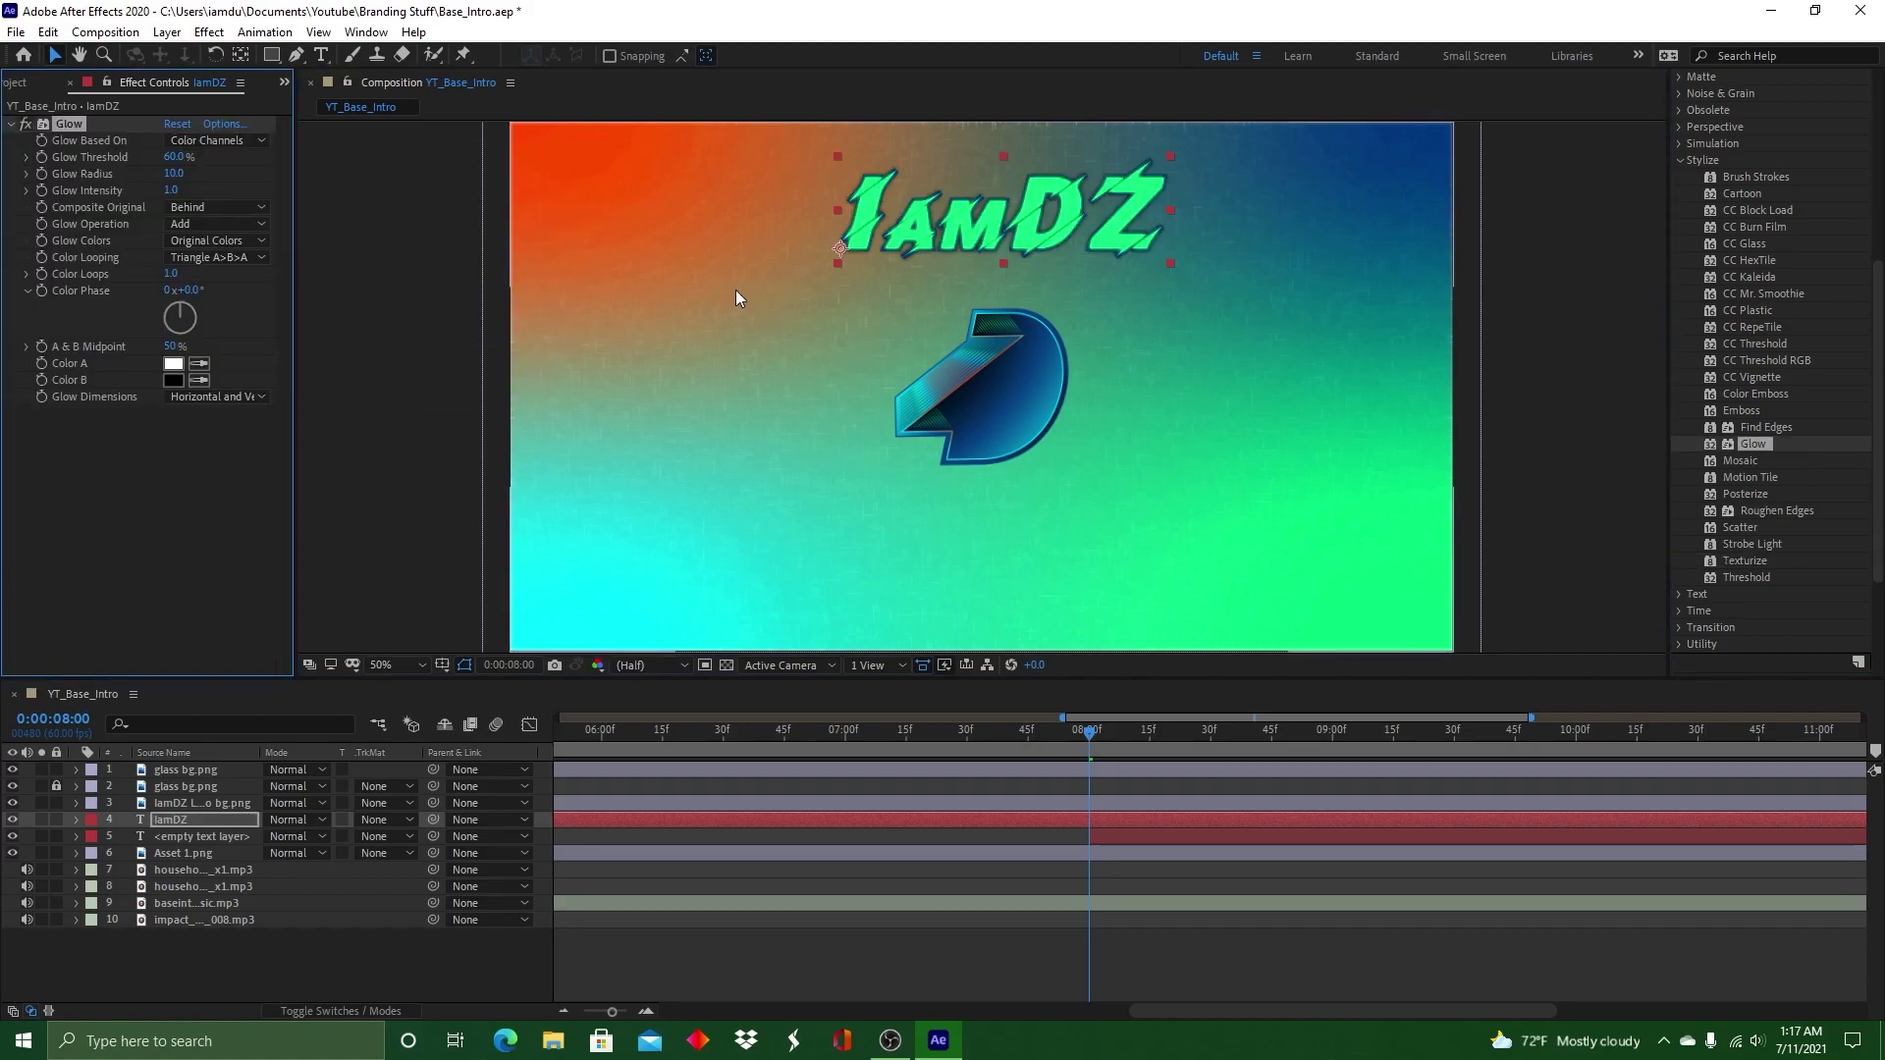
left_click(175, 364)
left_click(1440, 385)
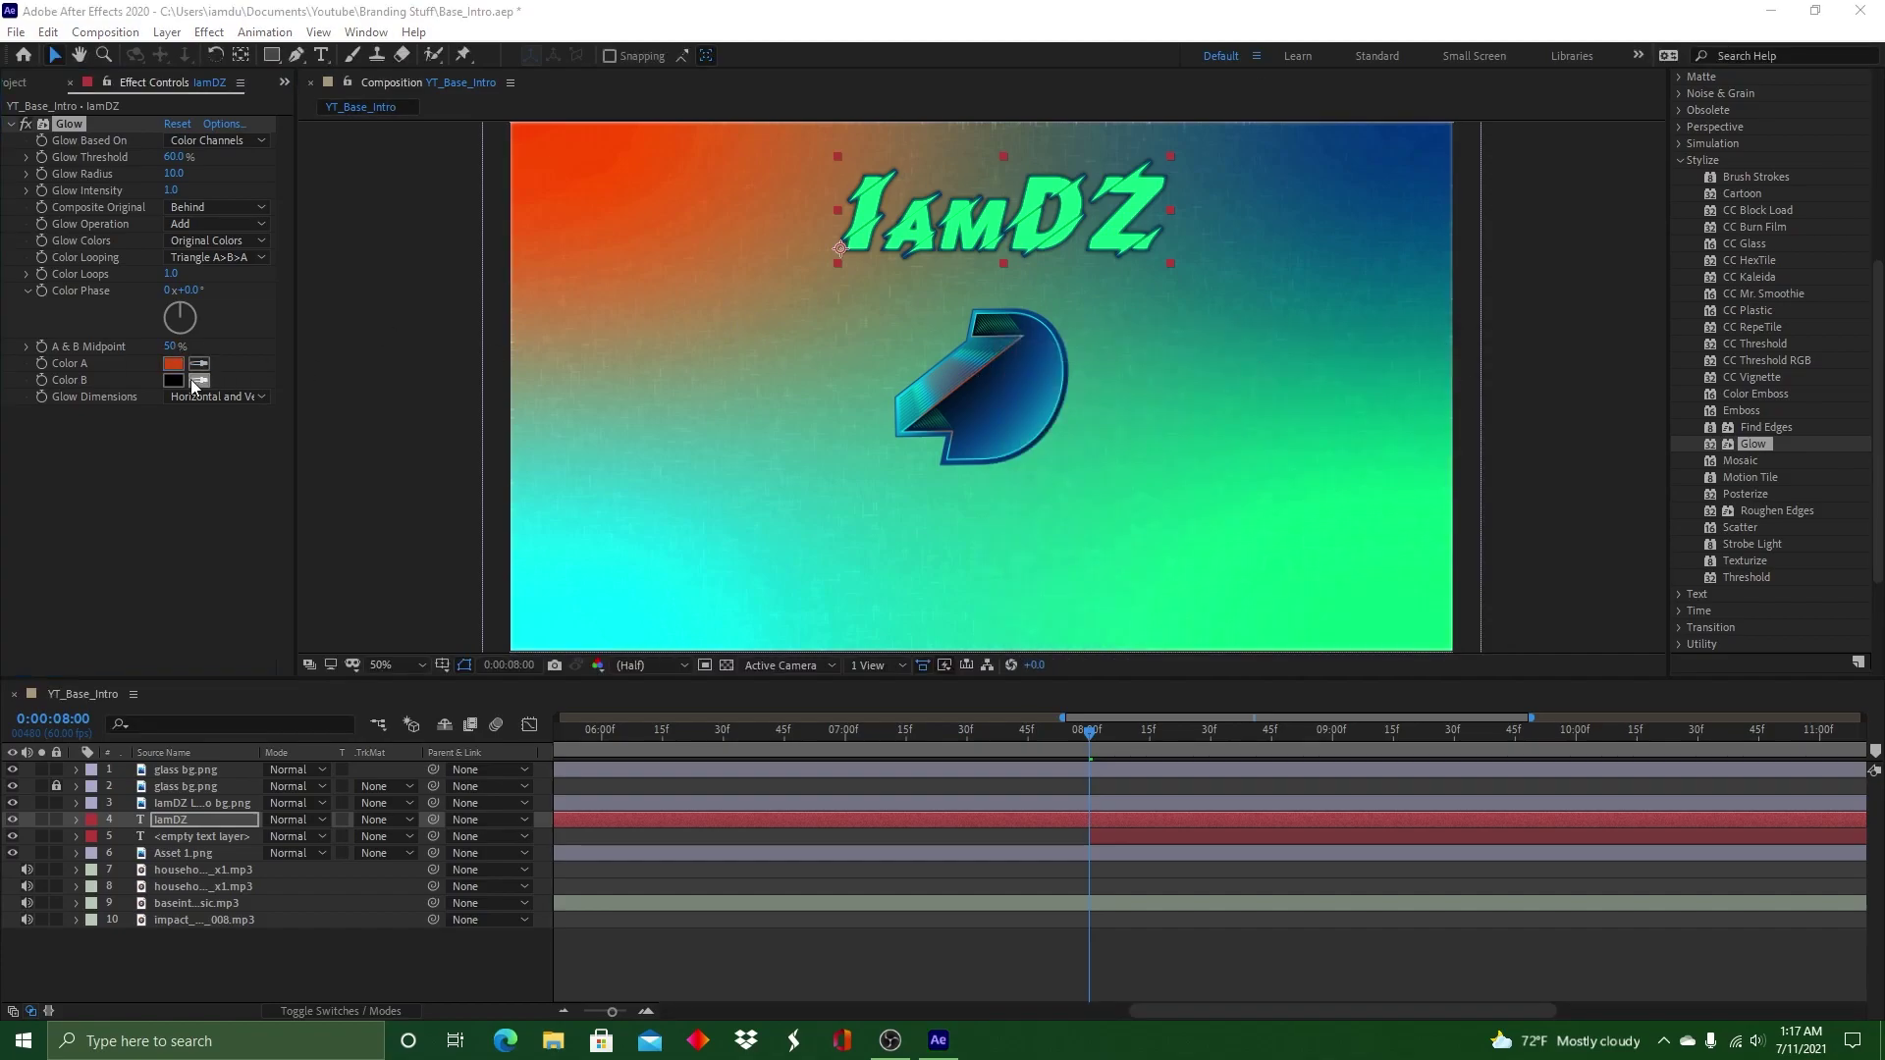
left_click(1453, 383)
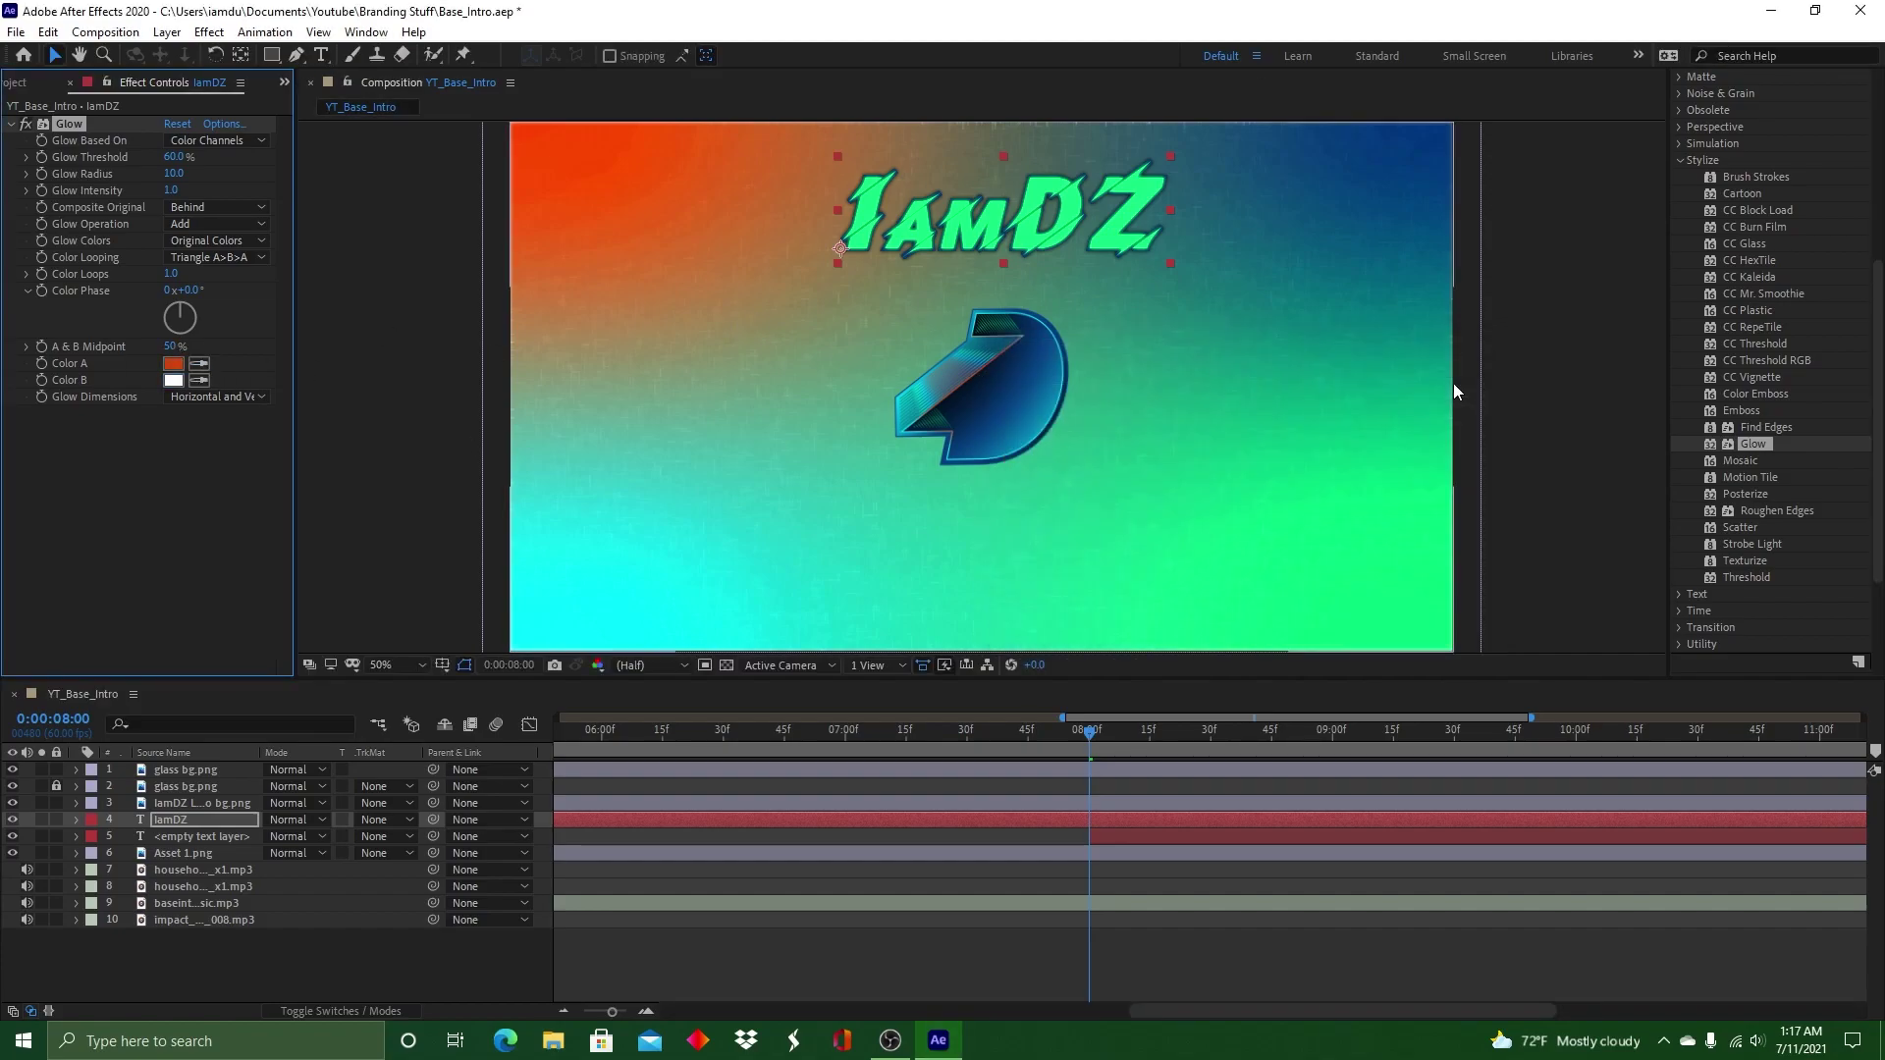
left_click(260, 396)
left_click(216, 458)
key("space")
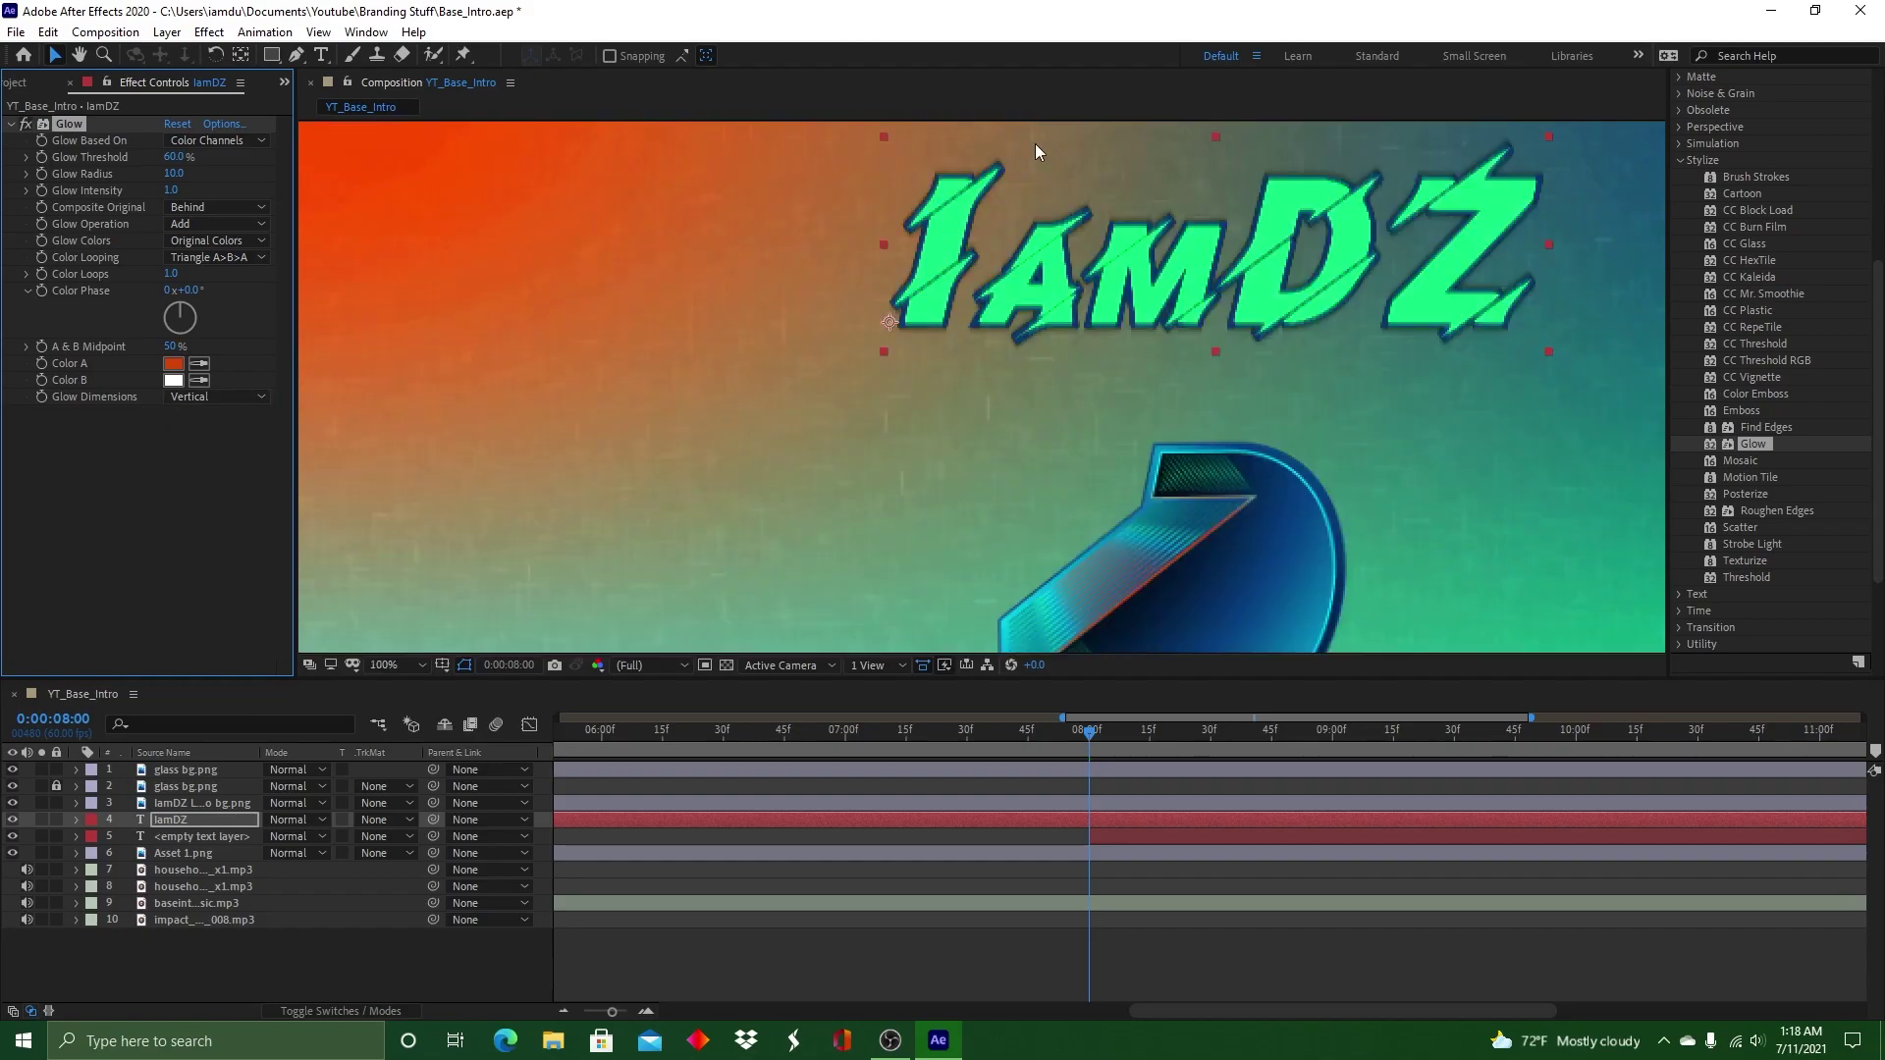
left_click_drag(1471, 322, 1513, 336)
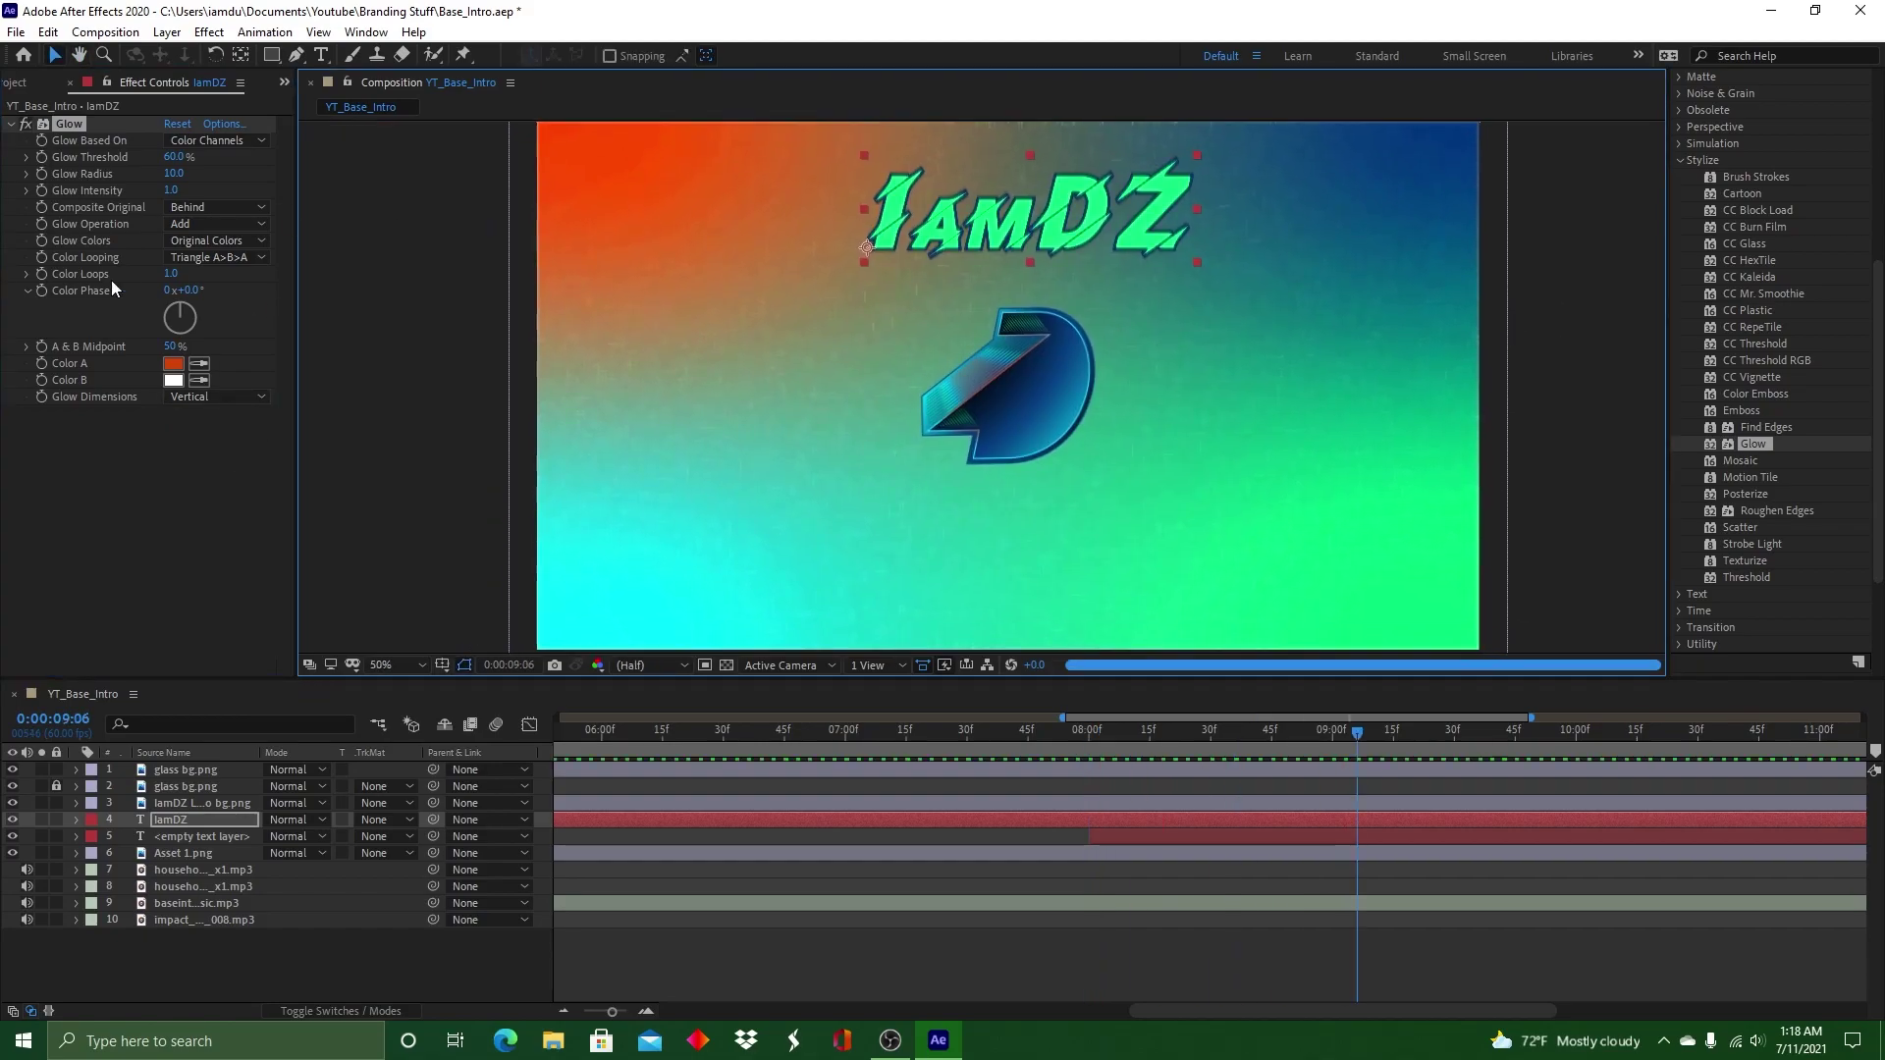
Try other Glow Operation and Glow Colors options, including Multiply, and a rotated Color Phase on the IamDZ text
left_click(260, 224)
left_click(294, 270)
left_click(260, 240)
left_click(226, 282)
left_click(250, 241)
left_click(211, 258)
left_click(257, 224)
left_click(232, 298)
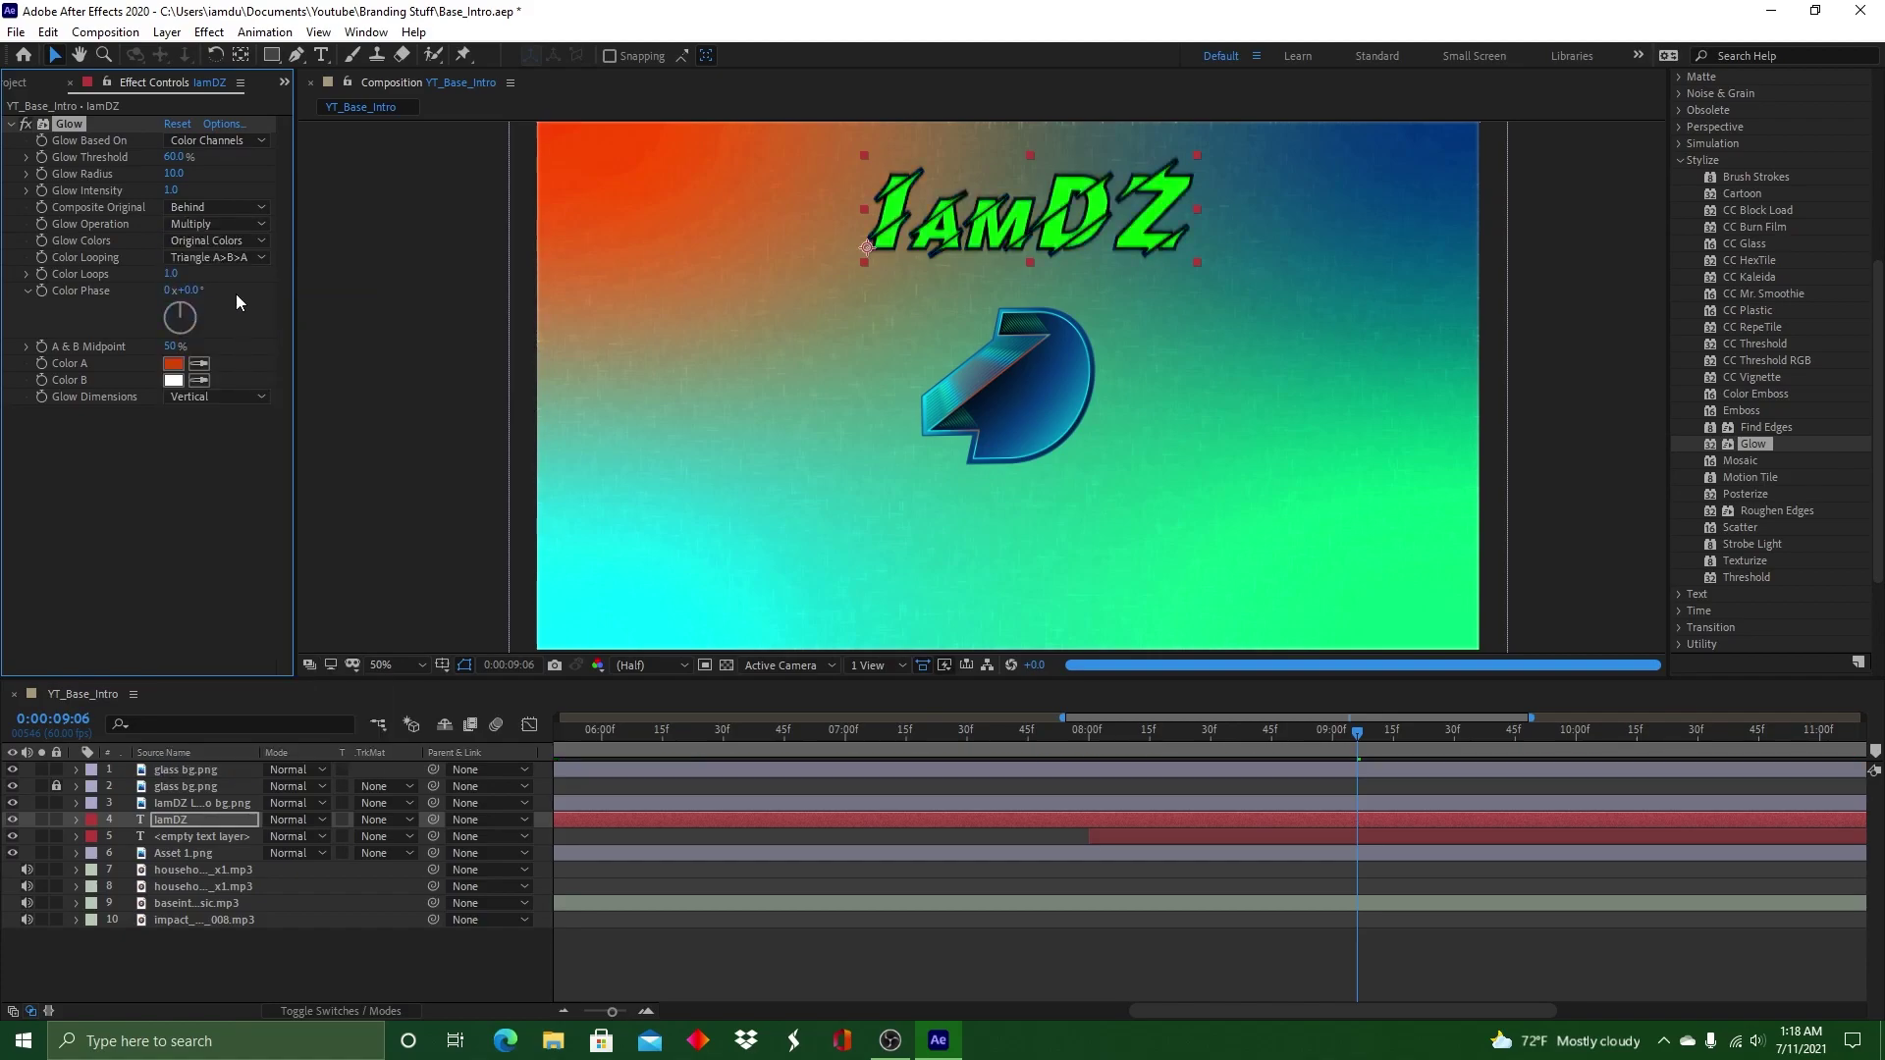
left_click(236, 289)
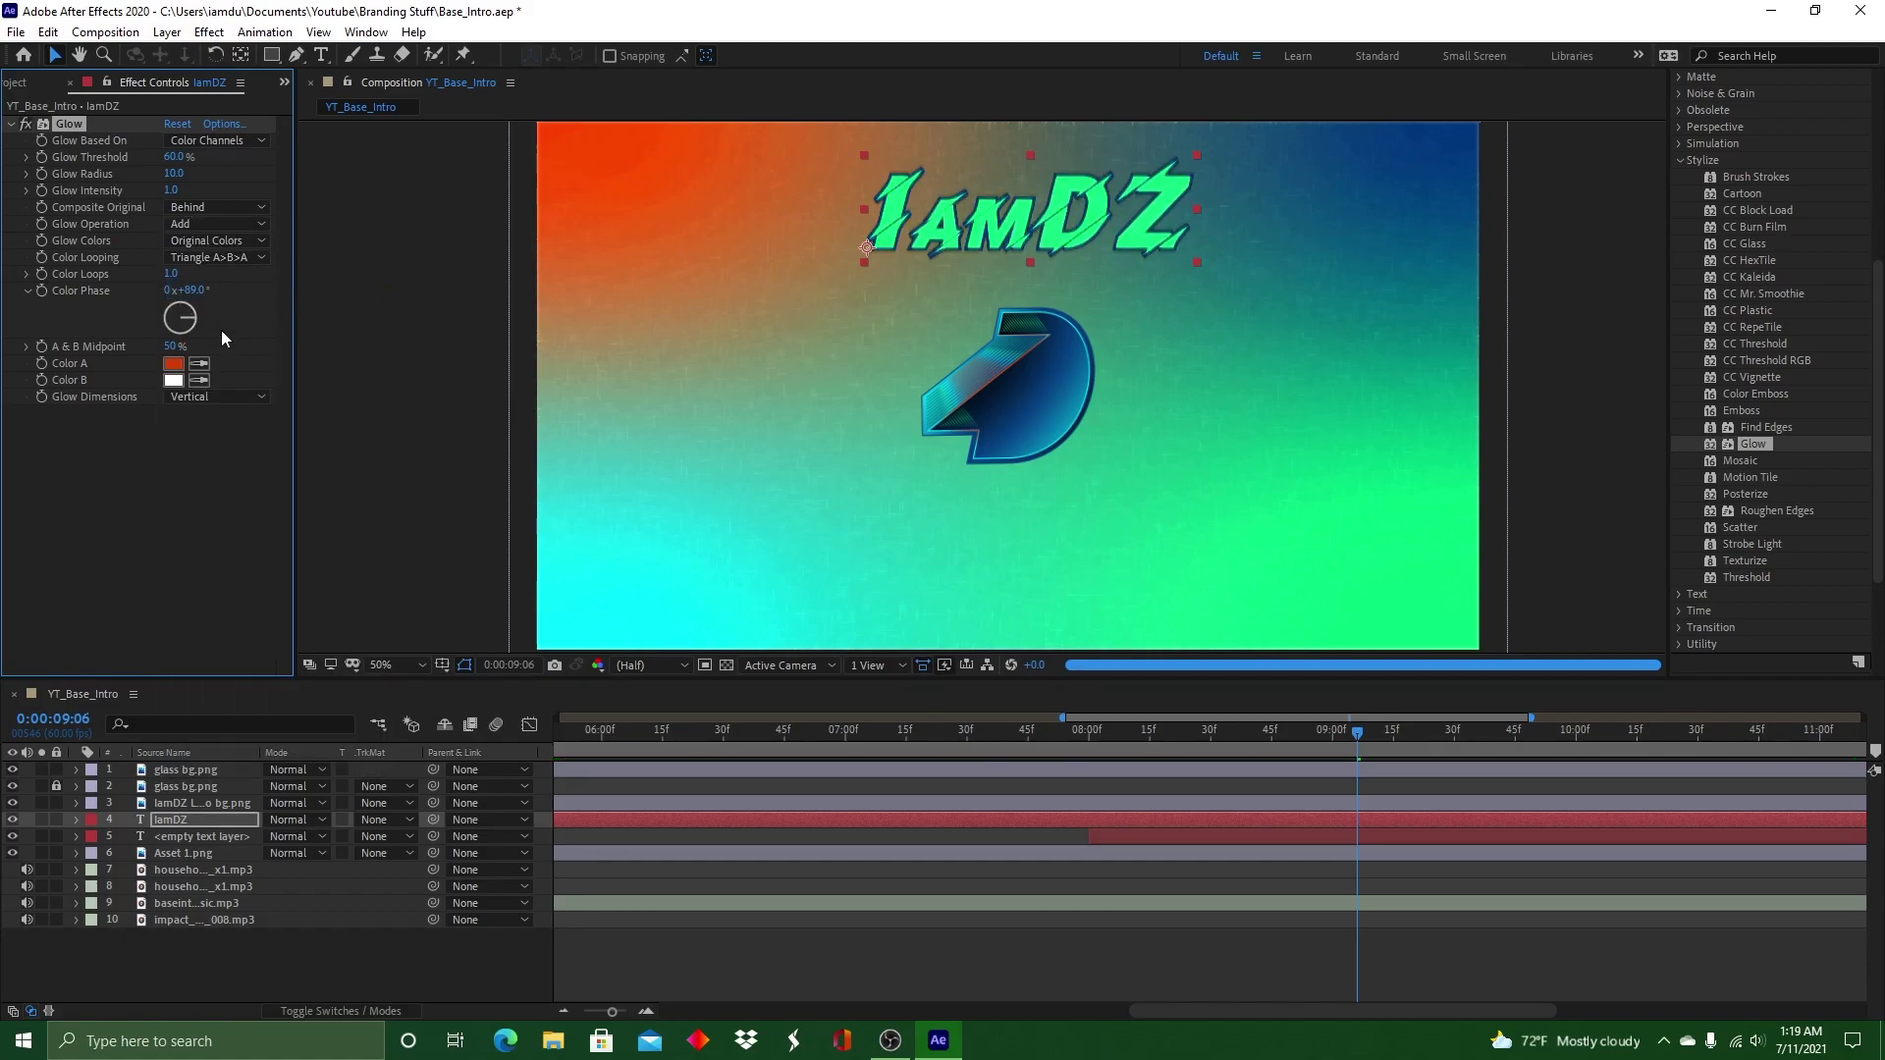
Set the IamDZ text's Glow Radius to 0 and move the playhead to eight seconds
mouse_move(173, 232)
left_mouse_down()
mouse_move(205, 183)
mouse_move(335, 204)
mouse_move(163, 224)
left_mouse_up()
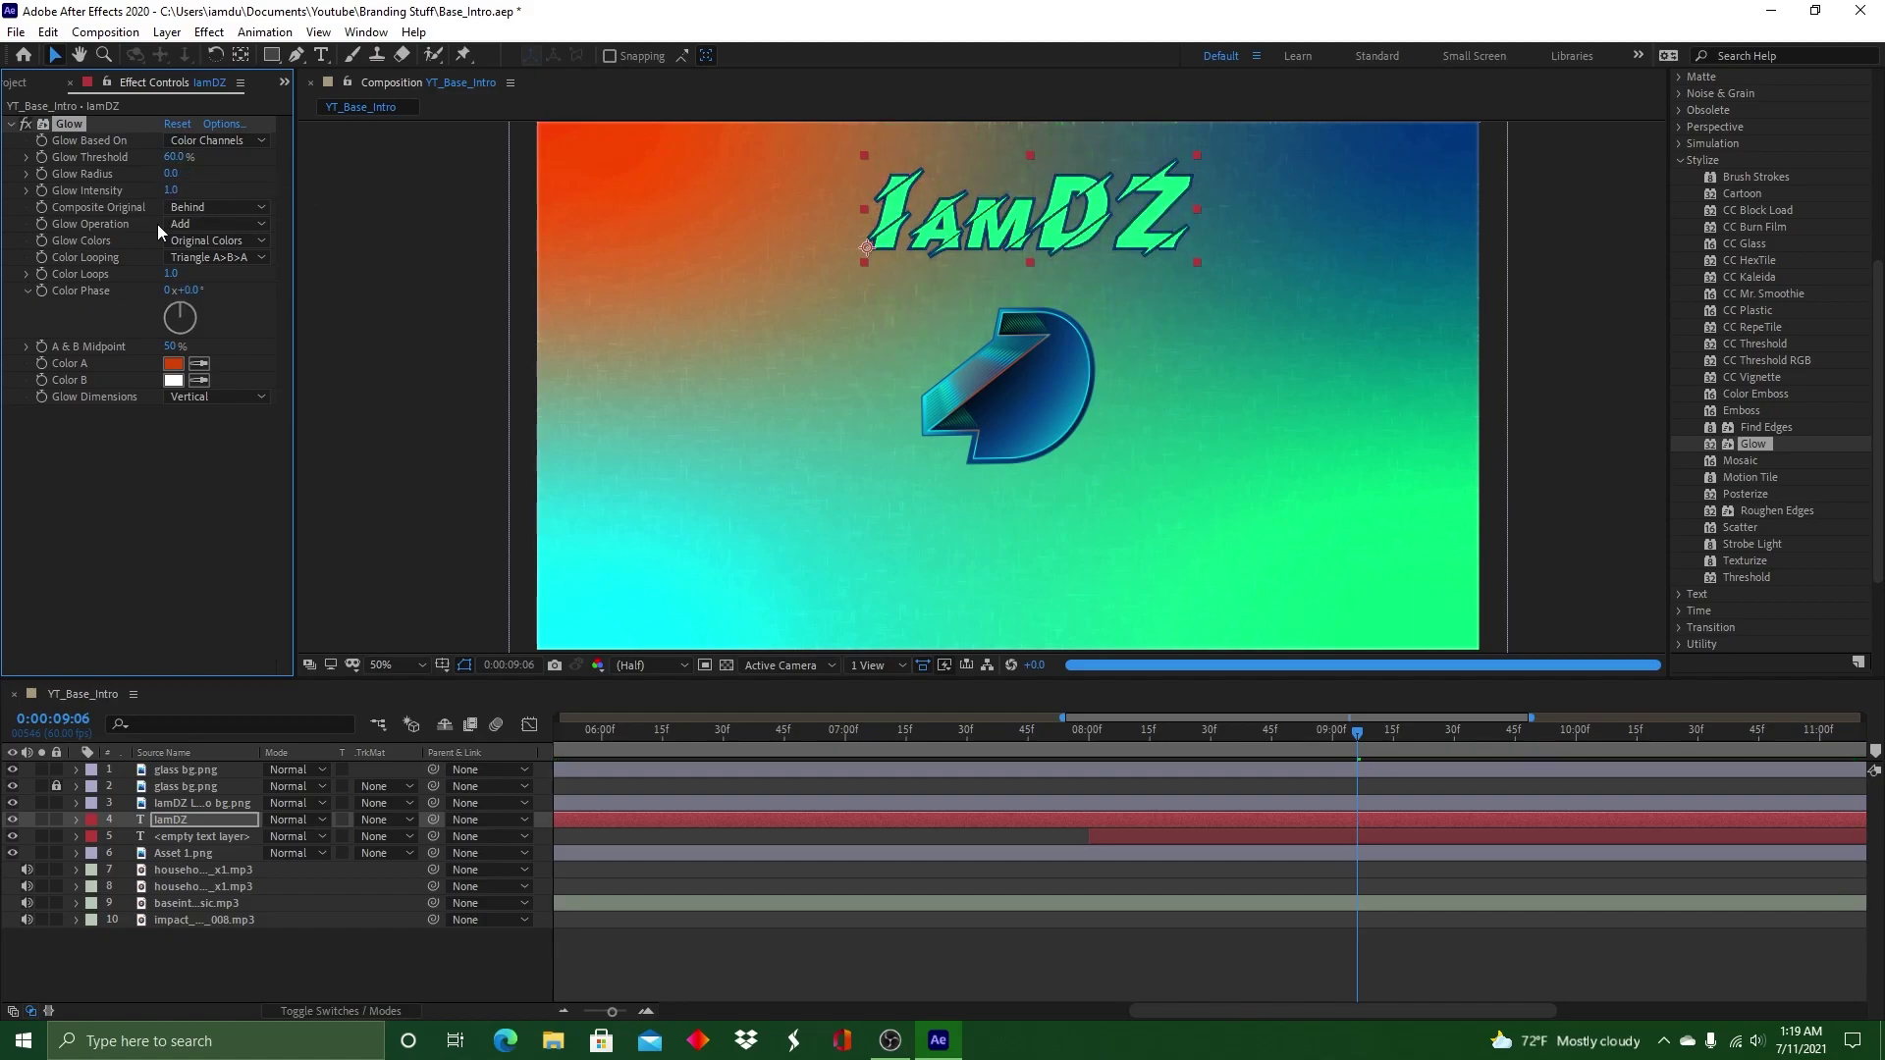
left_click_drag(1158, 717, 1089, 718)
Browse the Simulation, Stylize and Distort effect categories for an effect to animate the title
left_click(1678, 160)
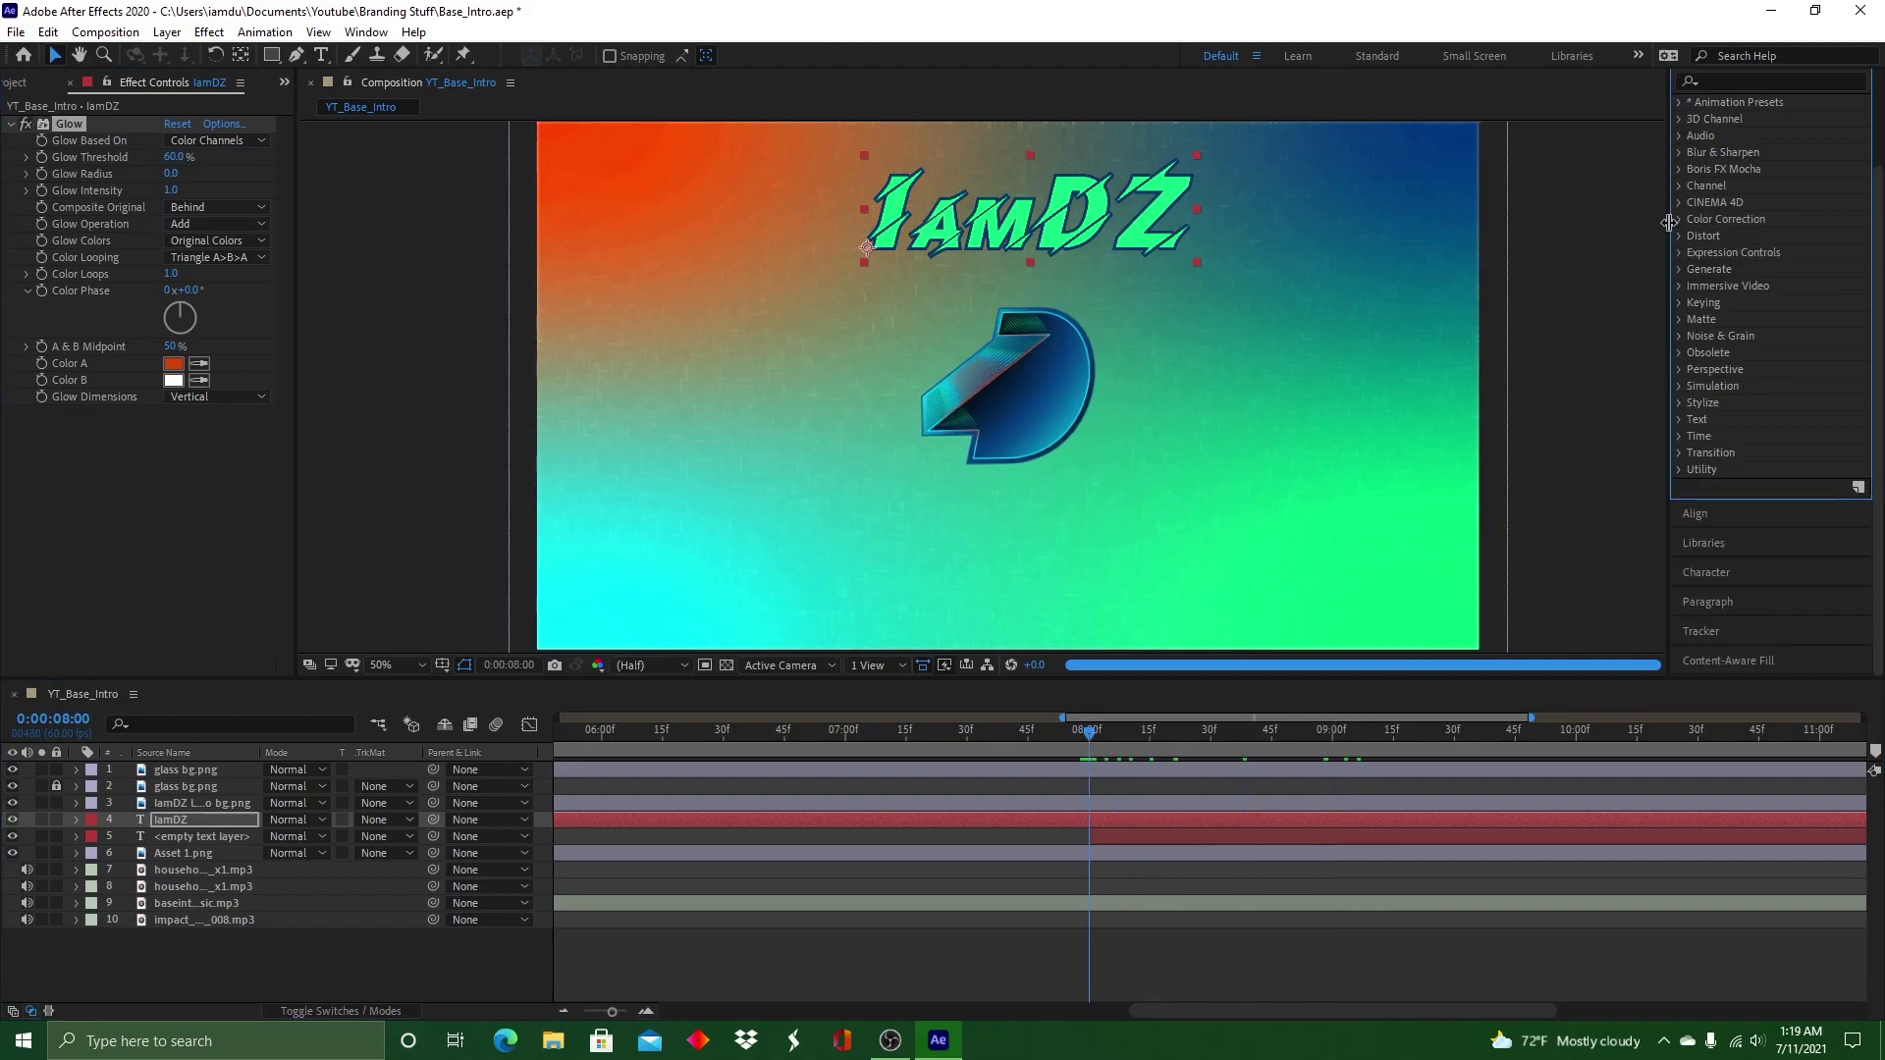
left_click(1678, 387)
scroll(1744, 414, "down", 2)
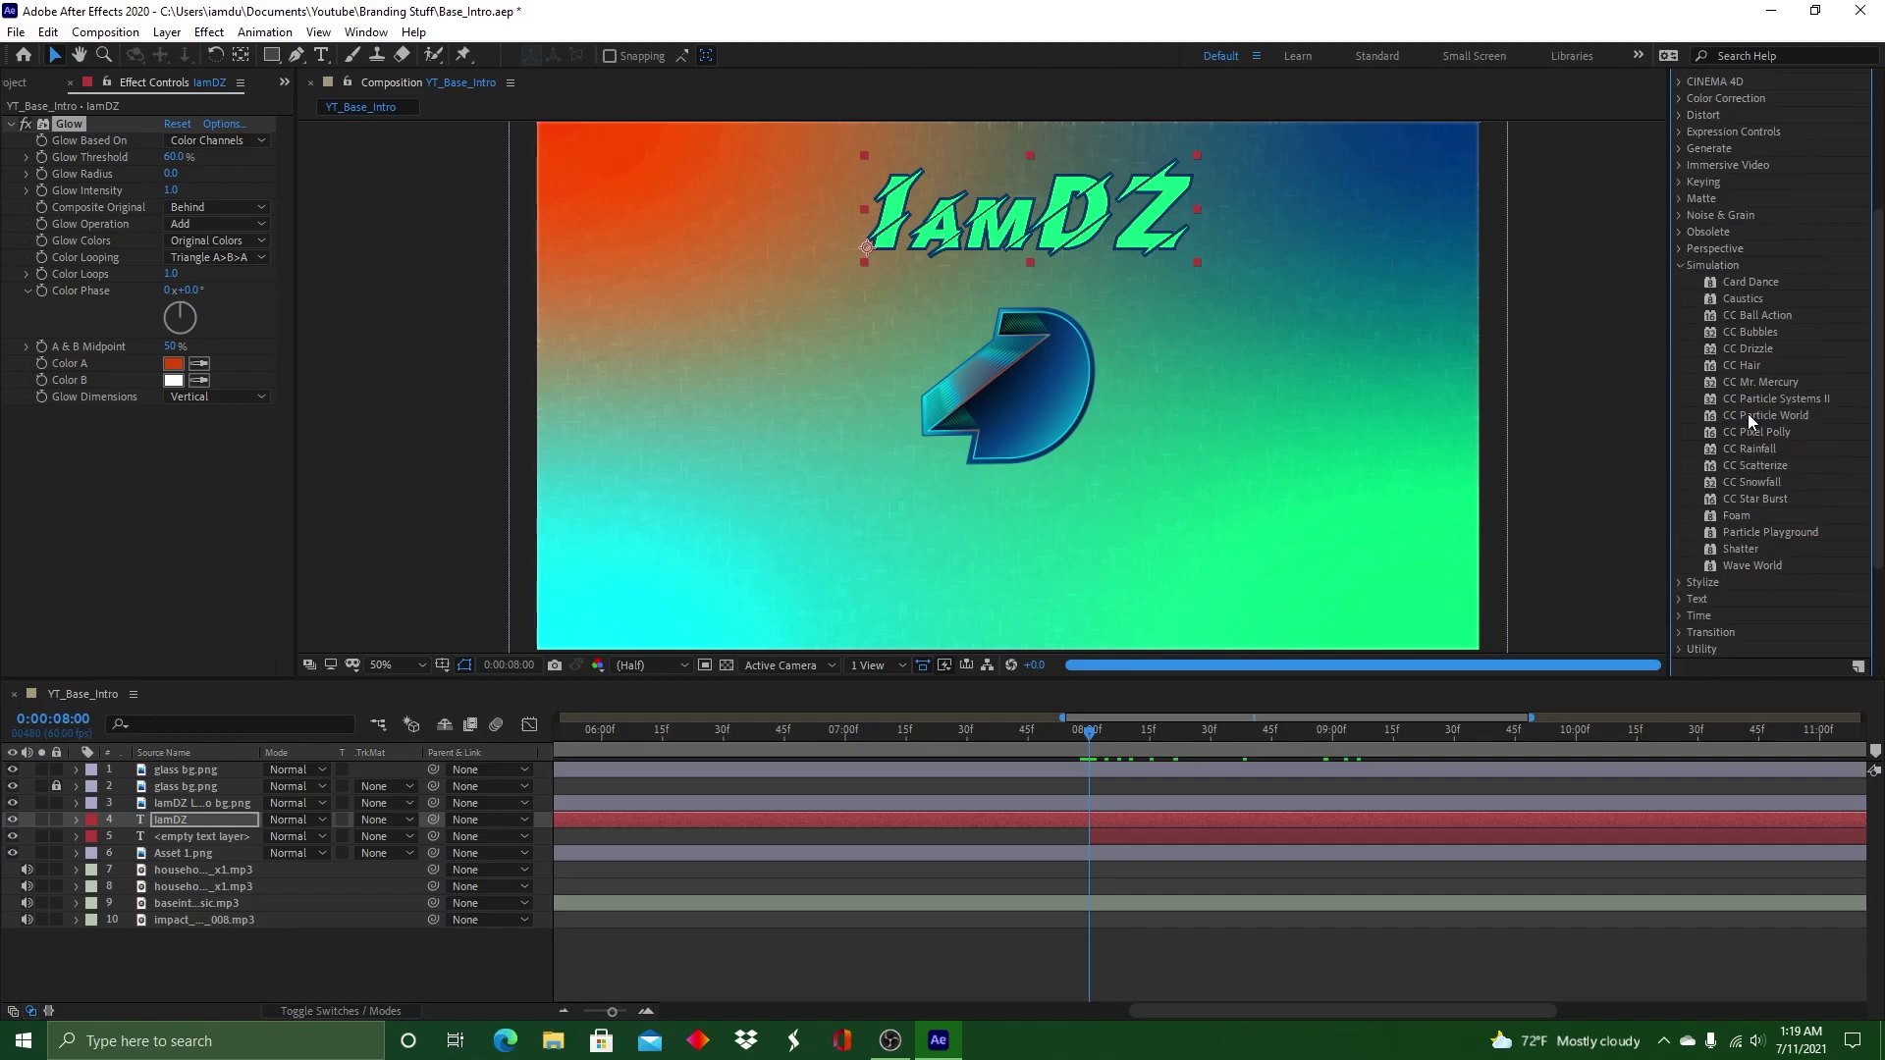
left_click(1680, 326)
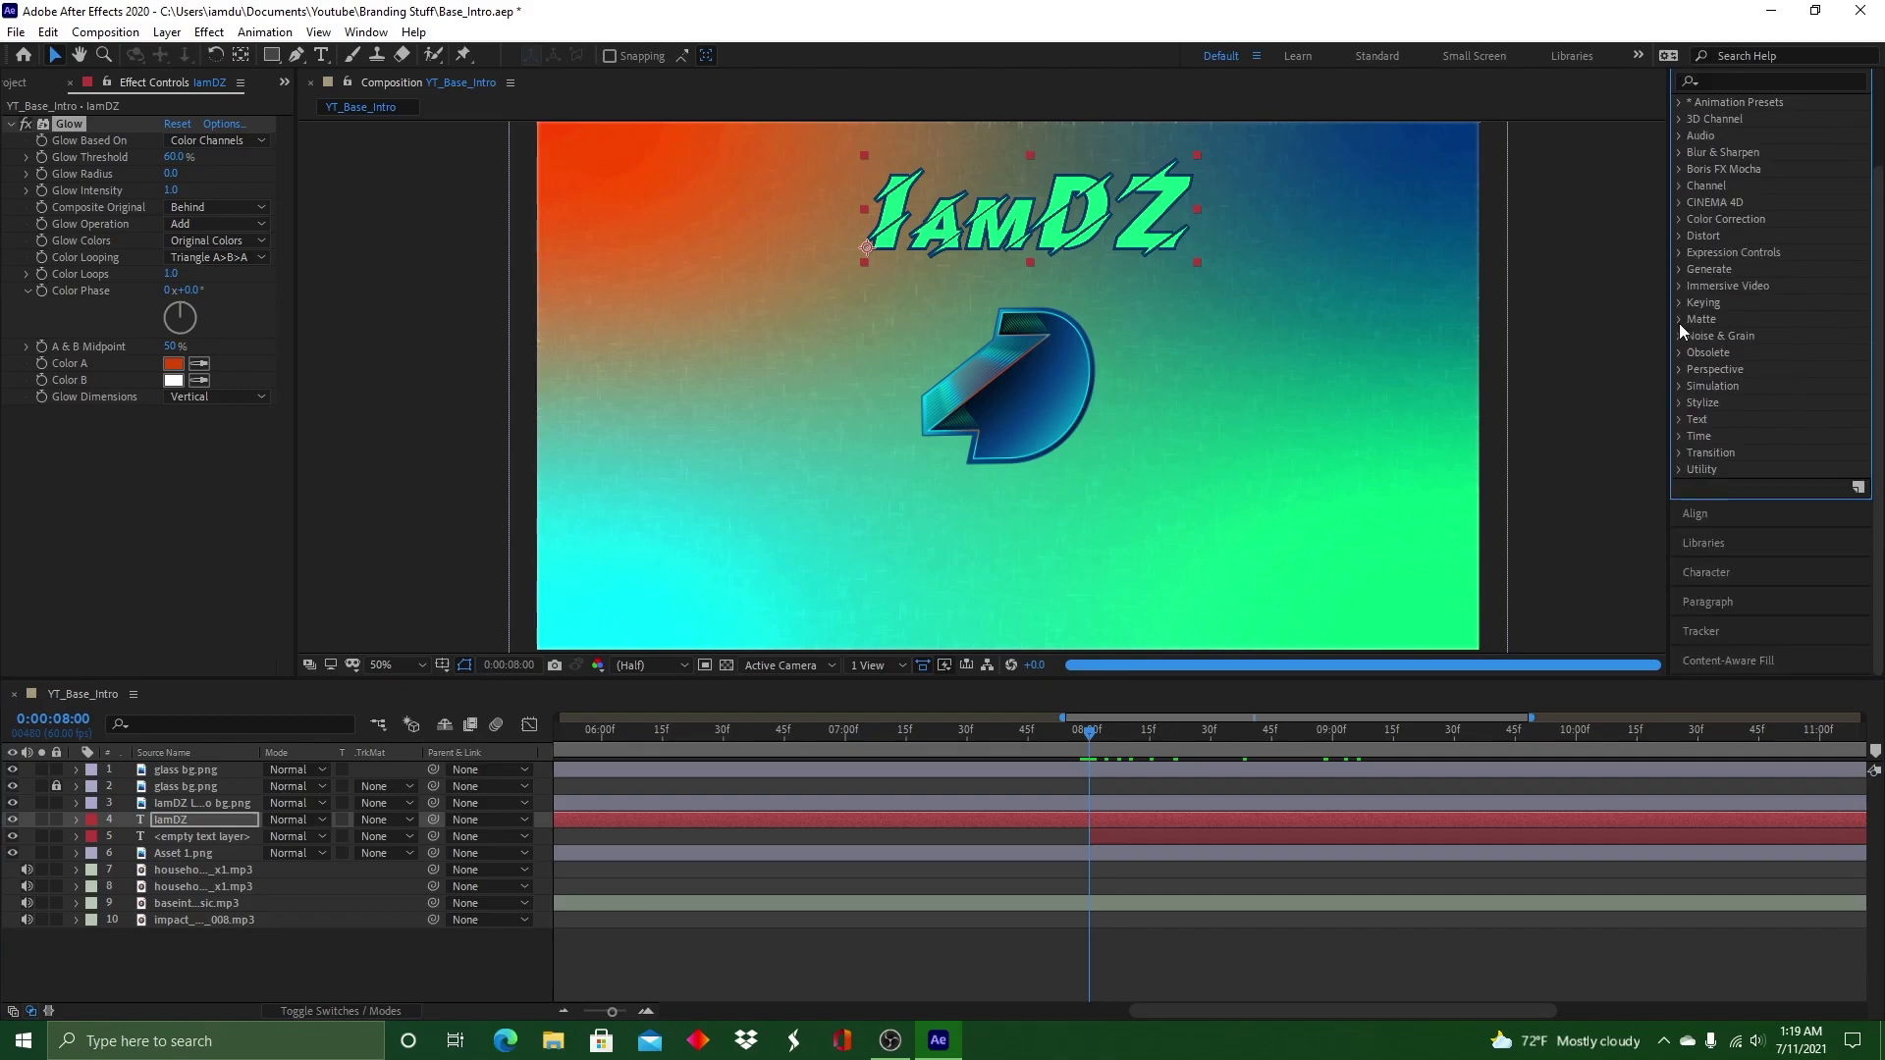
left_click(1679, 271)
scroll(1730, 357, "down", 2)
scroll(1708, 314, "up", 2)
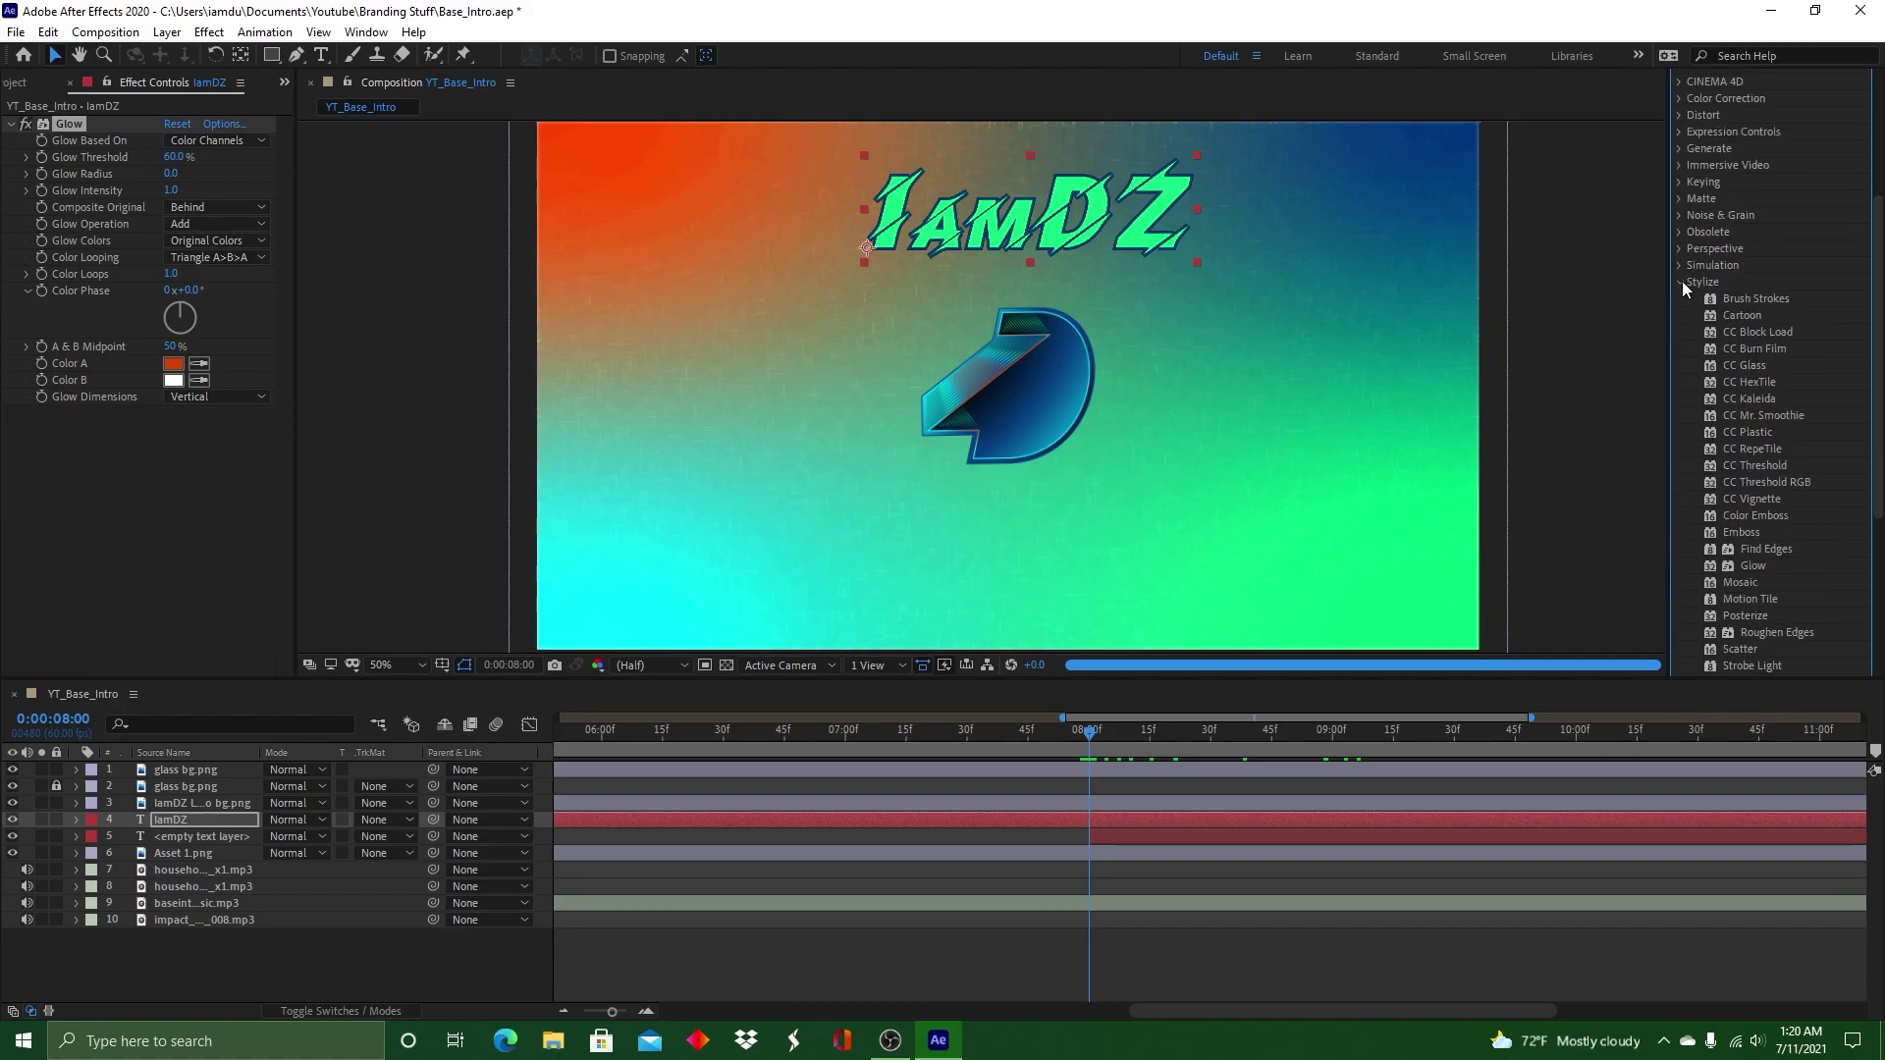
left_click(1681, 282)
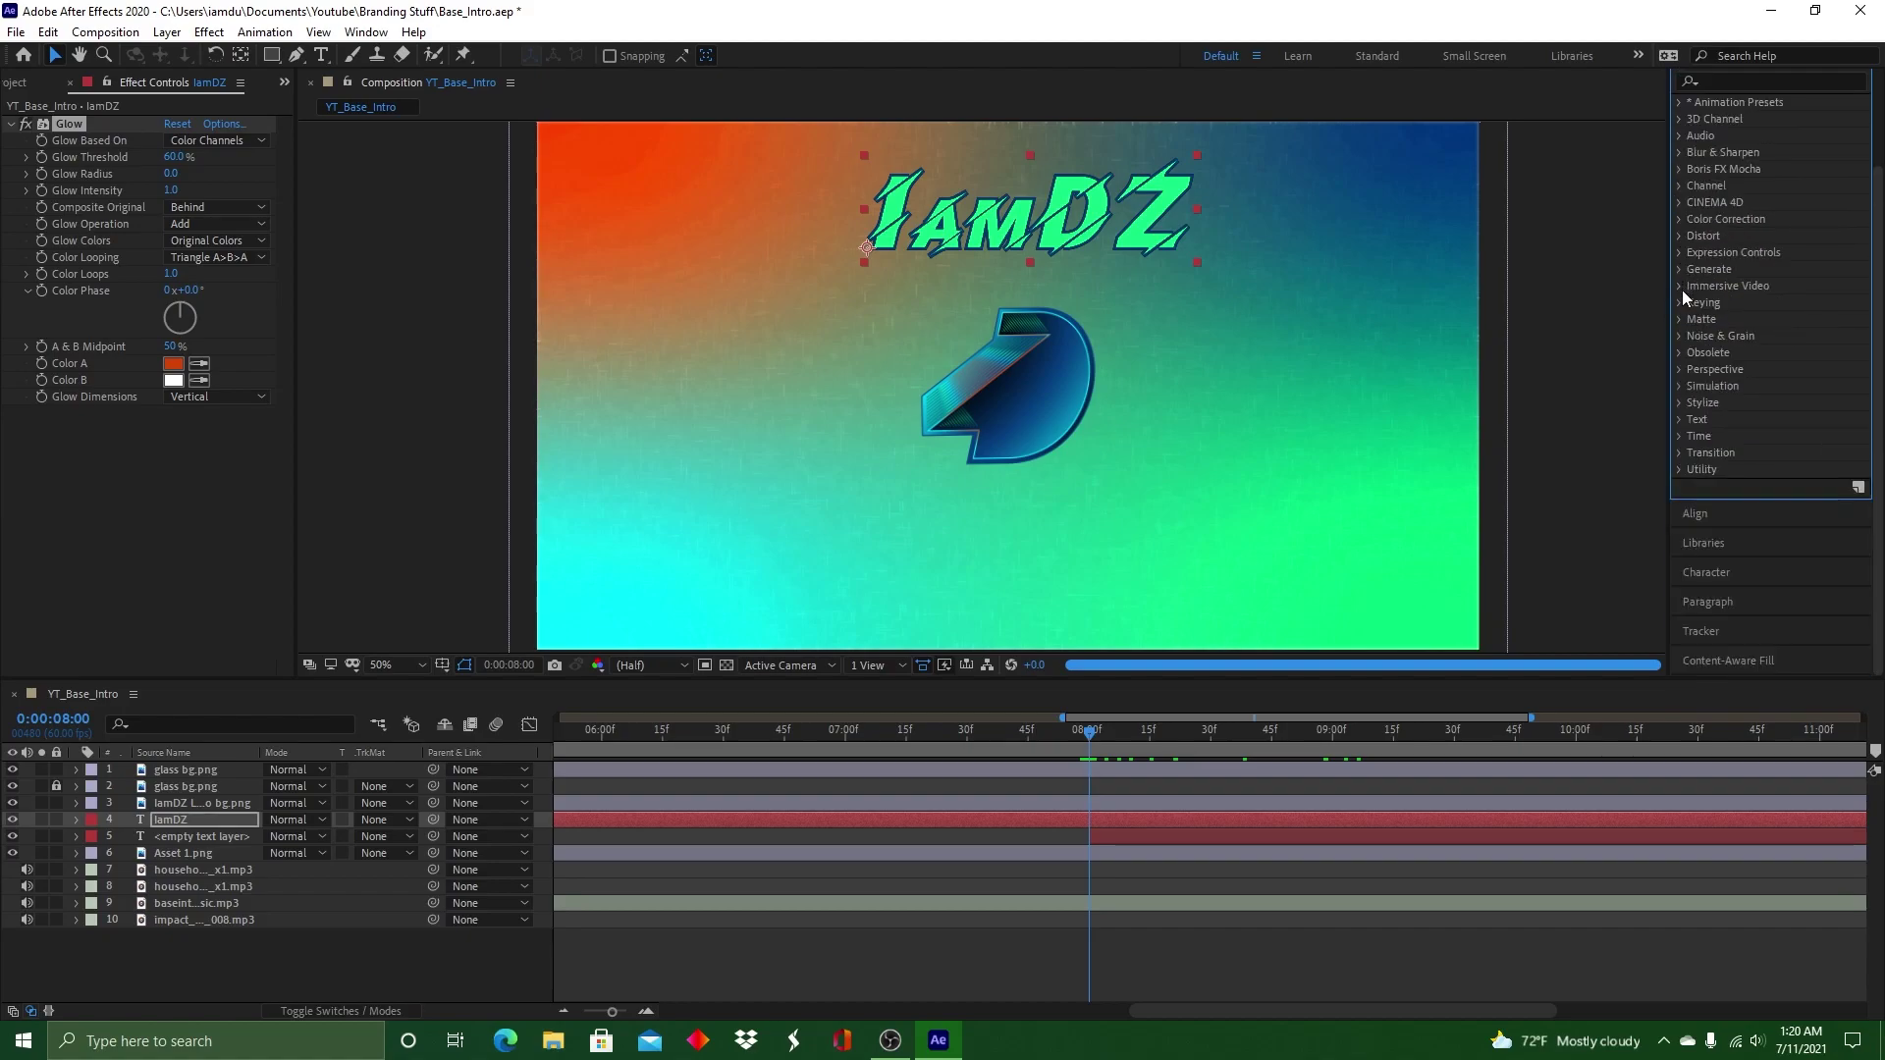
left_click(1677, 237)
scroll(1718, 333, "down", 5)
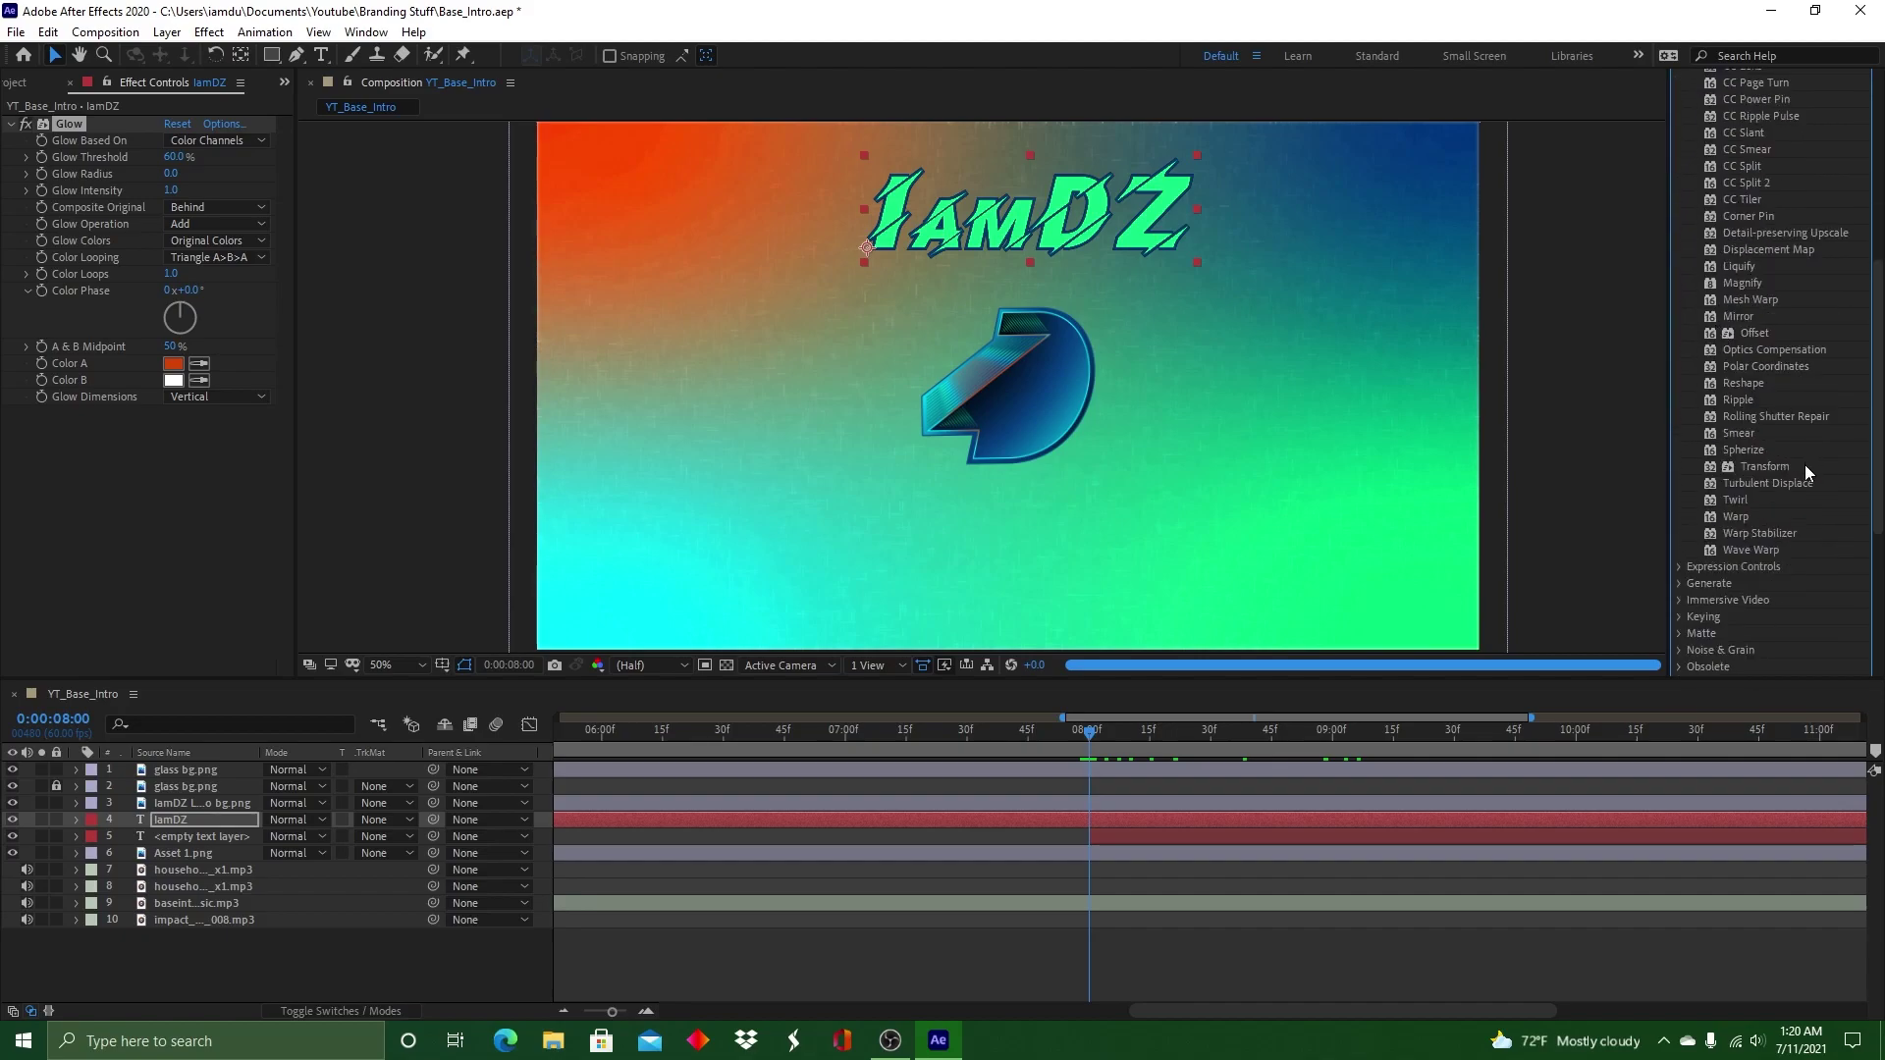
Apply the Transform effect to the IamDZ text and keyframe its opacity from 0 at eight seconds to 100 at 0:00:08:59
double_click(1805, 463)
scroll(242, 453, "down", 1)
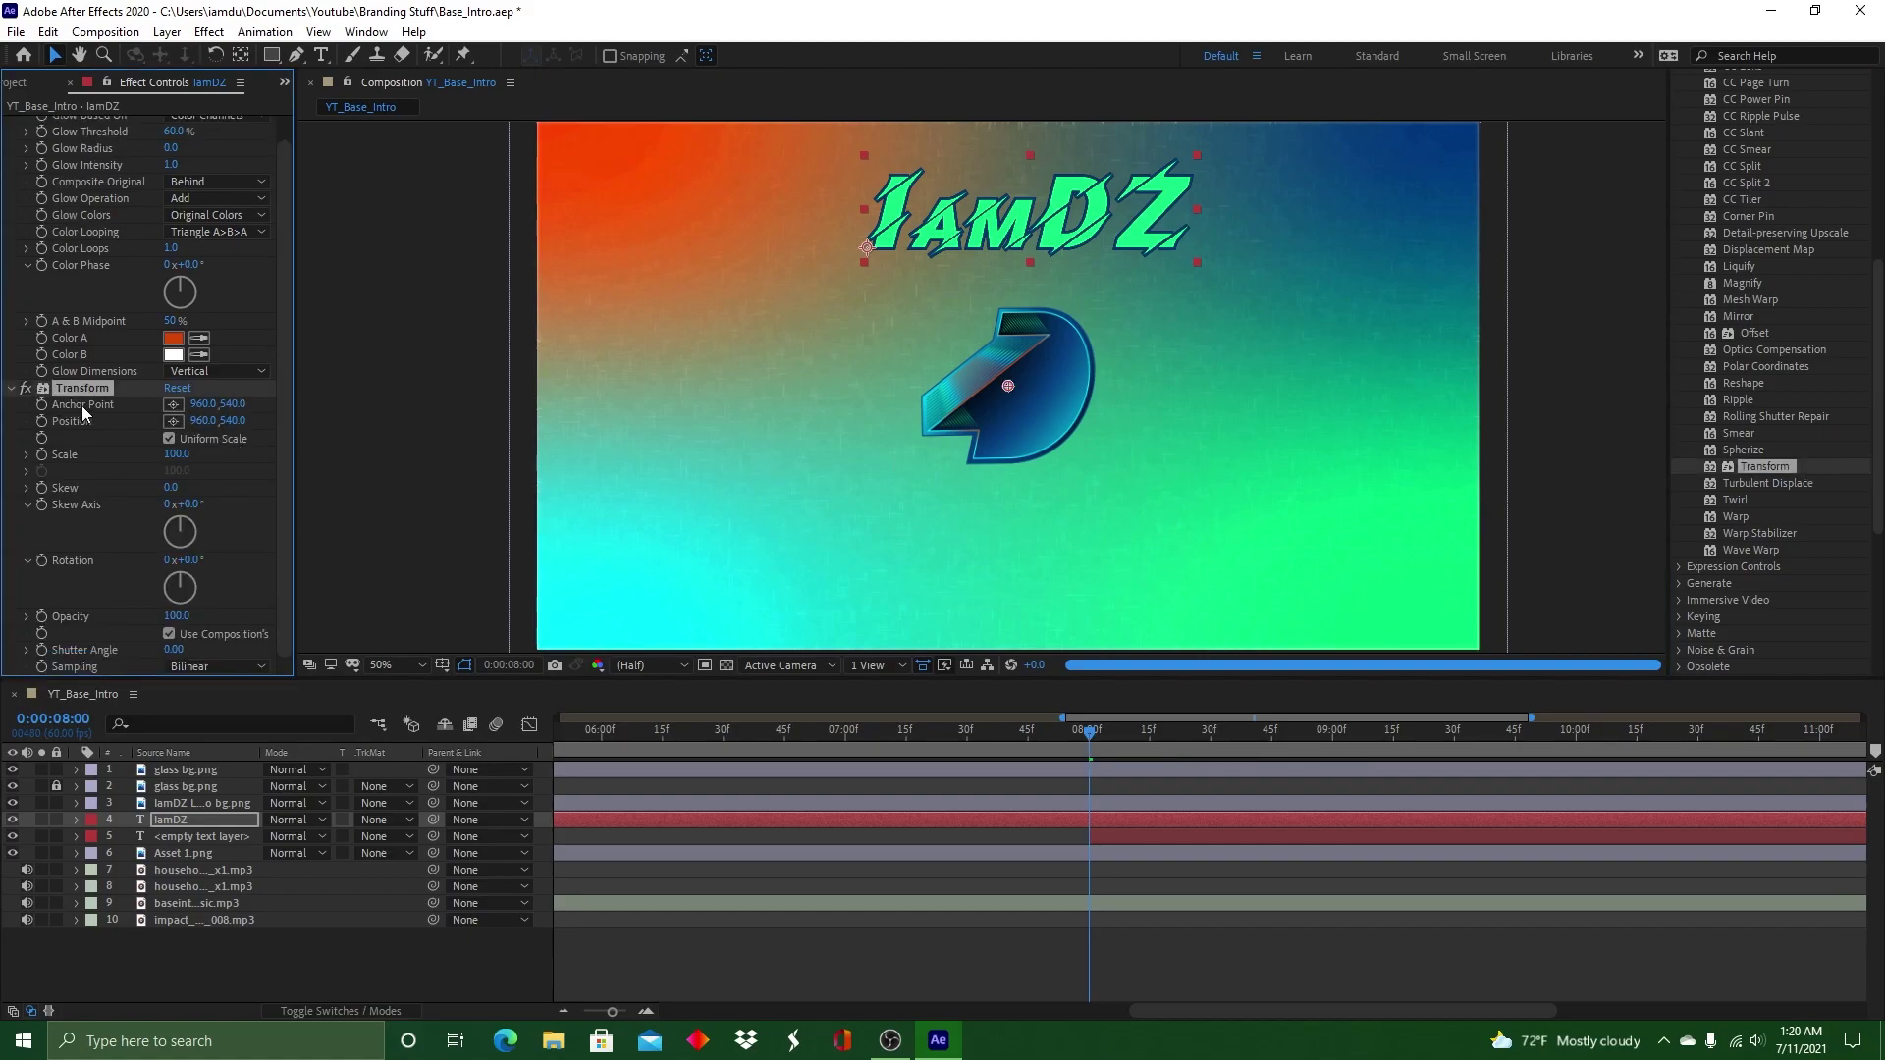
left_click_drag(178, 613, 53, 621)
left_click_drag(1089, 737, 1151, 727)
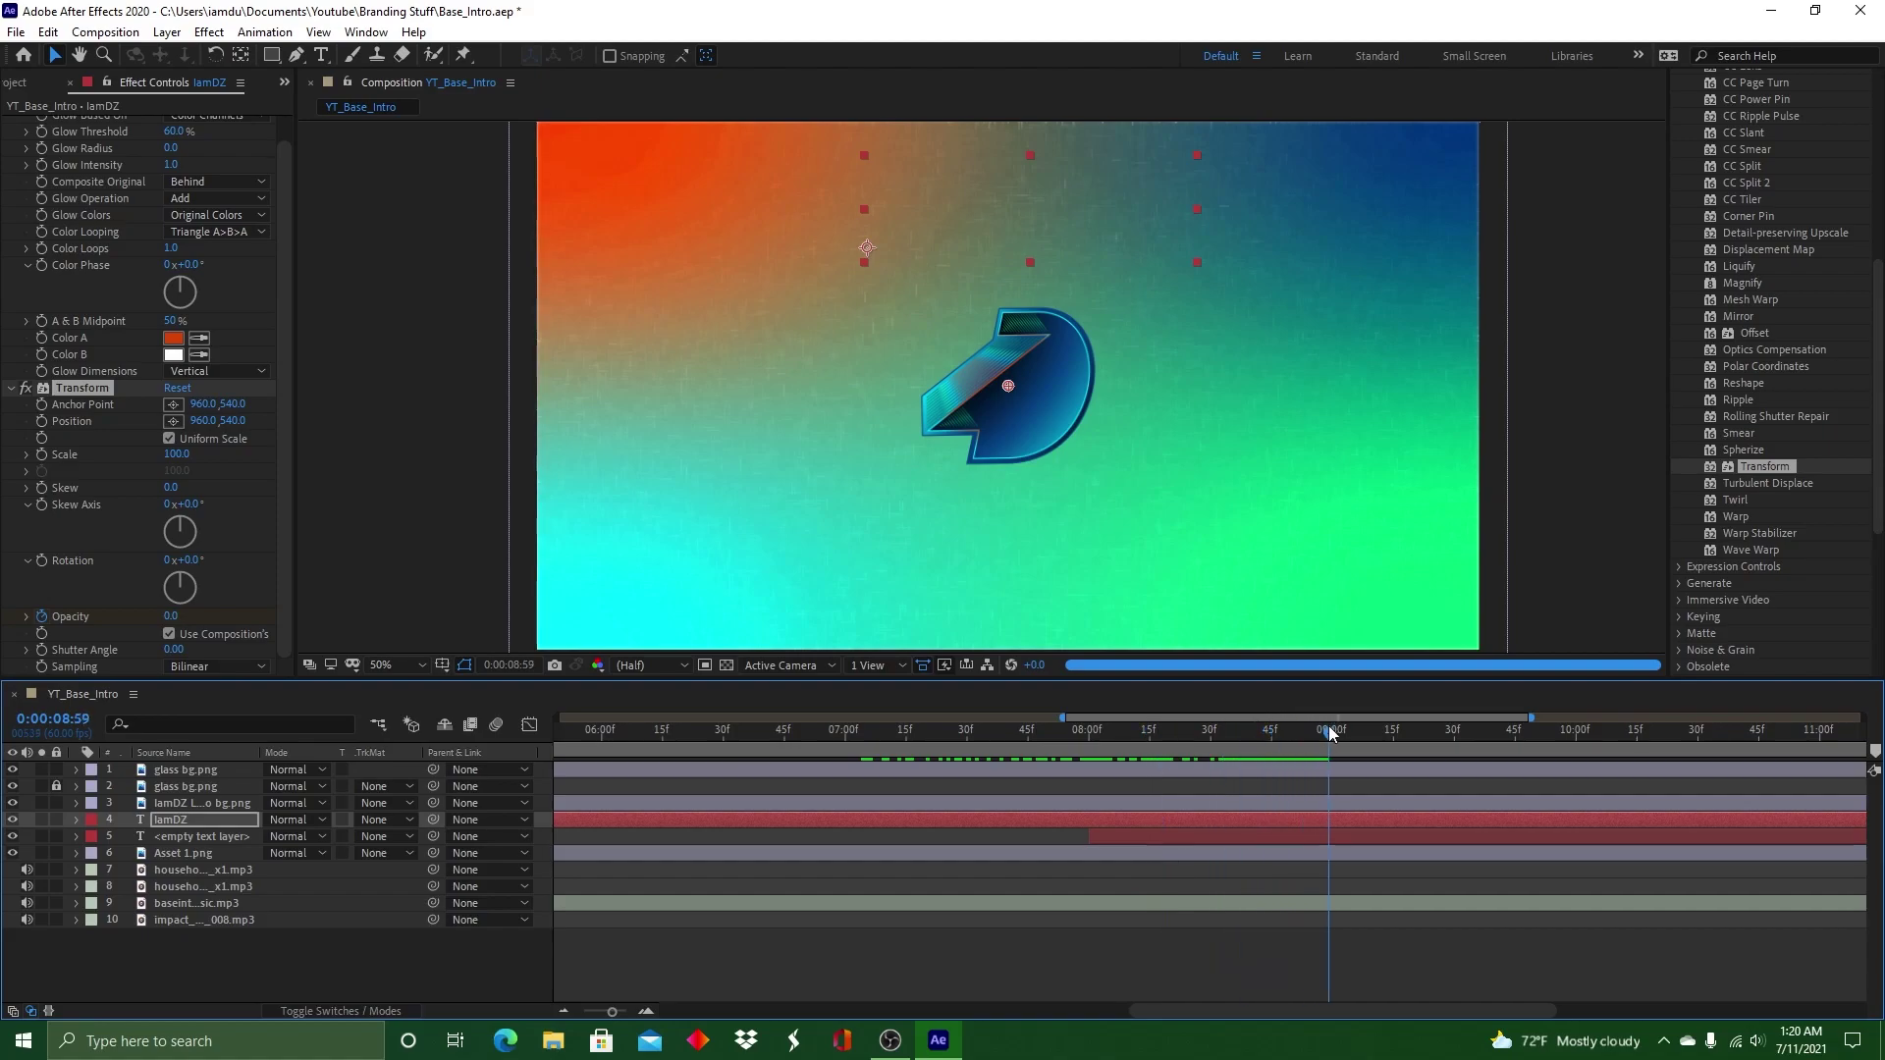
left_click_drag(174, 616, 285, 615)
Keyframe the title's Glow Radius from eight seconds, with about 209 at 0:00:08:30 and 0 at about nine seconds
mouse_move(1084, 729)
left_mouse_down()
mouse_move(1123, 729)
mouse_move(1090, 714)
left_mouse_up()
scroll(172, 196, "up", 1)
left_click_drag(171, 174, 570, 199)
left_click(42, 174)
left_click(1125, 732)
left_click_drag(223, 160, 450, 205)
left_click_drag(1152, 730, 1212, 725)
left_click_drag(173, 175, 682, 217)
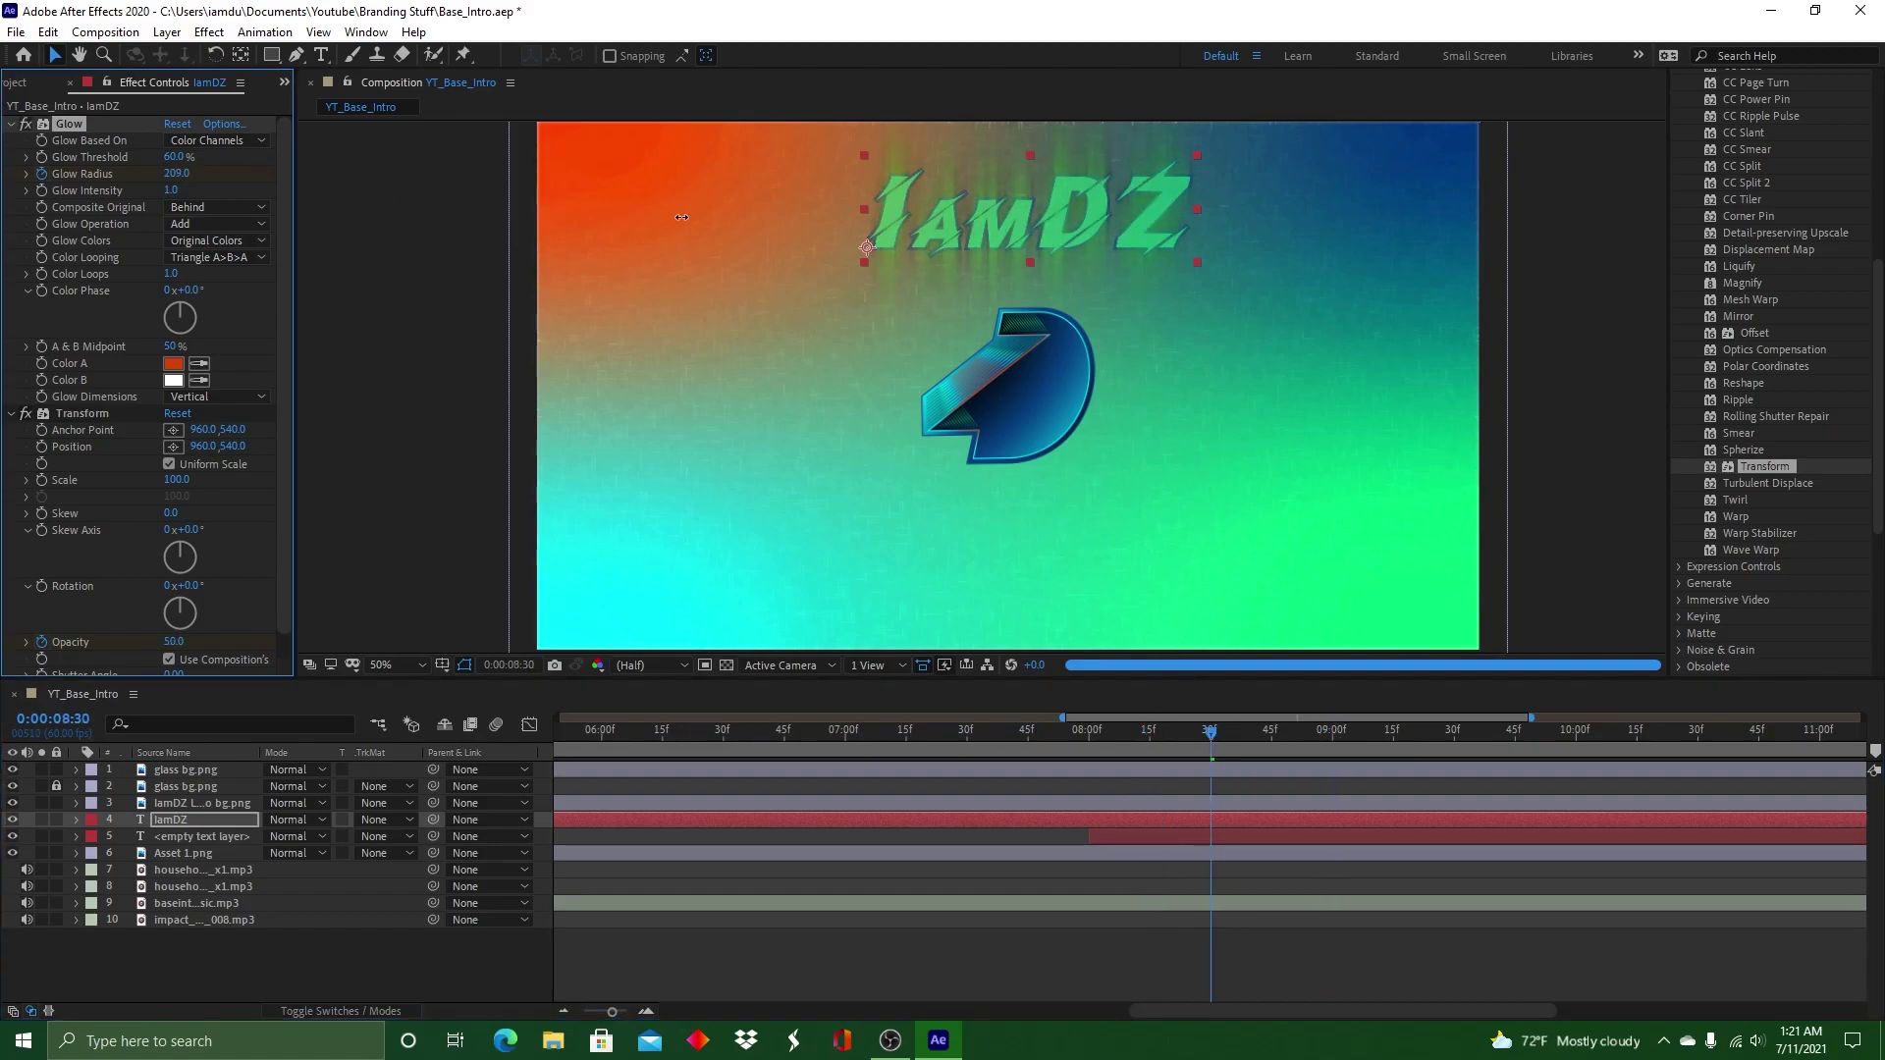
left_click_drag(1213, 735, 1332, 732)
left_click_drag(175, 174, 19, 177)
Set the title's Glow Intensity to 2.5 and preview the animation from 0:00:07:40
left_click_drag(1331, 733, 1211, 699)
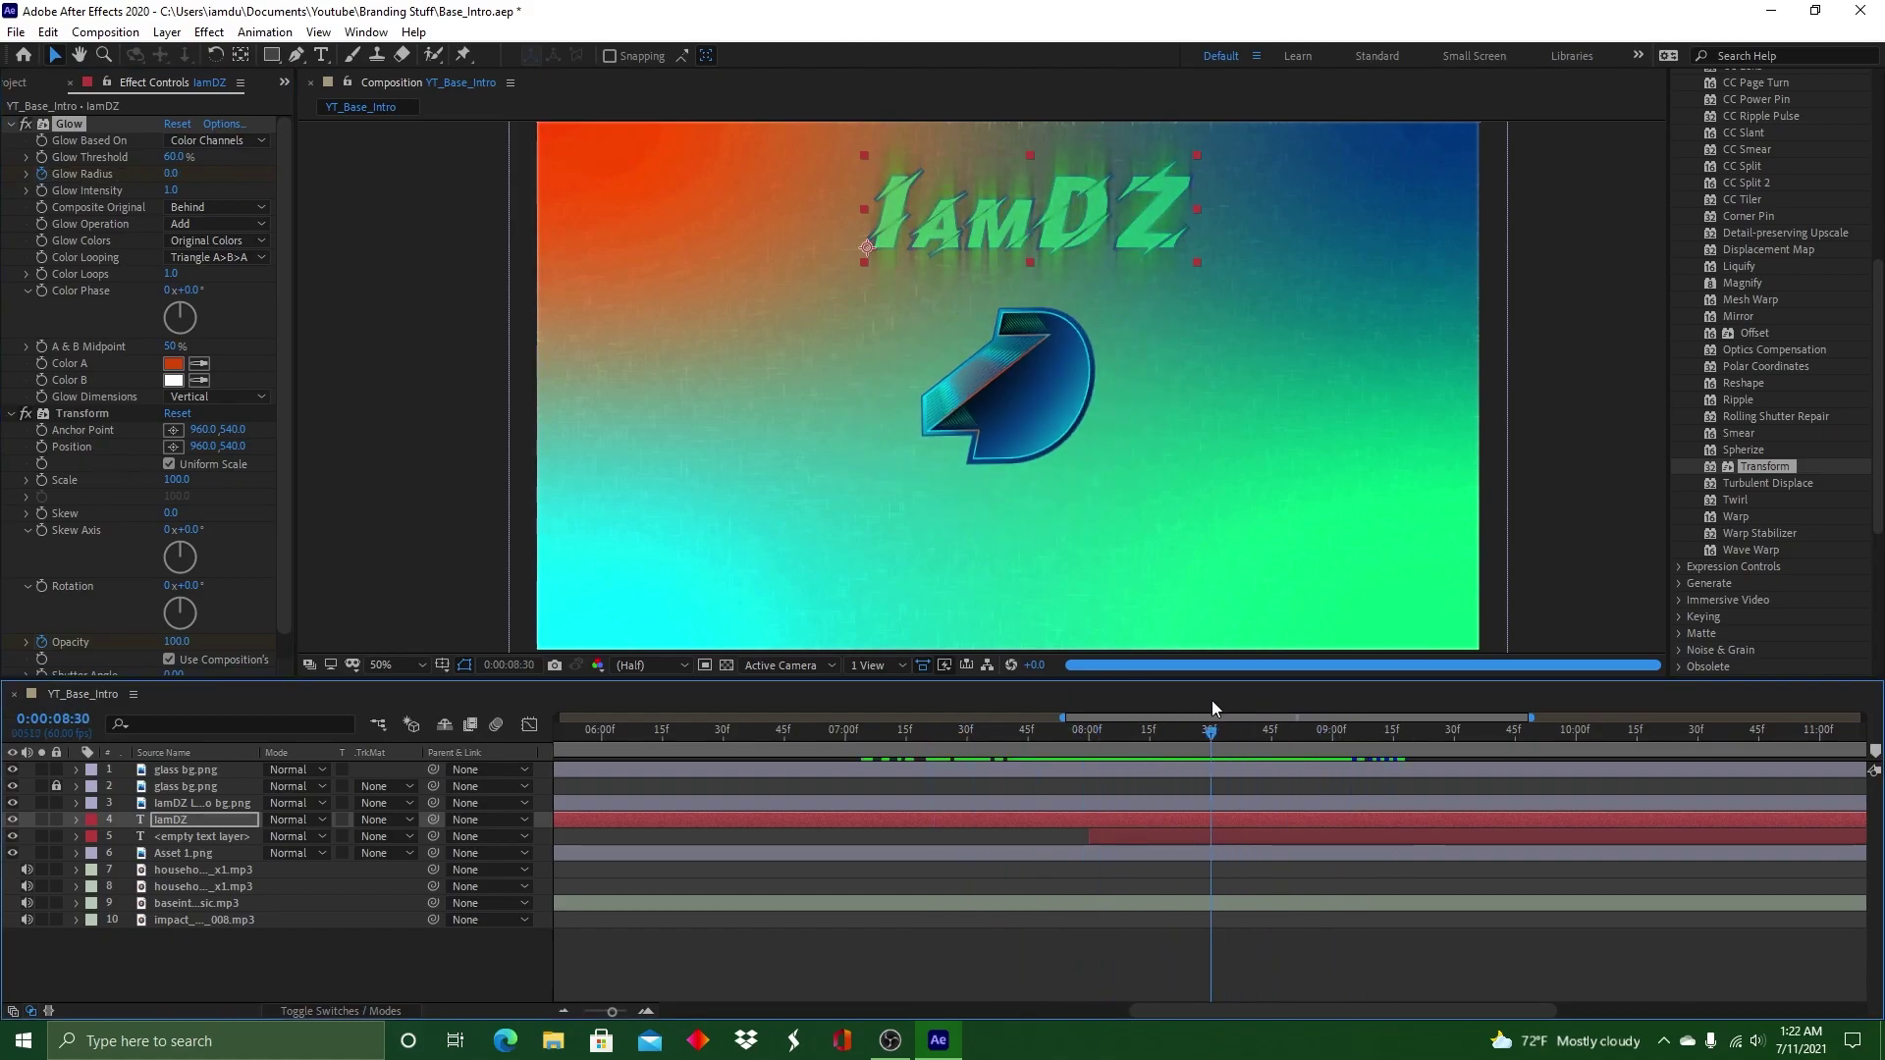
left_click_drag(197, 189, 669, 204)
left_click_drag(313, 185, 316, 185)
left_click_drag(1217, 734, 1013, 748)
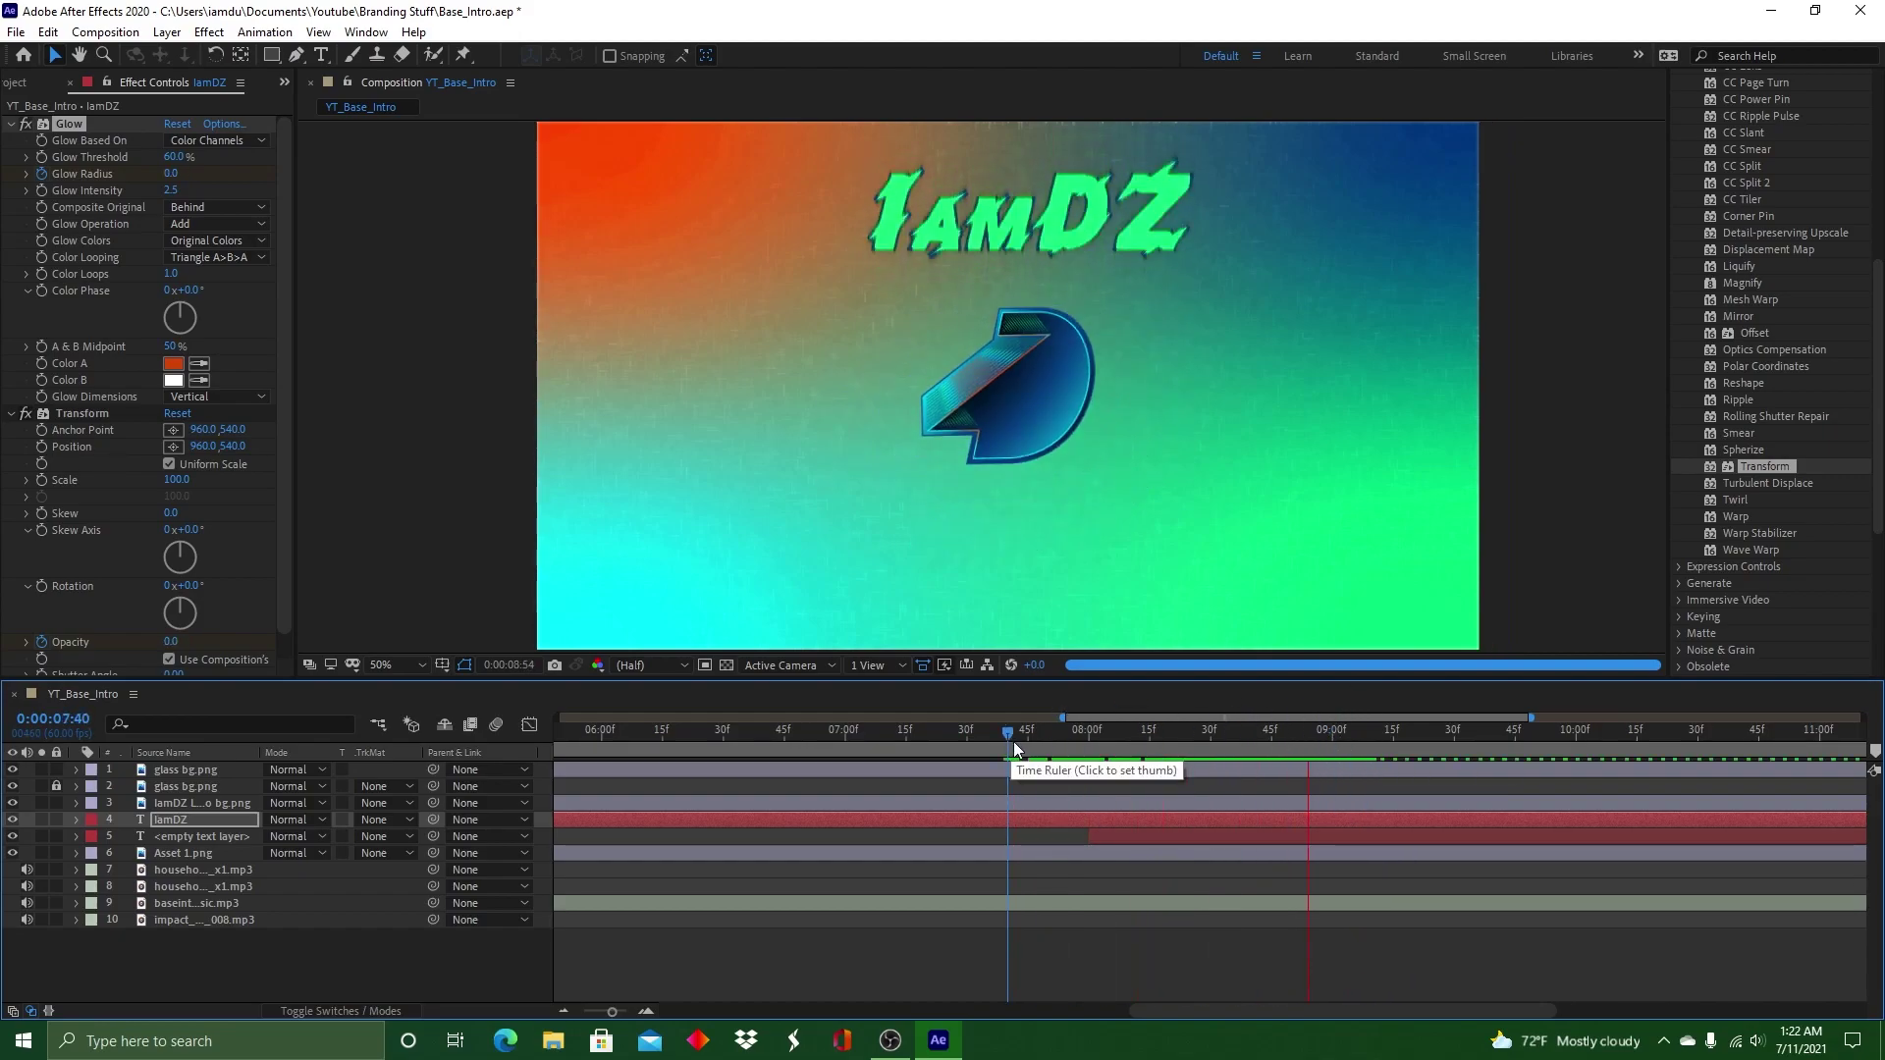
Return the playhead to eight seconds and save the project
left_click_drag(1518, 738, 1089, 751)
key("ctrl+s")
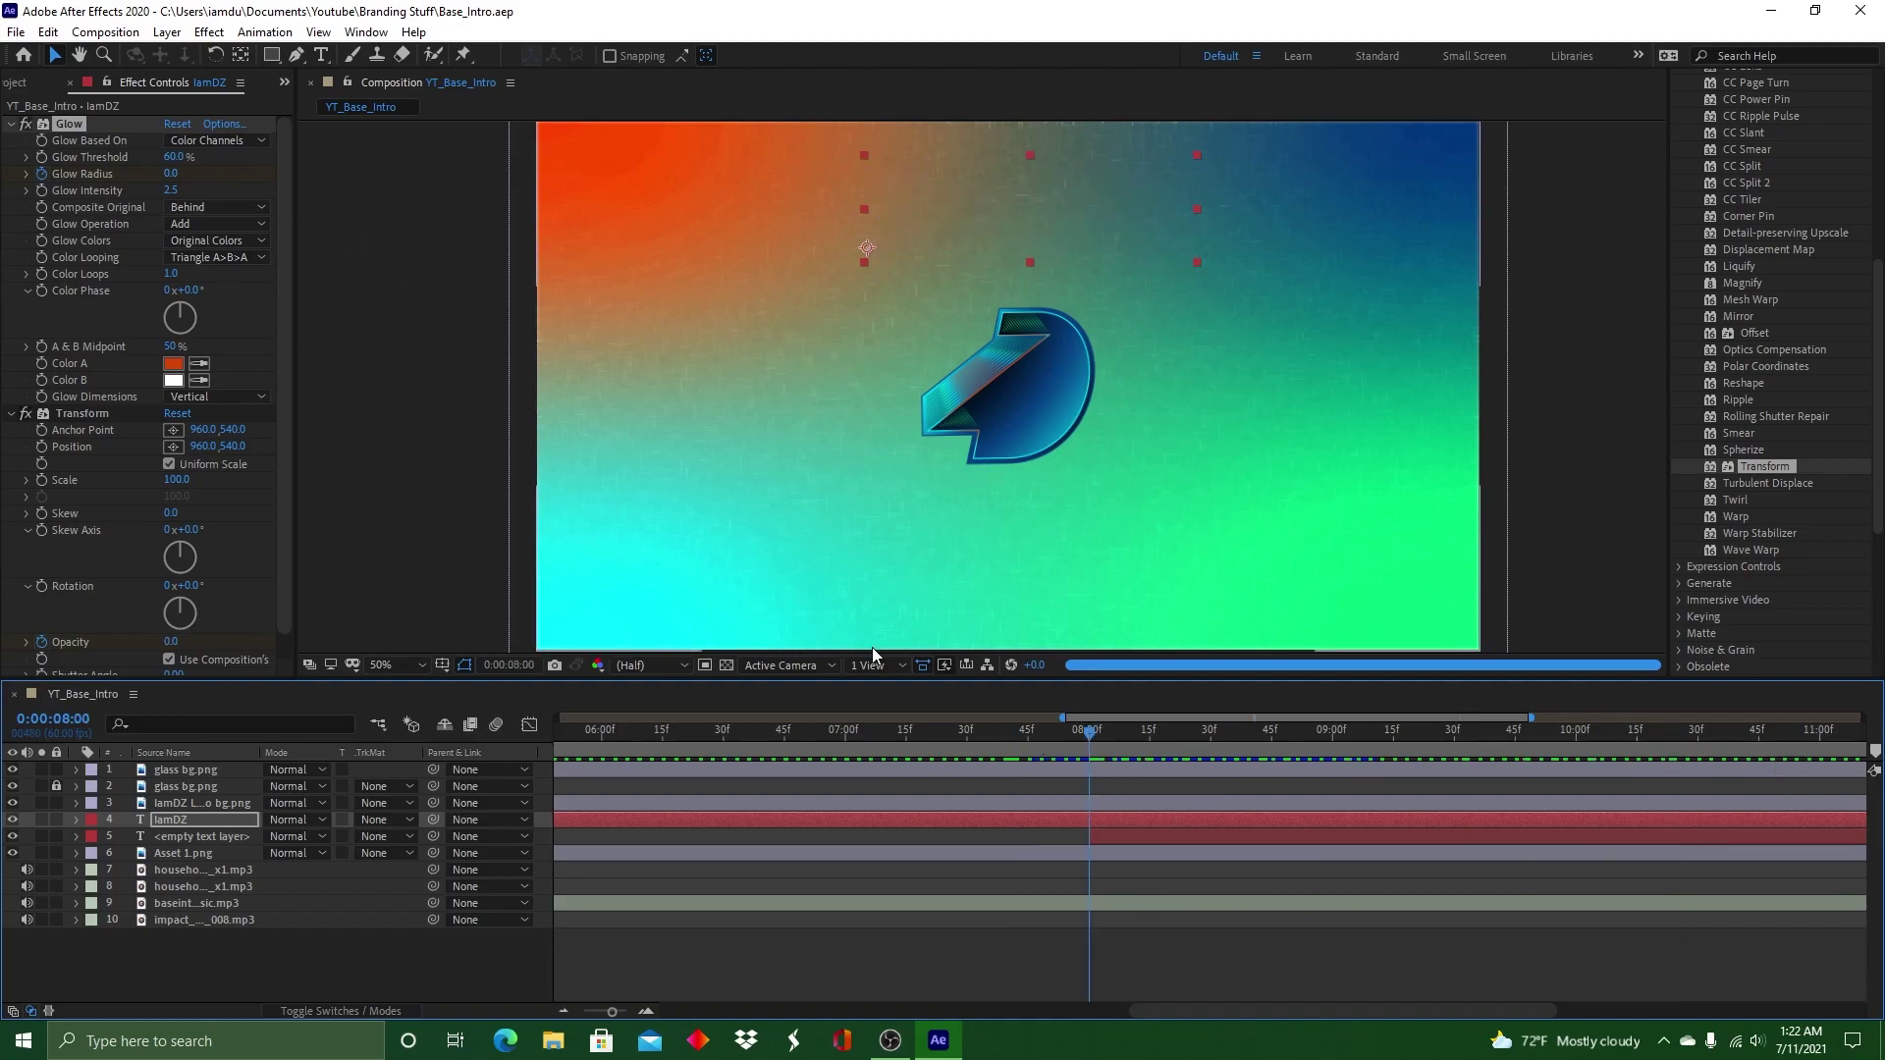
Try a Glow effect on the top glass bg.png layer at four seconds and delete it
left_click_drag(1154, 1009, 937, 1005)
left_click_drag(1276, 734, 769, 720)
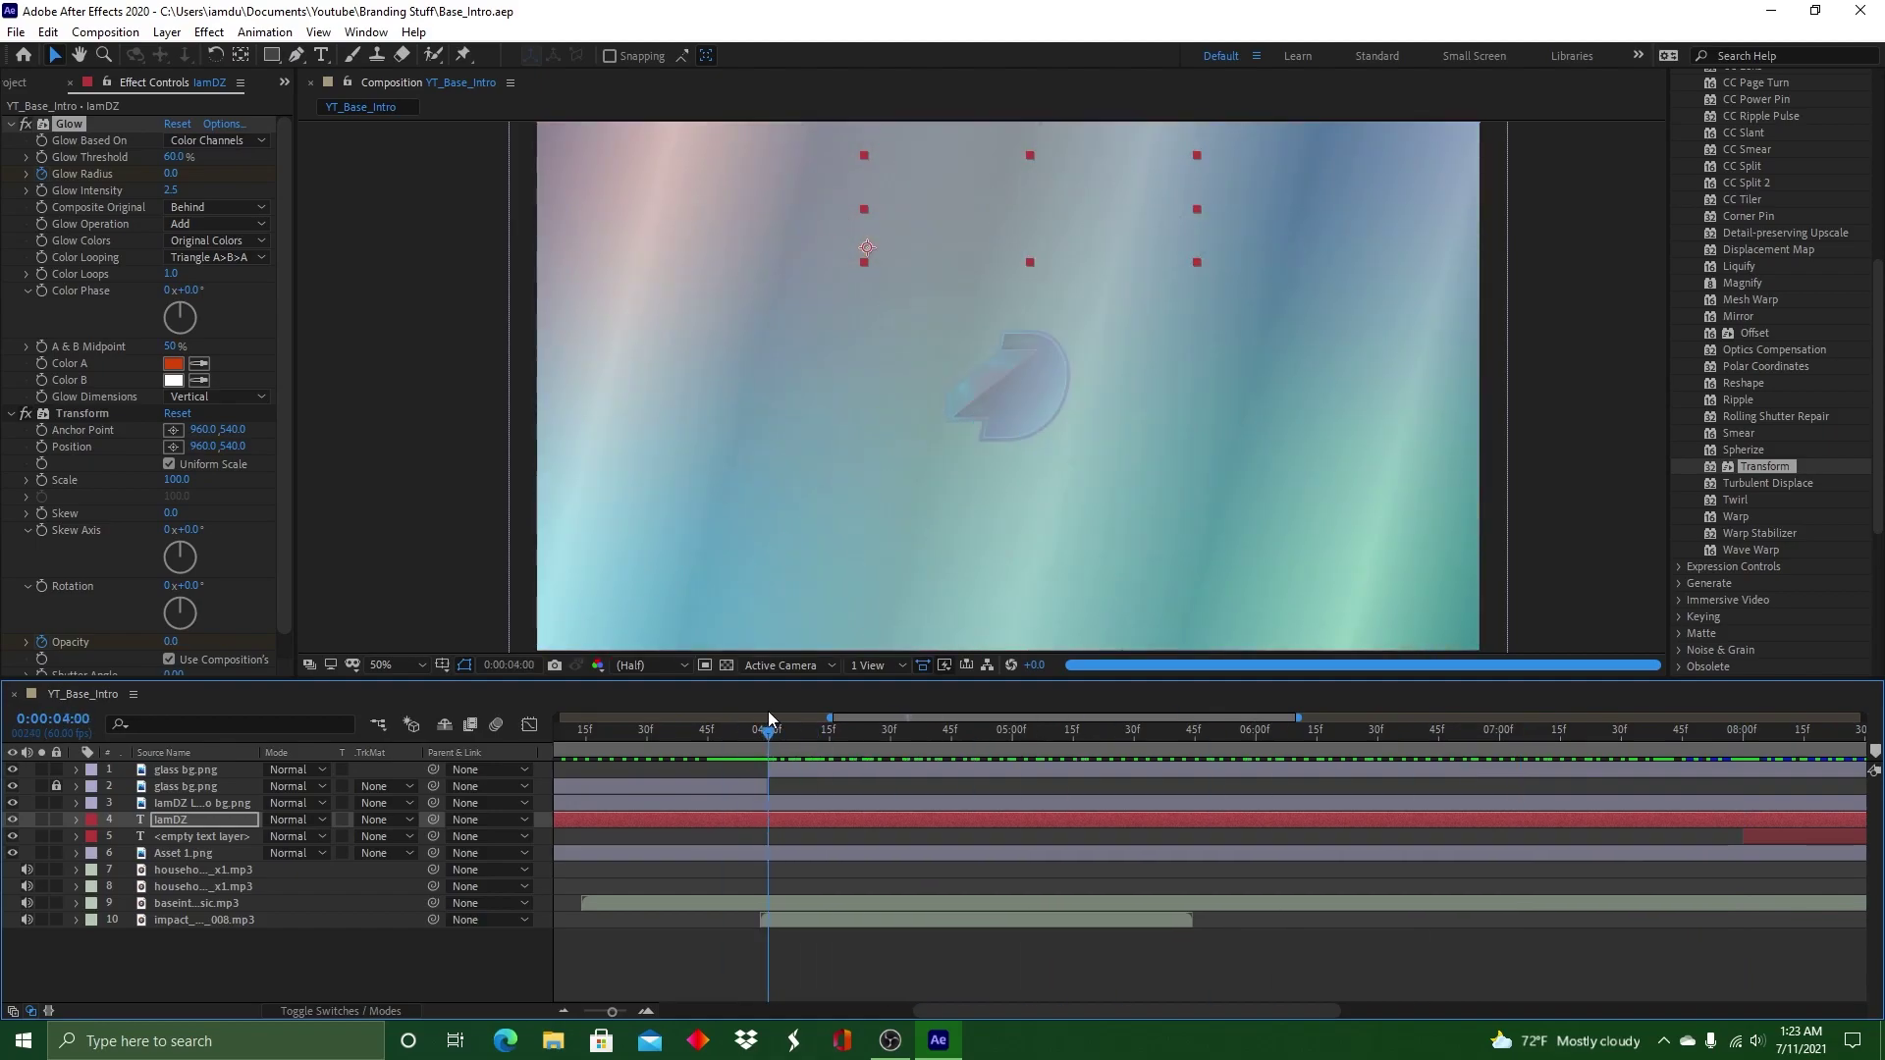
left_click(793, 776)
scroll(1767, 442, "down", 10)
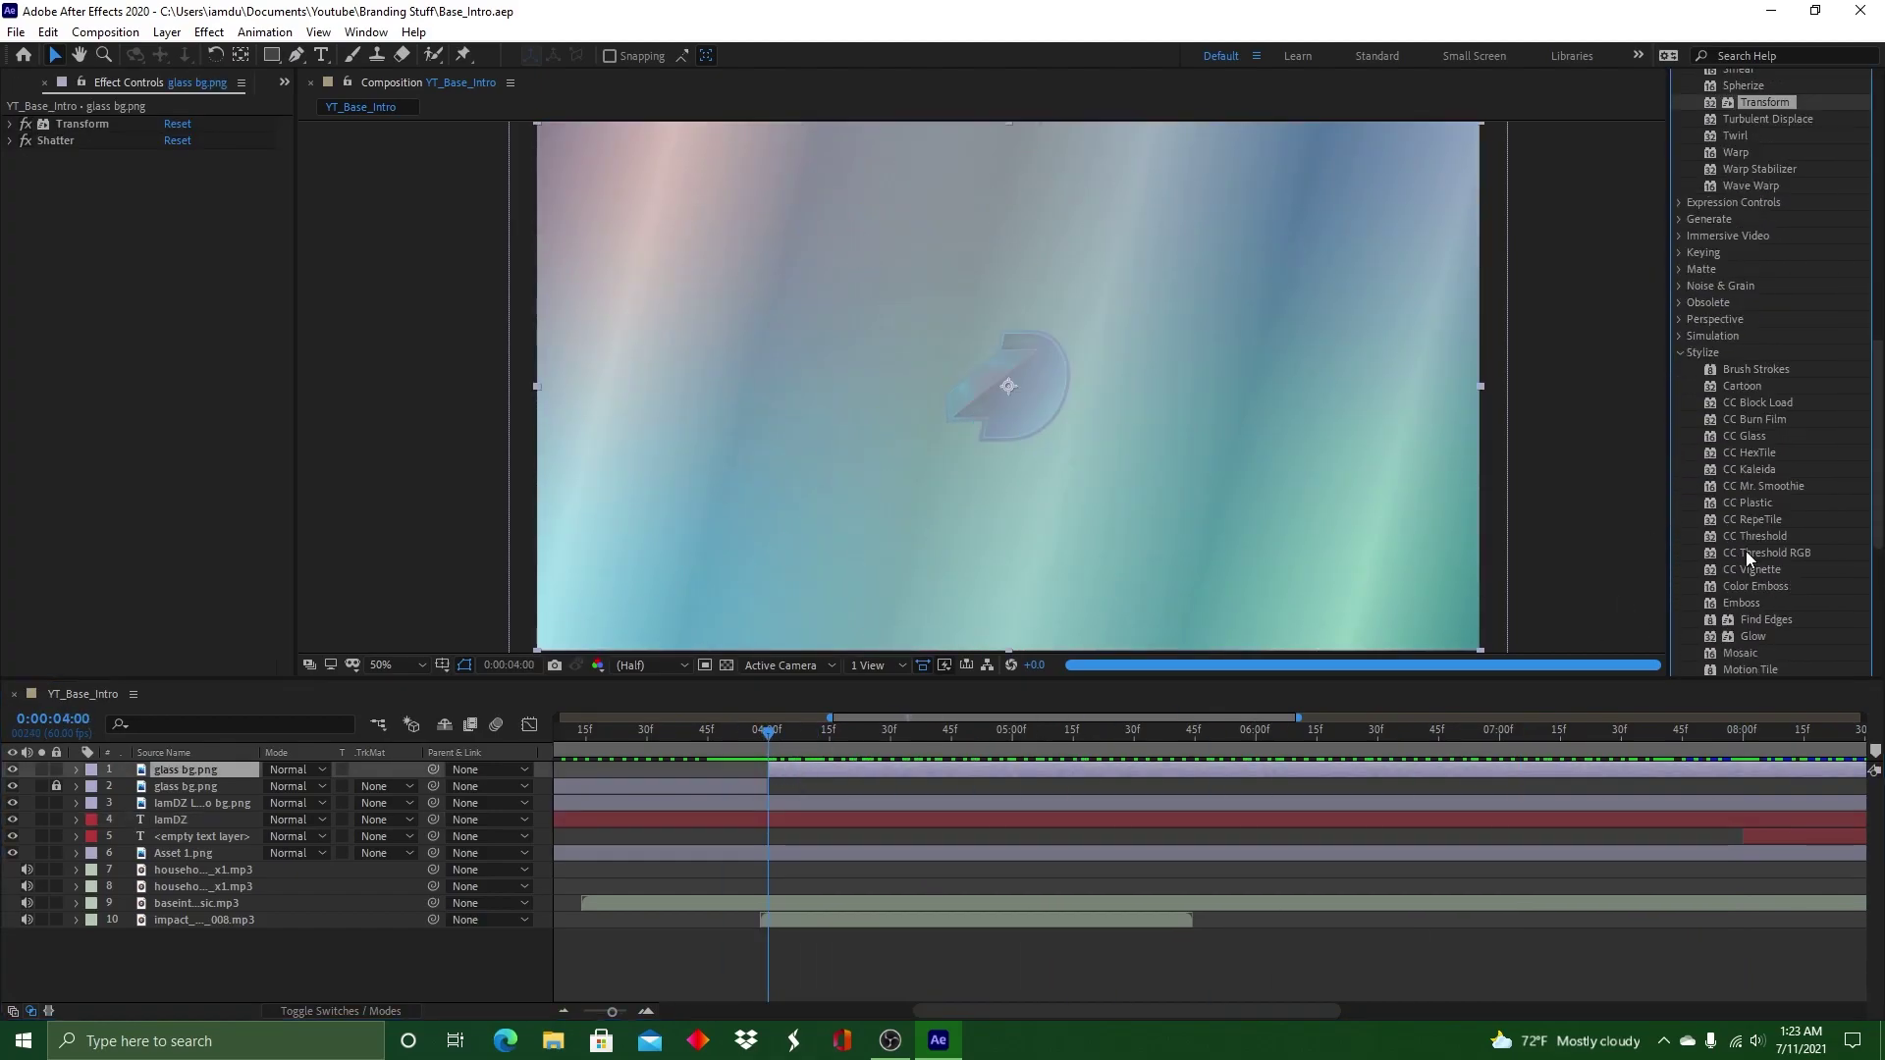
double_click(1810, 451)
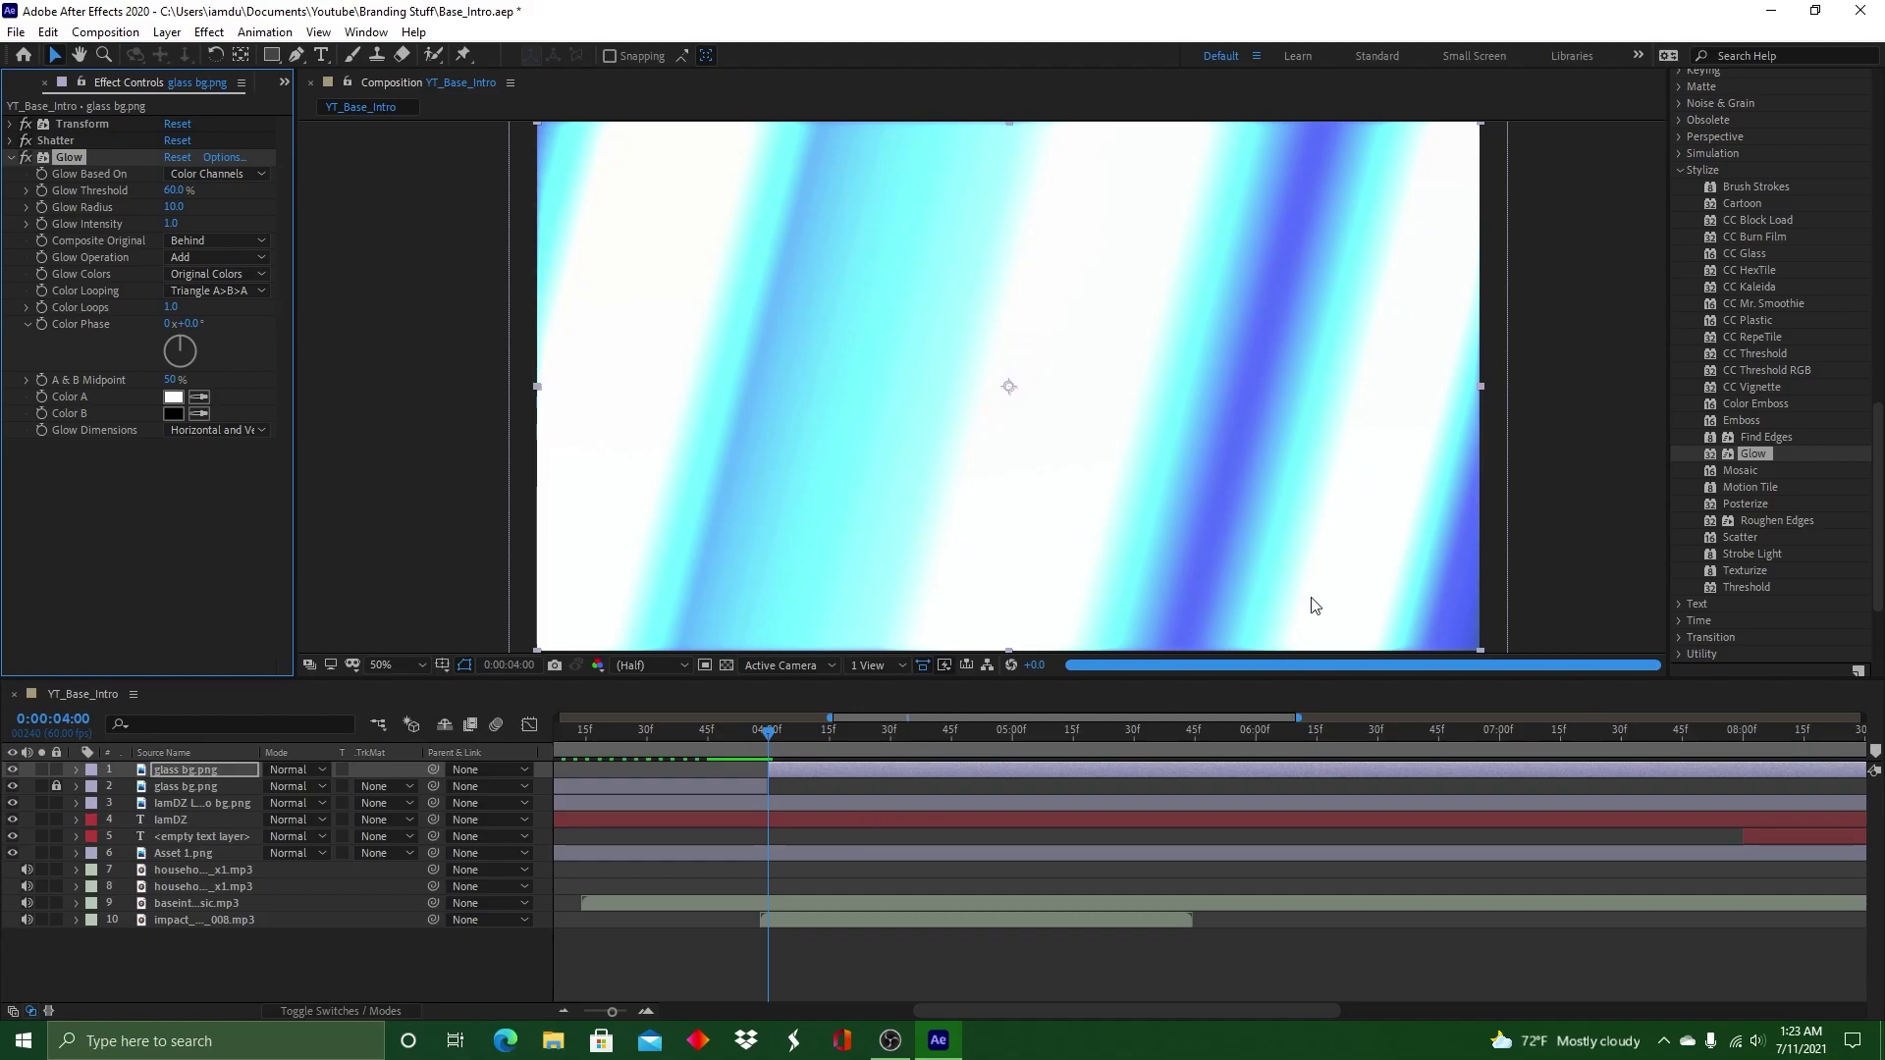
key("Delete")
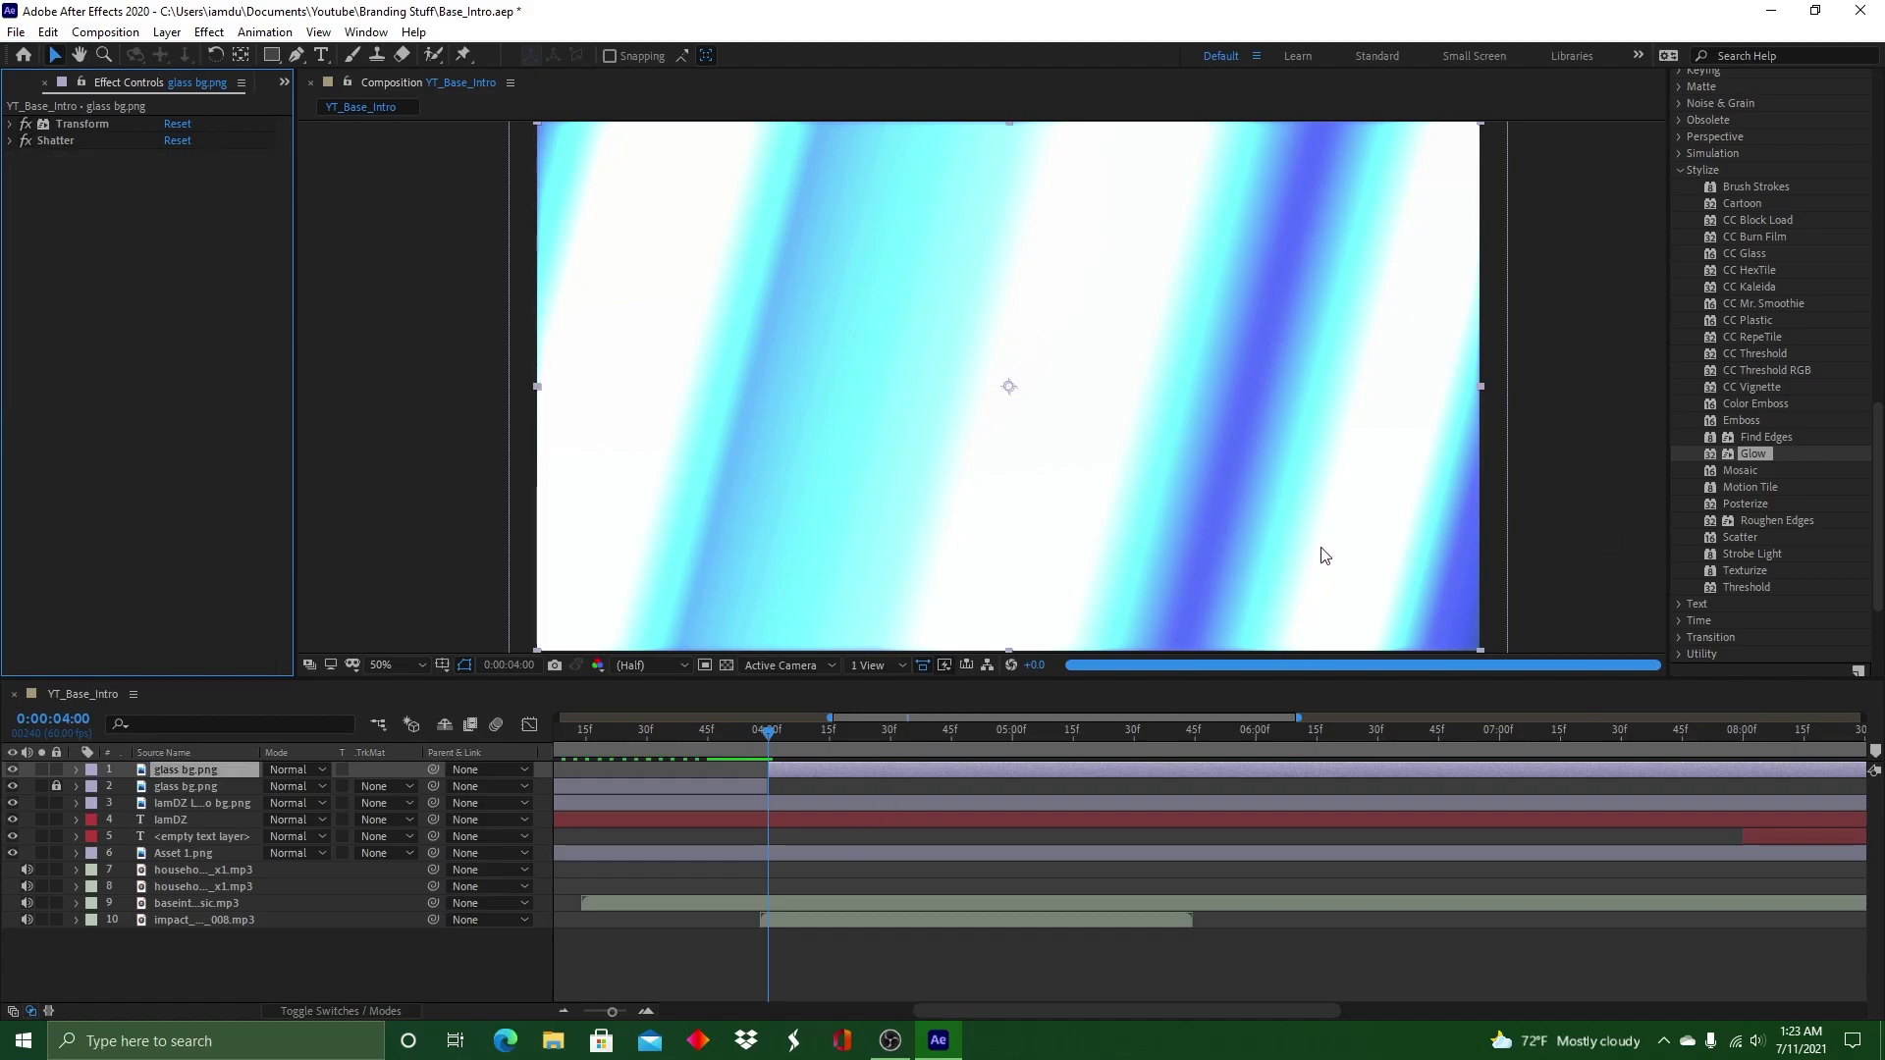
Apply the Glow effect to the IamDZ logo layer at four seconds and test its Glow Intensity
left_click(751, 803)
double_click(1827, 457)
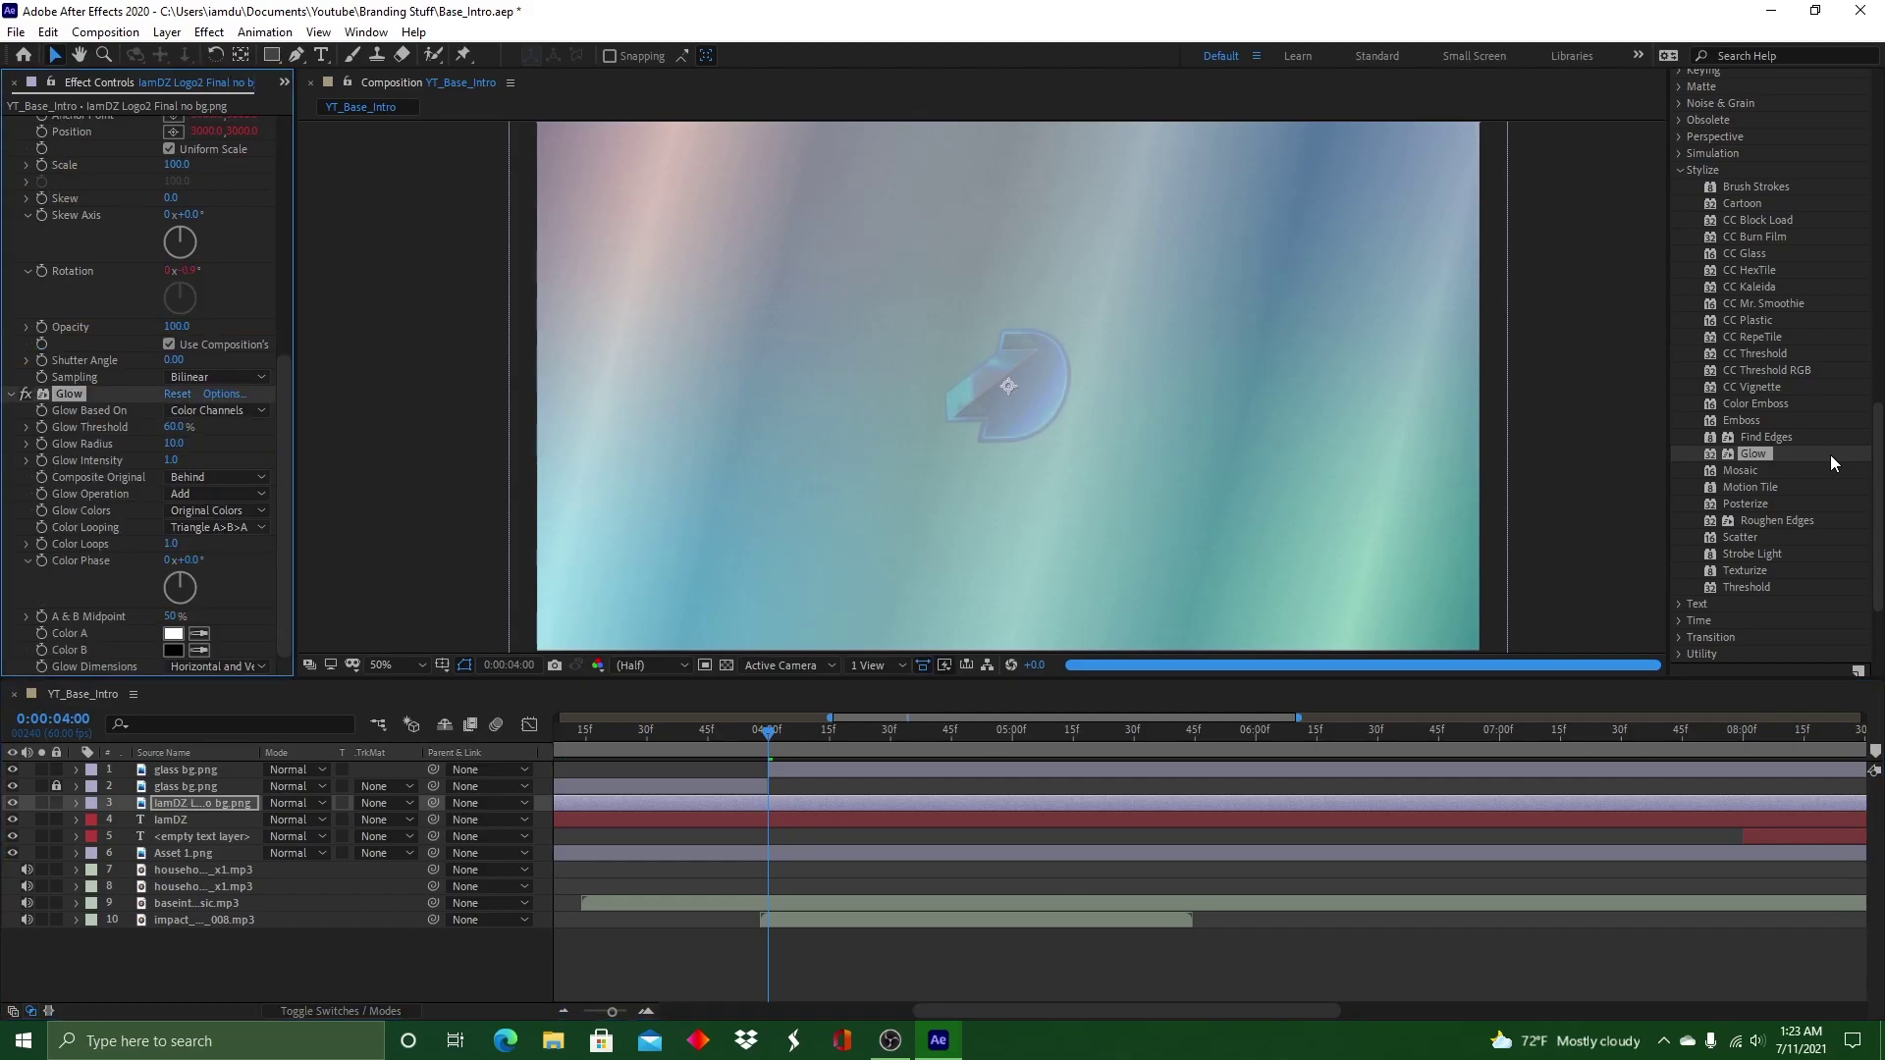
left_click_drag(1005, 1001, 981, 981)
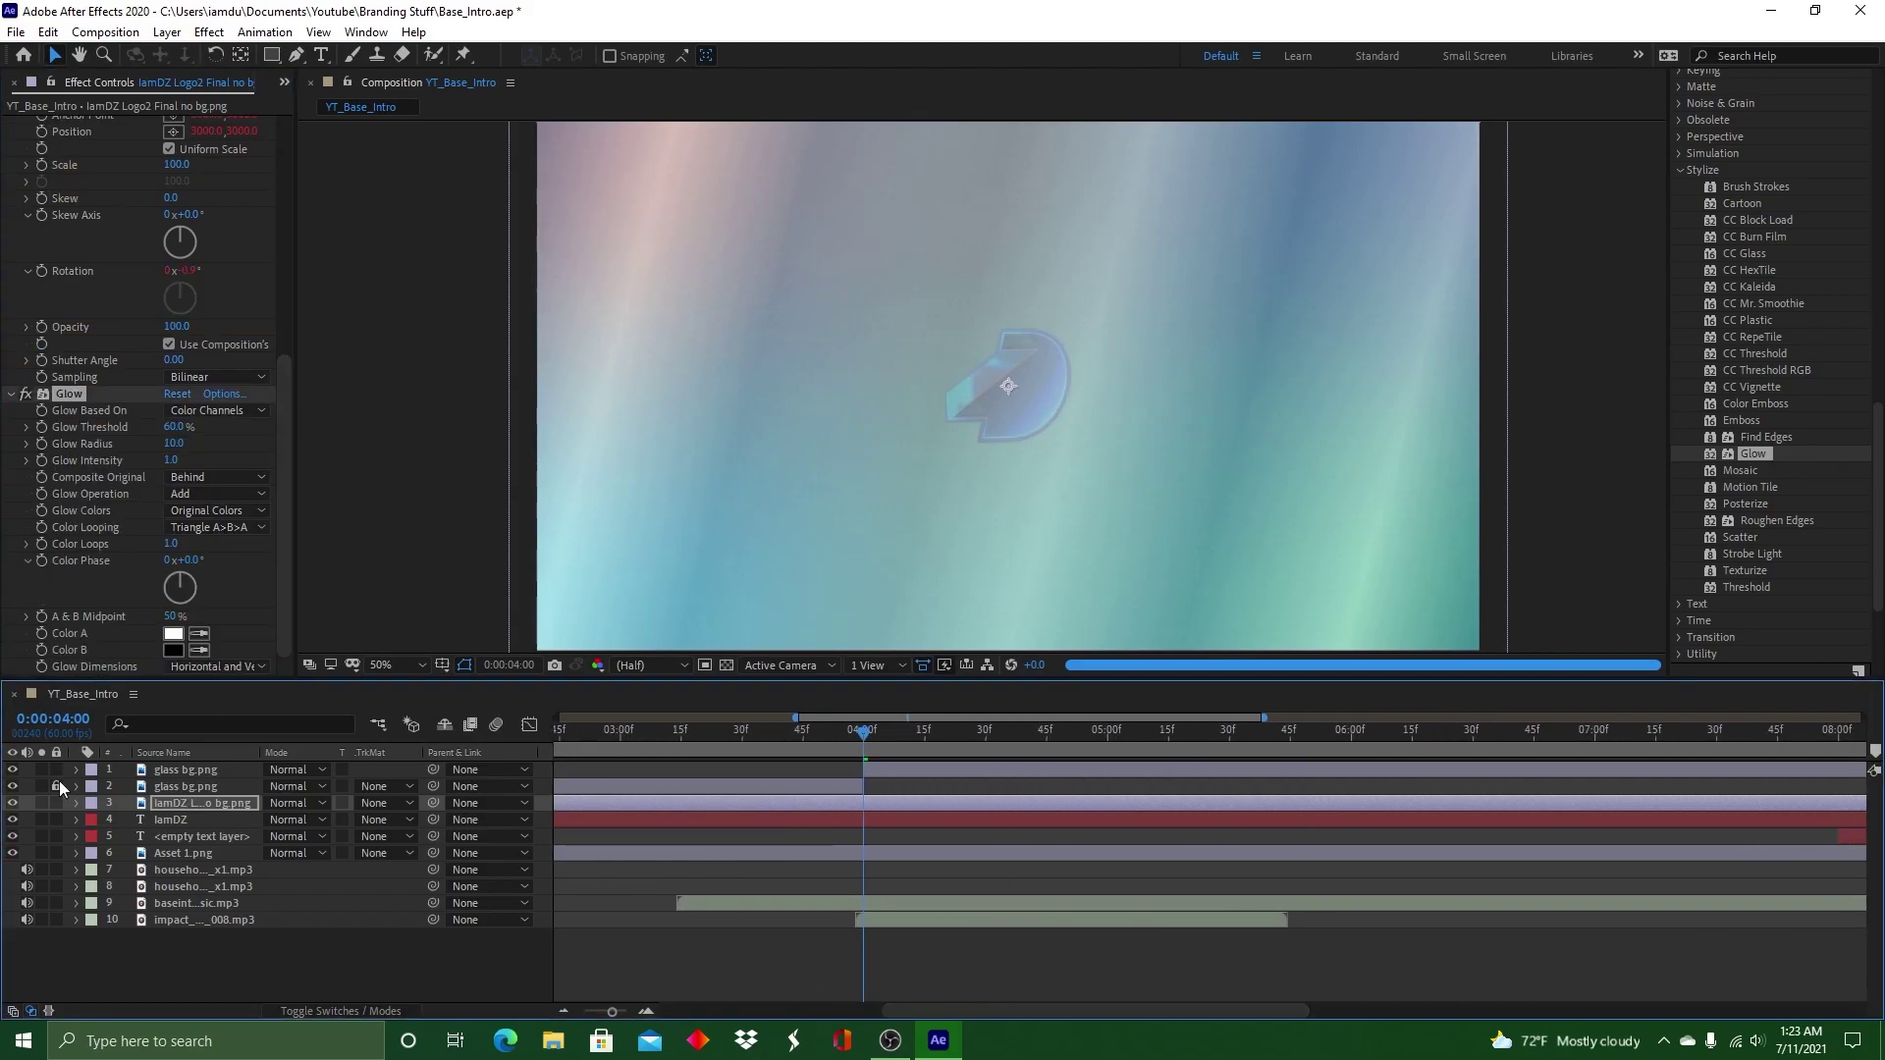
left_click_drag(176, 470, 479, 475)
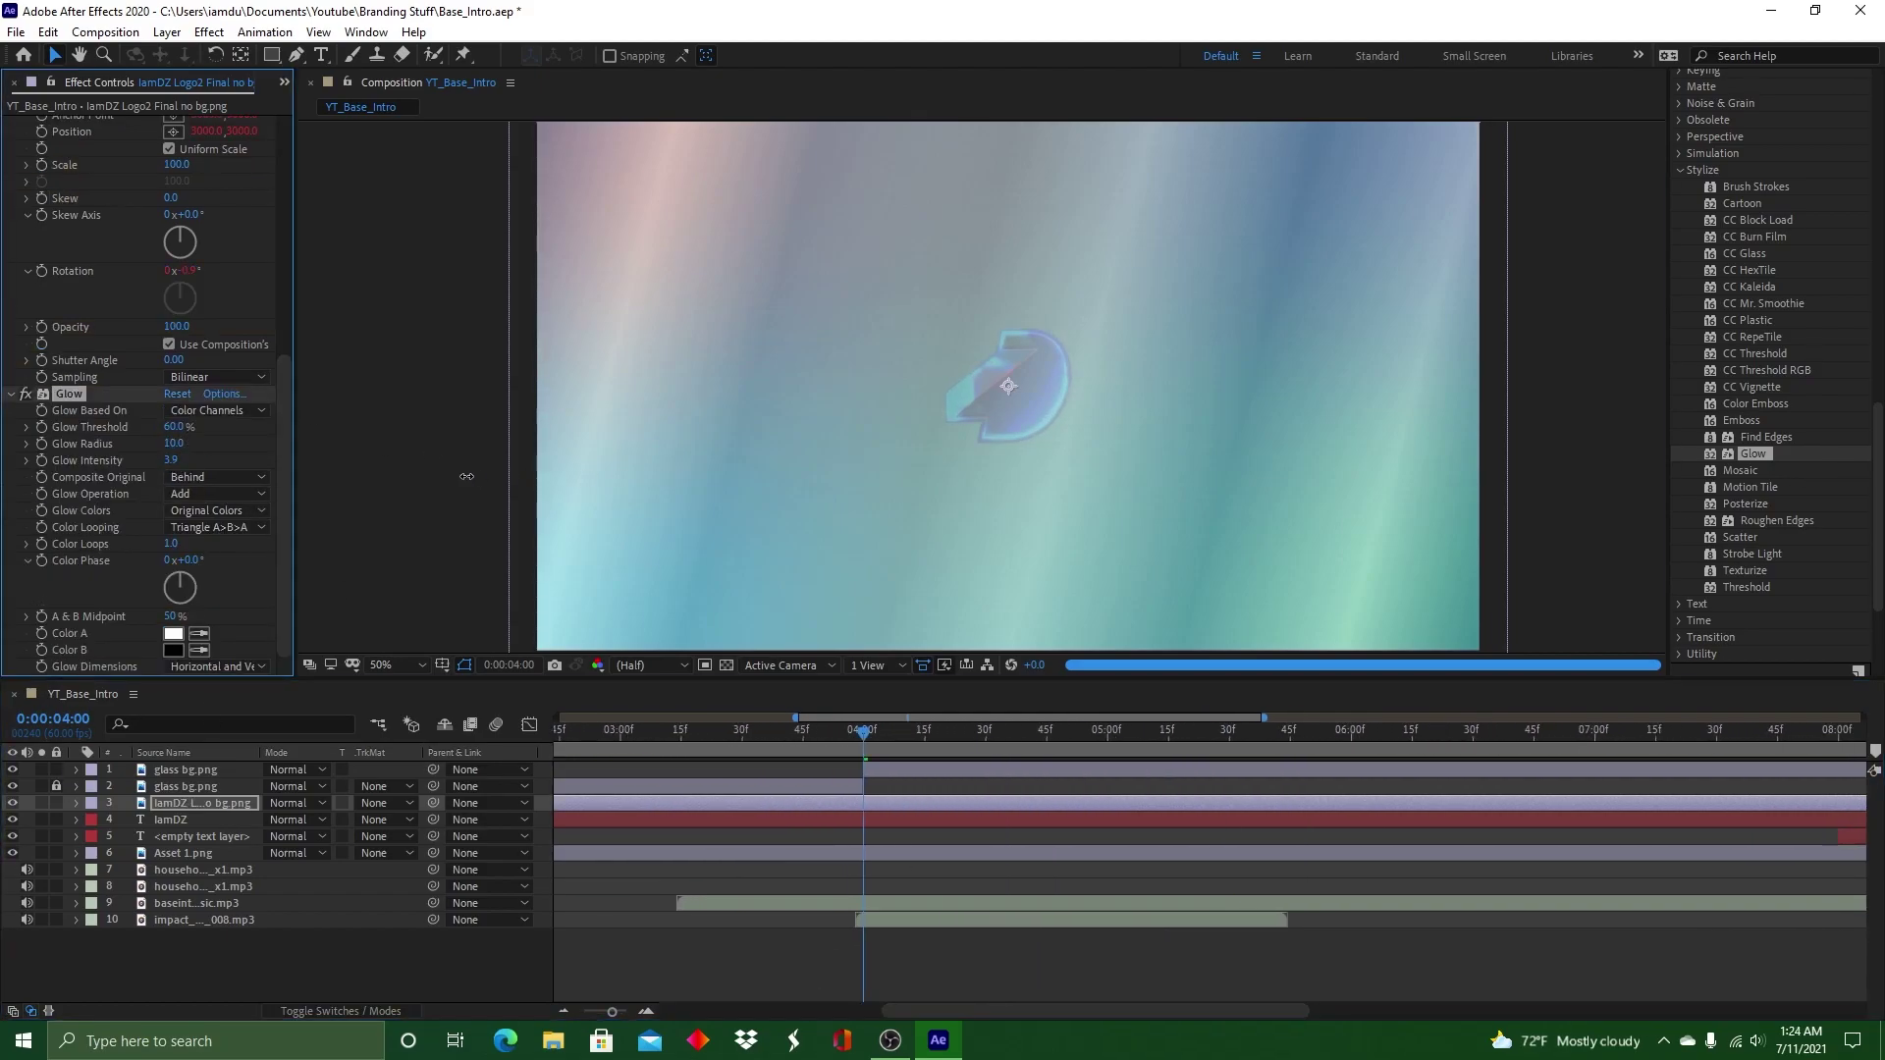
left_click_drag(317, 471, 1, 458)
Hide the top glass bg.png layer, then lower the logo's Glow Intensity and start Glow Radius and Glow Intensity keyframes at four seconds
left_click(13, 770)
left_click_drag(172, 461, 69, 460)
left_click(41, 444)
left_click(41, 460)
Keyframe the logo's Glow Radius at 100 and Glow Intensity at 2.5 at 0:00:04:15
left_click_drag(832, 734, 925, 733)
left_click(26, 443)
left_click(27, 487)
left_click_drag(56, 515, 180, 514)
left_click_drag(55, 471, 268, 472)
Try other option choices for the logo's Glow effect
left_click(261, 529)
left_click(258, 549)
left_click(261, 527)
left_click(258, 571)
left_click(257, 547)
left_click(277, 43)
left_click(257, 547)
left_click(277, 65)
Set the logo's Glow Threshold to 45.1% at 0:00:04:15 and preview the glow
scroll(250, 480, "down", 2)
left_click_drag(923, 729, 1379, 730)
left_click(280, 461)
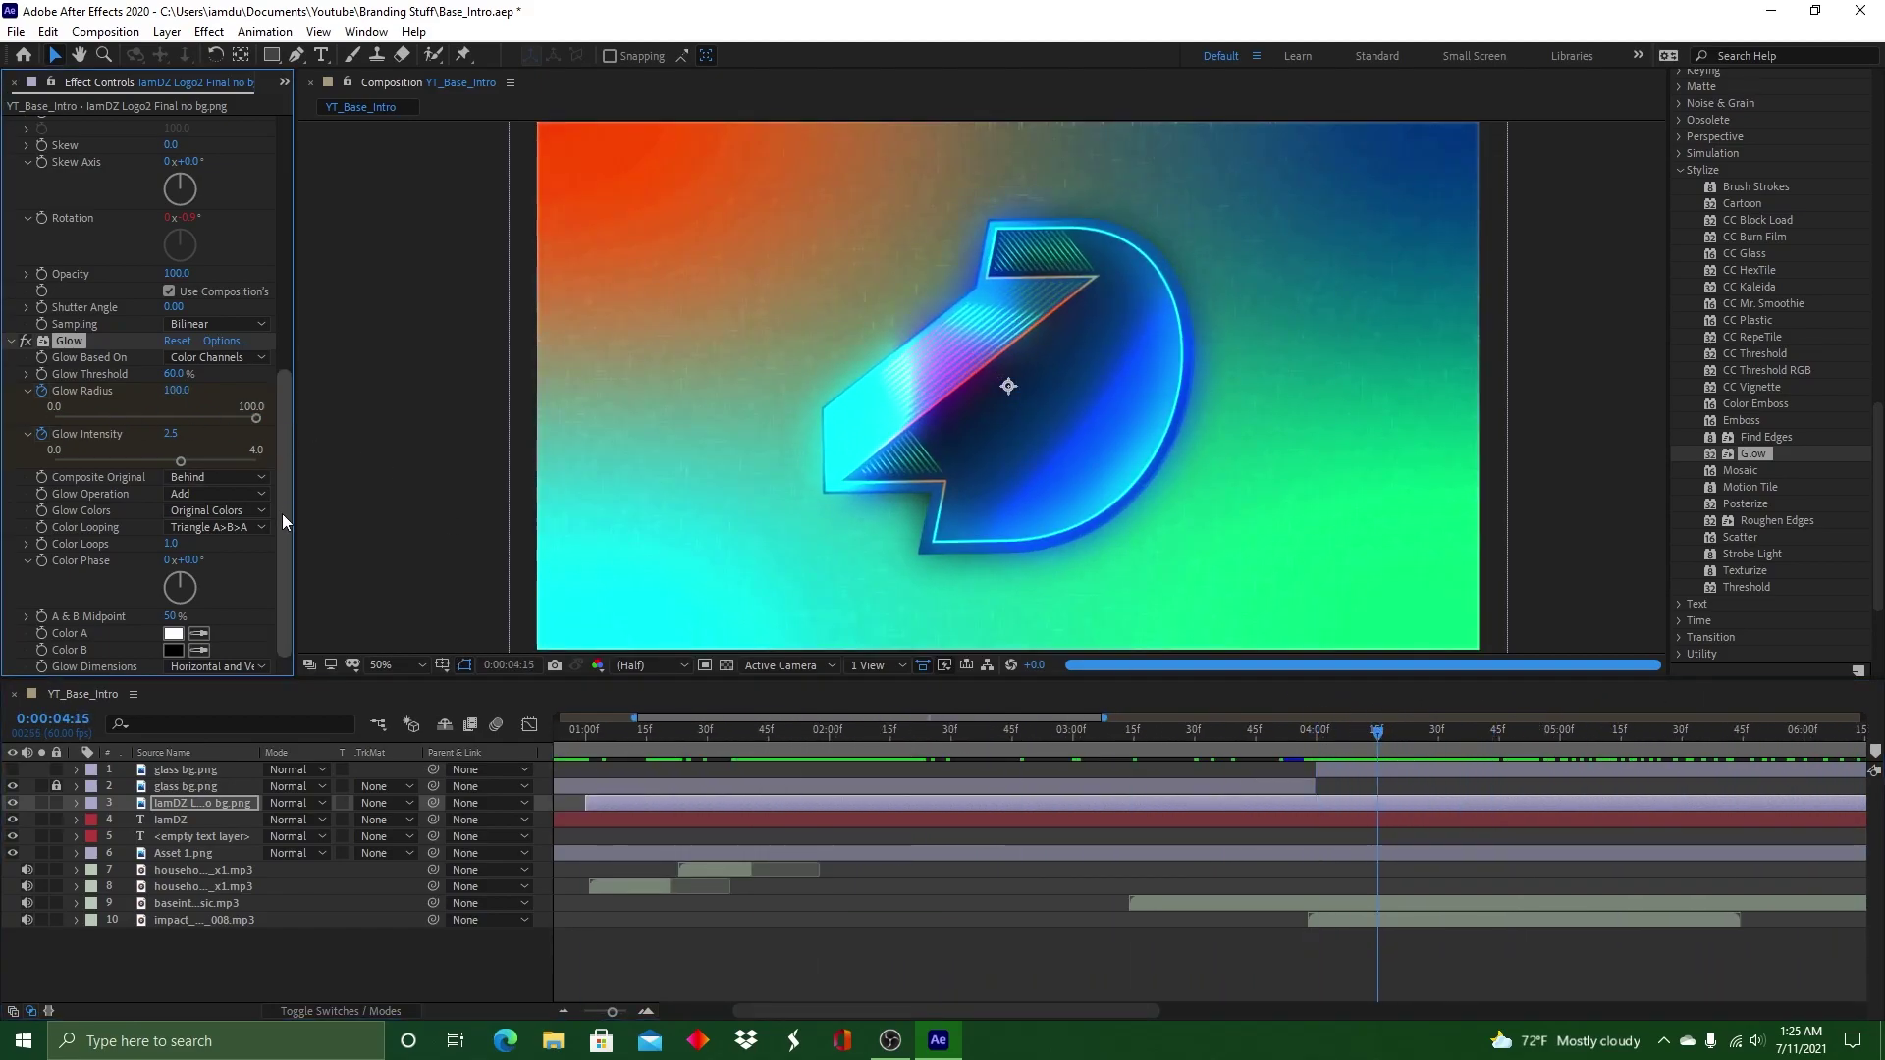
mouse_move(174, 374)
left_mouse_down()
mouse_move(77, 376)
mouse_move(137, 375)
left_mouse_up()
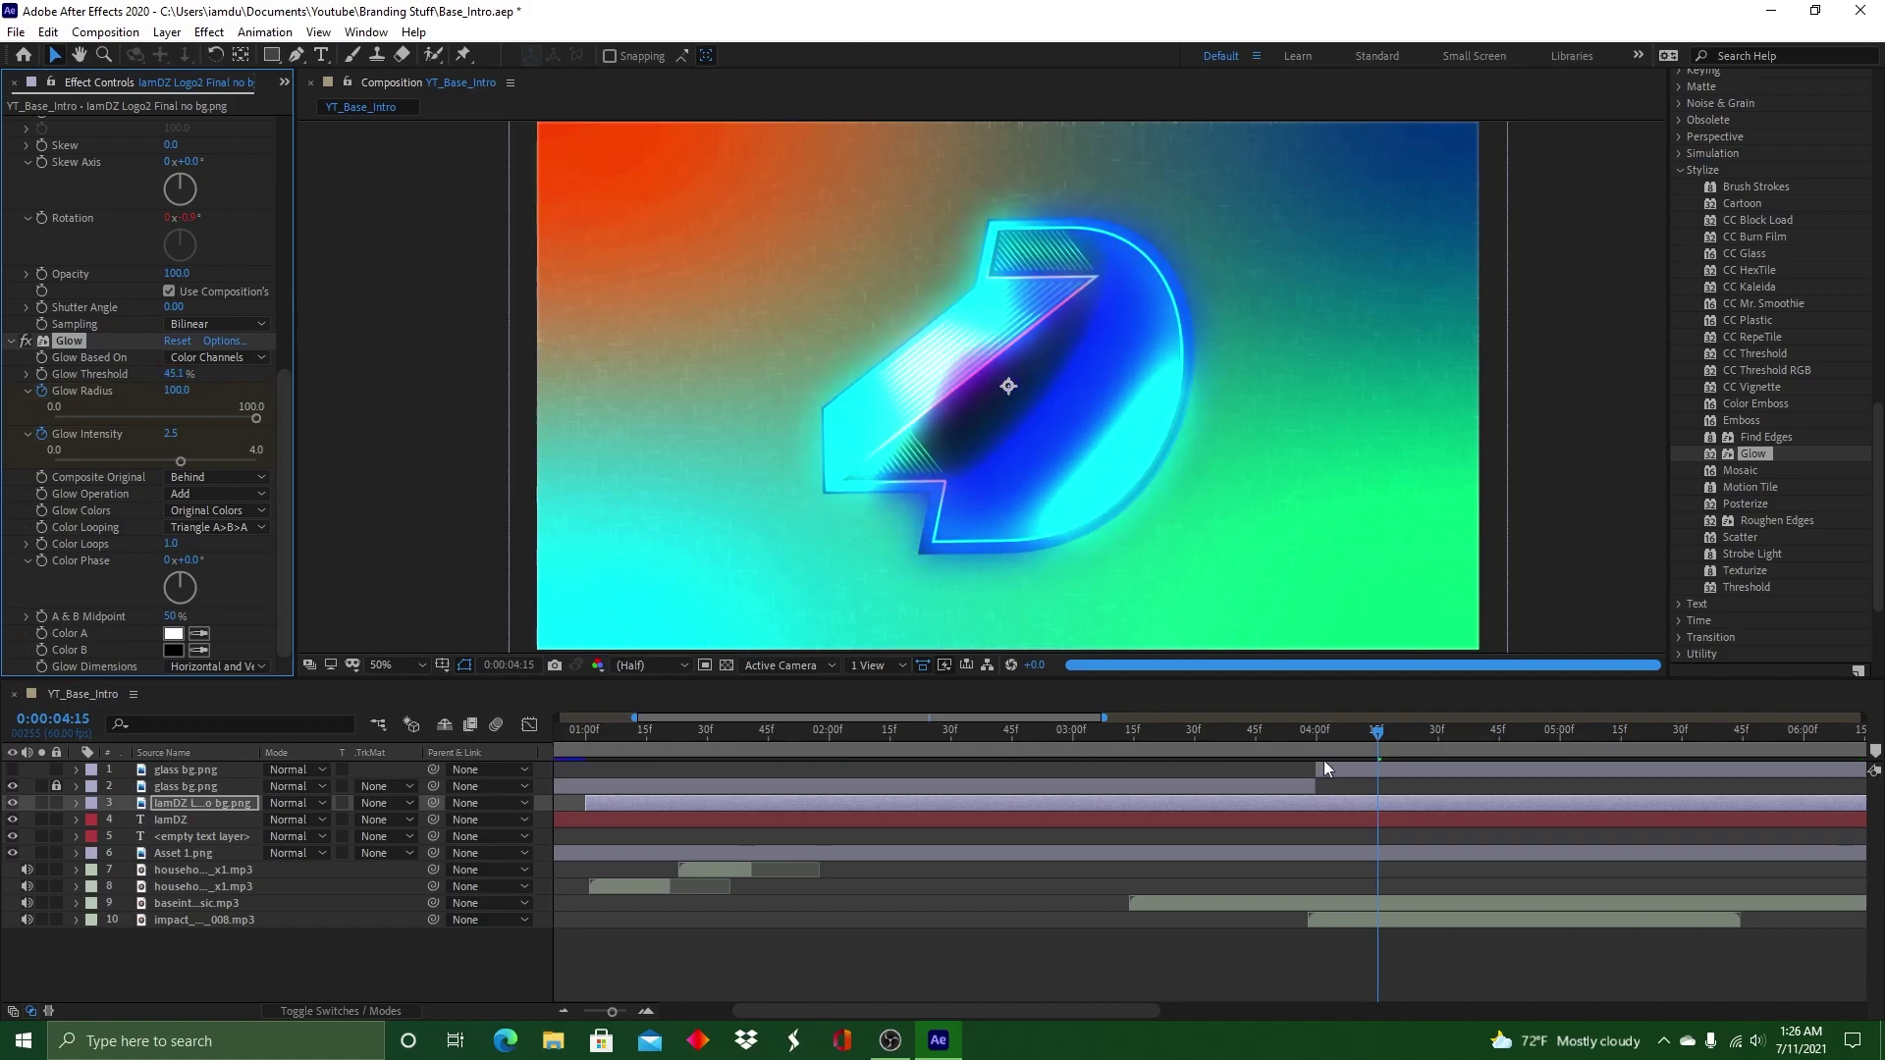
key("space")
key("space")
Set the logo's Glow Dimensions to Vertical
mouse_move(172, 374)
left_mouse_down()
mouse_move(284, 374)
mouse_move(172, 374)
left_mouse_up()
mouse_move(186, 577)
left_mouse_down()
mouse_move(224, 600)
mouse_move(180, 572)
left_mouse_up()
left_click(216, 667)
left_click(206, 700)
Continue the logo's glow pulses with further keyframes, dropping Glow Radius and Glow Intensity to 0 and raising the intensity again
left_click_drag(1377, 731, 1139, 739)
left_click_drag(258, 422, 53, 420)
left_click_drag(181, 462, 53, 463)
left_click_drag(1263, 736, 1138, 735)
left_click_drag(78, 461, 157, 472)
Move the playhead to eight seconds and save the project
left_click_drag(1139, 732, 842, 715)
left_click(16, 32)
left_click(129, 263)
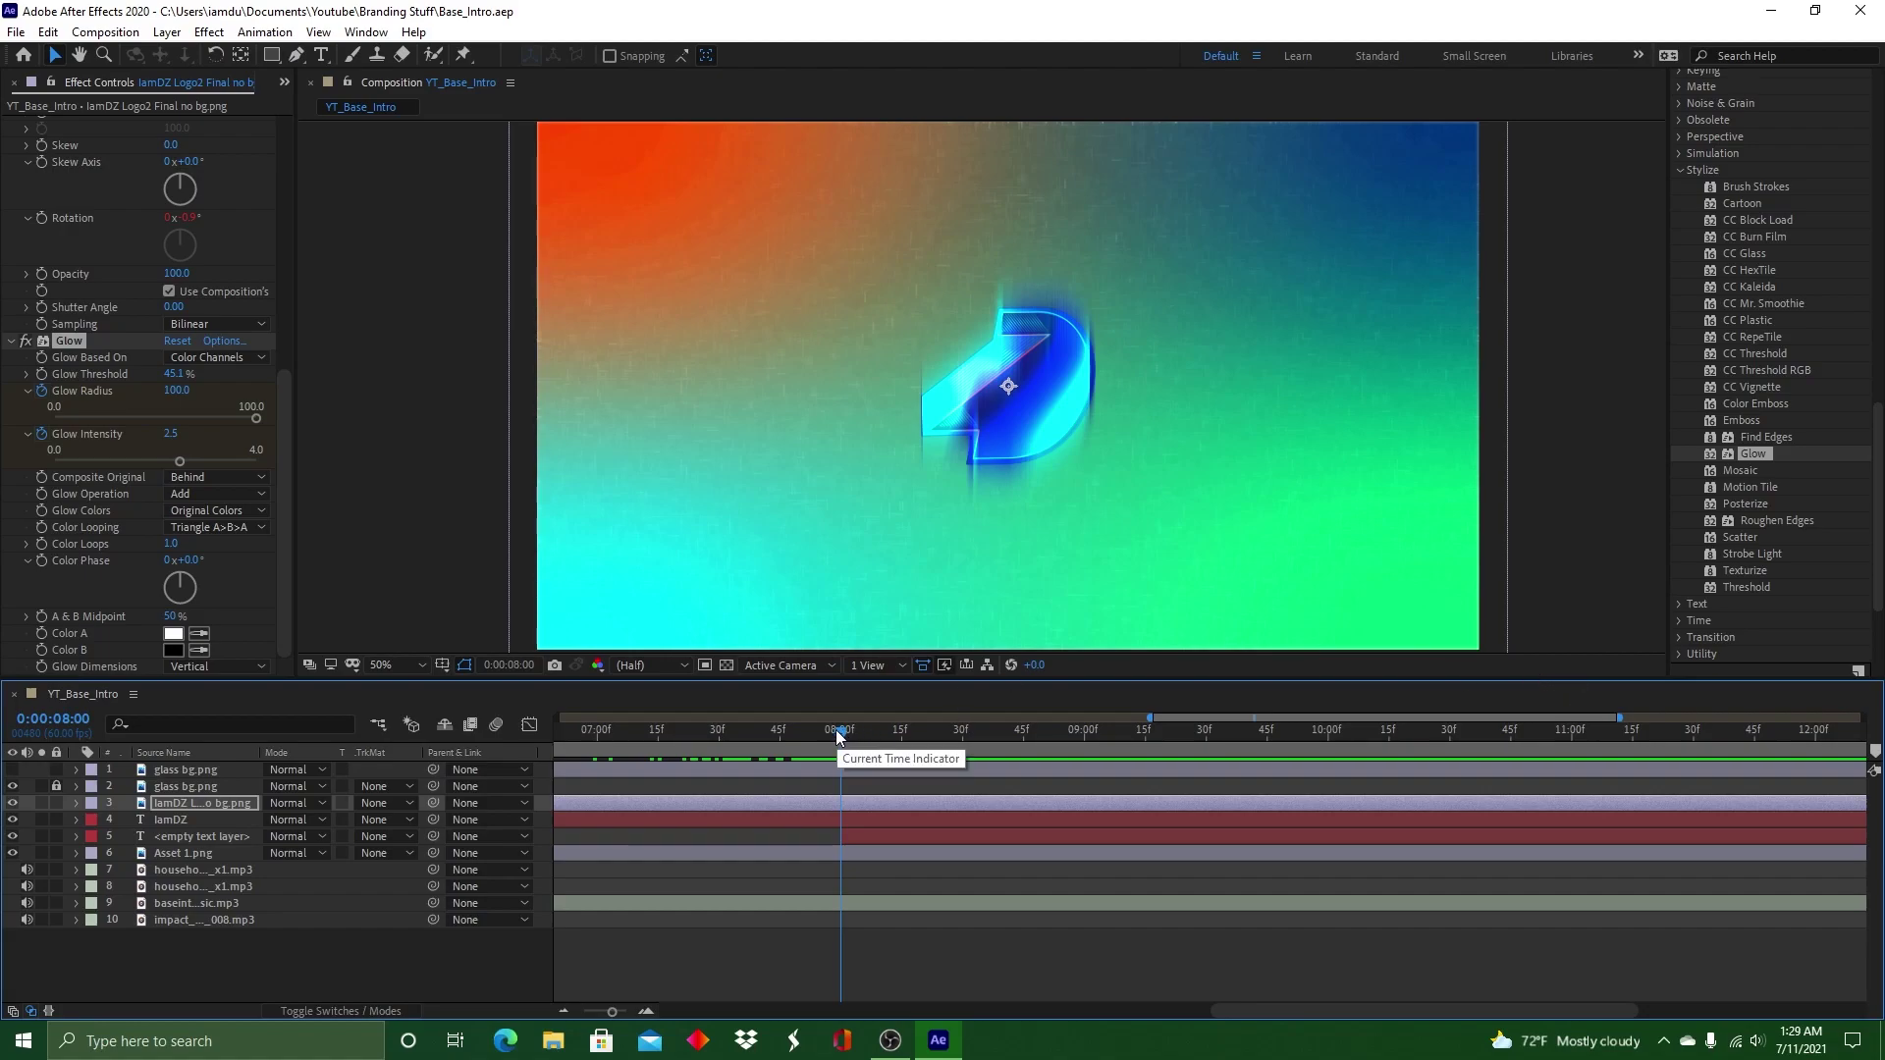
Try a new text layer above Asset 1.png that starts at eight seconds, and delete it
right_click(860, 955)
left_click(1191, 761)
left_click_drag(196, 803, 192, 856)
key("alt+bracketleft")
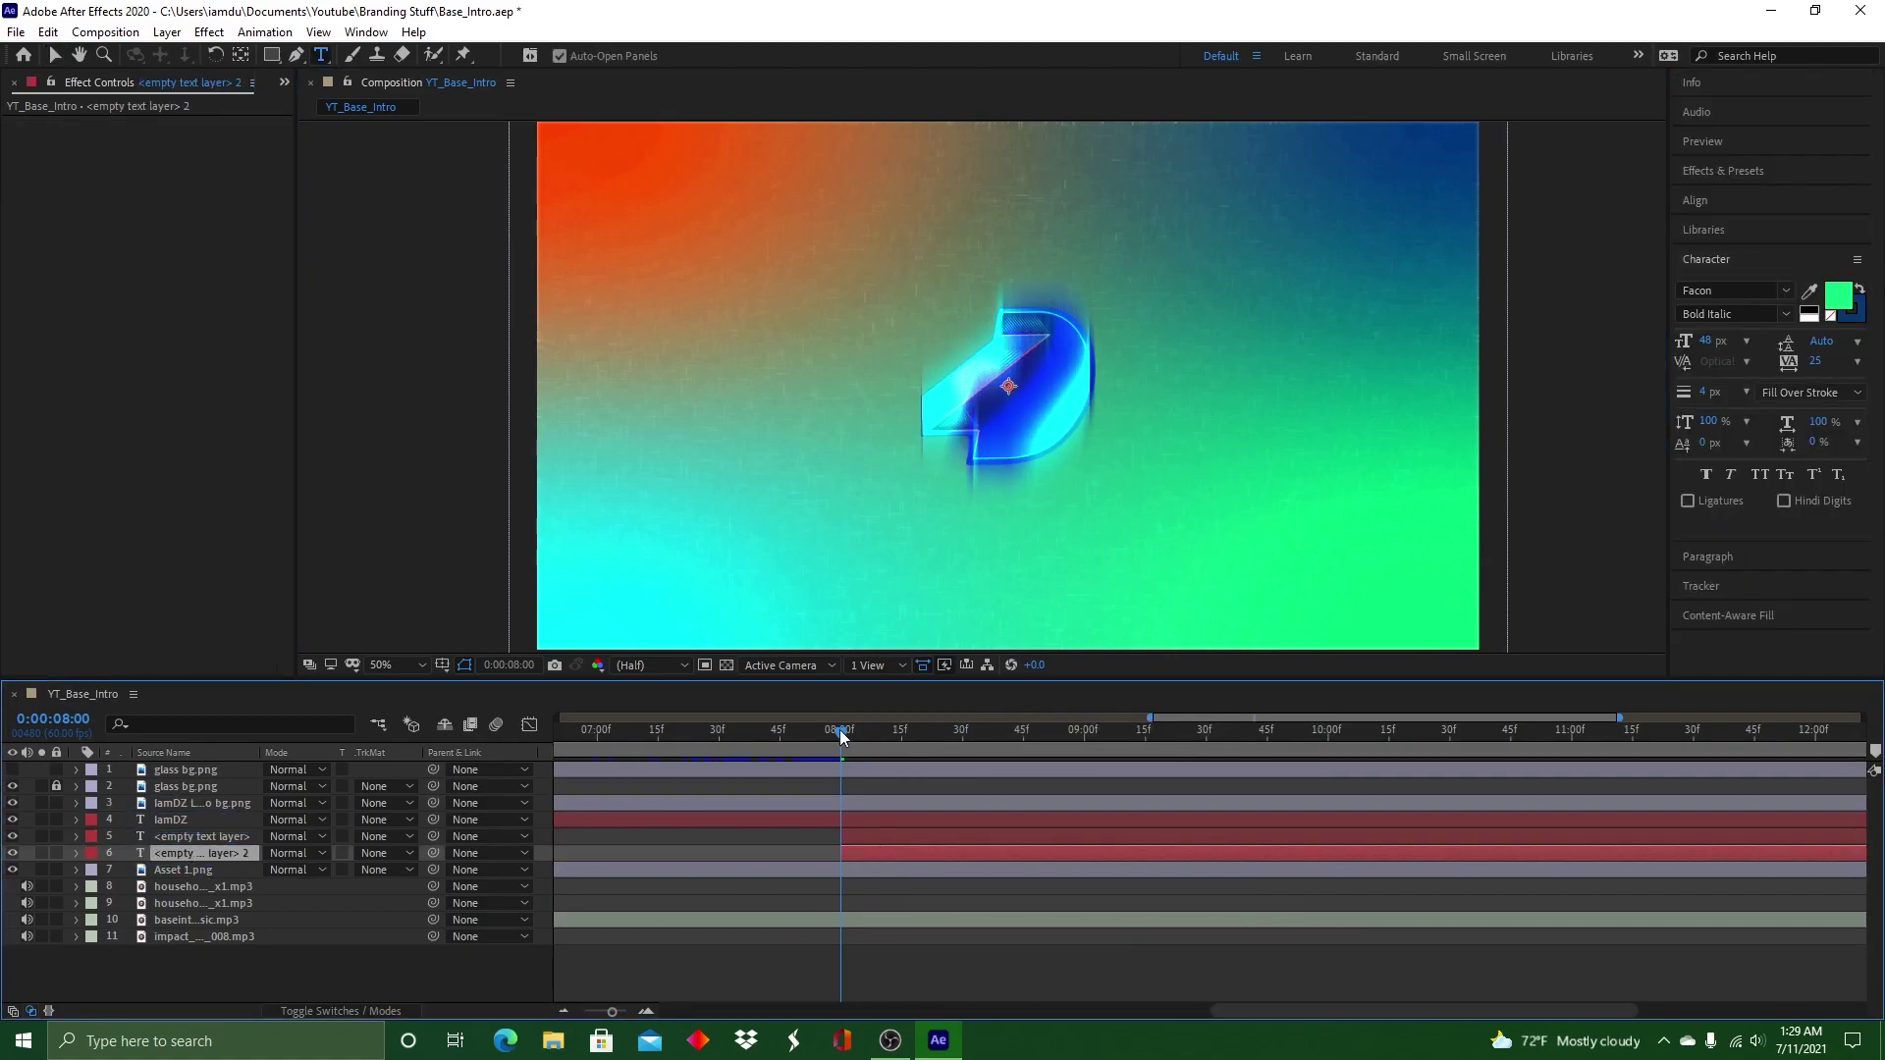
key("Delete")
Delete the remaining empty text layer below the IamDZ title layer
right_click(220, 834)
left_click(192, 814)
left_click(240, 838)
mouse_move(843, 733)
left_mouse_down()
mouse_move(857, 754)
mouse_move(841, 733)
mouse_move(715, 733)
mouse_move(841, 737)
left_mouse_up()
left_click(899, 821)
left_click(881, 839)
key("Delete")
Duplicate the IamDZ title layer, place the copy below it in the stack and move its text beneath the logo
right_click(886, 815)
key("ctrl+d")
left_click_drag(199, 820, 226, 842)
left_click_drag(841, 736, 986, 744)
key("v")
left_click_drag(1052, 226, 1036, 583)
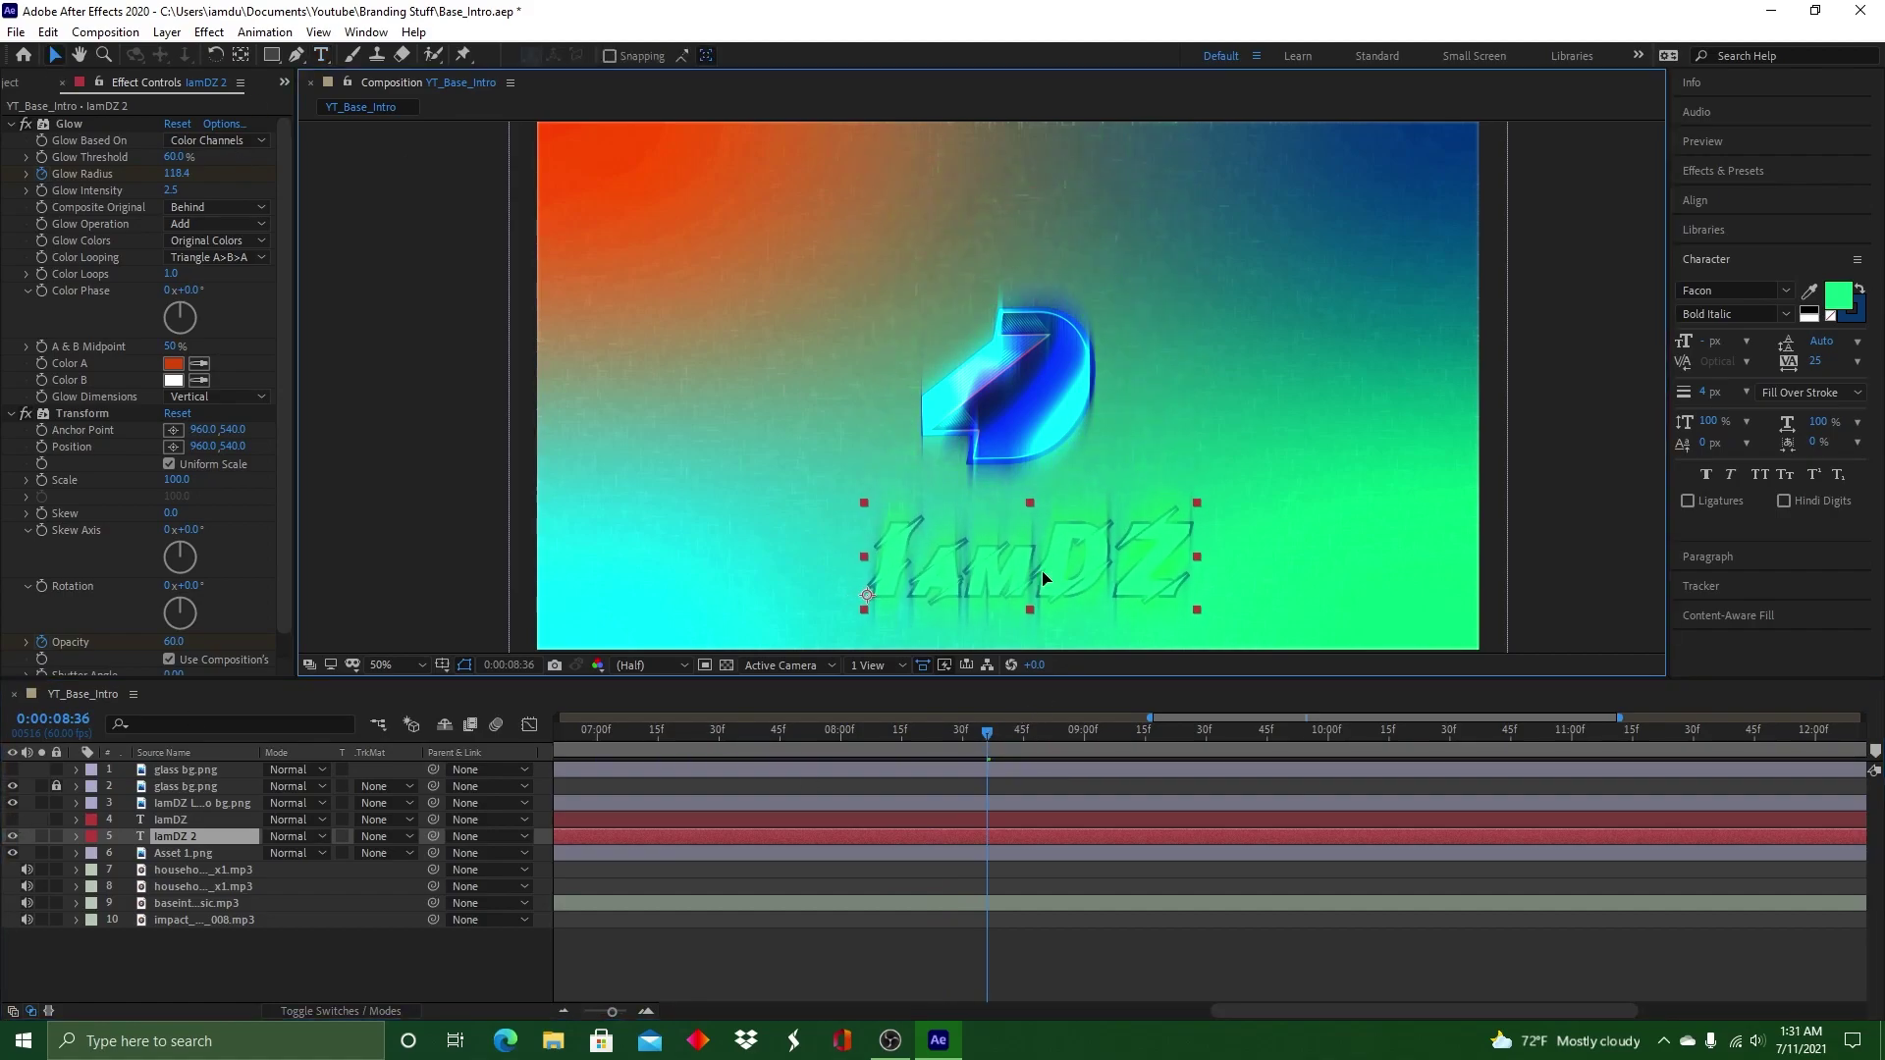
Show the original IamDZ title again and change the copied title's text to "Bring the Z" at nine seconds
left_click(13, 819)
left_click_drag(987, 734, 1084, 737)
left_click(321, 55)
double_click(903, 565)
type("Bring the Z")
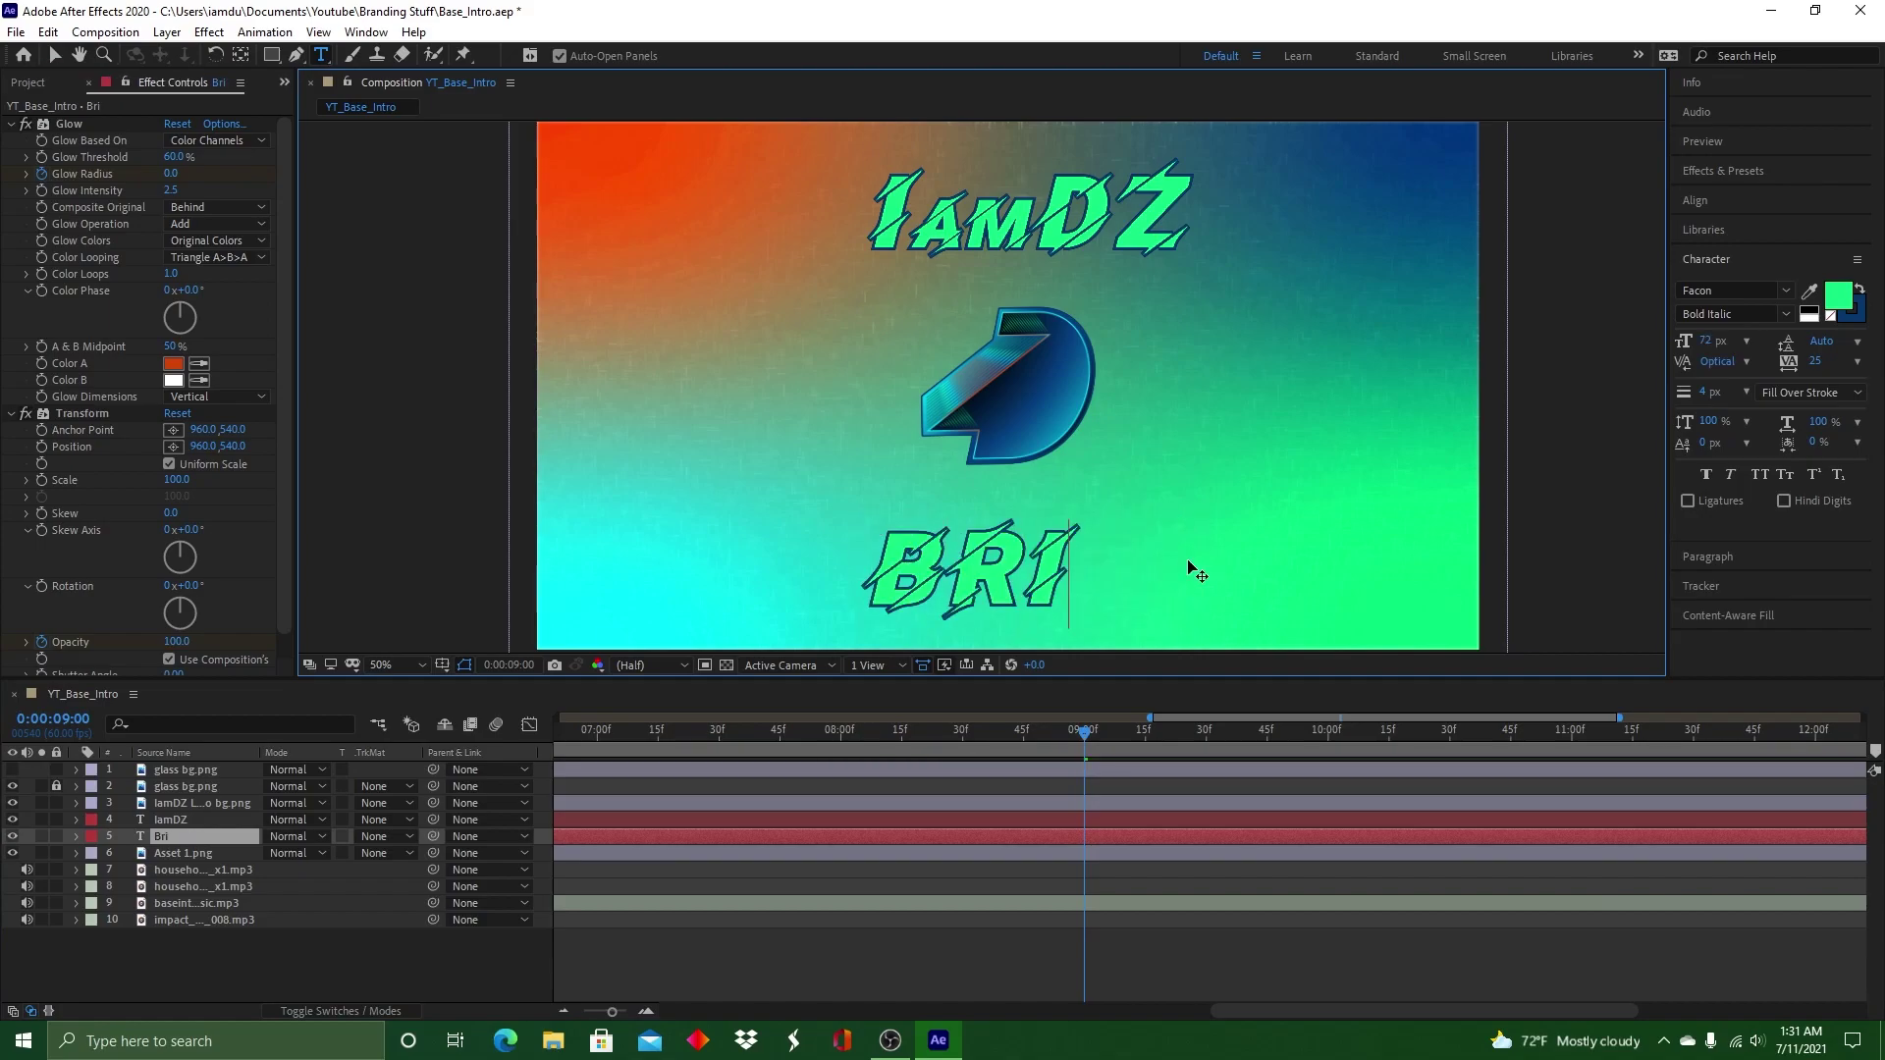
key("Escape")
Shrink the Bring the Z text and position it beneath the logo
key("v")
left_click_drag(1325, 553, 1139, 553)
left_click_drag(1416, 511, 1093, 552)
left_click_drag(1031, 581, 1171, 566)
Center the IamDZ and Bring the Z titles horizontally in the composition and save the project
left_click(1705, 201)
left_click(1722, 250)
left_click(1102, 218)
left_click(1101, 821)
left_click(1722, 249)
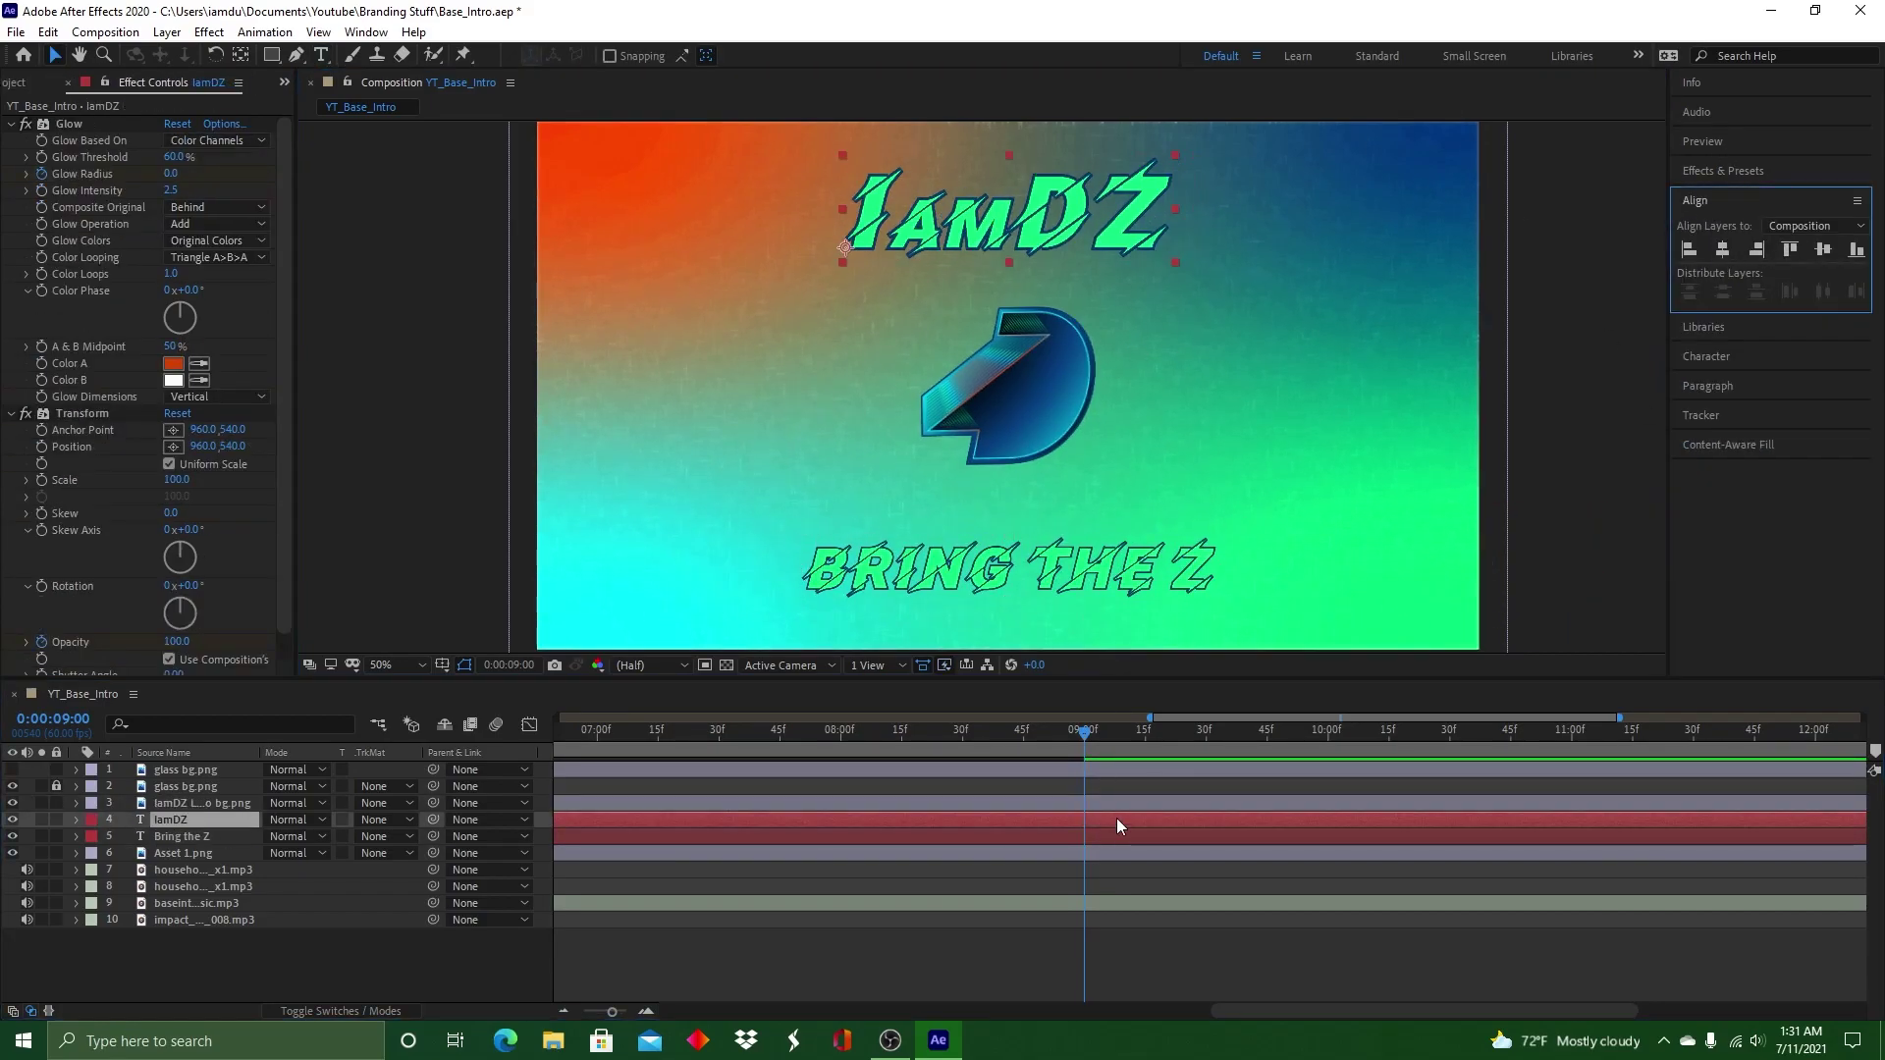
left_click(1137, 838)
left_click(1722, 250)
left_click(1104, 570)
mouse_move(1083, 736)
left_mouse_down()
mouse_move(1037, 741)
mouse_move(1038, 756)
mouse_move(1099, 742)
mouse_move(1086, 705)
left_mouse_up()
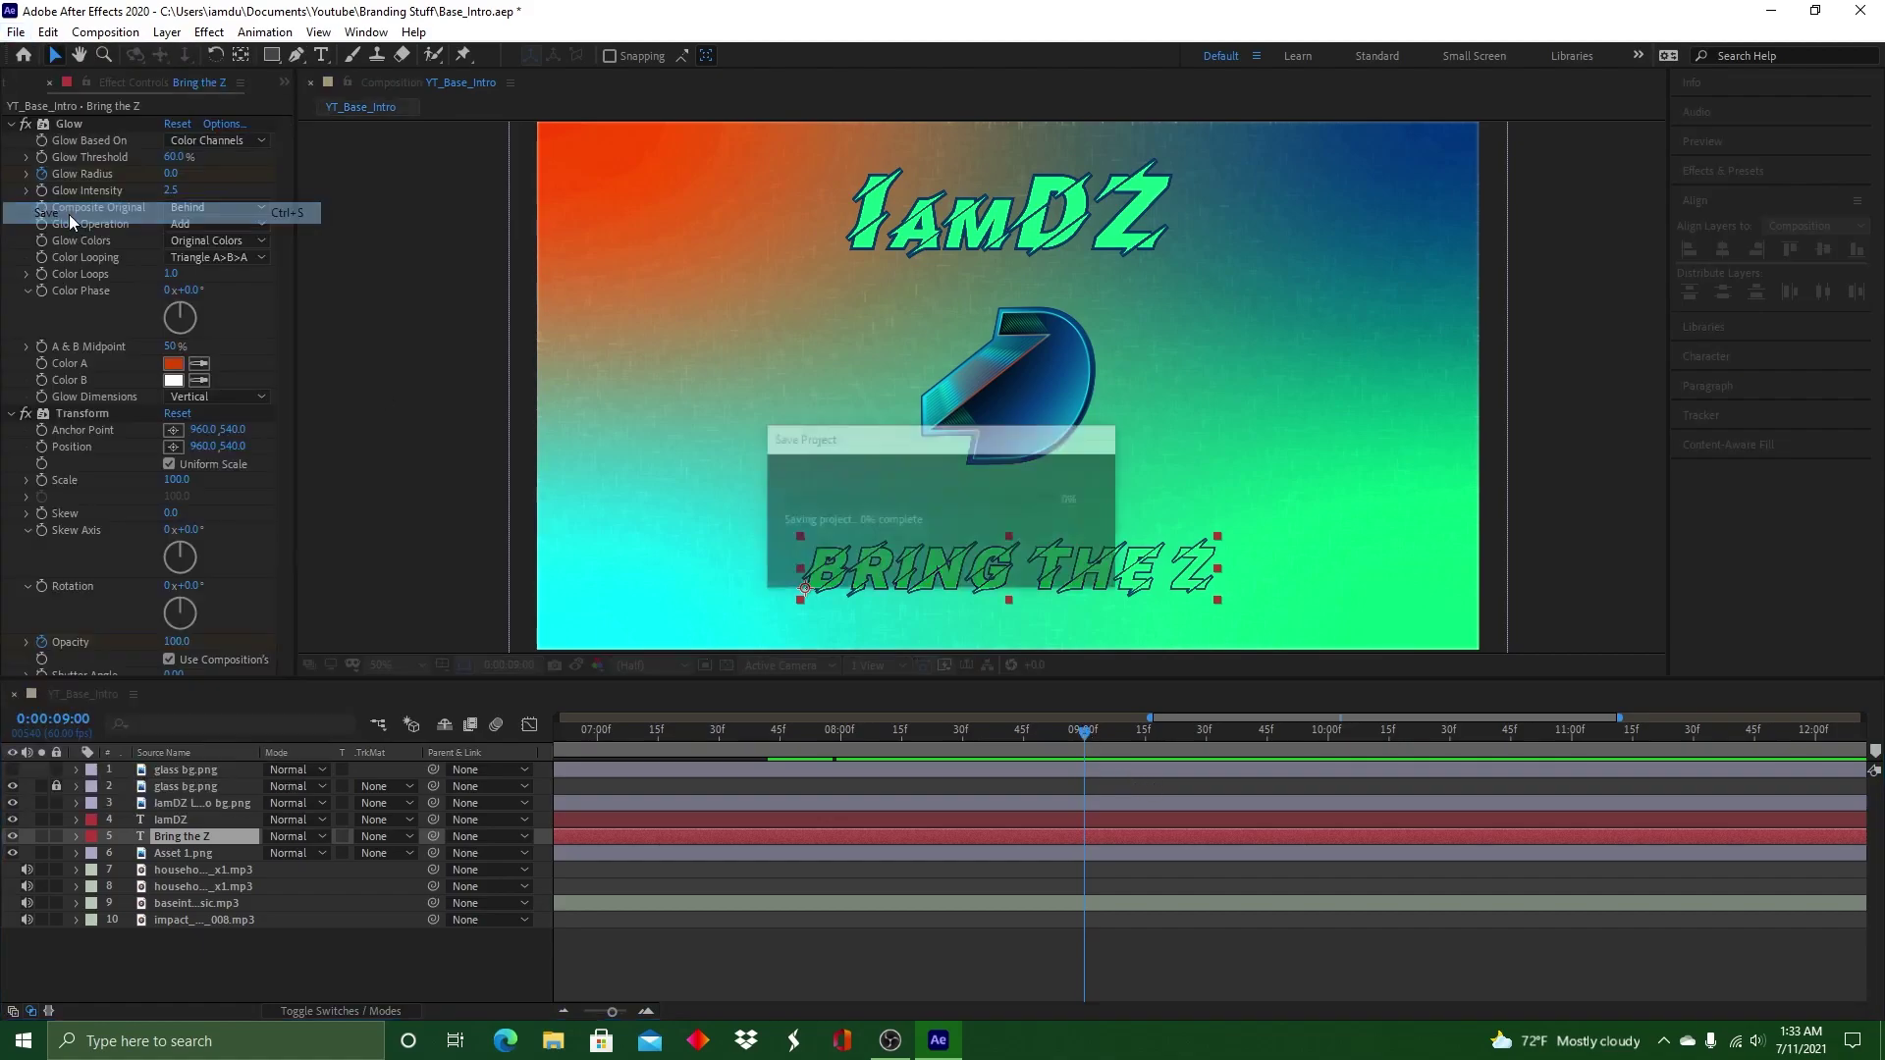
Preview the intro from the beginning with both titles
key("Home")
left_click(422, 495)
left_click(15, 31)
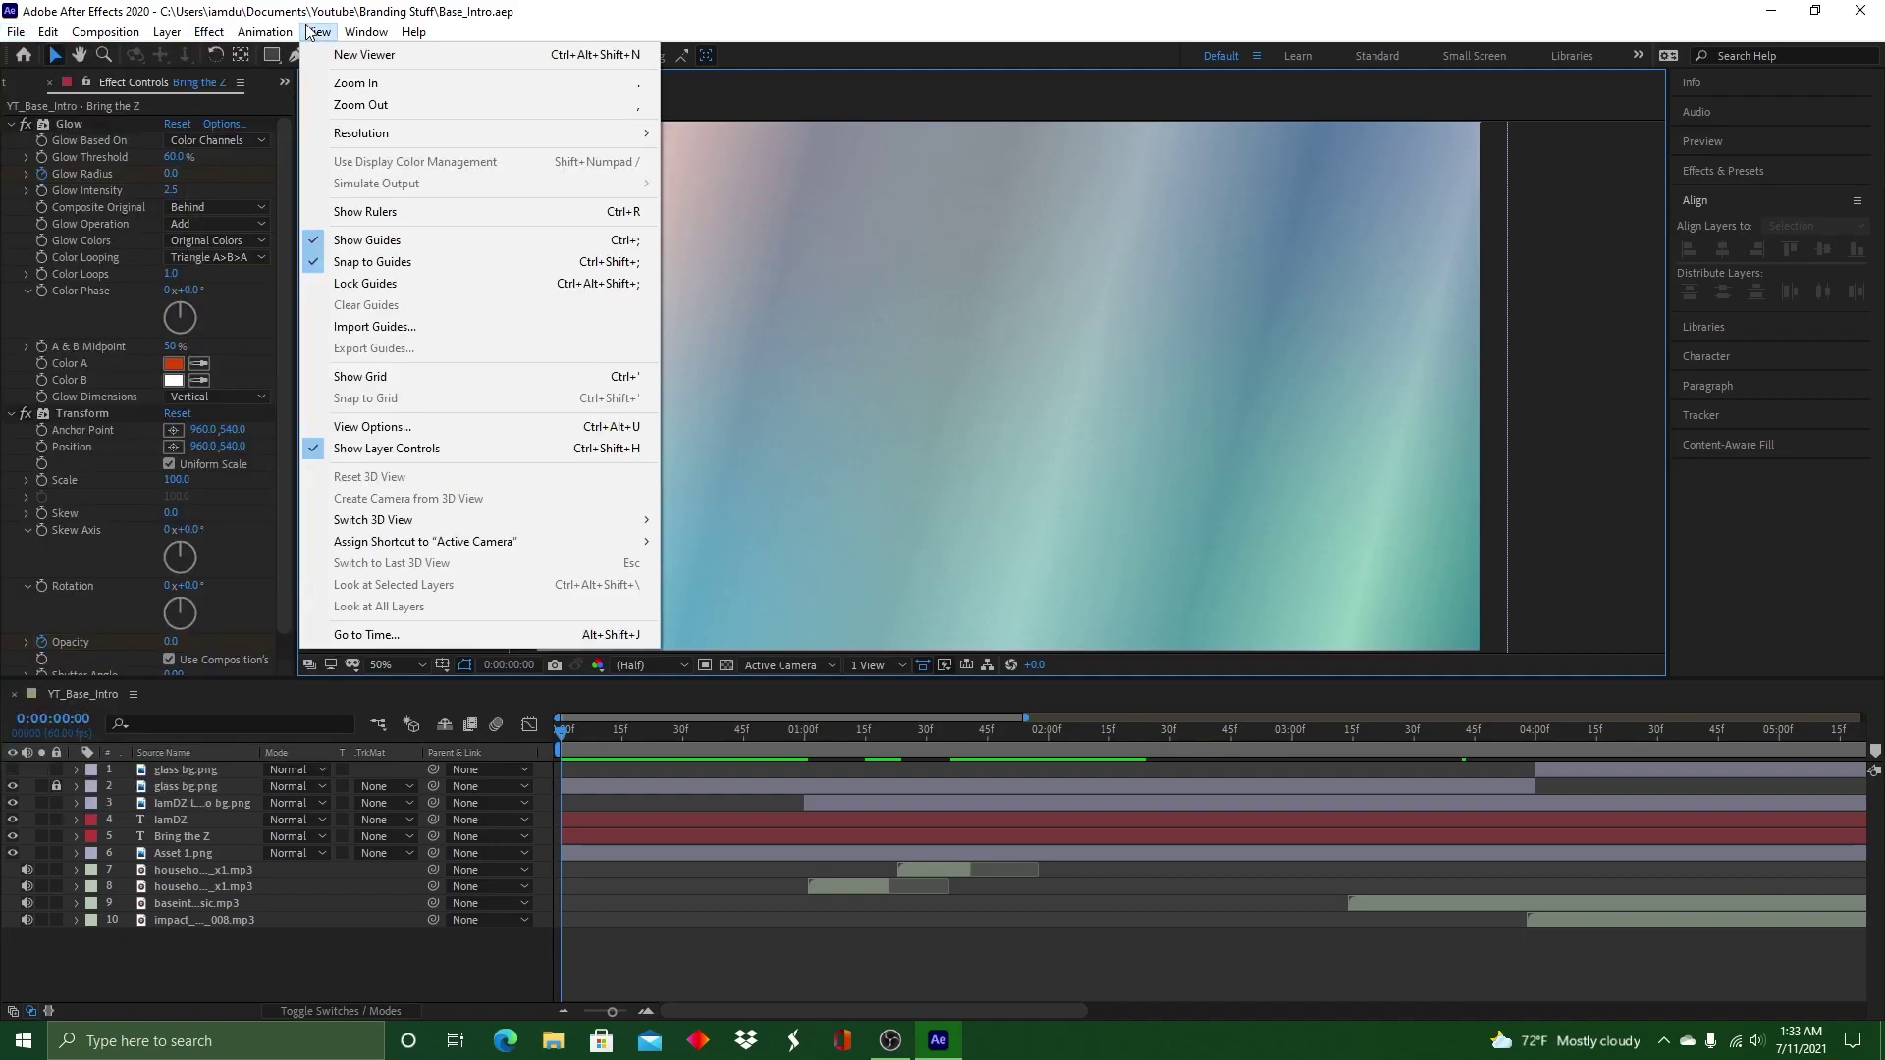
left_click(876, 24)
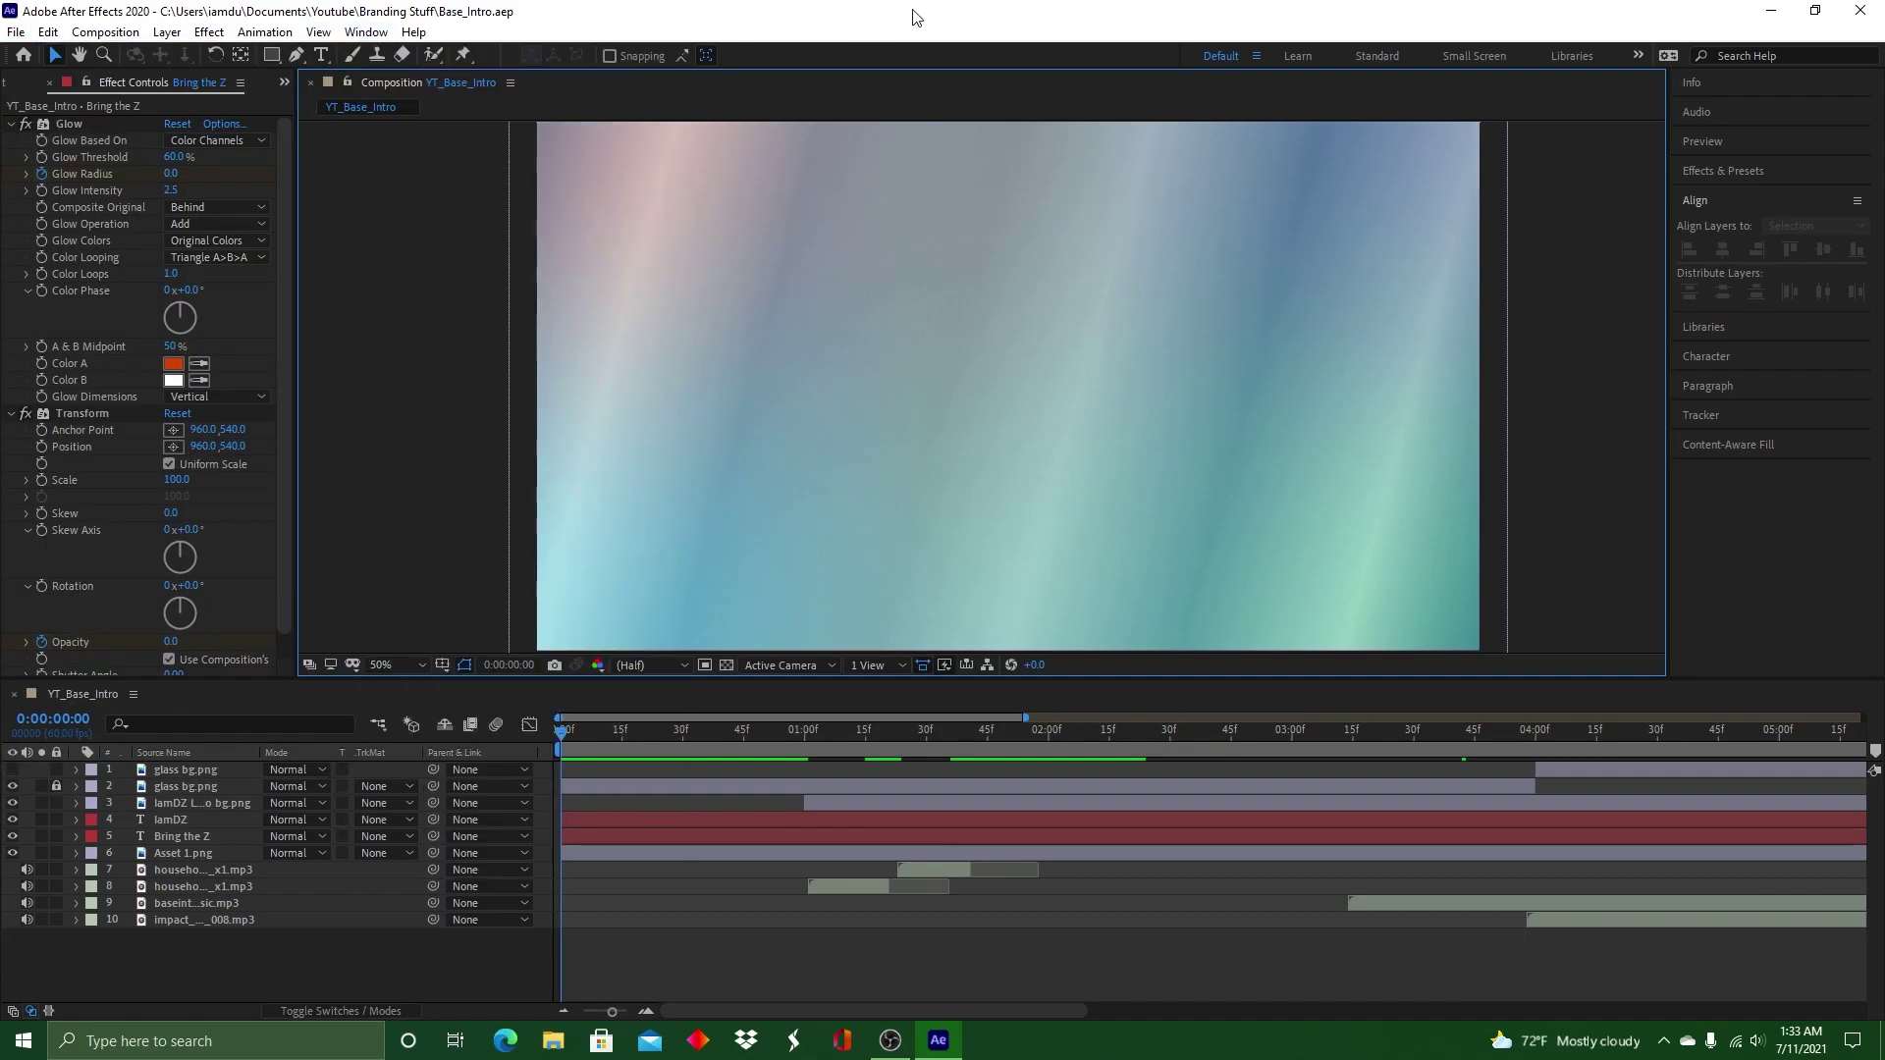
key("space")
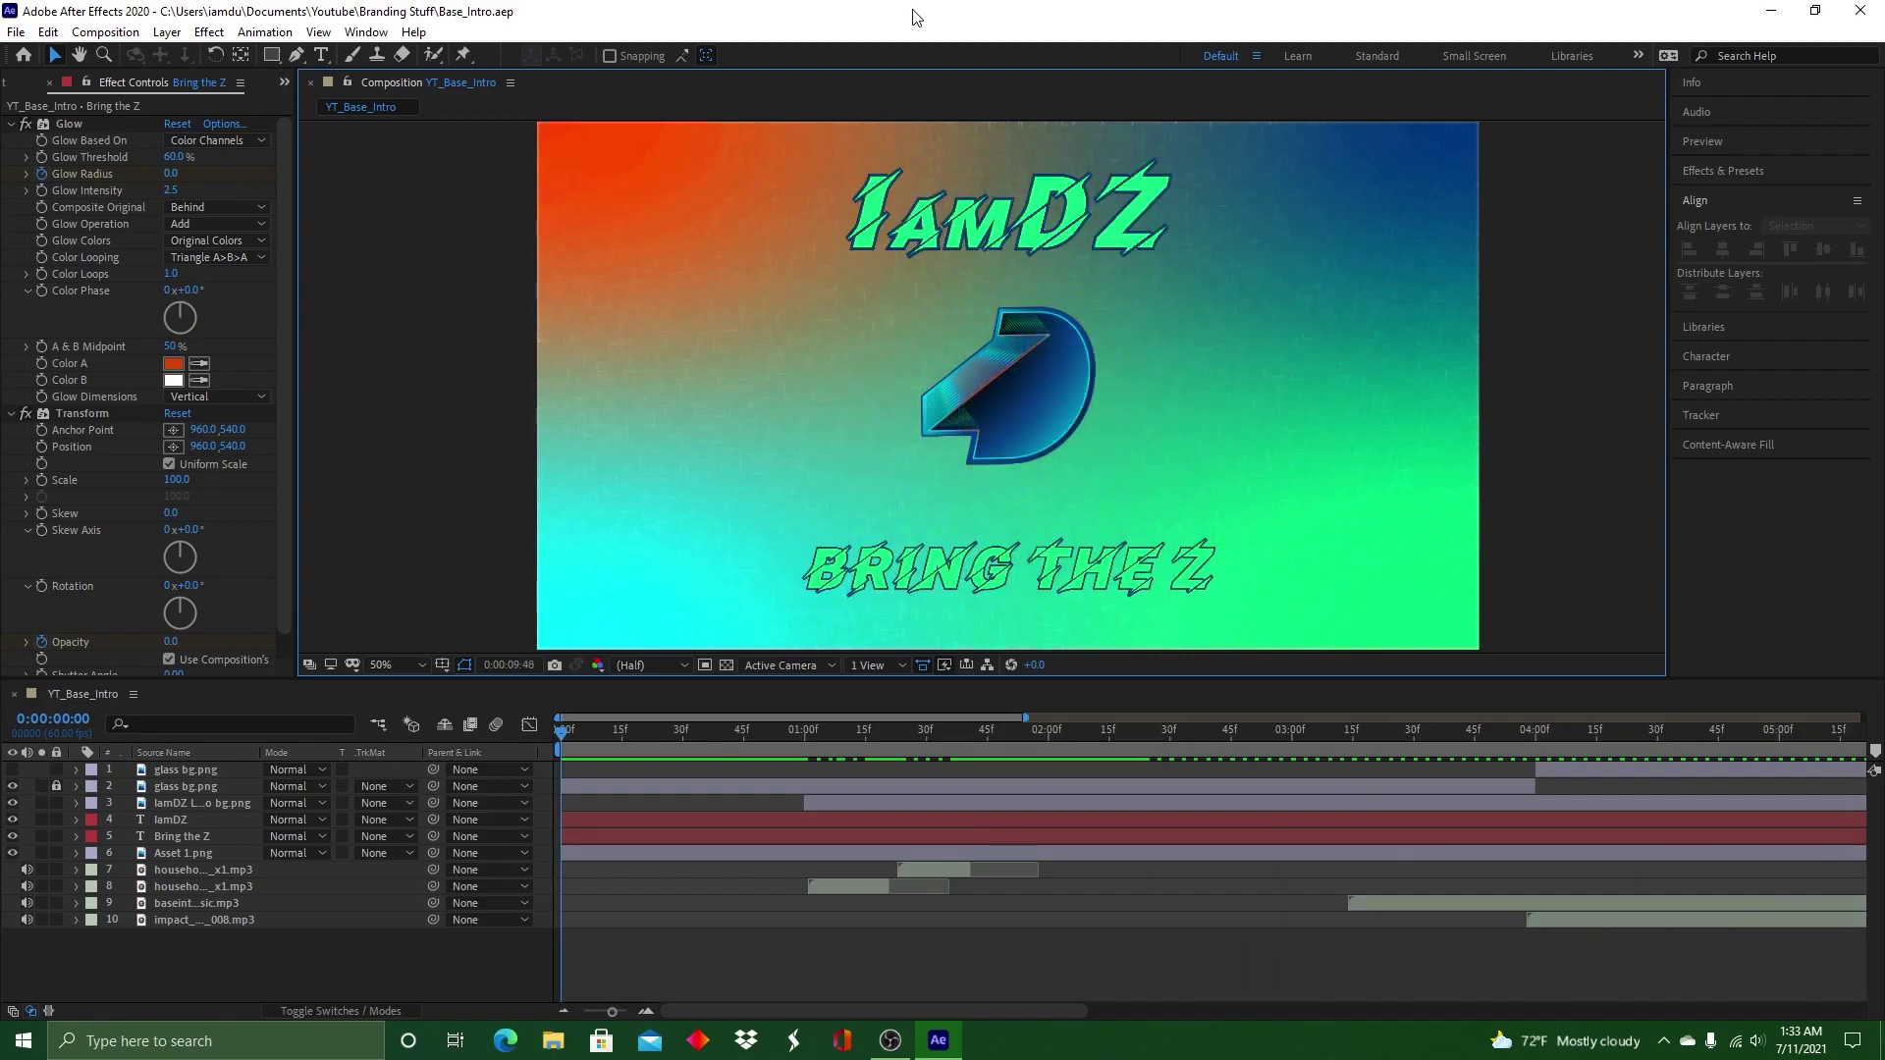
key("space")
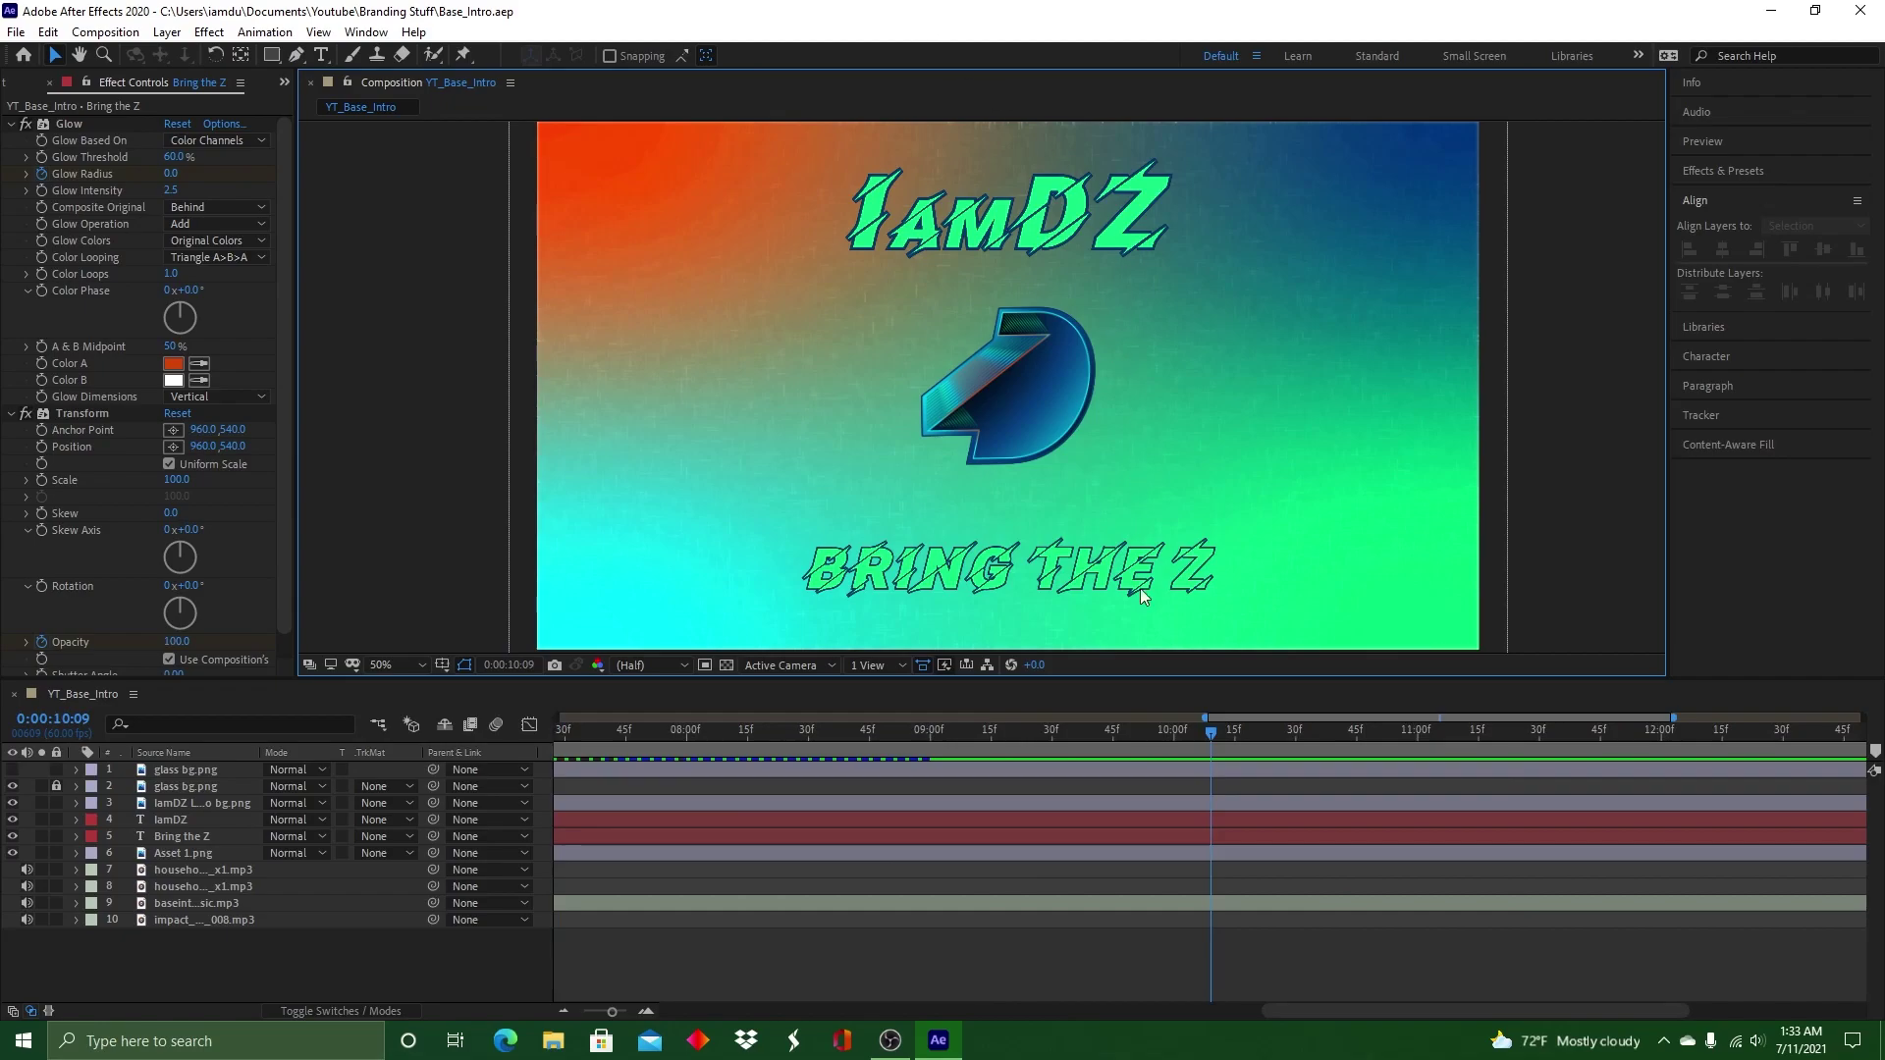
Go to four seconds and make the top glass bg.png layer visible again
left_click_drag(1212, 734, 411, 811)
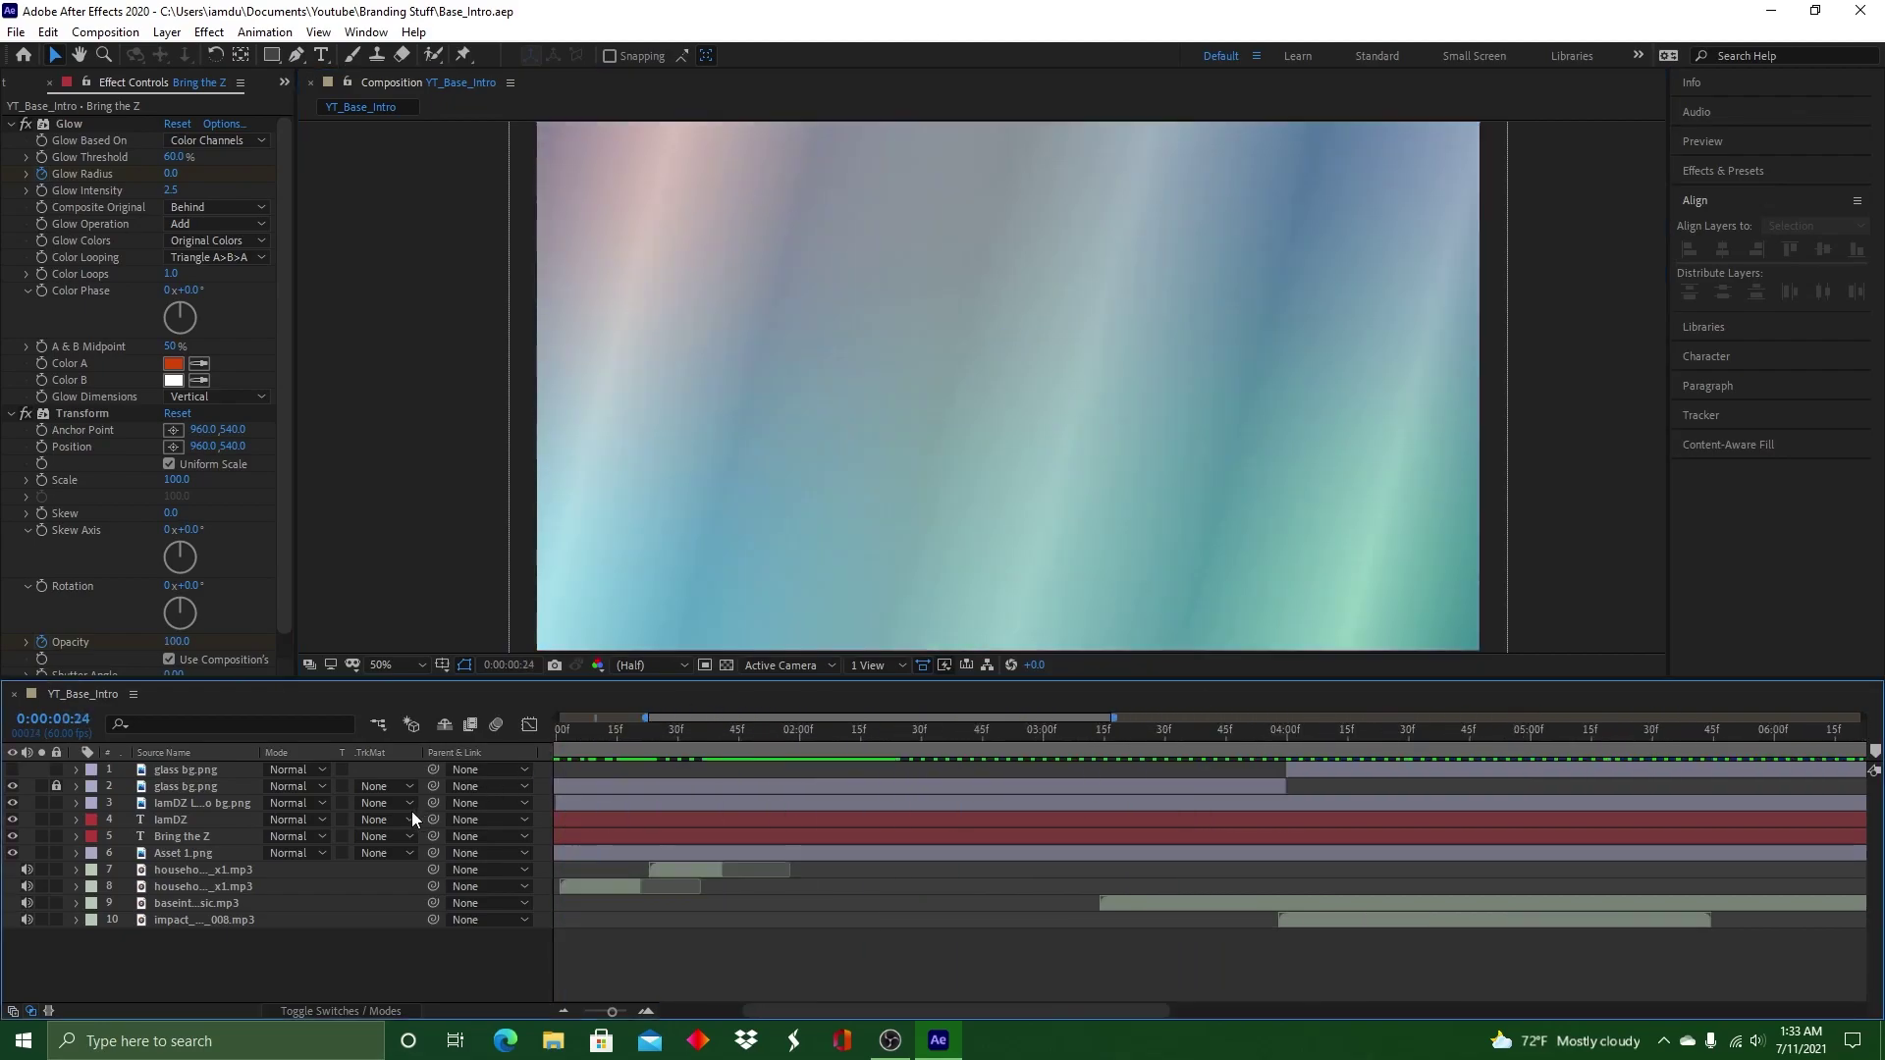
left_click_drag(740, 804, 1537, 762)
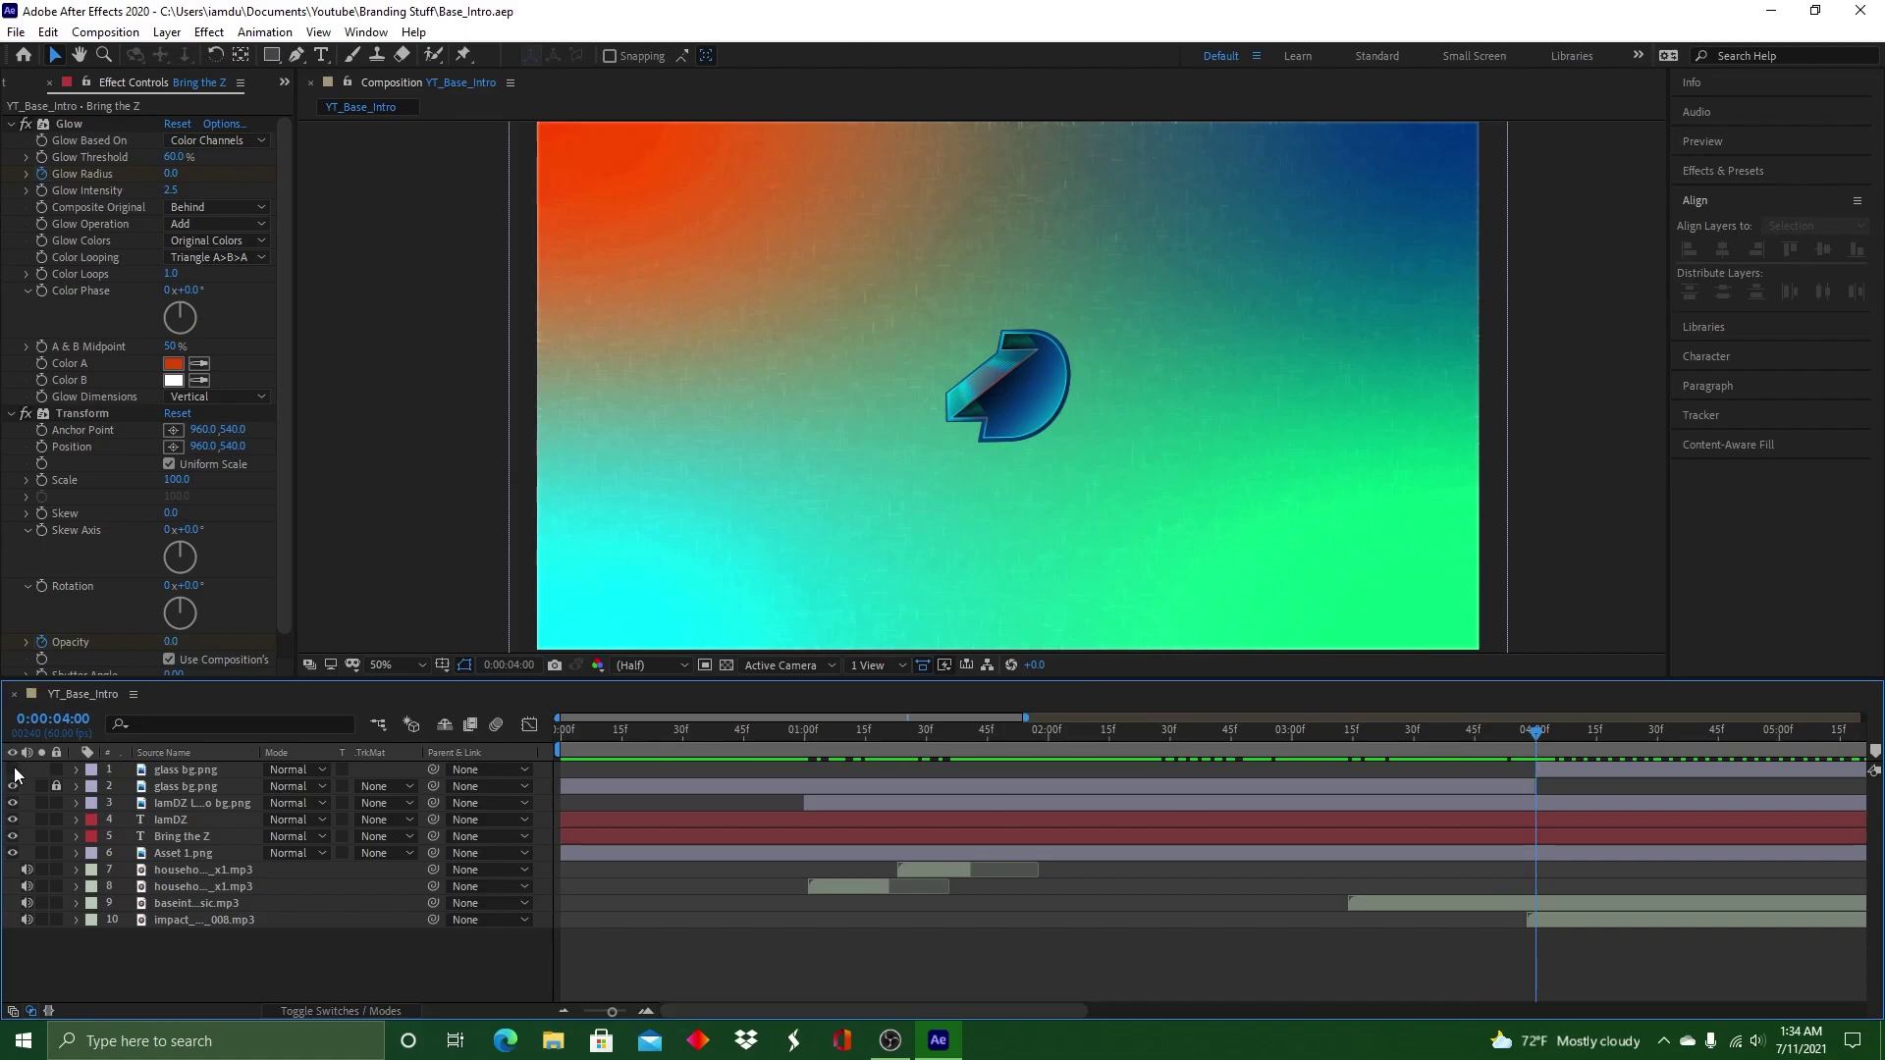
left_click(12, 770)
Preview the whole intro from the start and save the project
left_click(1539, 731)
left_click_drag(1549, 729, 370, 769)
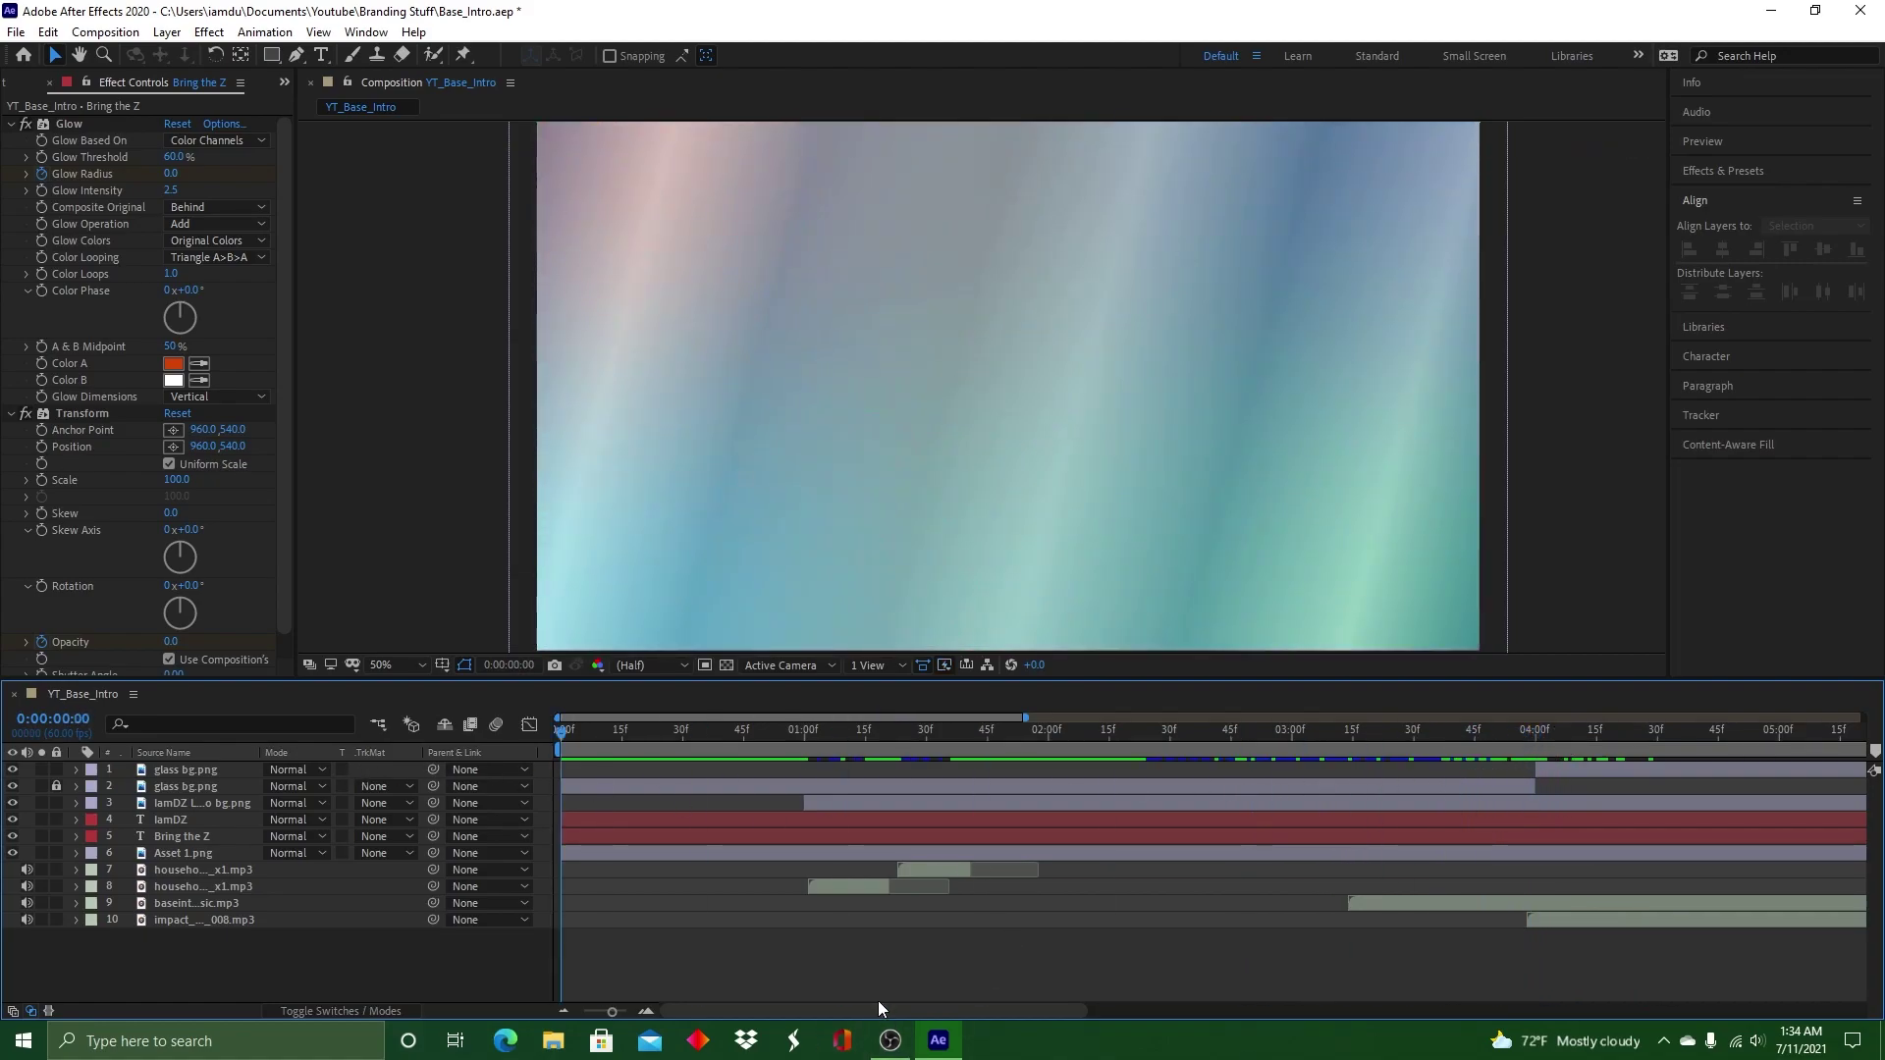
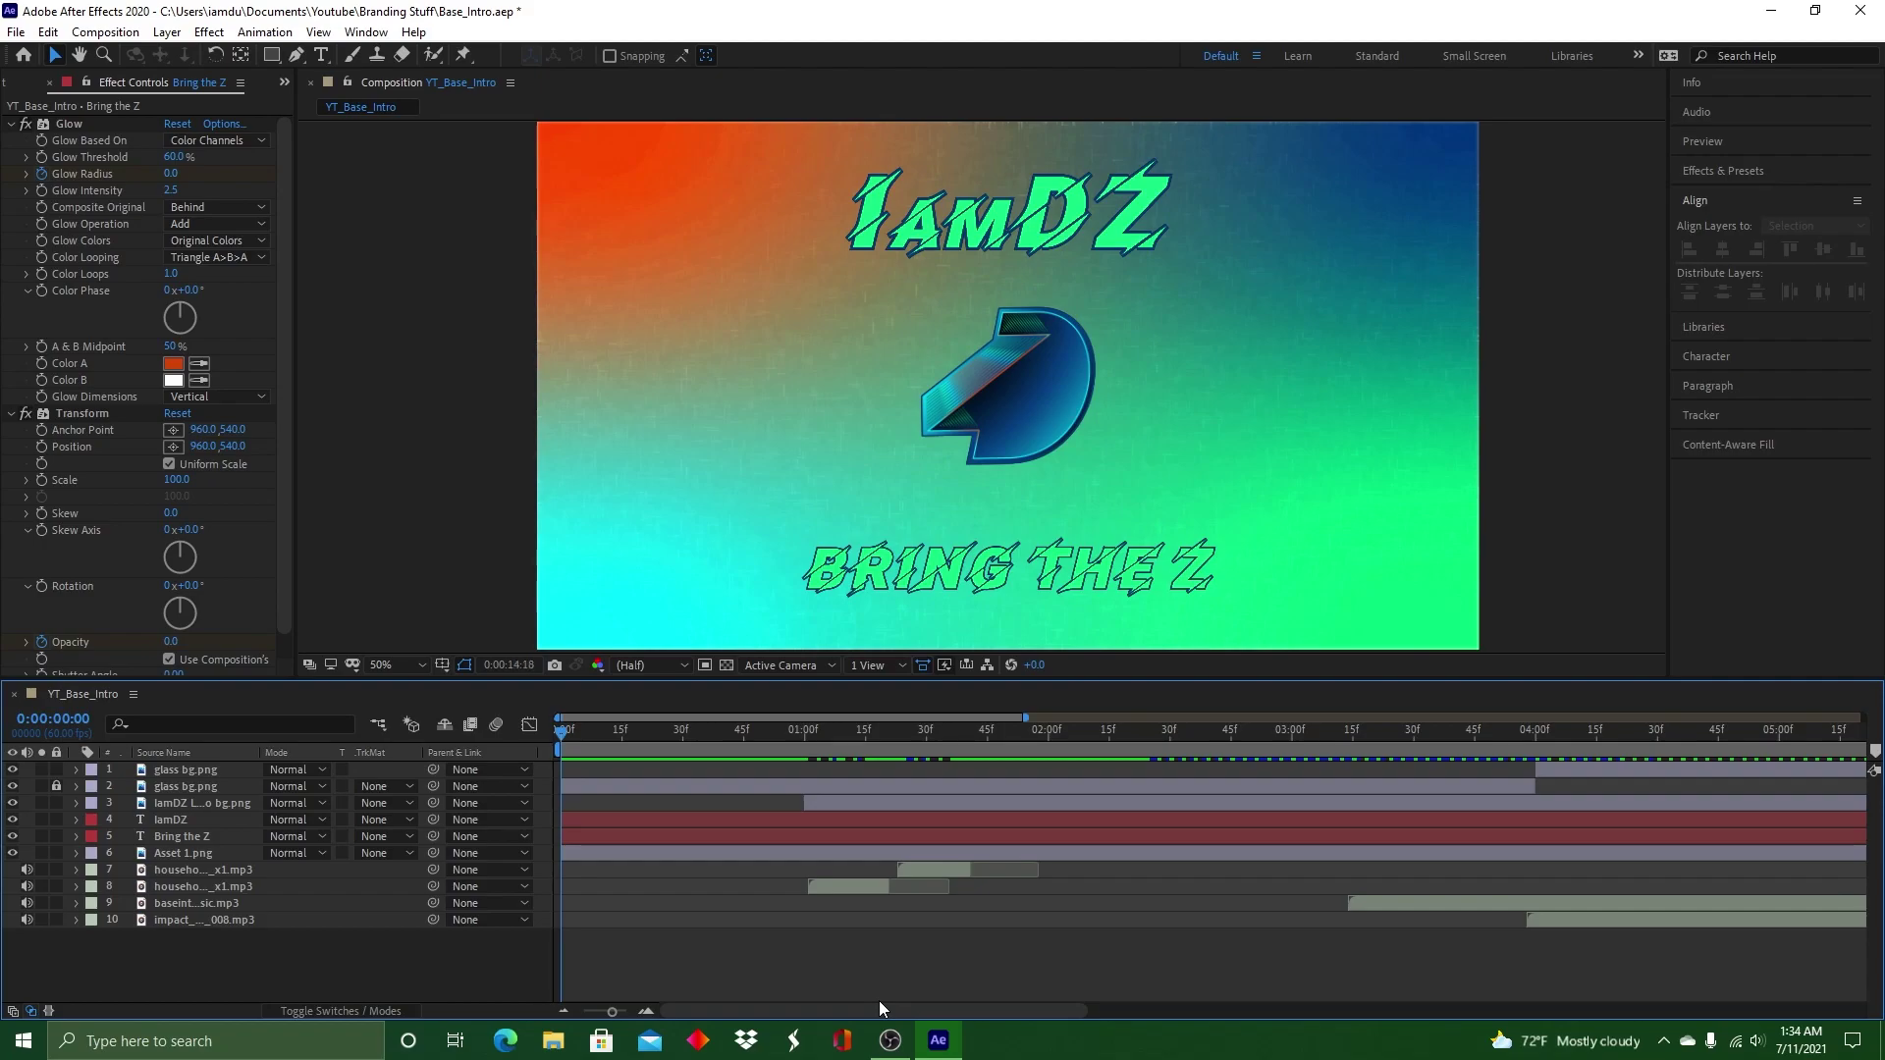
key("space")
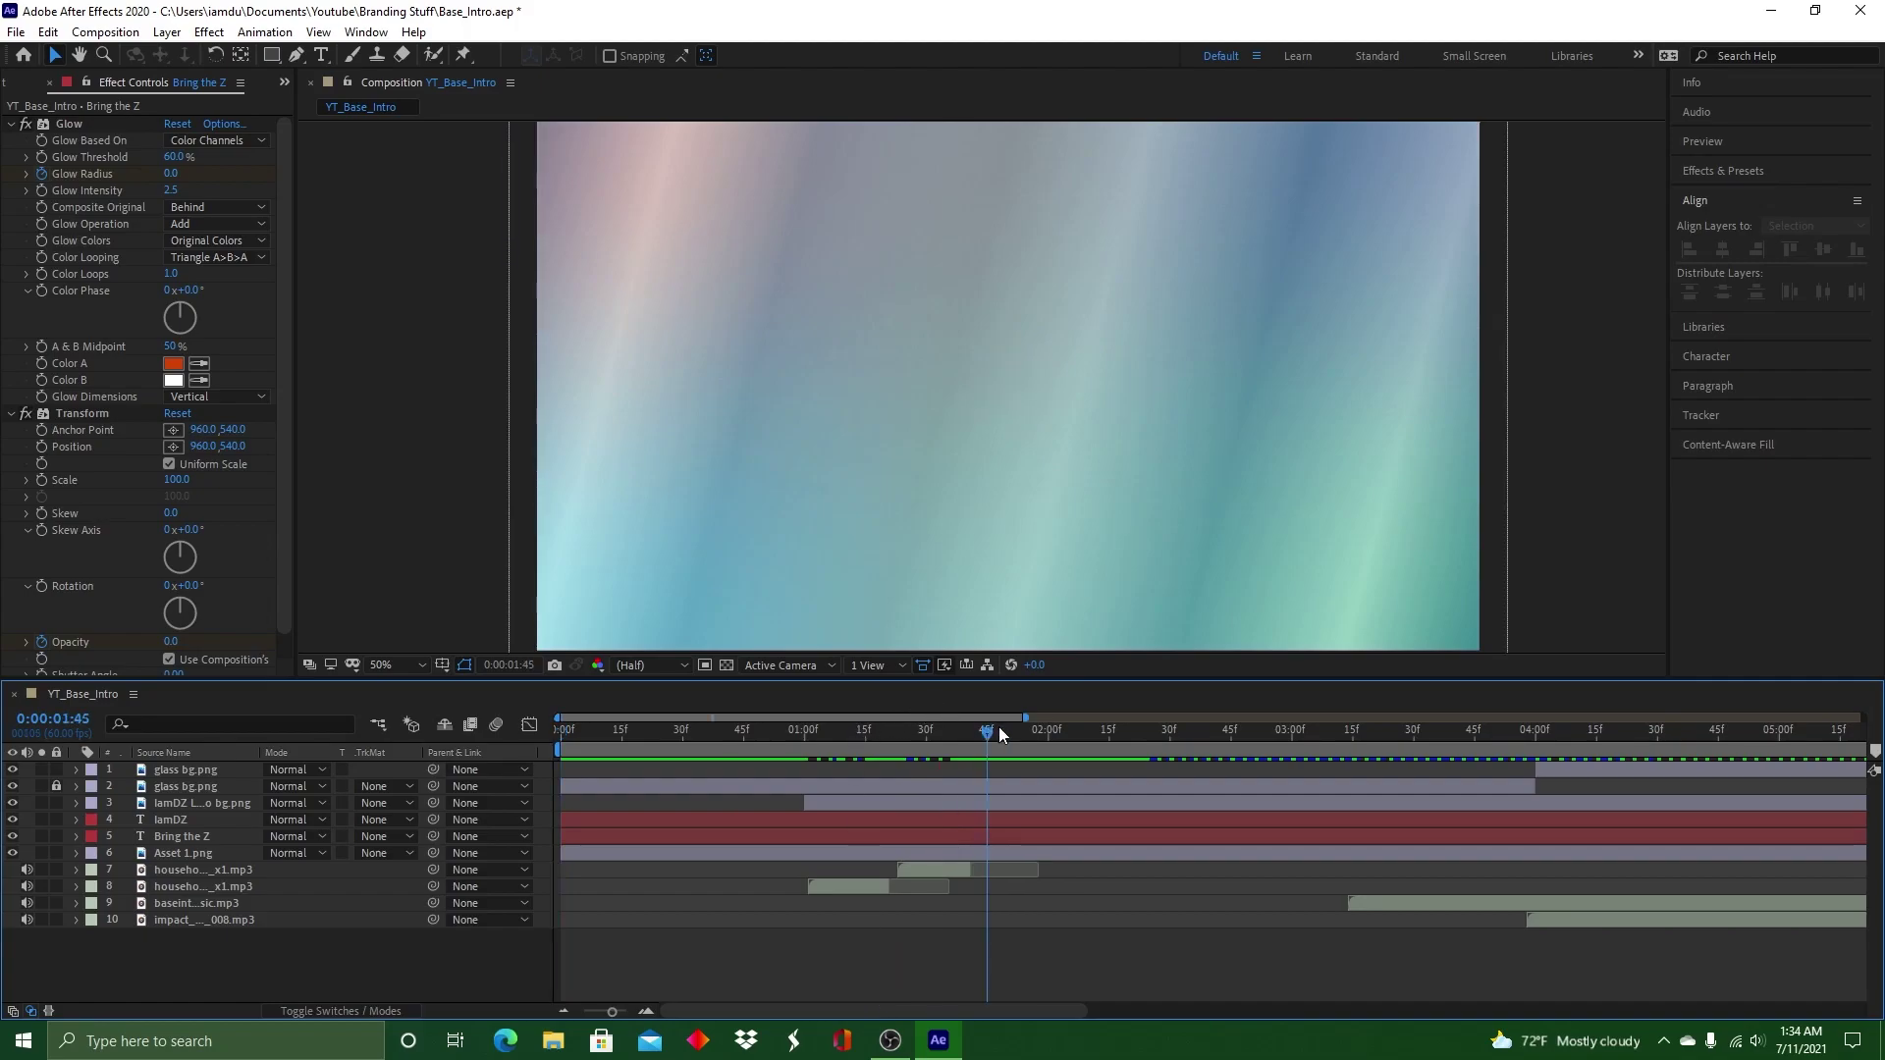
left_click_drag(987, 728, 563, 728)
left_click(18, 33)
left_click(68, 212)
Try the Cracked Tiles animation preset at 0:00:02:45 and undo it
left_click_drag(562, 731, 1229, 705)
left_click_drag(1058, 1009, 1106, 1009)
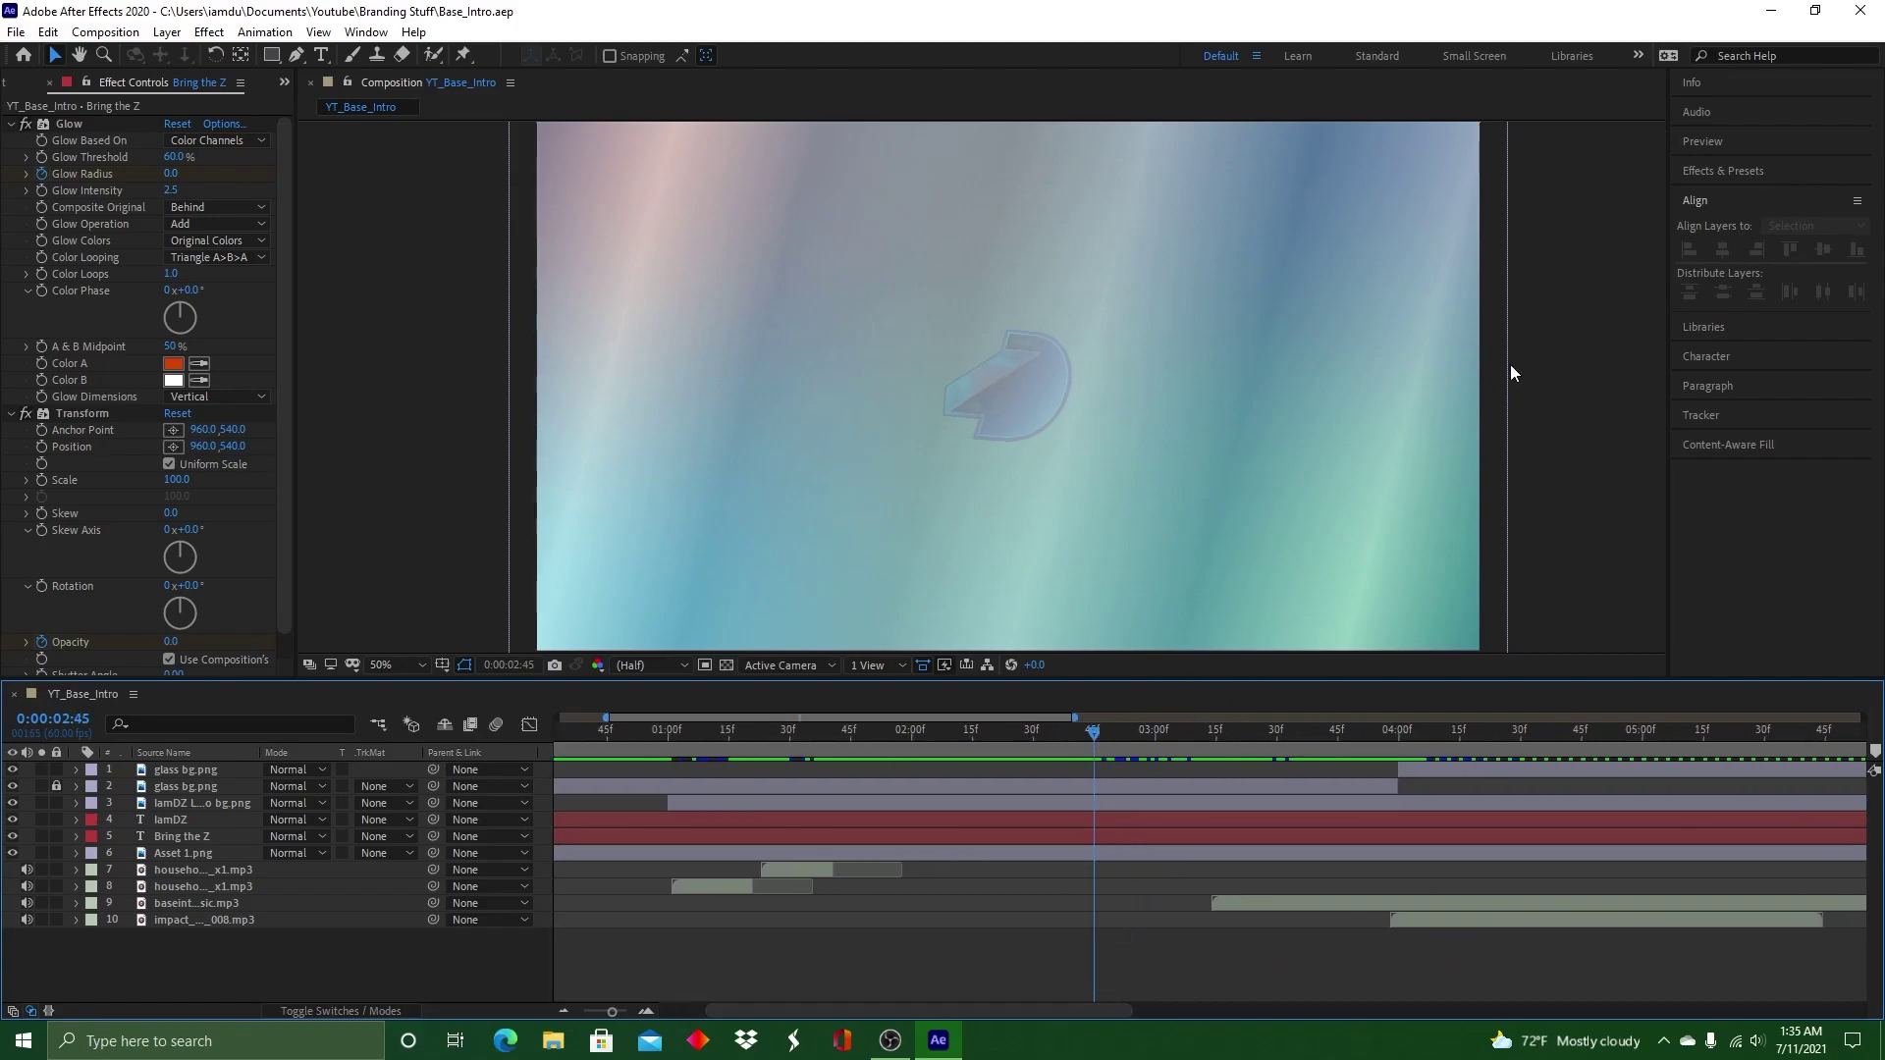
left_click(1705, 173)
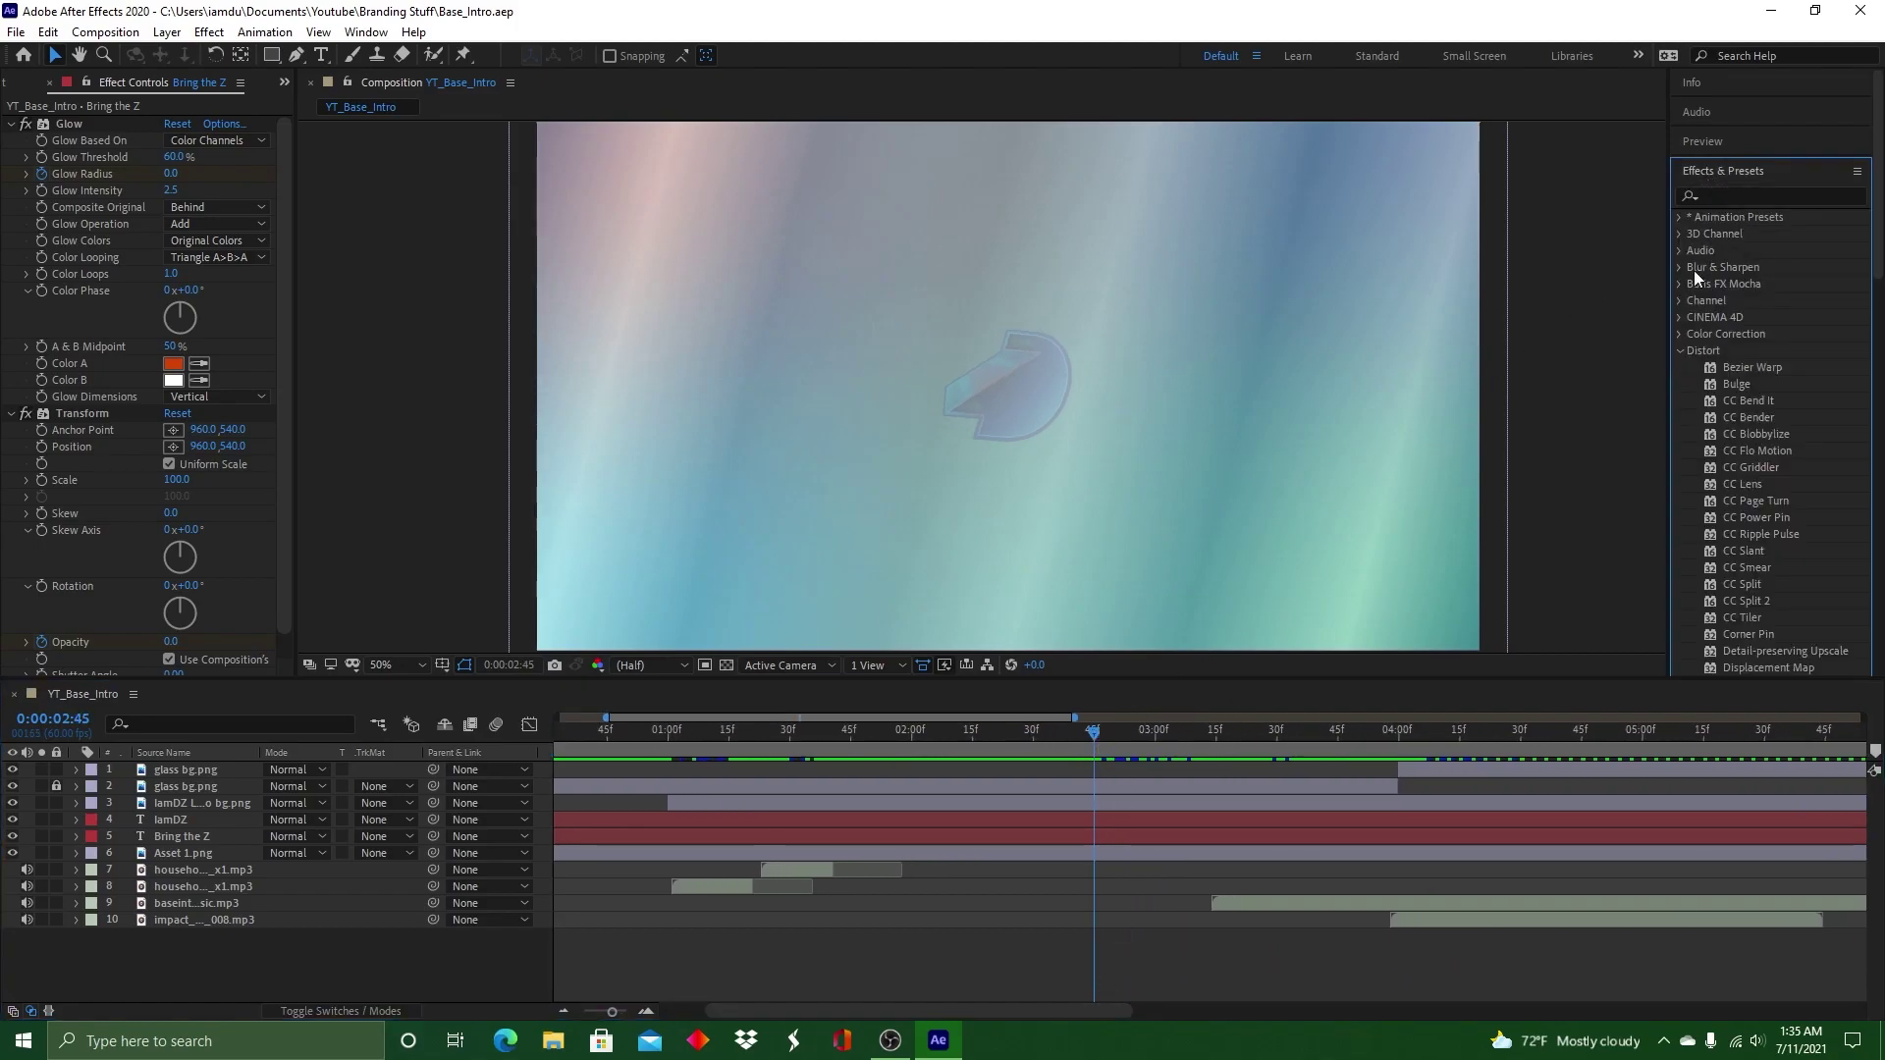
left_click(1681, 350)
left_click(1678, 217)
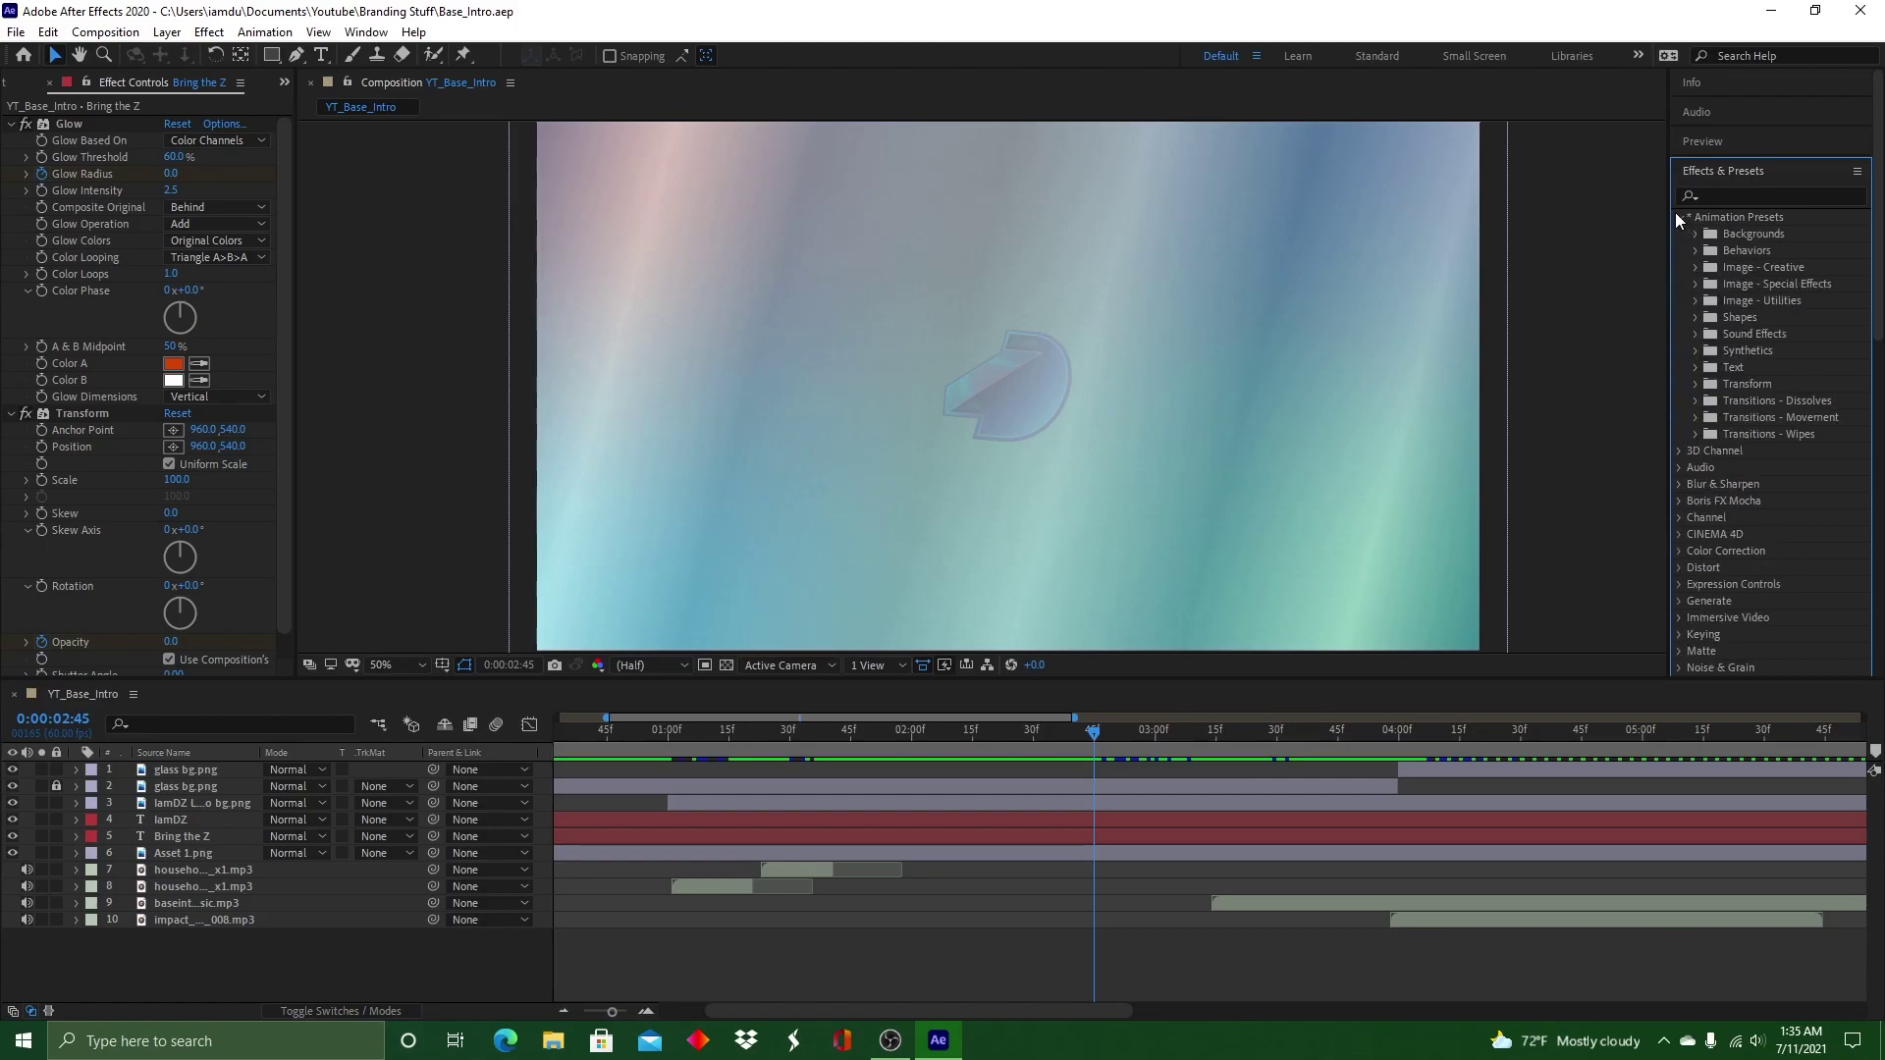
left_click(1695, 283)
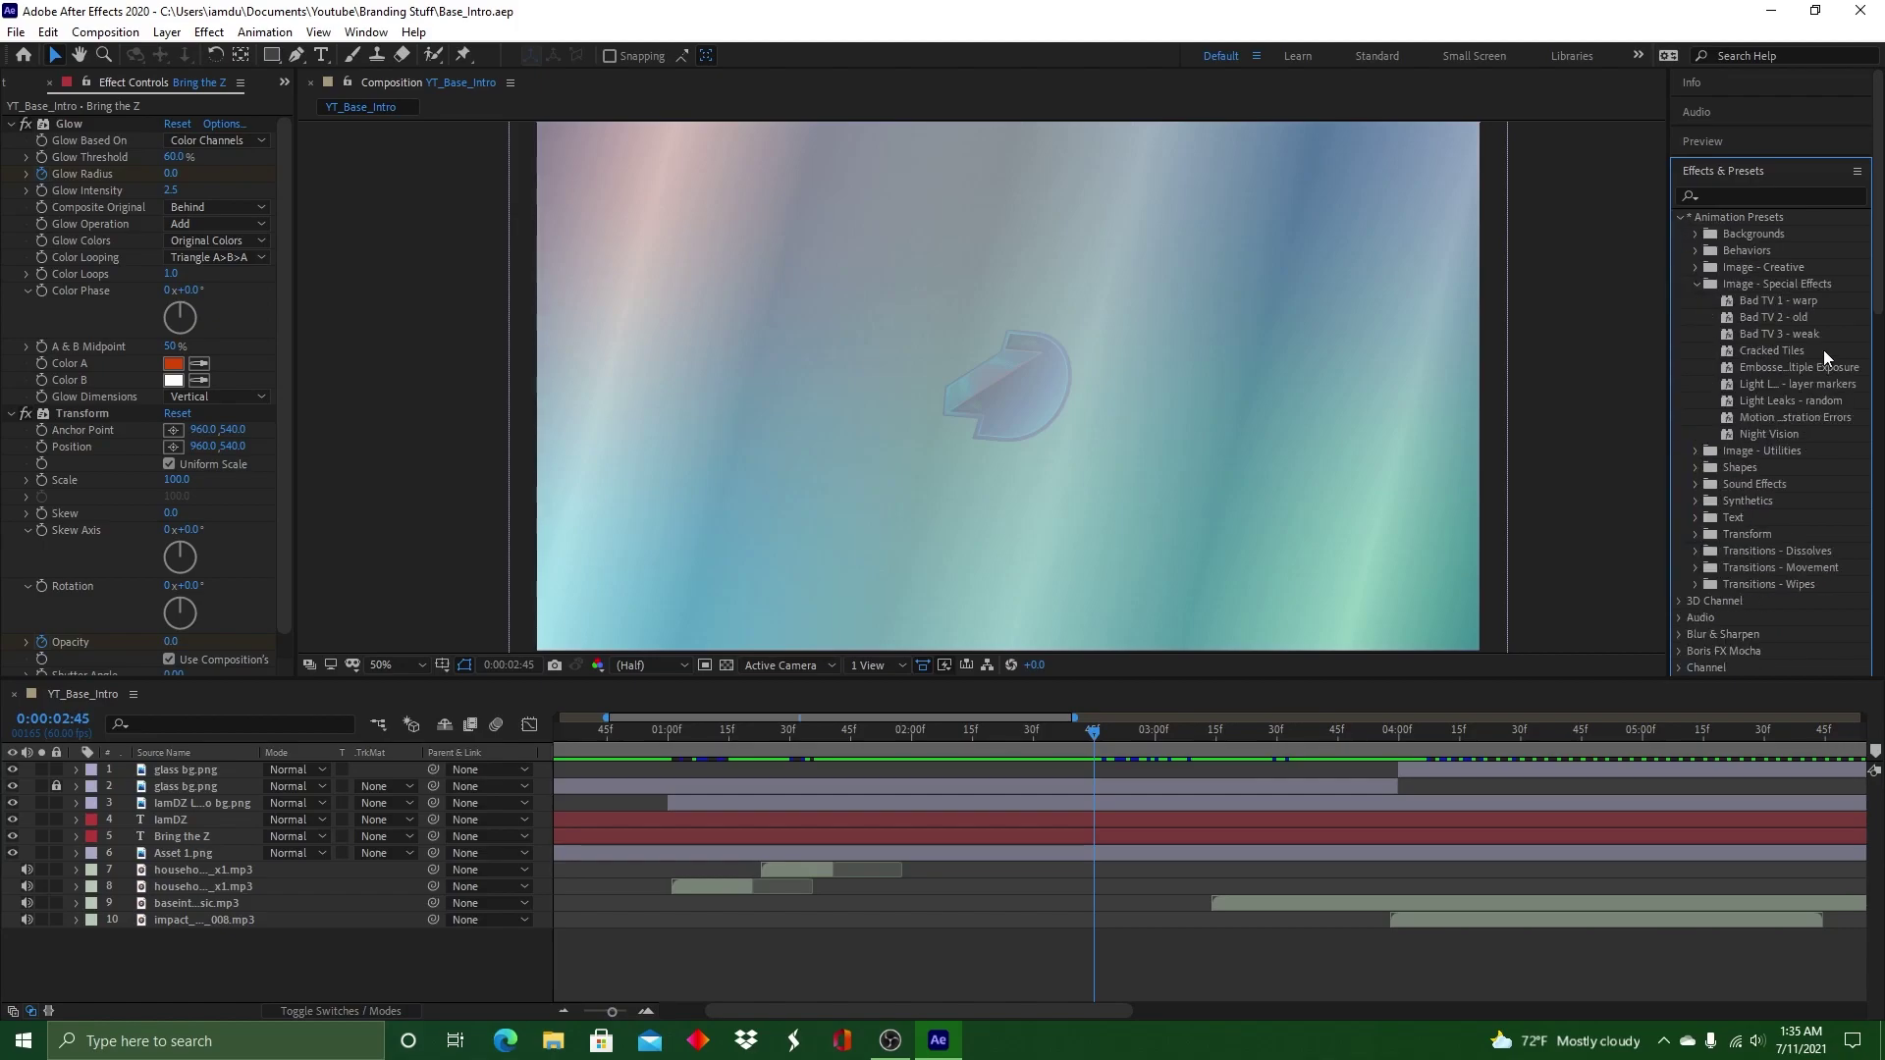
double_click(1822, 350)
left_click_drag(1095, 732, 1174, 711)
key("ctrl+z")
Apply the Fractal generate effect to the lower glass bg.png layer at 0:00:02:45
left_click(1695, 285)
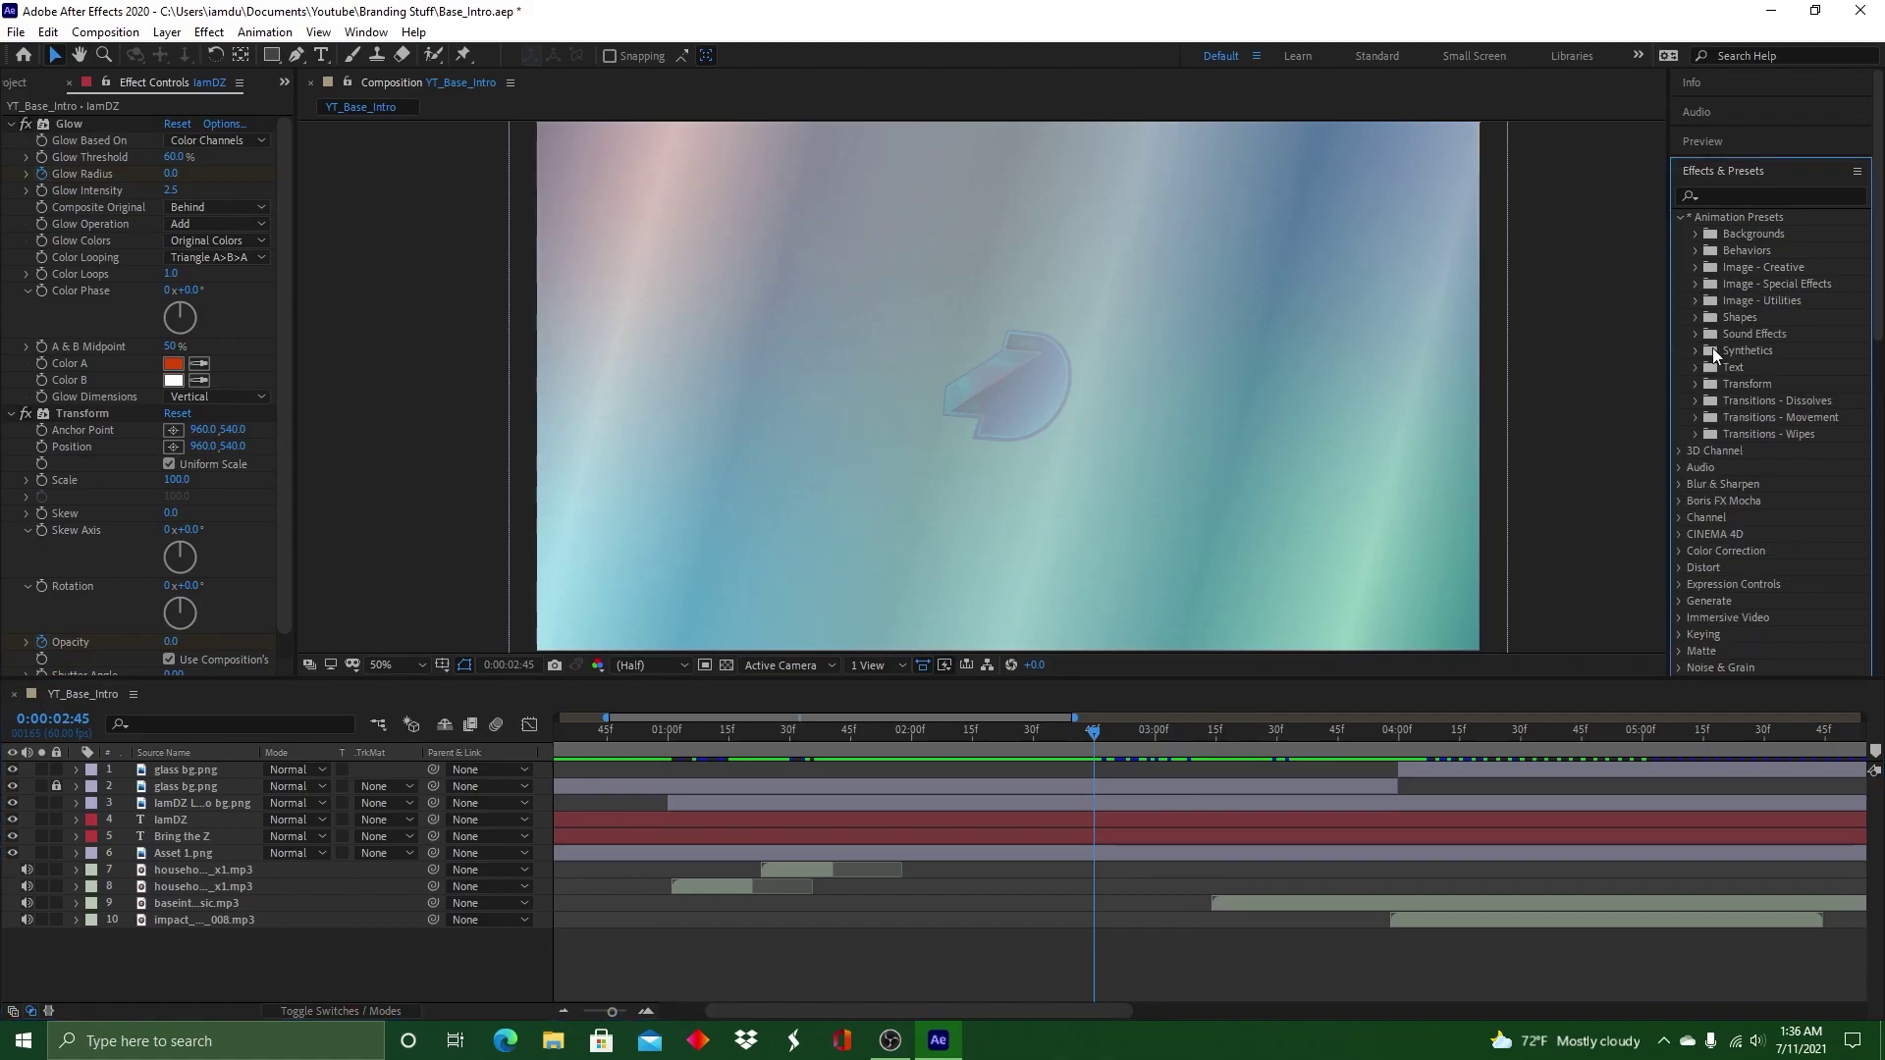
left_click(1696, 352)
left_click(1696, 352)
left_click(1680, 218)
left_click(1679, 384)
scroll(1771, 388, "down", 1)
left_click(1780, 611)
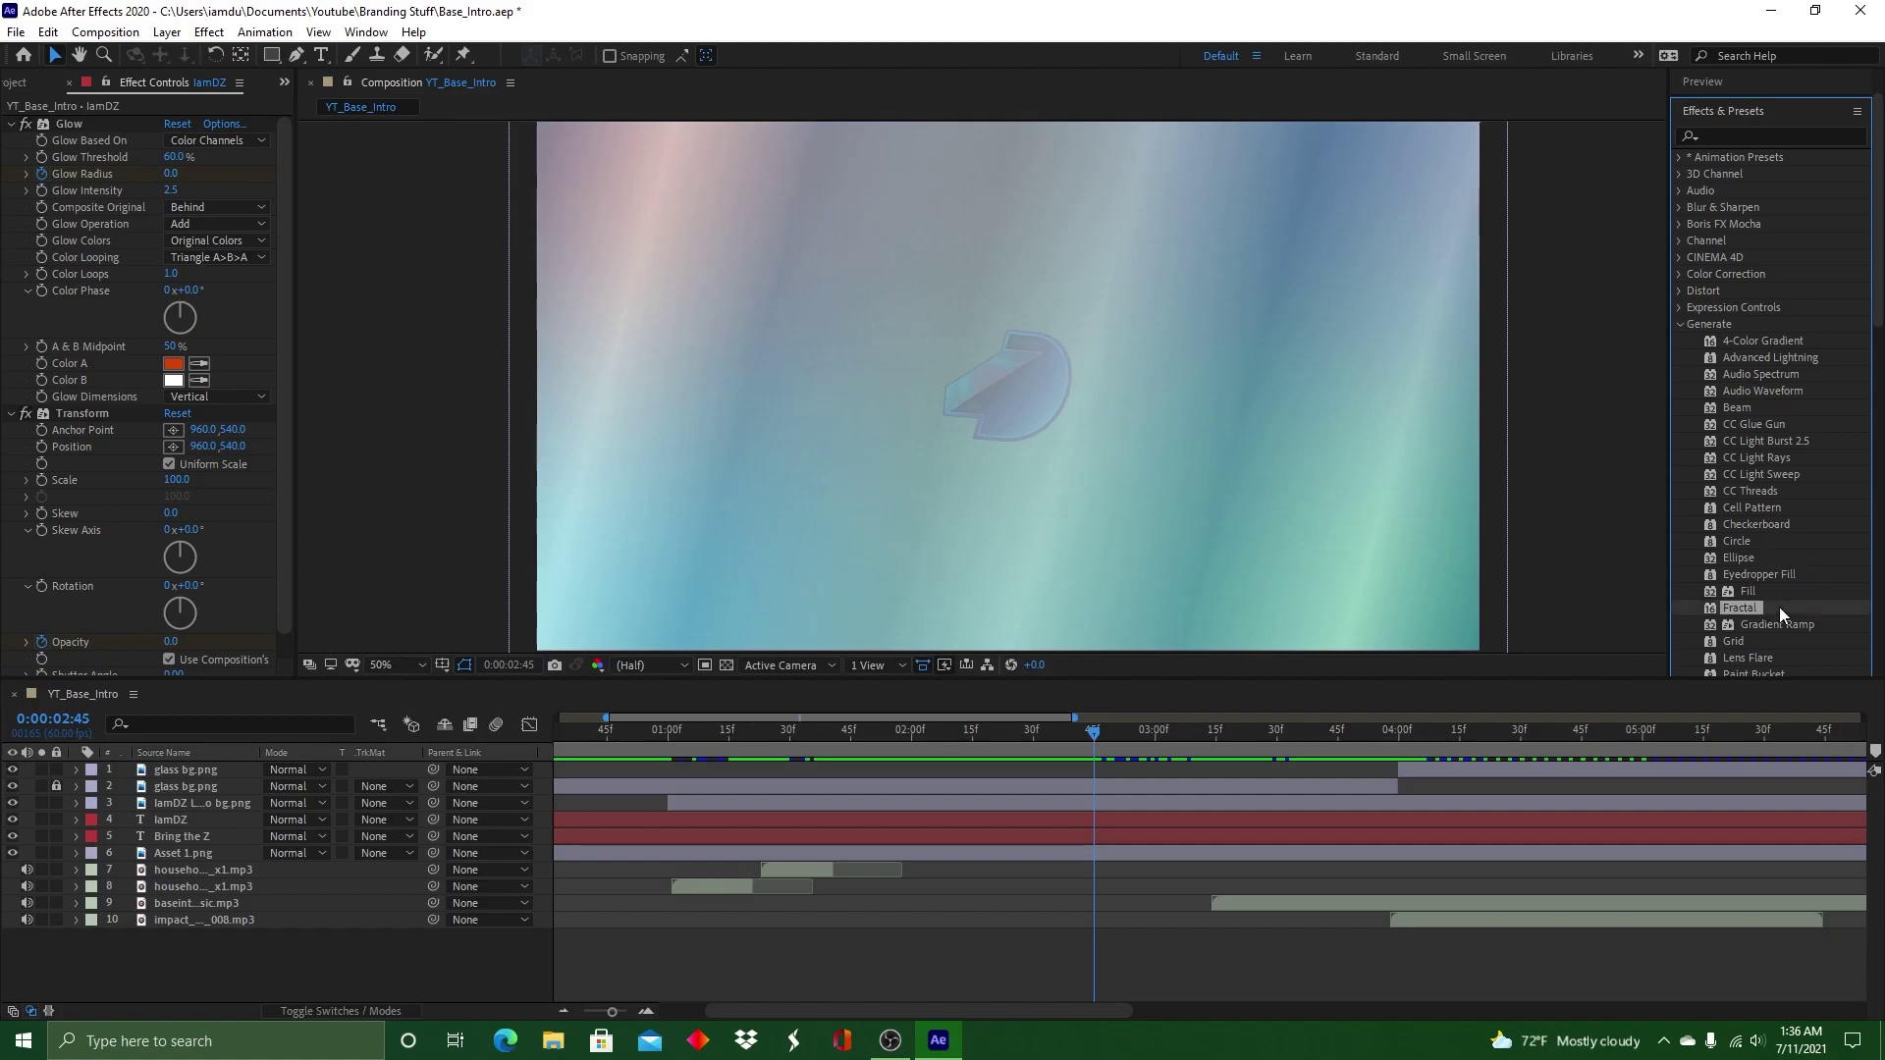
left_click(1170, 786)
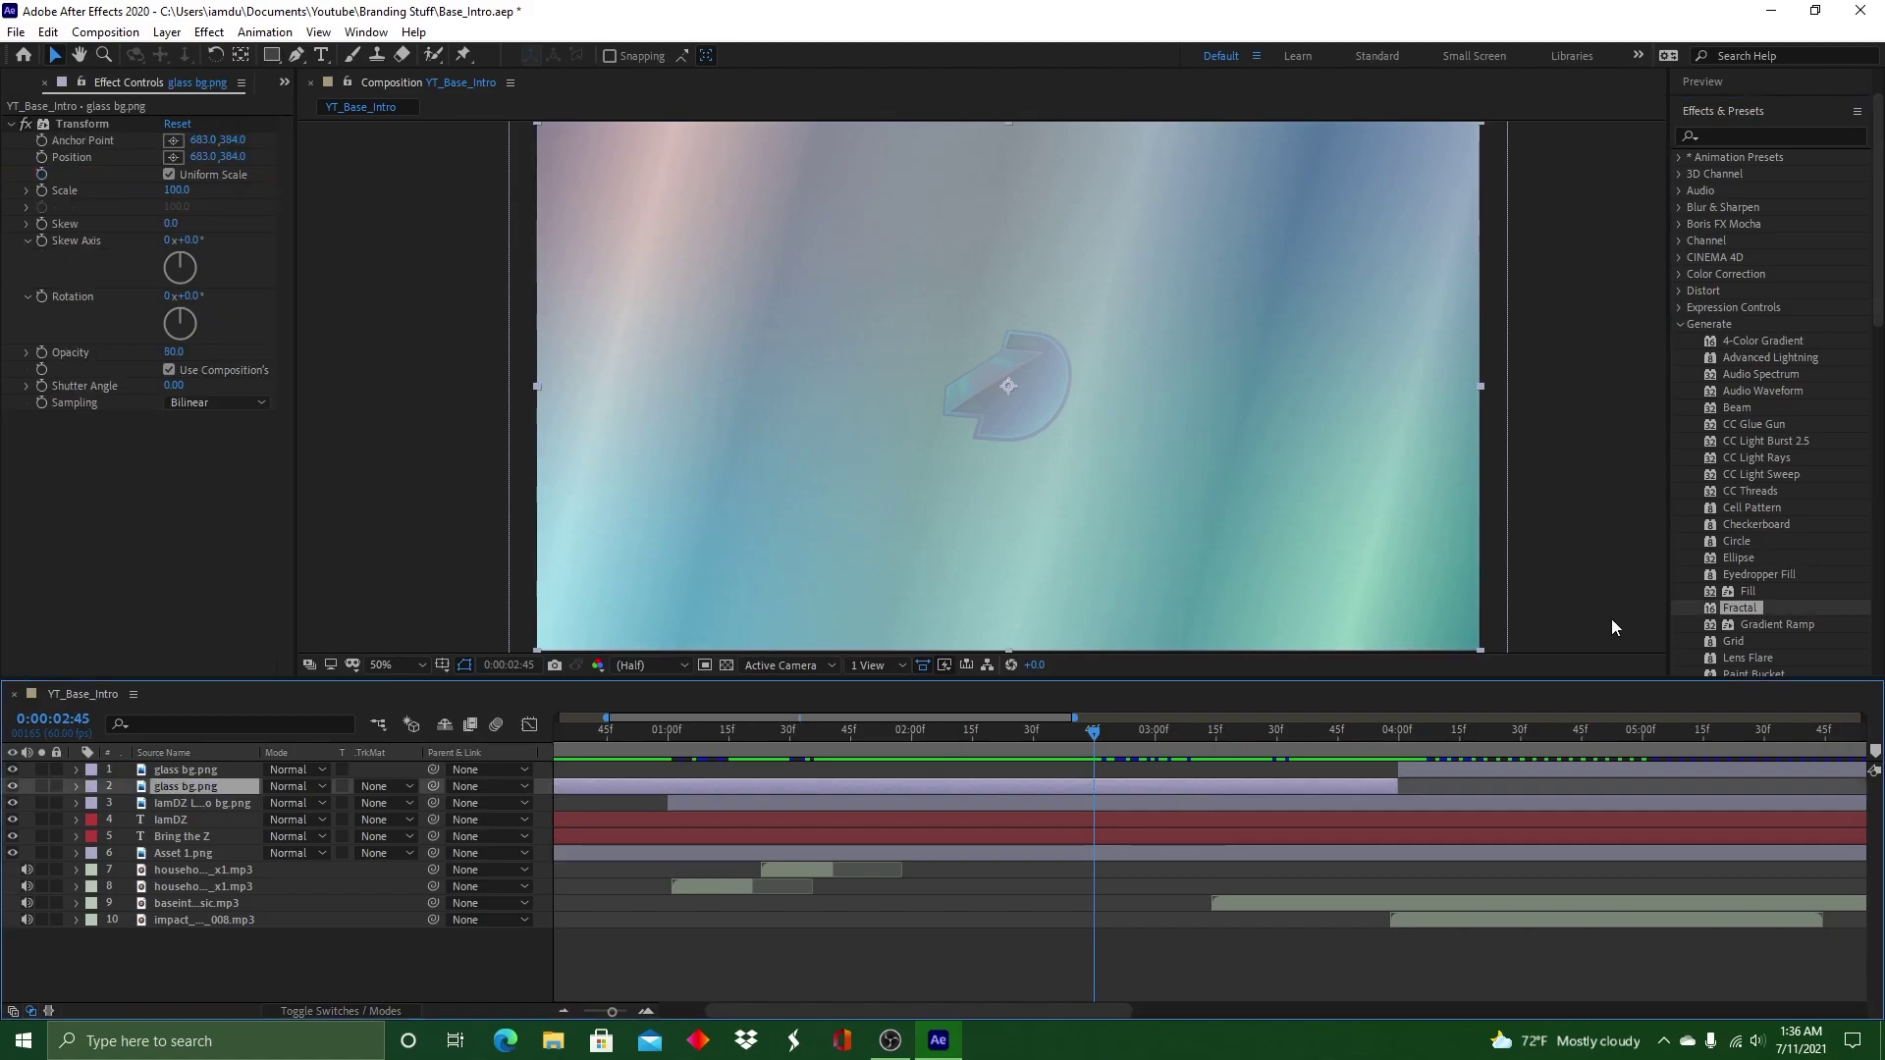
double_click(1778, 608)
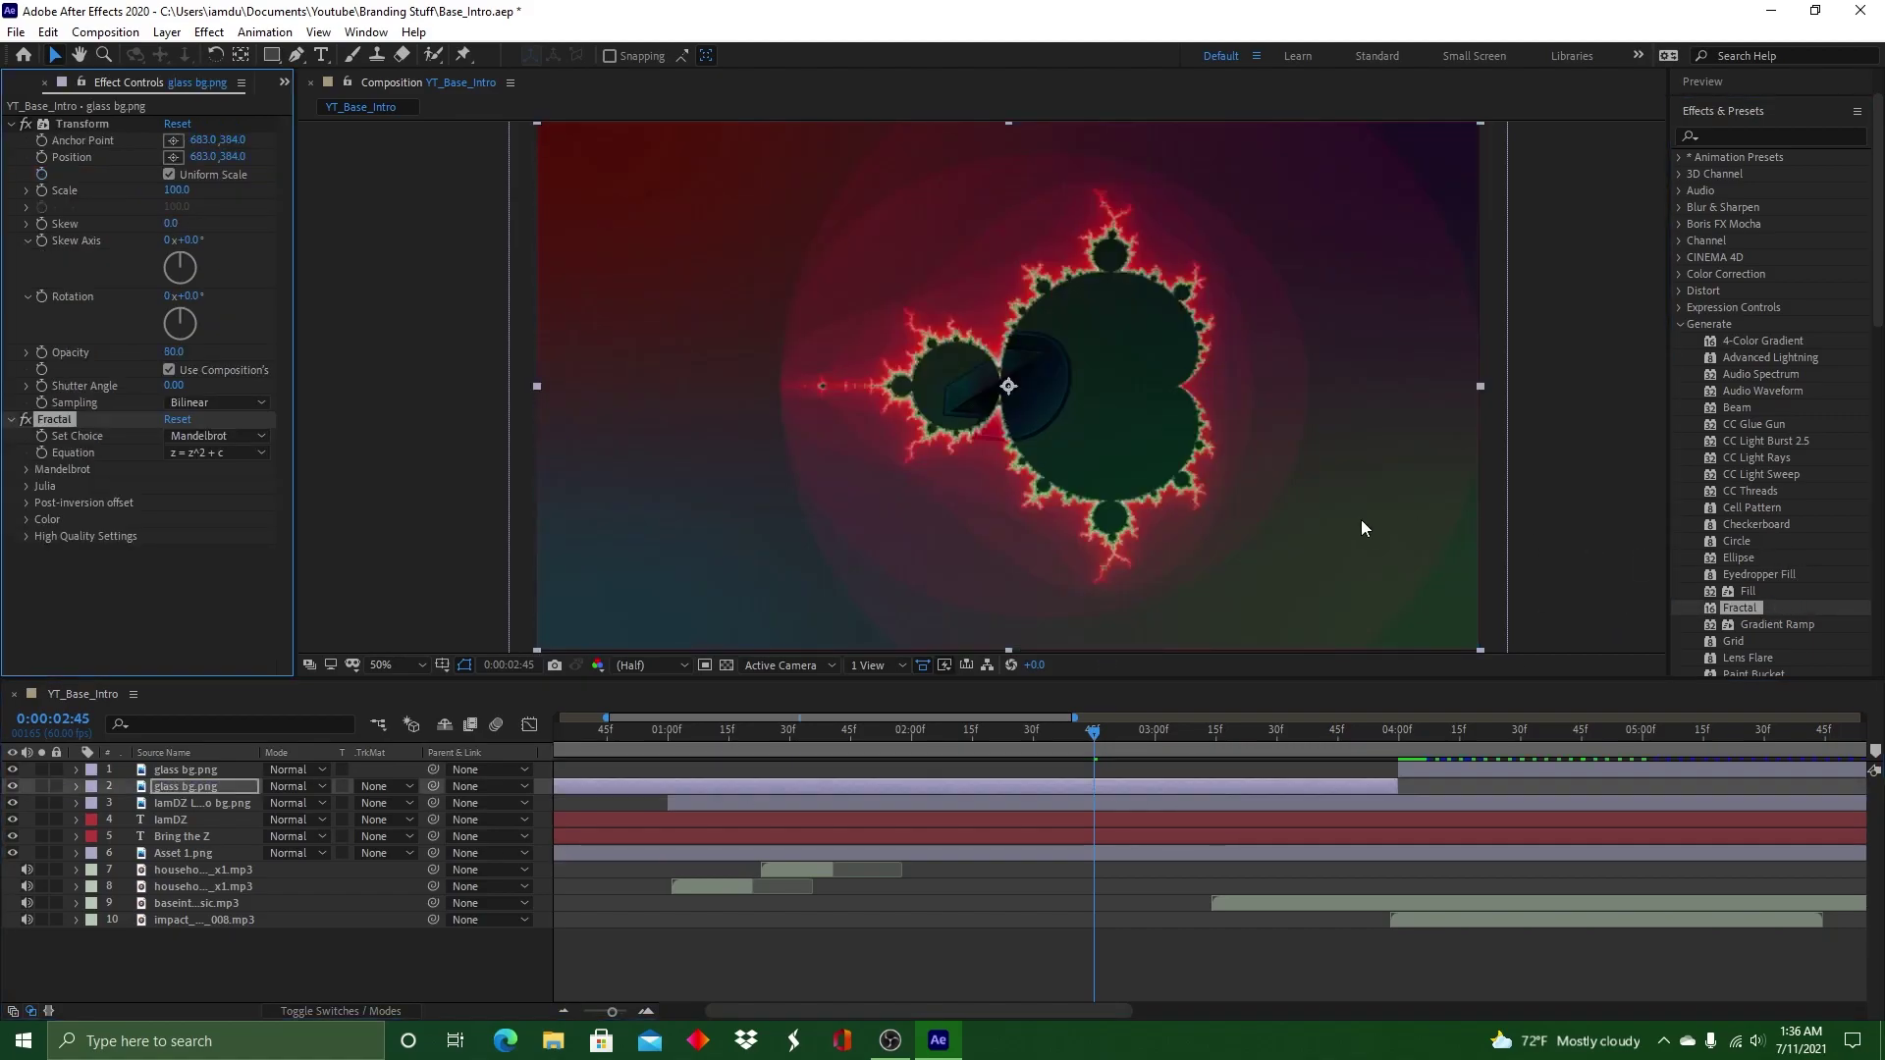
mouse_move(1097, 738)
left_mouse_down()
mouse_move(972, 731)
mouse_move(1100, 720)
left_mouse_up()
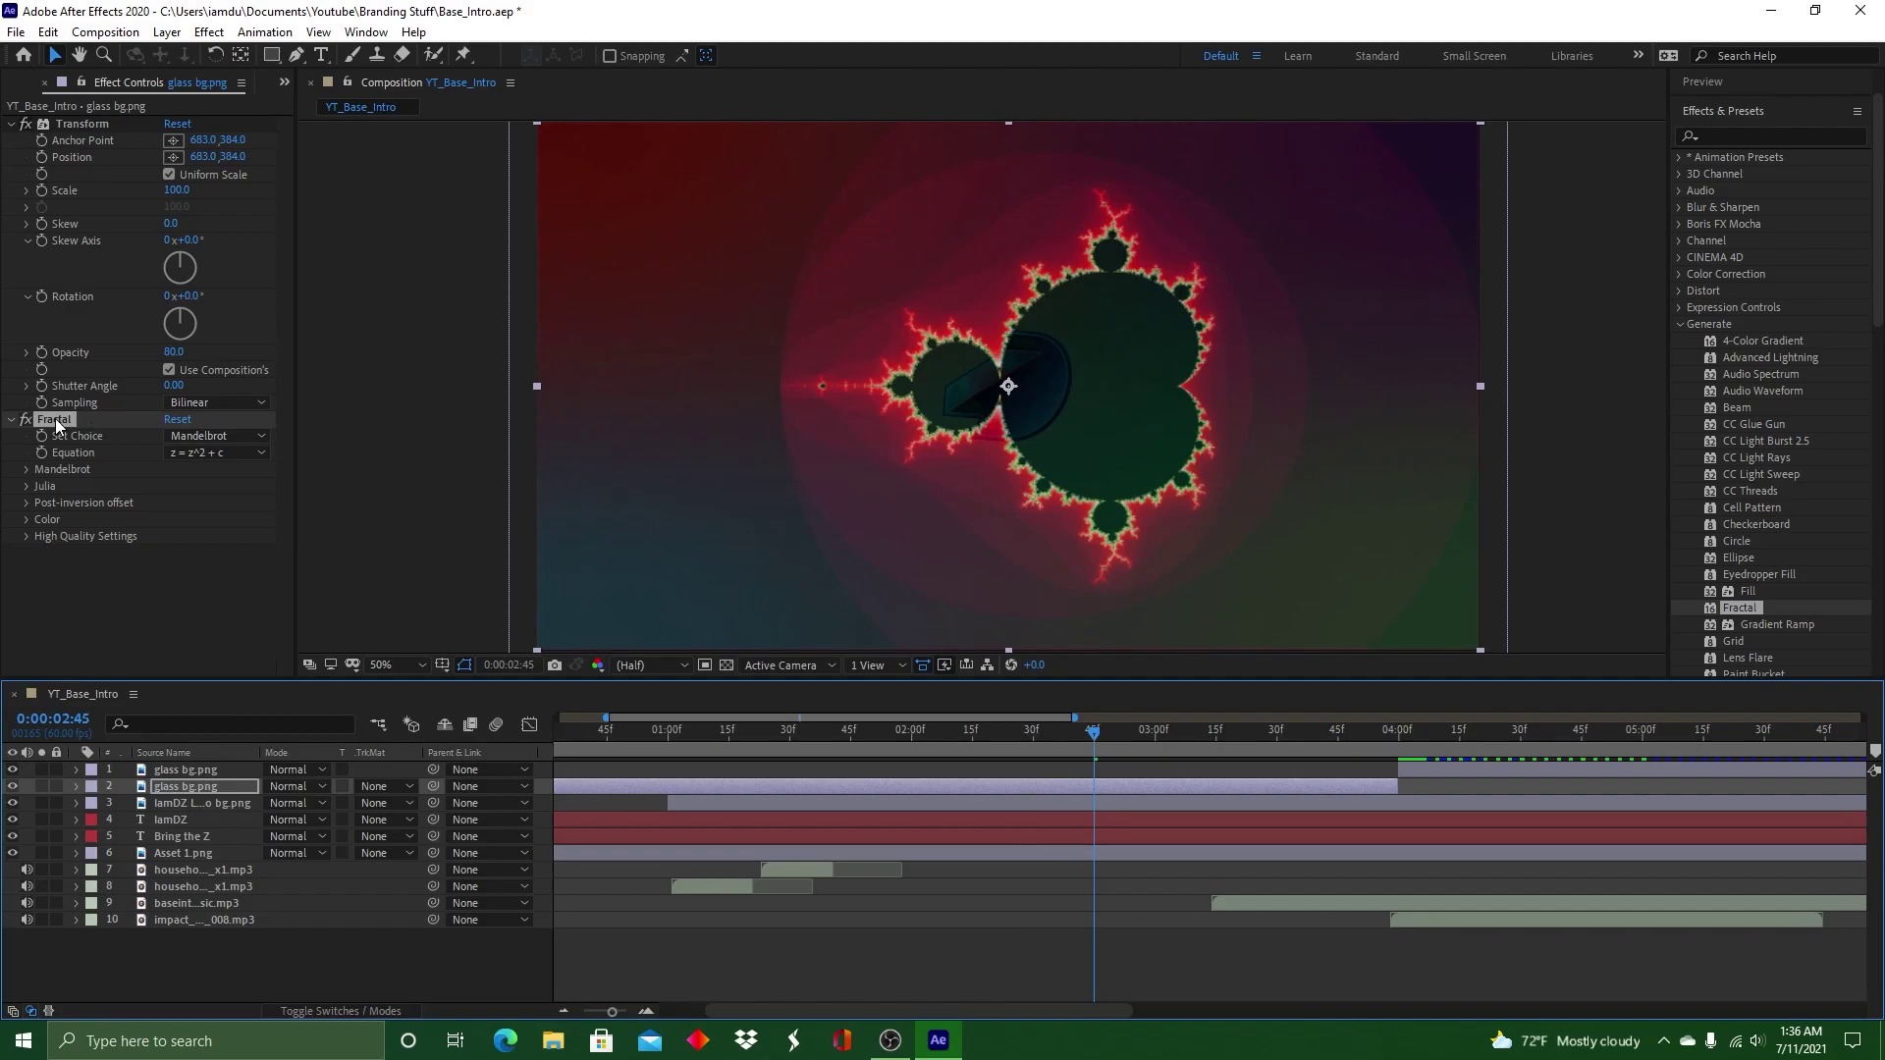
Try the Mandelbrot Inverse and Mandelbrot over Julia sets for the Fractal effect, and delete the effect
left_click(257, 436)
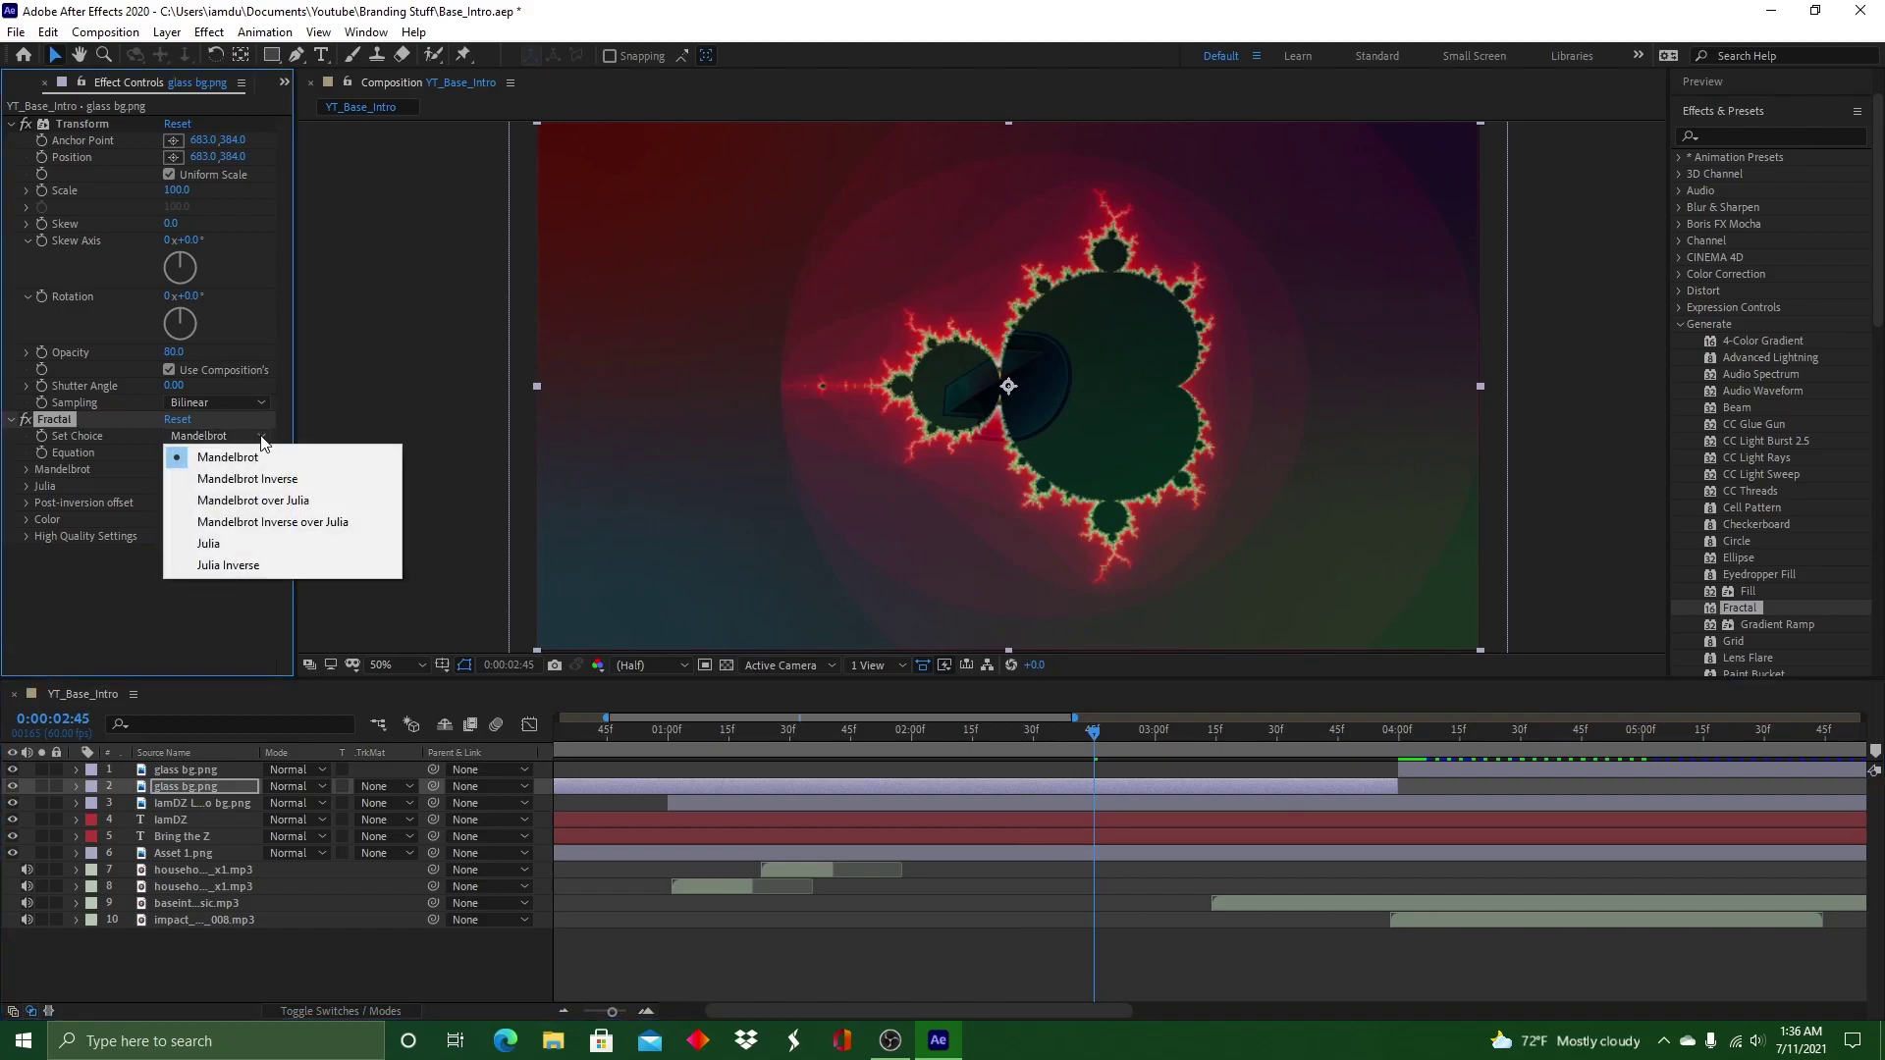
left_click(246, 479)
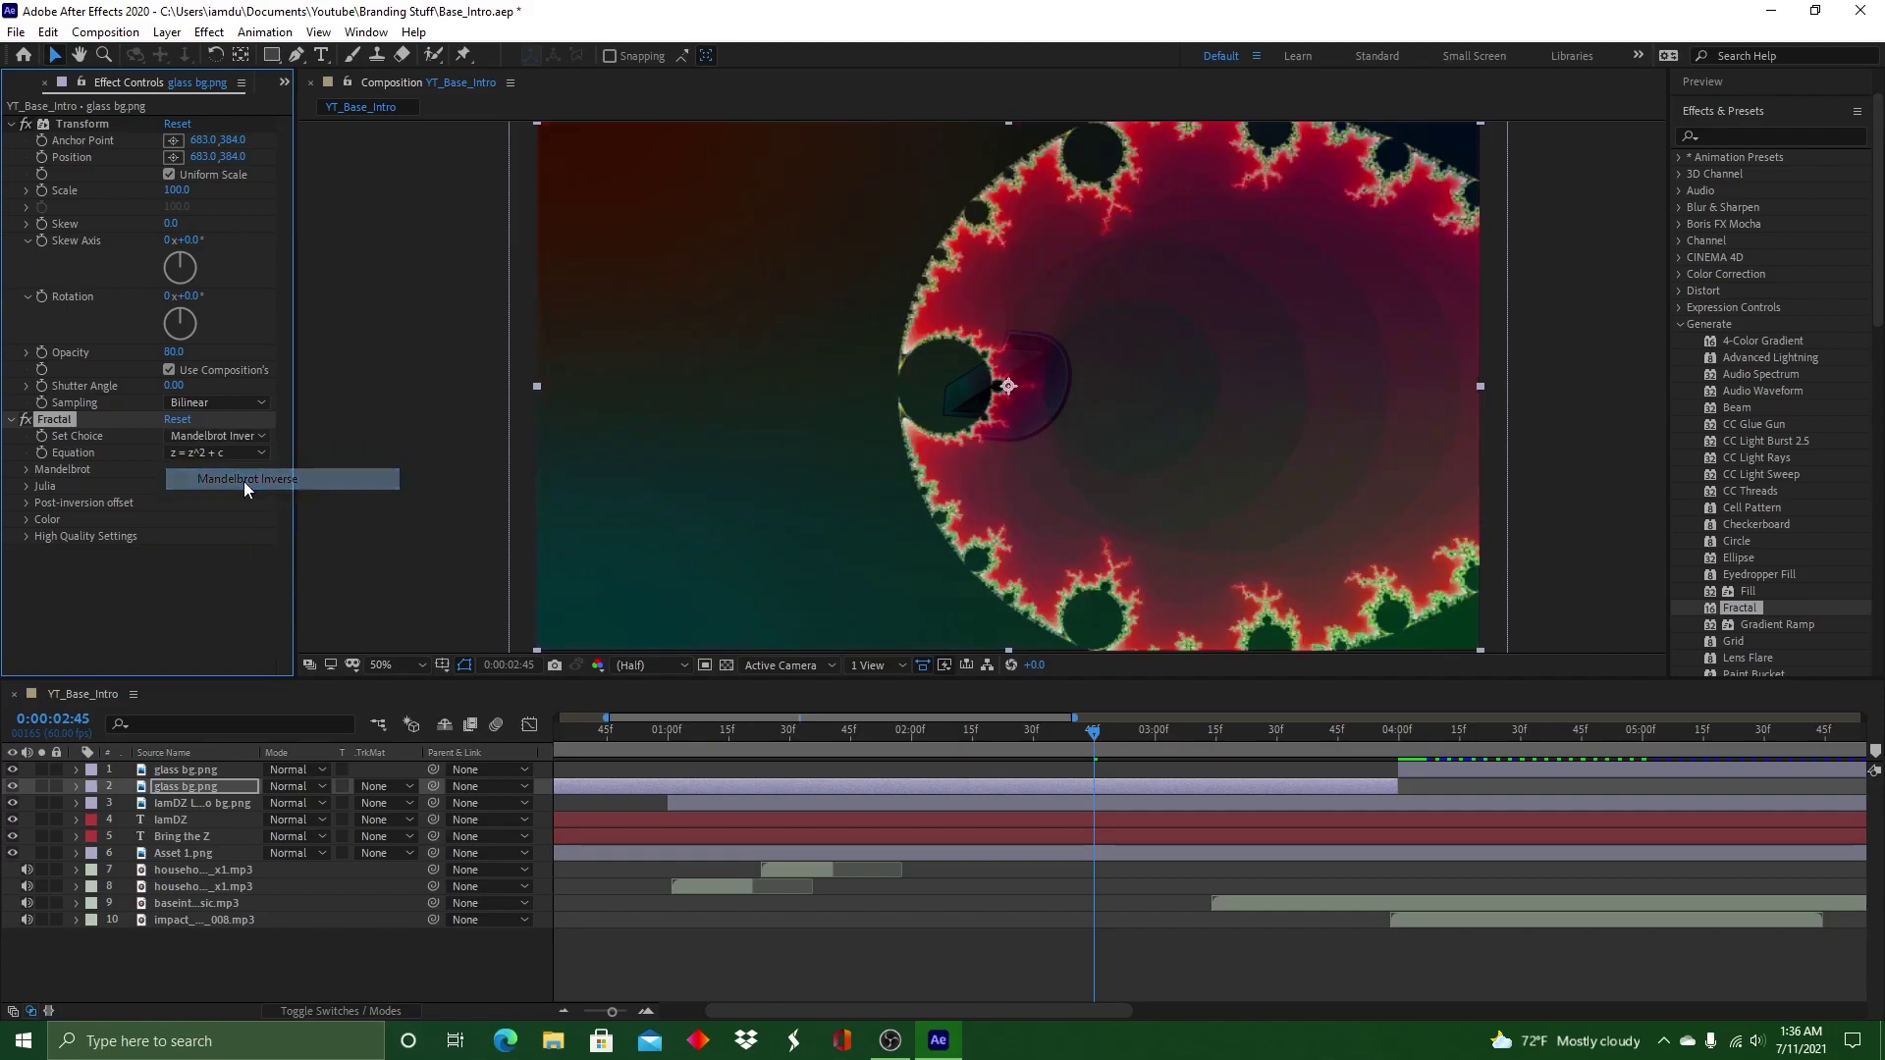
left_click(256, 436)
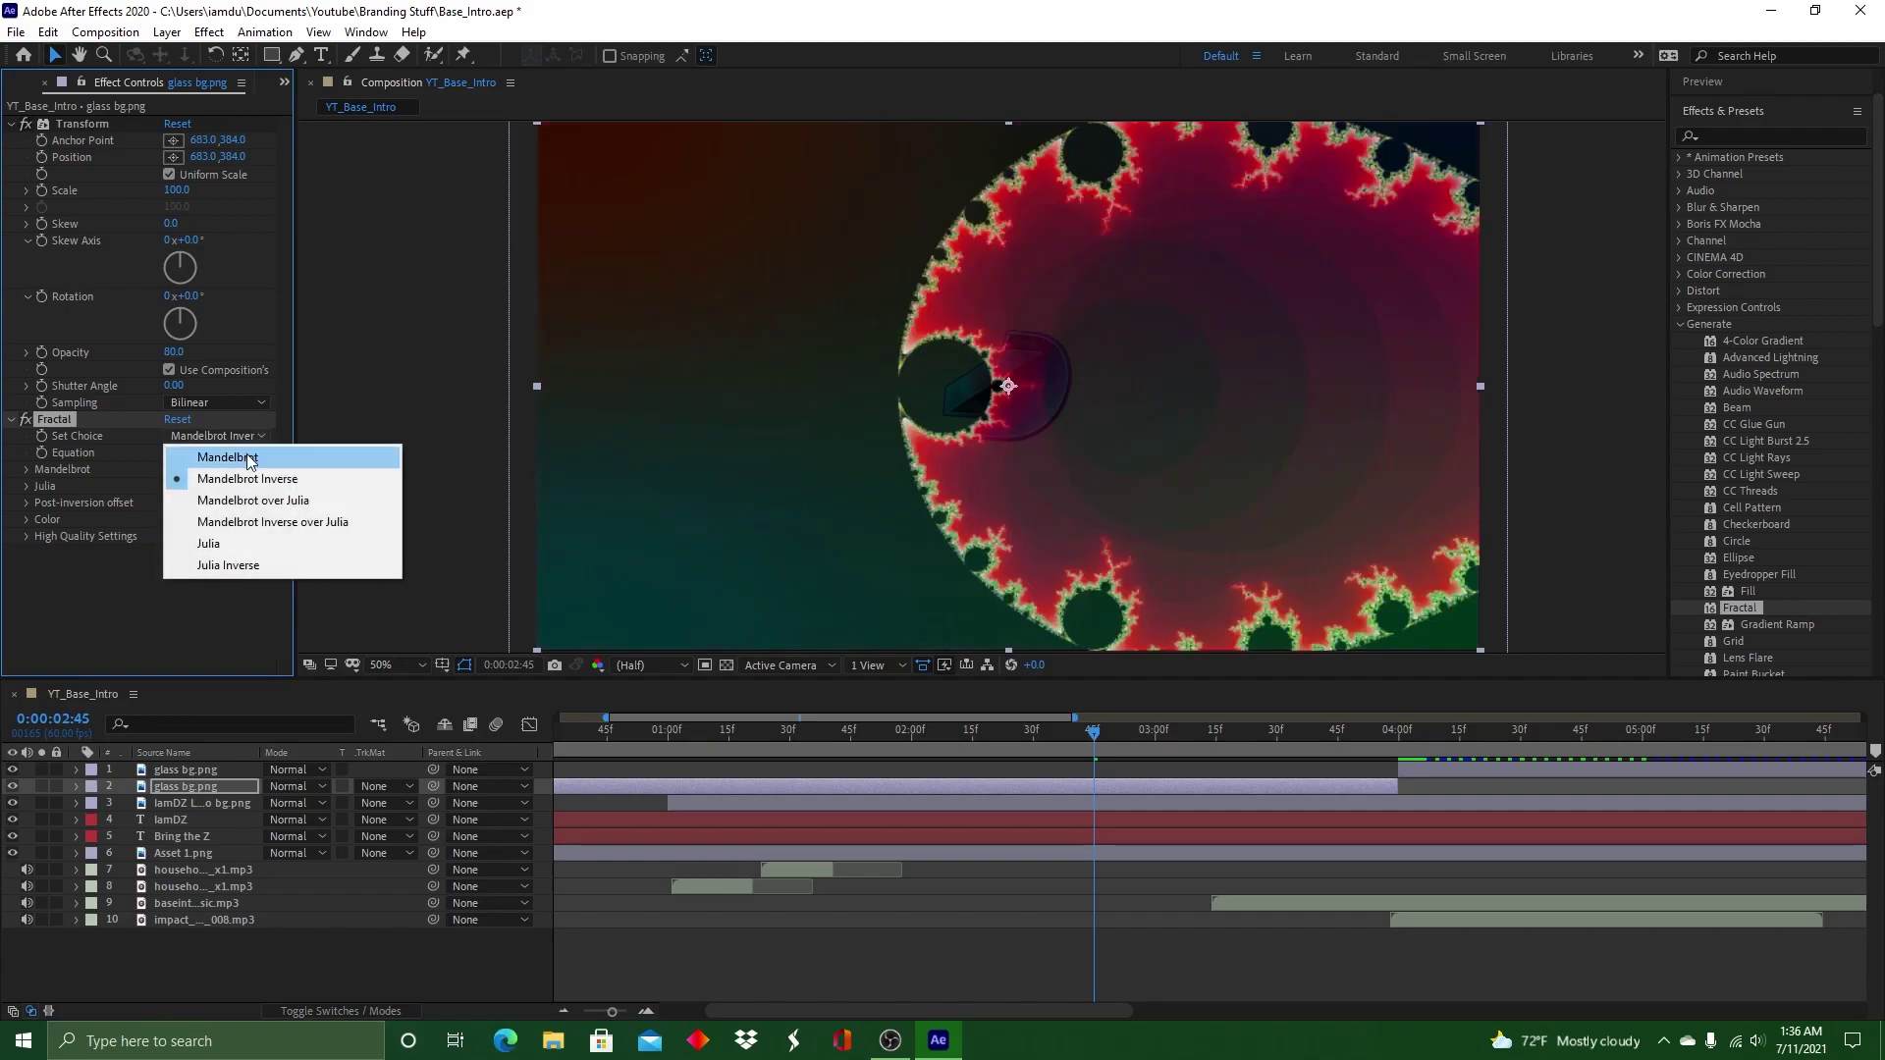
left_click(231, 501)
left_click(259, 451)
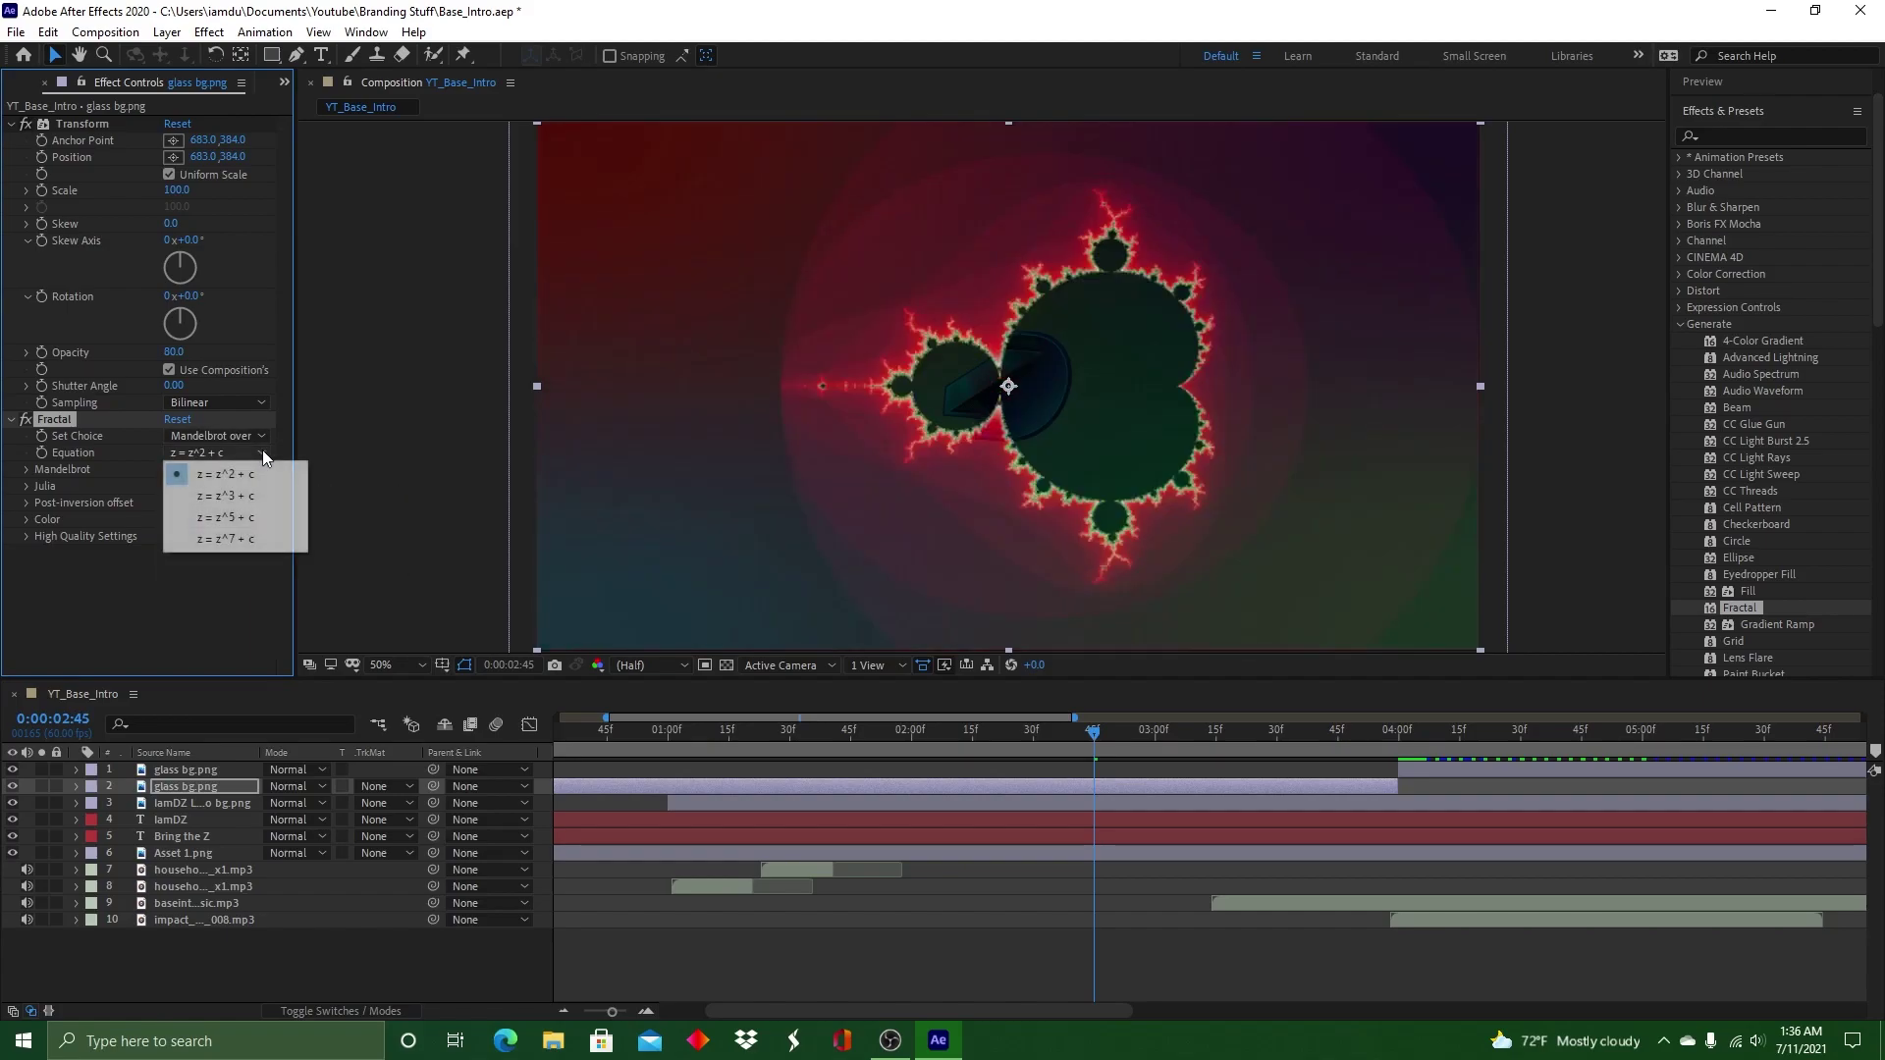
left_click(234, 491)
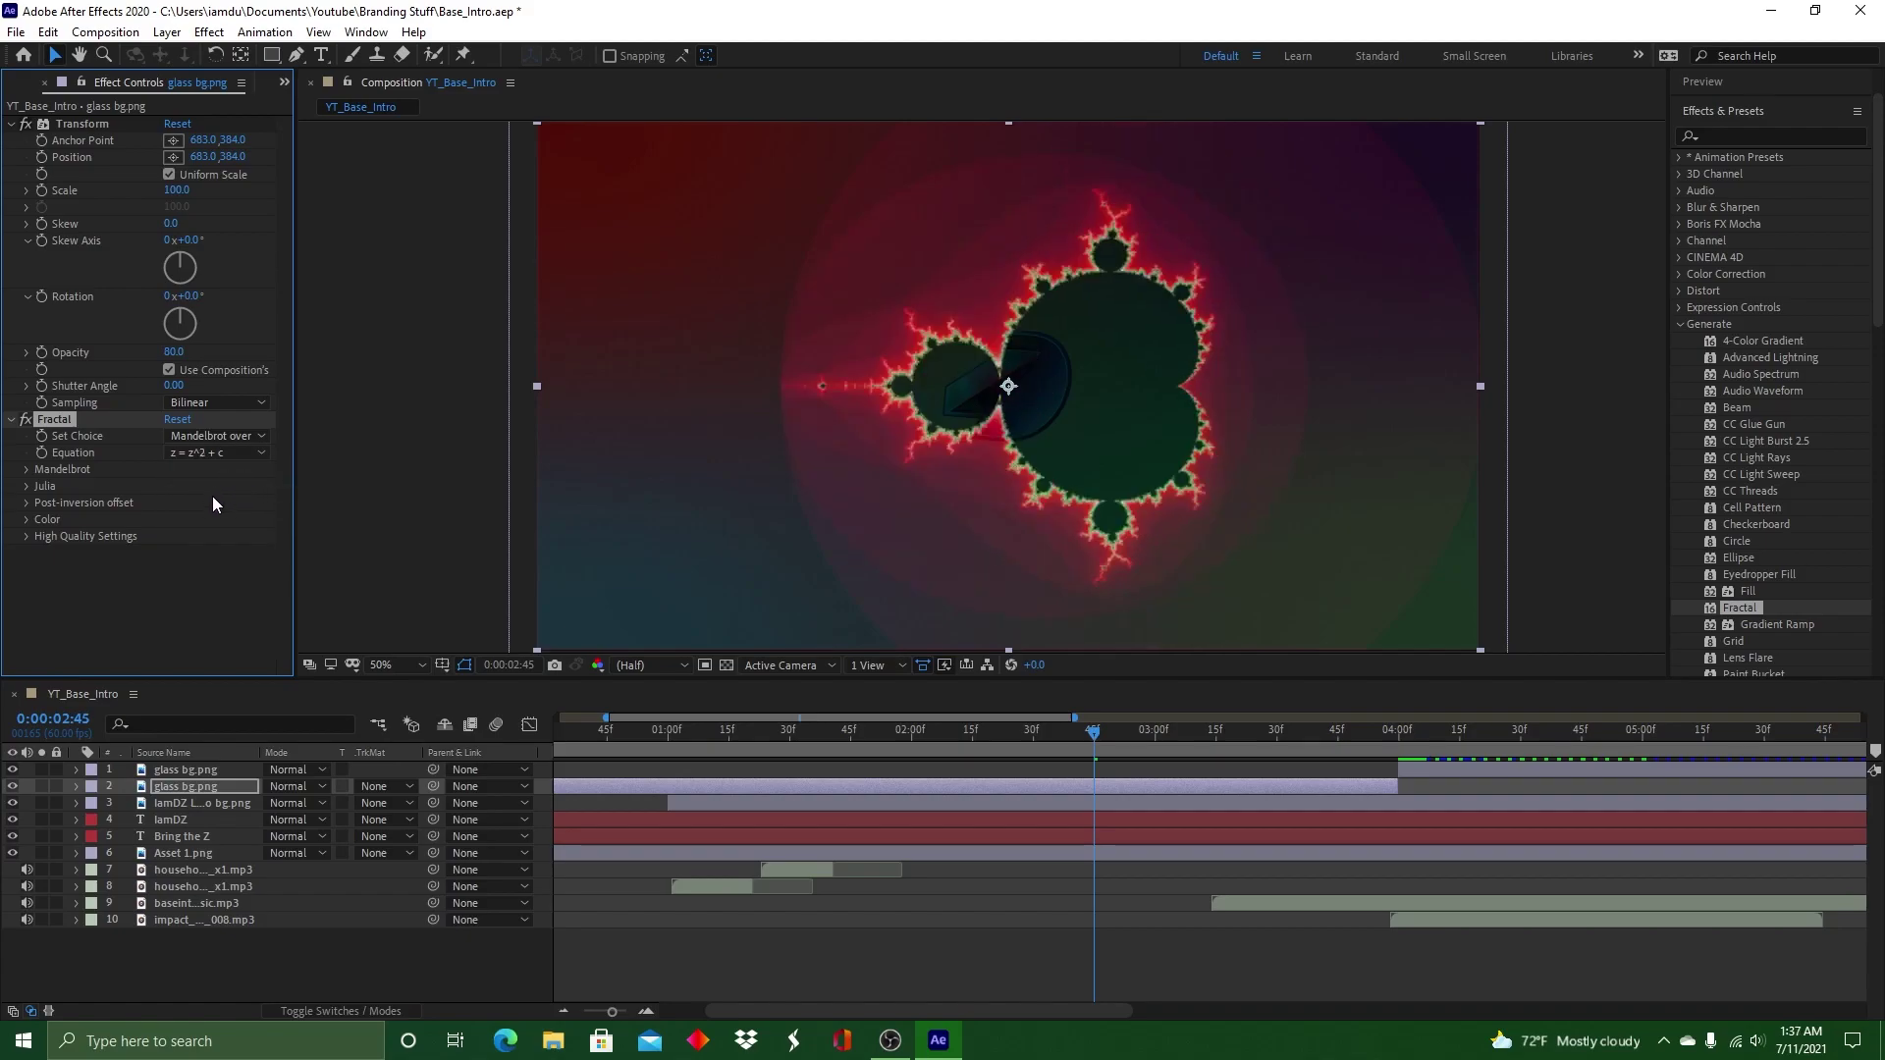
key("Delete")
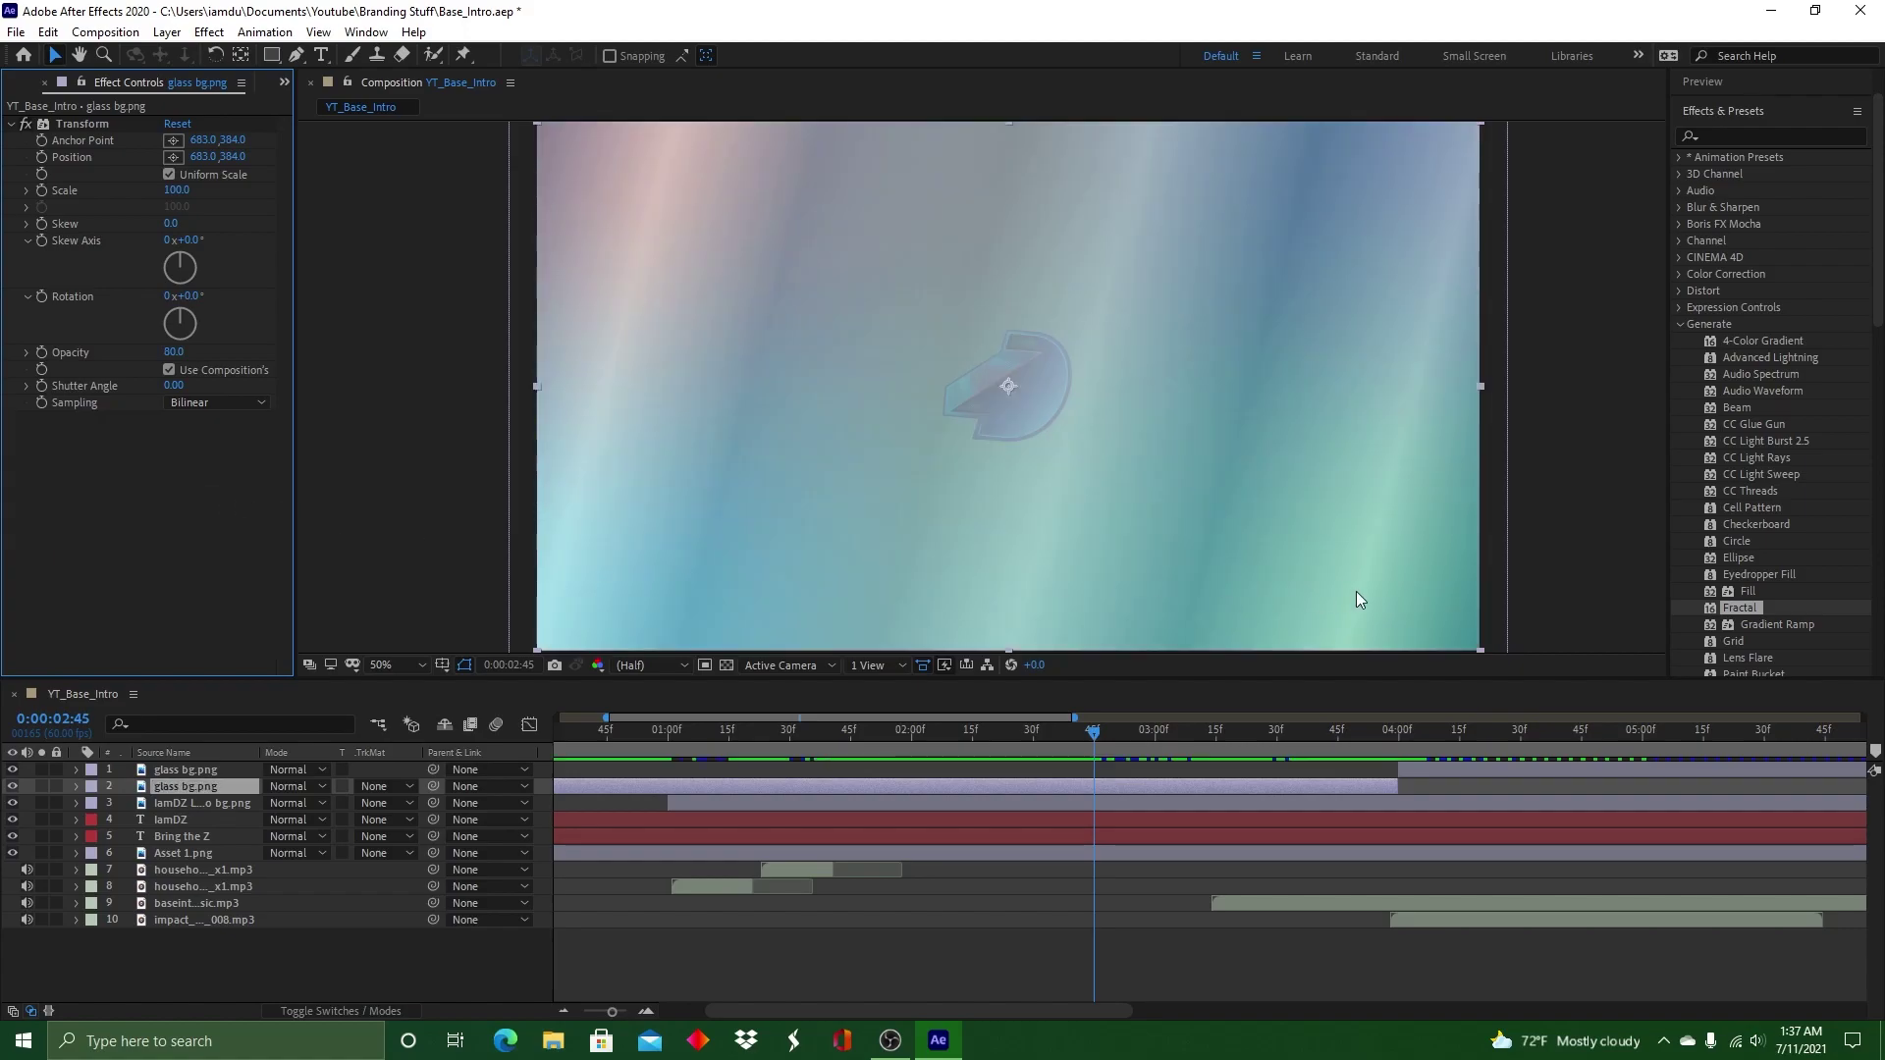
Try the Light Leaks - layer markers preset on the lower glass bg.png layer and undo it
scroll(1771, 564, "down", 2)
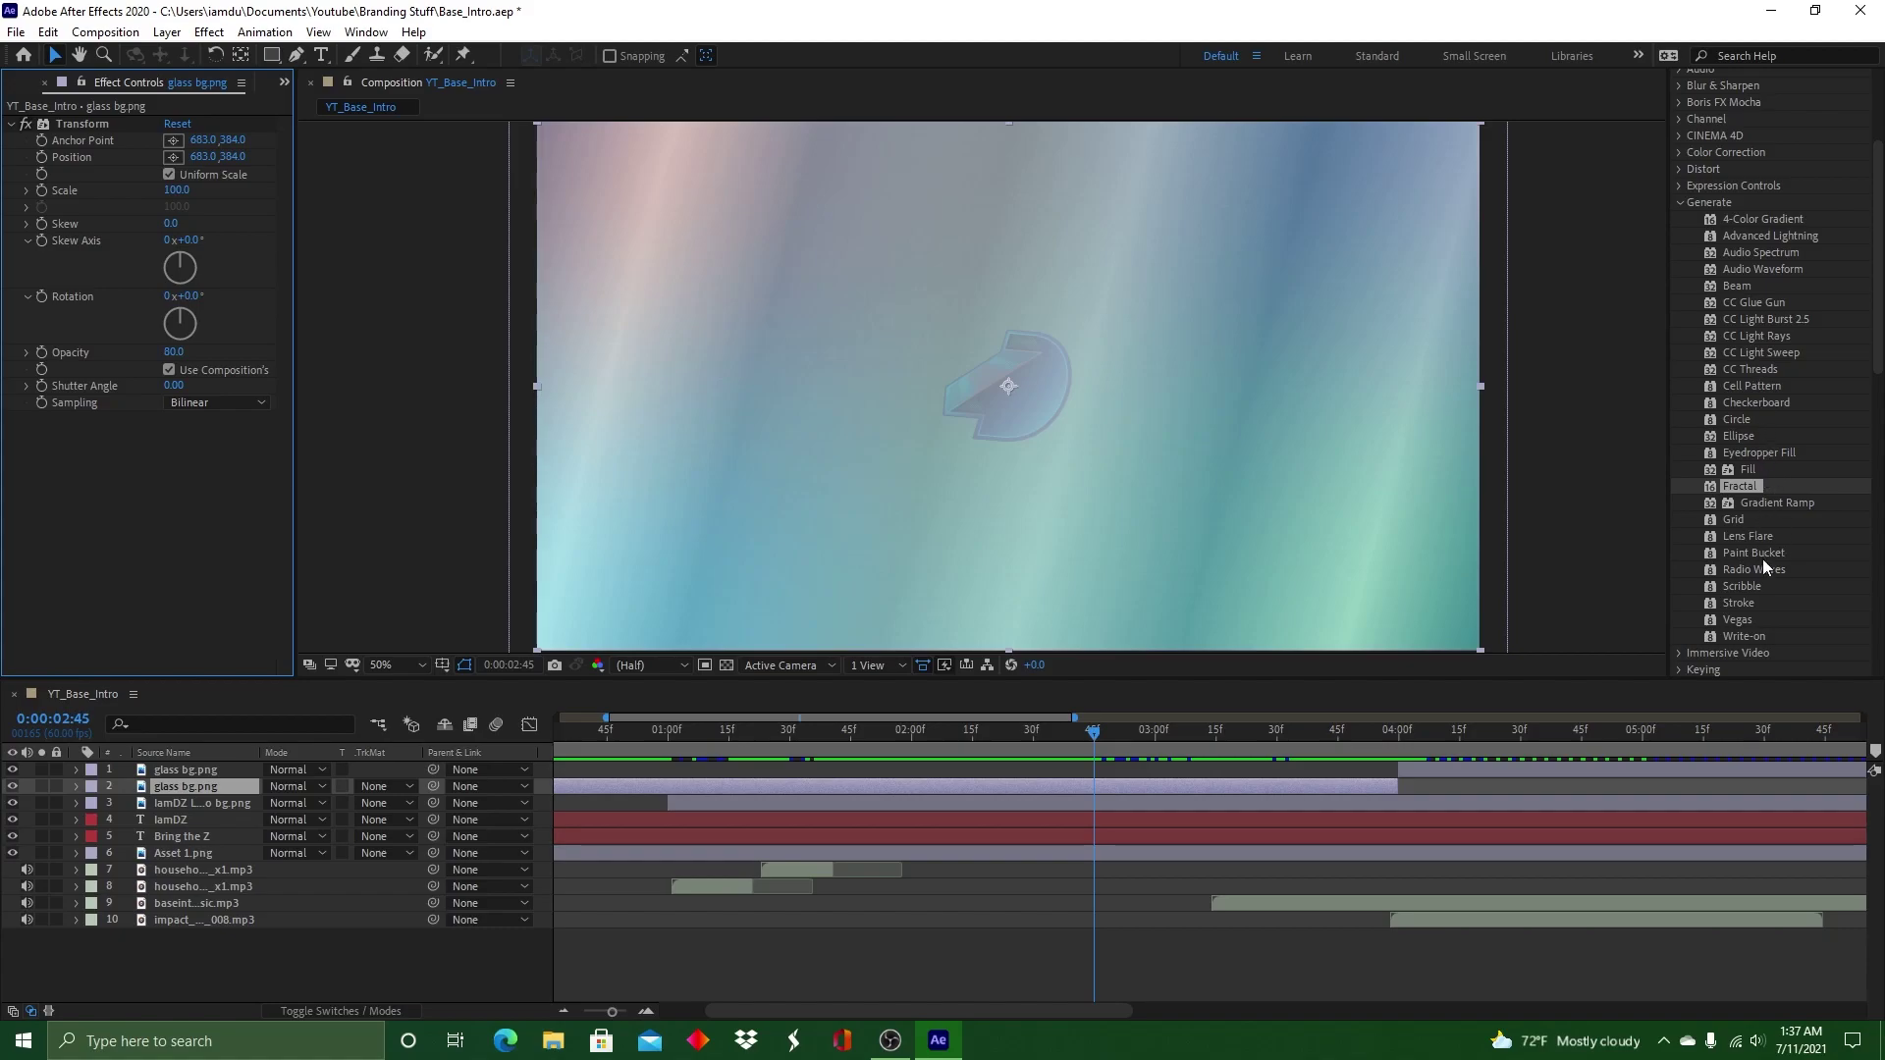
scroll(1728, 412, "up", 3)
left_click(1681, 218)
left_click(1695, 285)
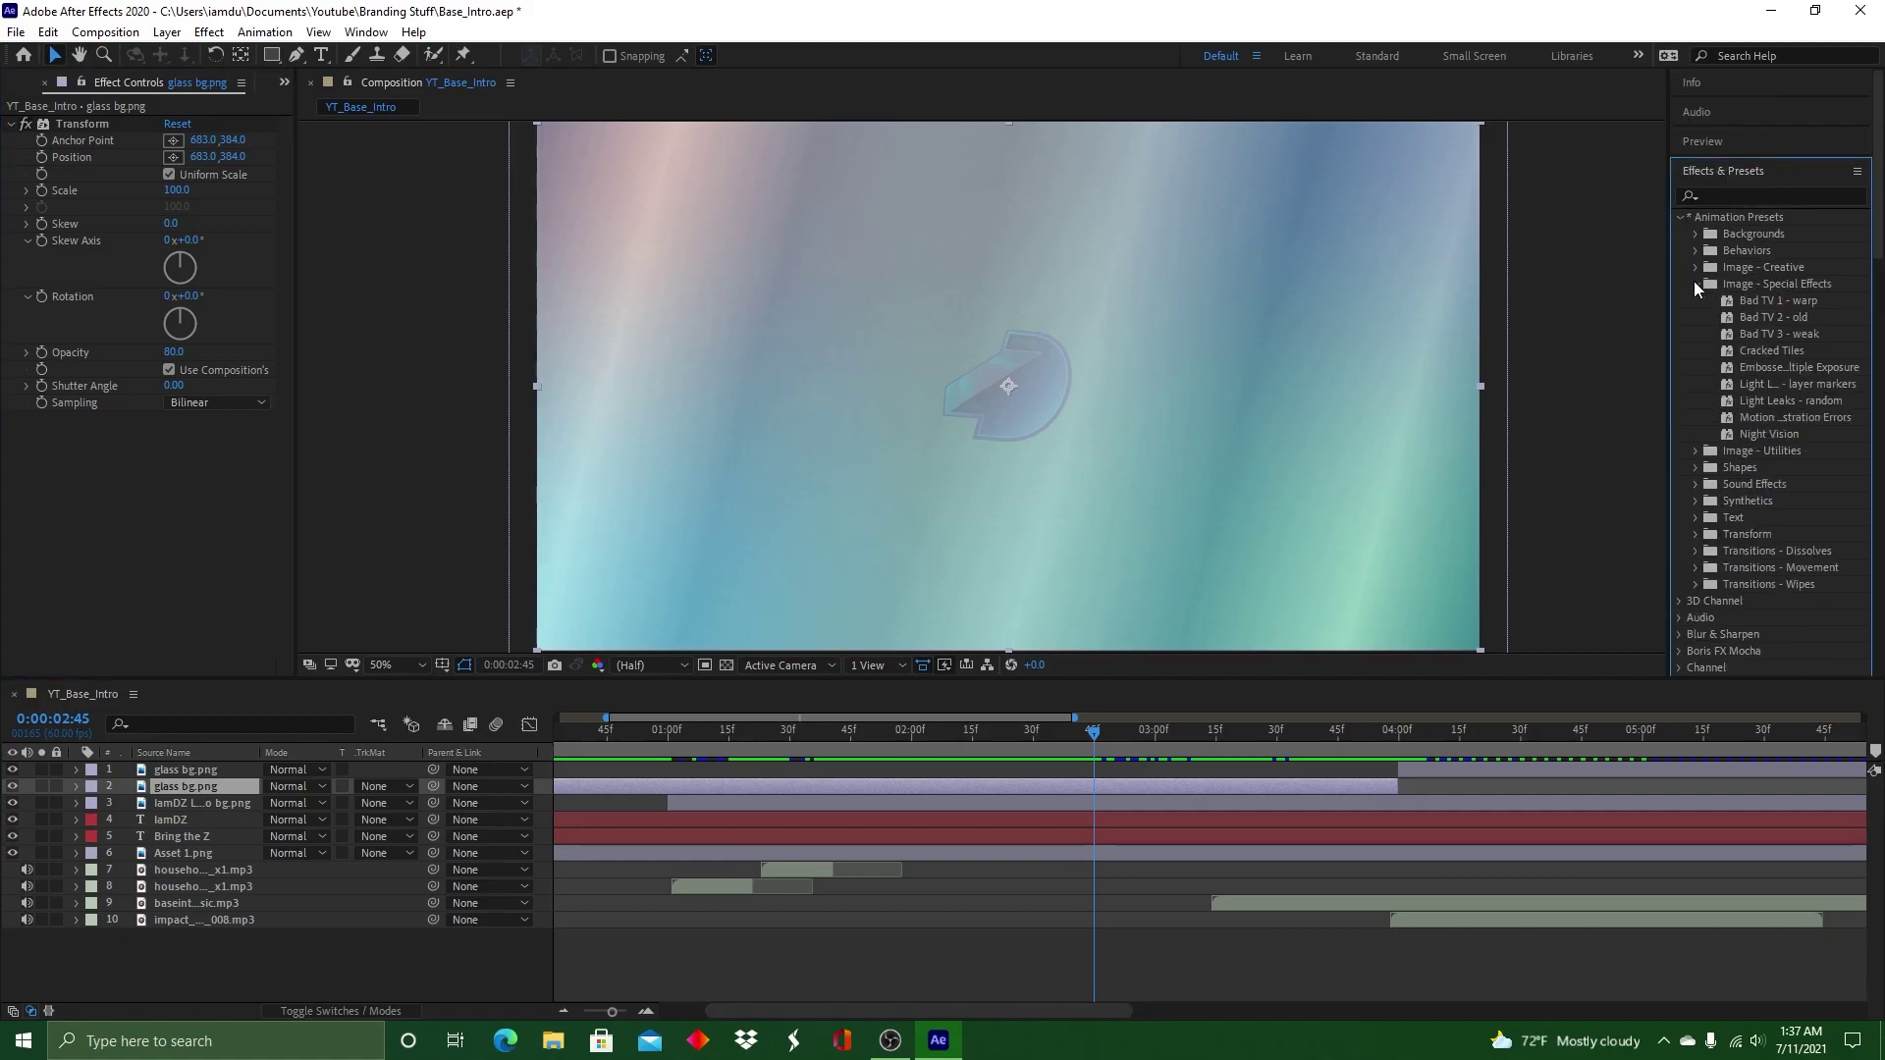
double_click(1788, 386)
left_click_drag(922, 738, 1428, 743)
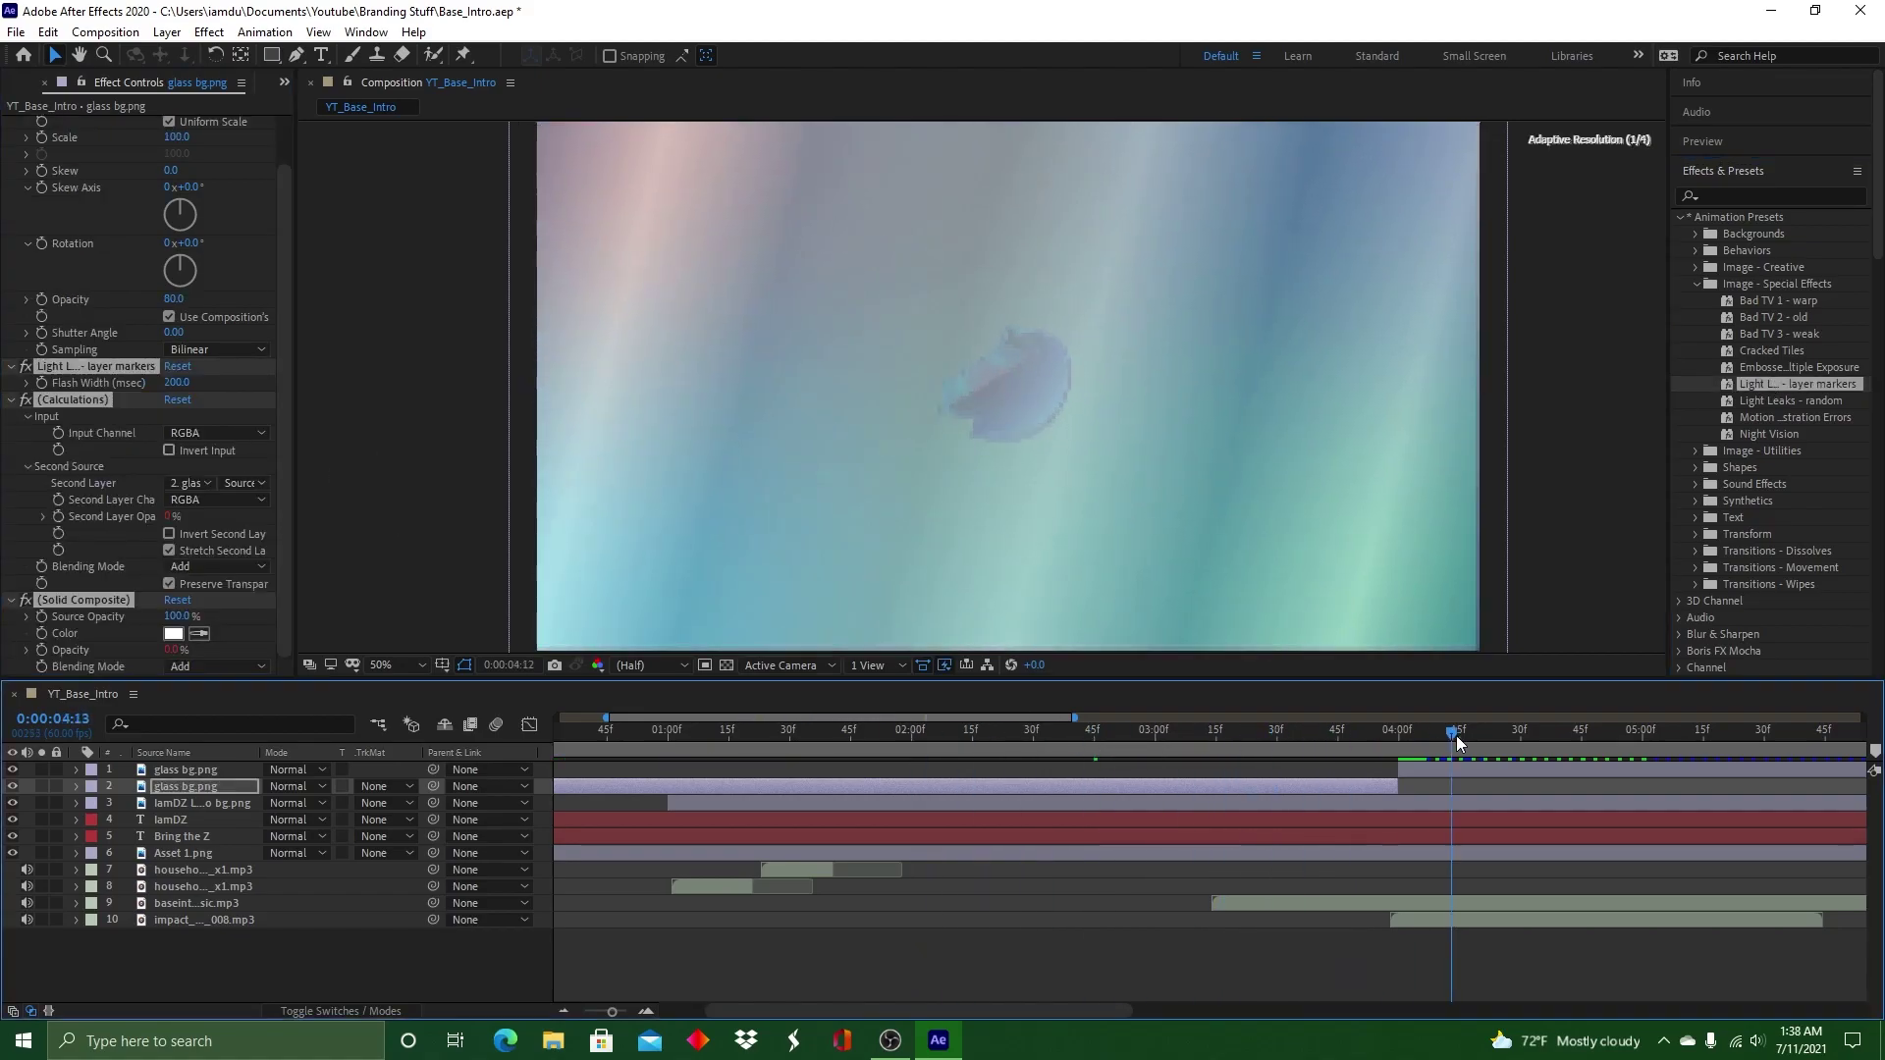
key("ctrl+z")
Browse the Shapes and Synthetics animation presets, including Sprites - Animated and Elements
left_click(1696, 285)
left_click(1696, 317)
left_click(1713, 367)
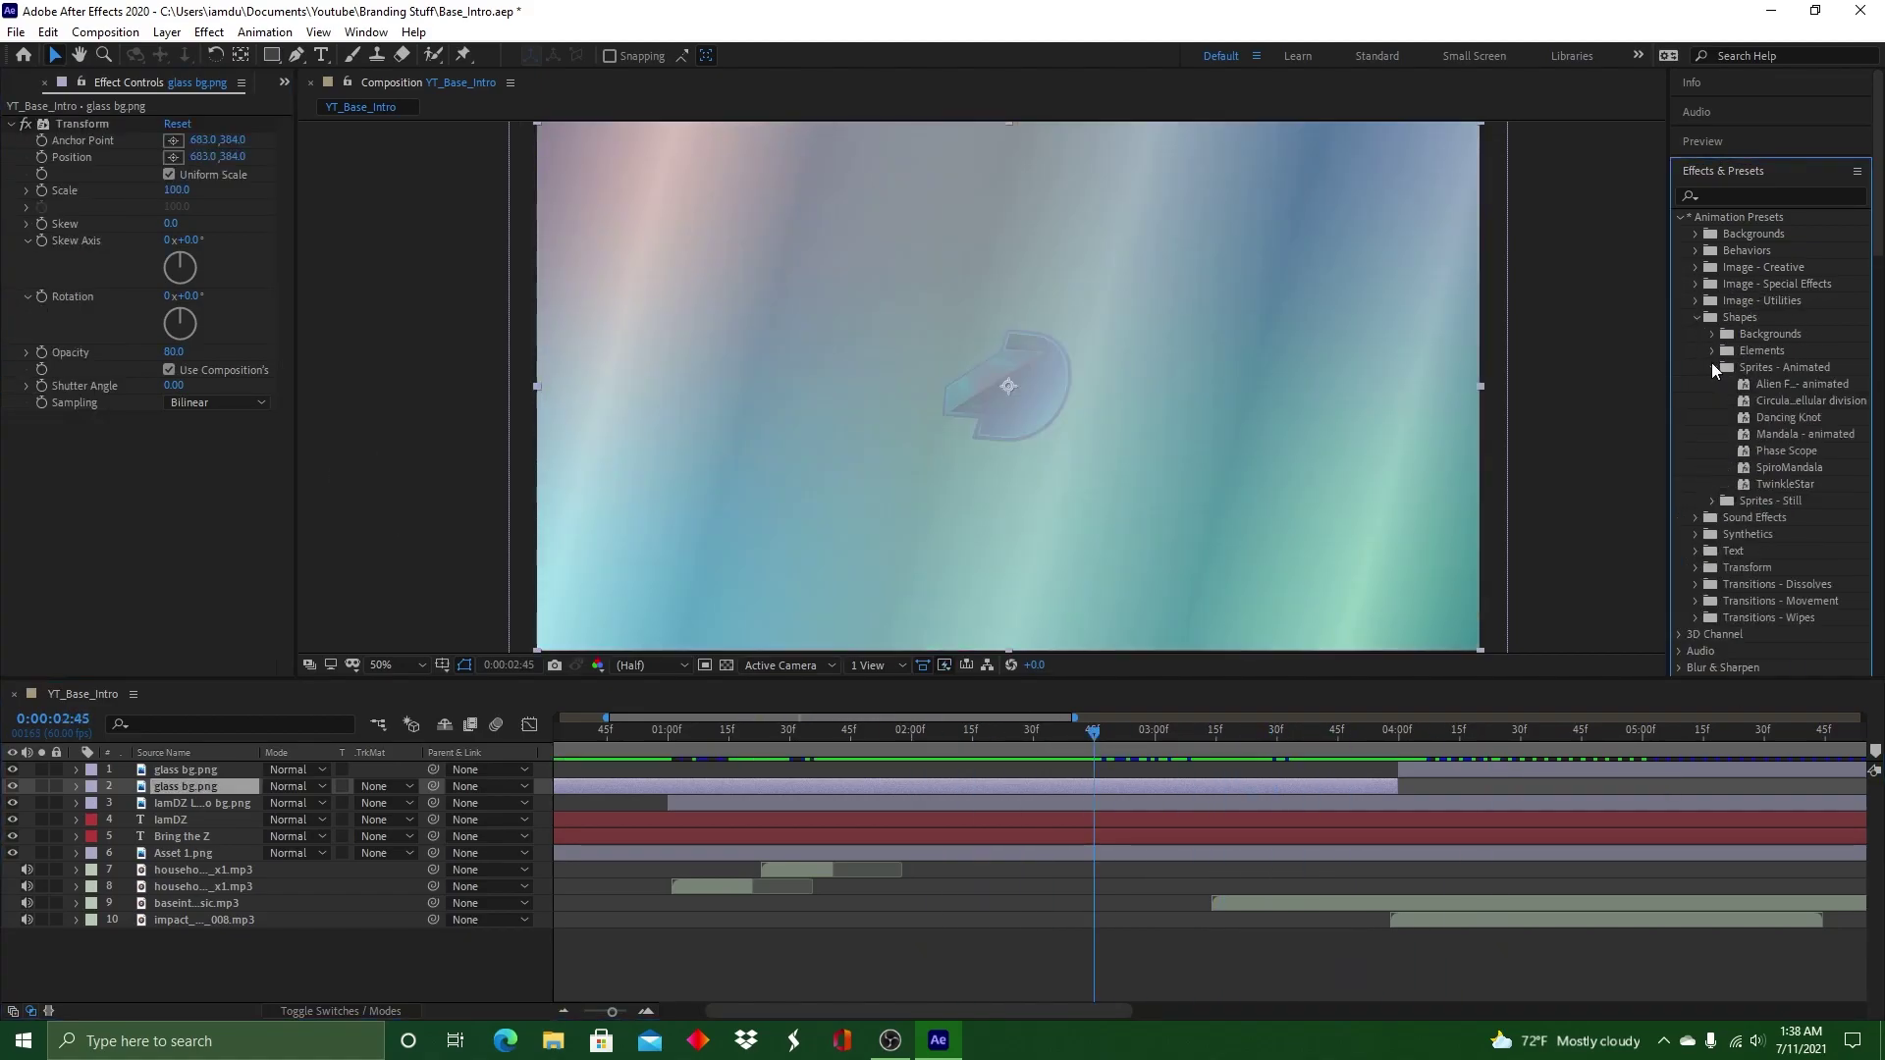
left_click(1711, 367)
left_click(1712, 351)
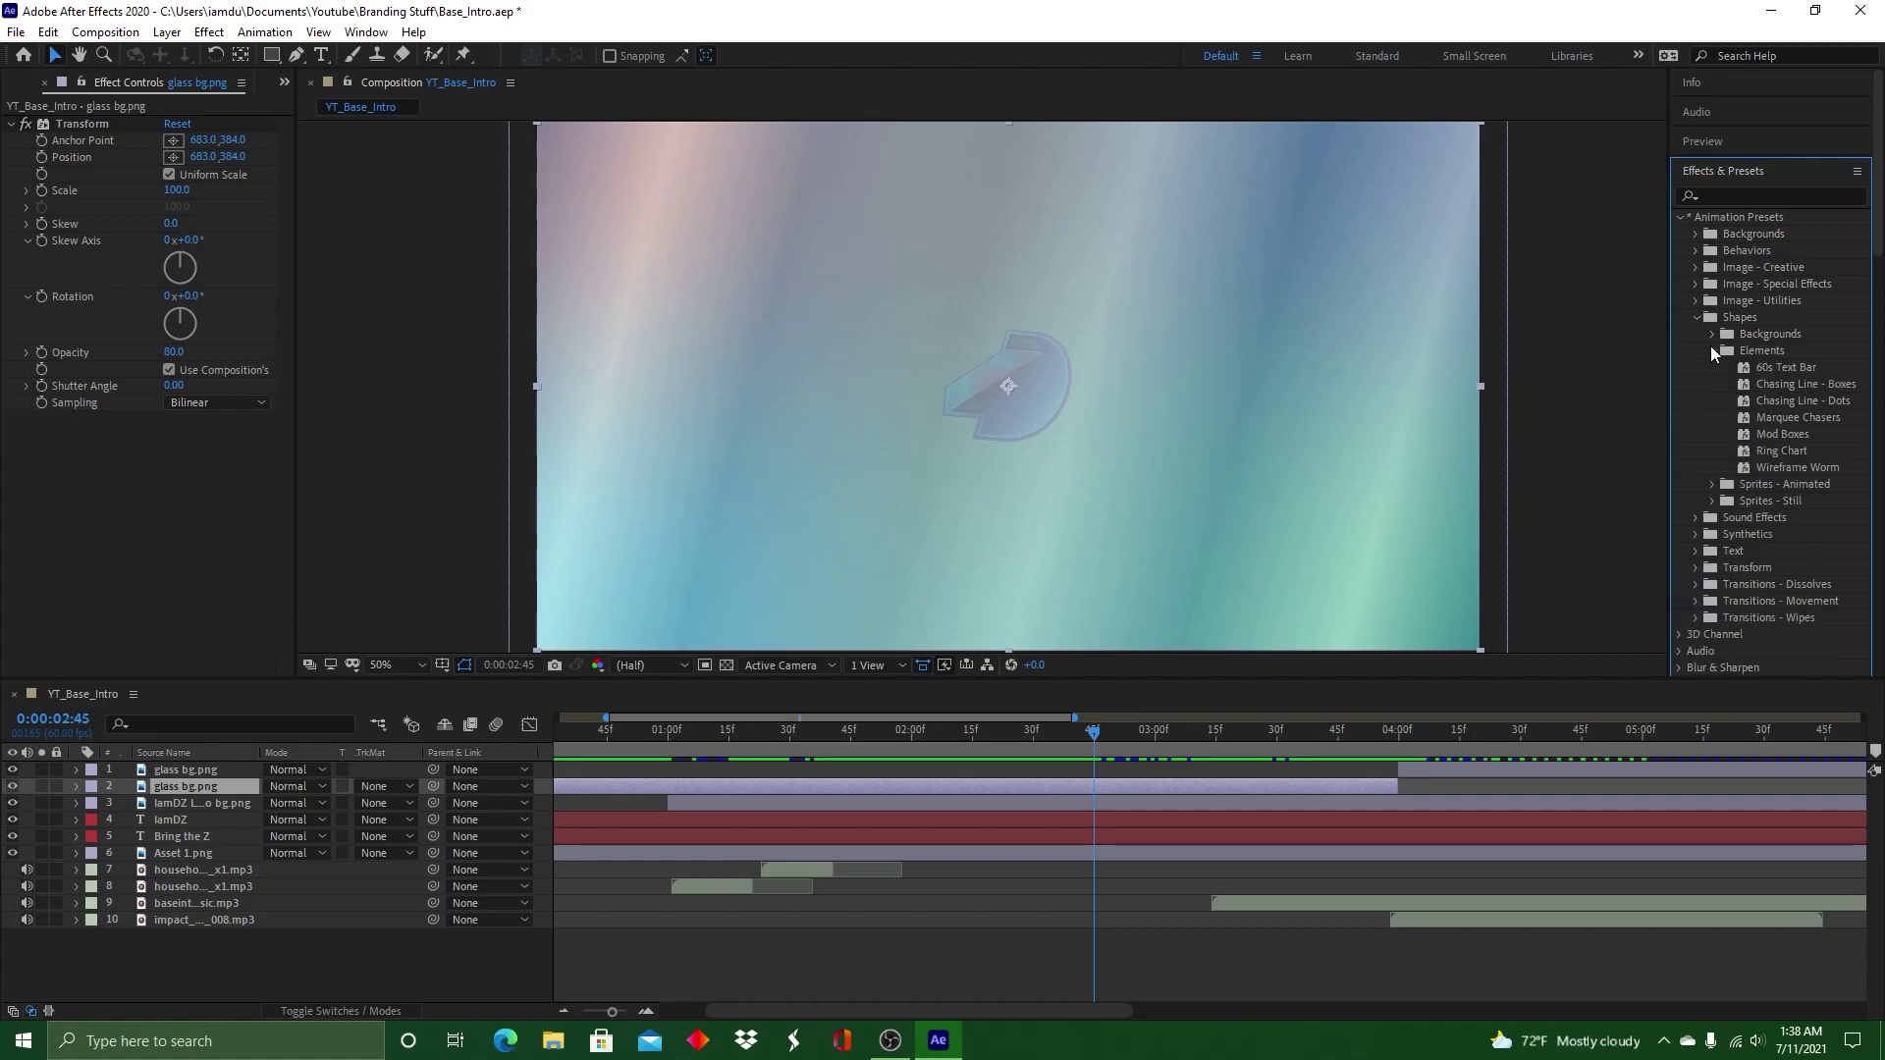
left_click(1696, 317)
left_click(1697, 351)
left_click(1697, 350)
Try the Fade - dip to black dissolve preset on the lower glass bg.png layer and undo it
left_click(1697, 400)
scroll(1755, 432, "down", 2)
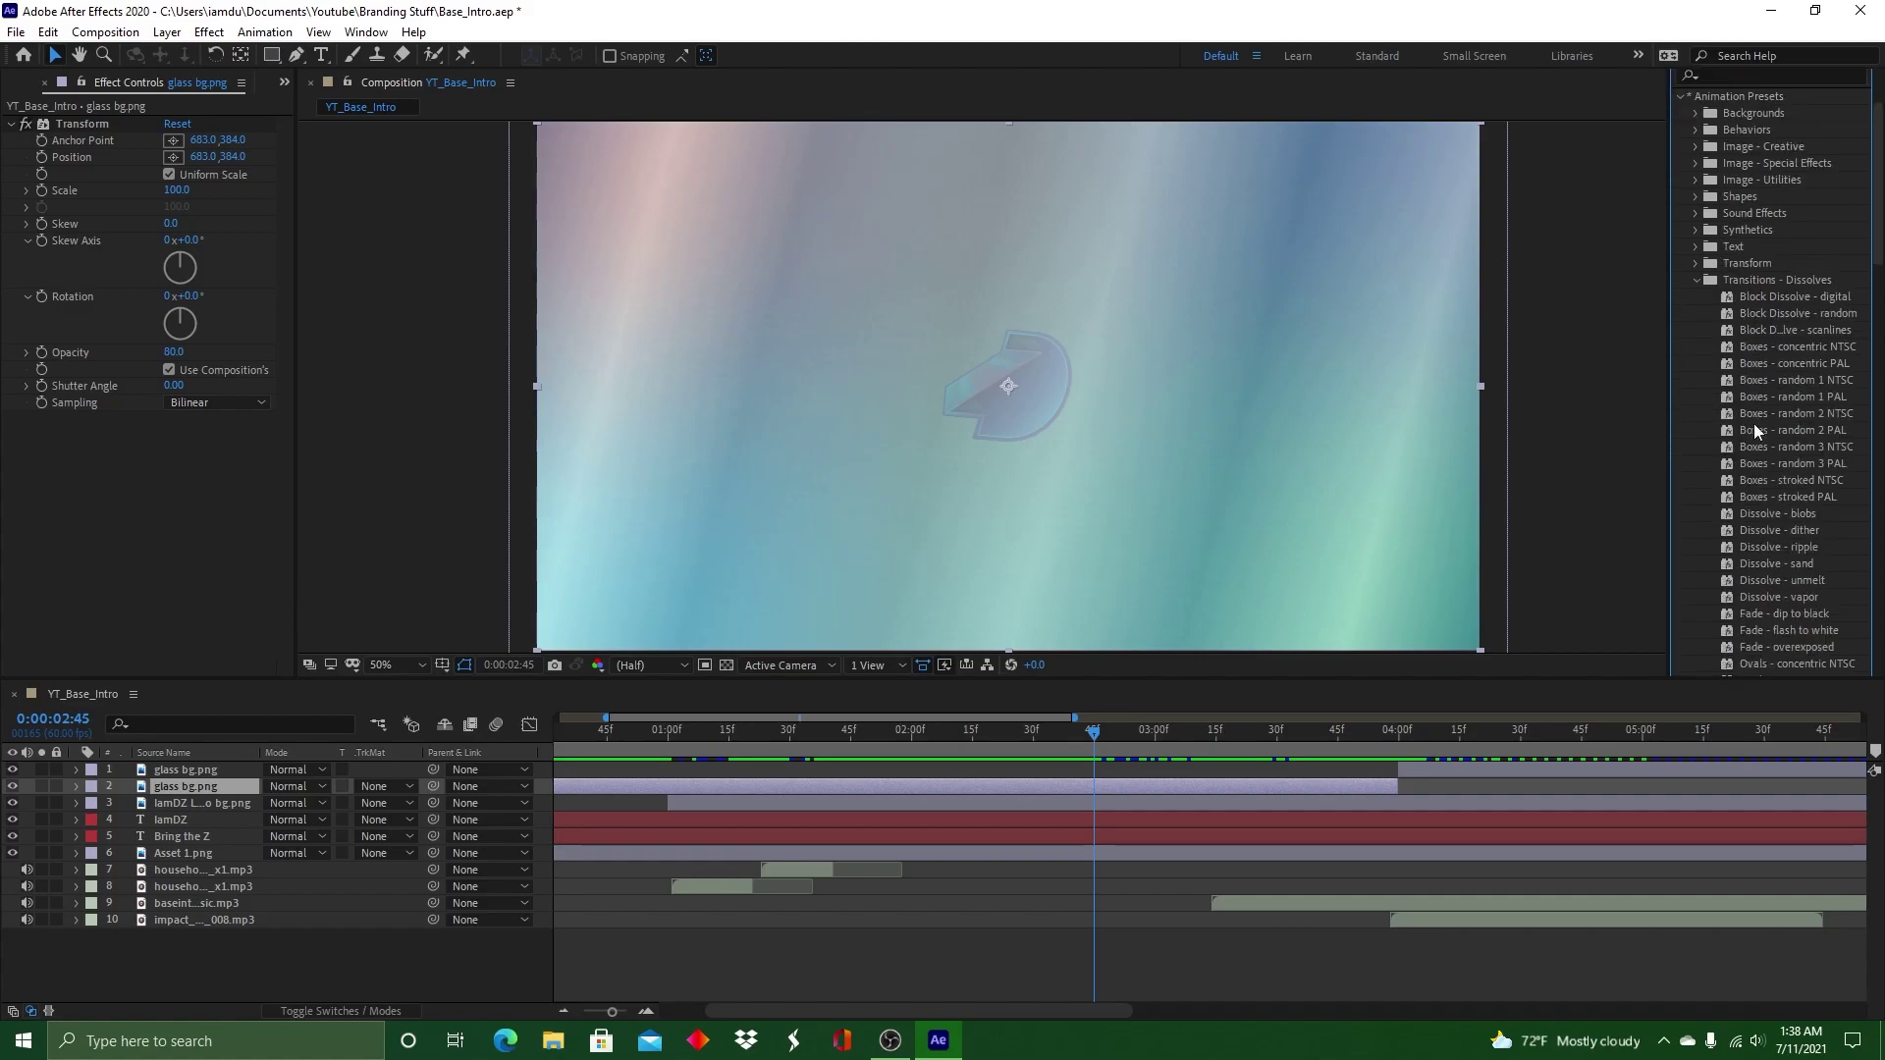
scroll(1755, 432, "down", 2)
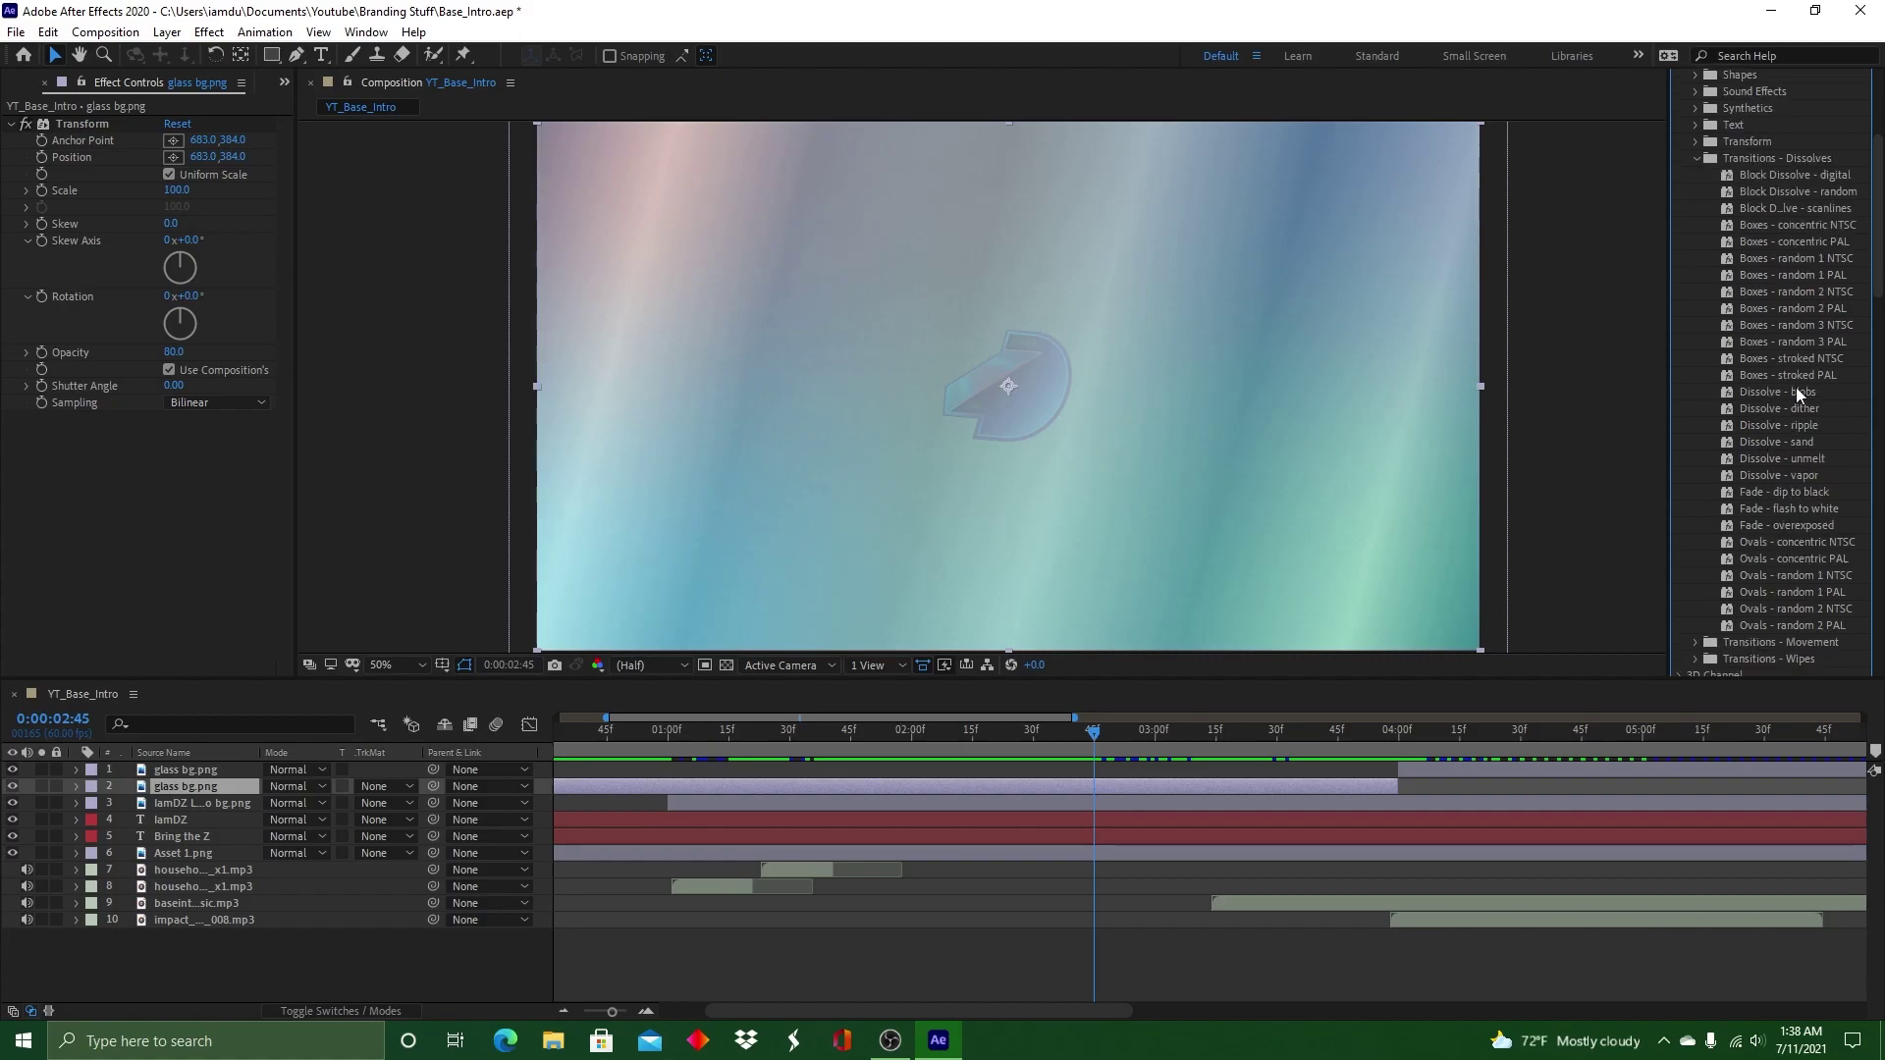
double_click(1817, 490)
key("ctrl+z")
left_click(1077, 963)
left_click_drag(1078, 1009, 1816, 1009)
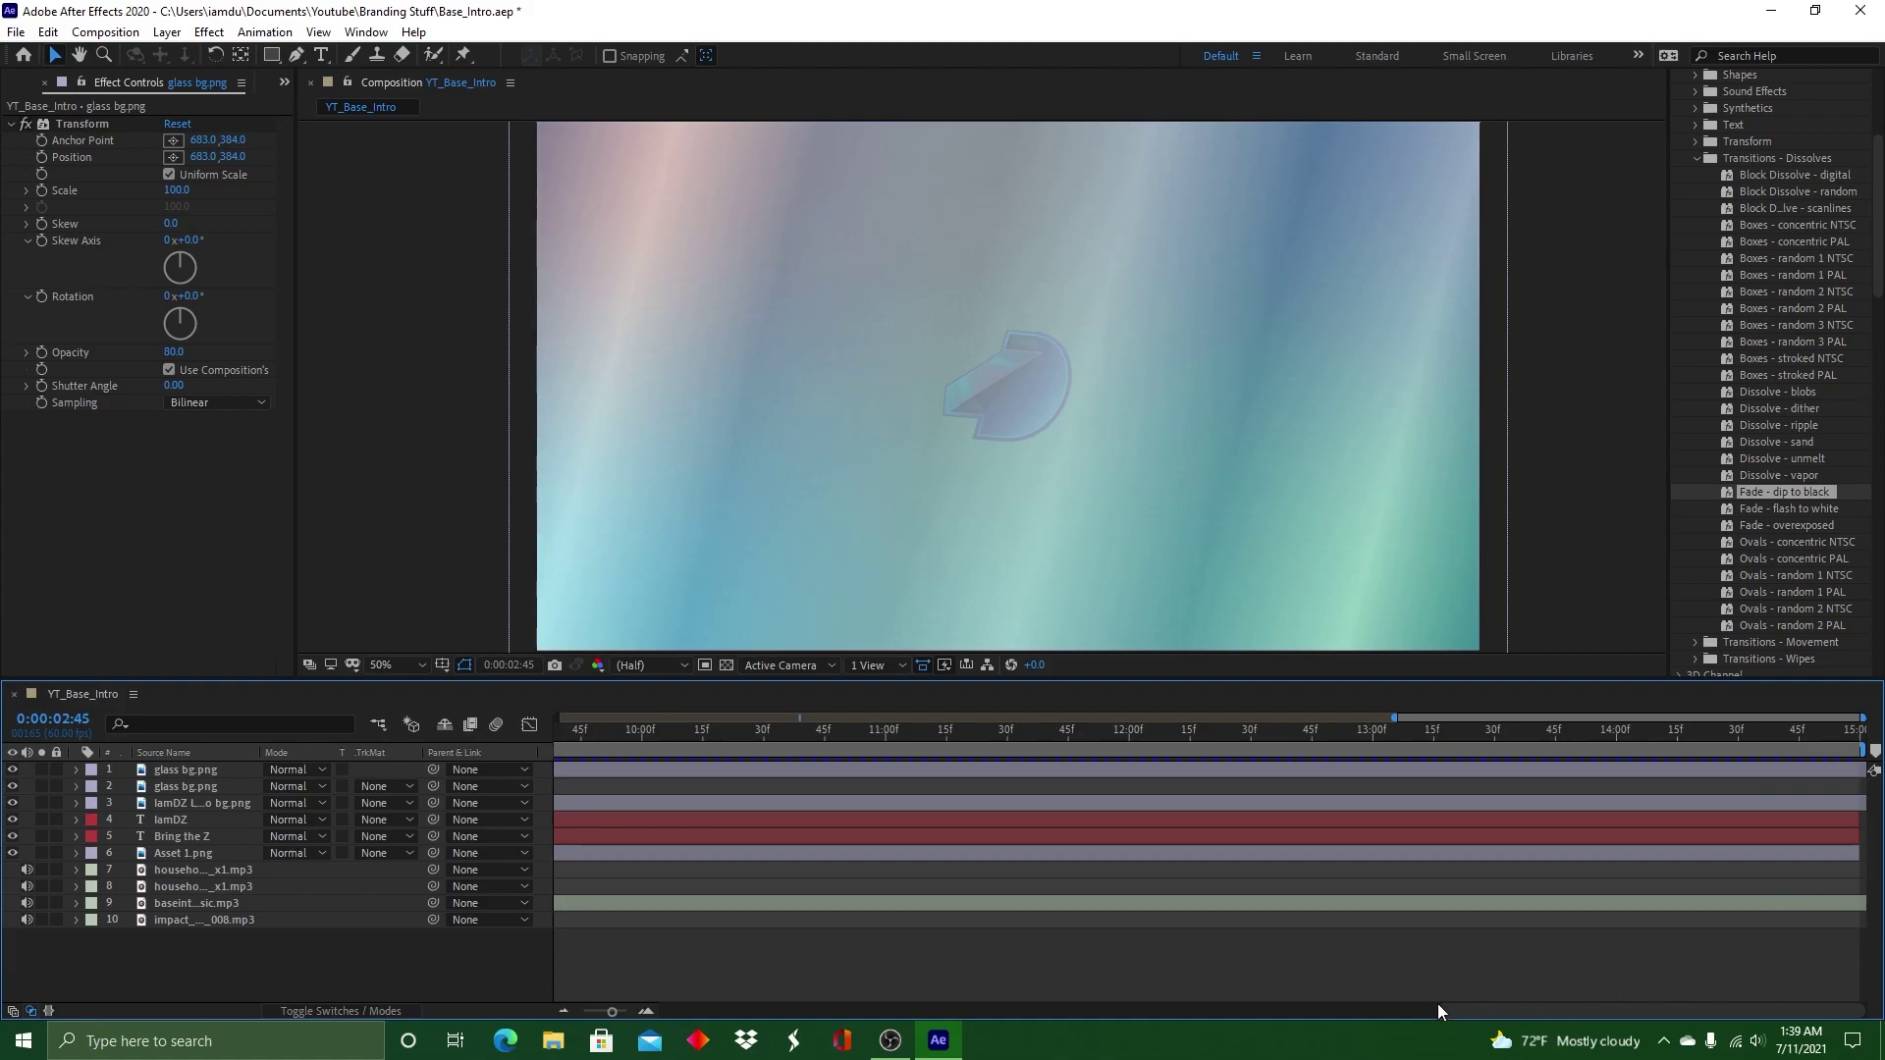
left_click_drag(1453, 1009, 771, 1011)
Look through the Blur & Sharpen, Channel, Color Correction and Distort effects for a way to crack the glass
left_click(1697, 159)
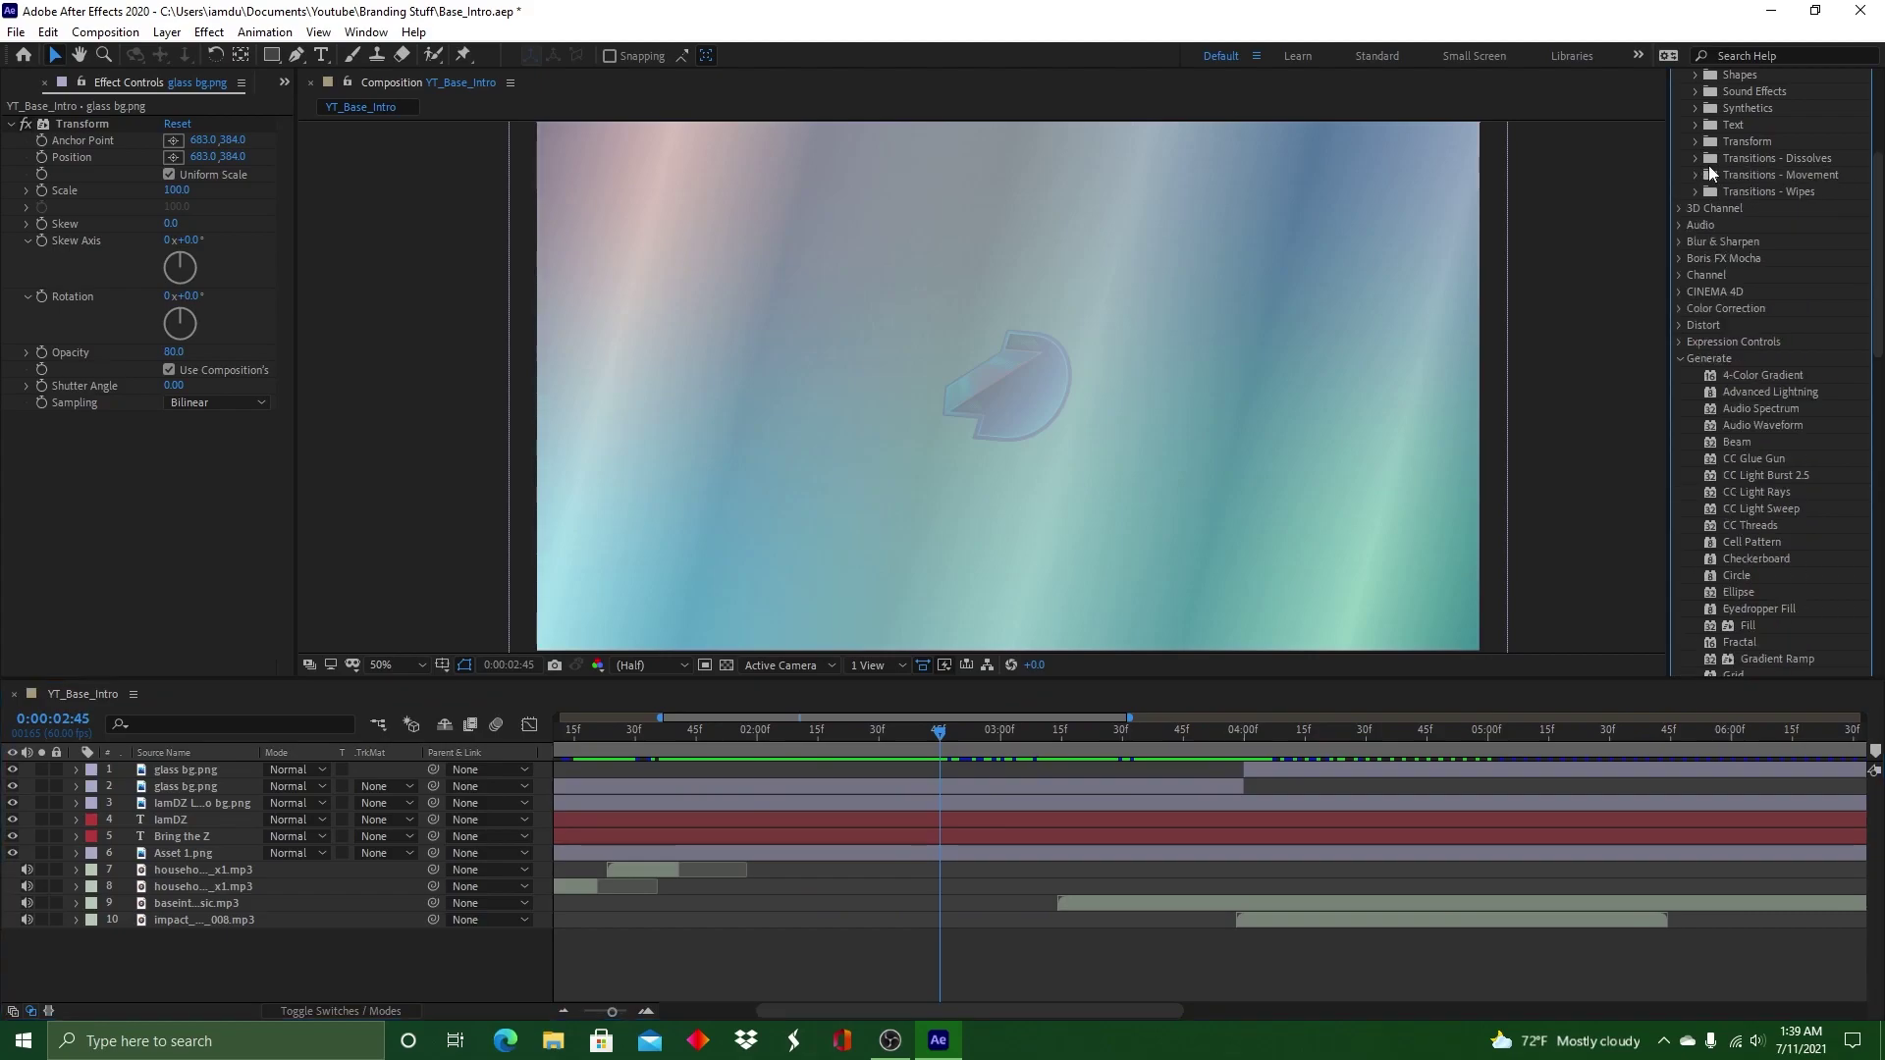
left_click(1676, 242)
left_click(1677, 243)
left_click(1678, 276)
left_click(1678, 276)
left_click(1677, 307)
left_click(1678, 308)
left_click(1678, 325)
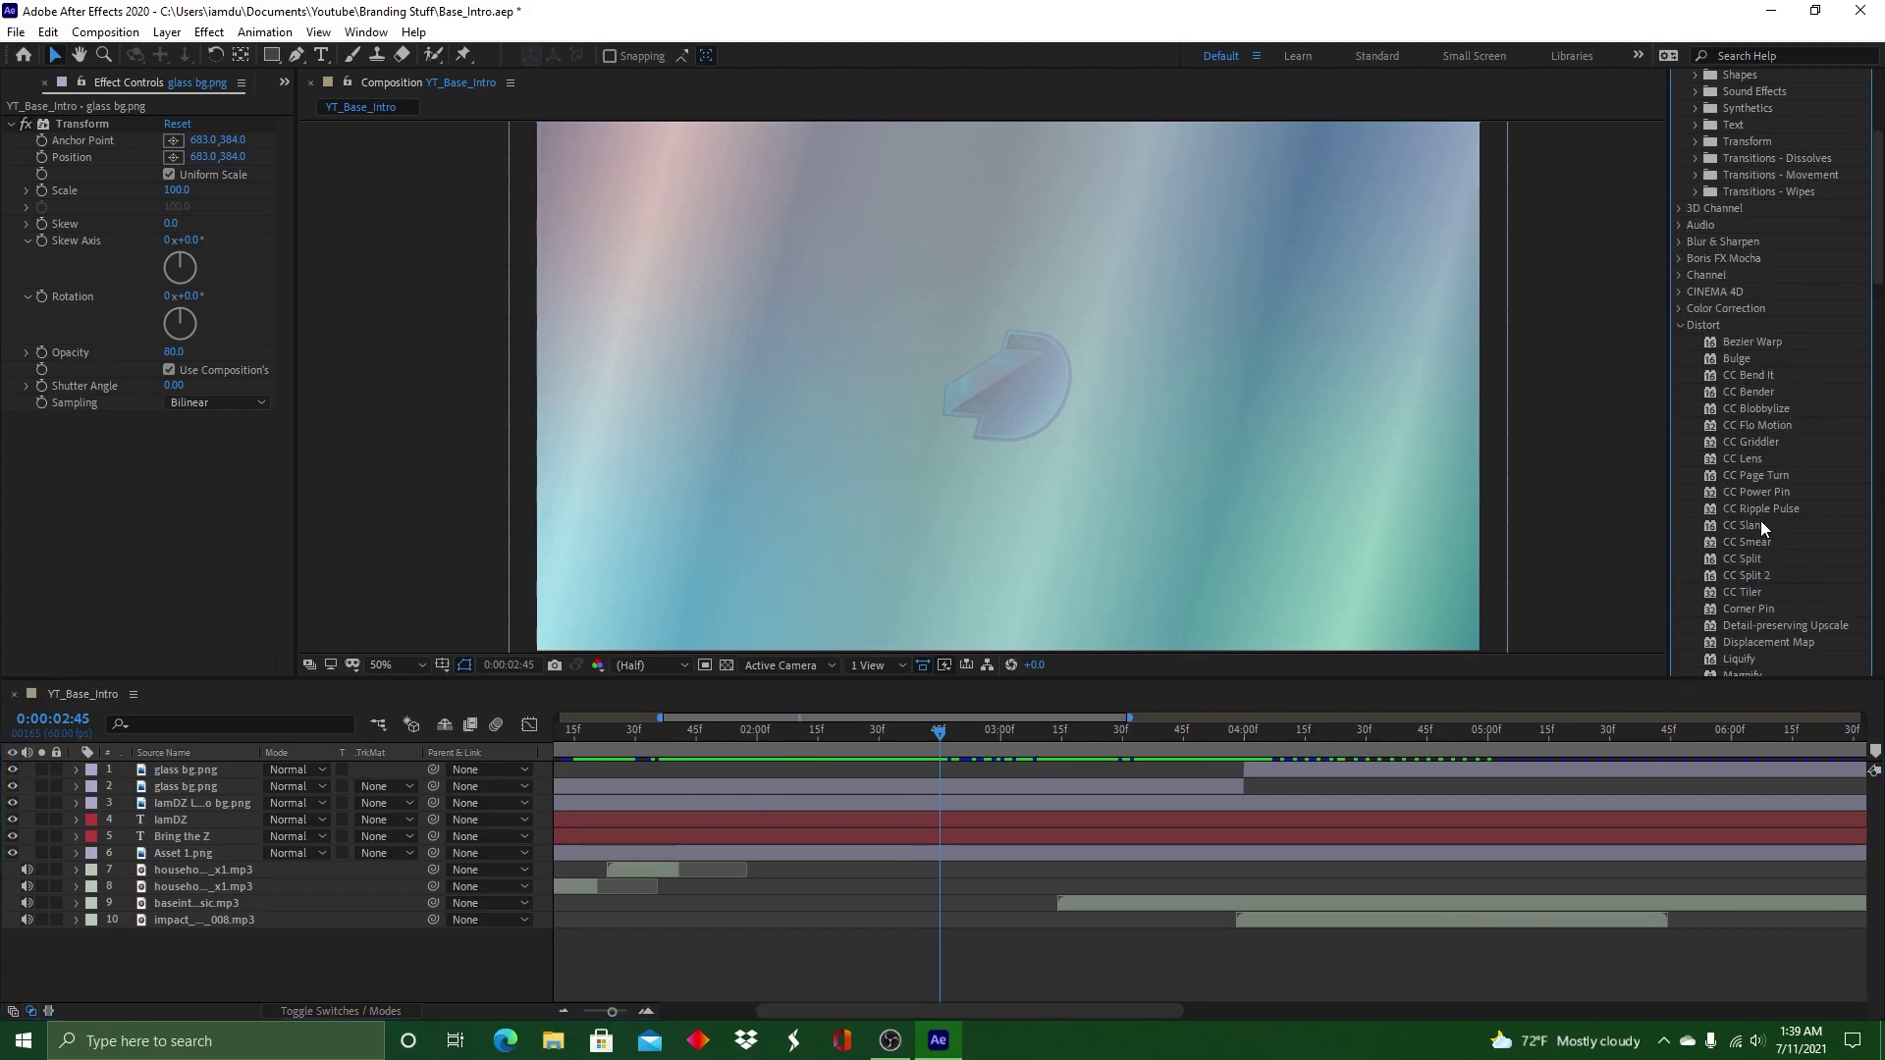
scroll(1799, 373, "down", 6)
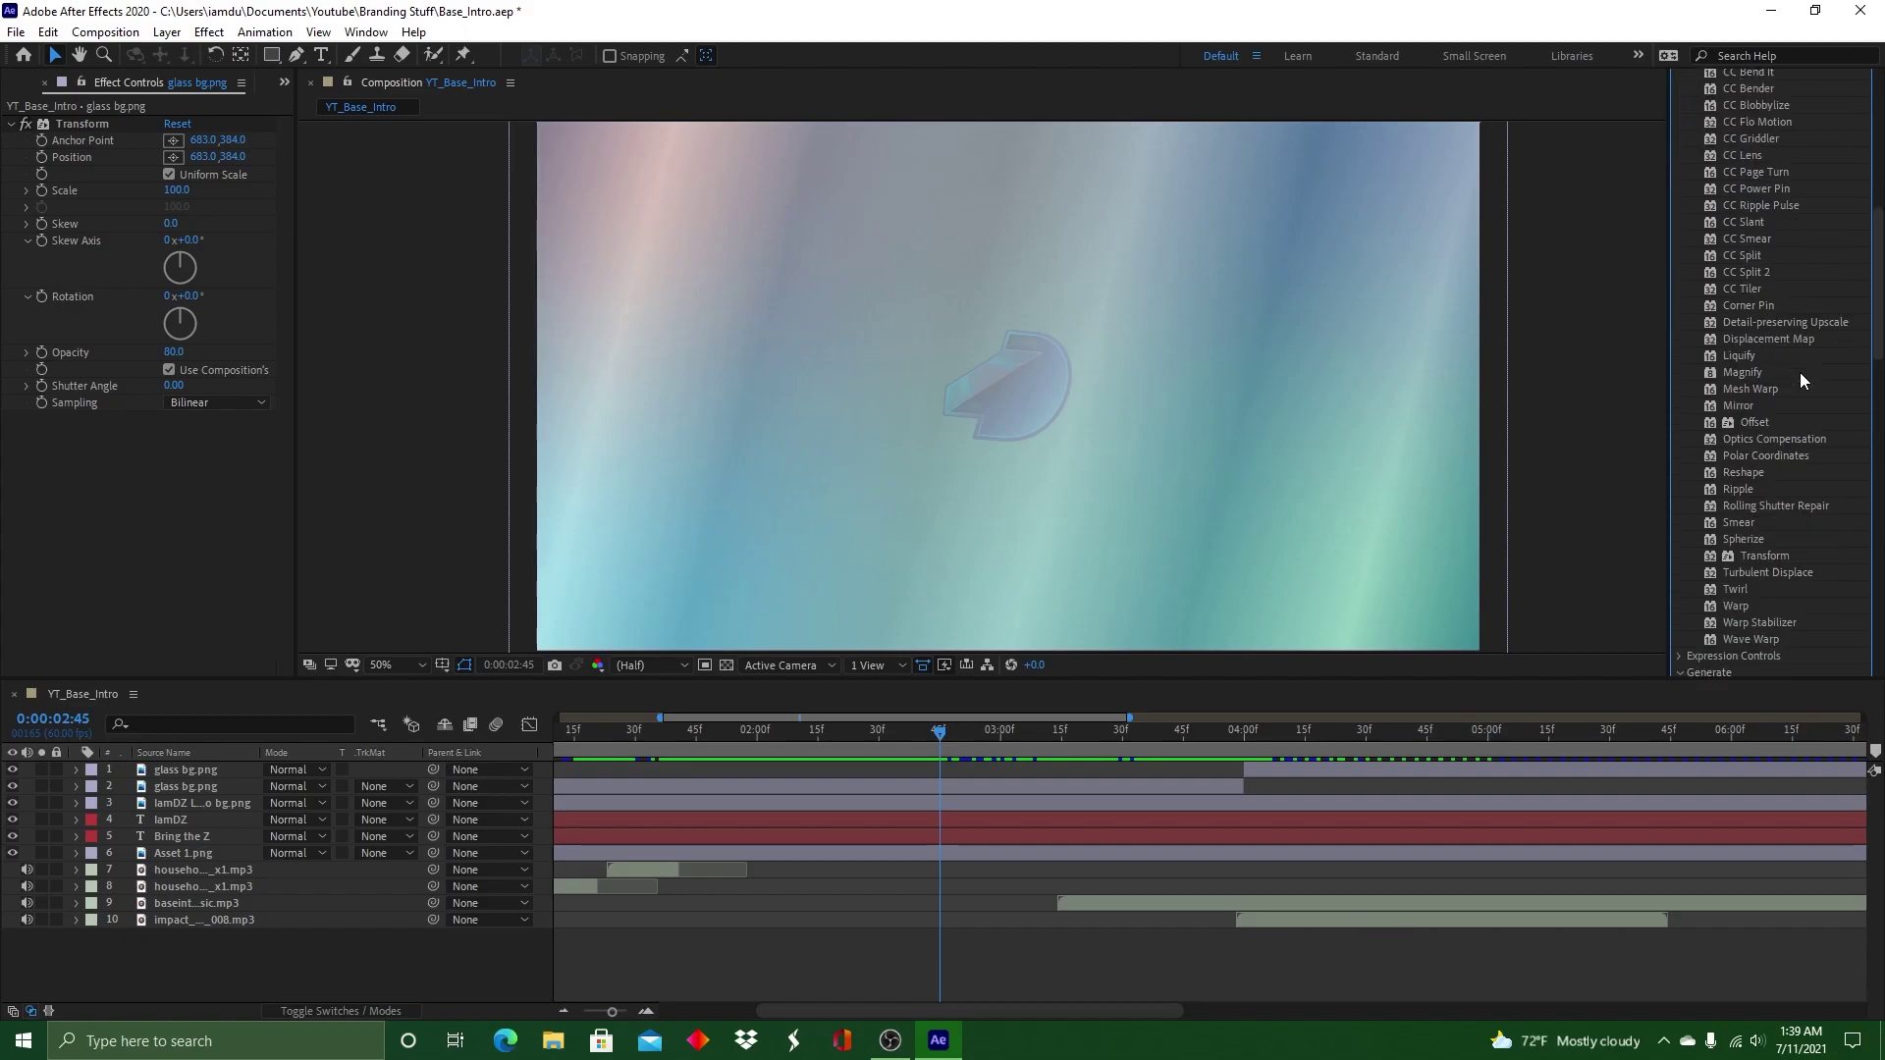
Select the lower glass bg.png layer and examine the Distort, Expression Controls and Generate effects for it
left_click(964, 788)
scroll(1806, 501, "up", 1)
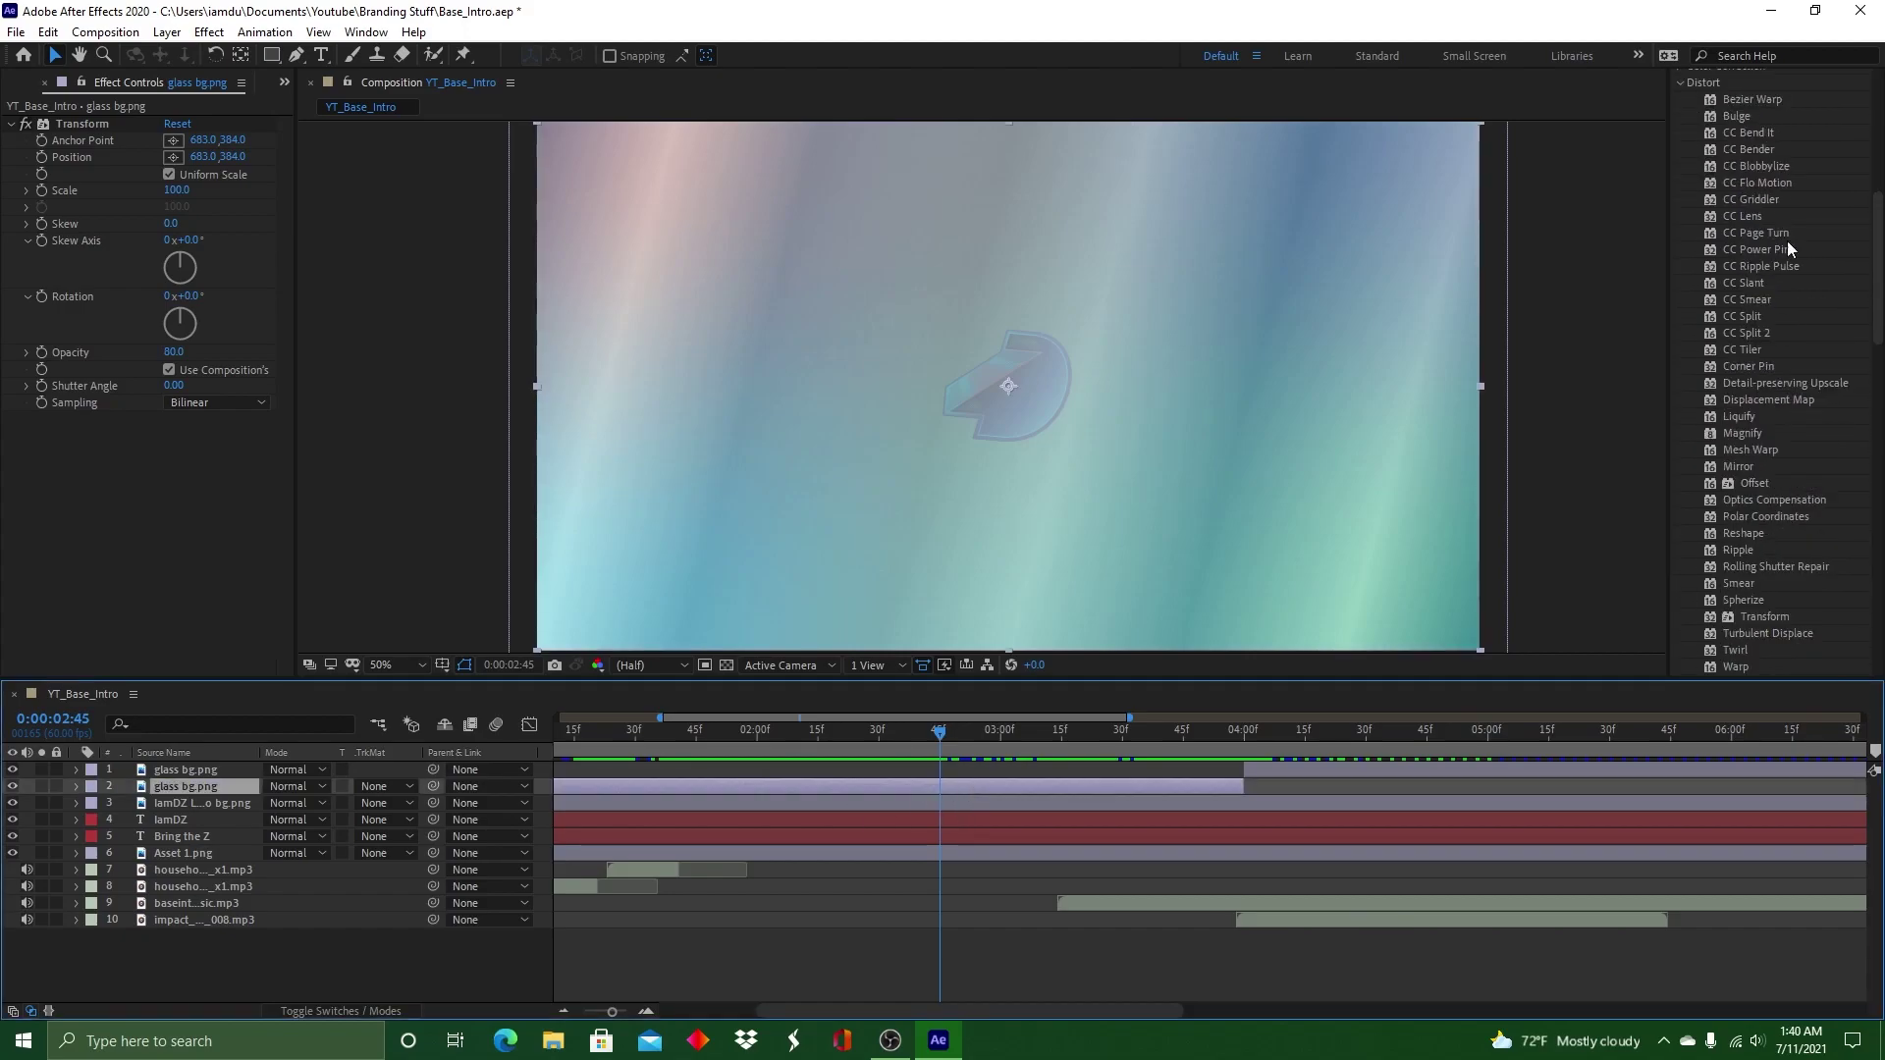
scroll(1781, 316, "up", 2)
left_click(1679, 208)
left_click(1679, 219)
left_click(1681, 221)
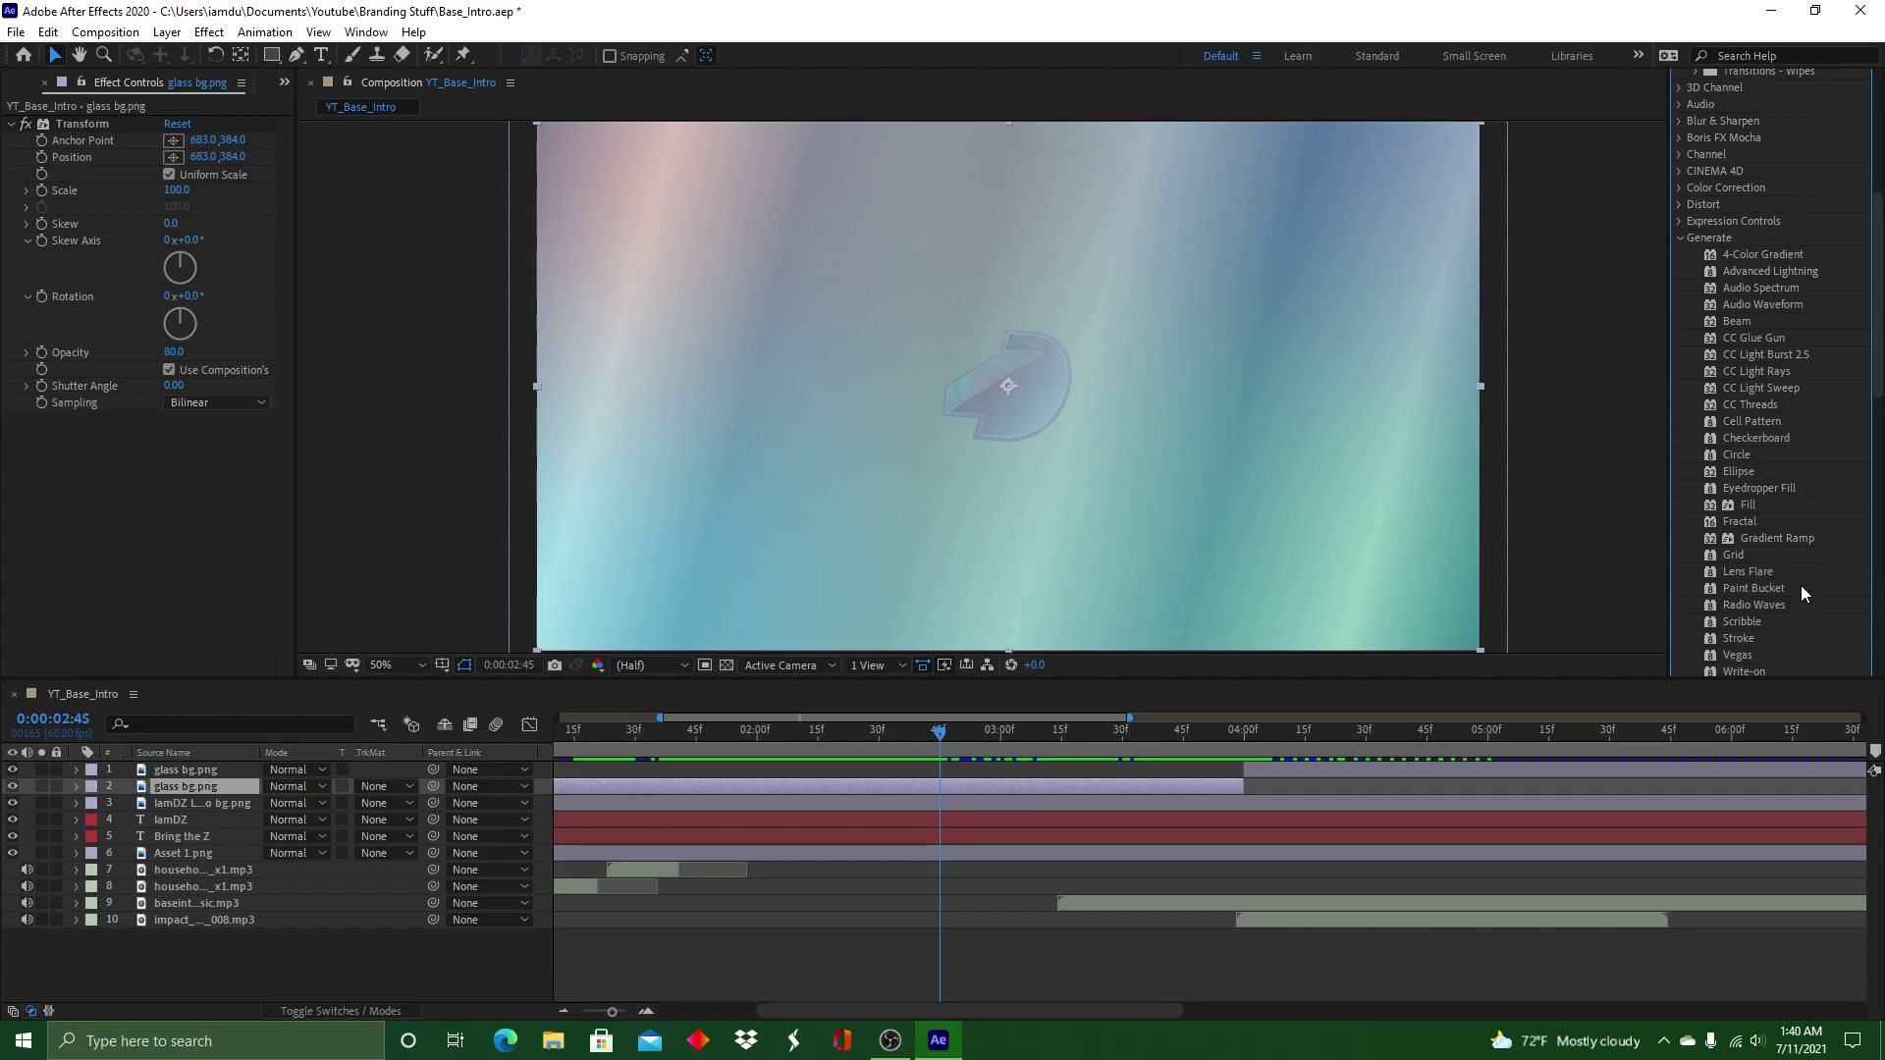
scroll(1800, 585, "down", 2)
scroll(1794, 582, "down", 3)
left_click(1678, 485)
scroll(1779, 466, "down", 1)
Search the effects library for "crack" and "bre", and glance through the Distort effects again
scroll(1788, 510, "up", 10)
left_click(1787, 193)
type("crack")
key("BackSpace")
key("BackSpace")
key("BackSpace")
key("BackSpace")
key("BackSpace")
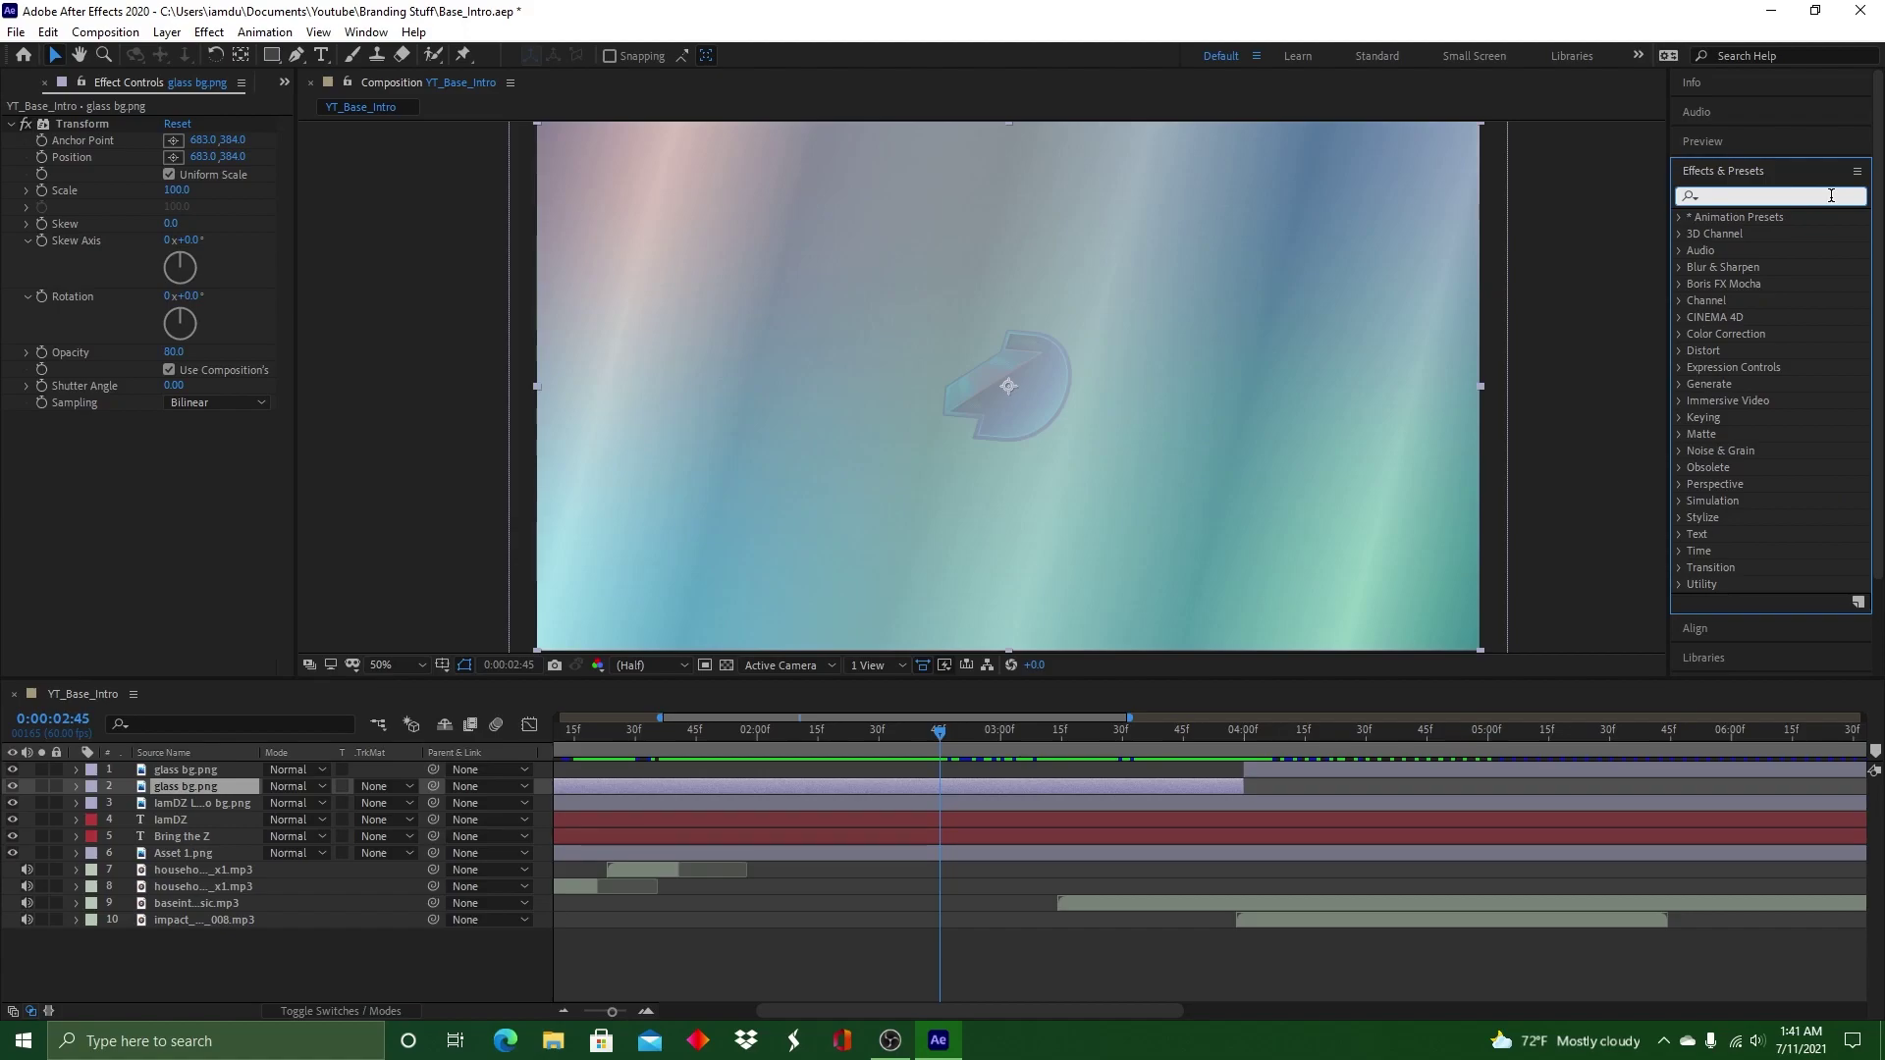
type("bre")
key("BackSpace")
key("BackSpace")
key("BackSpace")
key("BackSpace")
left_click(1680, 349)
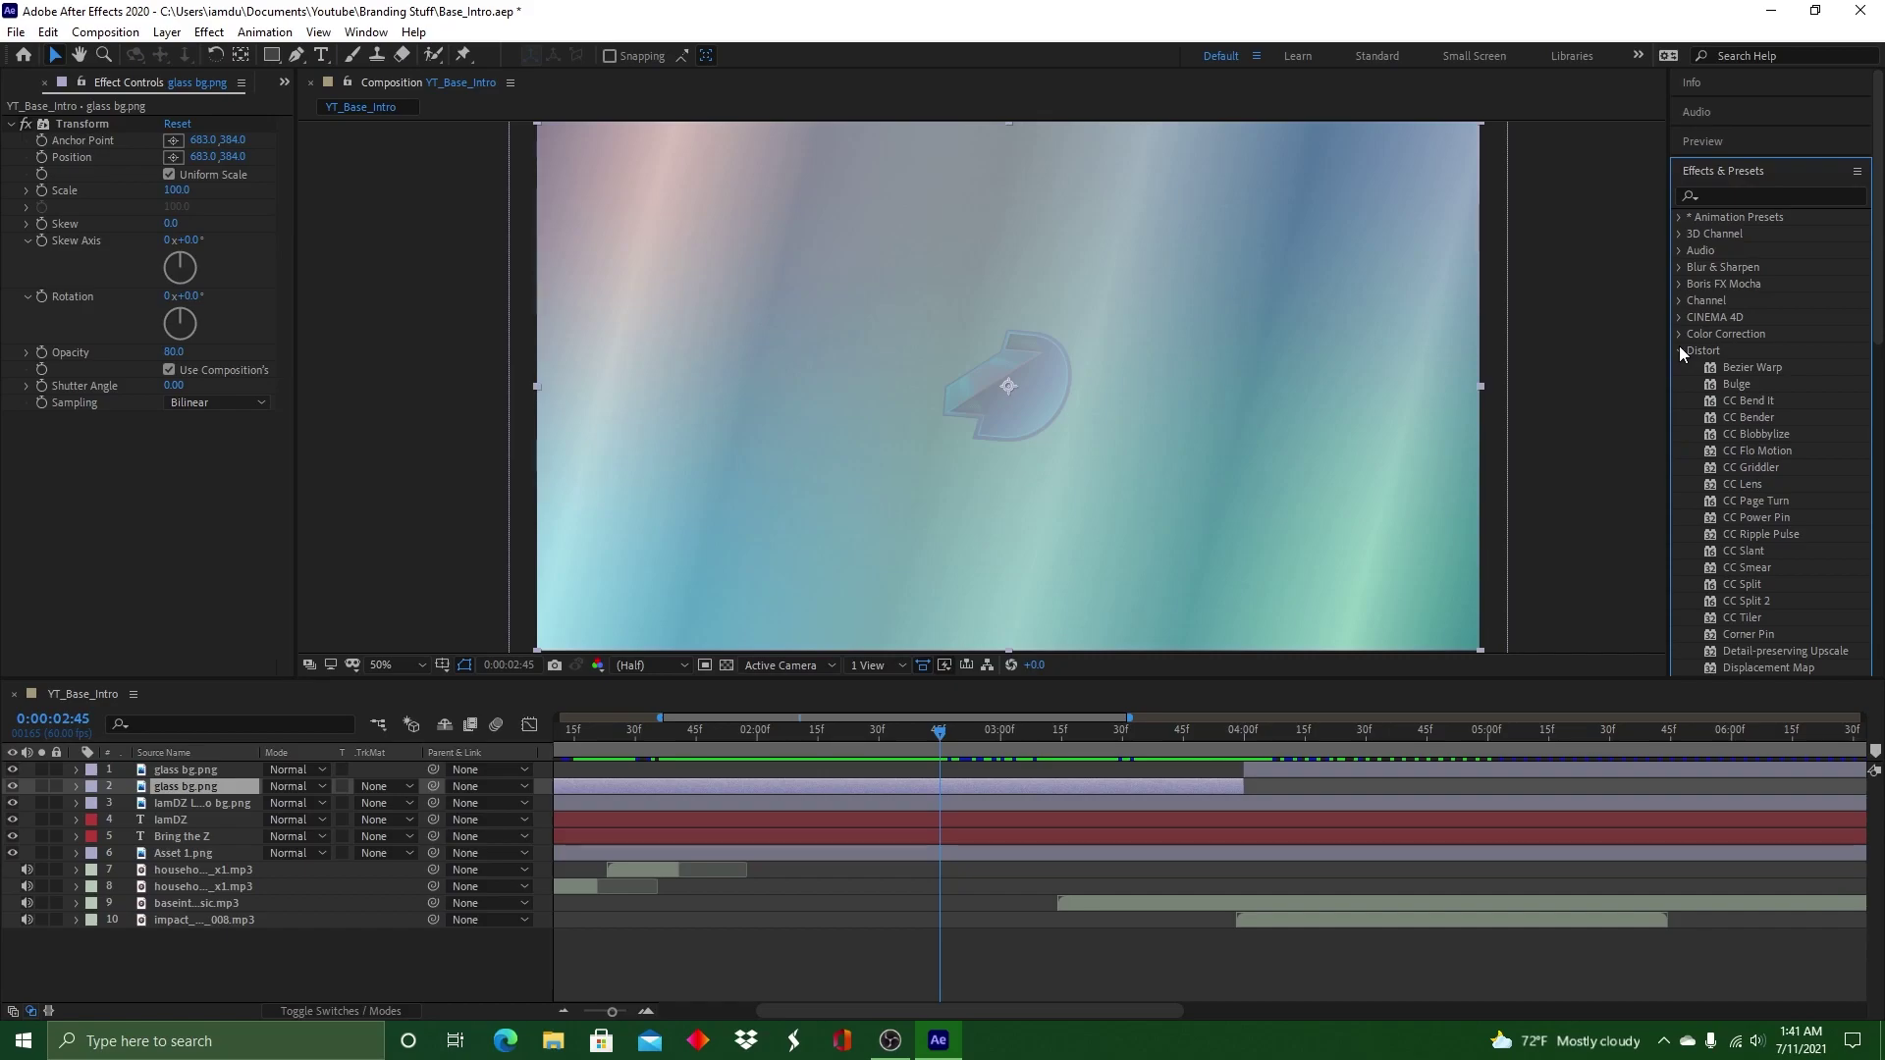
left_click(1678, 347)
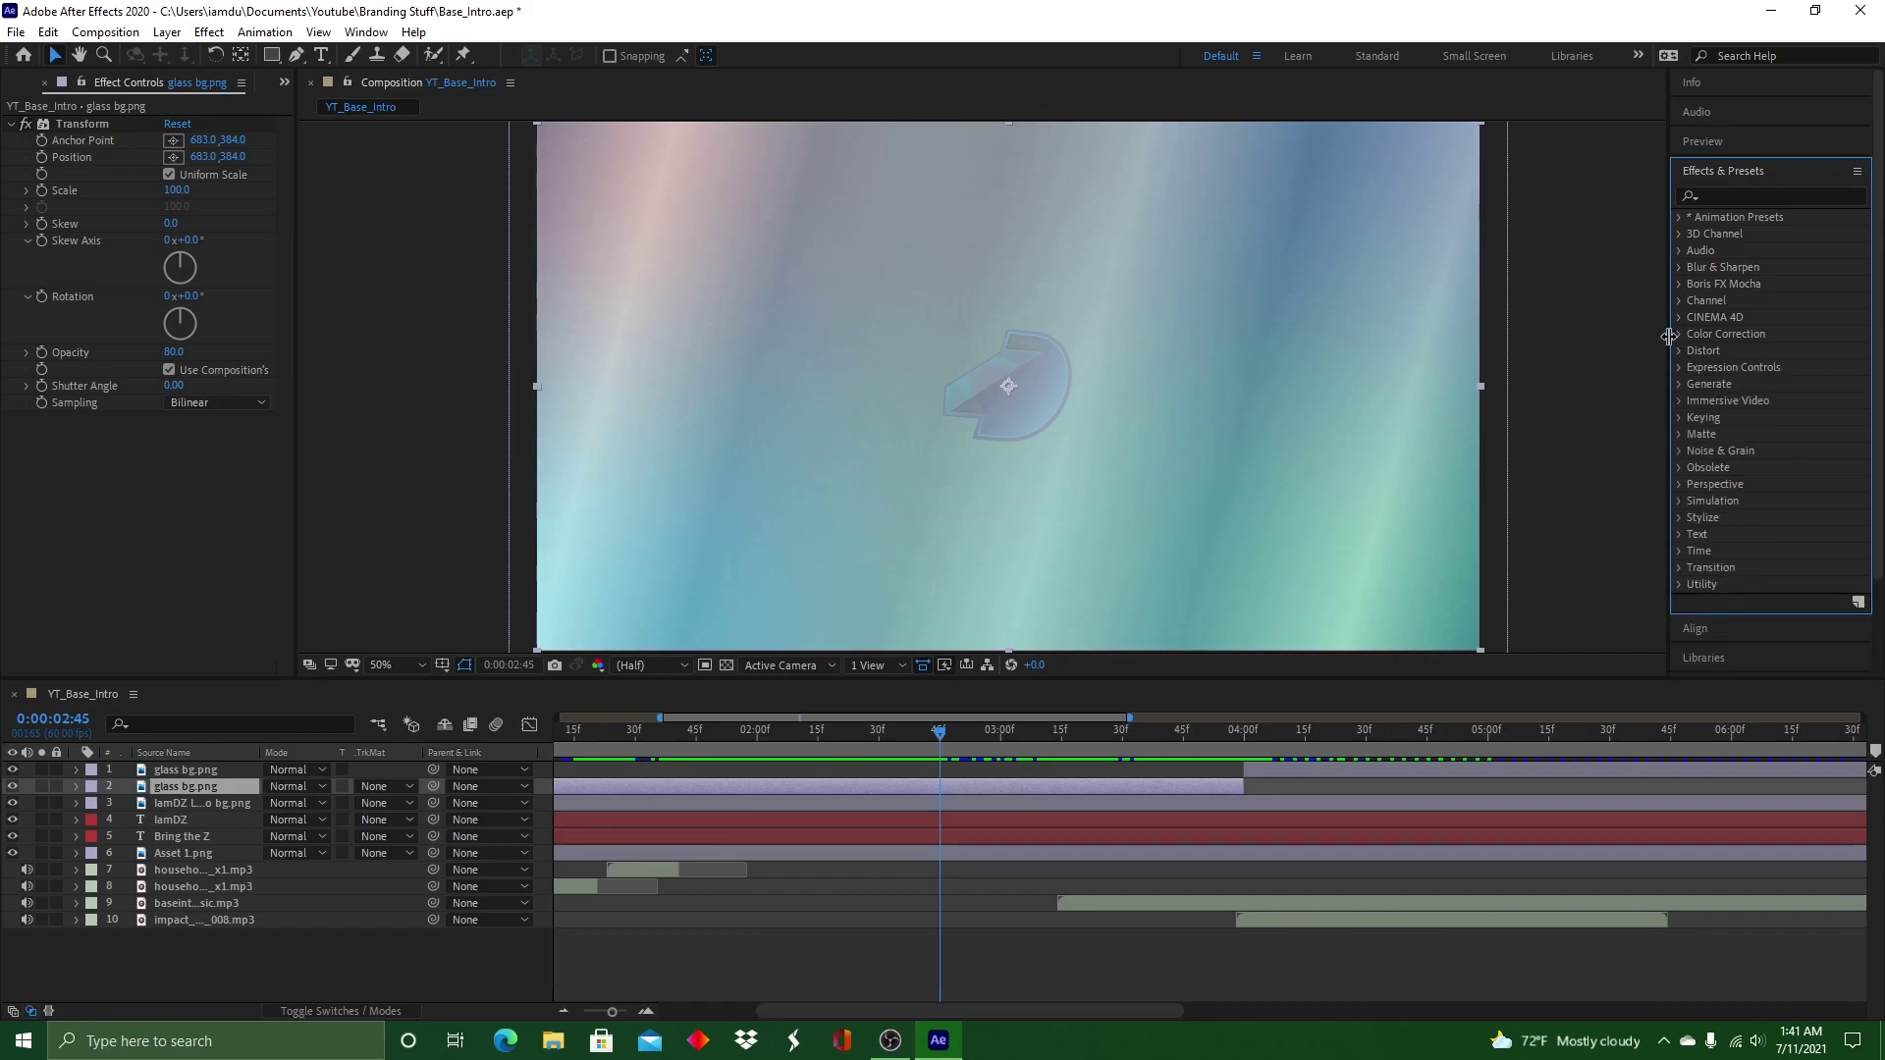
Apply the Shatter simulation effect to the lower glass bg.png layer, with the current time at 0:00:02:45
left_click(1243, 731)
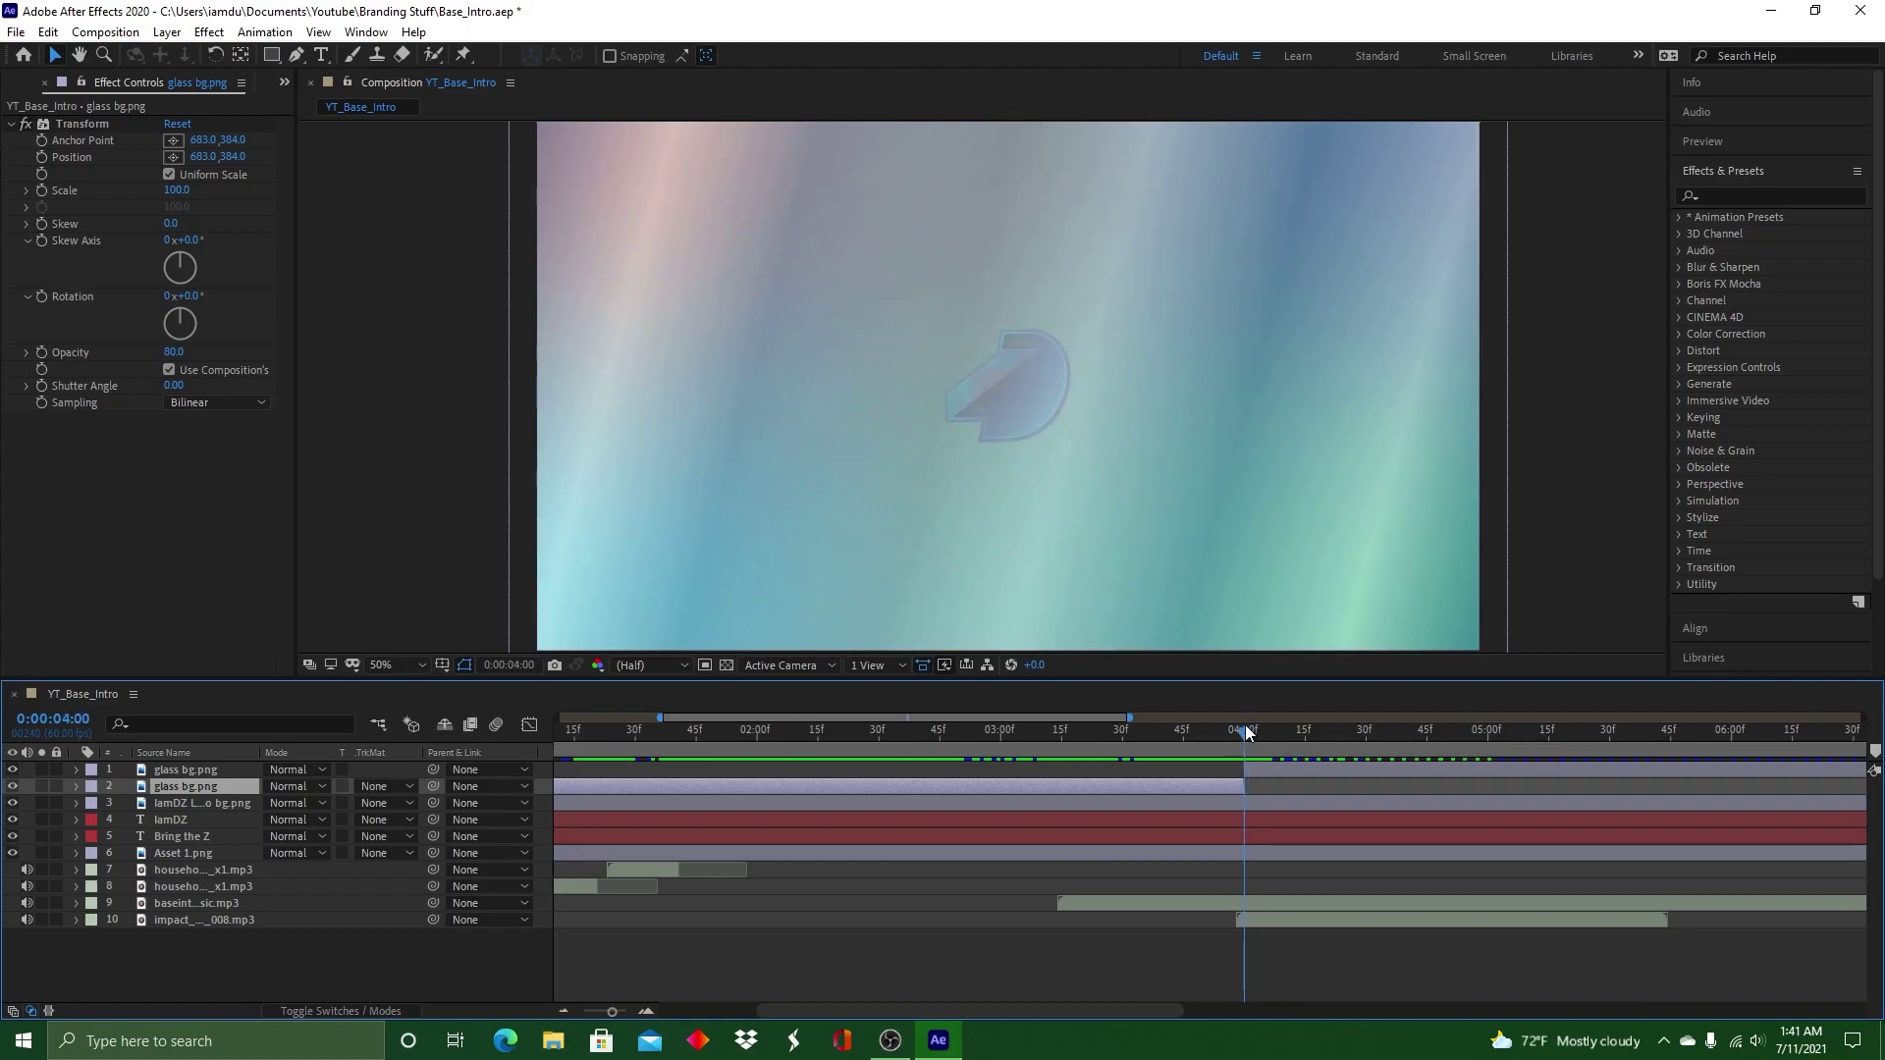
left_click_drag(1244, 731, 939, 731)
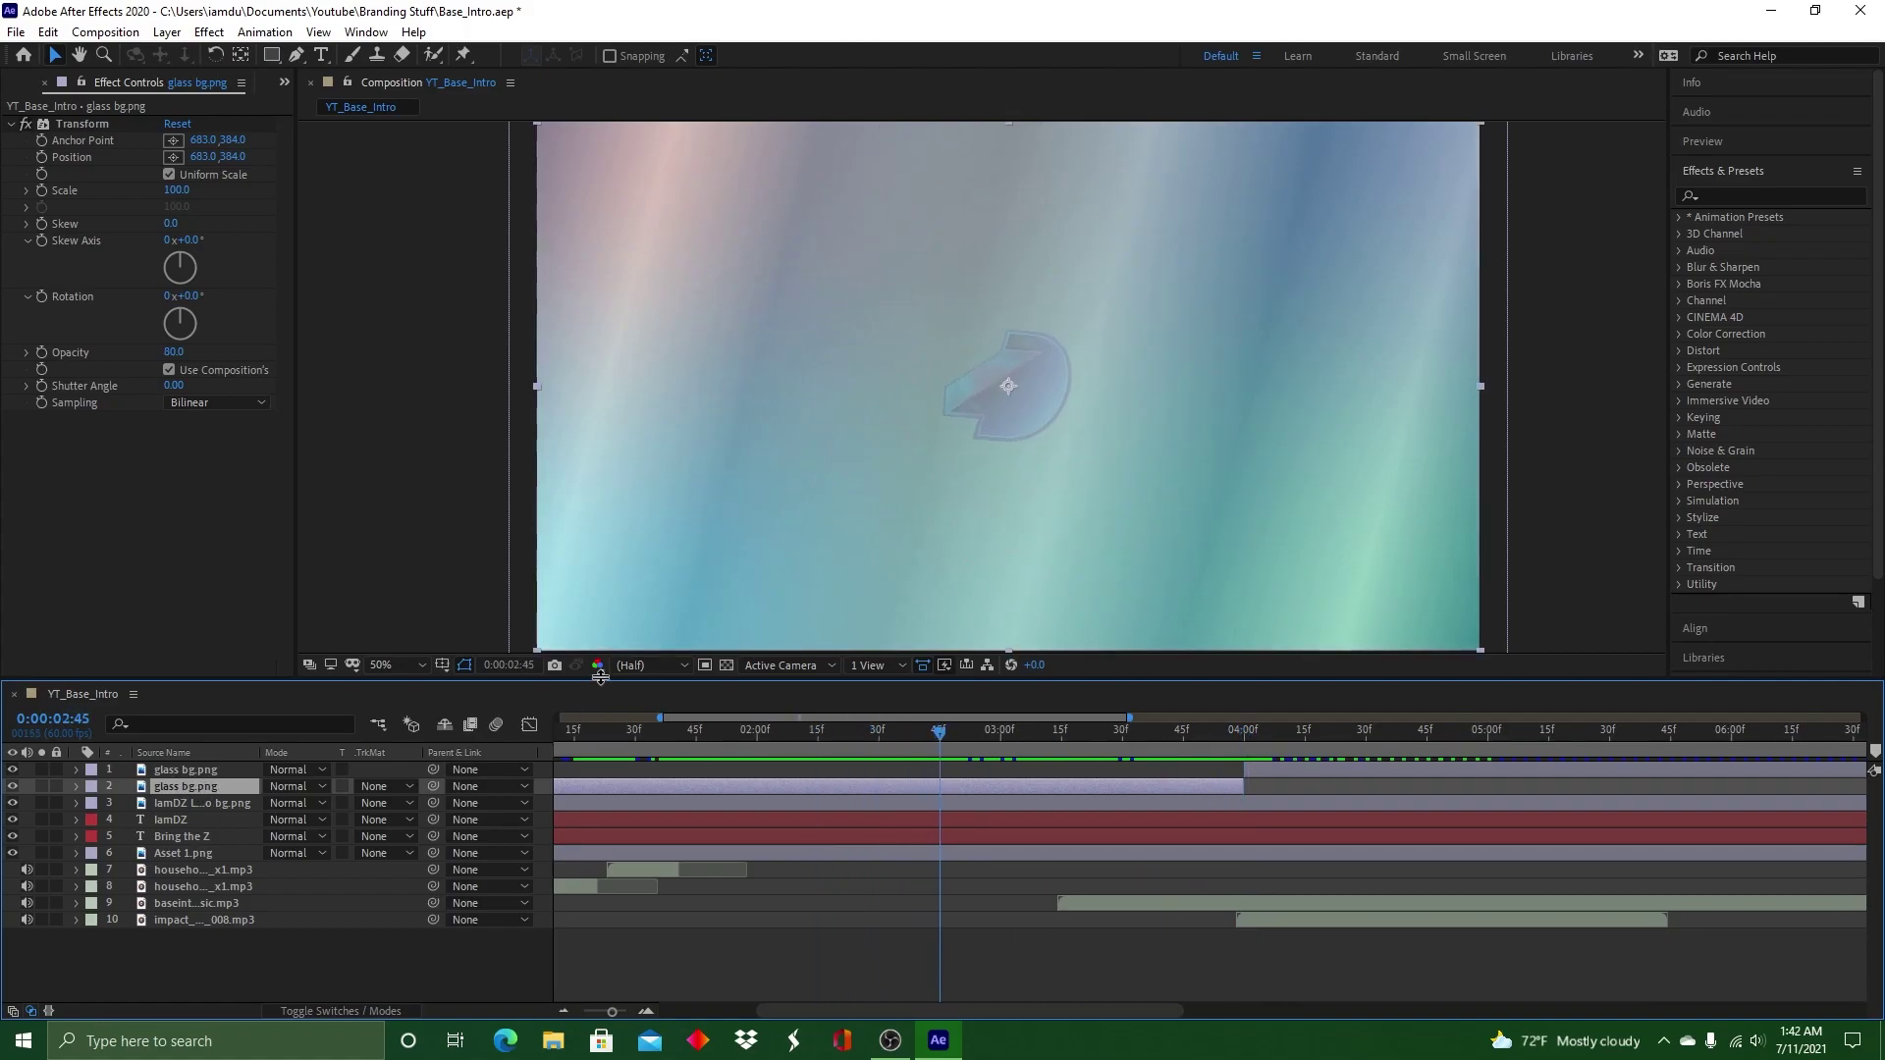
left_click(1680, 384)
scroll(1684, 381, "down", 4)
left_click(1678, 139)
left_click(1682, 386)
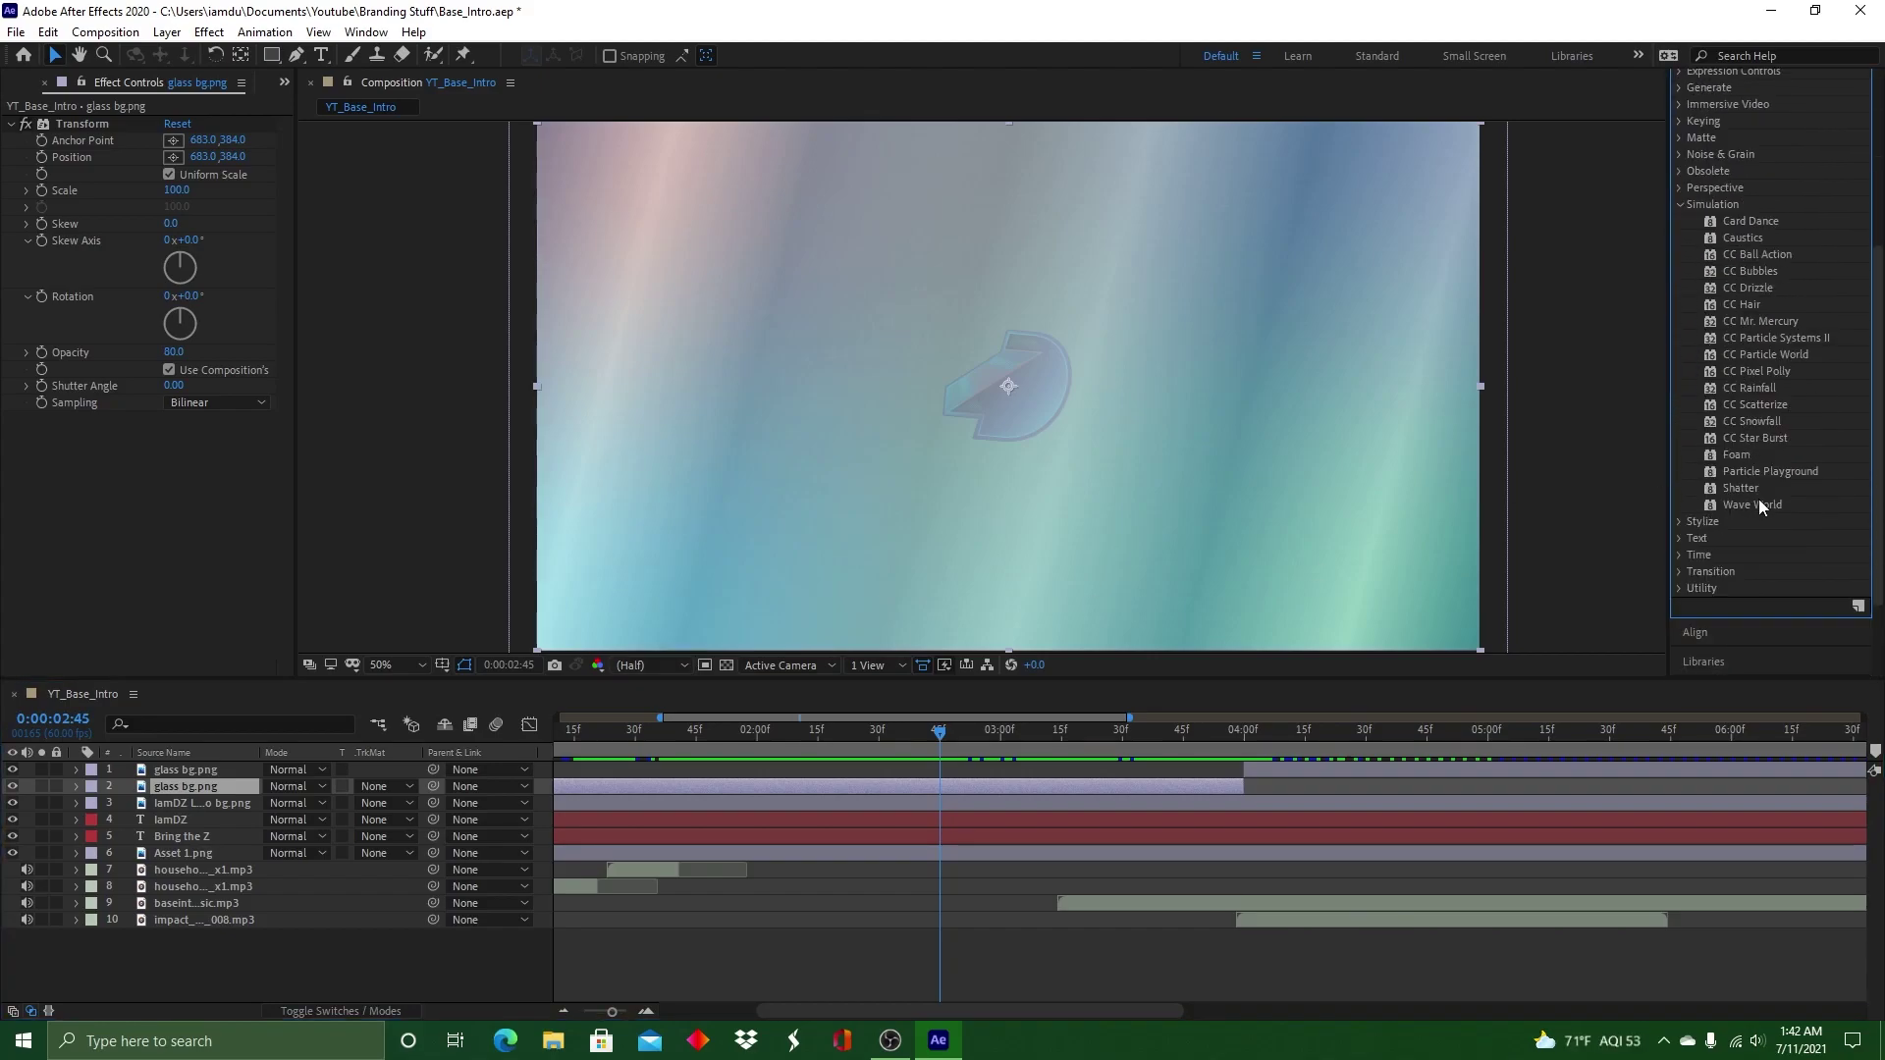
left_click_drag(1733, 485, 944, 781)
Set the Shatter effect's view to Rendered and its shape pattern to Glass
left_click(257, 436)
left_click(257, 456)
left_click(26, 469)
left_click(255, 487)
left_click(256, 507)
left_click(257, 485)
left_click(210, 642)
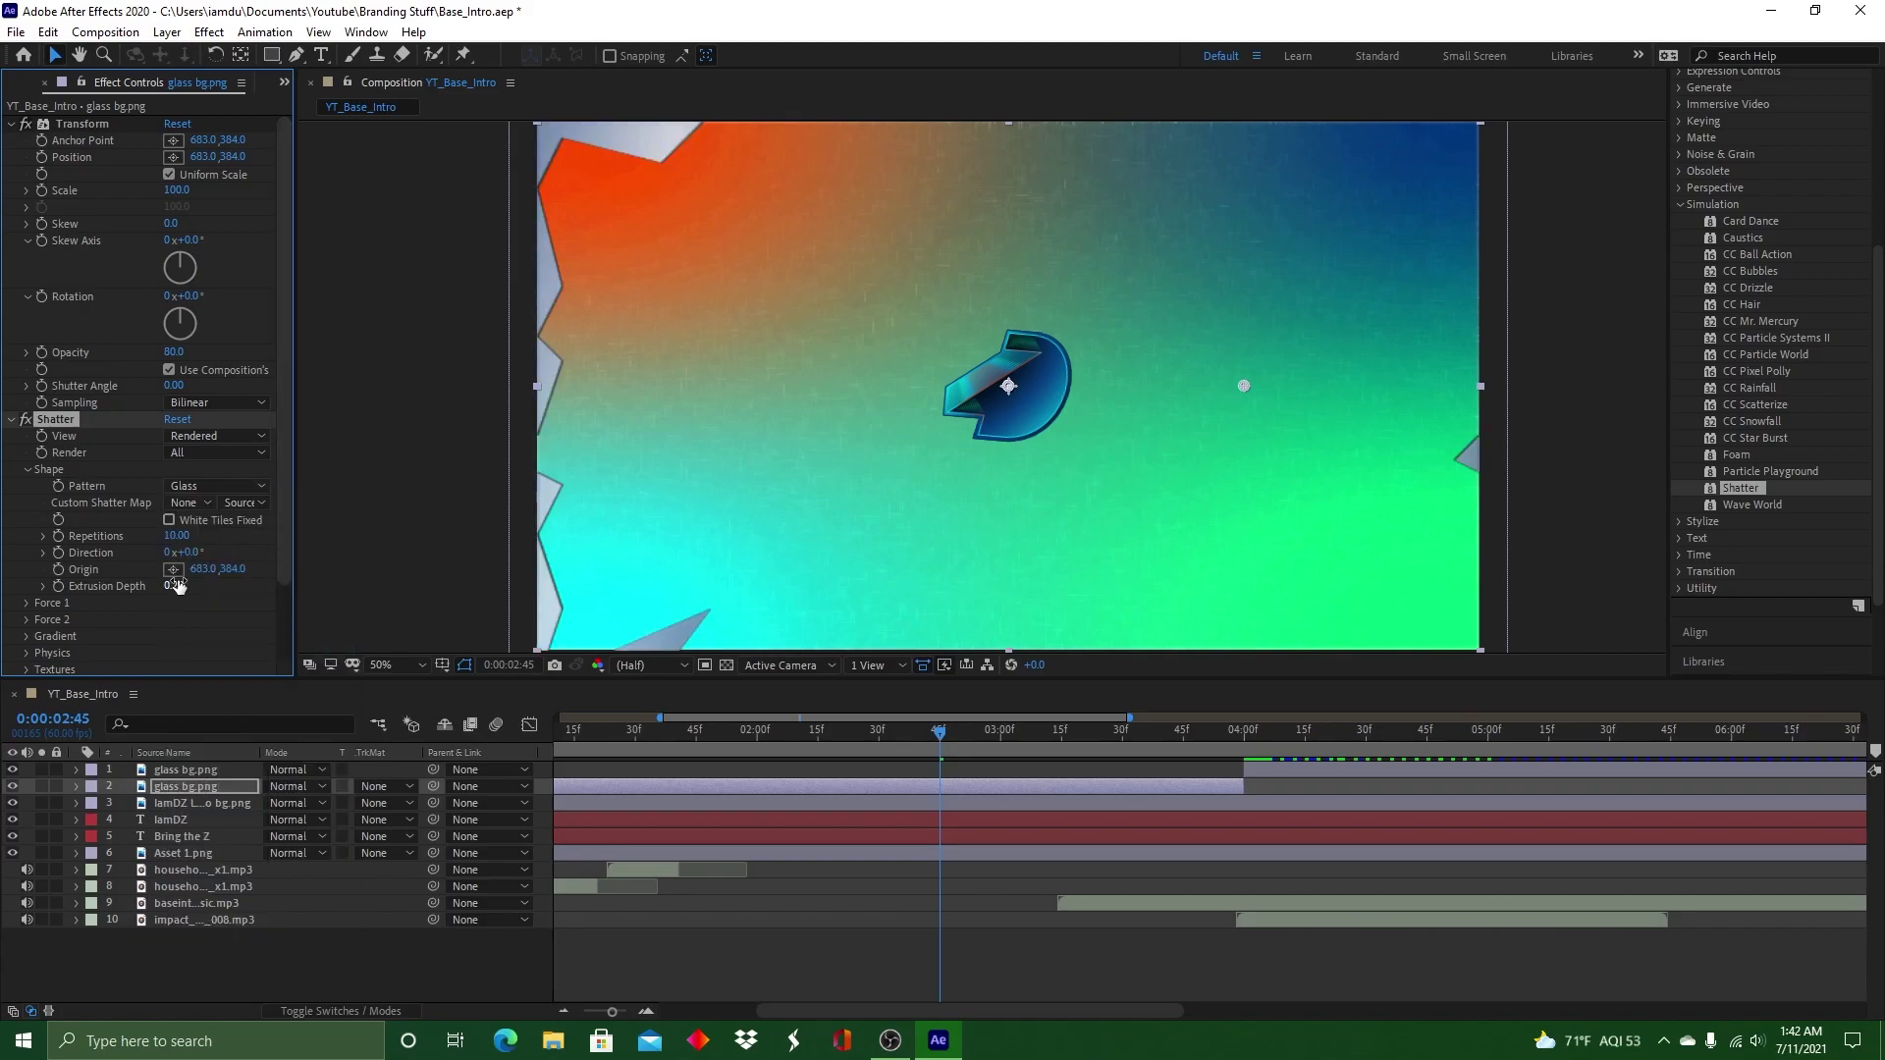
Set Shatter's Force 1 depth to 0.06, radius to 0.10 and strength to 0.10
left_click(27, 603)
scroll(118, 533, "down", 3)
left_click_drag(118, 533, 167, 526)
left_click(44, 501)
left_click(45, 501)
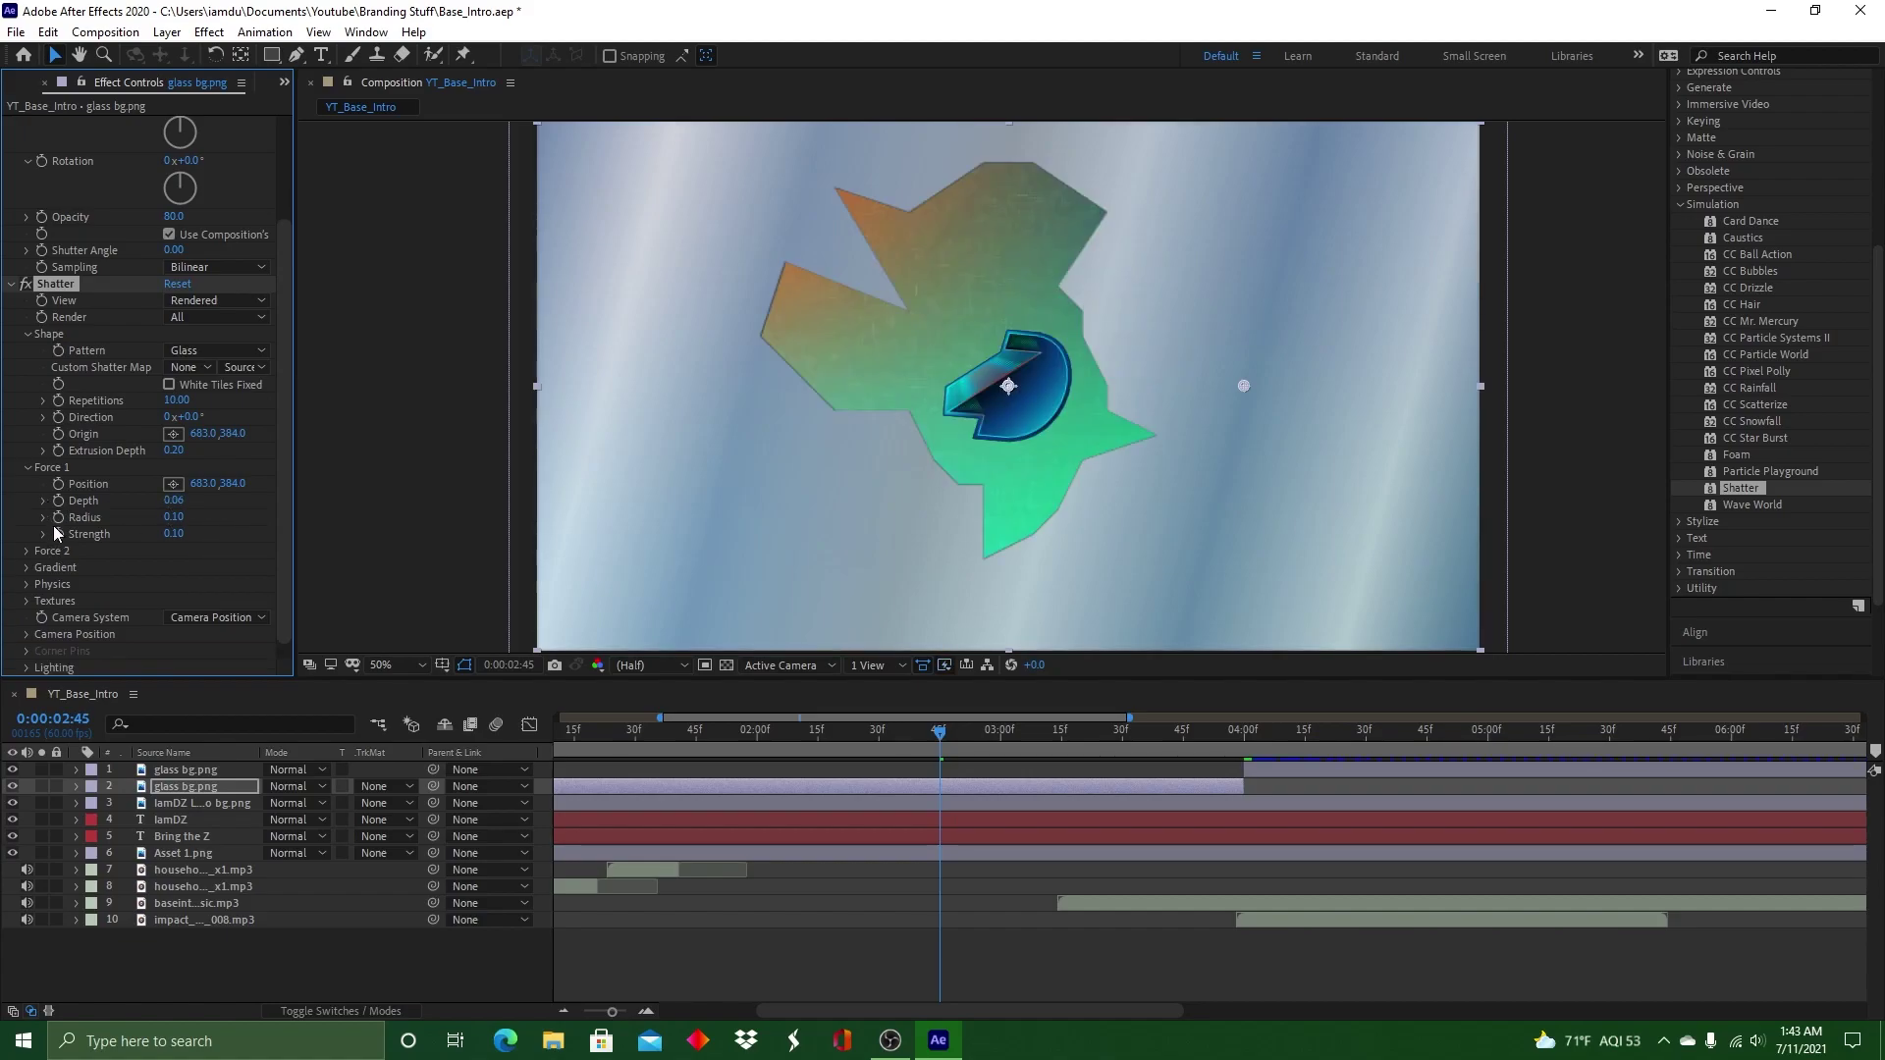
Try the Chevrons shape pattern for the Shatter effect
left_click(28, 468)
left_click(28, 383)
left_click(27, 469)
left_click(235, 486)
left_click(211, 541)
left_click(235, 486)
left_click(221, 563)
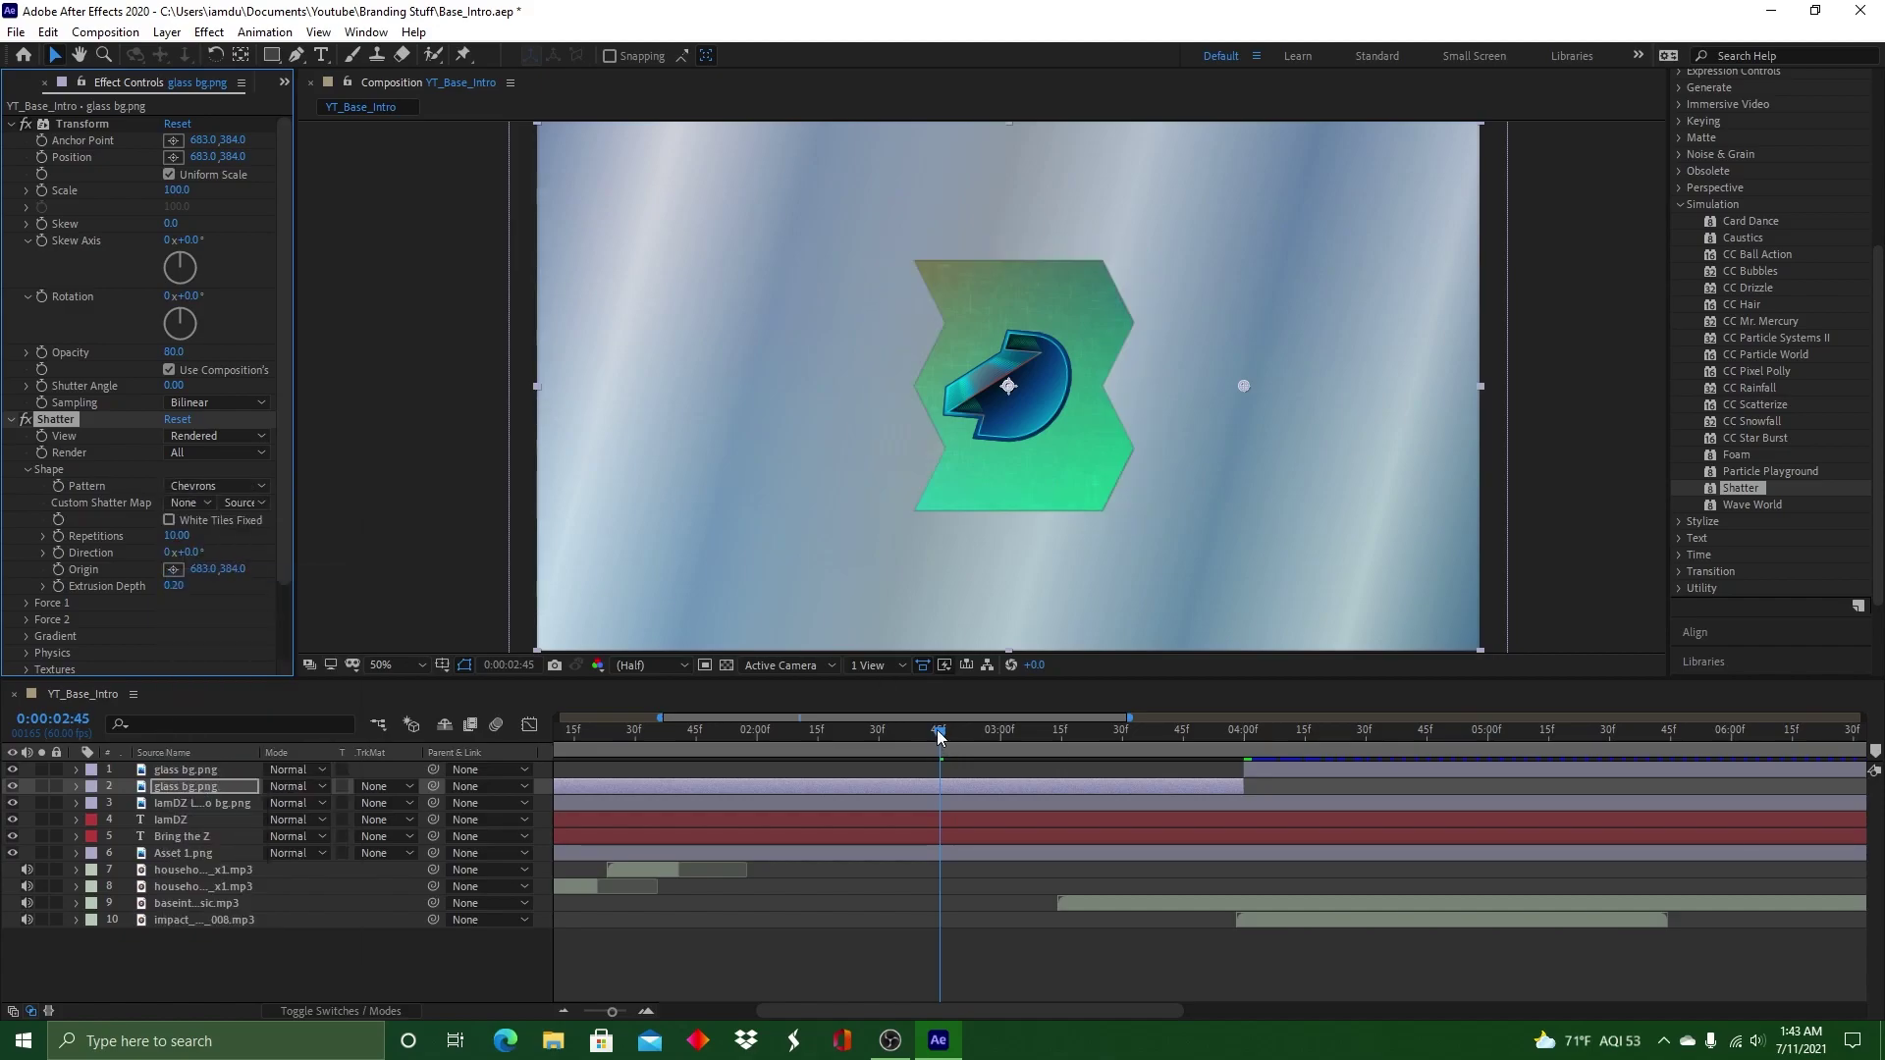
Try several other Shatter shape patterns near the start of the timeline and return the pattern to Glass
left_click_drag(869, 1011, 765, 1012)
left_click_drag(1226, 736, 603, 741)
left_click(242, 487)
left_click(246, 541)
left_click(262, 486)
left_click(211, 710)
left_click(261, 486)
left_click(258, 729)
left_click(261, 489)
left_click(260, 751)
left_click(263, 488)
left_click(267, 795)
left_click(261, 487)
left_click(264, 817)
left_click(261, 487)
left_click(257, 944)
left_click(260, 487)
left_click(253, 644)
Lower Shatter's Force 1 radius to 0.06 and its strength to 0.05
left_click_drag(605, 736, 654, 734)
left_click(27, 603)
scroll(88, 566, "down", 3)
left_click(26, 550)
left_click(27, 550)
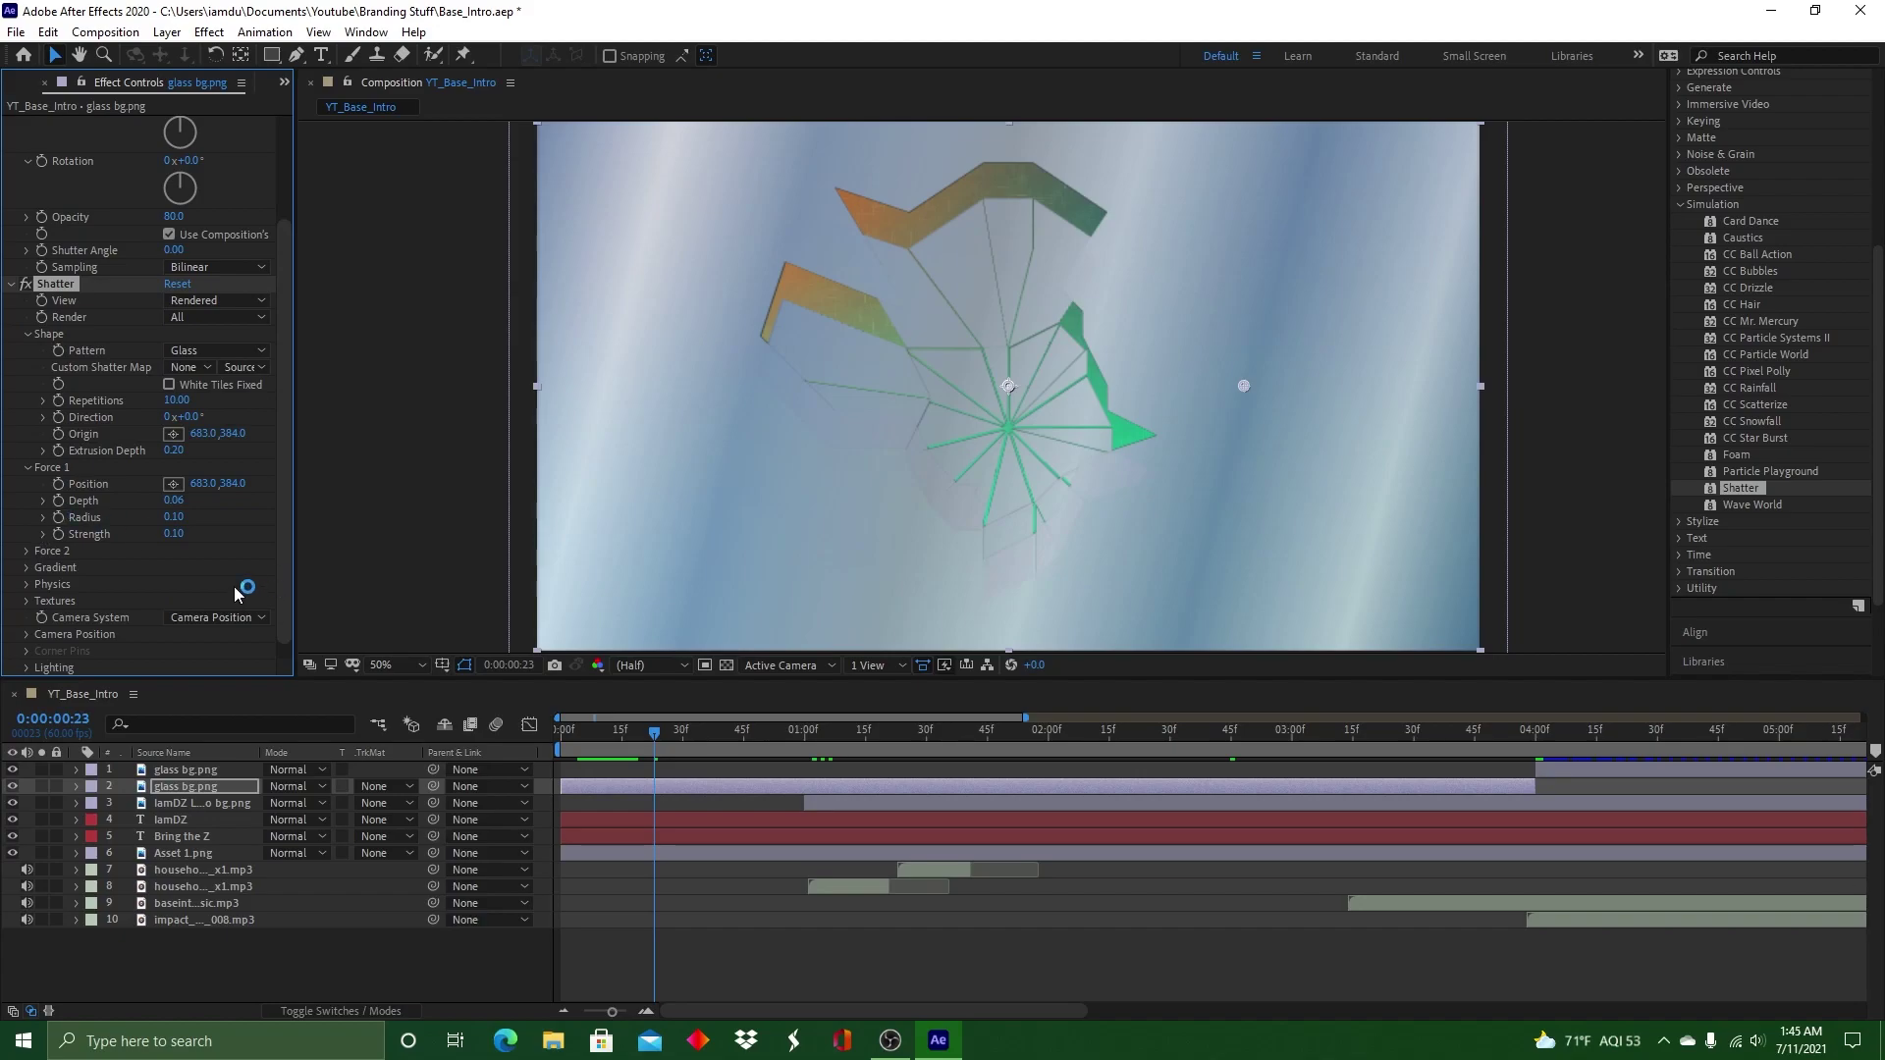
left_click_drag(175, 517, 169, 518)
mouse_move(655, 736)
left_mouse_down()
mouse_move(740, 734)
mouse_move(565, 747)
mouse_move(1540, 760)
mouse_move(527, 765)
mouse_move(653, 751)
mouse_move(563, 733)
mouse_move(647, 734)
left_mouse_up()
left_click(44, 517)
left_click_drag(78, 544, 72, 589)
left_click(586, 731)
left_click(43, 560)
Keyframe Force 1's radius at 0 at 0:00:02:45 and at 0.06 at 0:00:02:46
left_click(1297, 722)
left_click_drag(1299, 711, 1231, 717)
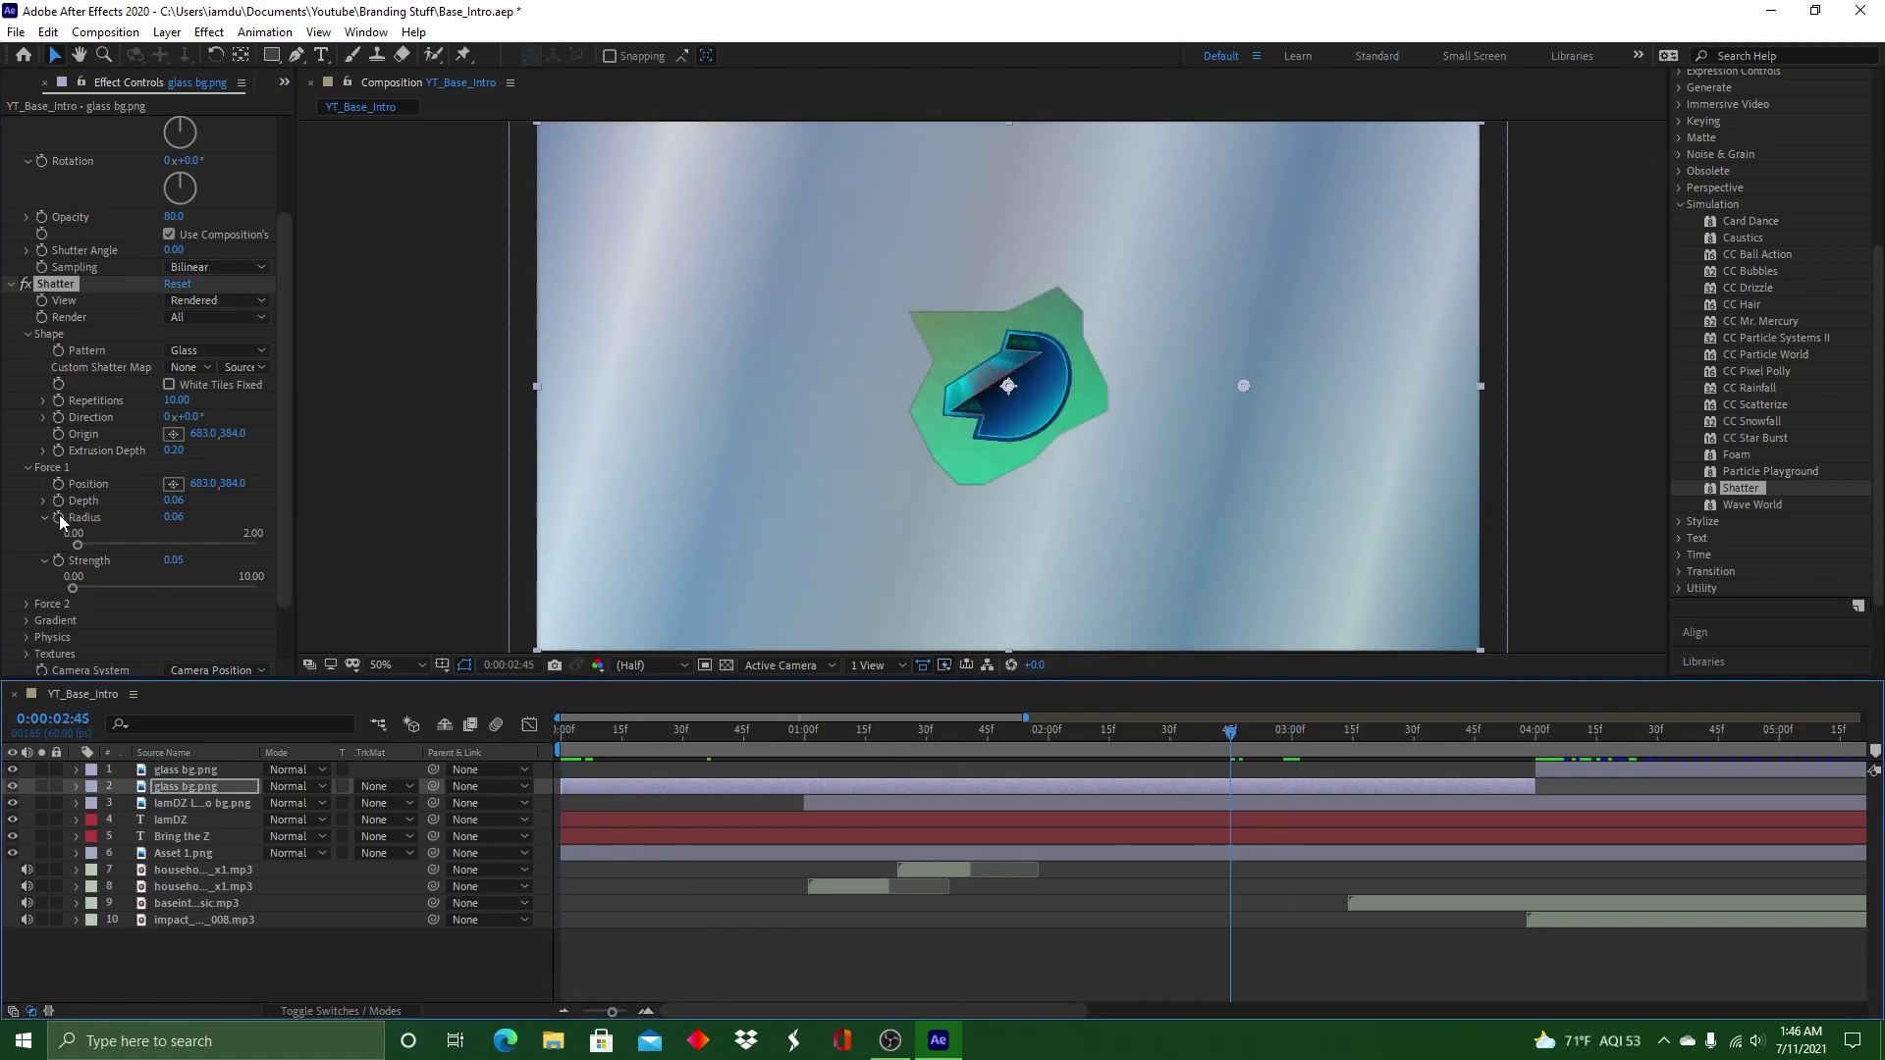
left_click(59, 518)
left_click_drag(77, 544, 72, 545)
left_click_drag(1228, 733, 1236, 733)
left_click_drag(73, 545, 76, 544)
mouse_move(1234, 732)
left_mouse_down()
mouse_move(1547, 745)
mouse_move(1235, 734)
left_mouse_up()
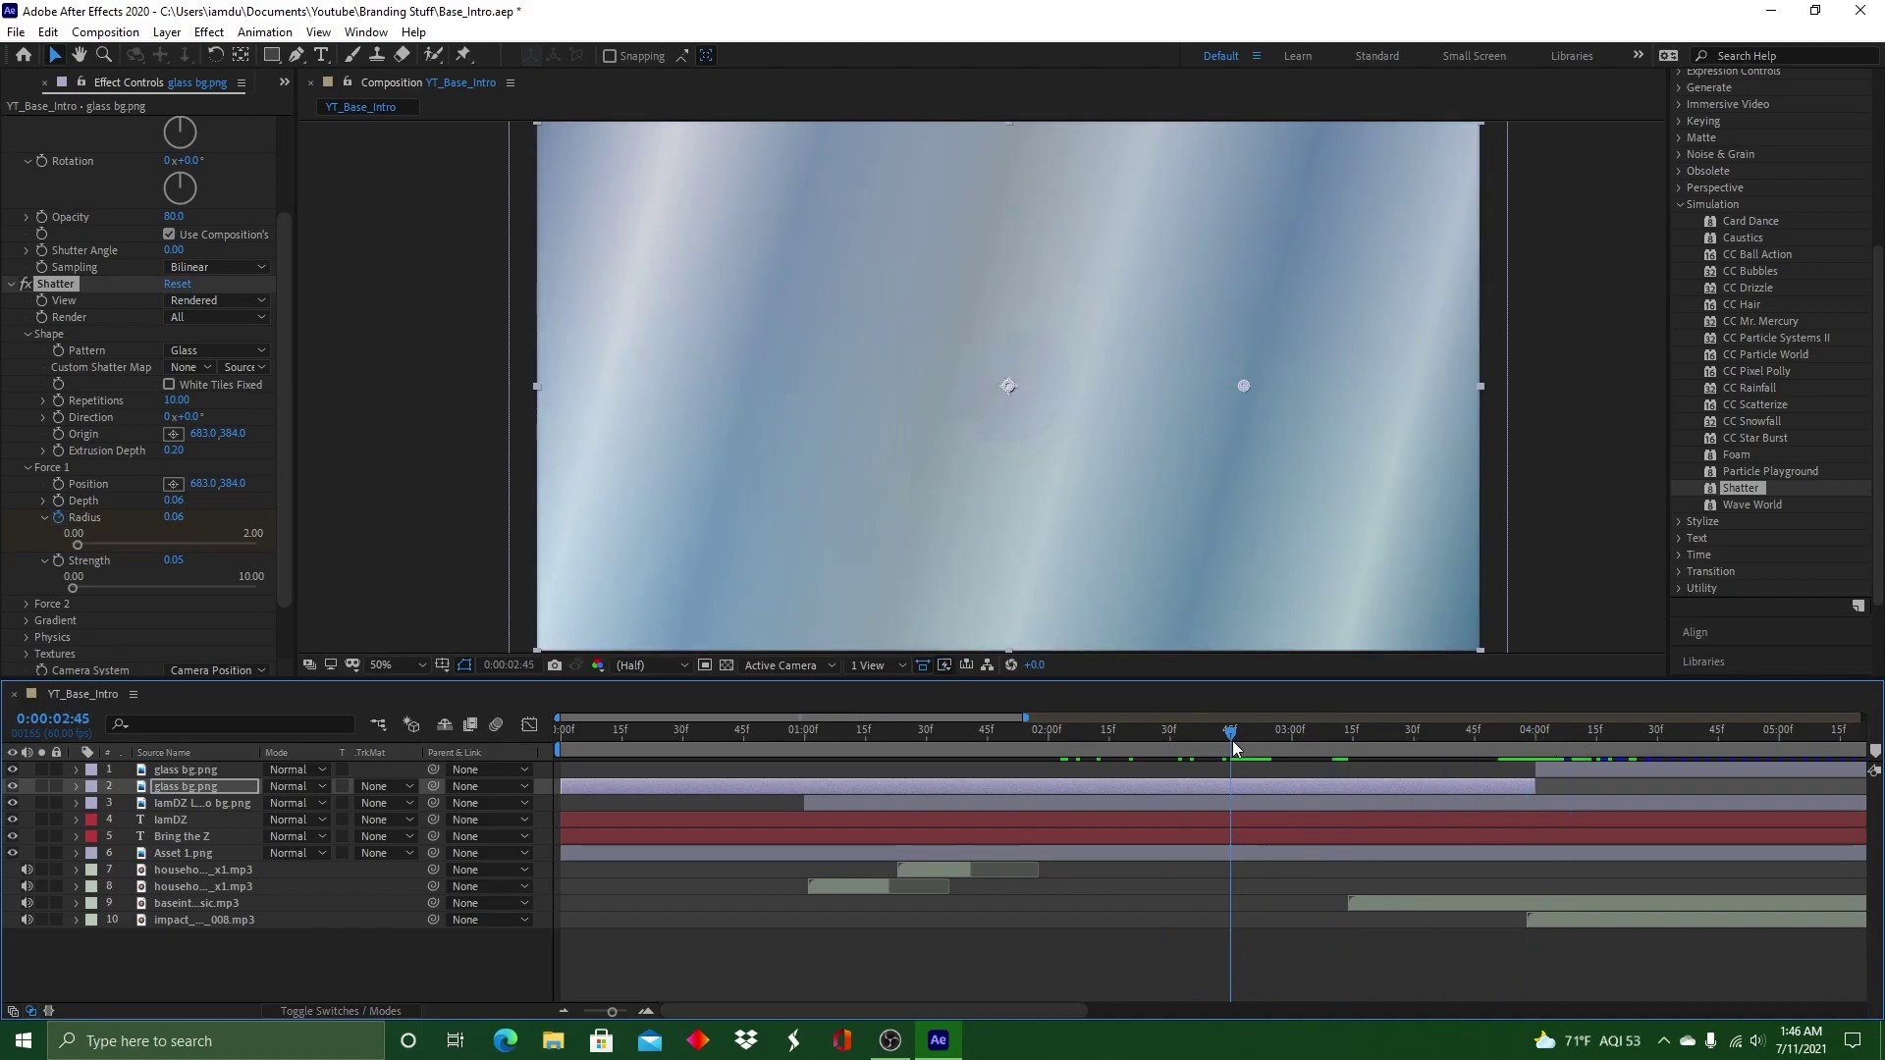
Set Shatter's physics gravity to 0 and preview the cracking glass
left_click_drag(286, 466, 278, 585)
left_click(26, 568)
scroll(215, 551, "down", 3)
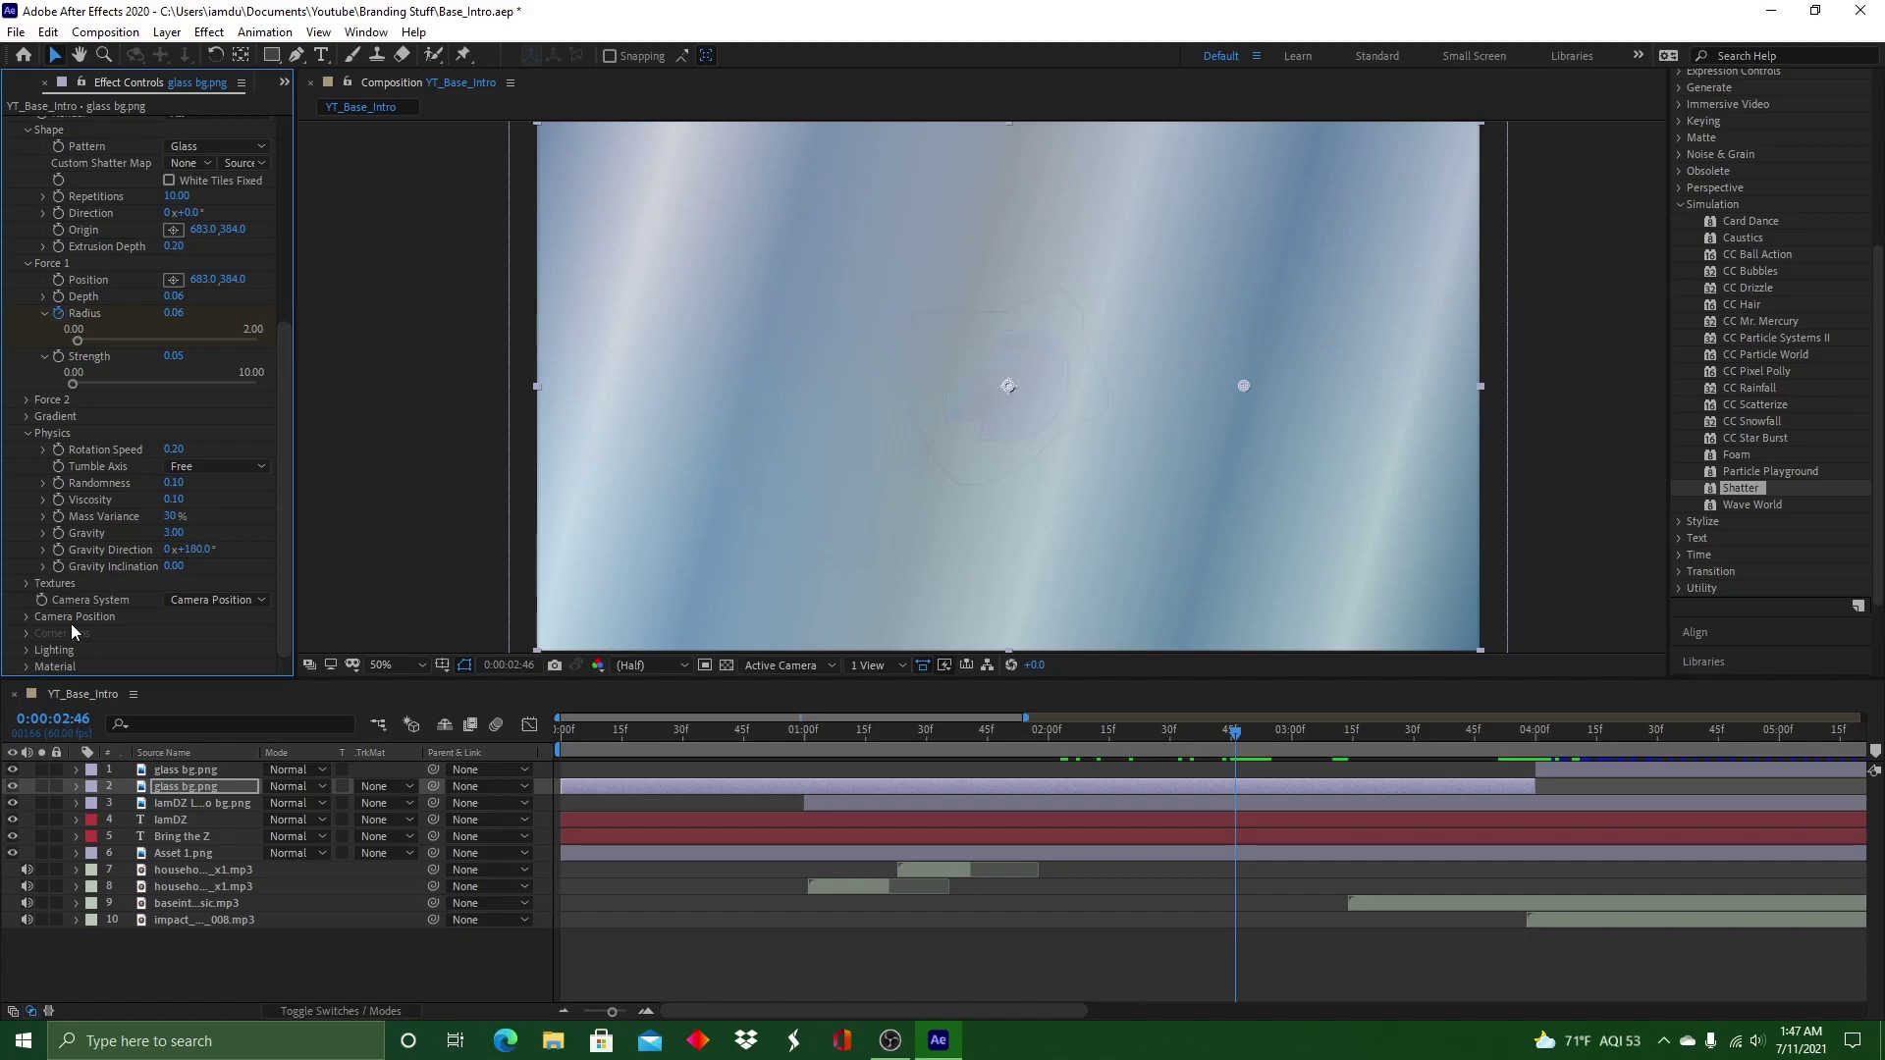
left_click_drag(174, 533, 154, 533)
left_click_drag(1237, 735, 1016, 736)
key("space")
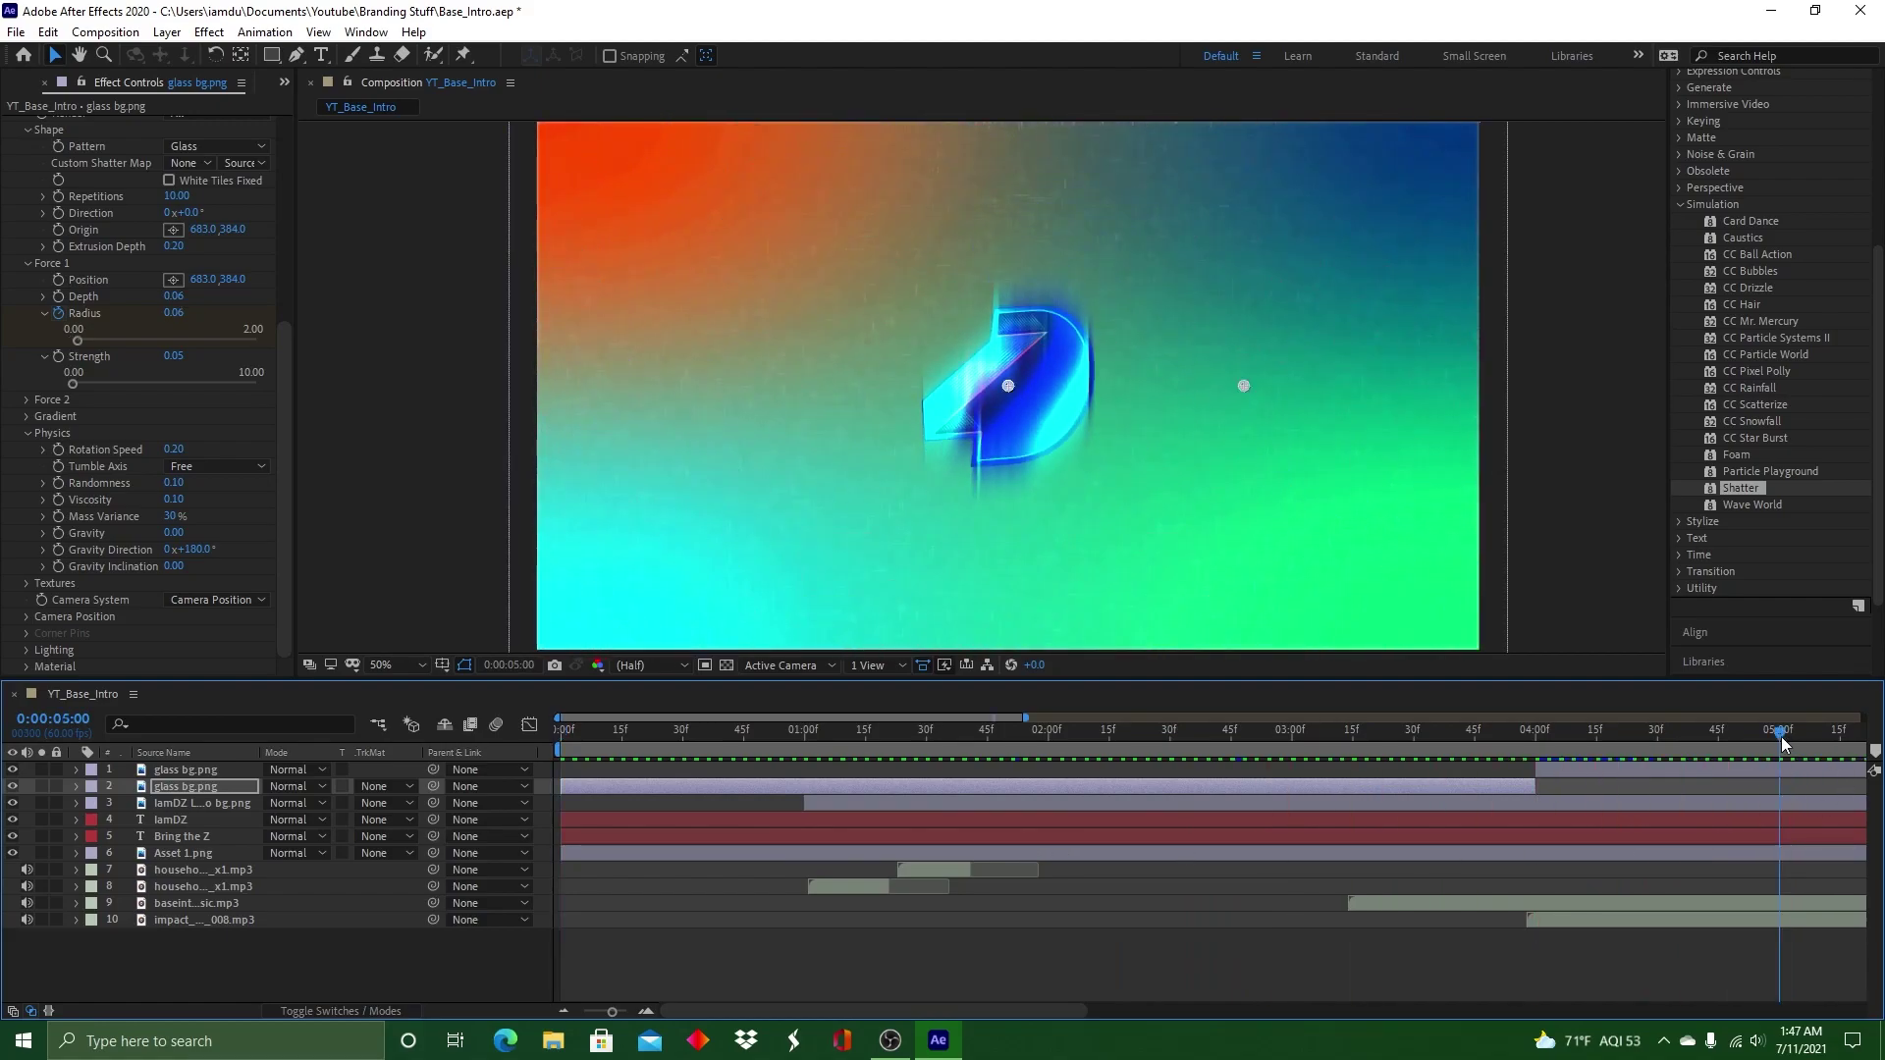
Inspect the cracked glass around 0:00:04:00, where the lower glass layer ends, and play the intro
left_click_drag(1784, 736, 1535, 727)
left_click_drag(187, 788, 187, 764)
left_click_drag(1539, 740, 1536, 743)
key("space")
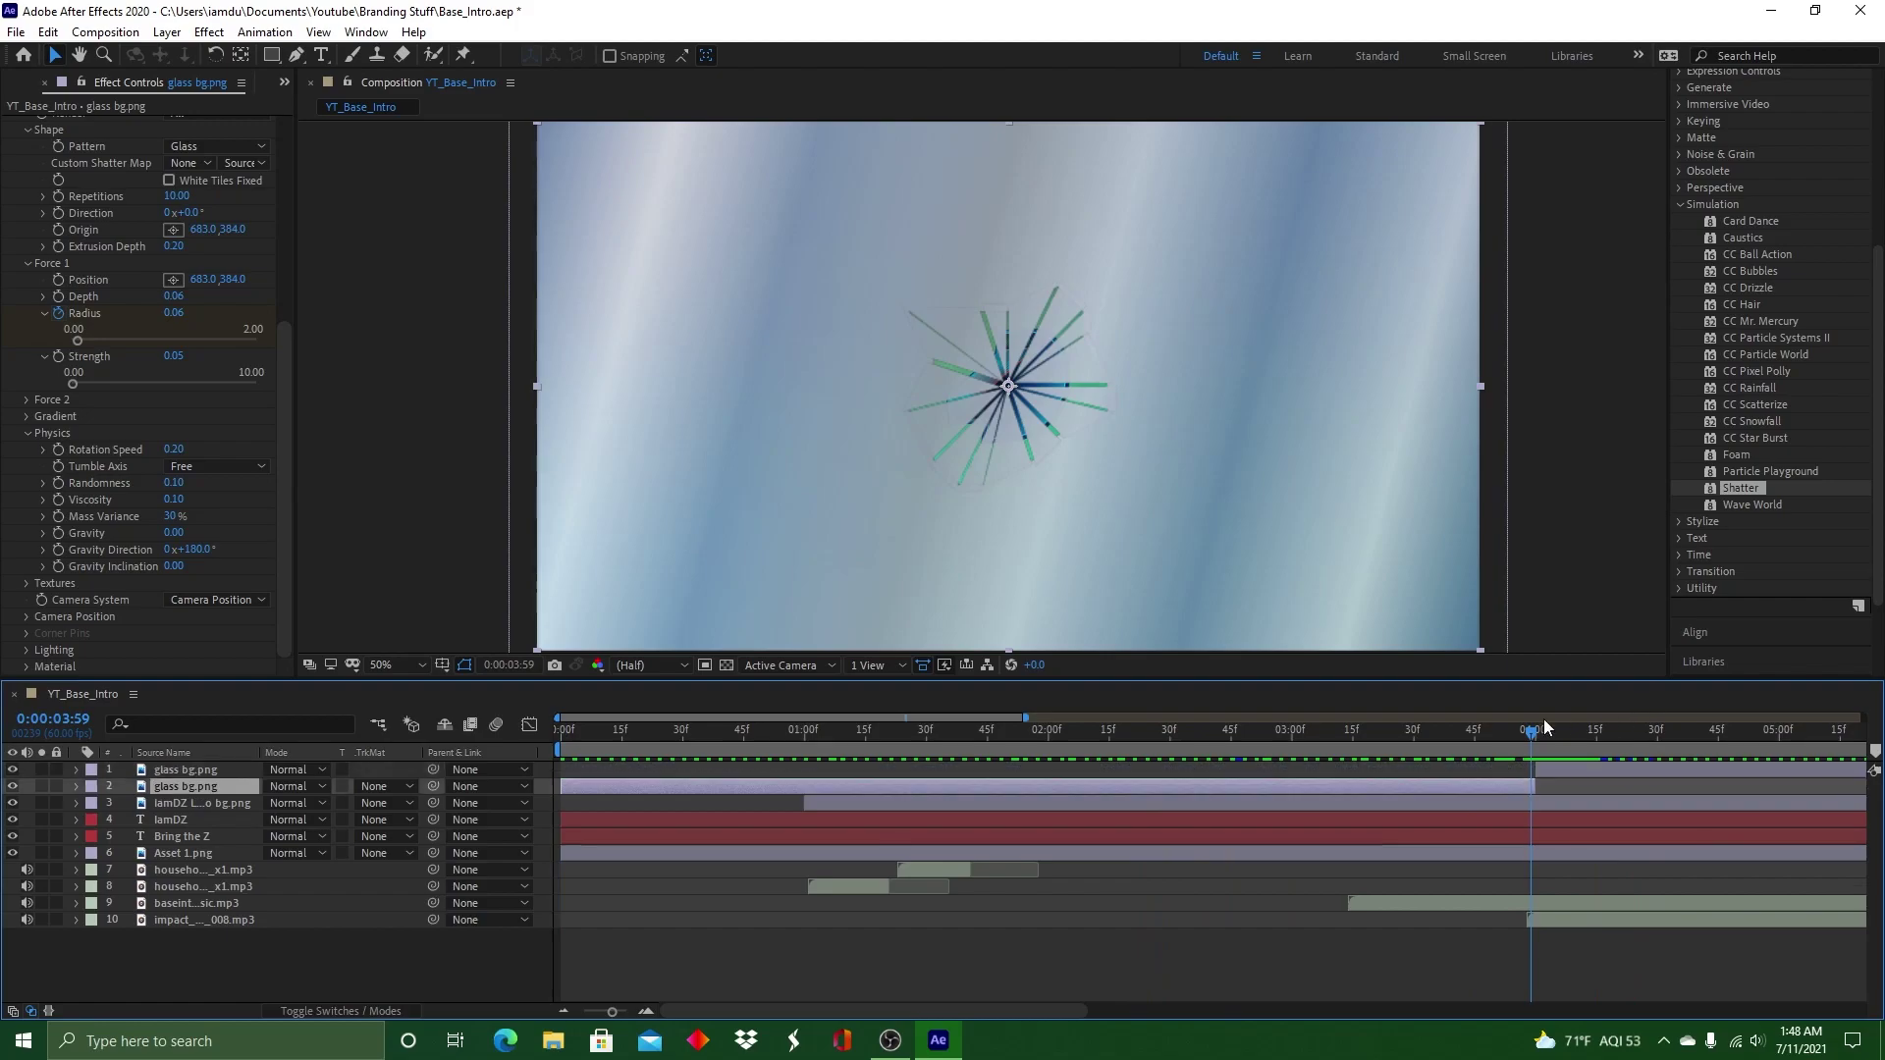
left_click_drag(1538, 729, 1534, 732)
key("space")
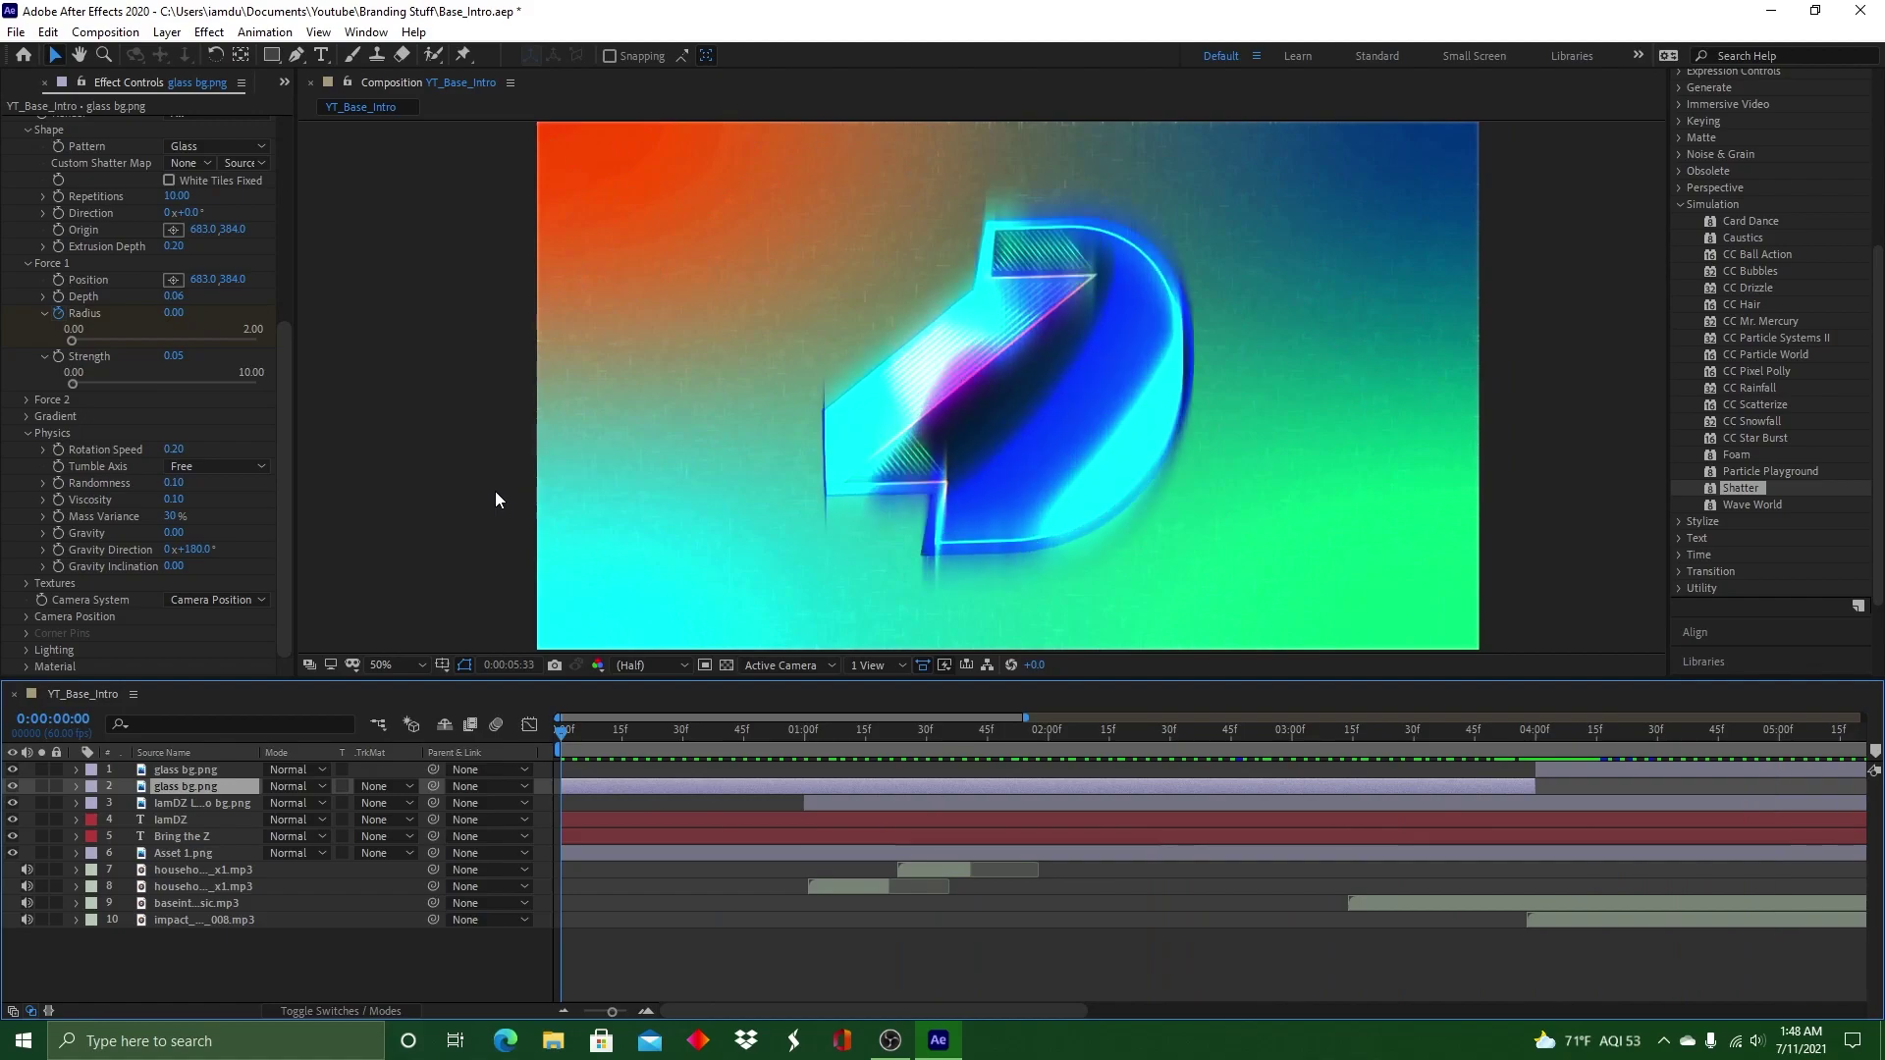
Set the lower glass bg.png layer's Transform effect opacity to 55 and check the glass back to 0:00:02:50
left_click(658, 734)
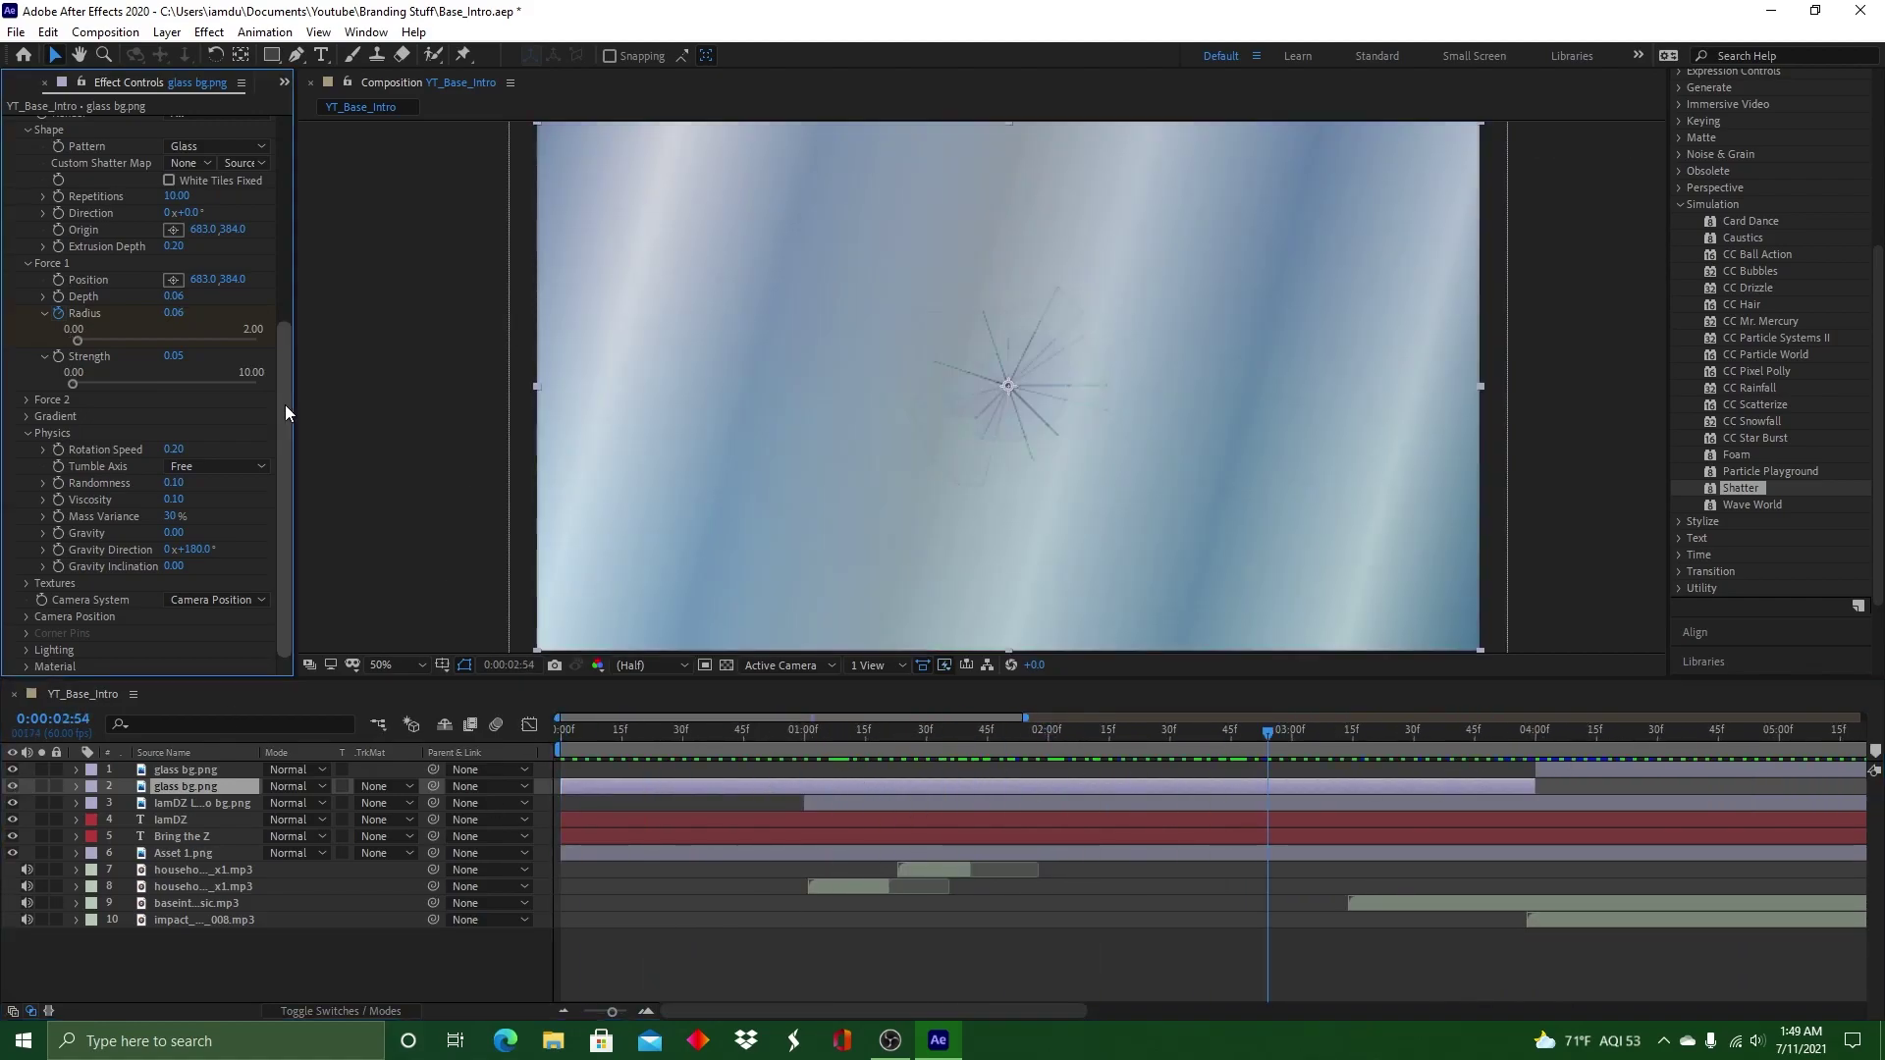
left_click_drag(284, 413, 285, 201)
left_click(1592, 731)
left_click_drag(1600, 735, 1250, 738)
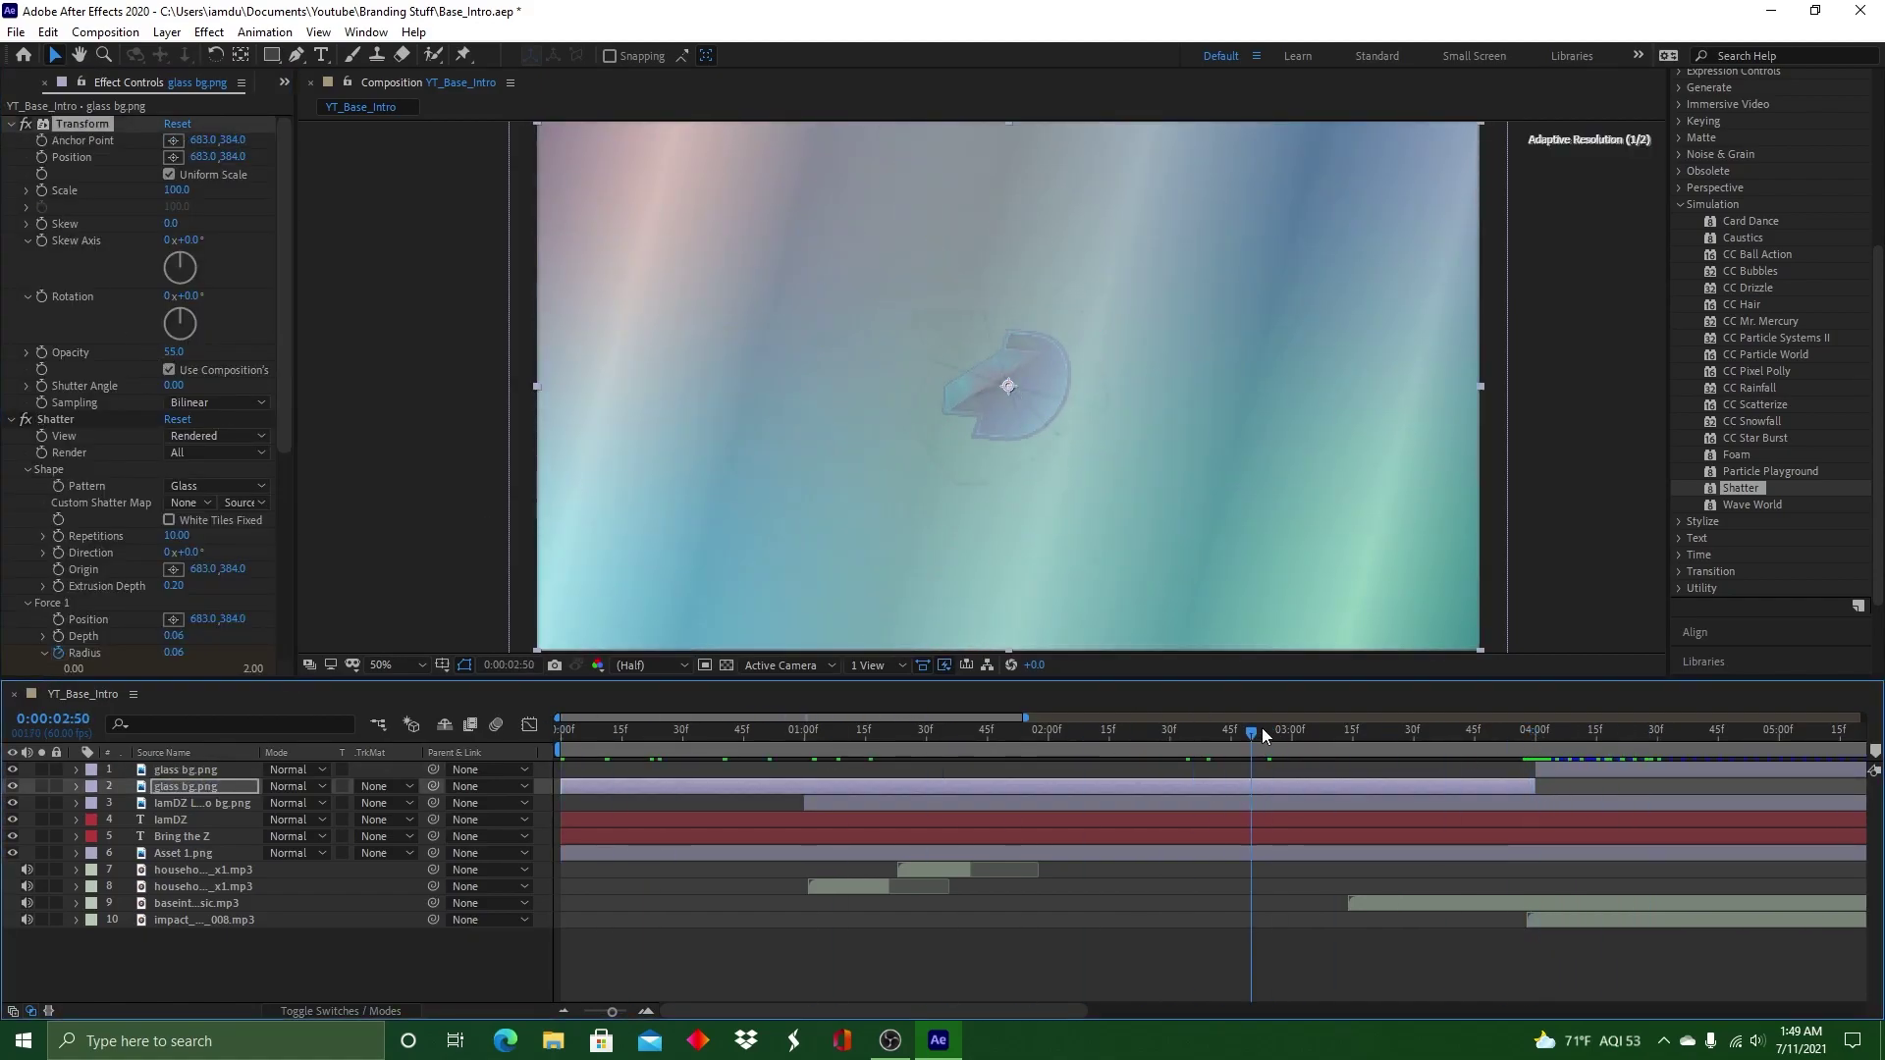
Set Force 1's radius to 0 at 0:00:02:37 and check how the cracks form around that time
left_click_drag(287, 400, 286, 591)
left_click_drag(76, 364, 57, 367)
left_click_drag(1239, 733, 1175, 738)
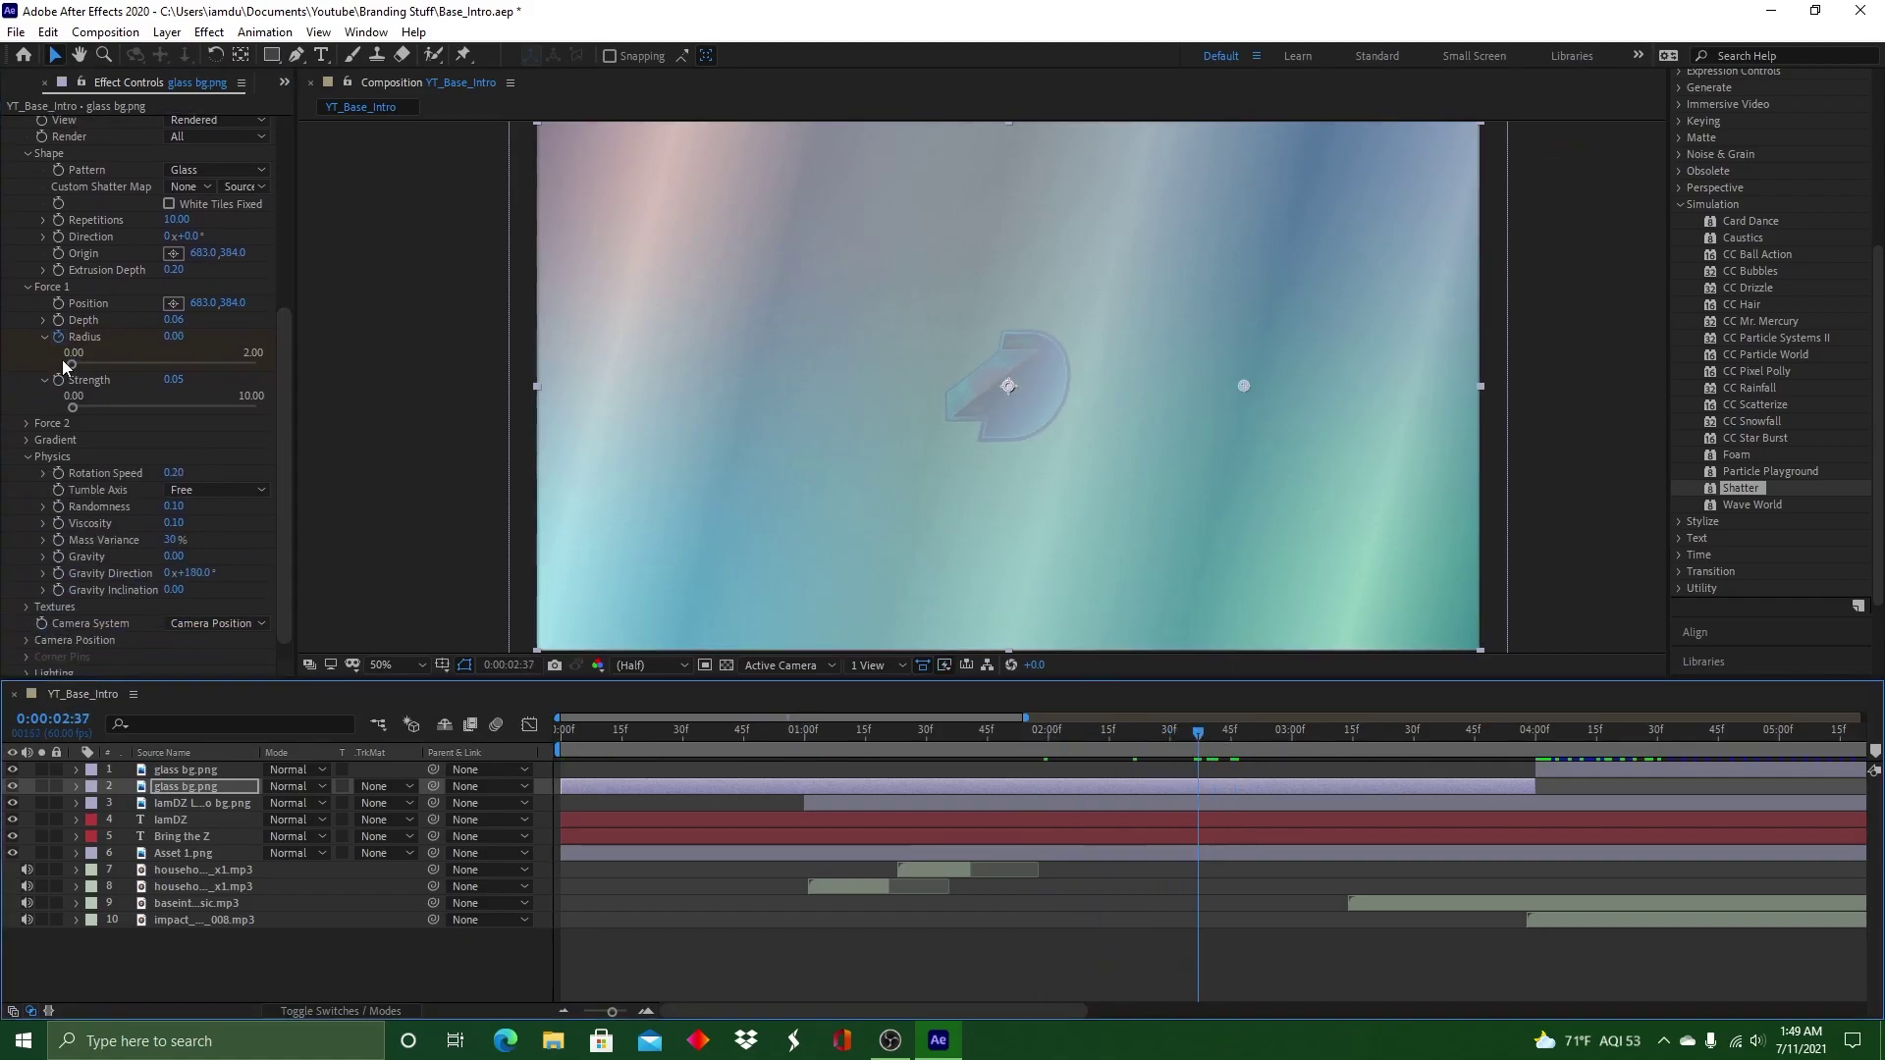
left_click_drag(72, 367, 73, 407)
left_click(1171, 732)
left_click(78, 367)
left_click_drag(1175, 737, 934, 731)
mouse_move(1202, 734)
left_mouse_down()
mouse_move(1255, 734)
mouse_move(1197, 734)
left_mouse_up()
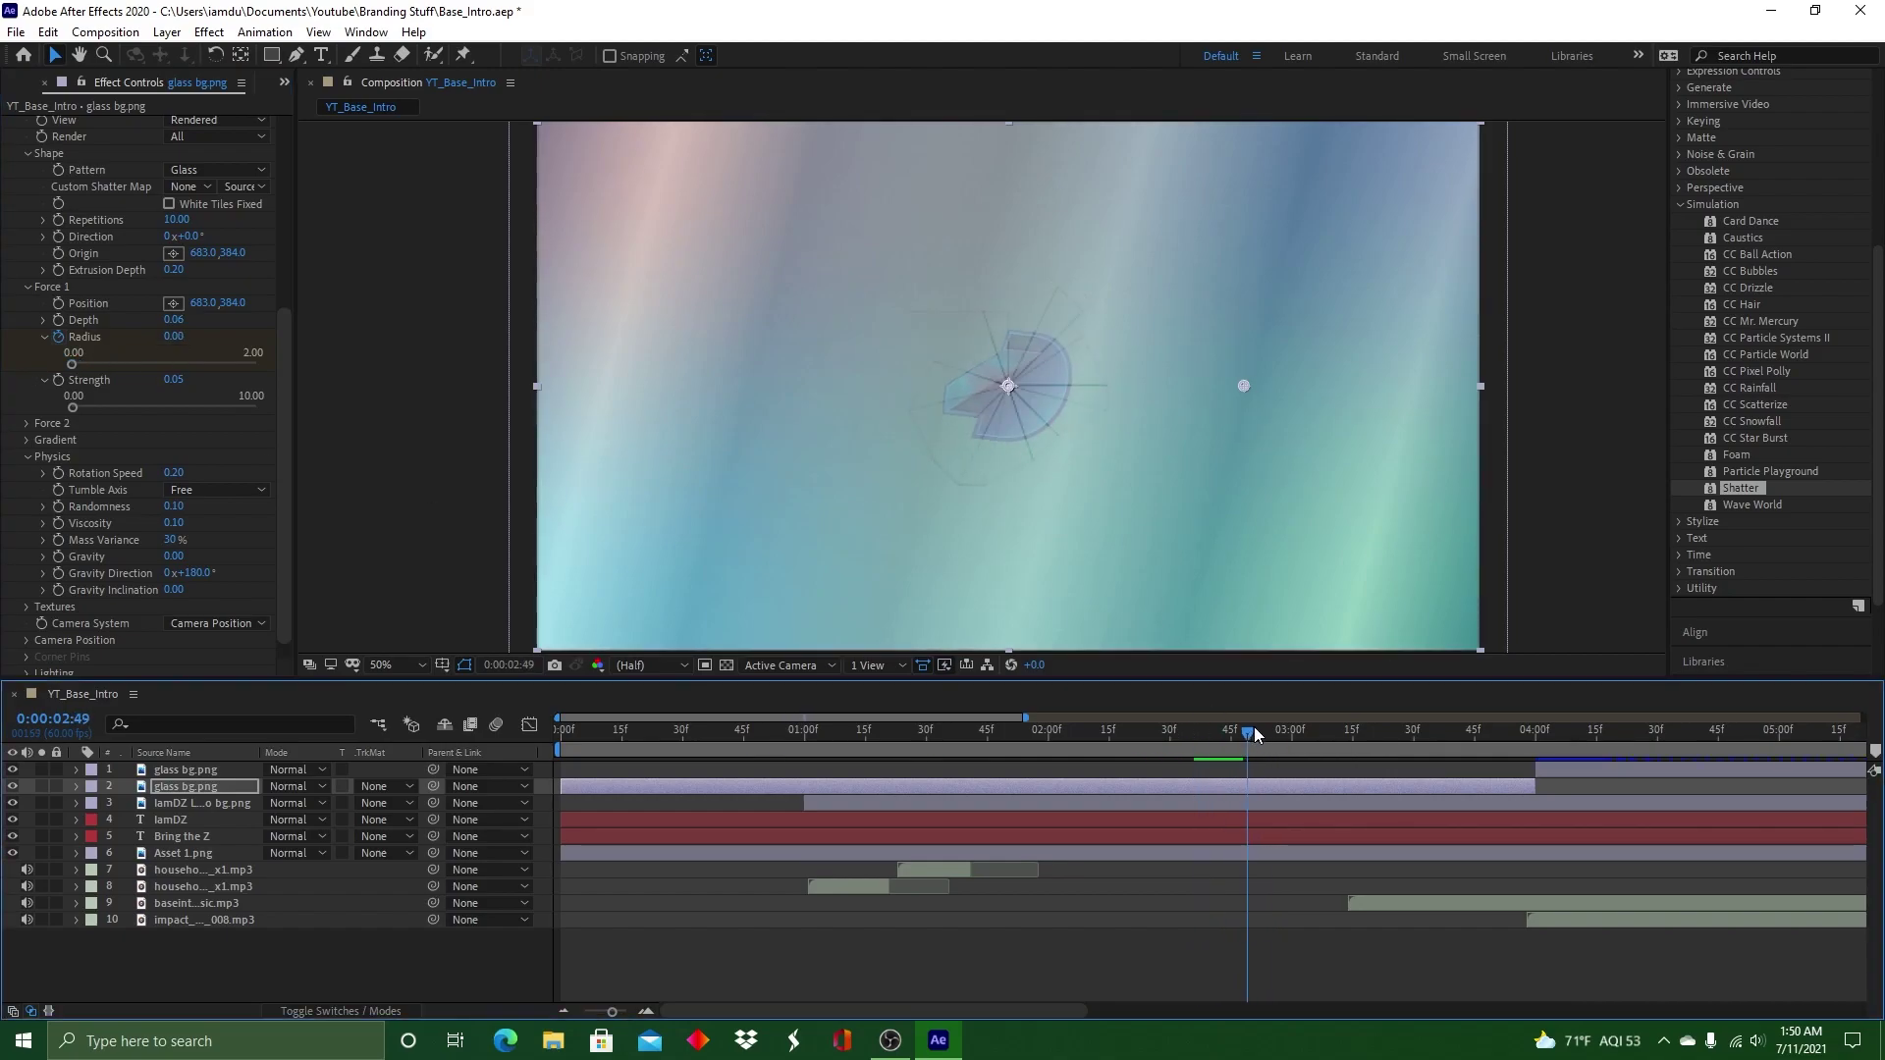
Set Force 1's radius to 0 before the glass breaks and 0.20 after it, and preview the whole intro
left_click_drag(80, 367, 72, 364)
key("space")
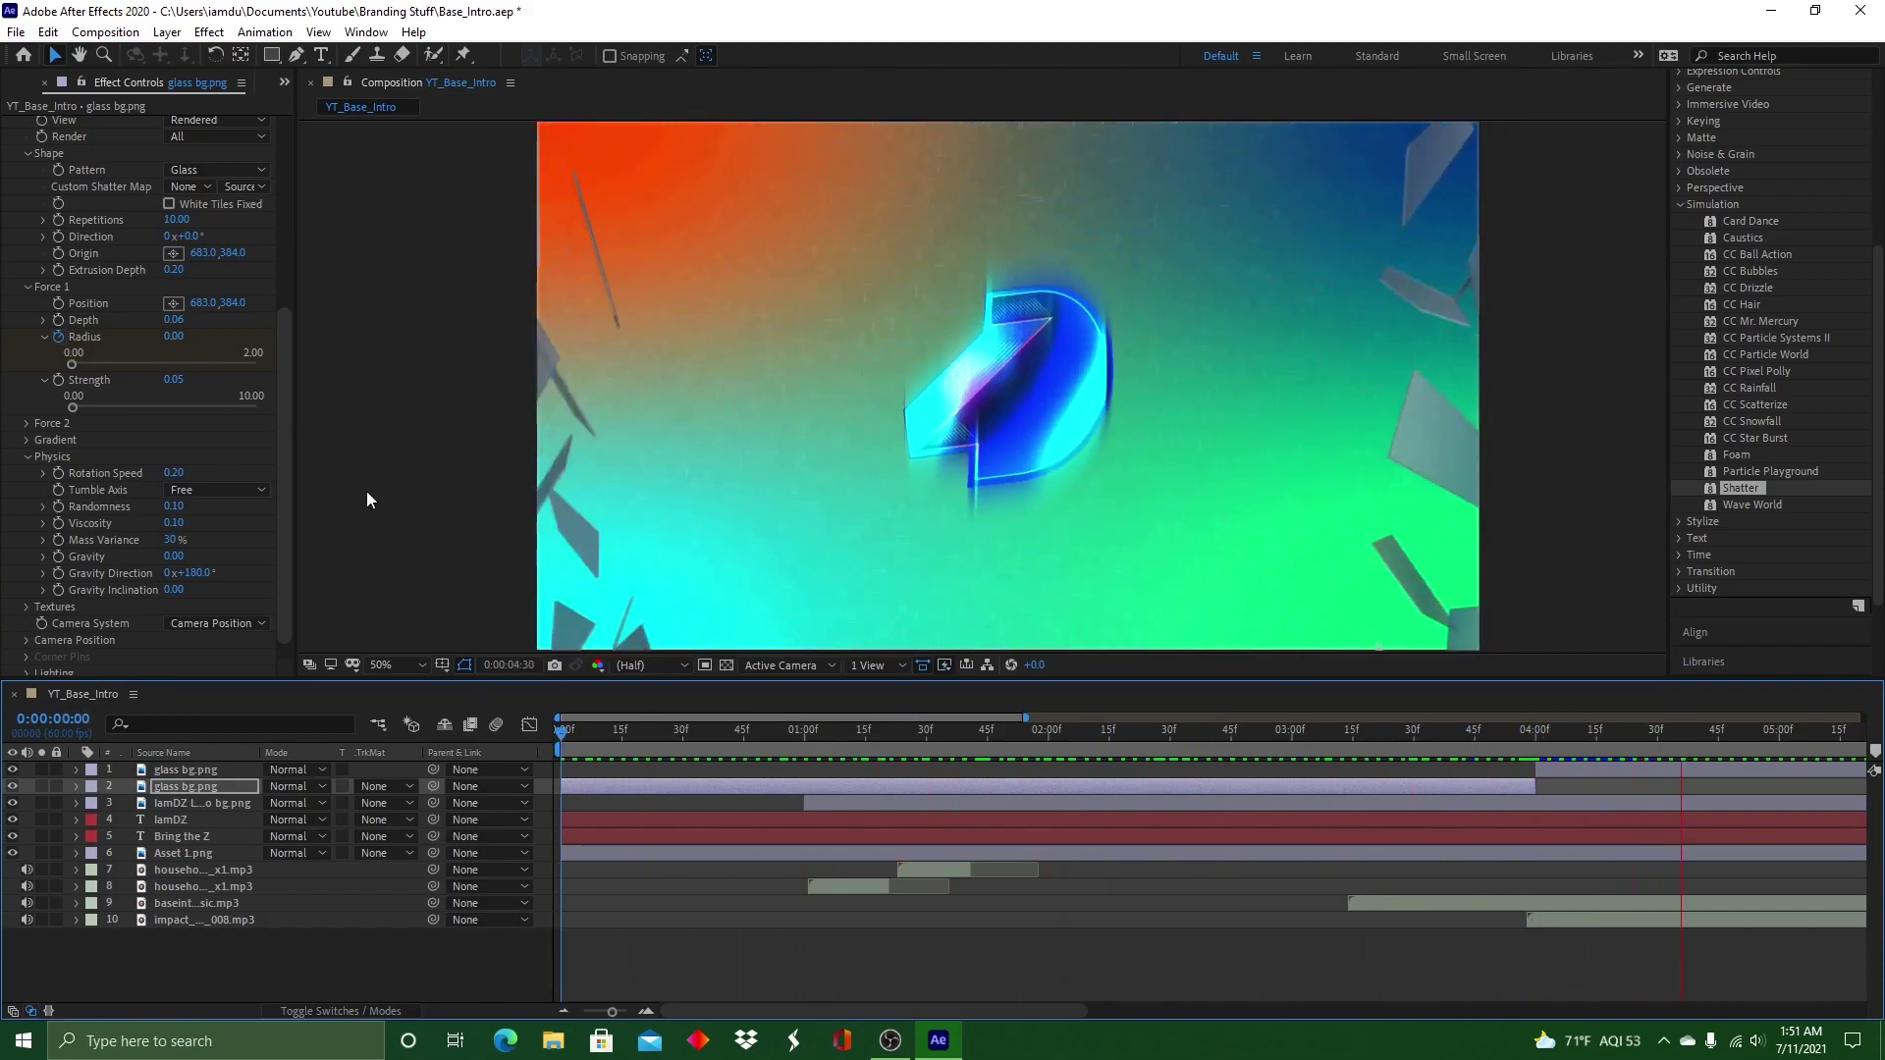
key("space")
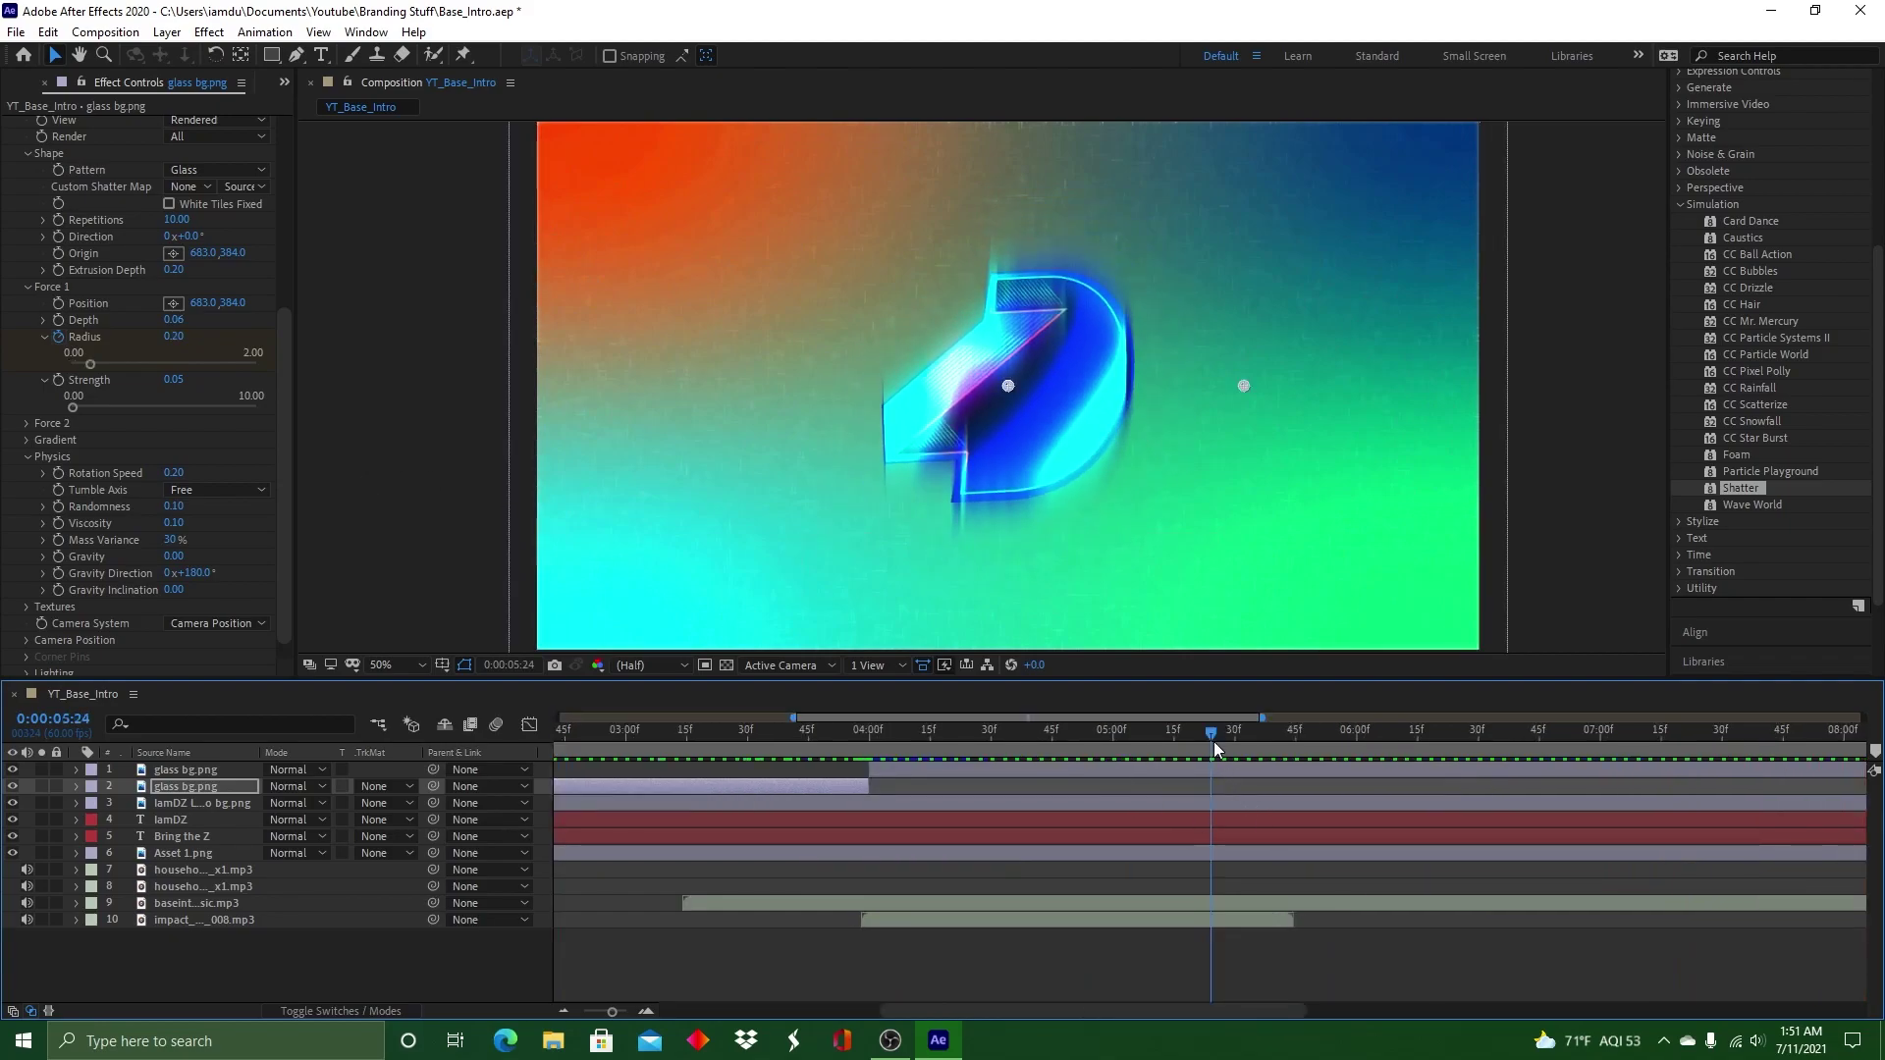
Set the logo layer's wiggle Transform opacity to 0 at 0:00:11:00
key("Home")
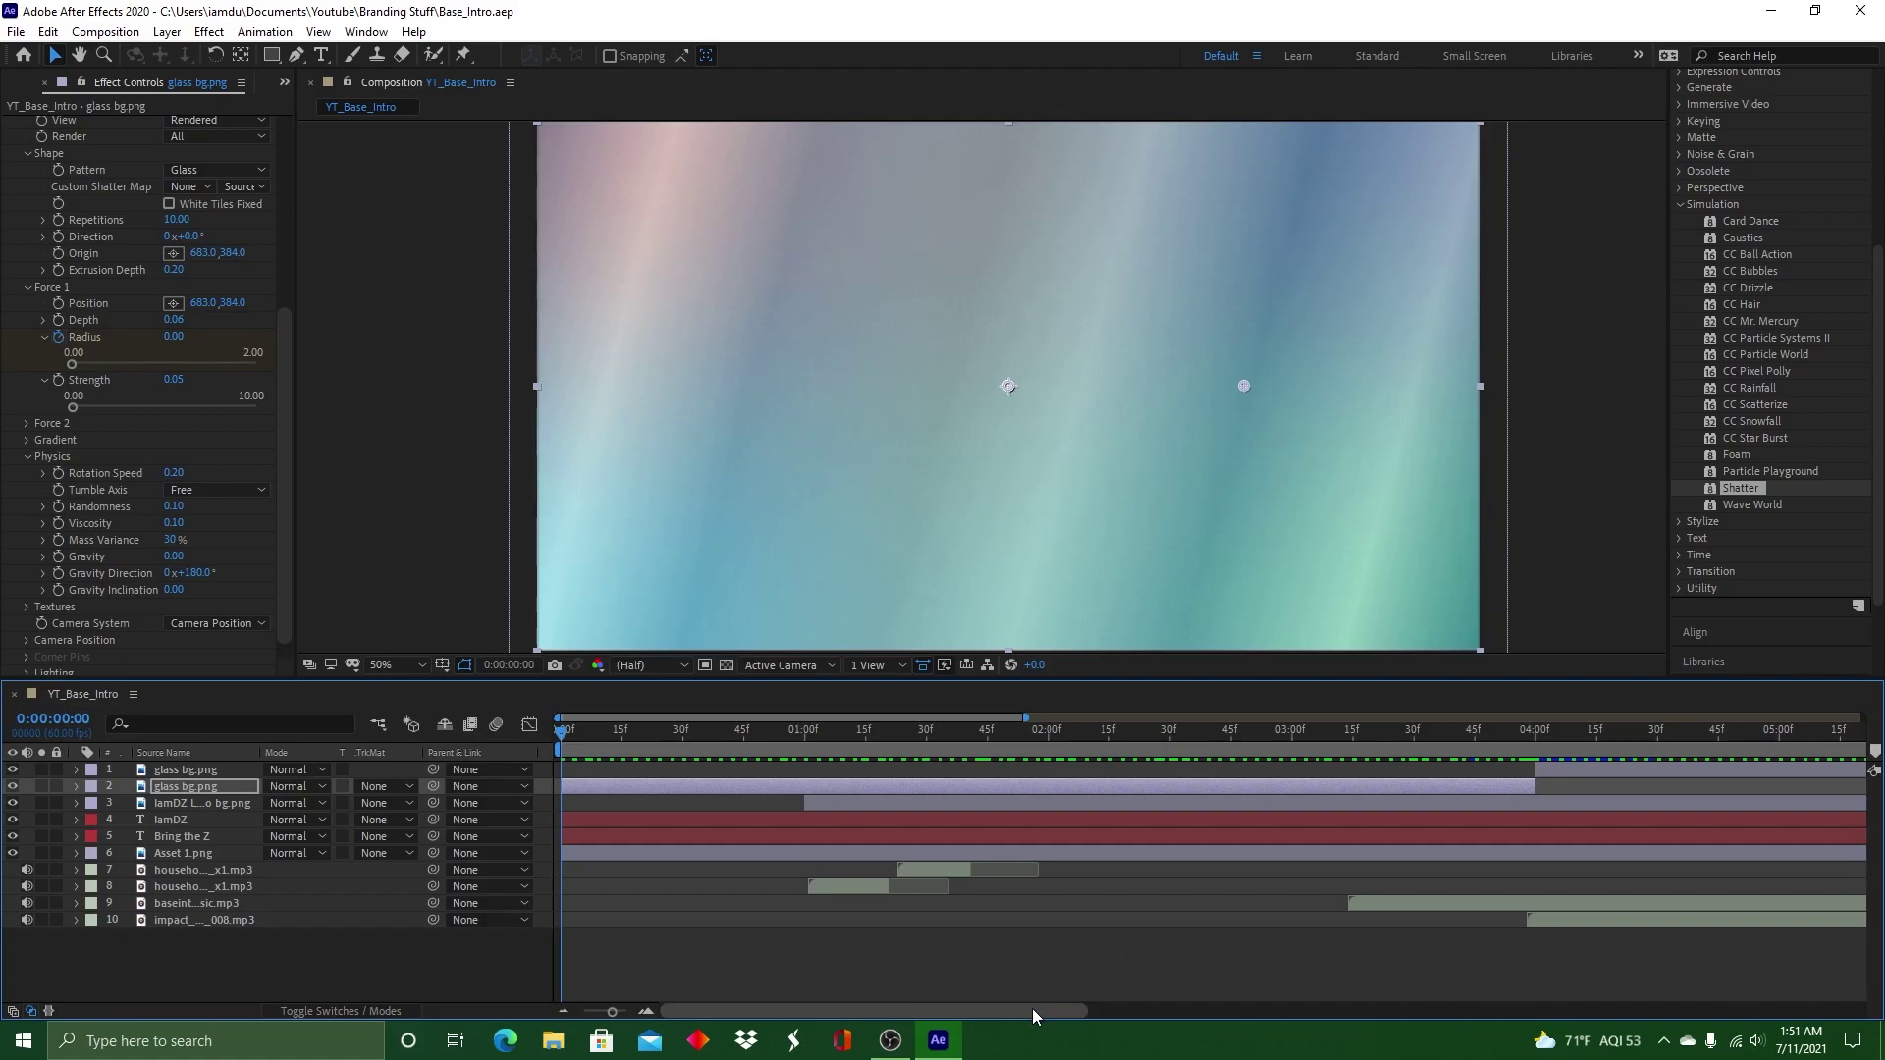
left_click_drag(1032, 1009, 1681, 1008)
left_click(1657, 732)
left_click(851, 733)
left_click(871, 803)
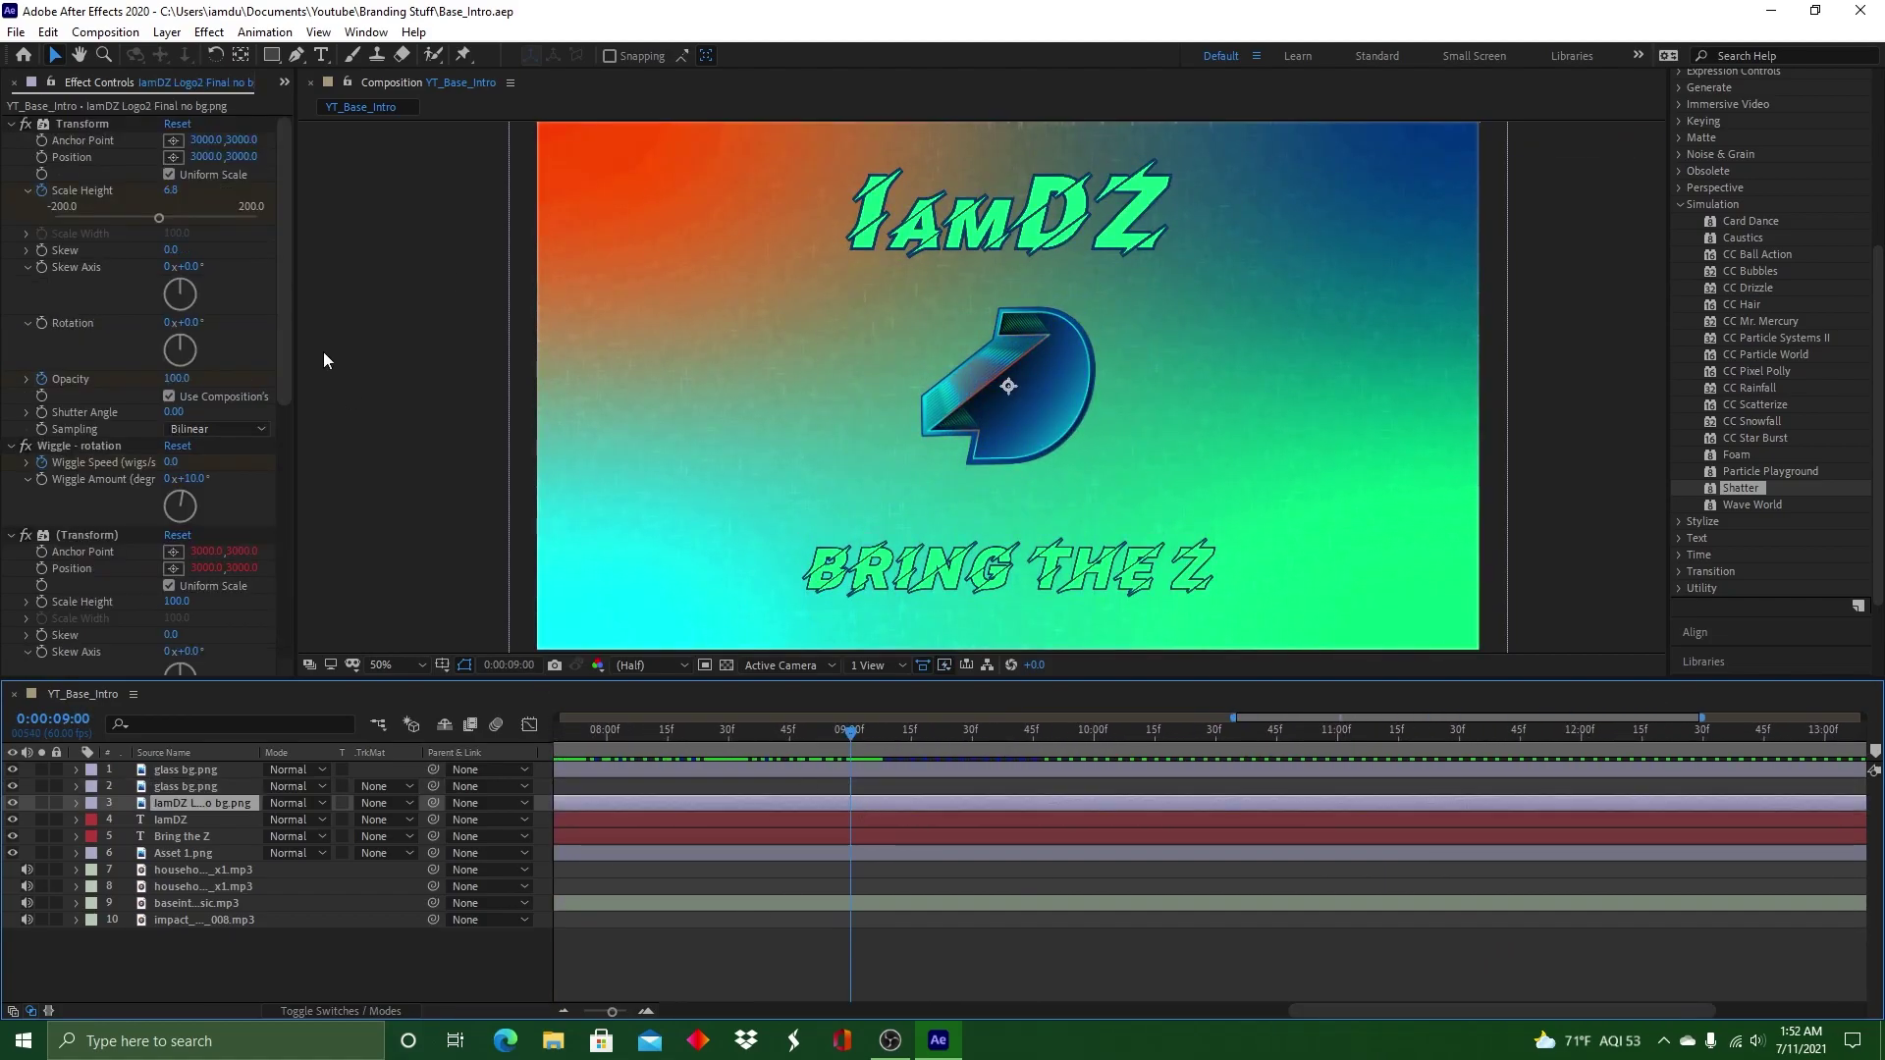
left_click_drag(281, 322, 281, 579)
left_click_drag(832, 728, 1338, 722)
left_click_drag(180, 460, 53, 278)
Set the logo layer's wiggle Transform opacity to 100 at 0:00:10:00
left_click(41, 515)
left_click(26, 515)
scroll(289, 527, "down", 5)
left_click_drag(1338, 733, 1095, 698)
left_click_drag(55, 276, 259, 279)
Set the logo layer's glow radius and glow intensity to 0 at 0:00:10:00 and check the glow at 0:00:11:00
left_click_drag(1087, 731, 1090, 733)
left_click_drag(155, 418, 53, 419)
left_click_drag(155, 461, 53, 461)
left_click_drag(1094, 733, 1337, 707)
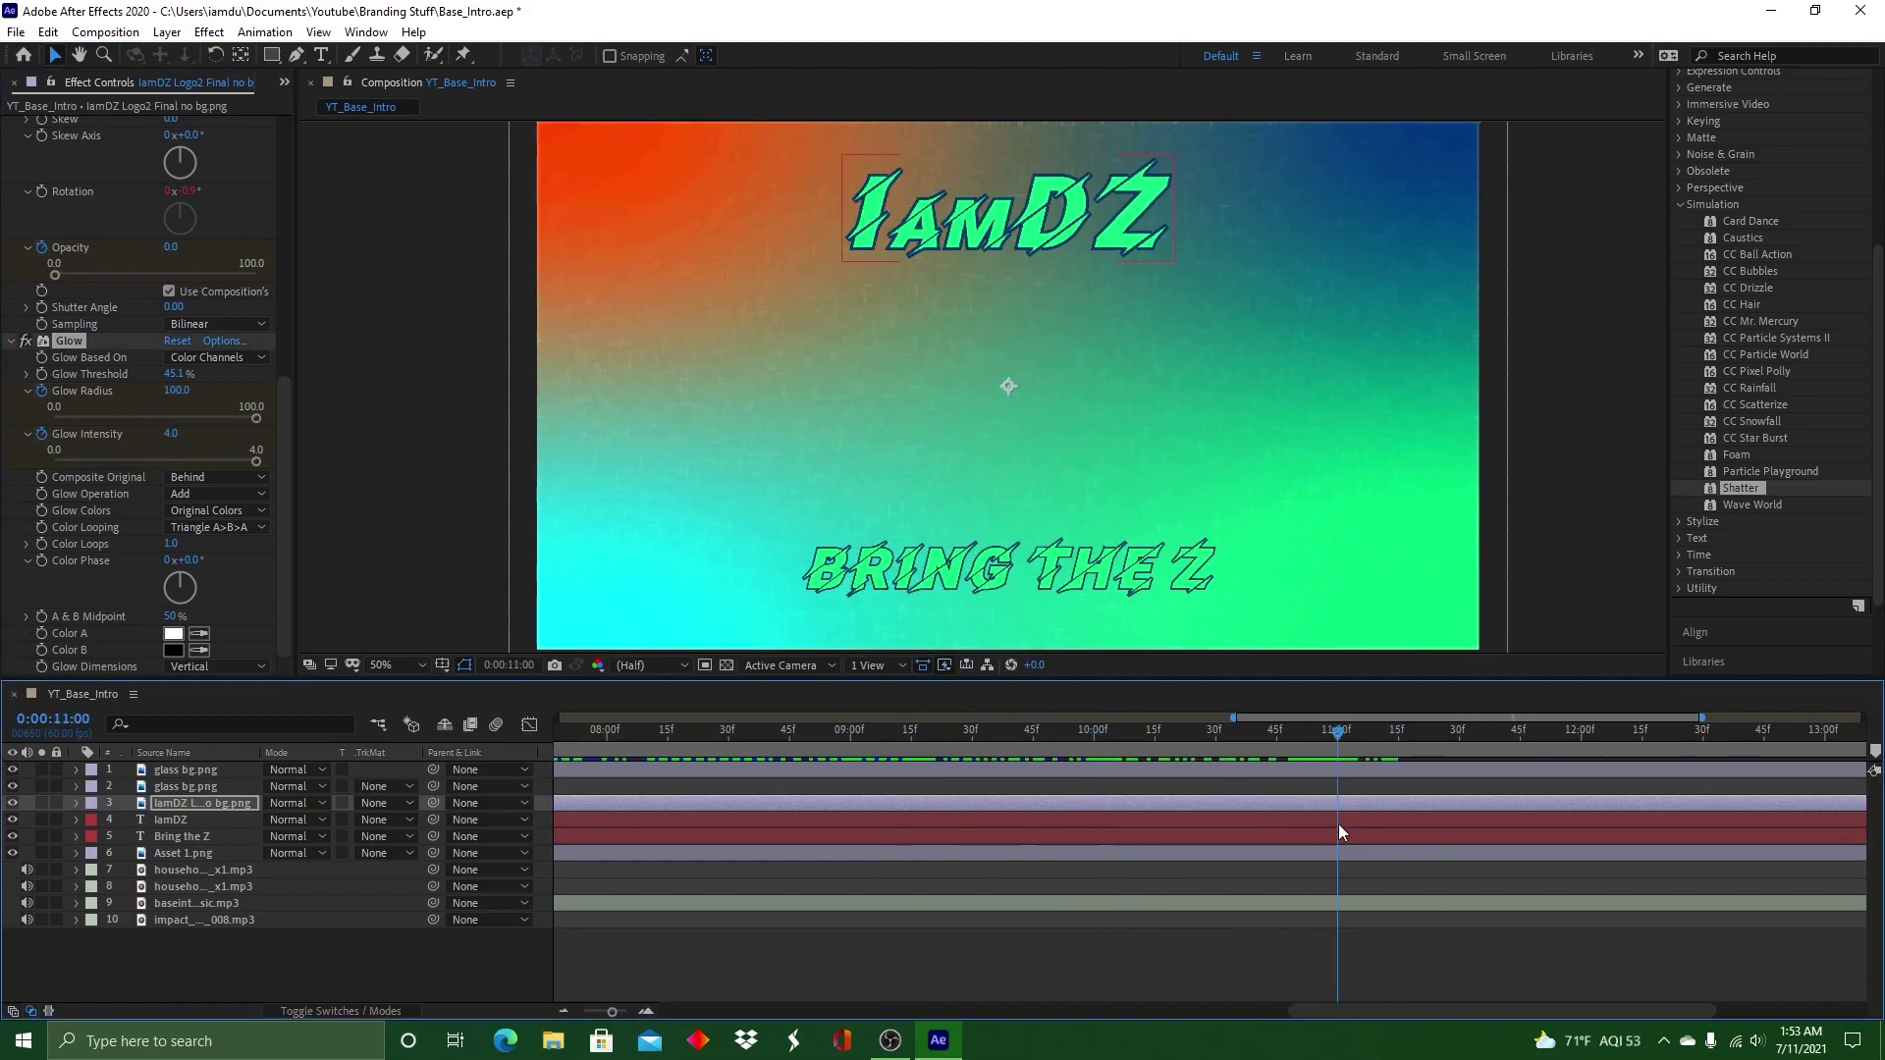
Keyframe the IamDZ text layer's Transform opacity to 0 at 0:00:11:00 and 100 at 0:00:10:00
left_click(1335, 818)
left_click_drag(286, 389, 275, 521)
left_click(27, 616)
left_click_drag(255, 645, 53, 645)
left_click_drag(1337, 734, 1093, 743)
left_click_drag(88, 645, 285, 640)
Keyframe the IamDZ text layer's glow radius to 100 at 0:00:11:00 and 0 at 0:00:10:00
left_click_drag(1092, 734, 1337, 743)
left_click(286, 415)
left_click_drag(286, 415, 283, 380)
left_click(26, 175)
left_click(27, 217)
left_click_drag(55, 203, 265, 203)
left_click_drag(1337, 735, 1097, 727)
left_click_drag(155, 202, 49, 203)
mouse_move(1094, 733)
left_mouse_down()
mouse_move(1334, 732)
mouse_move(1097, 723)
left_mouse_up()
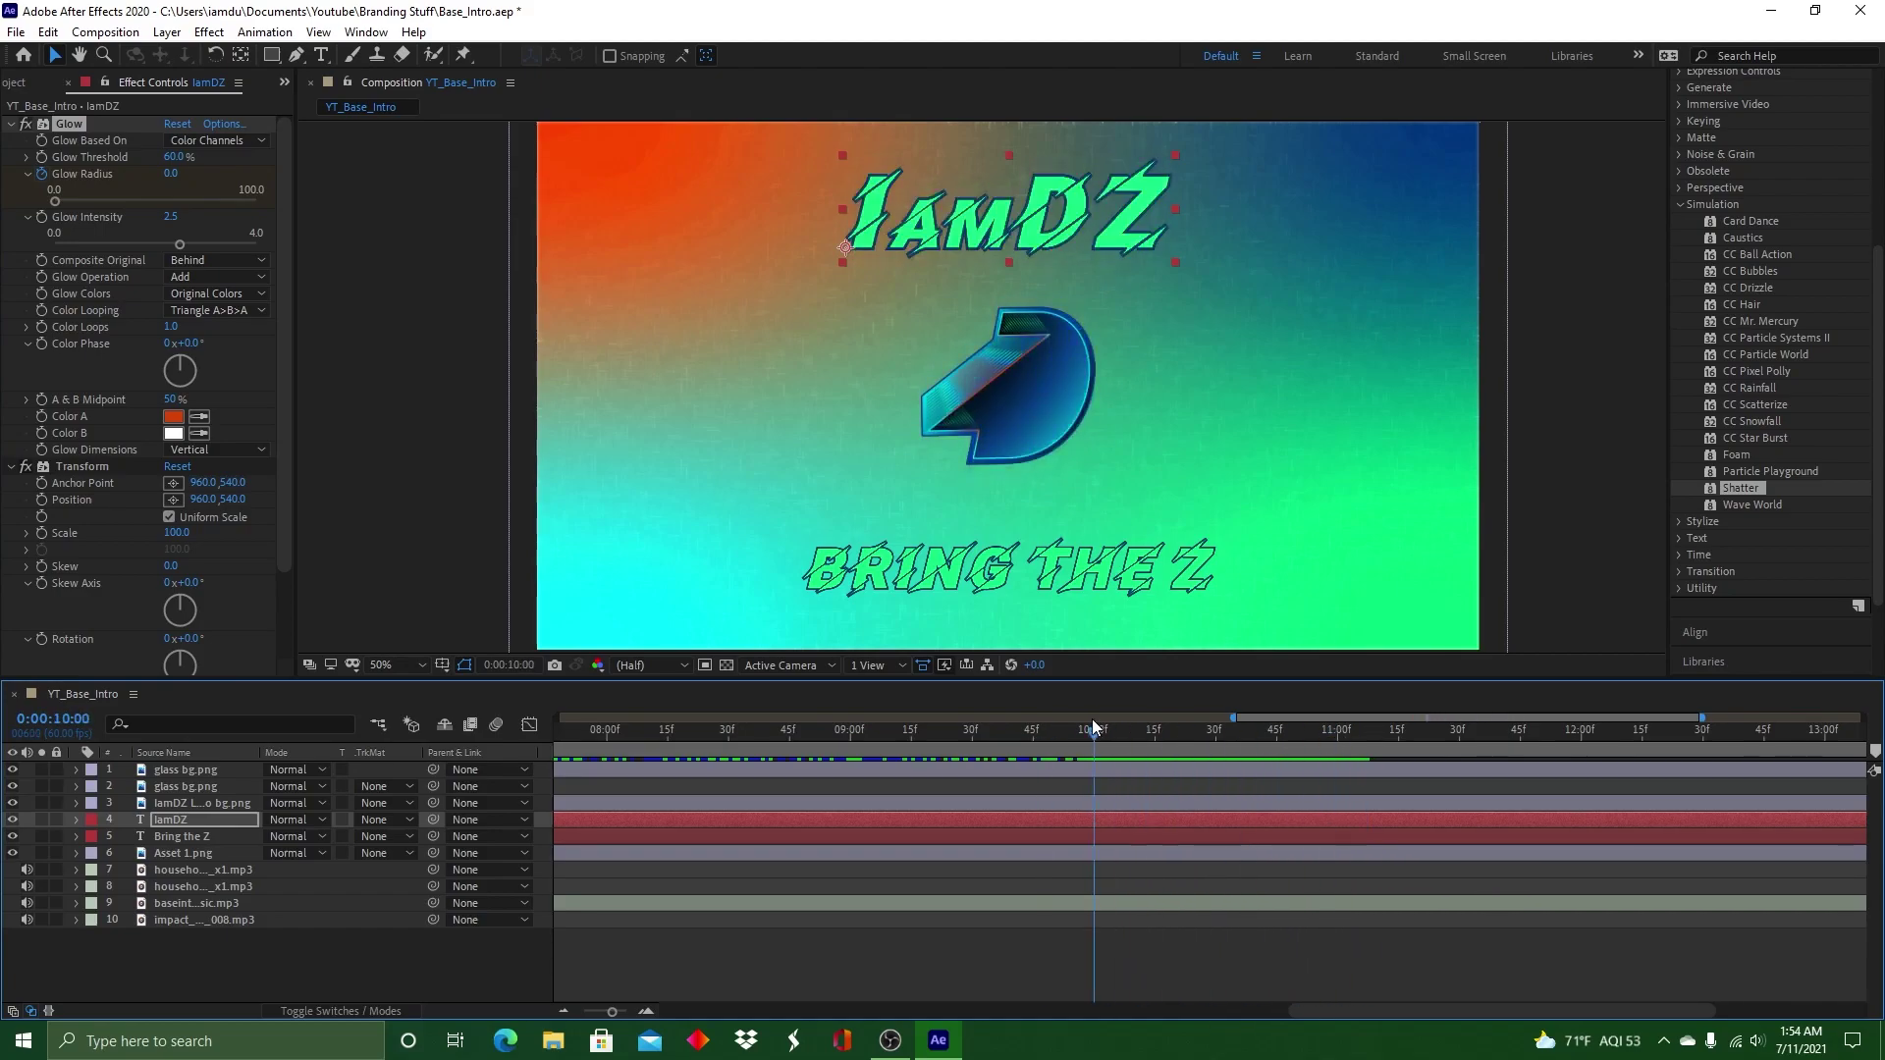
Set the Bring the Z layer's opacity to 100 at 0:00:10:00 and its glow radius to 100 at 0:00:11:00, and play the intro
left_click(1103, 836)
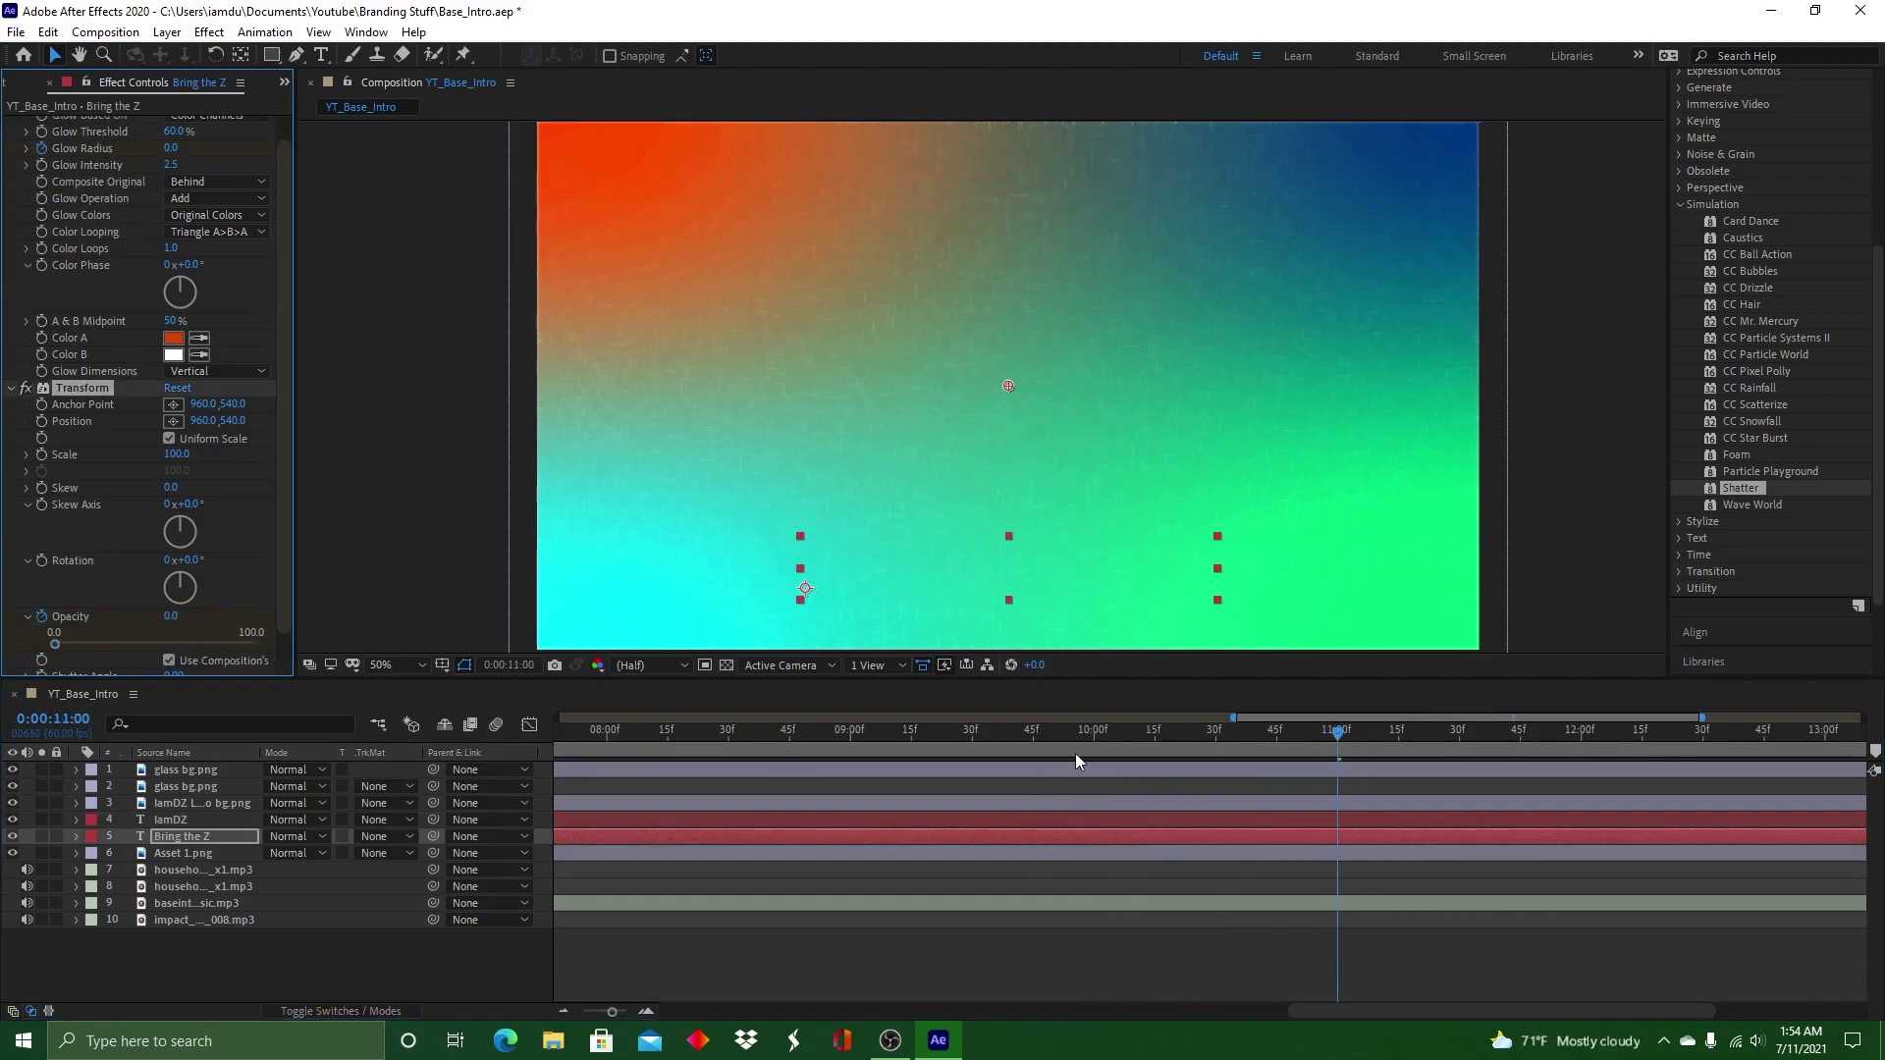
left_click_drag(155, 644, 265, 644)
left_click_drag(285, 422, 285, 385)
left_click(27, 175)
left_click_drag(1093, 733, 1334, 733)
left_click_drag(55, 203, 265, 206)
left_click_drag(1335, 733, 1094, 733)
key("space")
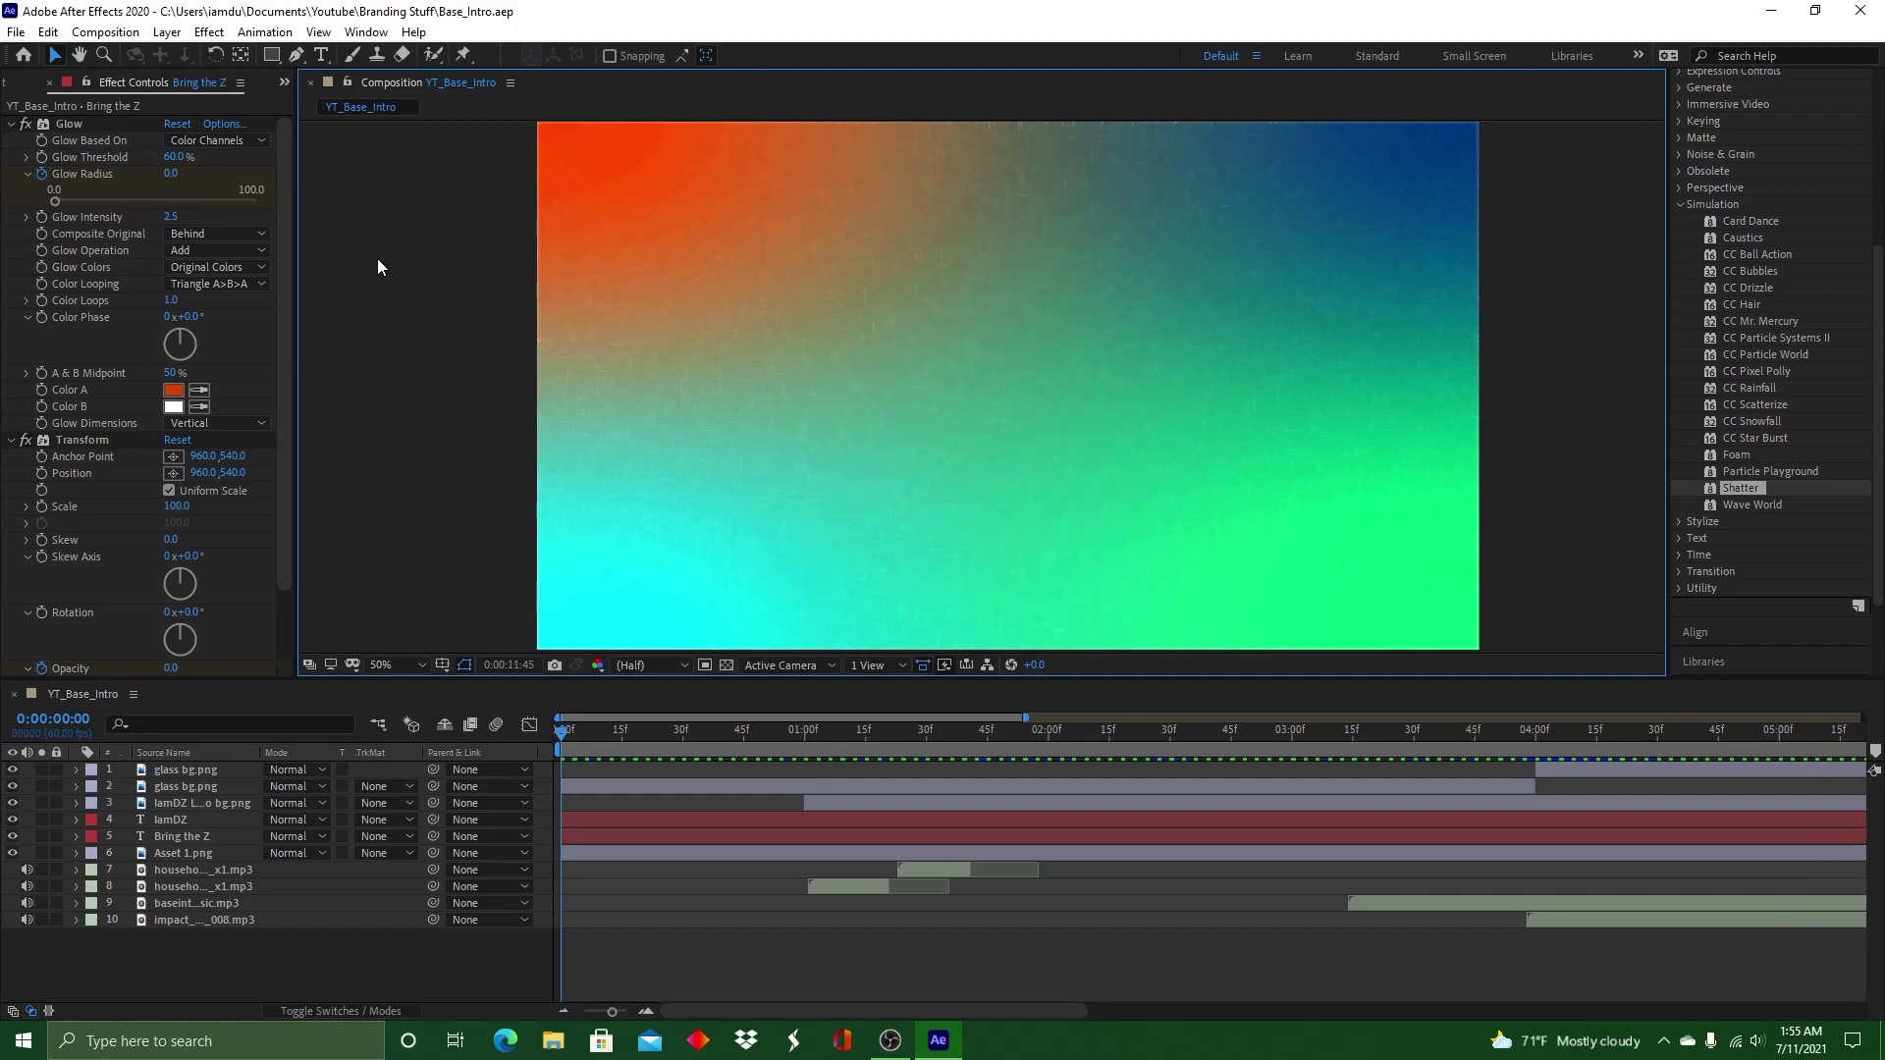
Check the intro around 0:00:11:00 and look through the dissolve transition presets for the Asset 1.png background
left_click_drag(1567, 734, 1759, 775)
left_click_drag(1001, 708, 886, 703)
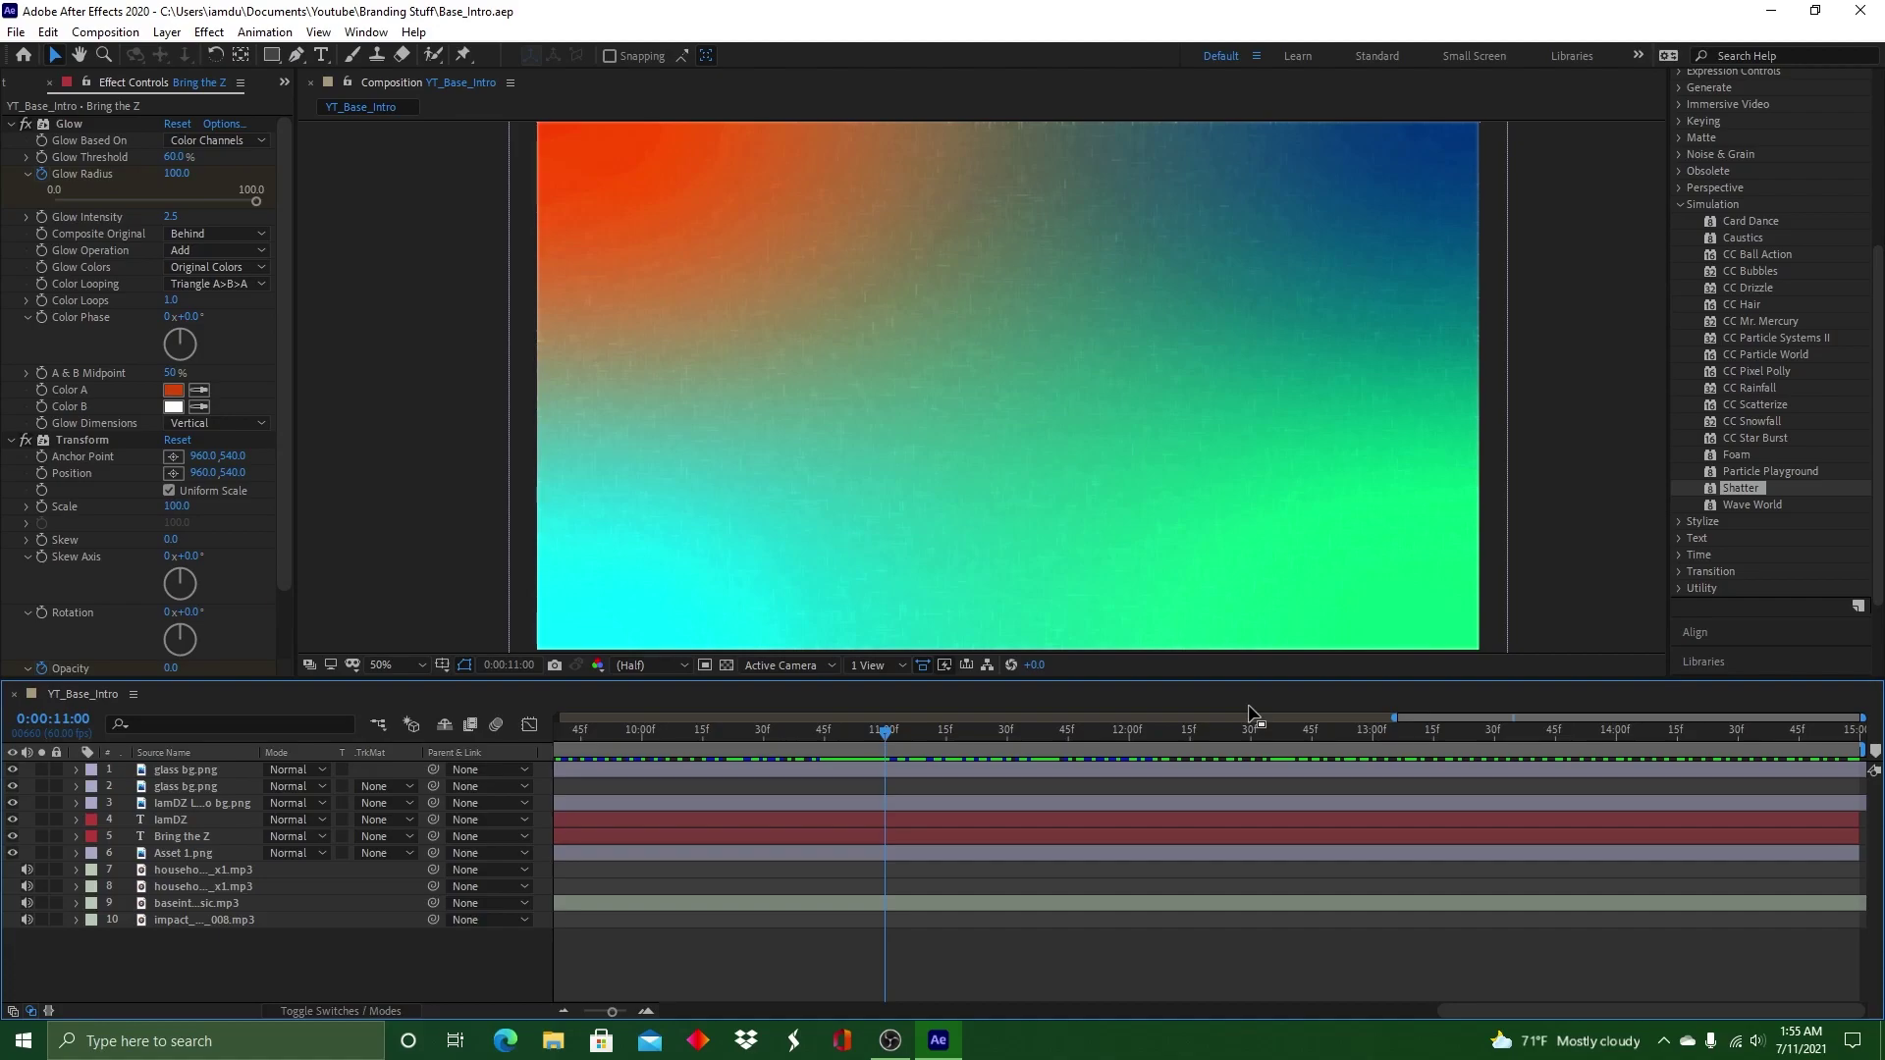
left_click(16, 32)
left_click(404, 234)
left_click(893, 853)
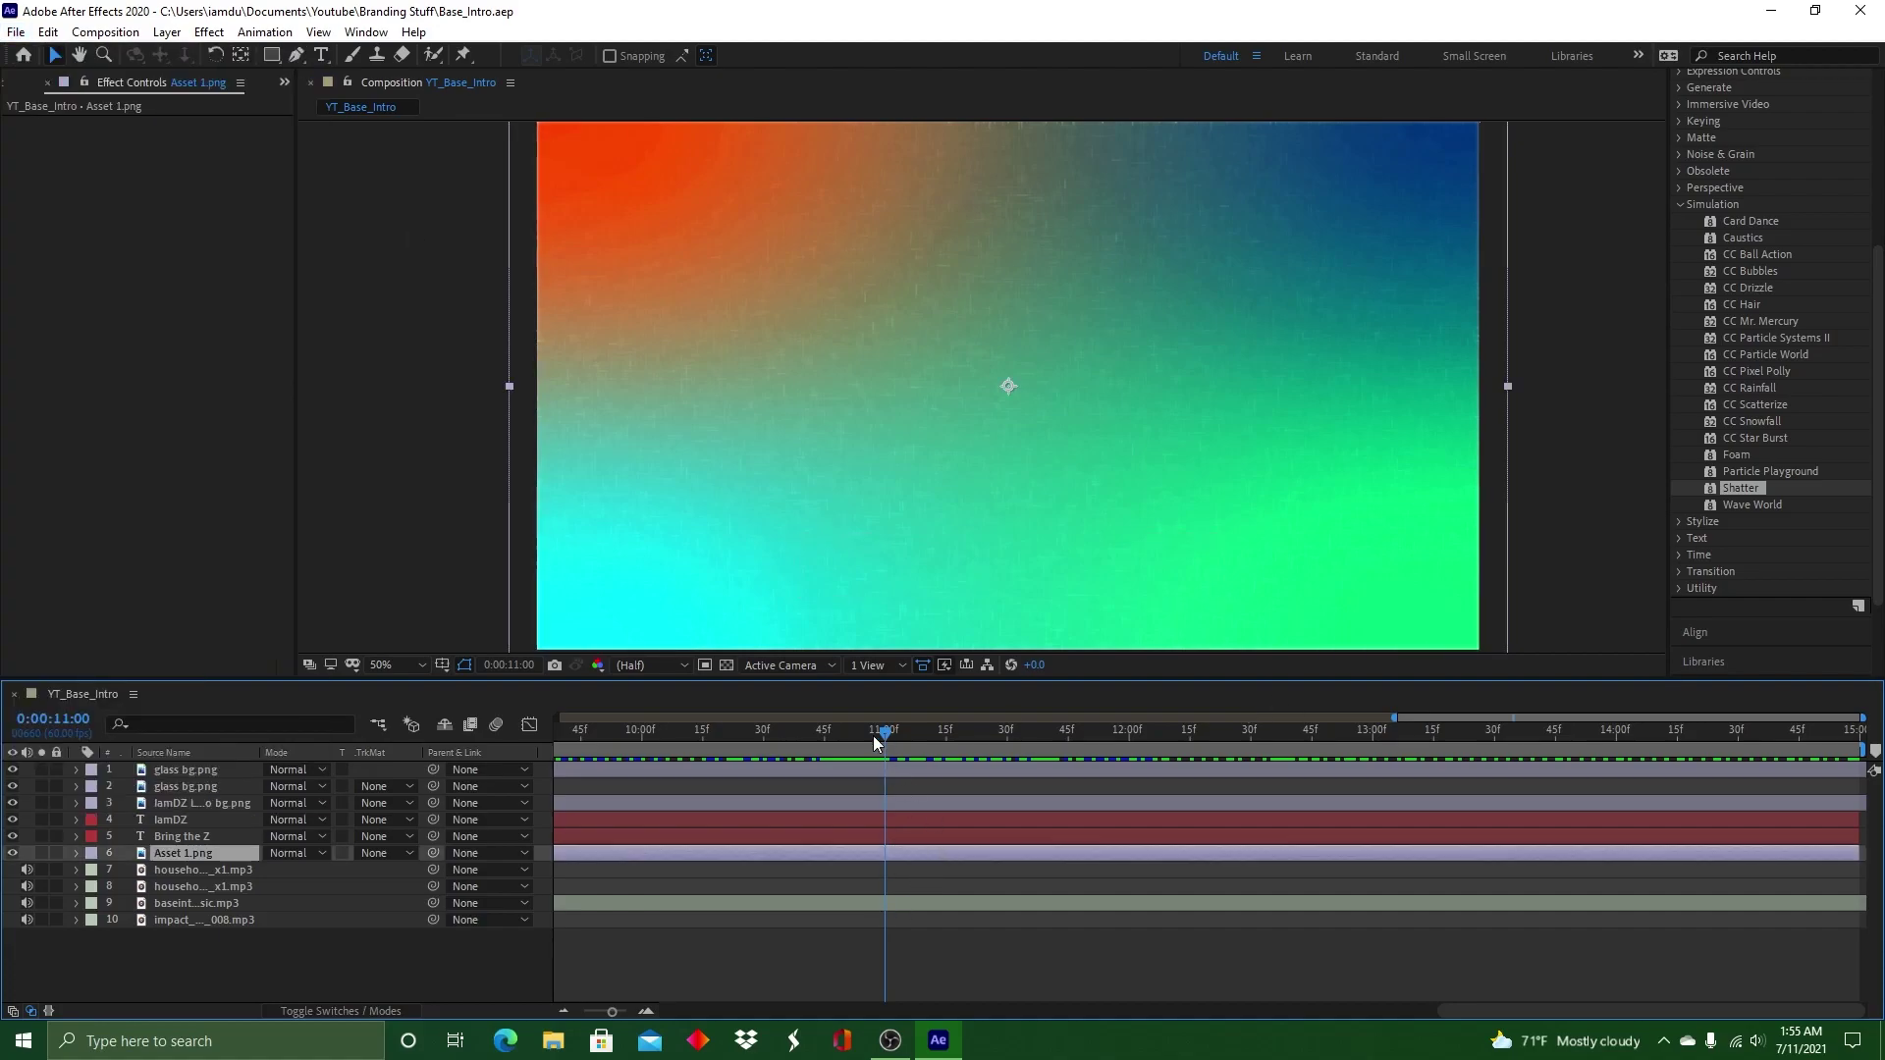
left_click(1678, 205)
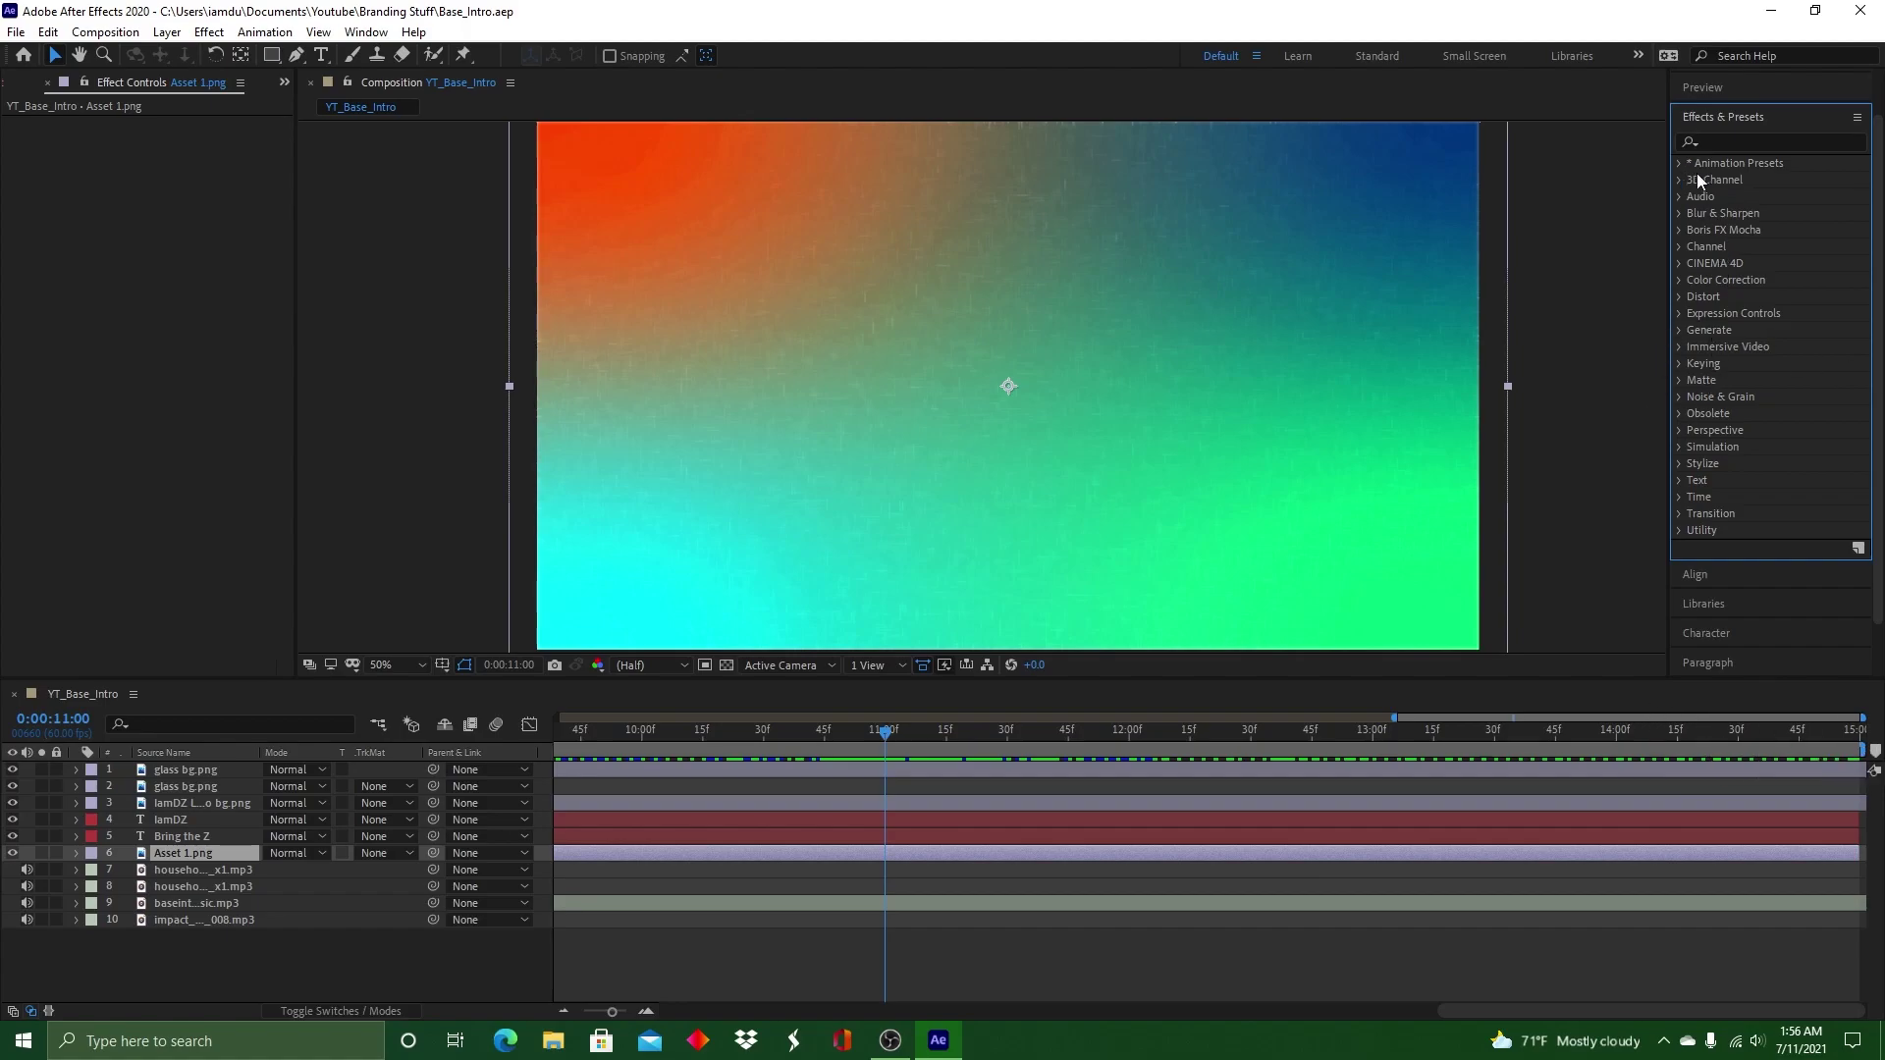
double_click(1694, 167)
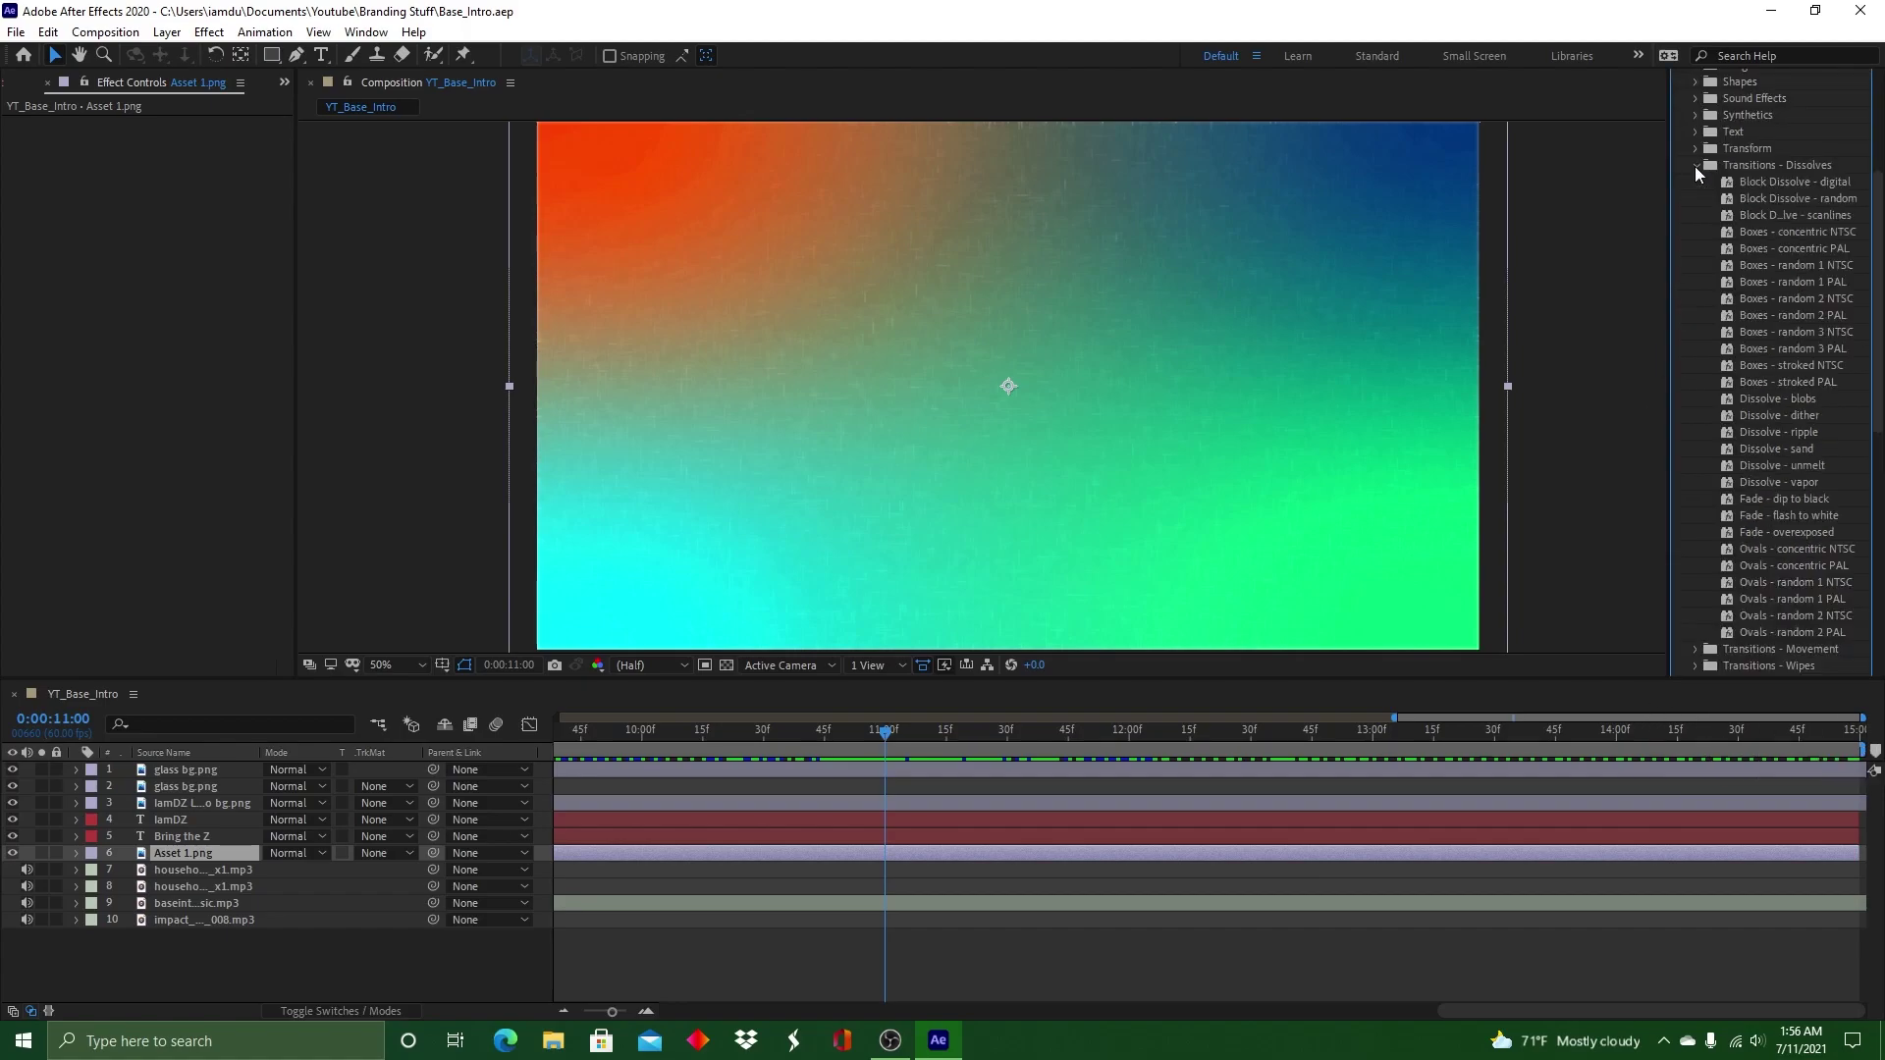
left_click(1694, 167)
scroll(1681, 549, "down", 3)
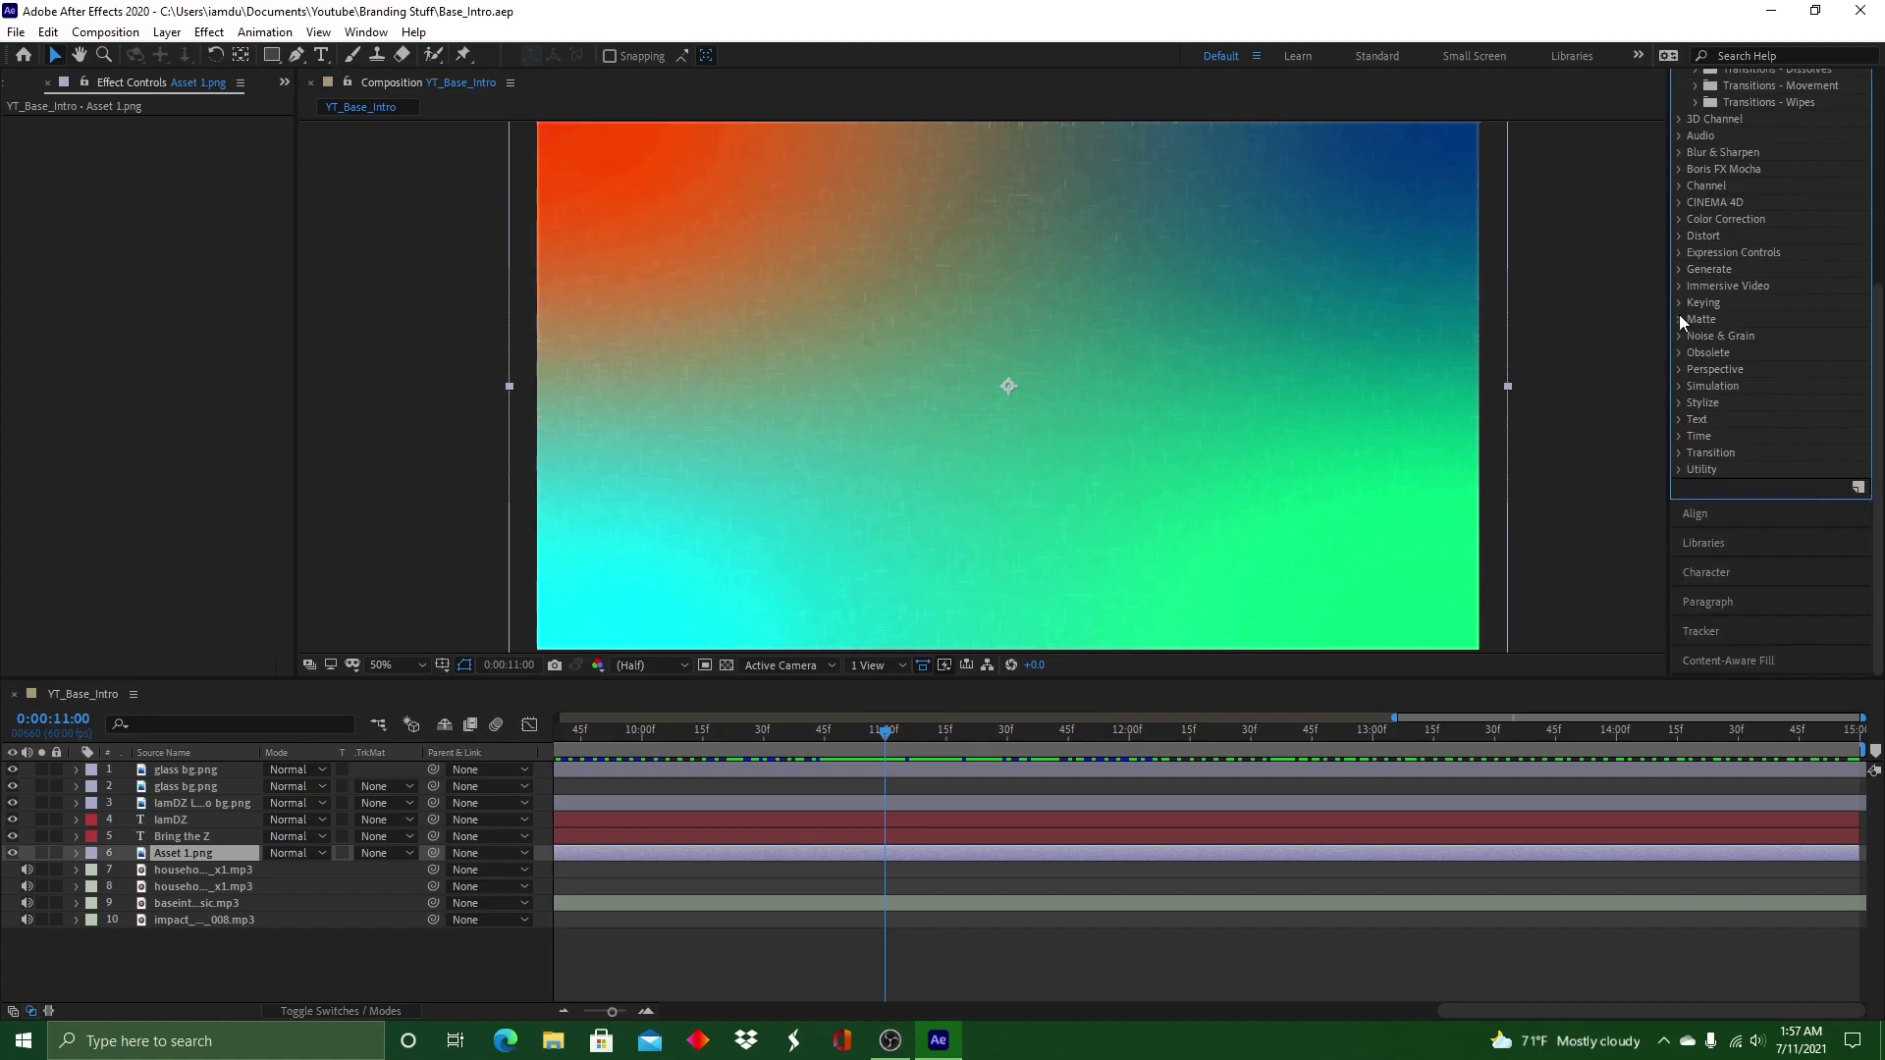
Apply the Transform effect to the Asset 1.png background and enable opacity keyframes at 0:00:14:59
left_click(1679, 235)
scroll(1728, 393, "down", 4)
double_click(1764, 405)
left_click_drag(1588, 730, 1858, 731)
left_click(42, 353)
left_click(26, 352)
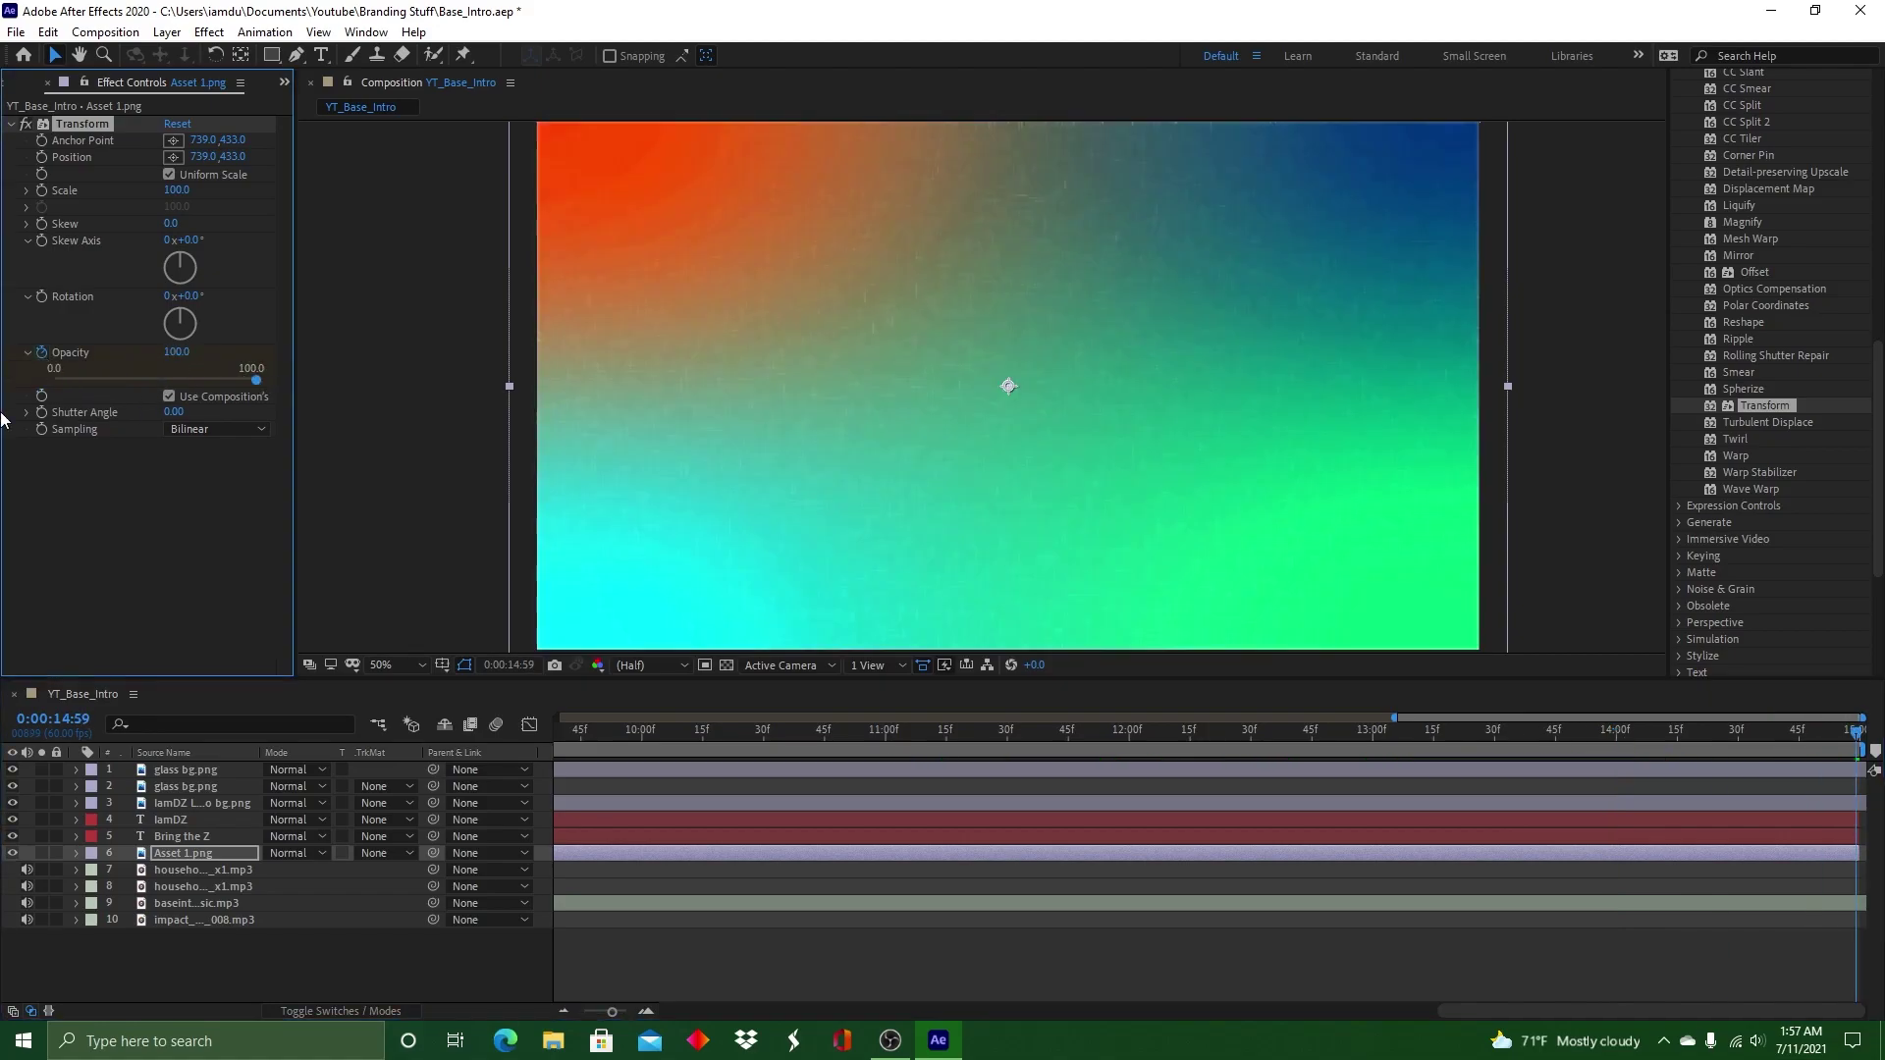
Play the intro from the start to check the fade-out
key("Home")
key("space")
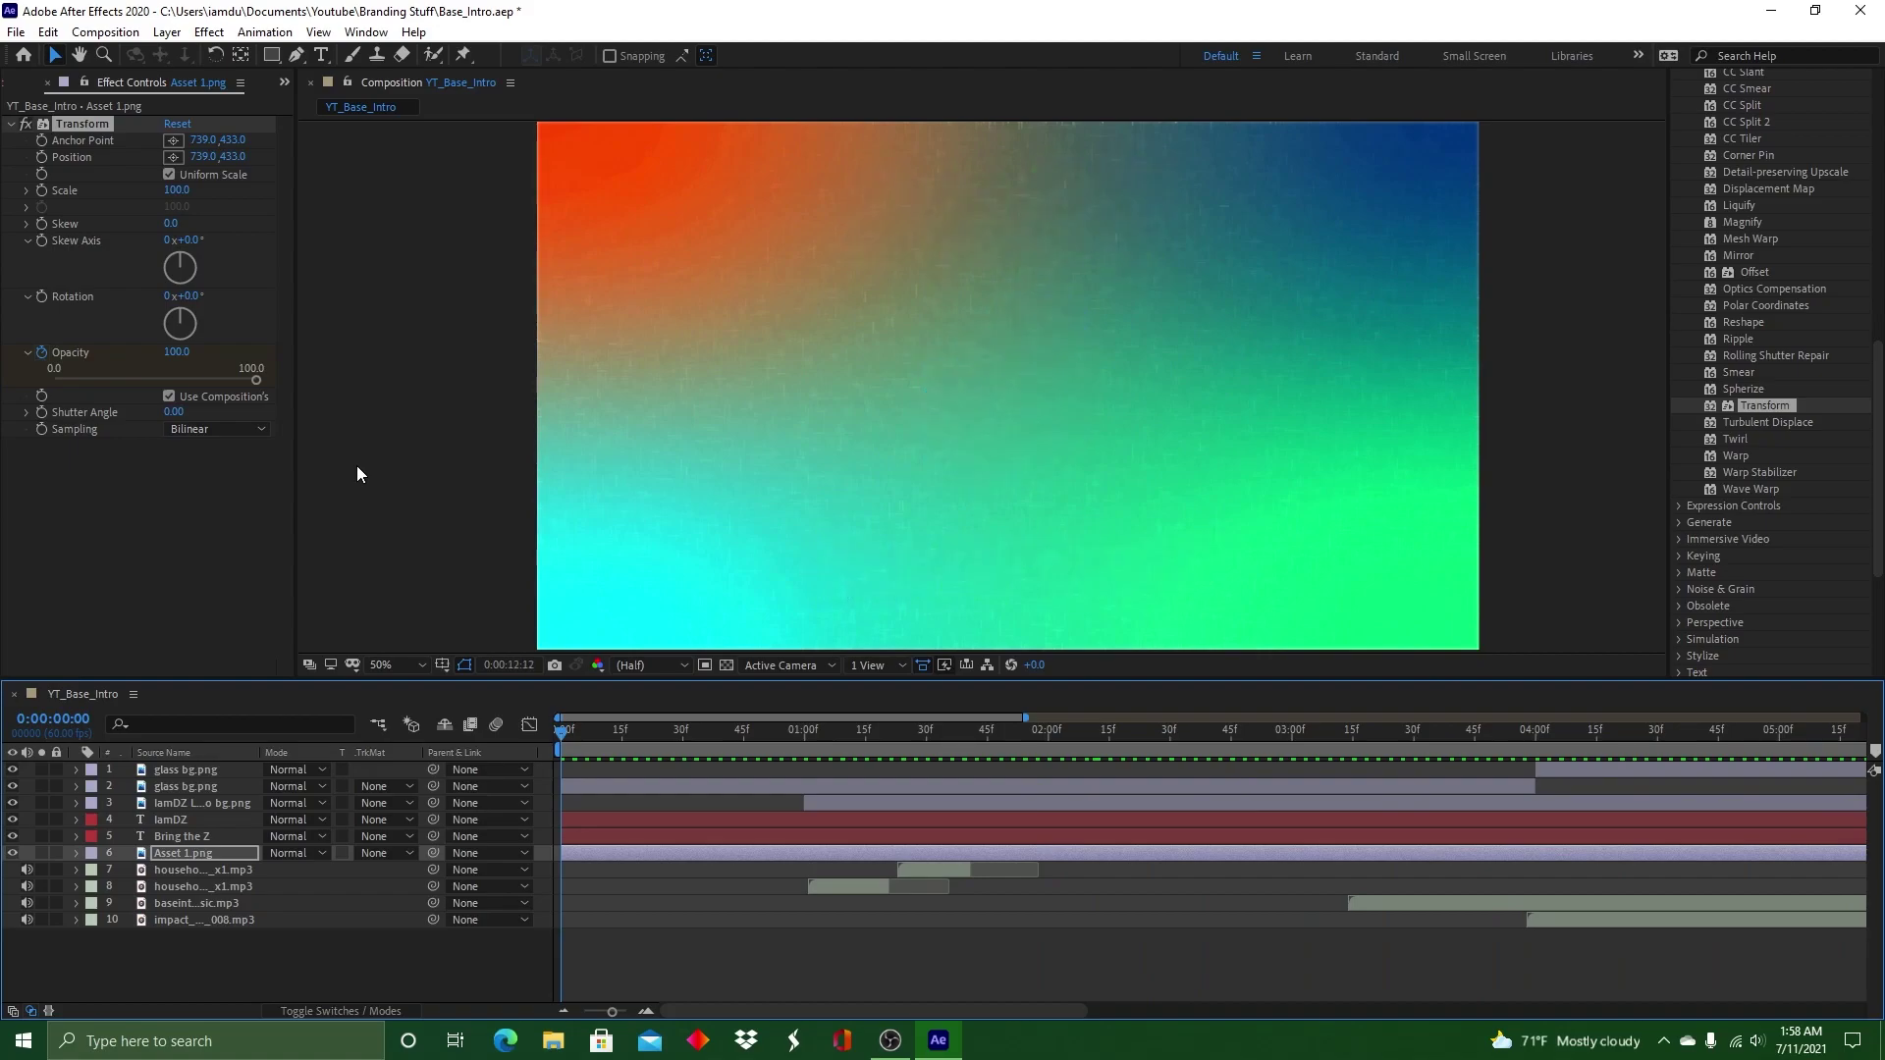
key("space")
Set the IamDZ text layer's glow radius to 0 and its opacity to 100 at 0:00:11:45
left_click_drag(775, 729, 1703, 737)
left_click(1275, 820)
scroll(277, 617, "down", 5)
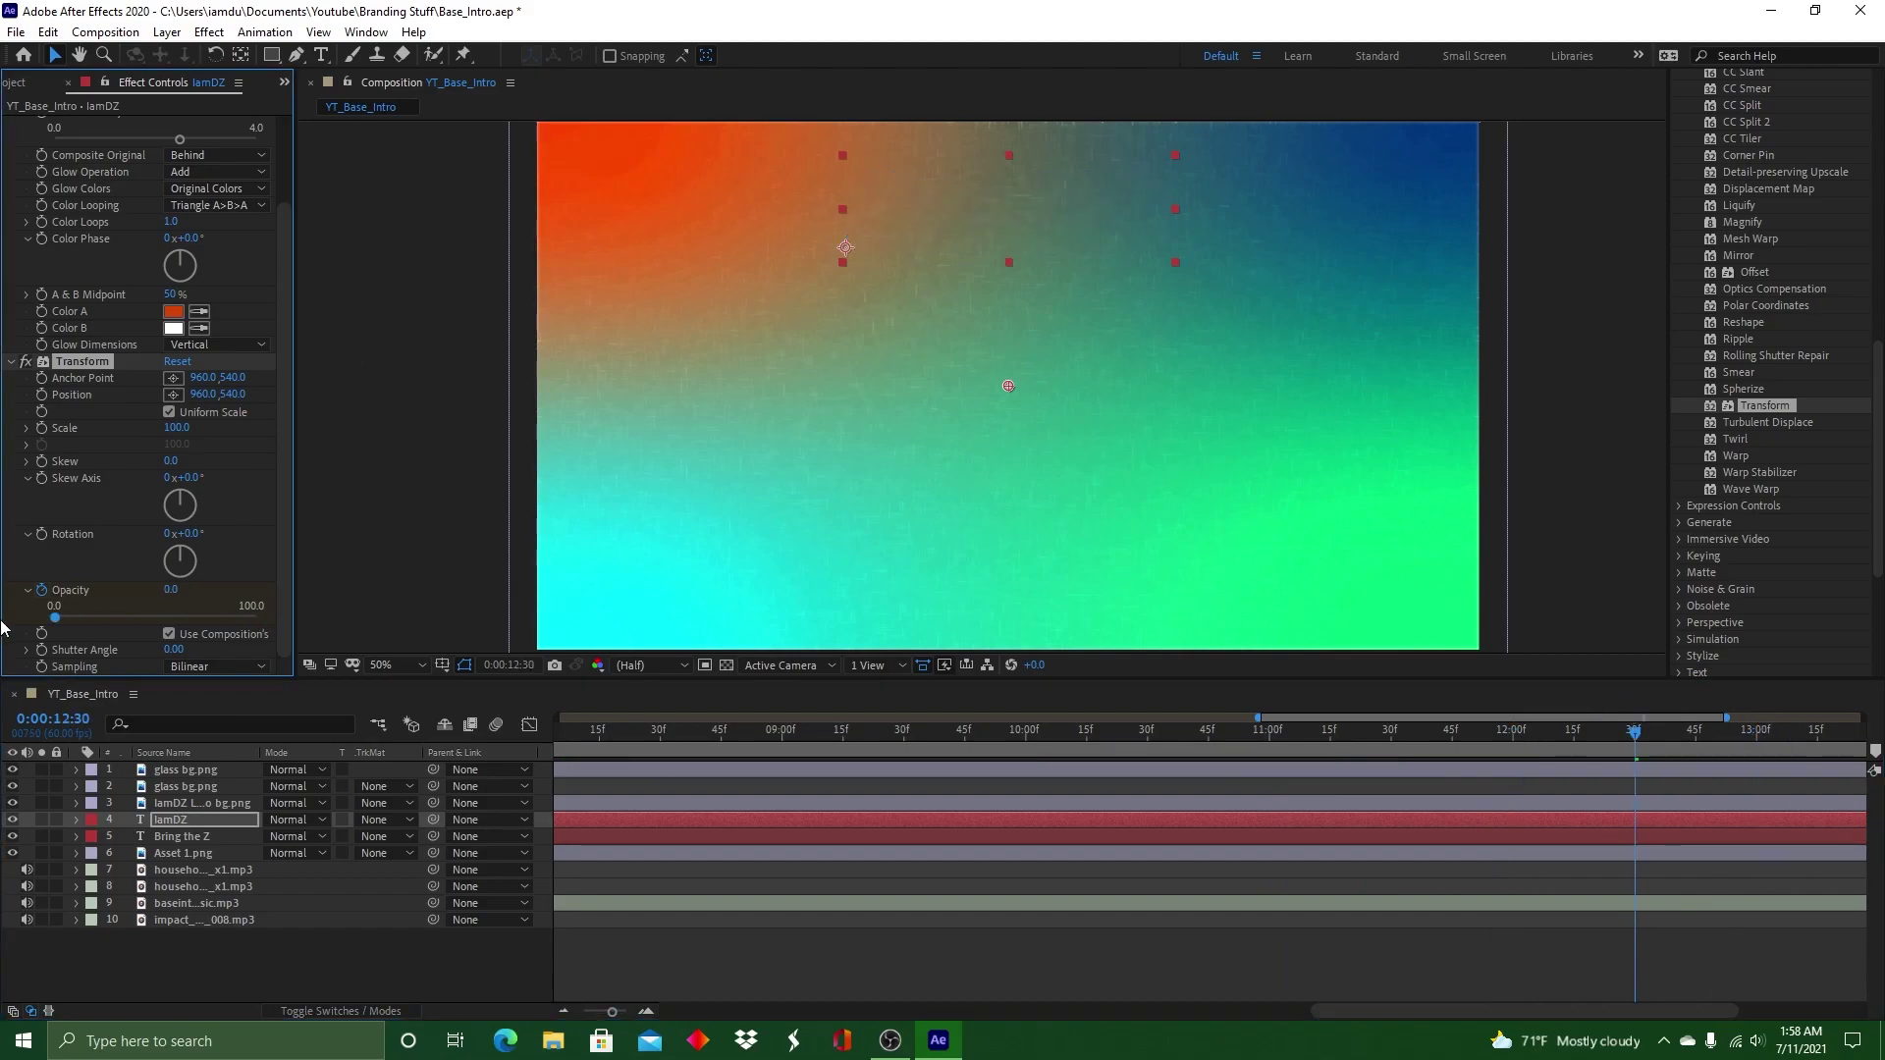
scroll(83, 351, "up", 3)
left_click_drag(1637, 728, 1453, 721)
key("space")
key("space")
left_click_drag(156, 201, 55, 201)
scroll(118, 393, "down", 3)
left_click_drag(155, 617, 257, 617)
mouse_move(1452, 734)
left_mouse_down()
mouse_move(1235, 738)
mouse_move(1793, 734)
mouse_move(1454, 739)
left_mouse_up()
Set the Bring the Z layer's glow radius to 0 and its opacity to 100 at 0:00:11:45, and check both titles at 0:00:11:00
left_click(1462, 838)
left_click_drag(253, 200, 55, 200)
scroll(259, 309, "down", 3)
left_click_drag(55, 617, 257, 618)
left_click_drag(1453, 734, 1641, 728)
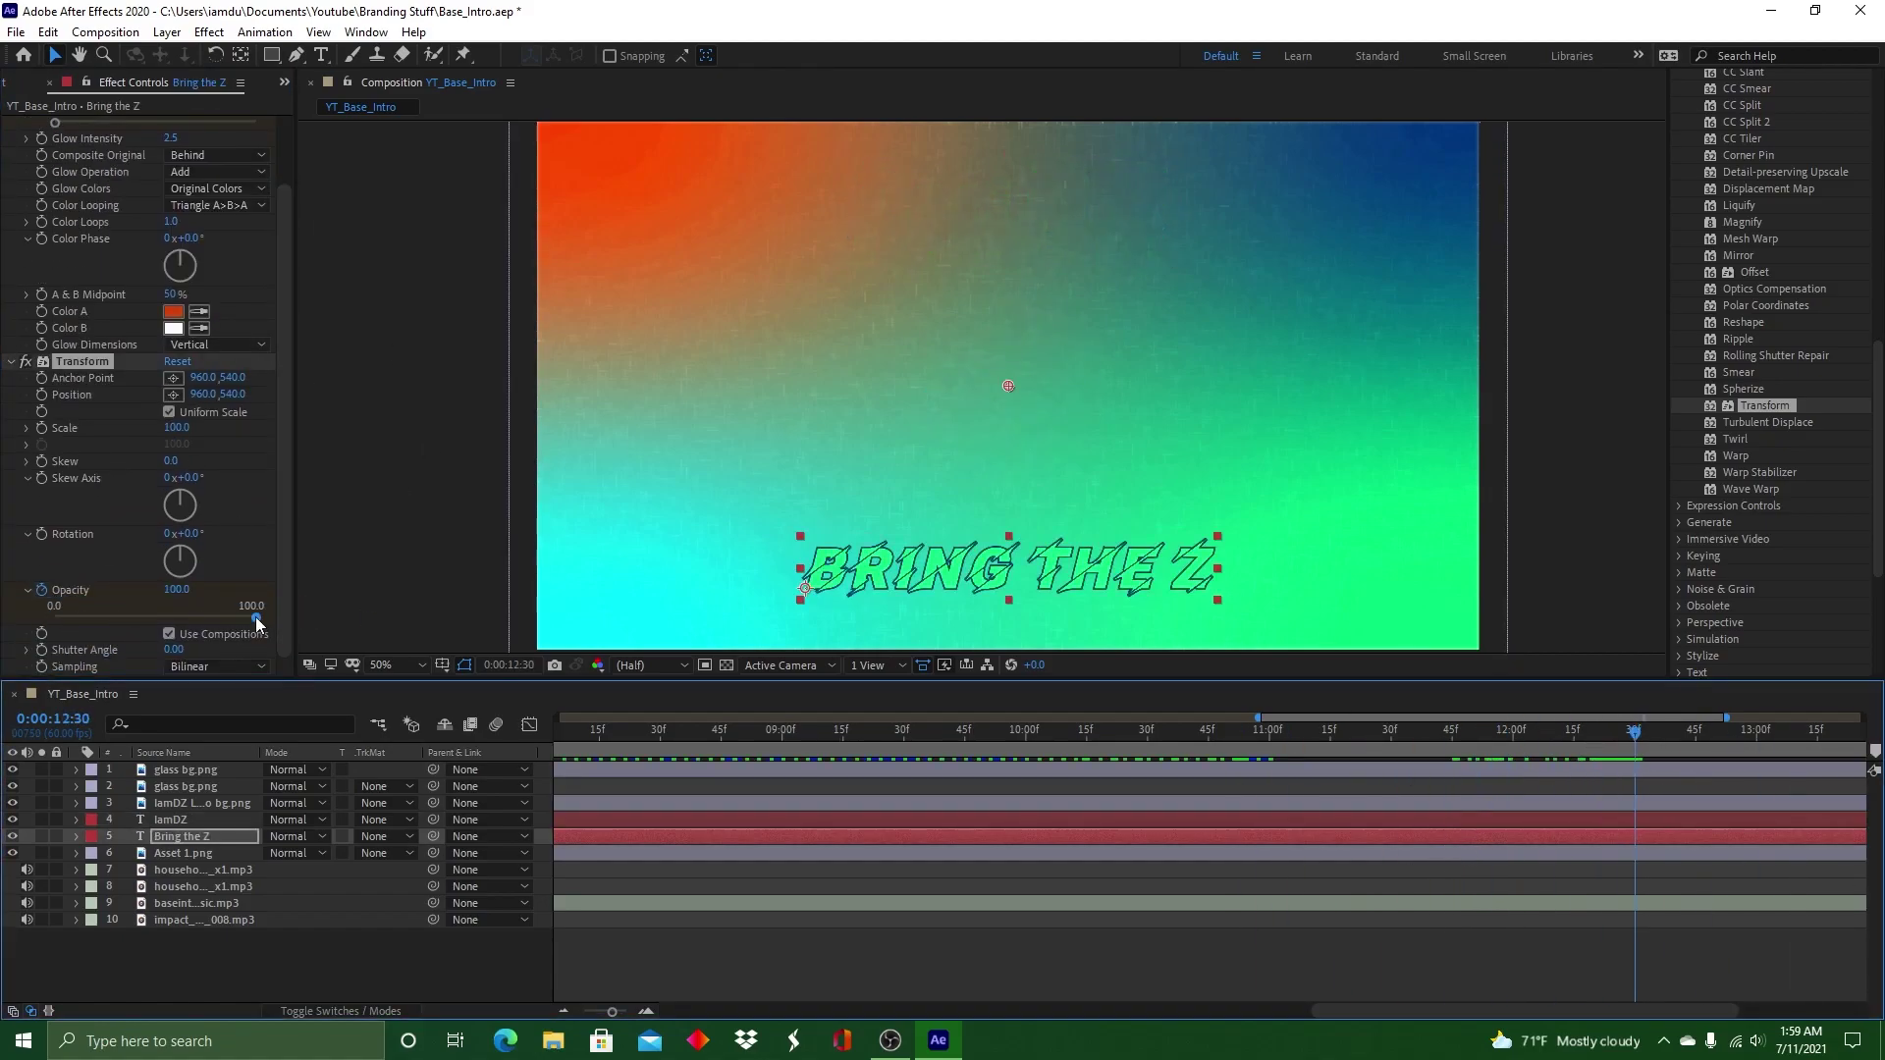
scroll(260, 621, "up", 2)
left_click_drag(1452, 723, 1268, 732)
scroll(260, 206, "down", 2)
Set the logo layer's wiggle Transform opacity to 100 at 0:00:11:45
left_click(1286, 805)
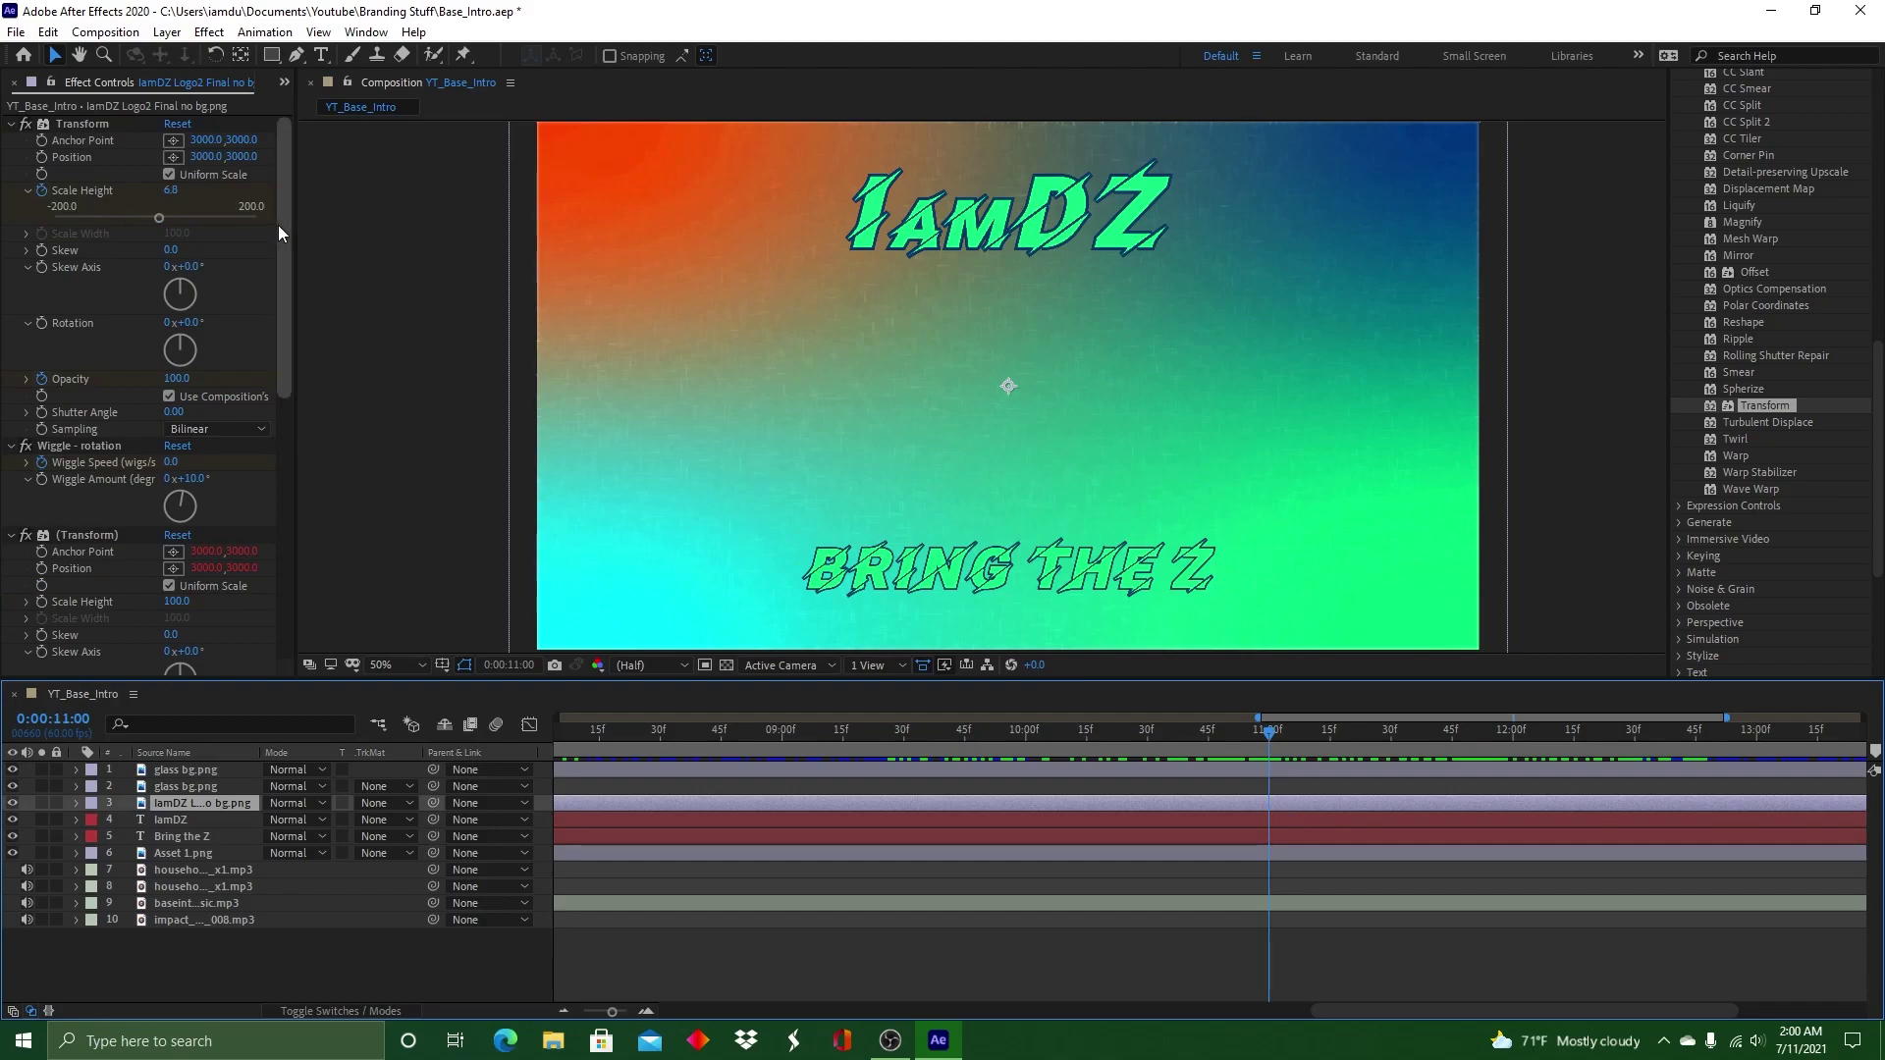
left_click(1217, 854)
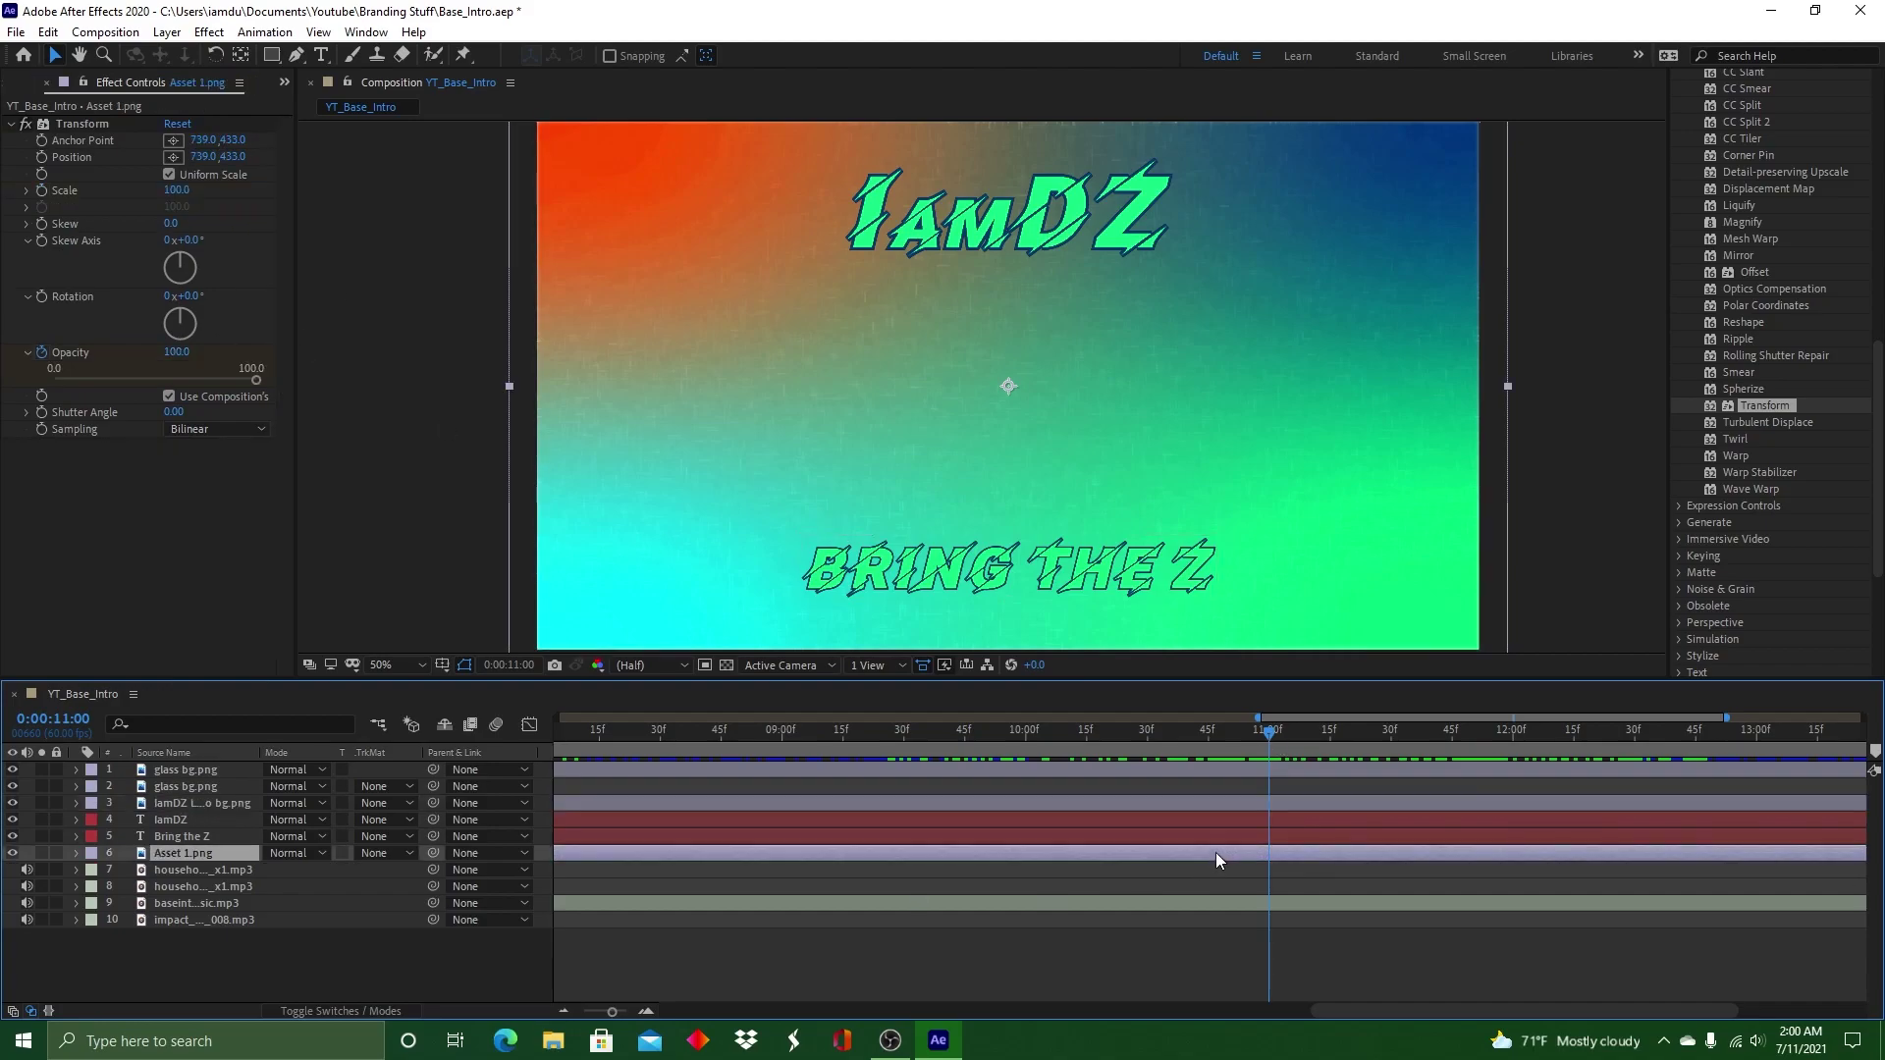
mouse_move(1453, 1010)
left_mouse_down()
mouse_move(547, 1009)
mouse_move(1720, 976)
mouse_move(1495, 981)
left_mouse_up()
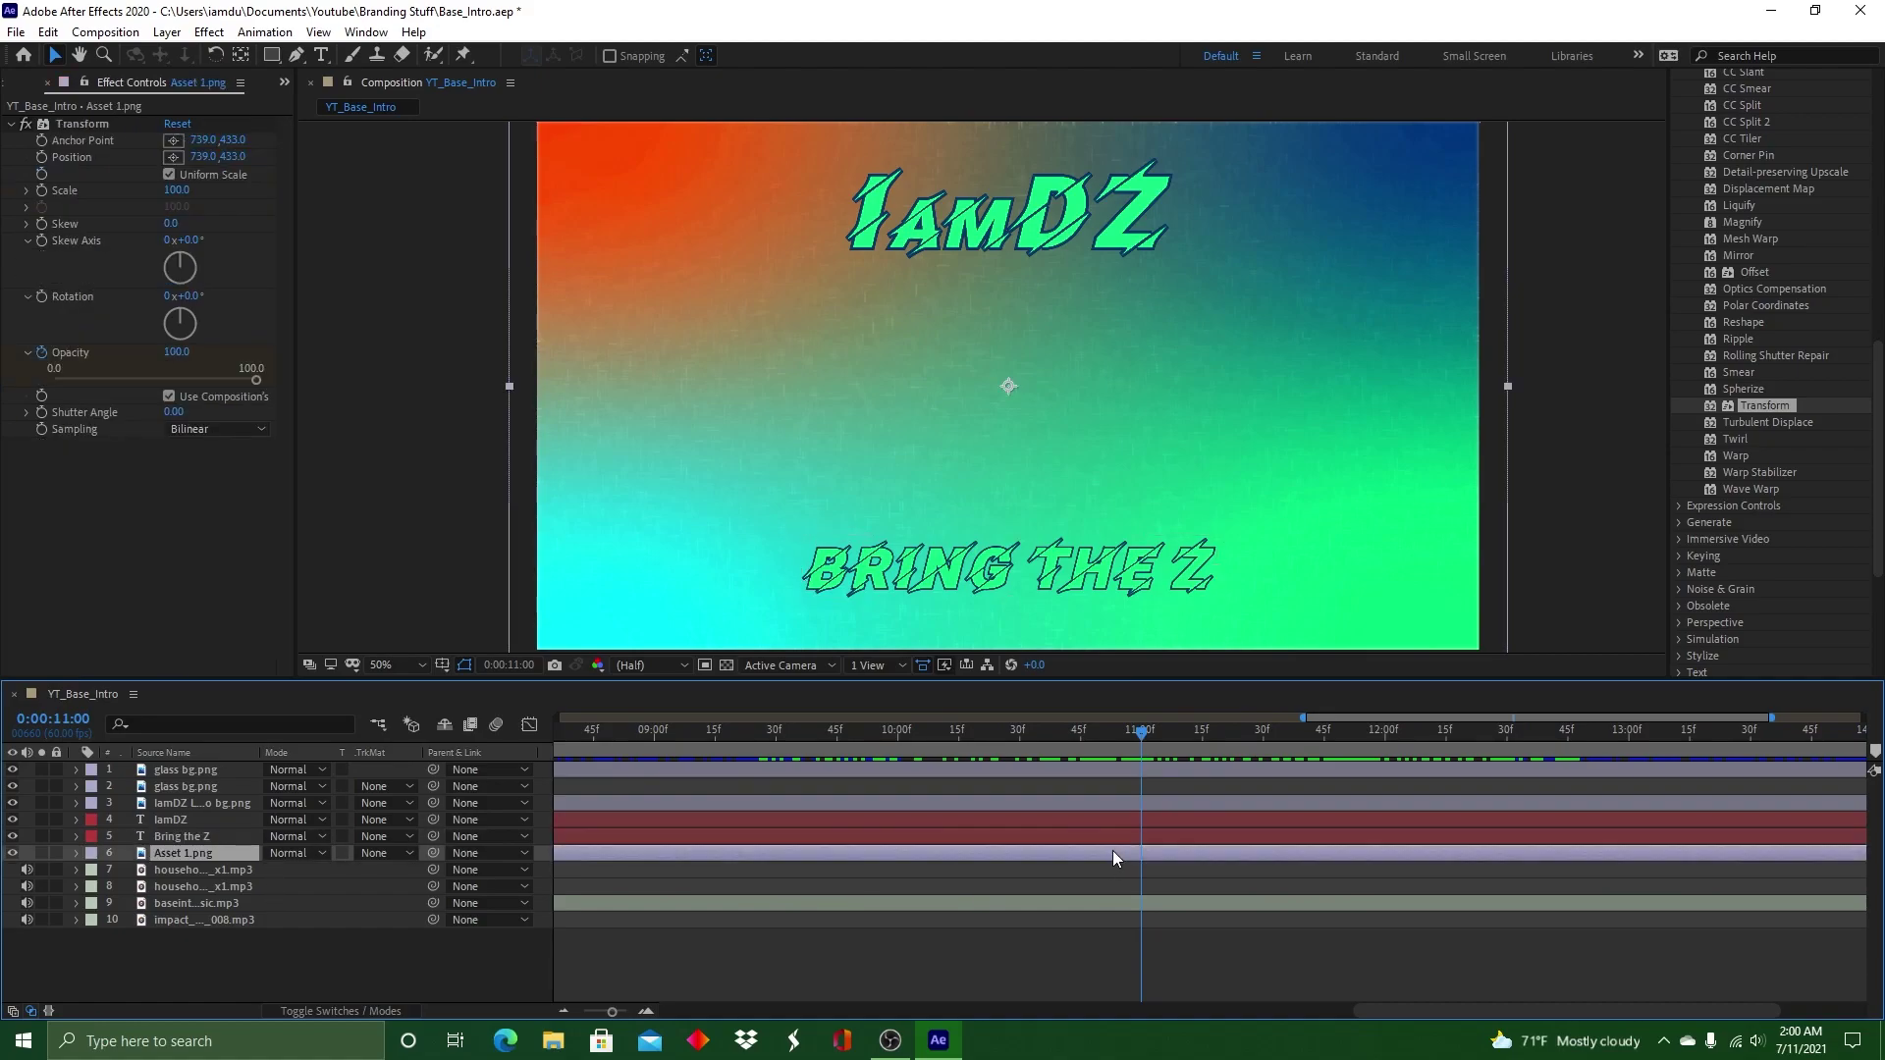
left_click(1133, 803)
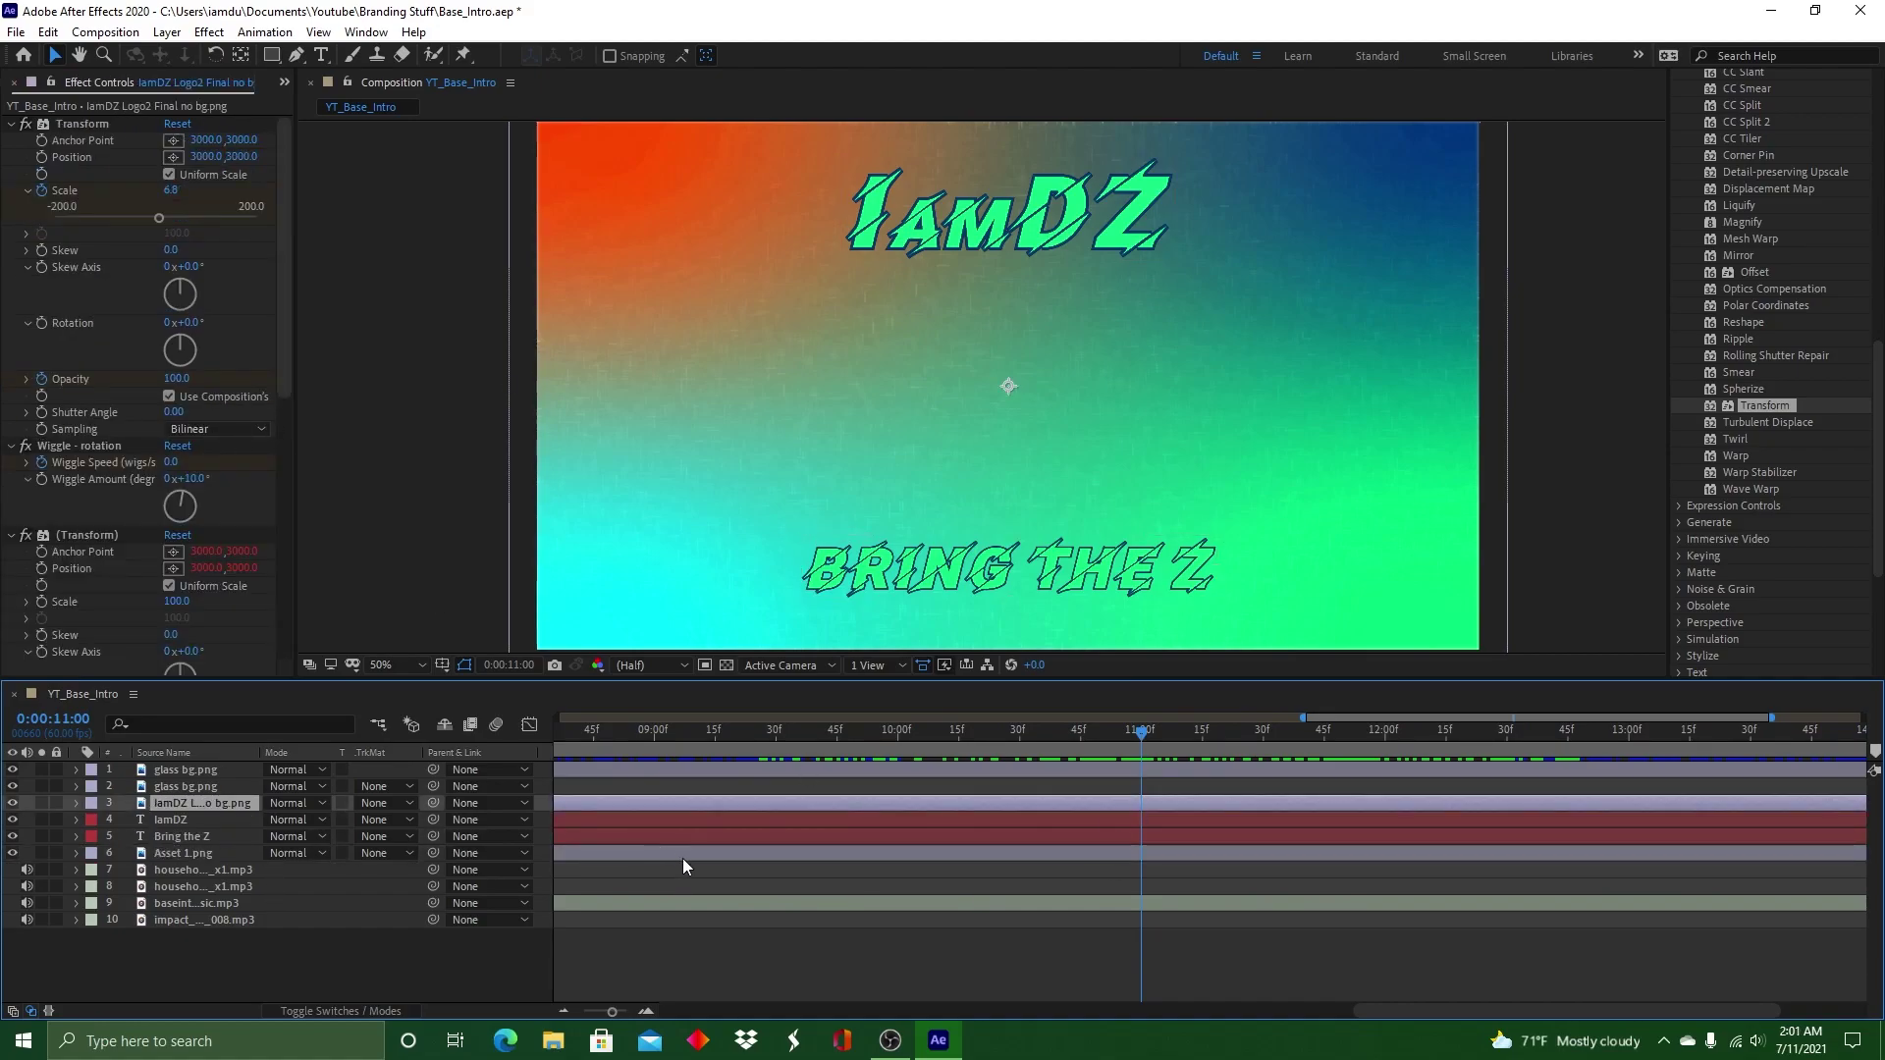
mouse_move(1160, 736)
left_mouse_down()
mouse_move(1288, 756)
mouse_move(841, 738)
mouse_move(1141, 736)
left_mouse_up()
scroll(257, 368, "down", 3)
scroll(257, 368, "down", 9)
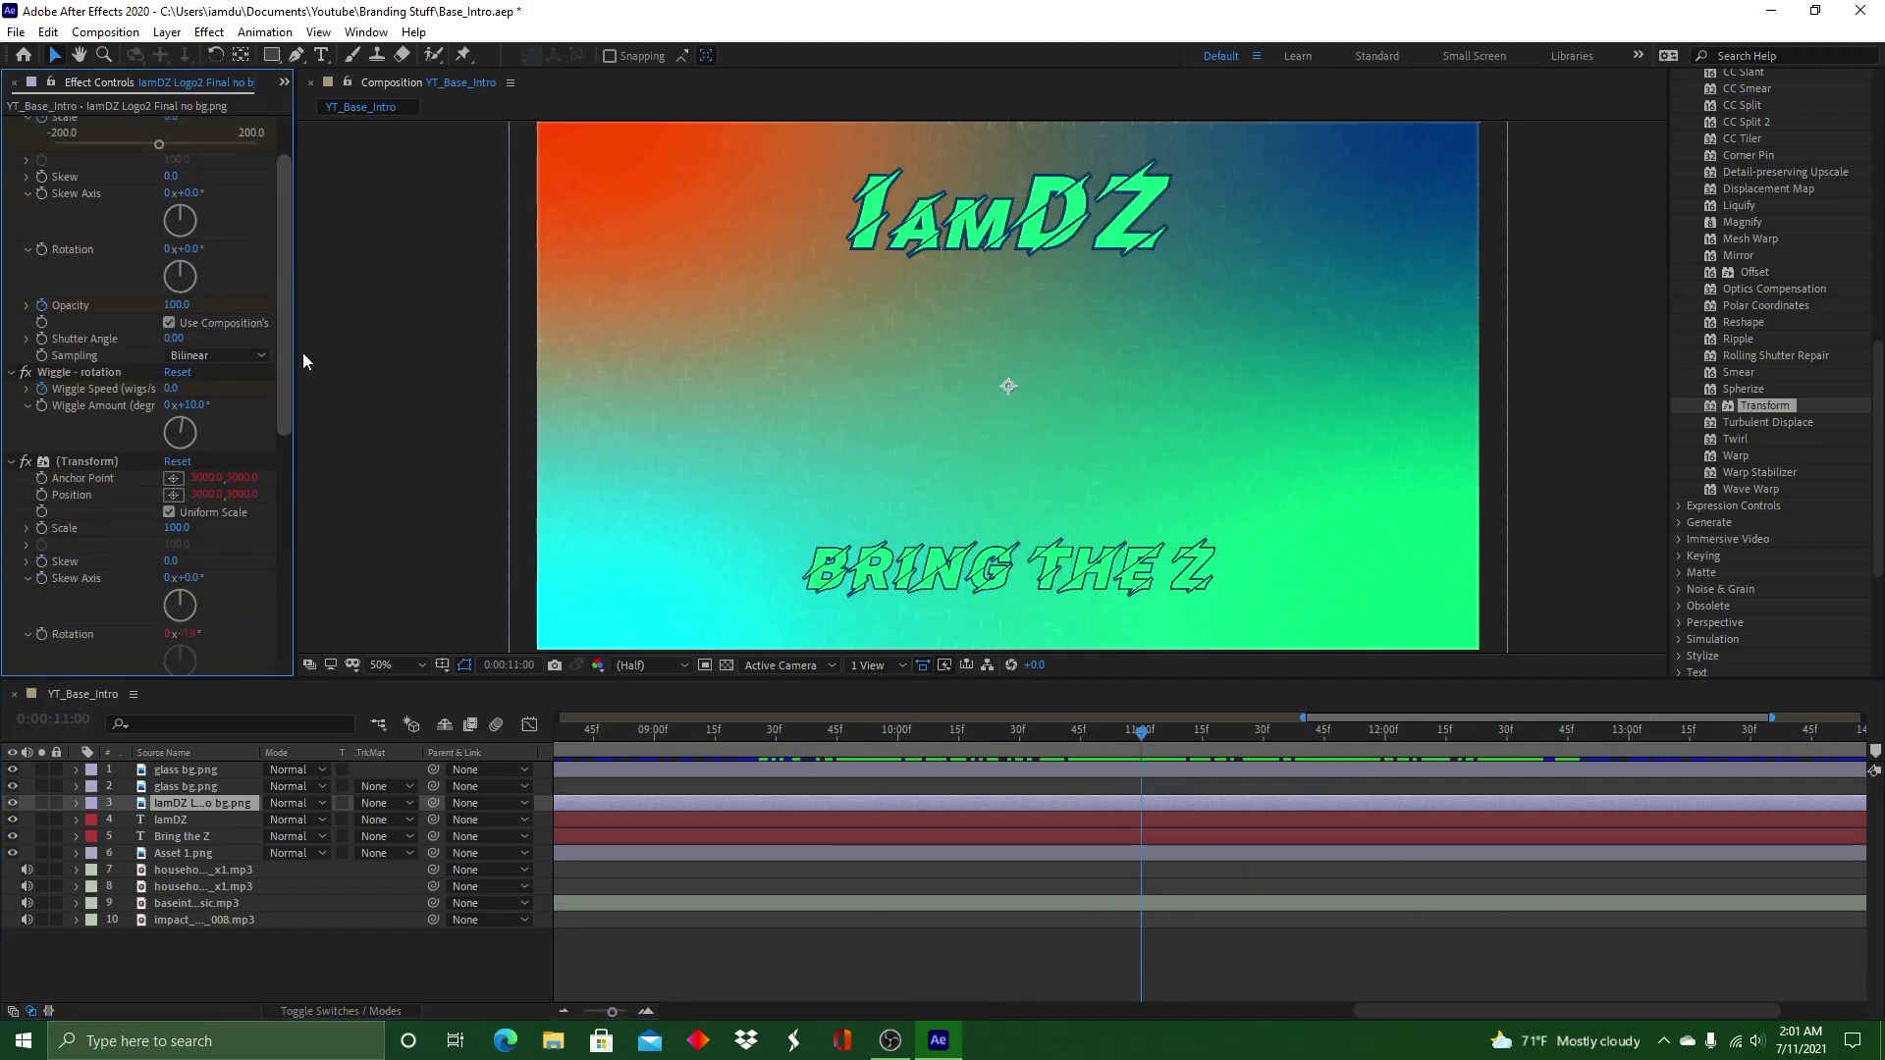
key("space")
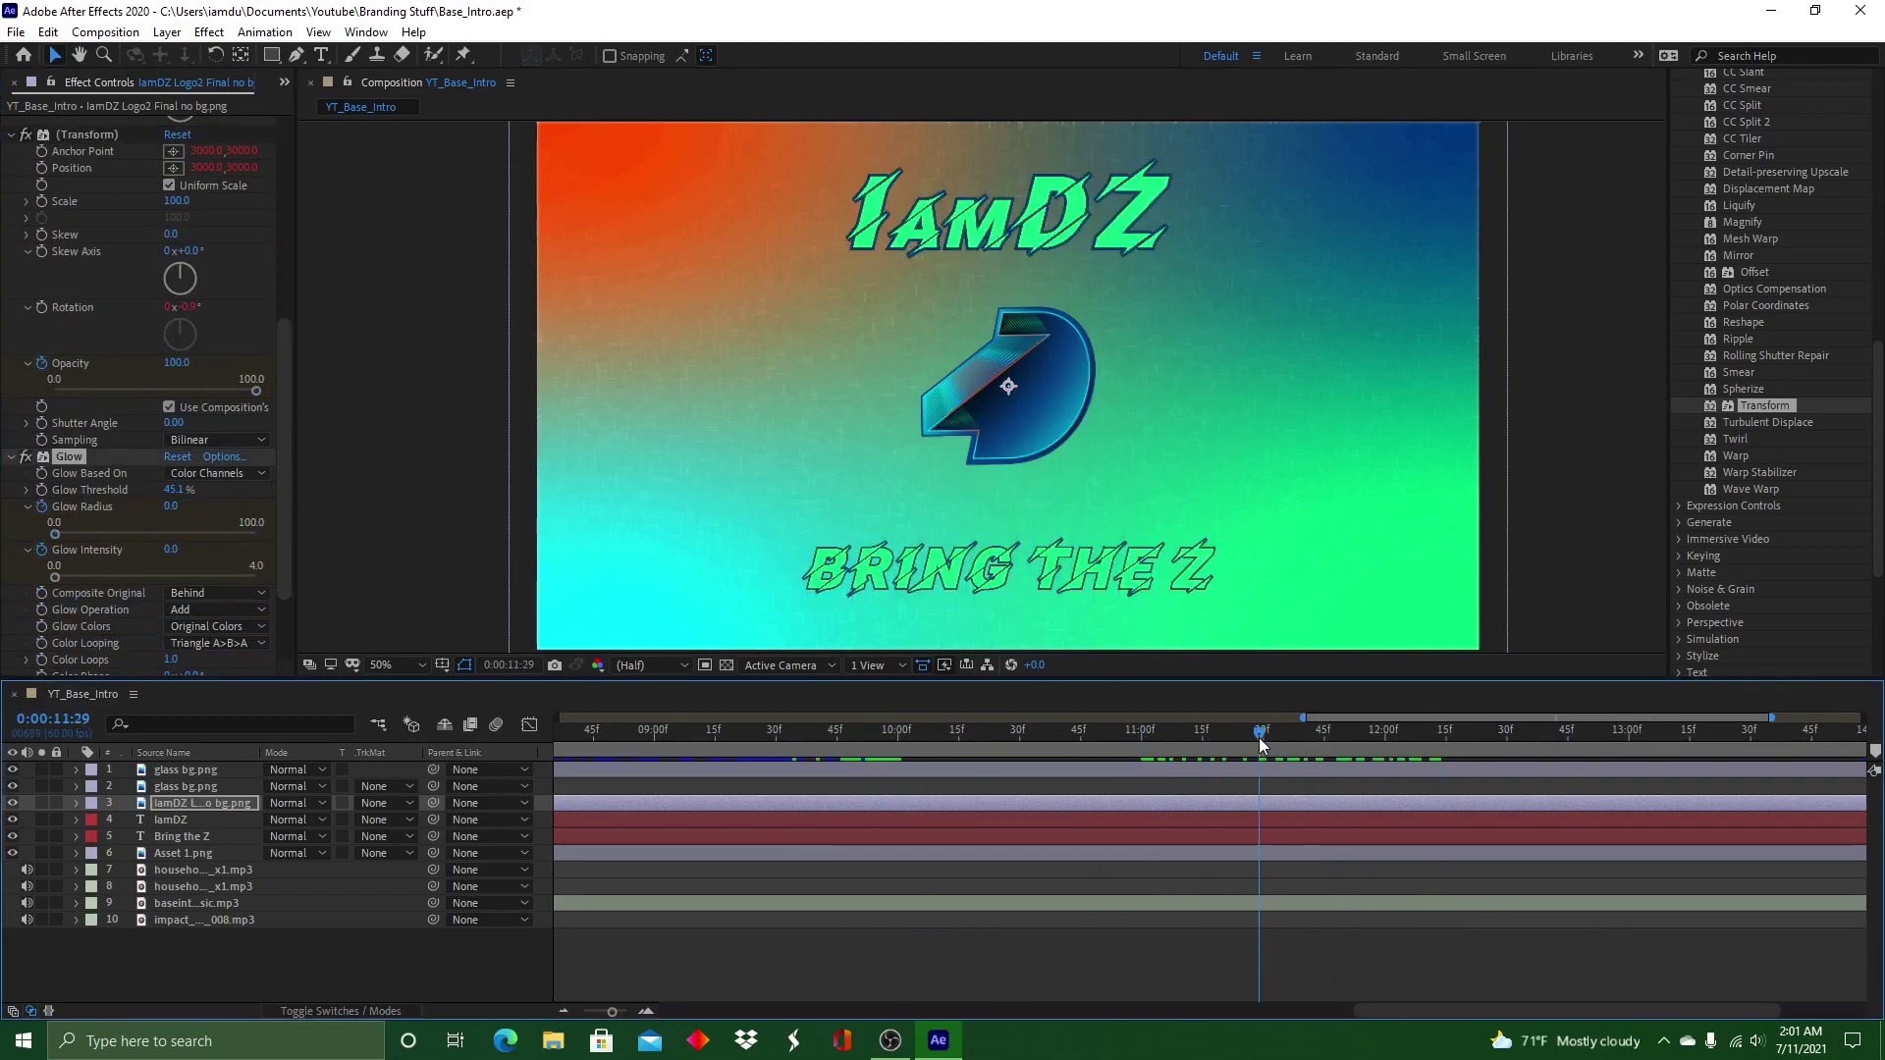
key("space")
left_click(257, 391)
Set the logo layer's wiggle Transform opacity to 0 at 0:00:12:30
left_click_drag(1329, 736, 1512, 738)
left_click_drag(256, 391, 55, 391)
left_click(56, 578)
left_click_drag(1515, 740, 1453, 740)
Play the intro from the start and save the project
key("End")
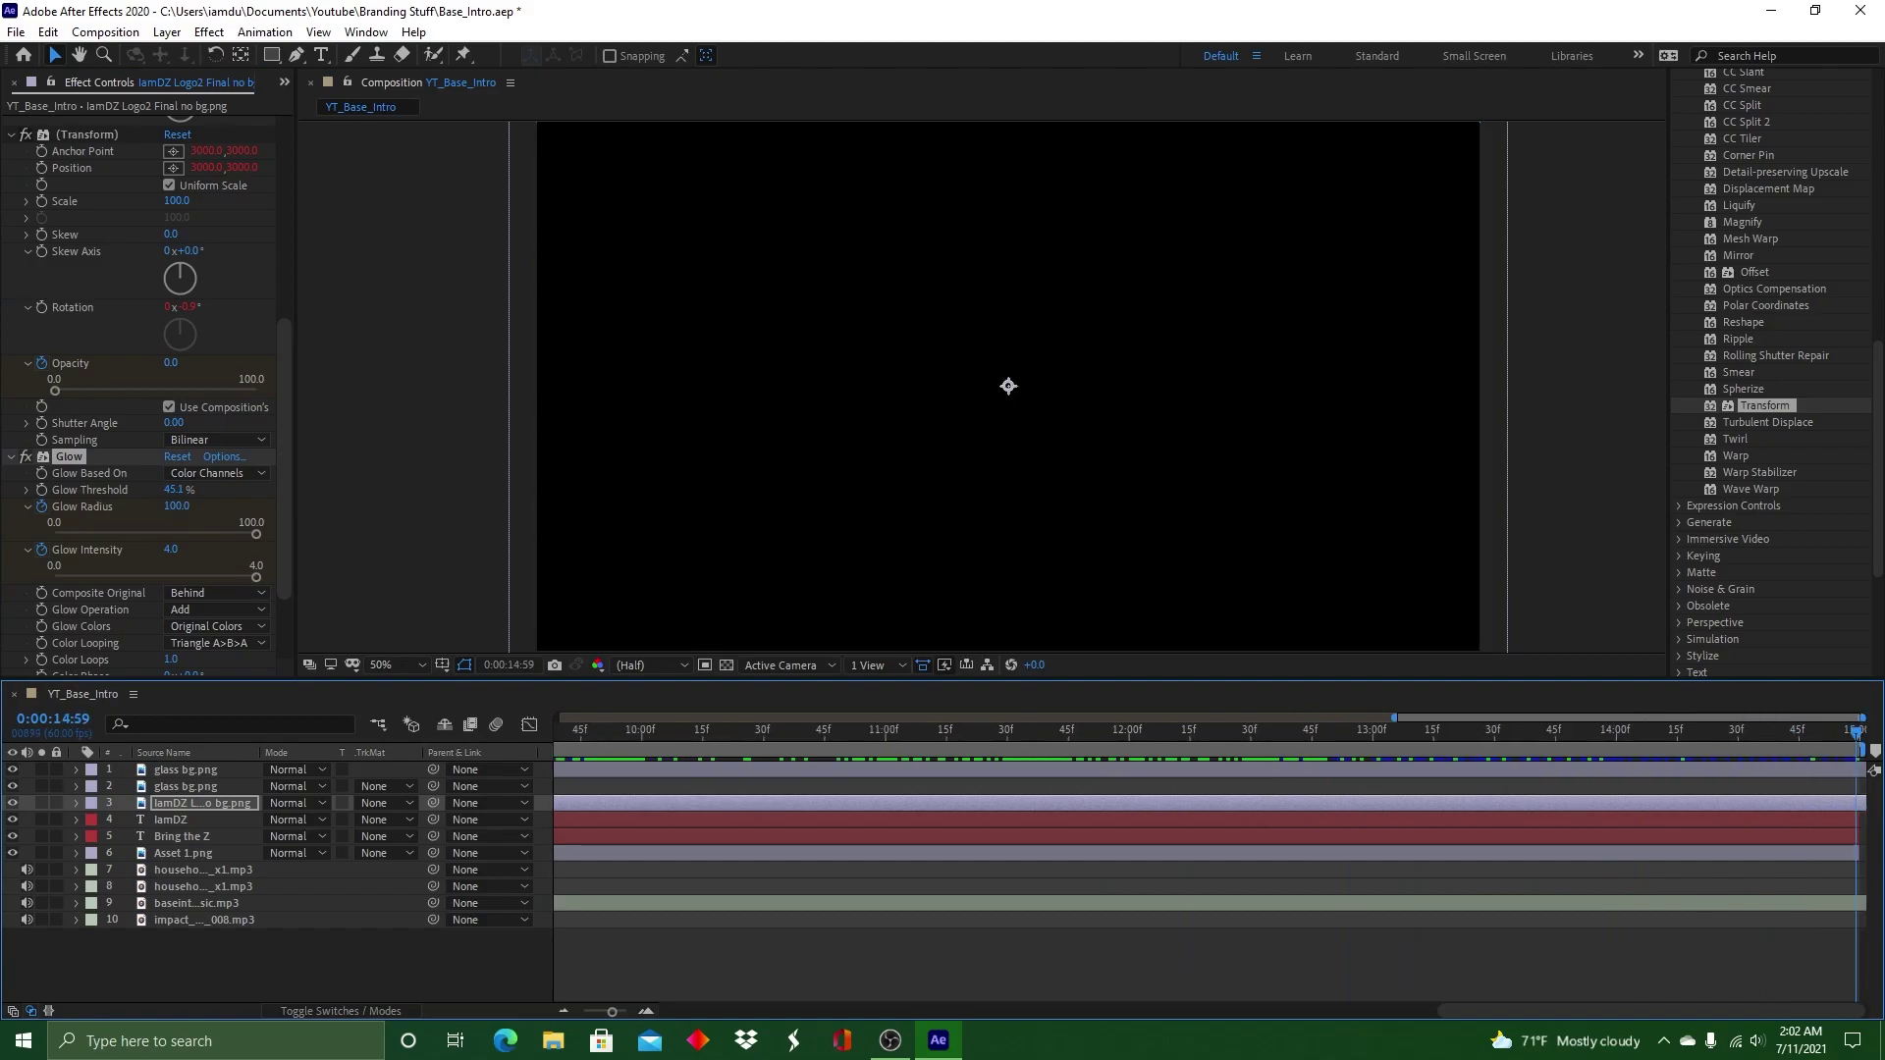
key("Home")
key("space")
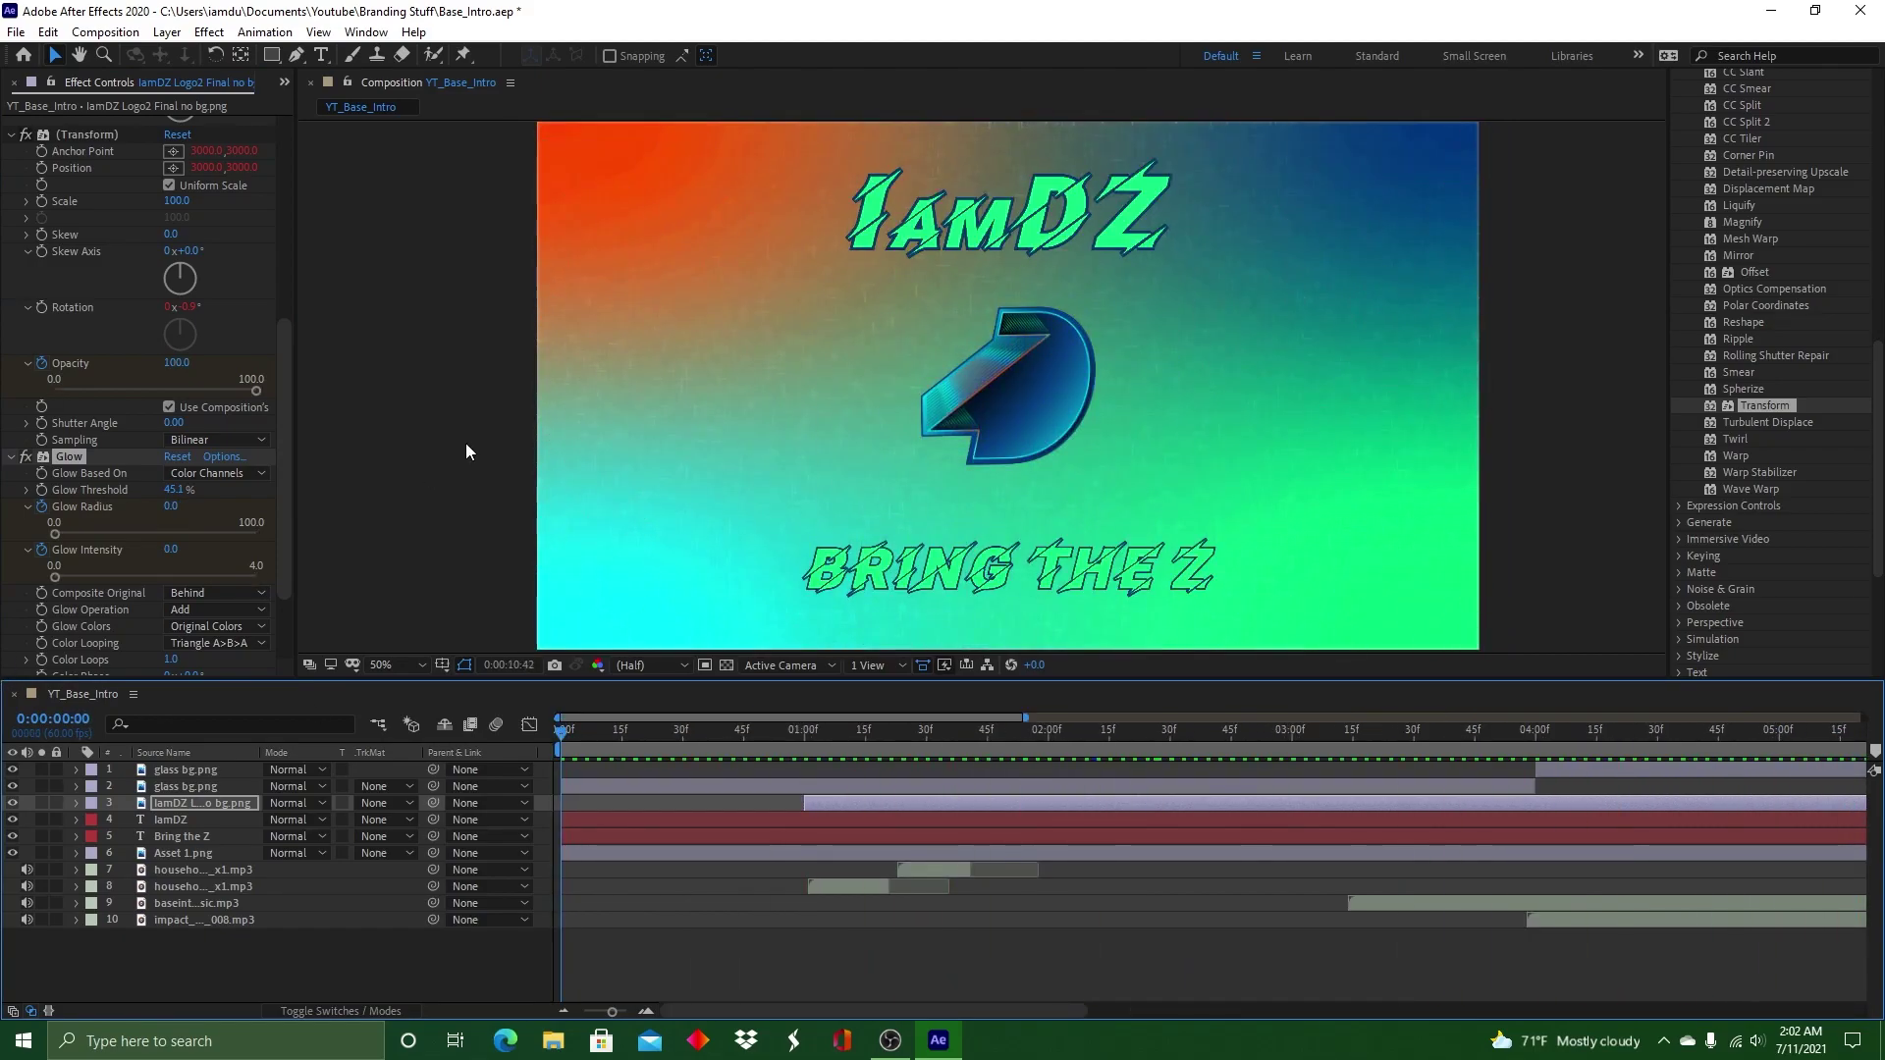
left_click(765, 737)
left_click(16, 33)
left_click_drag(766, 734, 1248, 823)
left_click(54, 214)
Look through the animation presets, including Synthetics, Image - Special Effects and Shapes, for something to add around 0:00:09:15
left_click_drag(987, 1010, 1204, 1010)
left_click_drag(595, 738, 1246, 711)
left_click_drag(1217, 1008, 1283, 1007)
scroll(1727, 274, "up", 5)
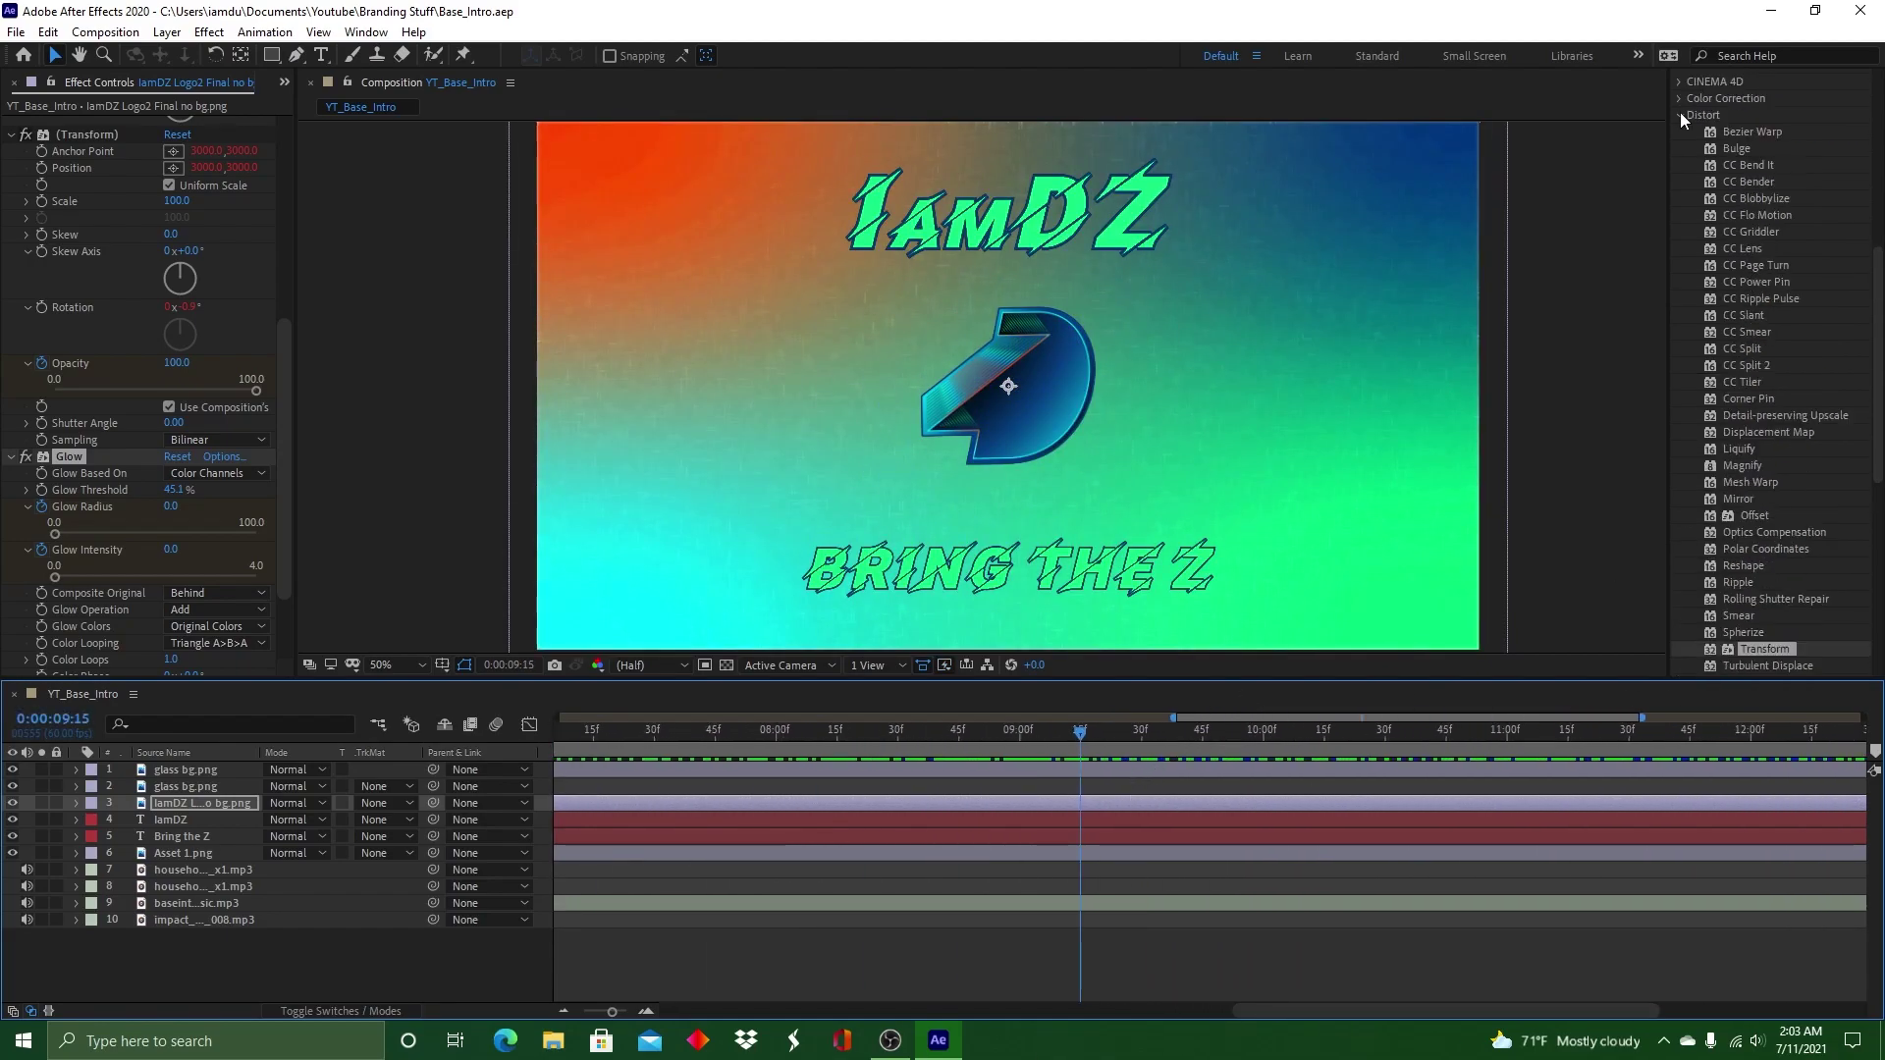
left_click(1680, 115)
left_click(1695, 261)
left_click(1695, 261)
left_click(1693, 195)
left_click(1694, 196)
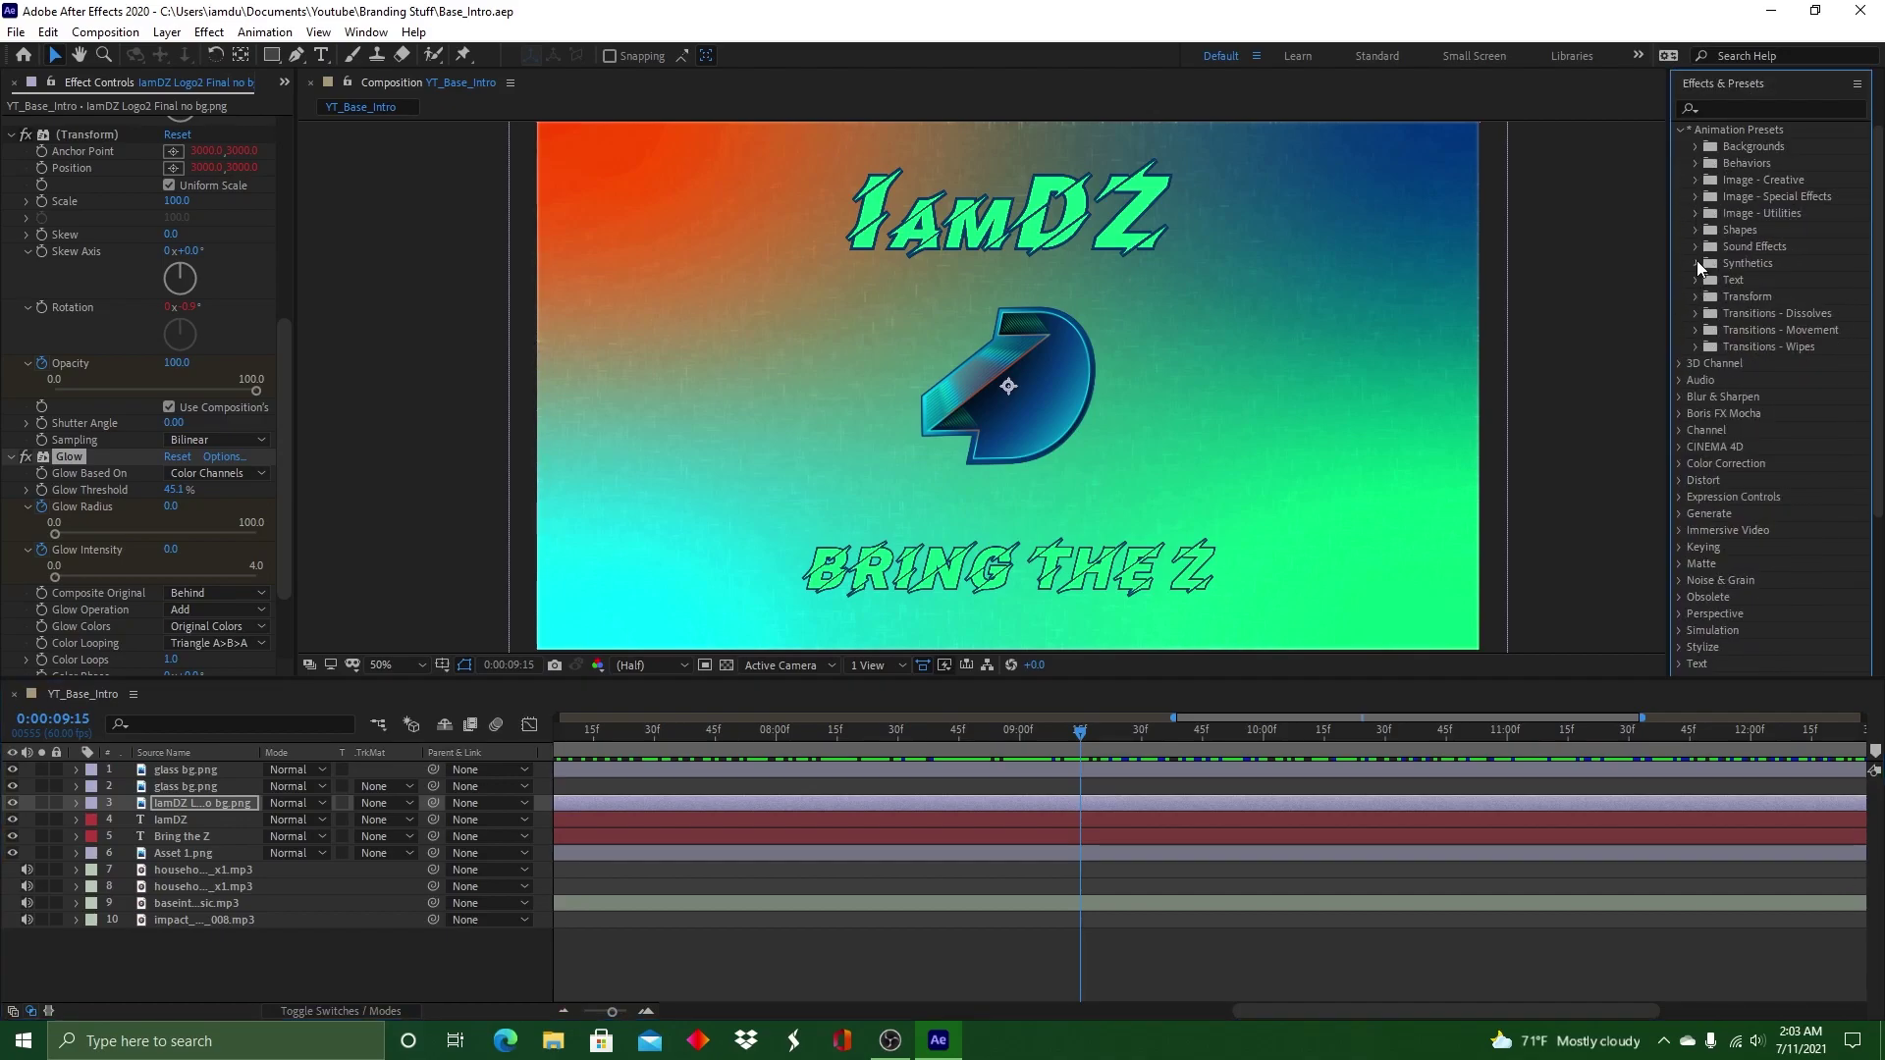
left_click(1695, 262)
left_click(1696, 262)
left_click(1694, 230)
left_click(1710, 246)
left_click(1710, 246)
left_click(1710, 262)
left_click(1710, 262)
left_click(1695, 231)
Try the Lens Flare effect from the Generate category on the logo layer
left_click(1681, 131)
left_click(1679, 297)
scroll(1723, 318, "down", 3)
double_click(1757, 510)
key("ctrl+z")
left_click_drag(1799, 509, 1233, 758)
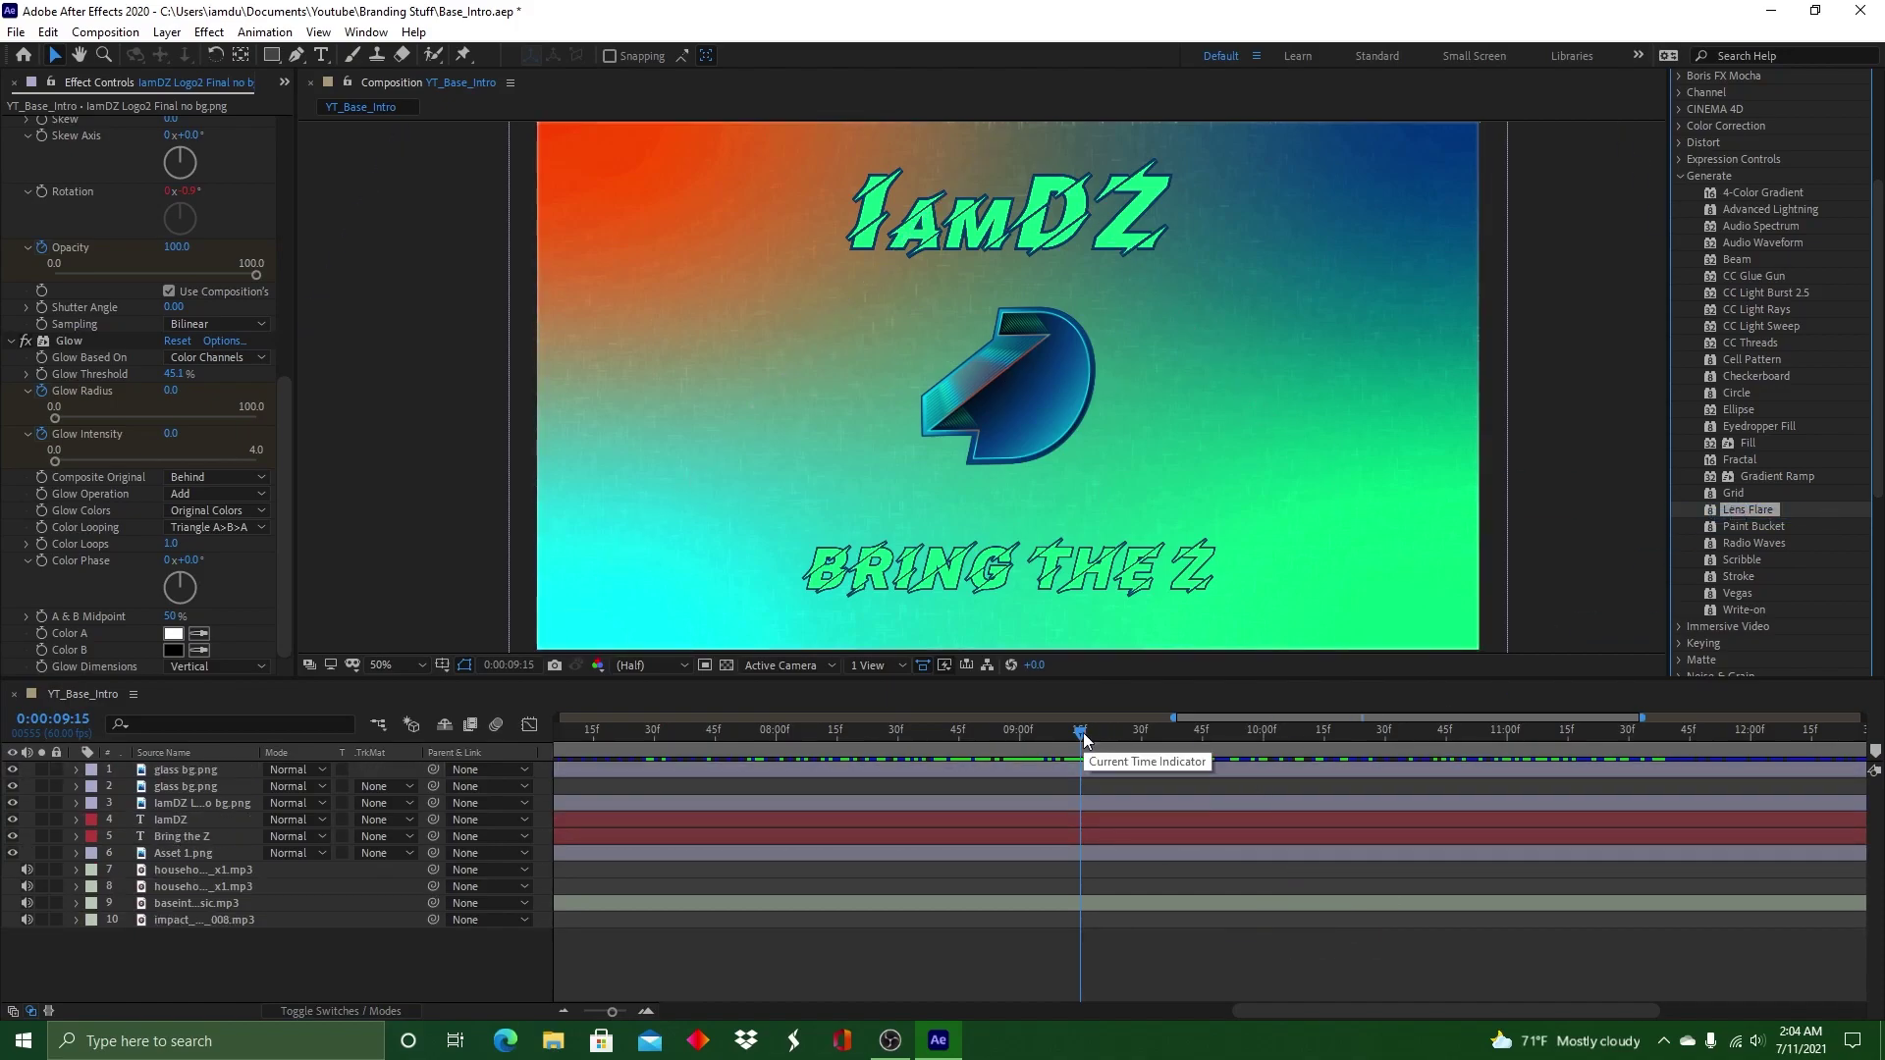
Try adding a spot light layer with the default light settings
right_click(750, 957)
mouse_move(799, 738)
left_click(1031, 820)
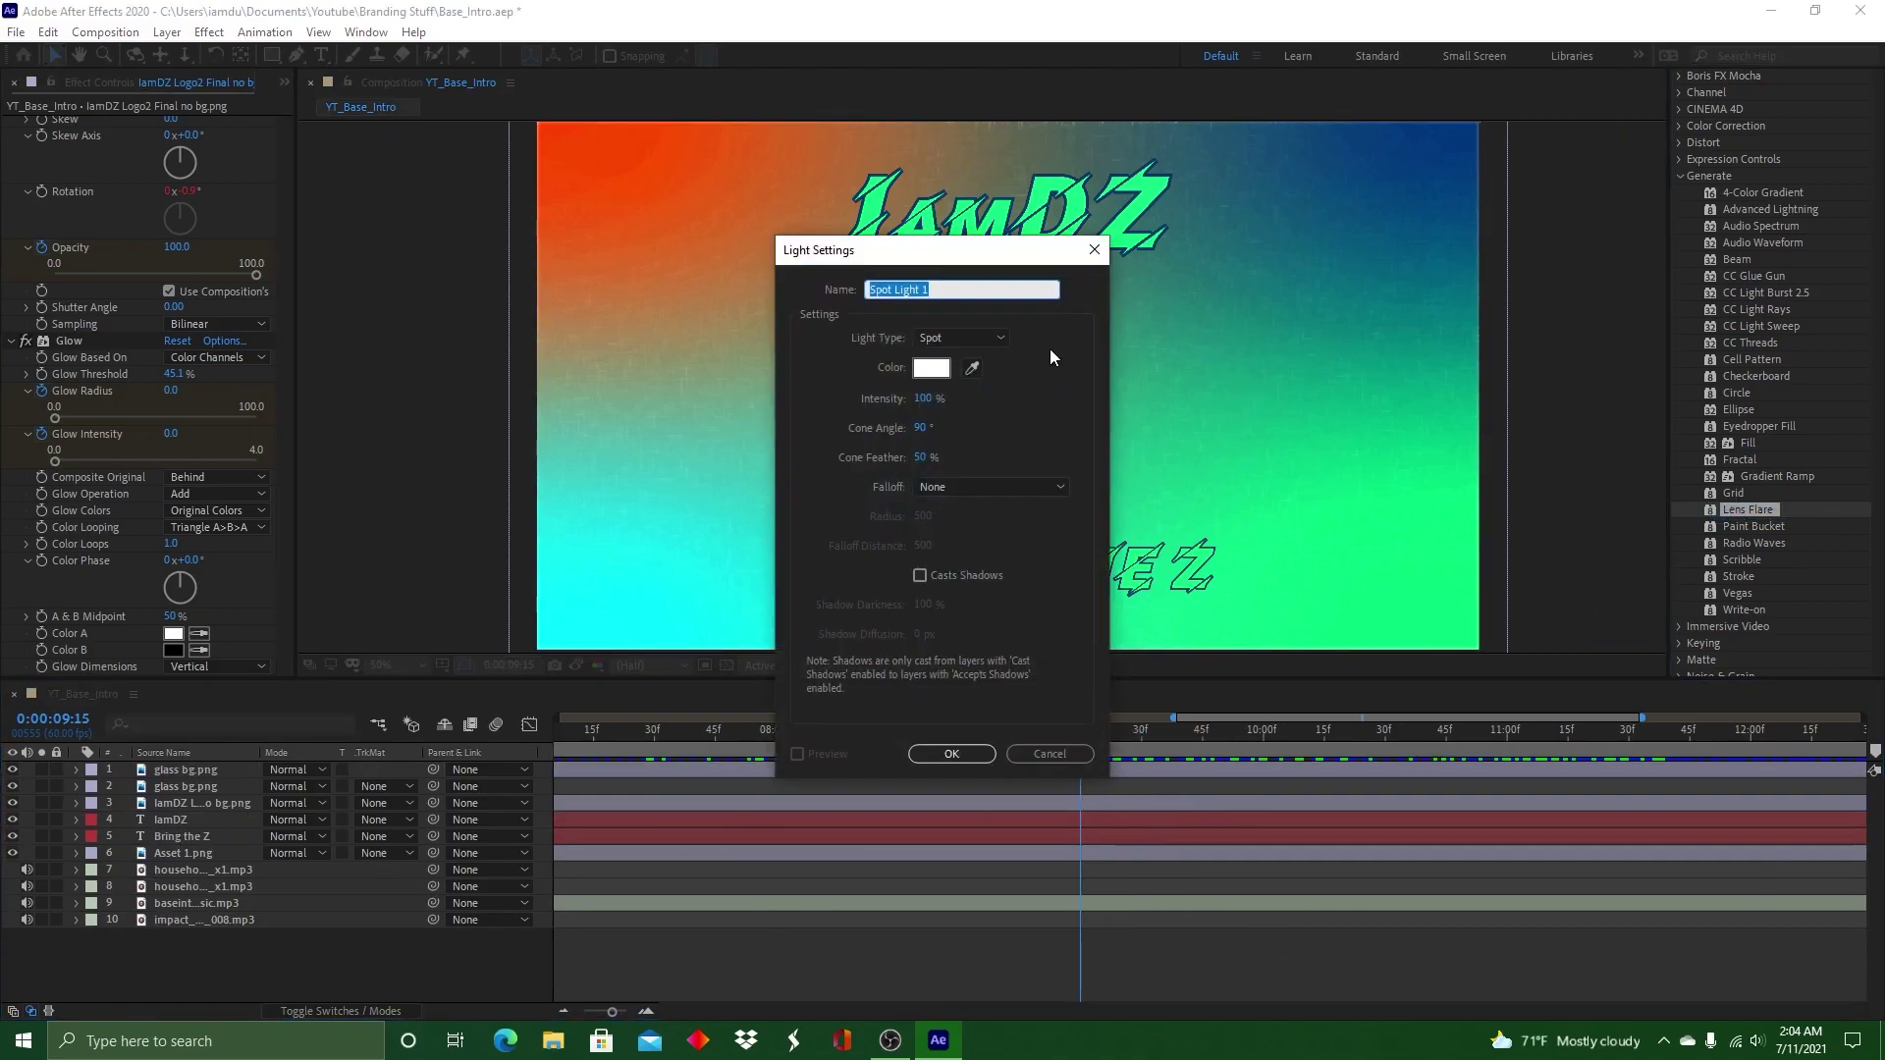
left_click(975, 751)
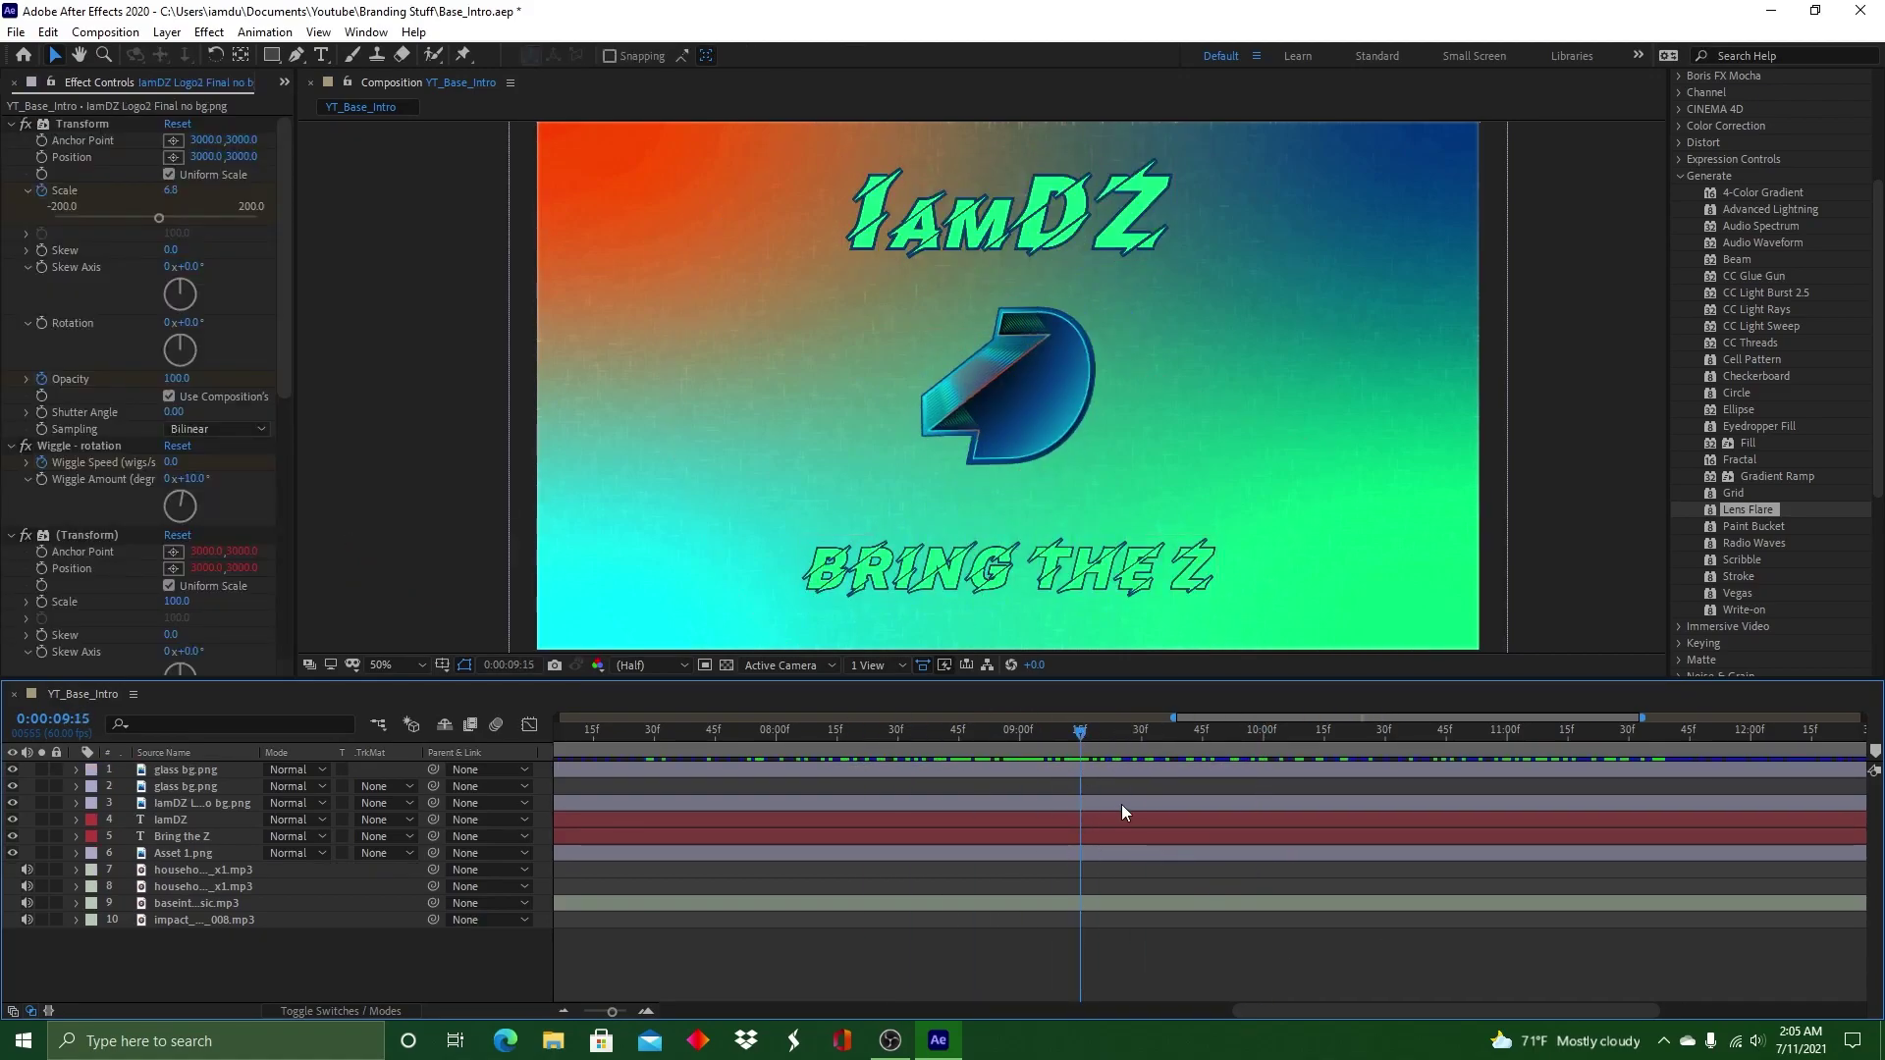
Apply the Lens Flare effect to the Asset 1.png background and place its flare centre at the image's bottom-right corner
left_click(1125, 853)
double_click(1789, 509)
left_click_drag(908, 327, 1475, 644)
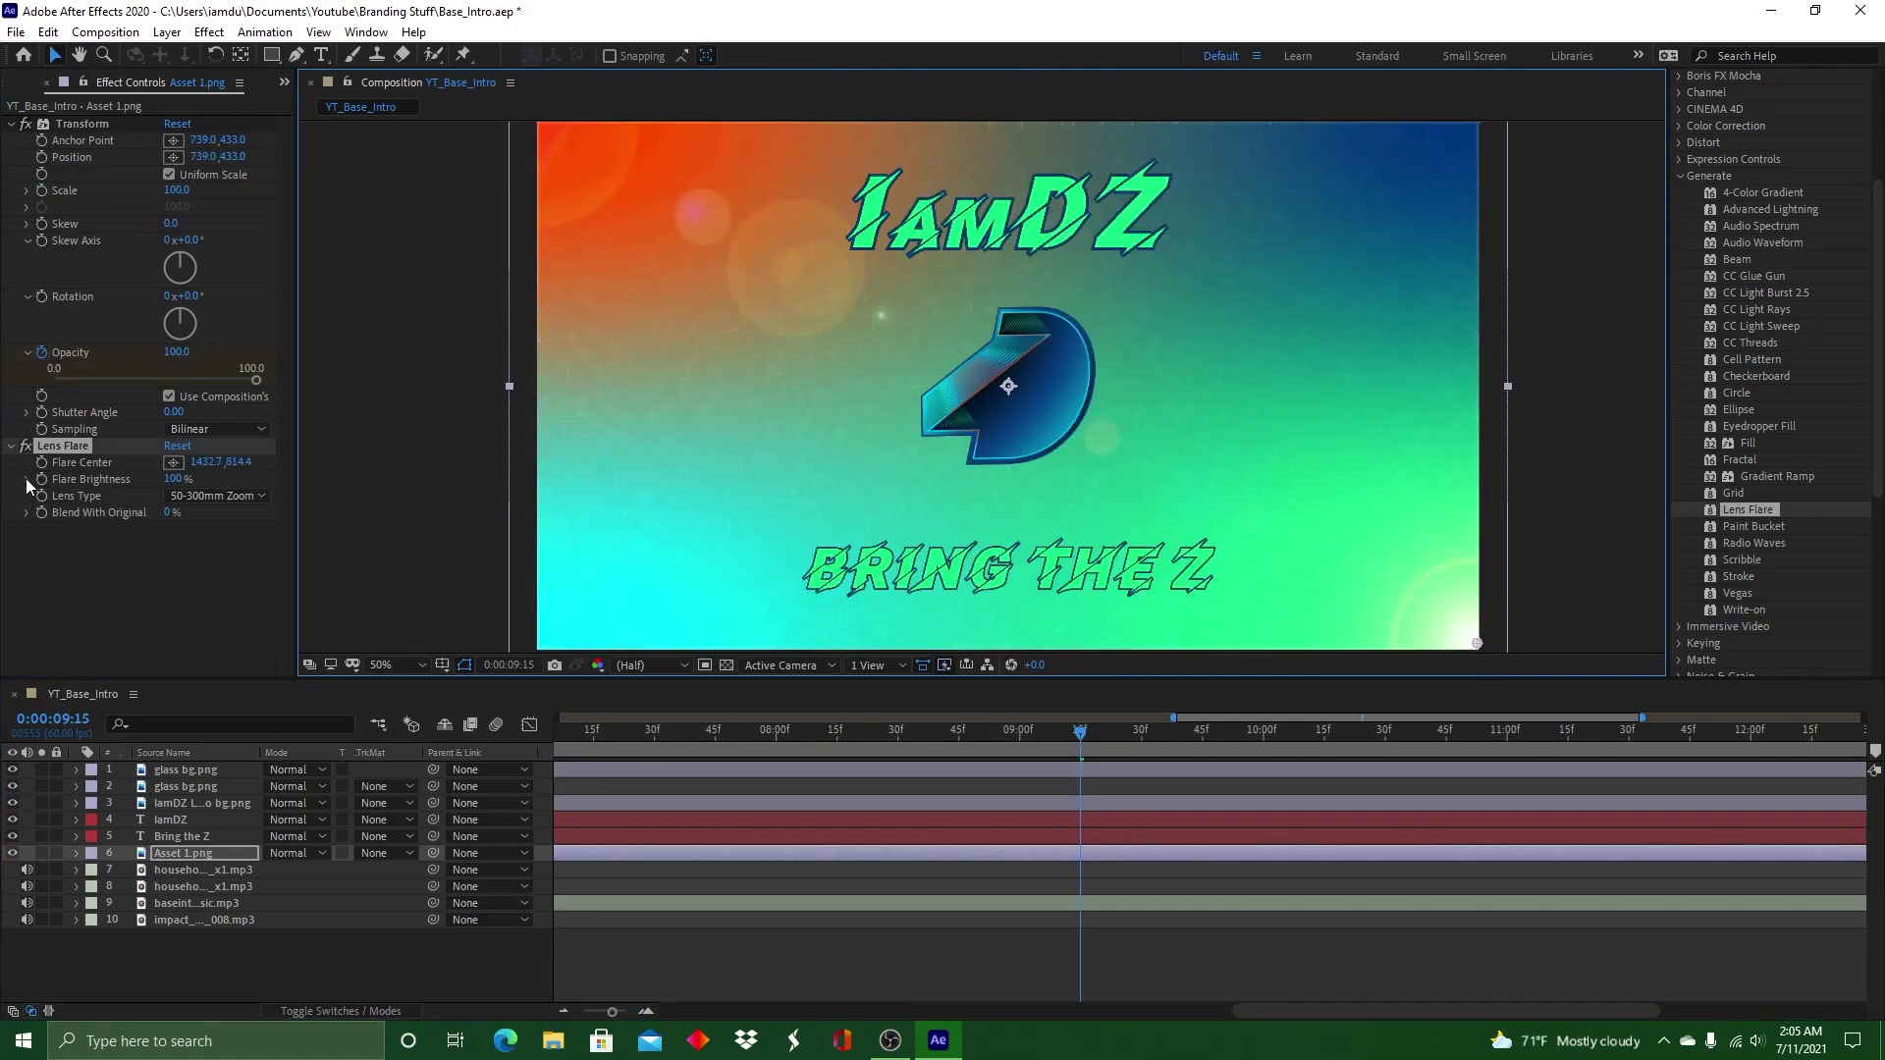
Compare the lens types of the flare, keep 50-300mm Zoom, and move the flare centre to about 1435.6, 821.6
left_click(218, 496)
left_click(238, 541)
left_click(236, 496)
left_click(240, 560)
left_click(246, 496)
left_click(251, 517)
left_click(250, 496)
left_click(250, 539)
mouse_move(1474, 644)
left_mouse_down()
mouse_move(561, 262)
mouse_move(1005, 363)
mouse_move(1478, 650)
left_mouse_up()
left_click(218, 496)
left_click(272, 525)
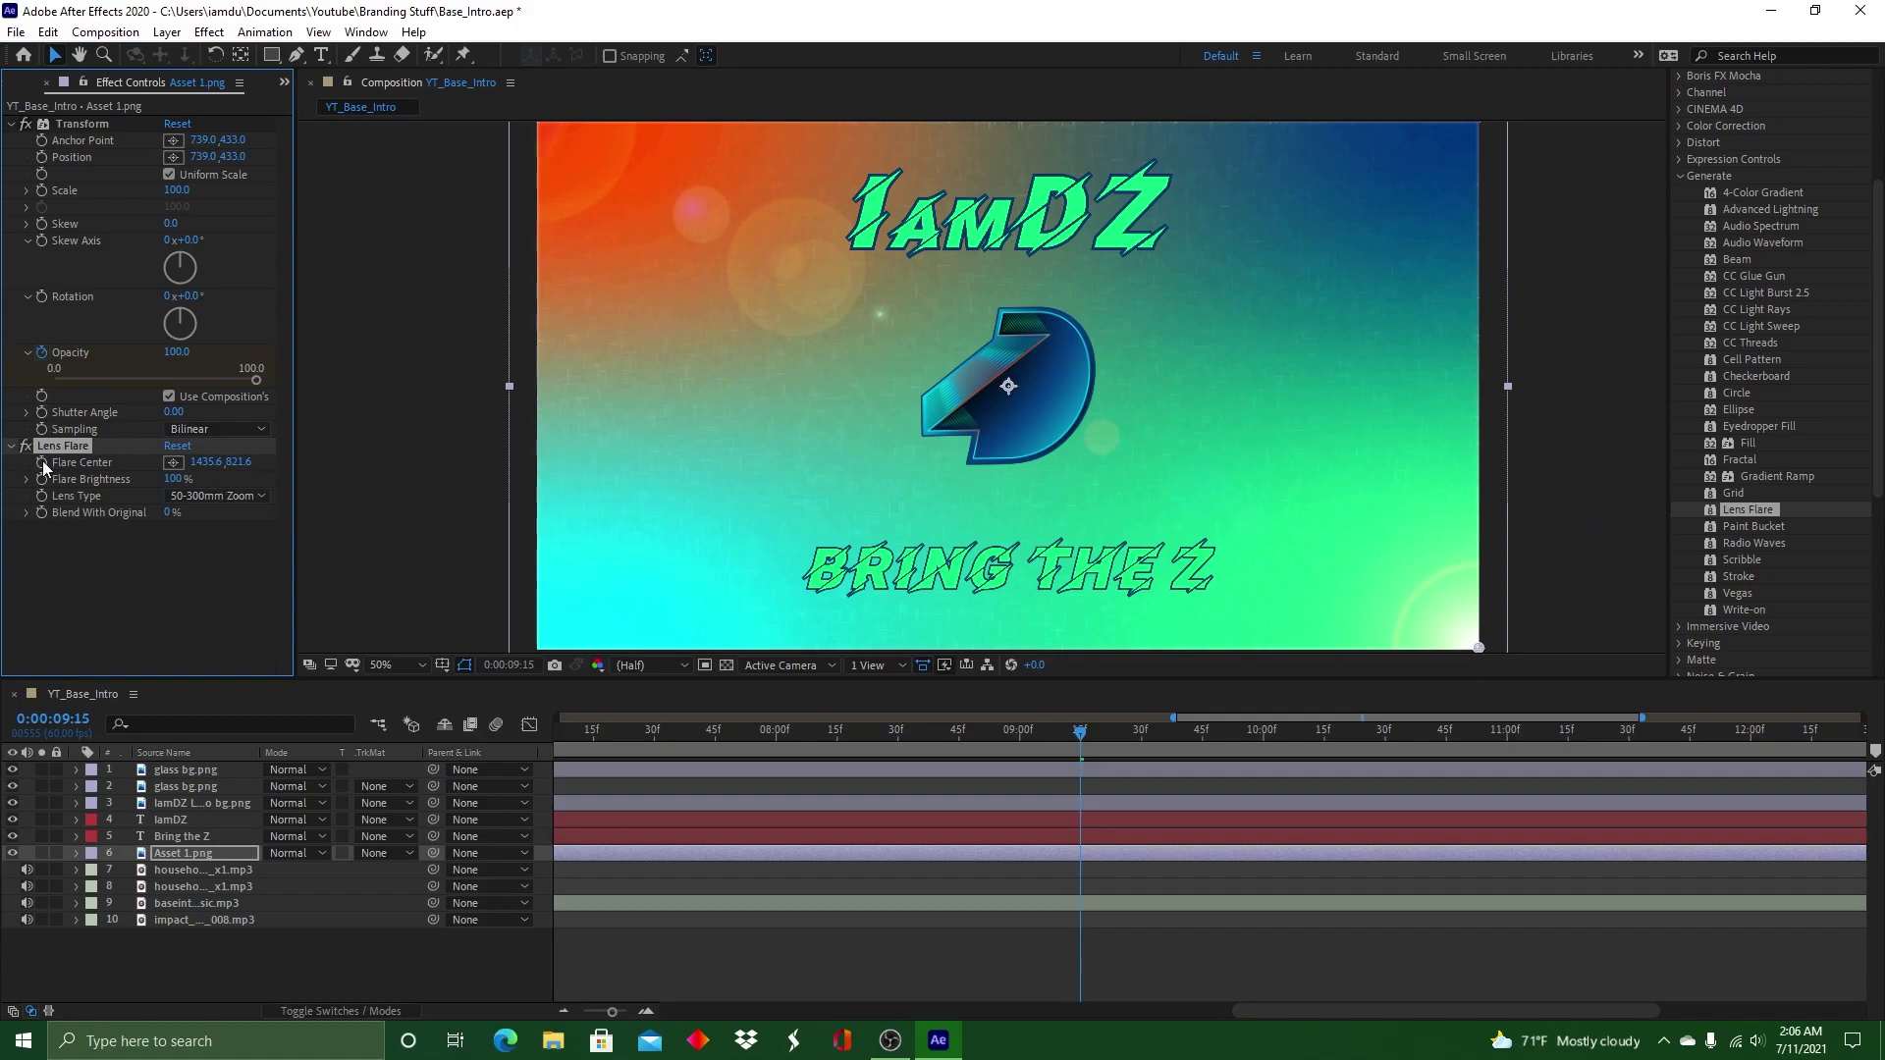
Enable keyframes for the flare centre at 0:00:04:00 with the flare in the image's bottom-right corner
left_click_drag(1477, 645, 1478, 646)
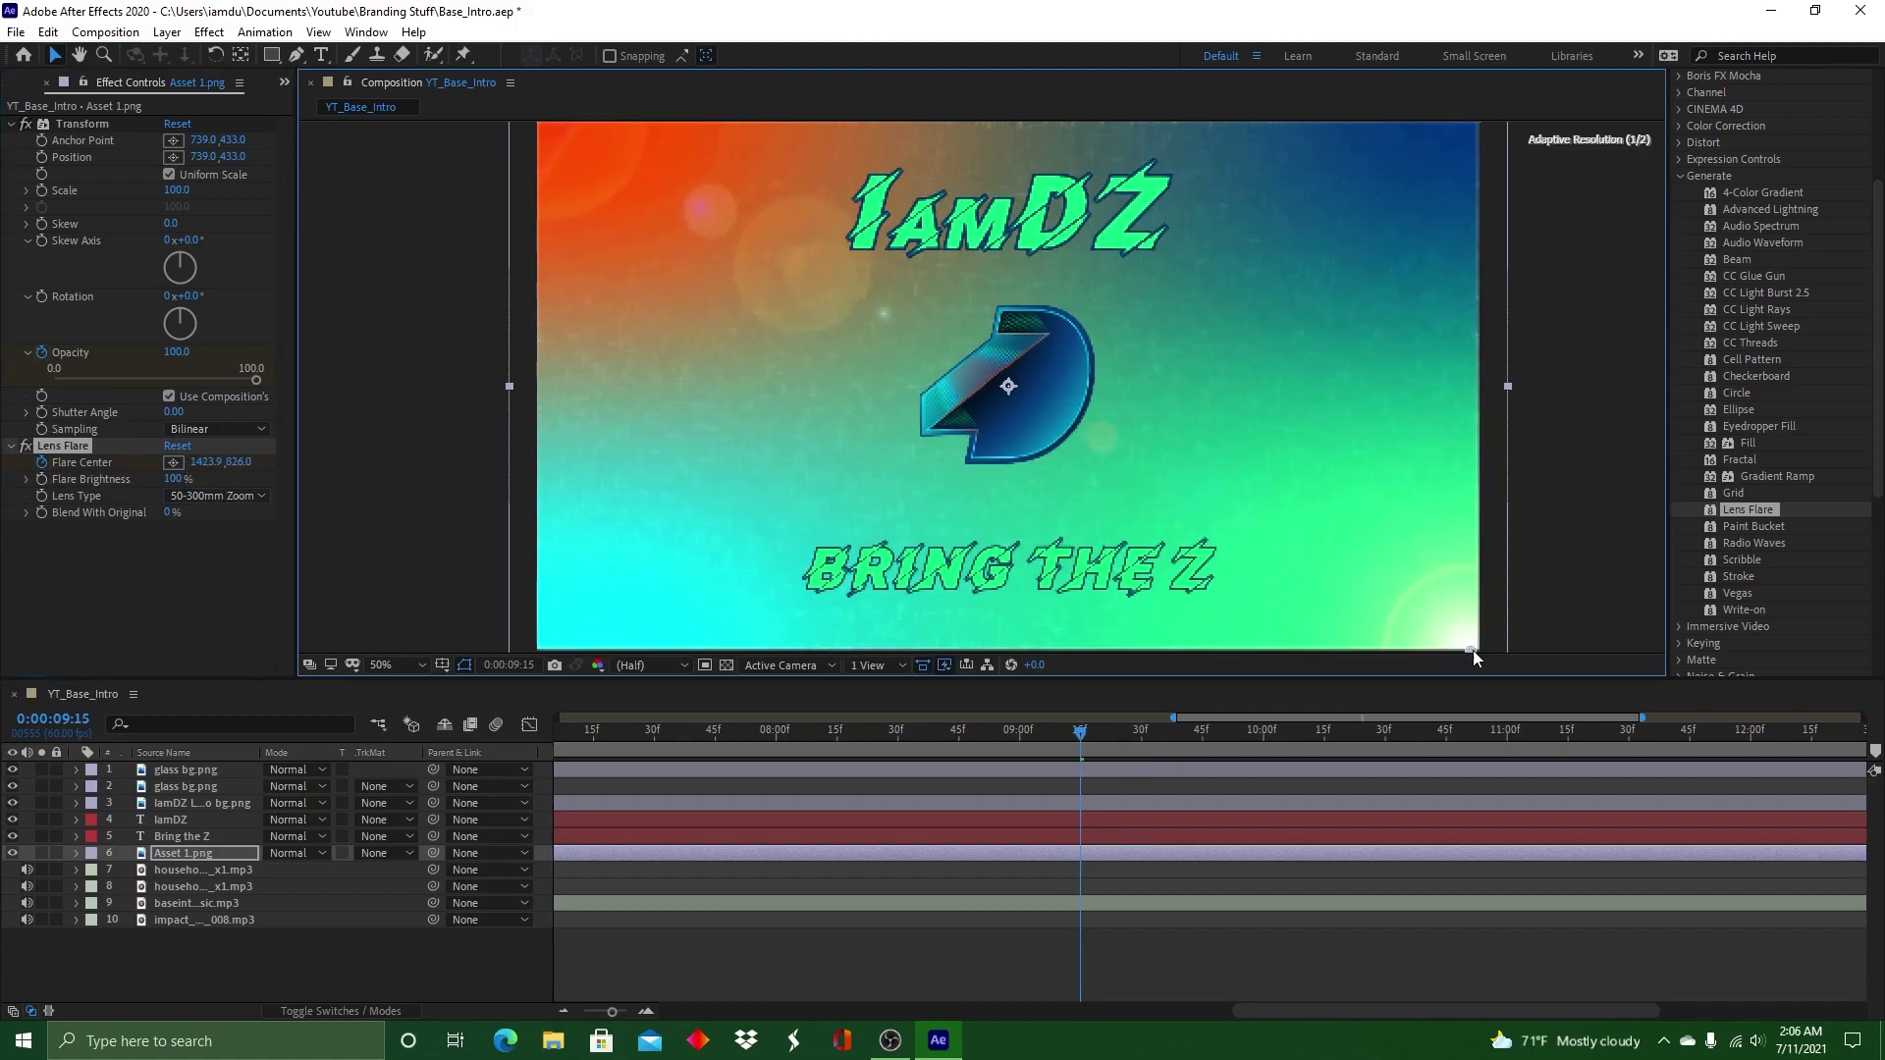
left_click_drag(1080, 731, 933, 720)
left_click_drag(1093, 722, 928, 710)
left_click(41, 463)
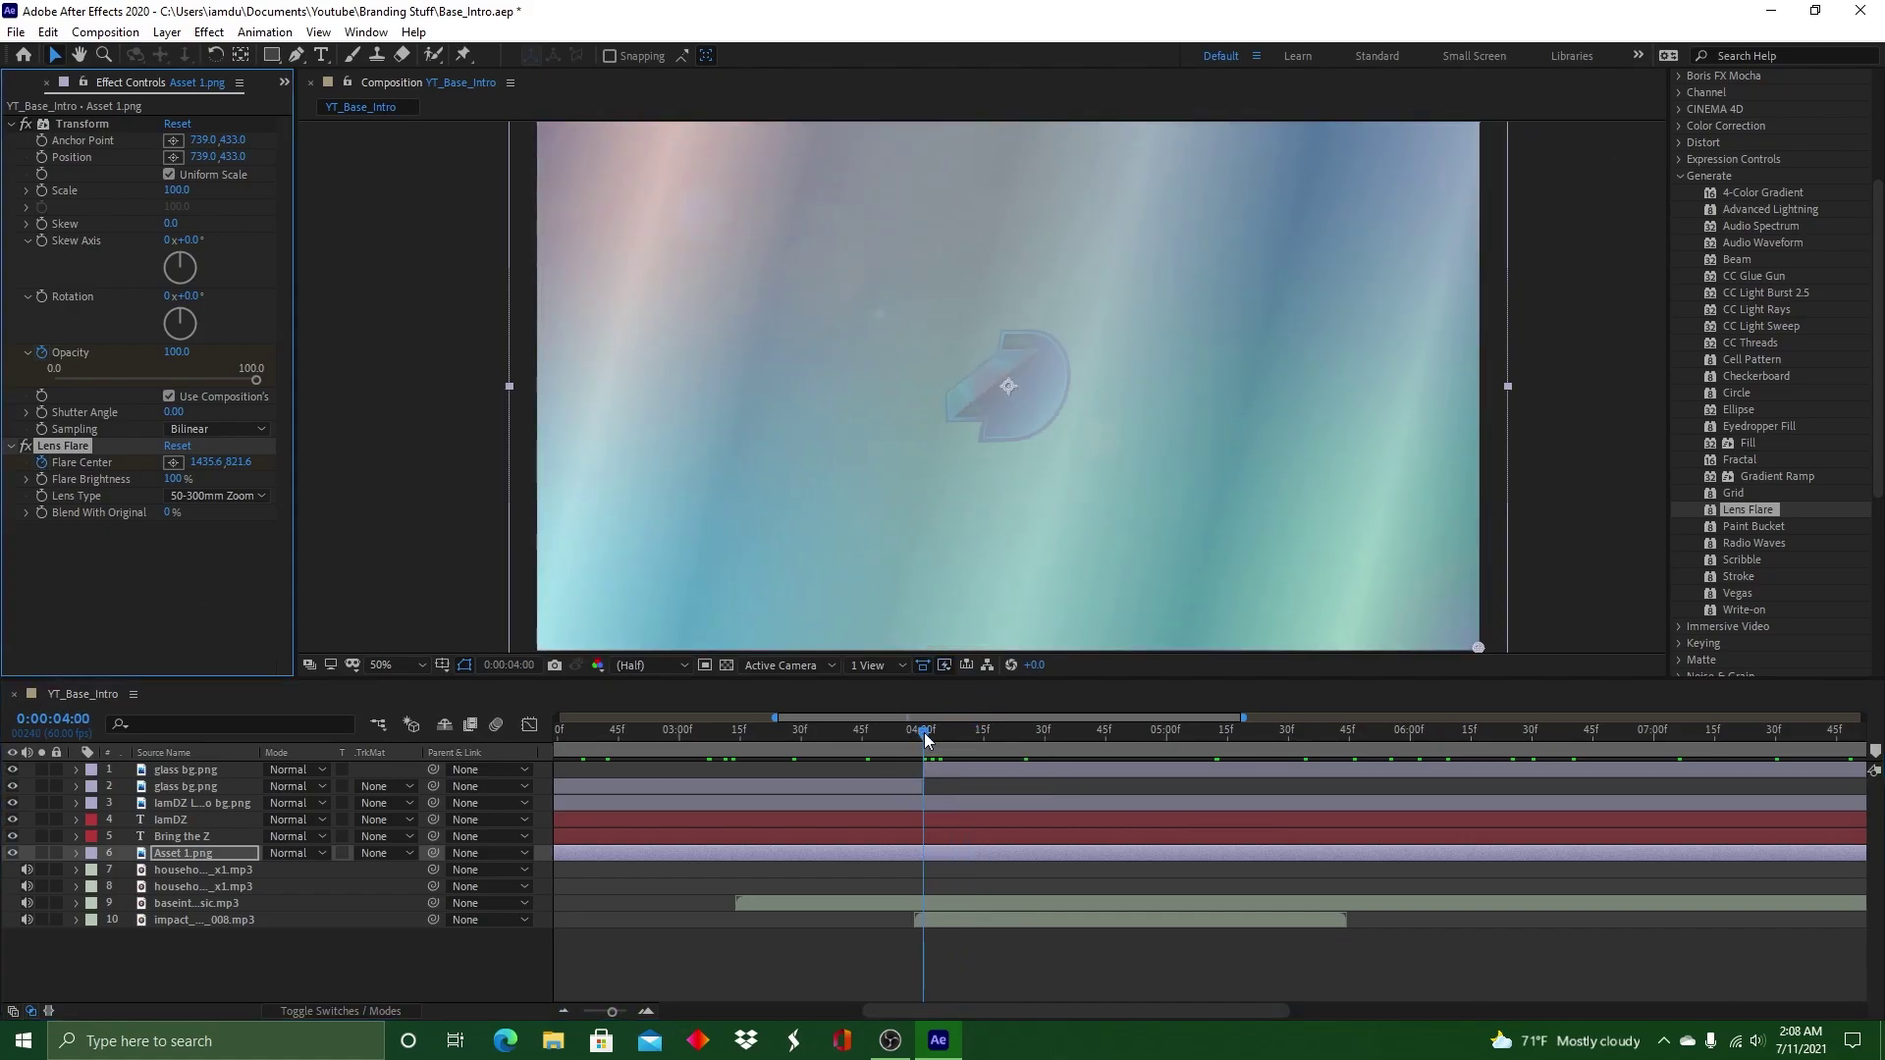
Keyframe the flare centre to the image's bottom-left corner at 0:00:05:00 and to its top-left corner at 0:00:05:30
left_click_drag(926, 738, 1166, 731)
left_click_drag(1478, 647, 540, 656)
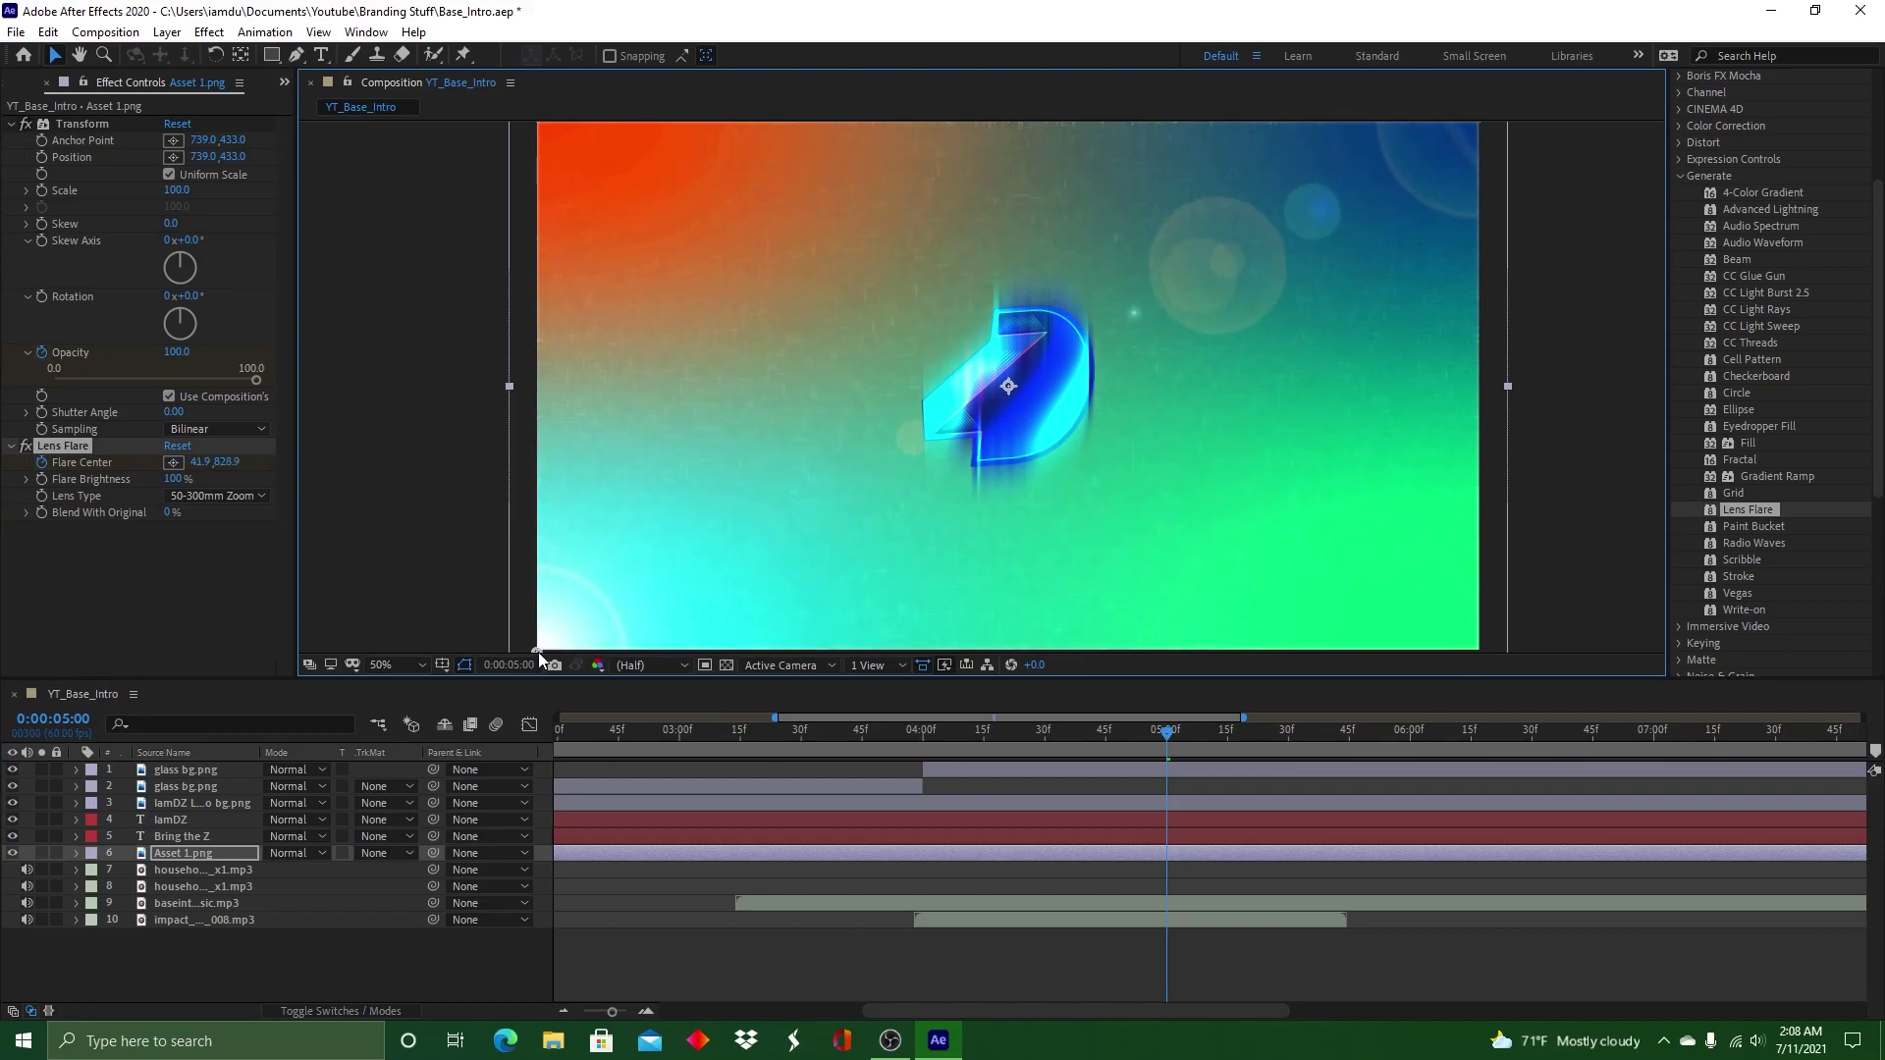
left_click_drag(582, 731, 1288, 734)
left_click_drag(538, 648, 541, 125)
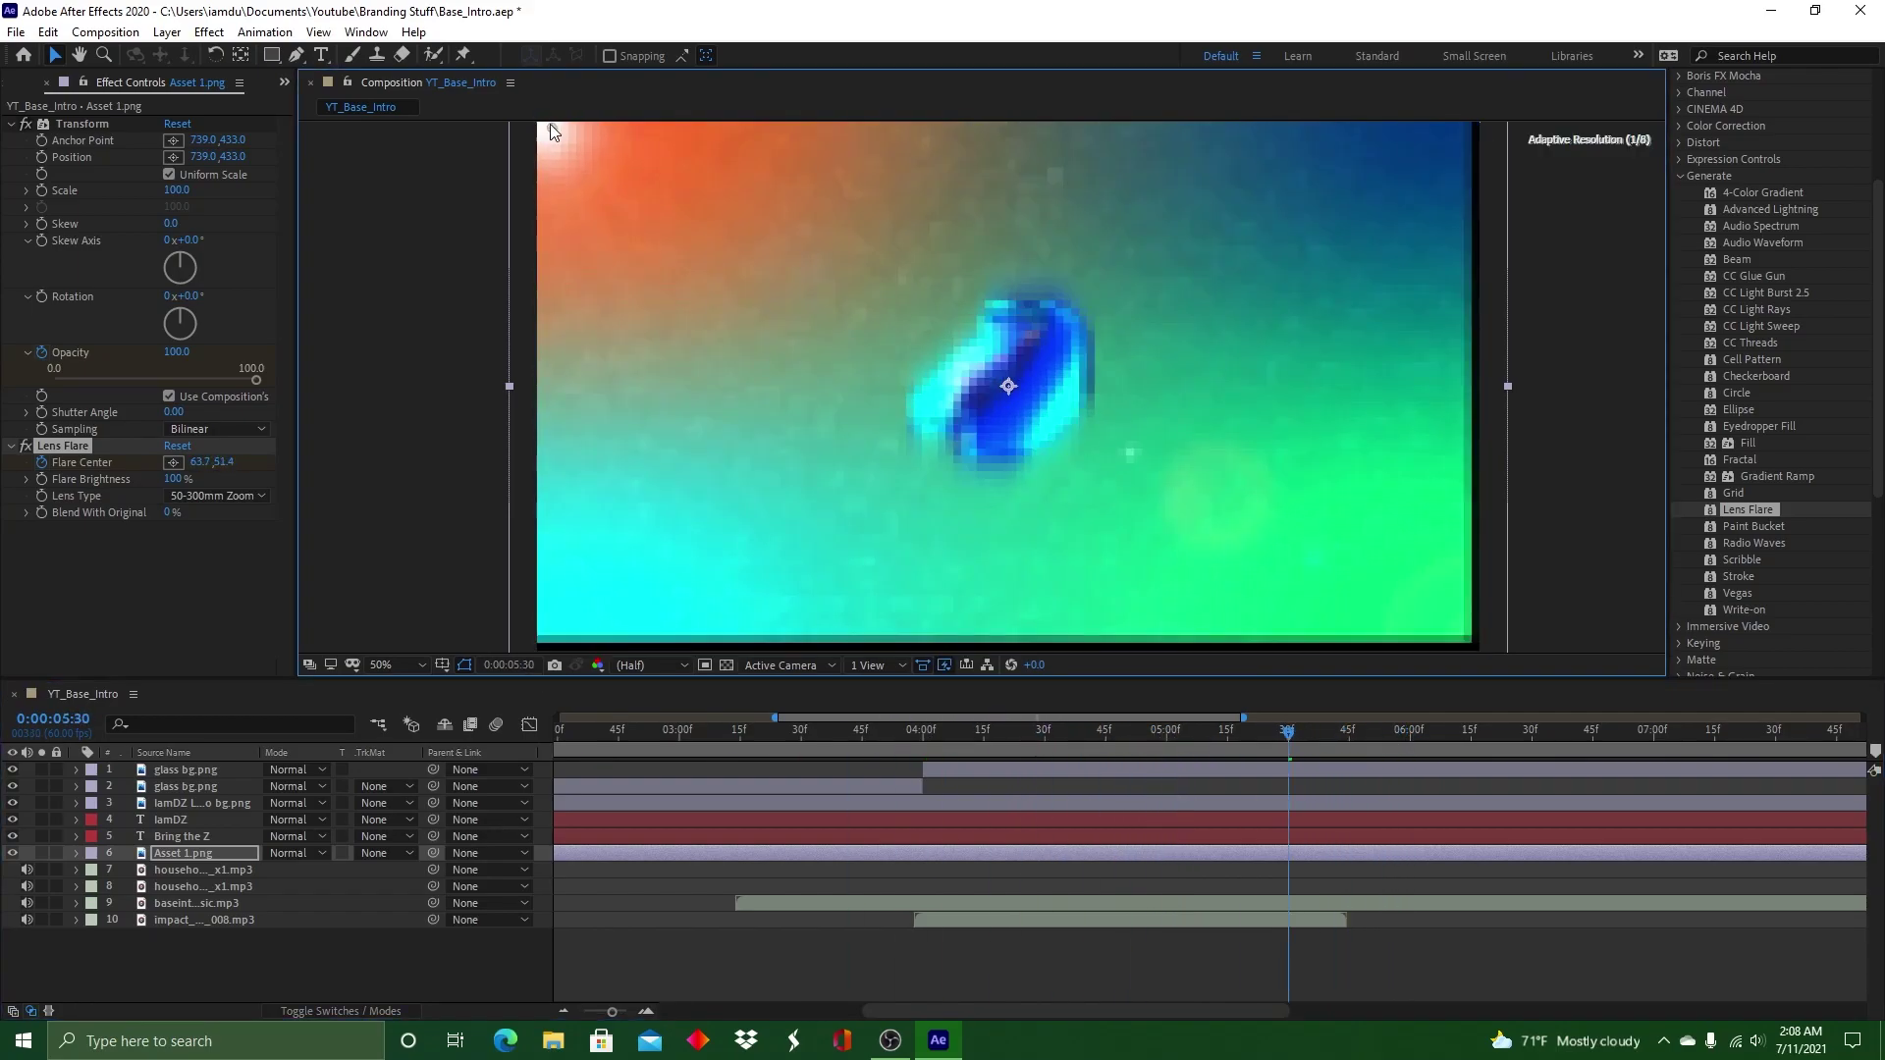
Keyframe the lens flare centre to the image's bottom-right corner at about 0:00:07:00, and preview the flare's first loop
left_click_drag(1288, 734, 694, 734)
key("space")
key("space")
left_click_drag(1630, 734, 1659, 729)
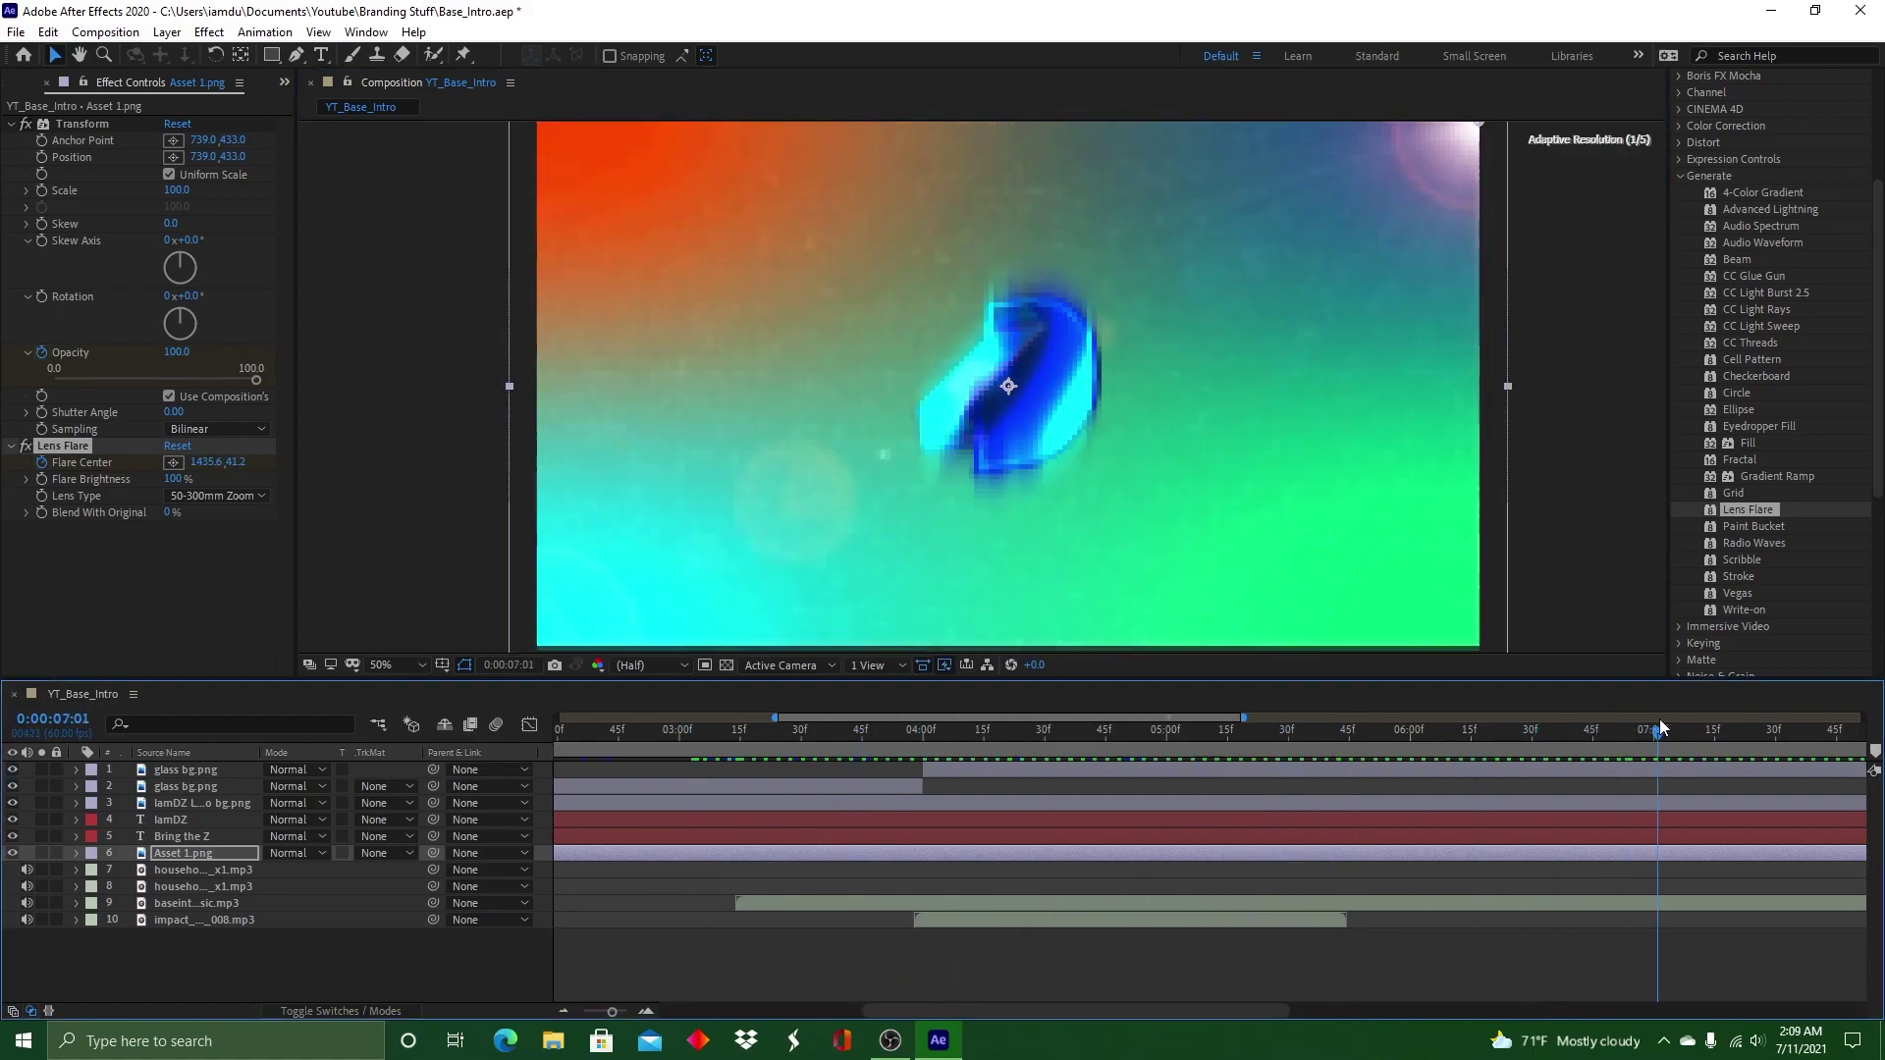
left_click_drag(1479, 125, 1480, 648)
left_click_drag(1654, 737, 720, 734)
key("space")
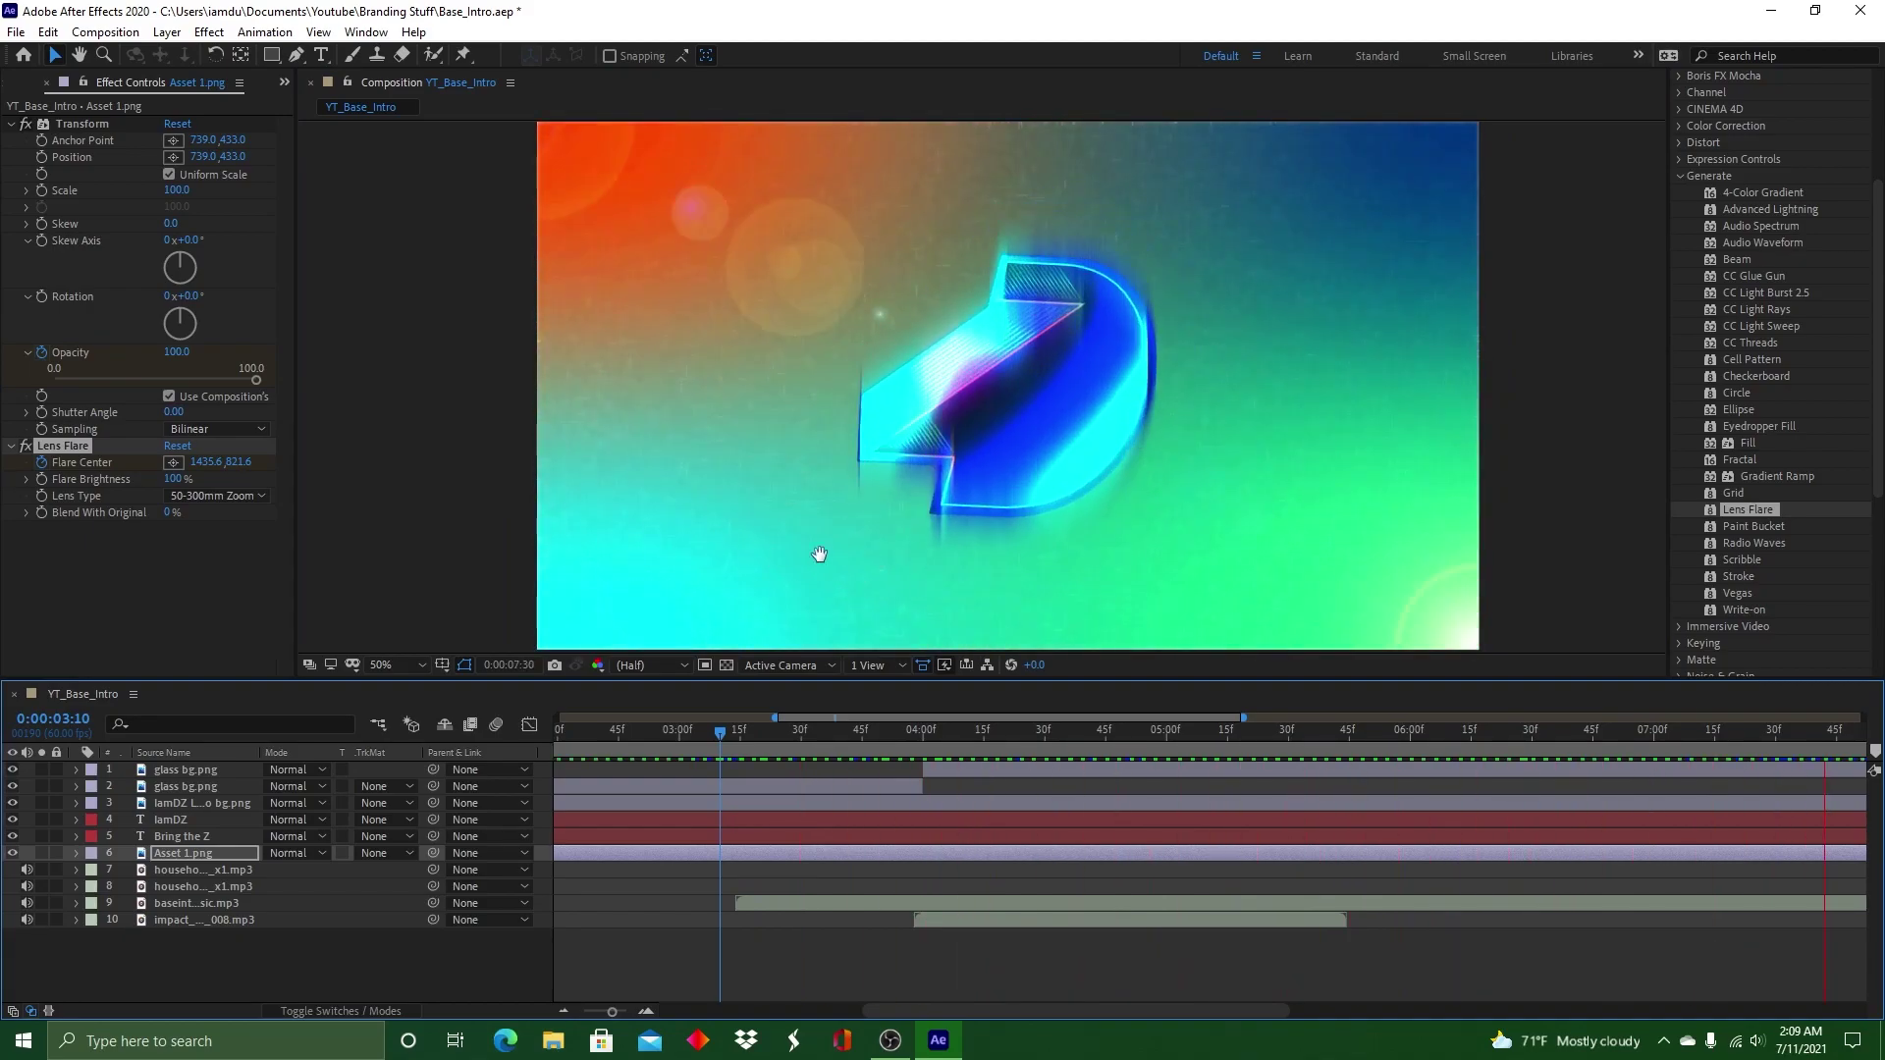
key("space")
Keyframe the flare centre to the image's bottom-left corner at 0:00:08:00 and to its top-left corner at 0:00:08:30
left_click_drag(1105, 1011, 1316, 1006)
left_click(1296, 734)
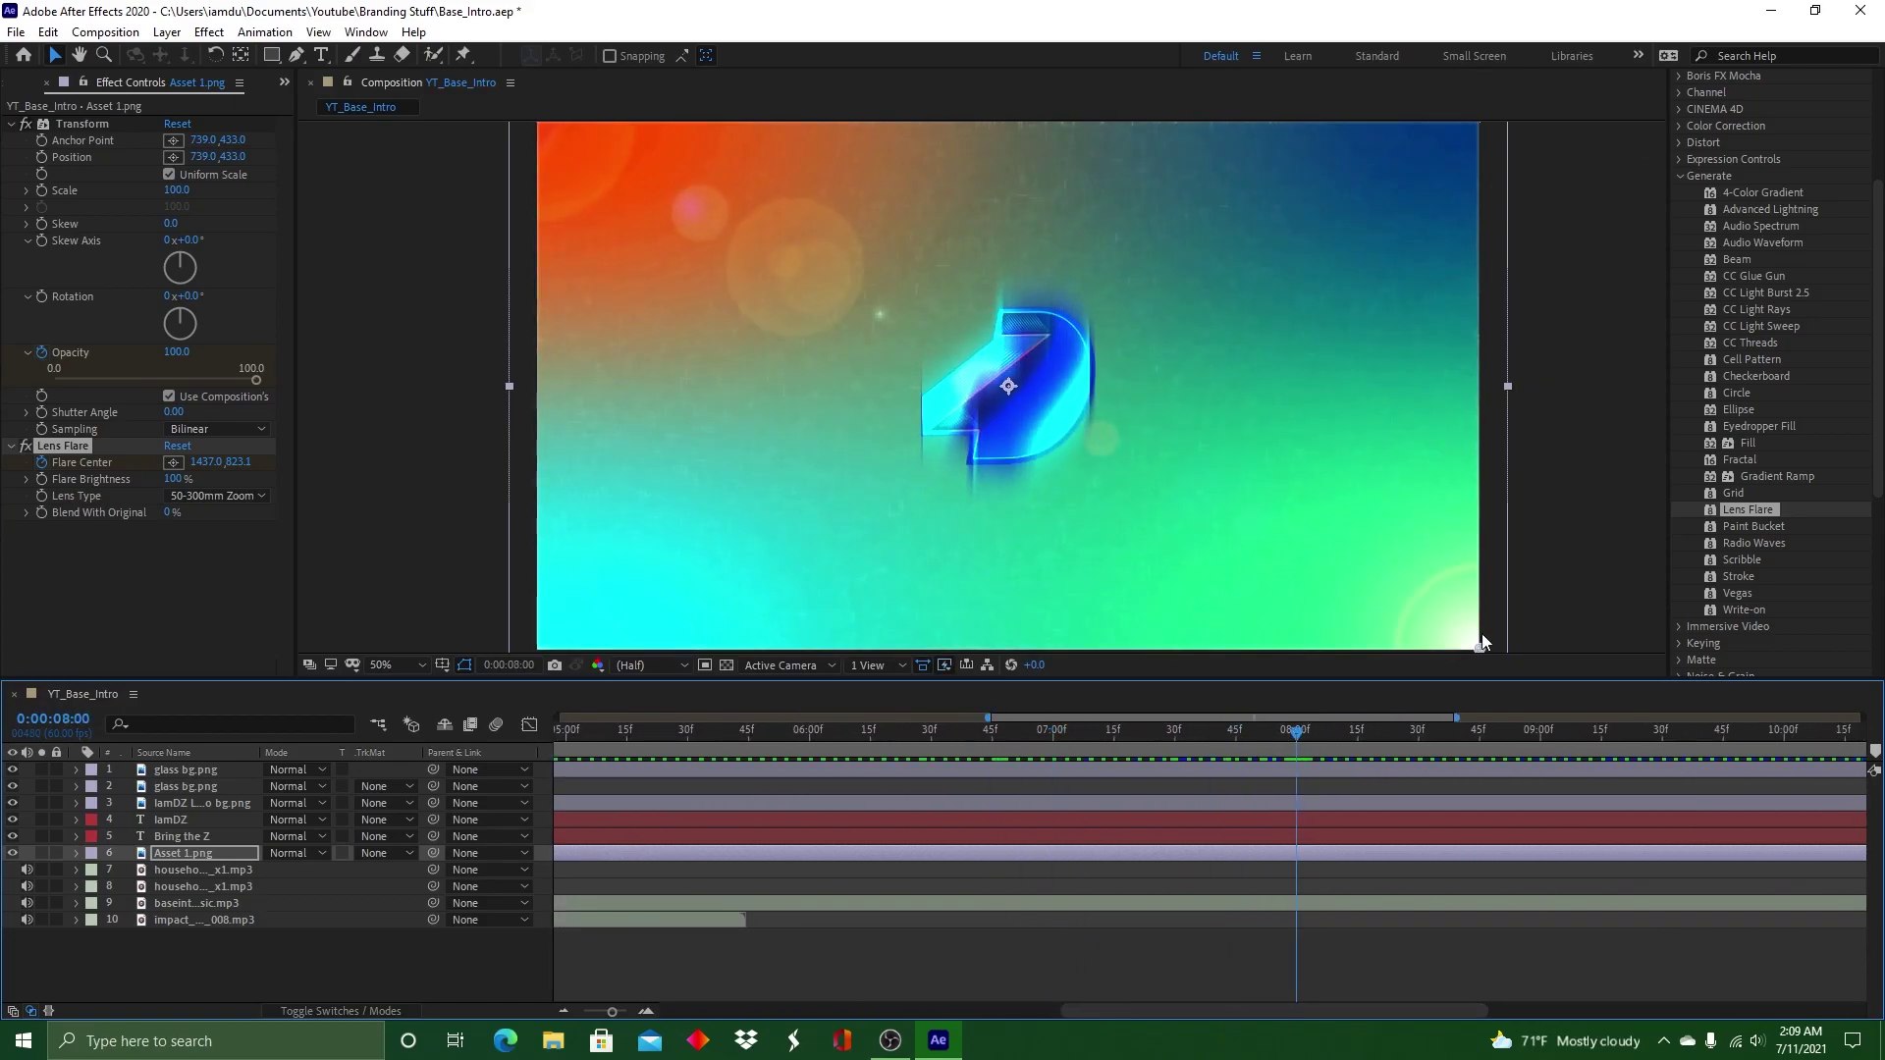
left_click_drag(1453, 648, 540, 646)
left_click_drag(1296, 734, 1419, 735)
left_click_drag(538, 648, 538, 124)
Keyframe the flare centre to the image's top-right corner at 0:00:09:30 and to its bottom-right corner at 0:00:10:00
left_click_drag(1418, 735, 1662, 734)
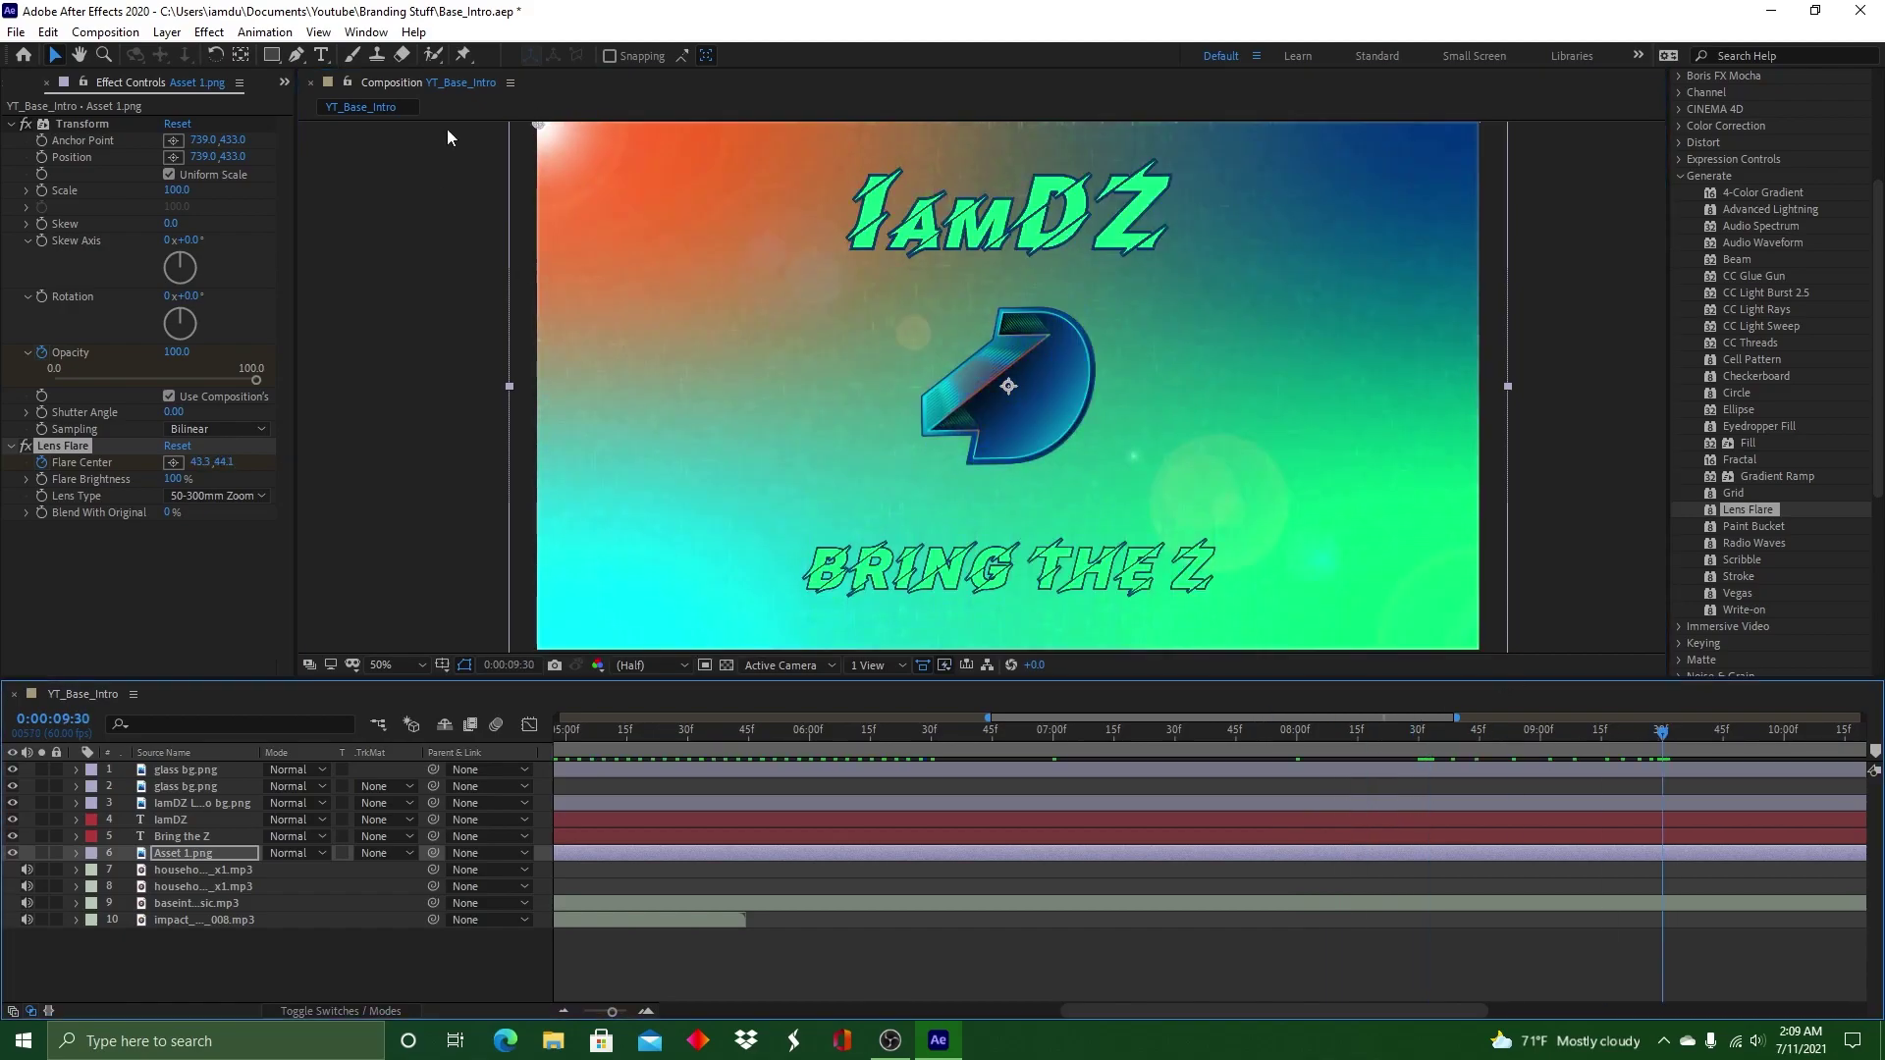
left_click_drag(538, 124, 1478, 124)
left_click_drag(1662, 734, 1784, 734)
left_click_drag(1478, 125, 1480, 650)
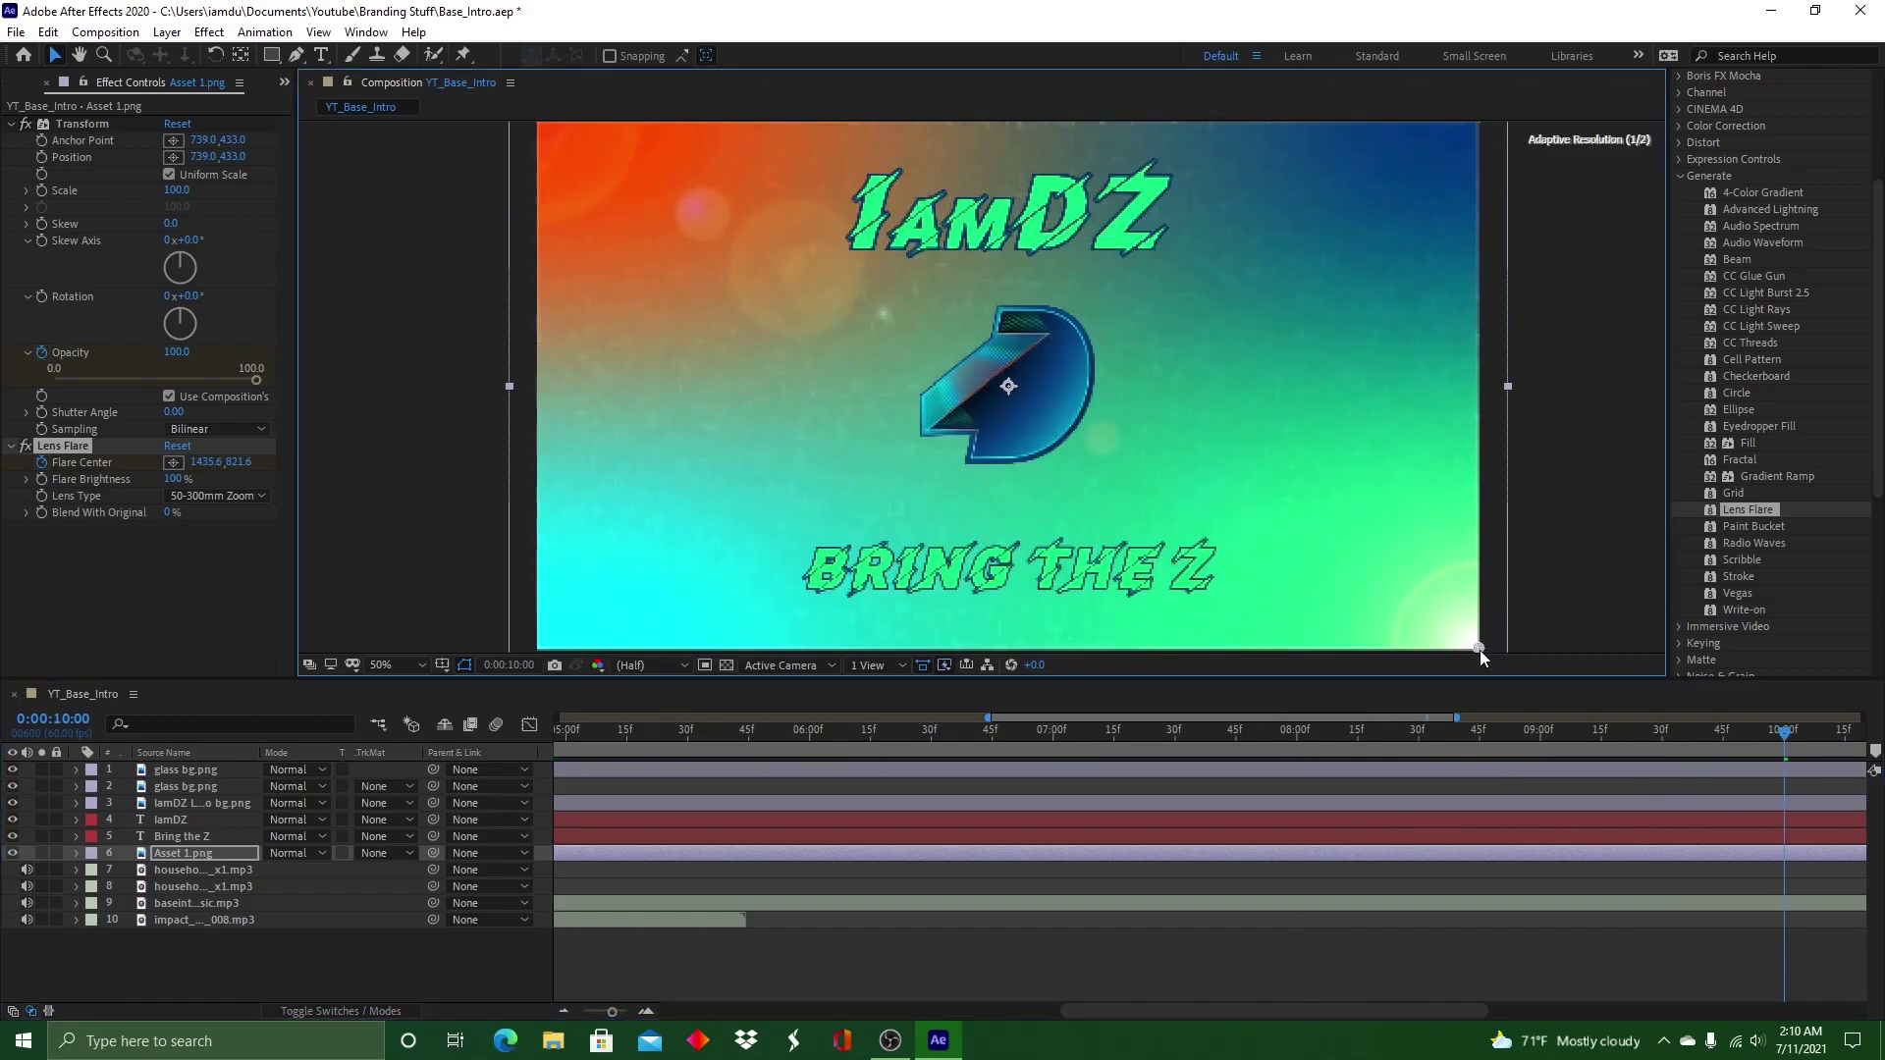
Enable keyframes for the flare brightness at 0:00:11:00 with a value of 100%
left_click_drag(1443, 1011, 1742, 1011)
left_click_drag(881, 734, 1106, 736)
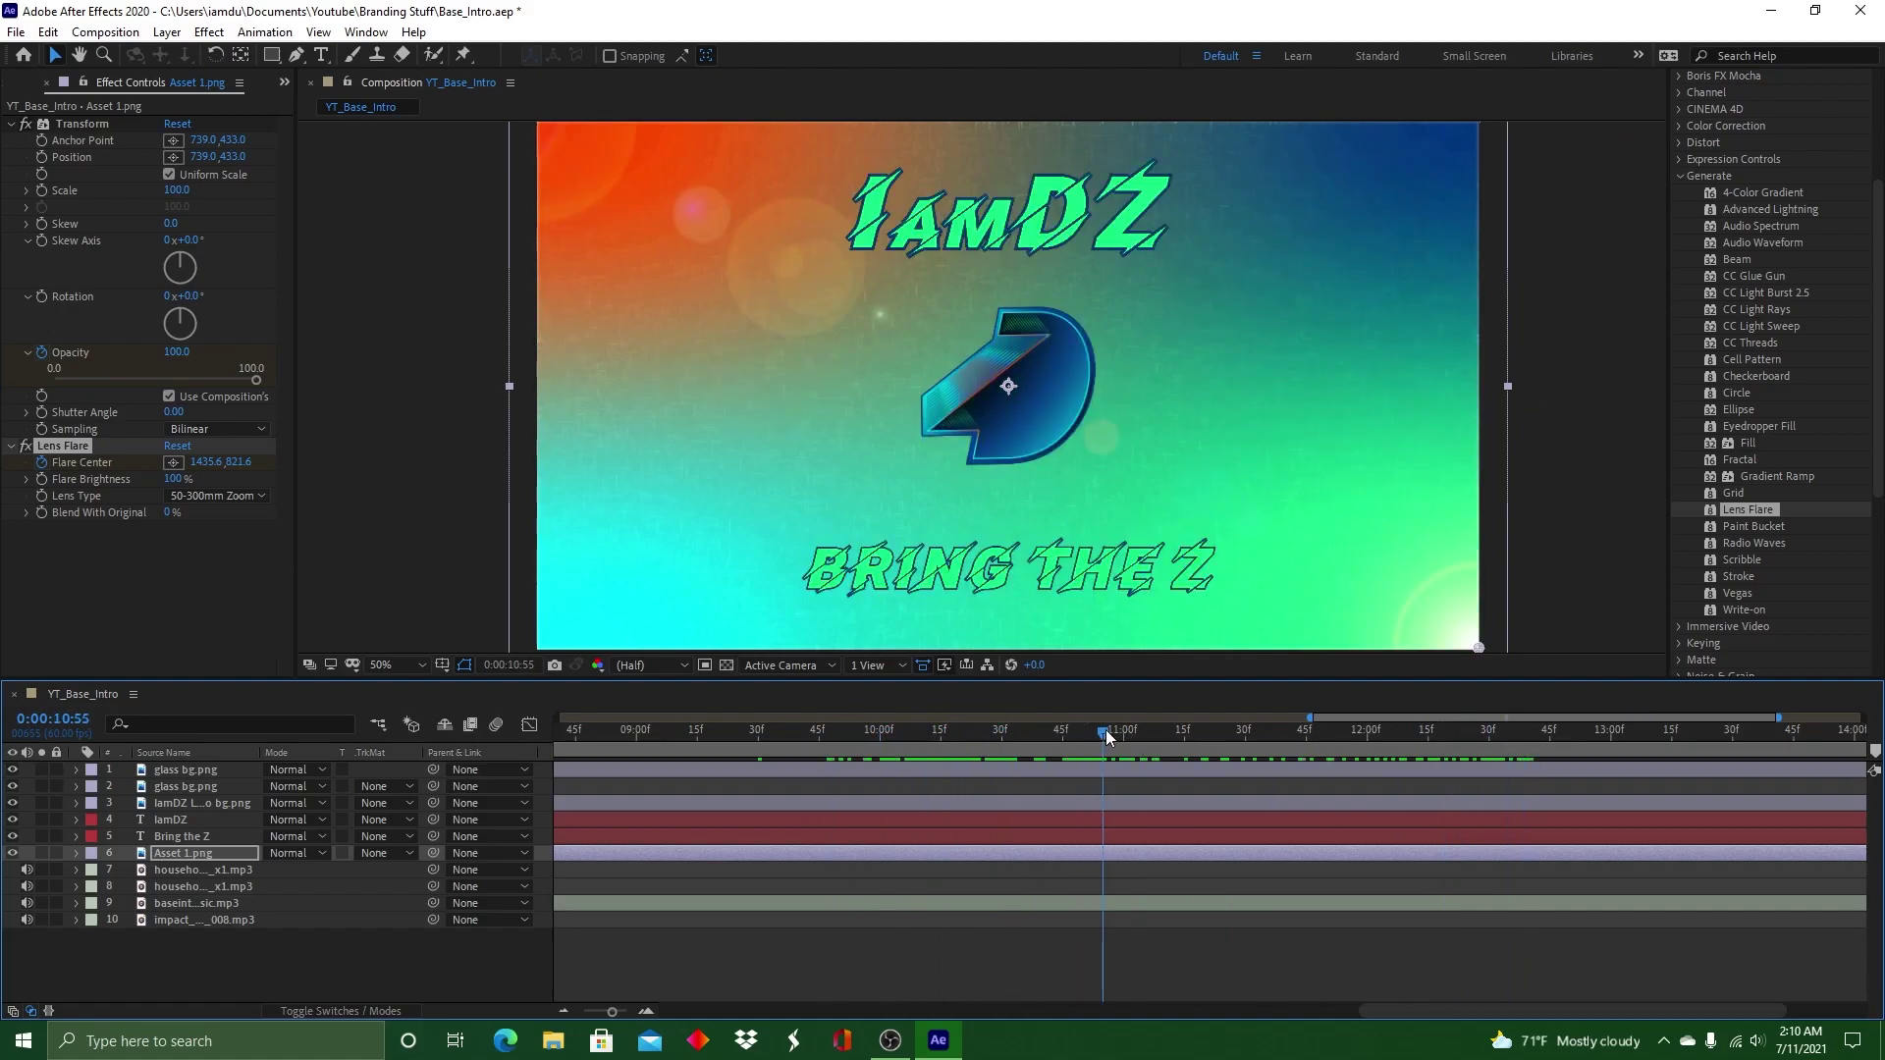
left_click_drag(1310, 730, 1086, 703)
left_click(1002, 726)
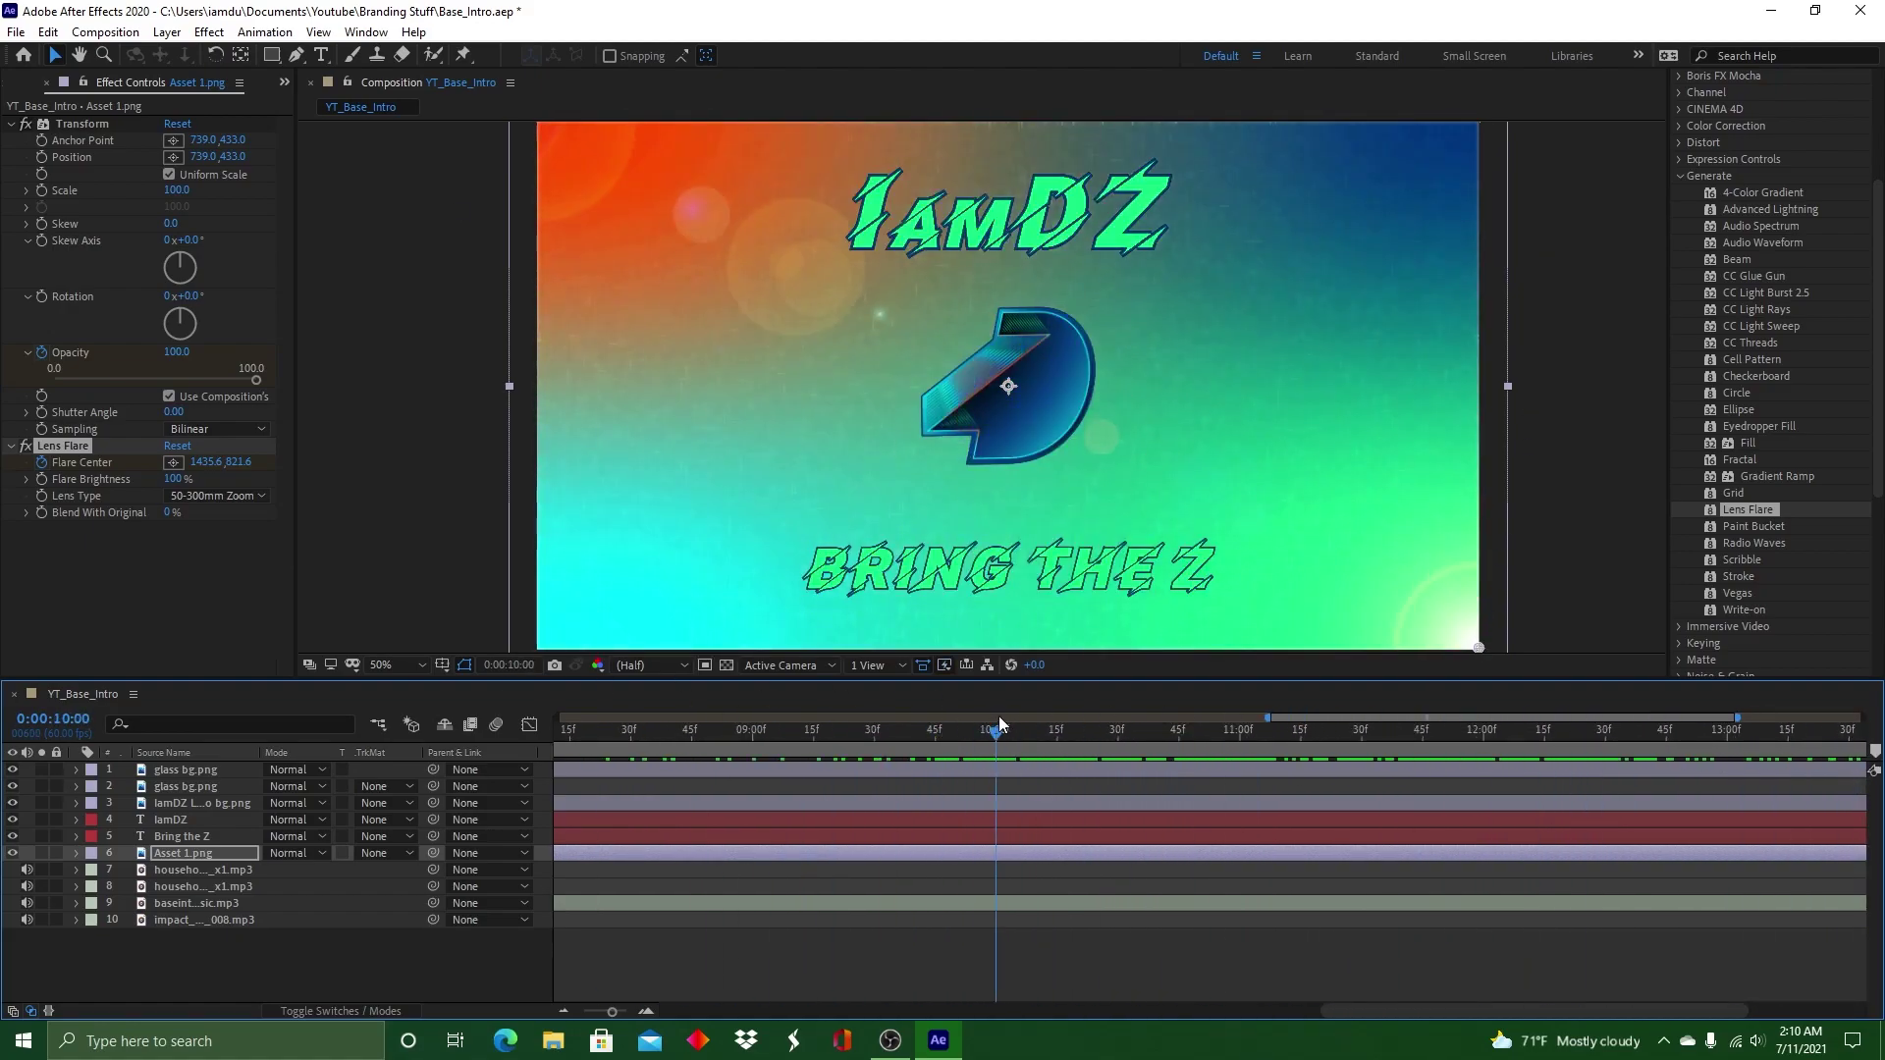
left_click(26, 479)
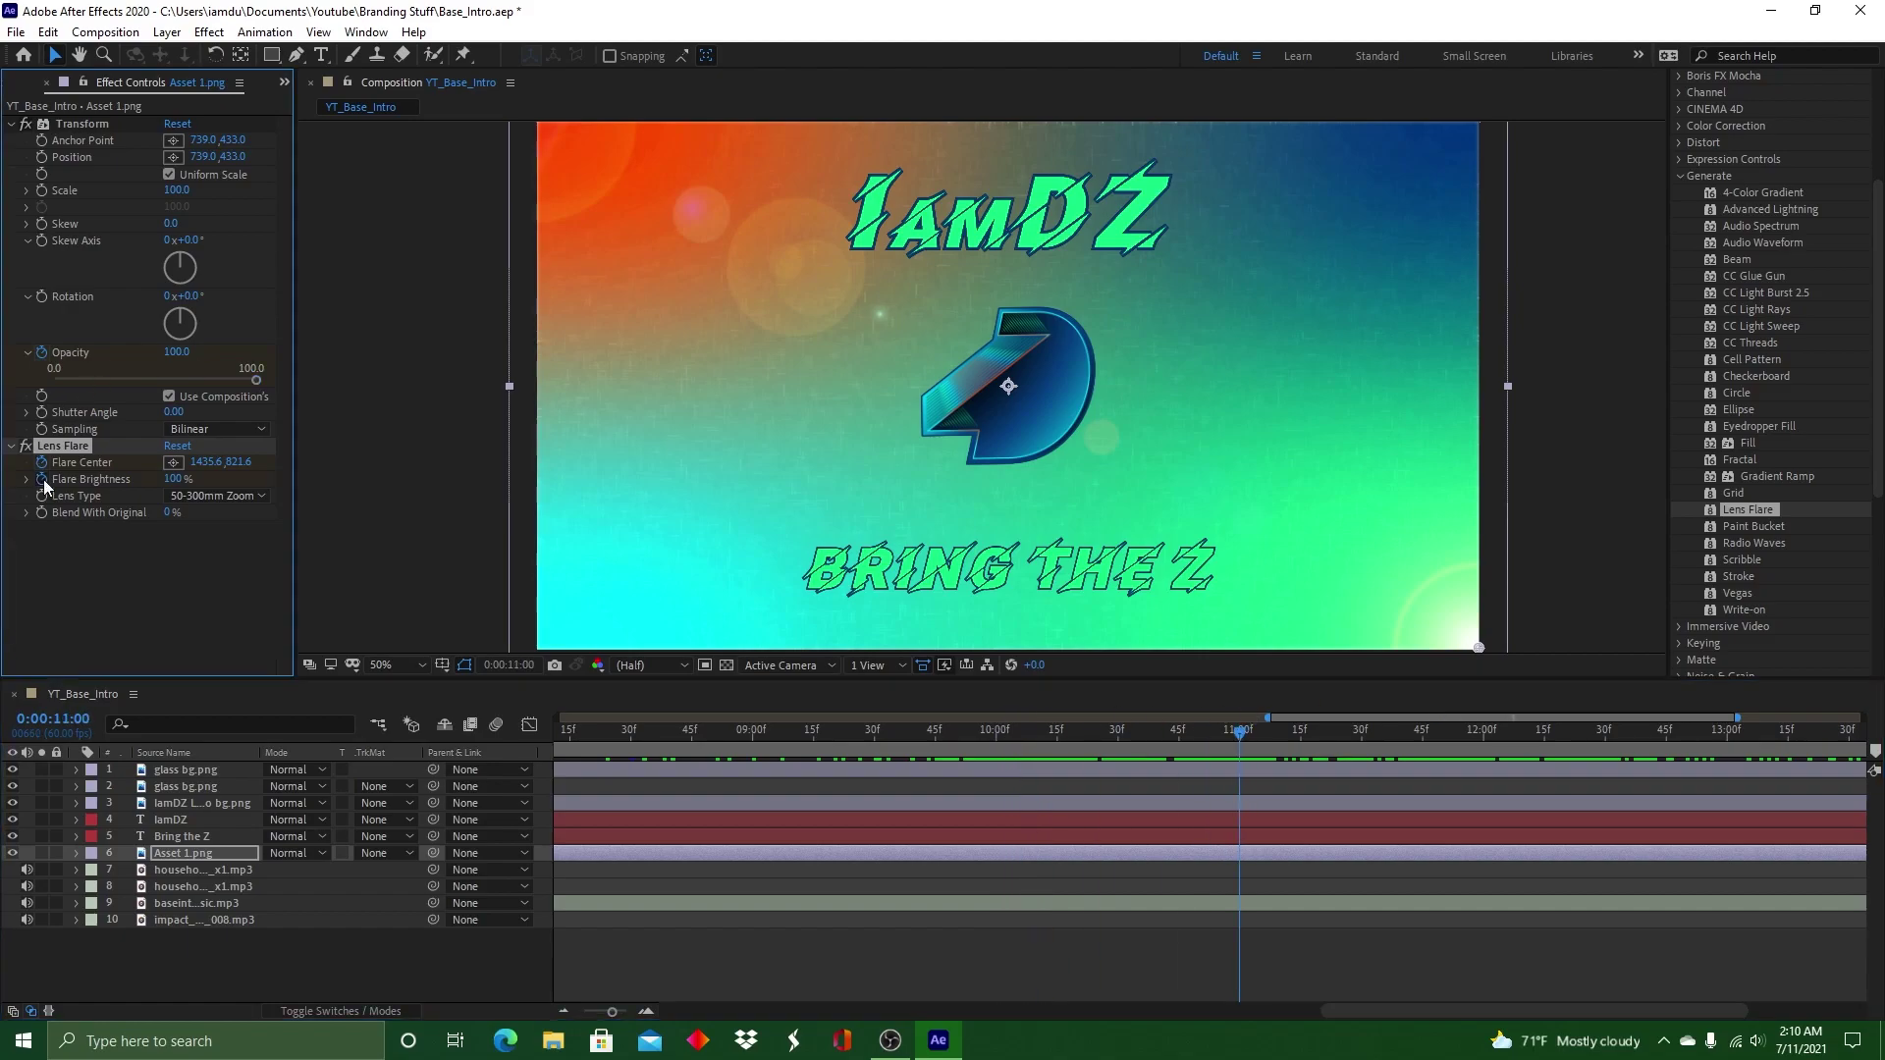
left_click(126, 510)
left_click_drag(1240, 738, 999, 723)
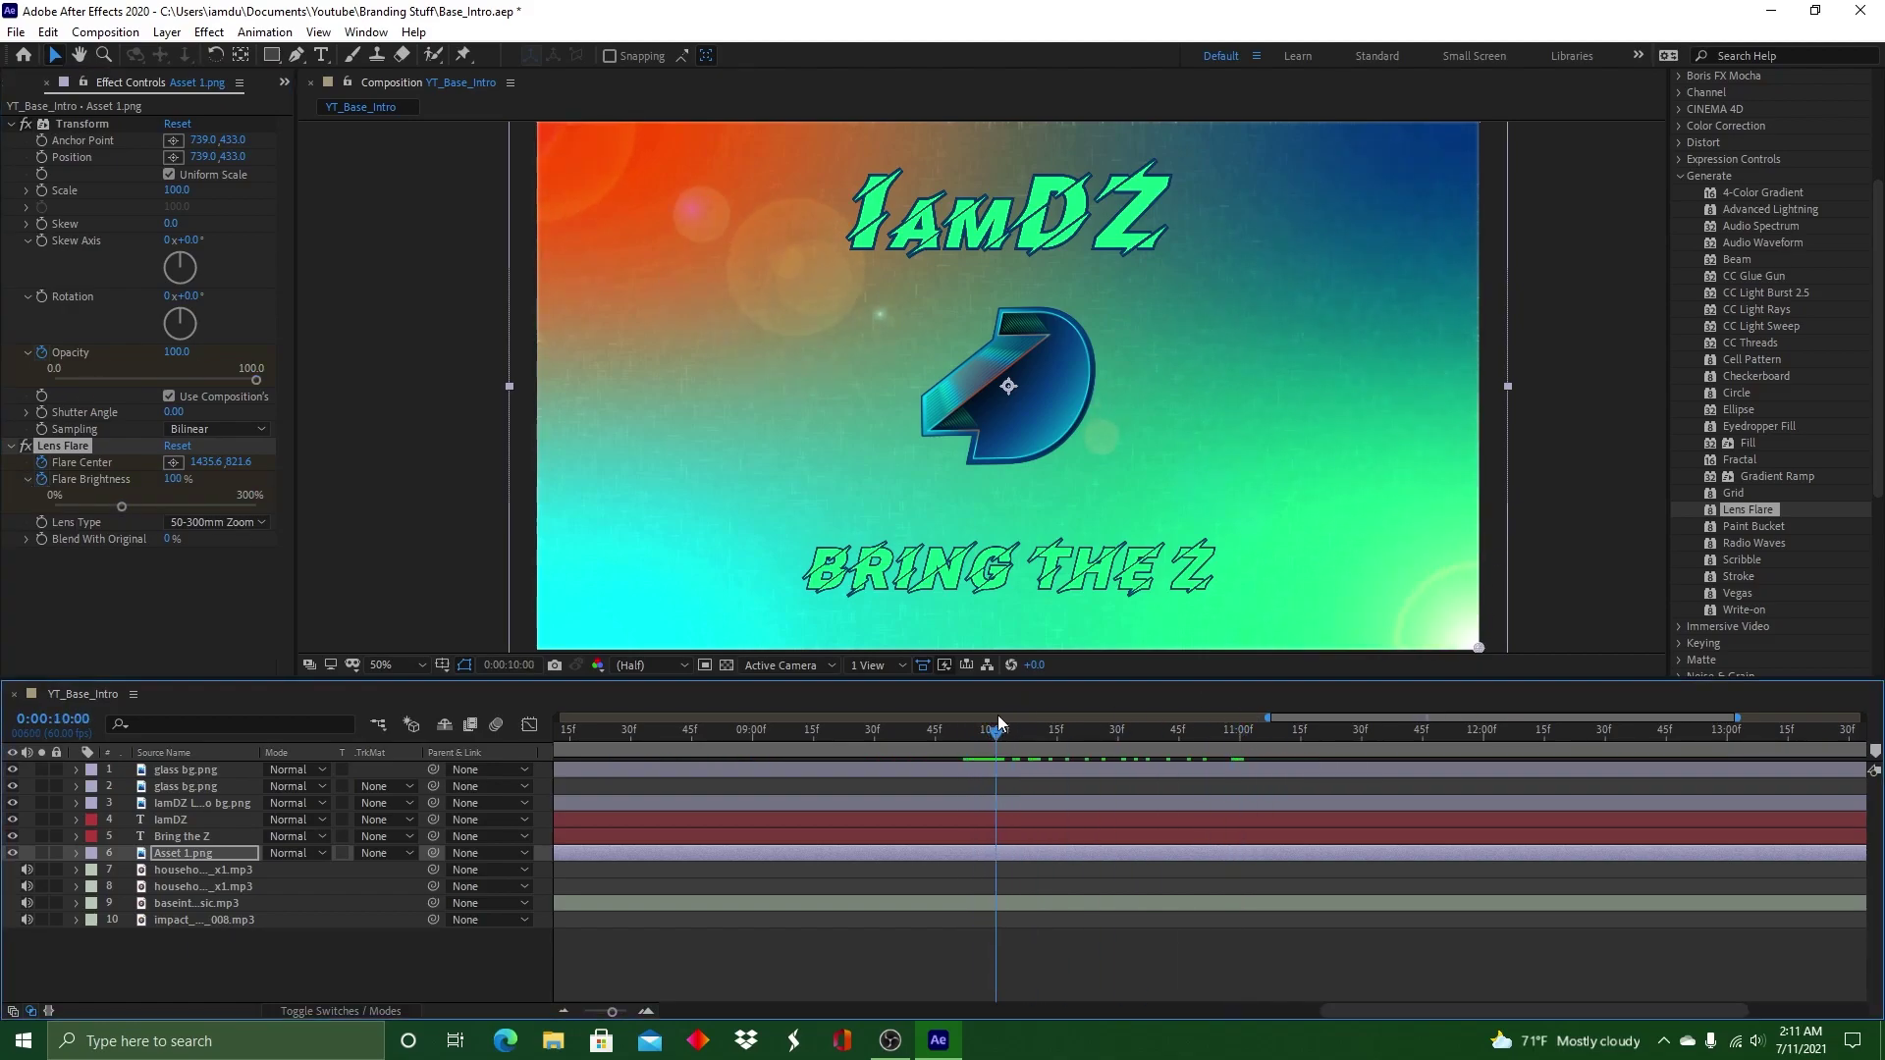
Keyframe the flare centre to the middle of the image, about 738, 435, at 0:00:11:00 with a brightness of 102%
left_click(1239, 731)
left_click_drag(1453, 623, 1009, 391)
left_click_drag(121, 506, 55, 507)
left_click(1243, 732)
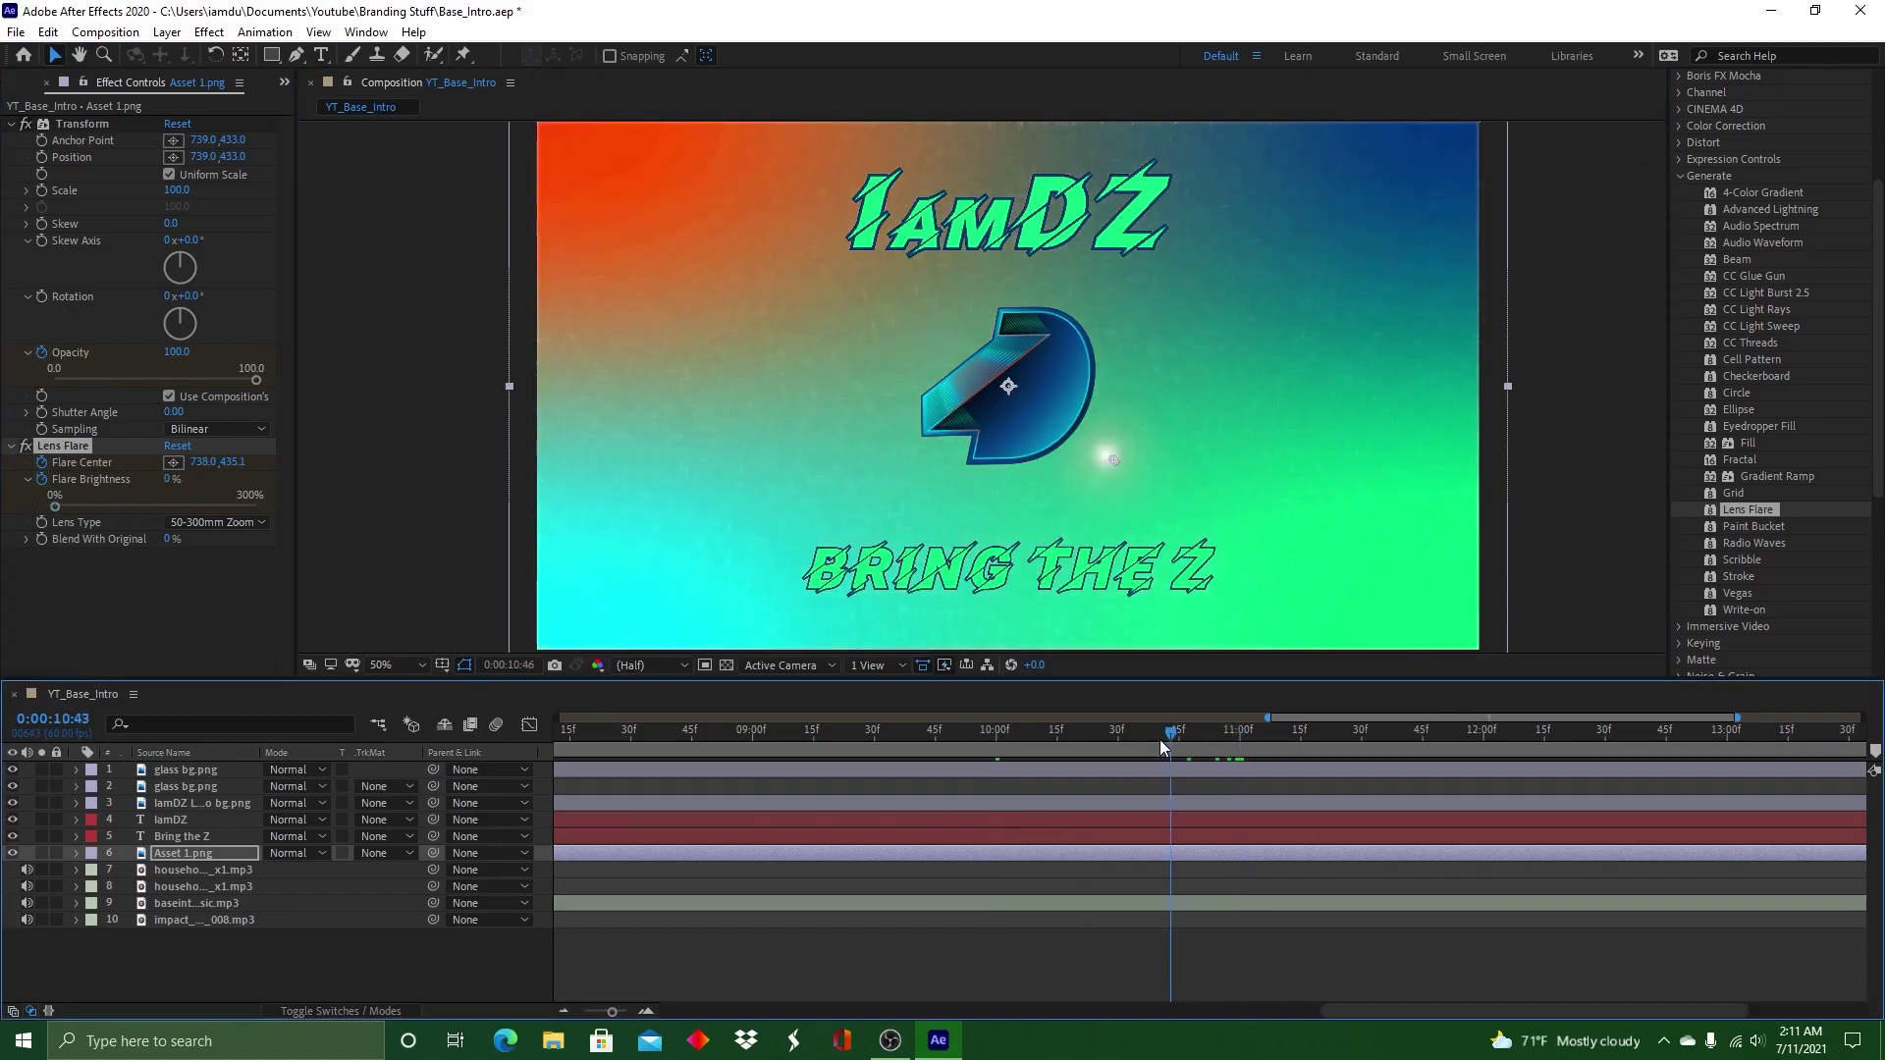
mouse_move(1264, 738)
left_mouse_down()
mouse_move(1098, 711)
mouse_move(1239, 712)
left_mouse_up()
left_click_drag(55, 507, 124, 509)
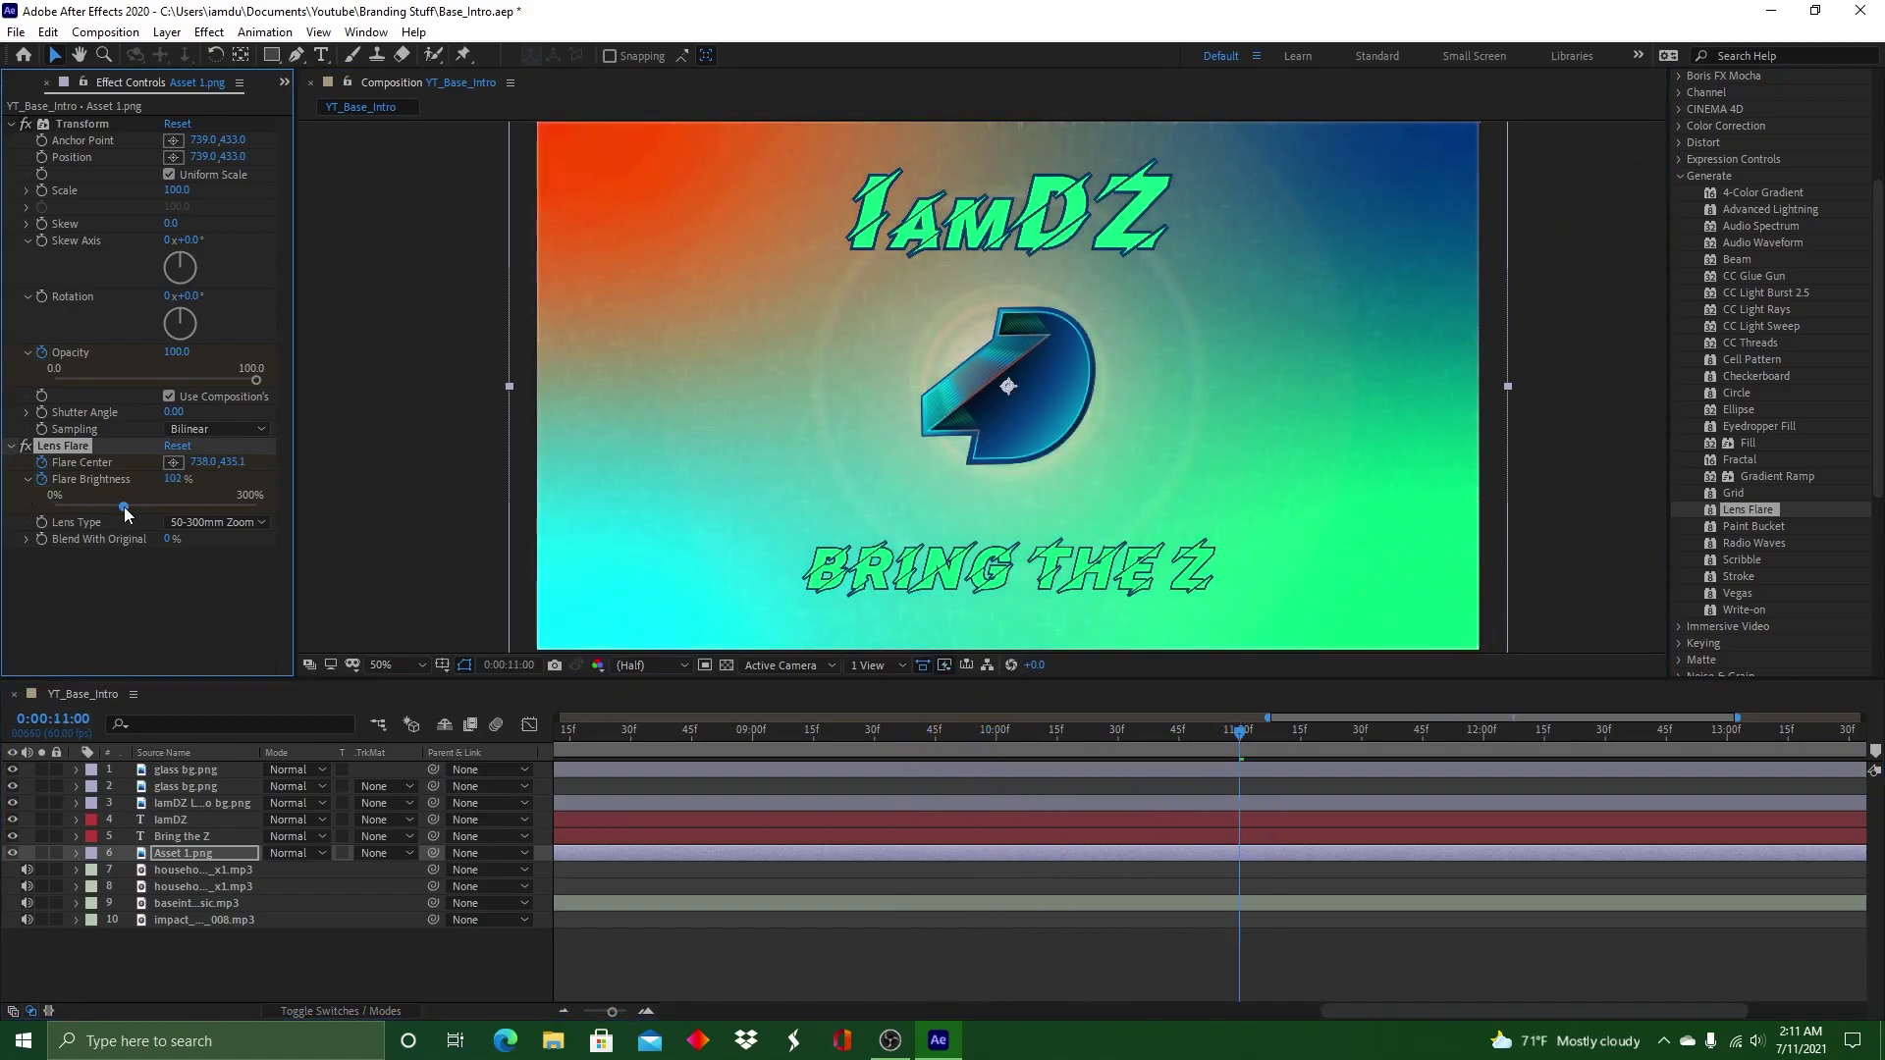
Keyframe the flare brightness at about 100% at 0:00:11:45 and at 0% at 0:00:12:30
left_click_drag(1242, 738, 1422, 732)
left_click(124, 506)
left_click(1606, 738)
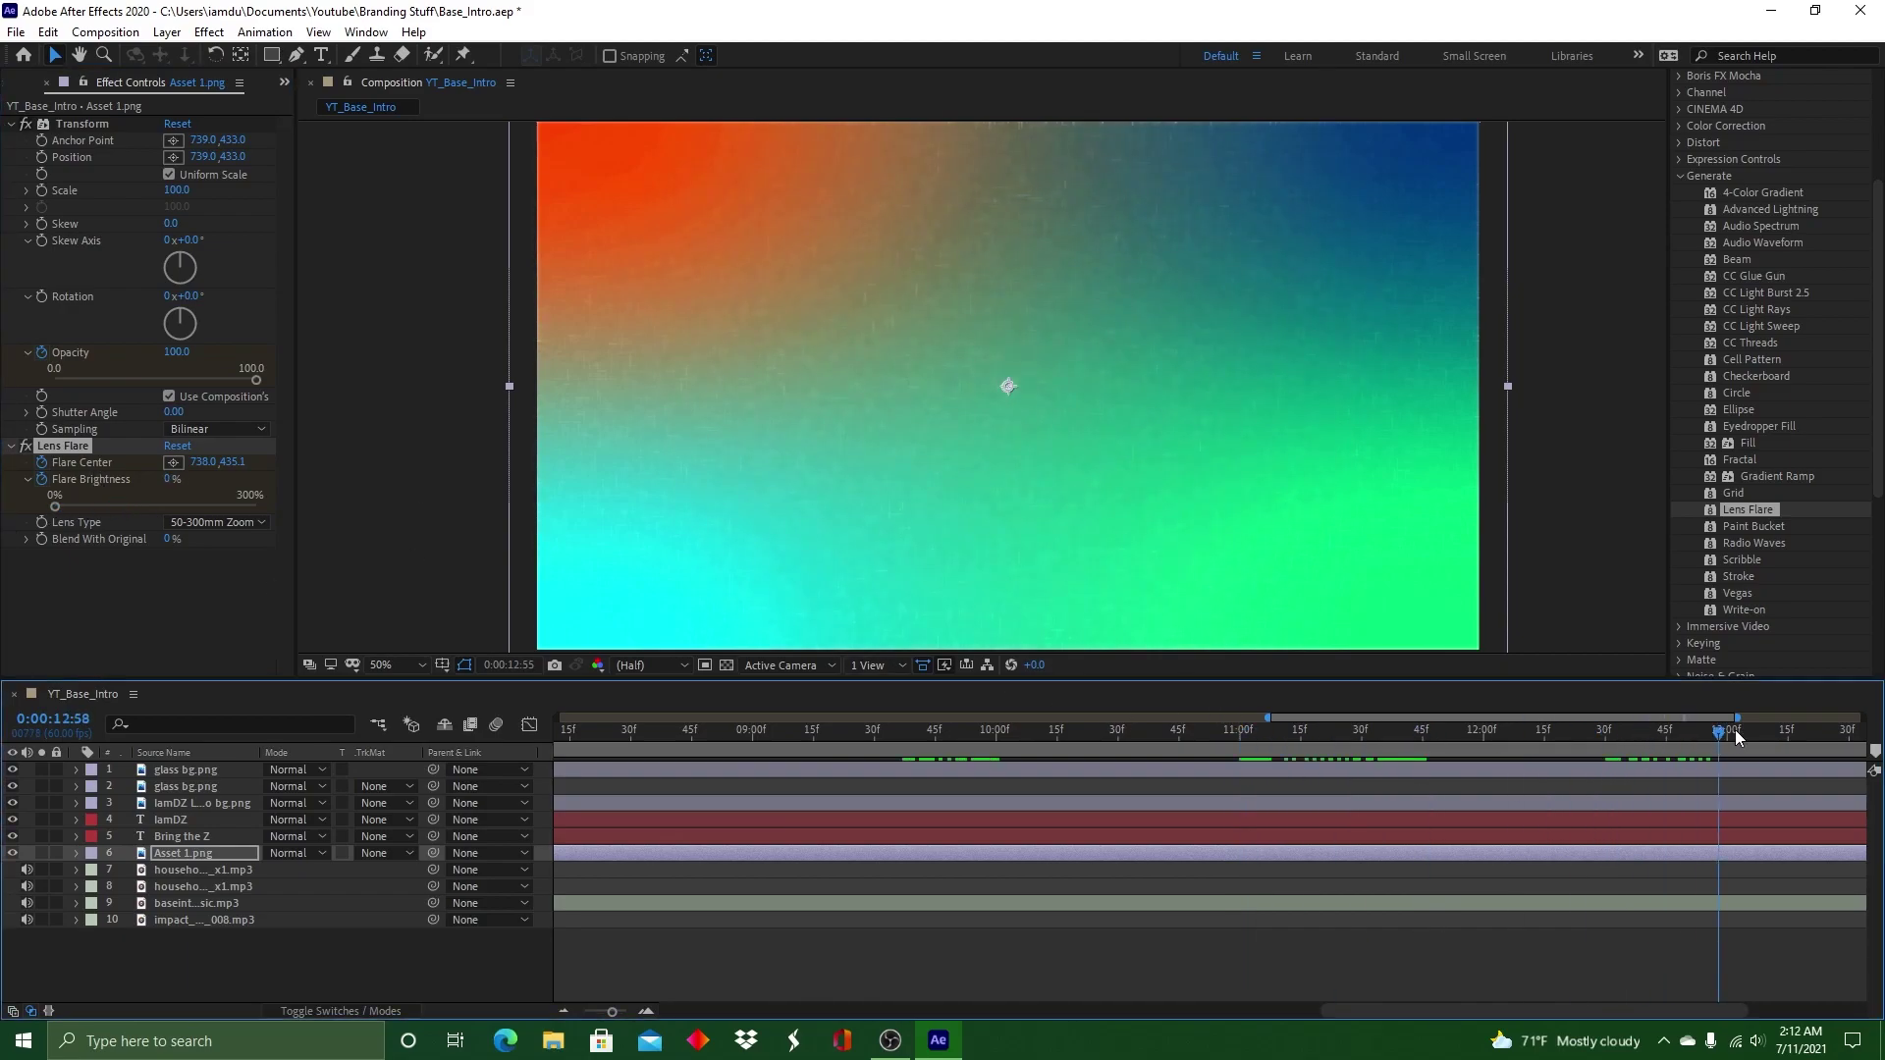
Preview the intro from the start and check the lens flare's fade-out around 0:00:12:30
key("Home")
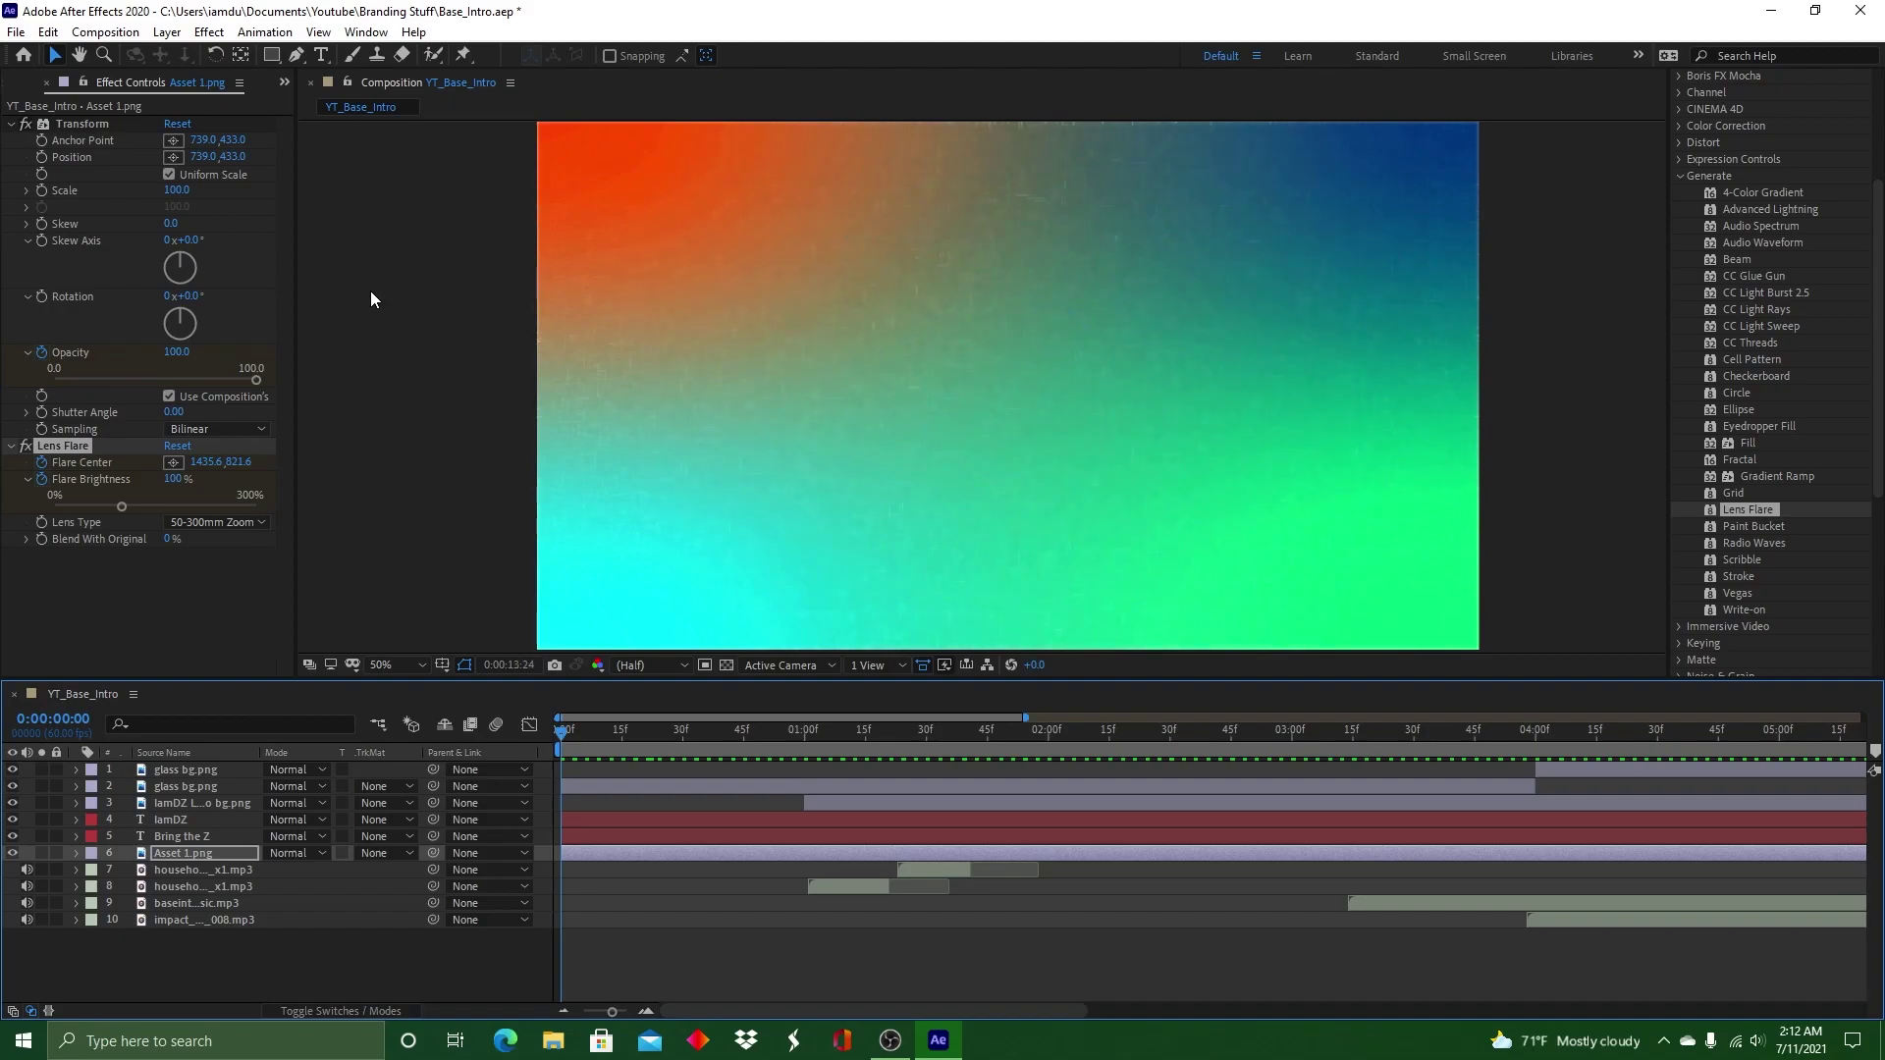
key("space")
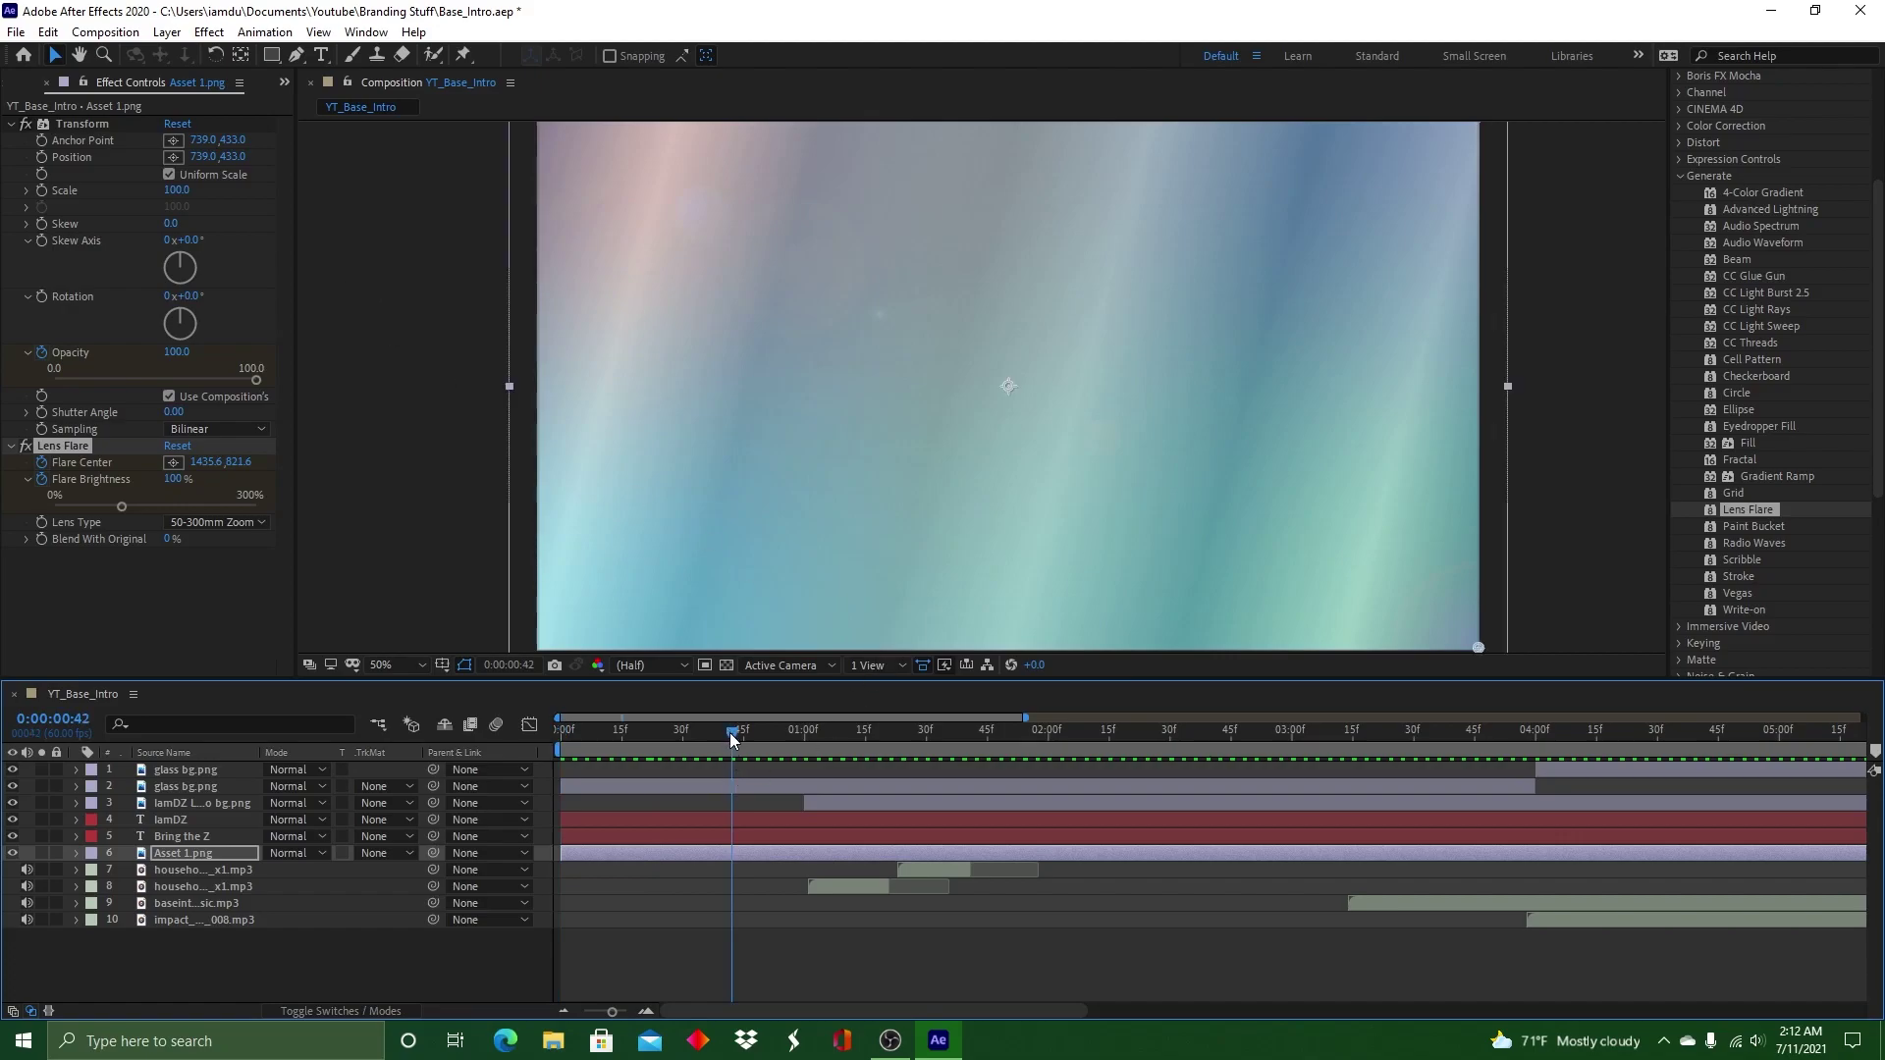
left_click_drag(982, 1010, 1767, 1010)
left_click_drag(1037, 730, 1252, 677)
left_click_drag(1615, 731, 1250, 651)
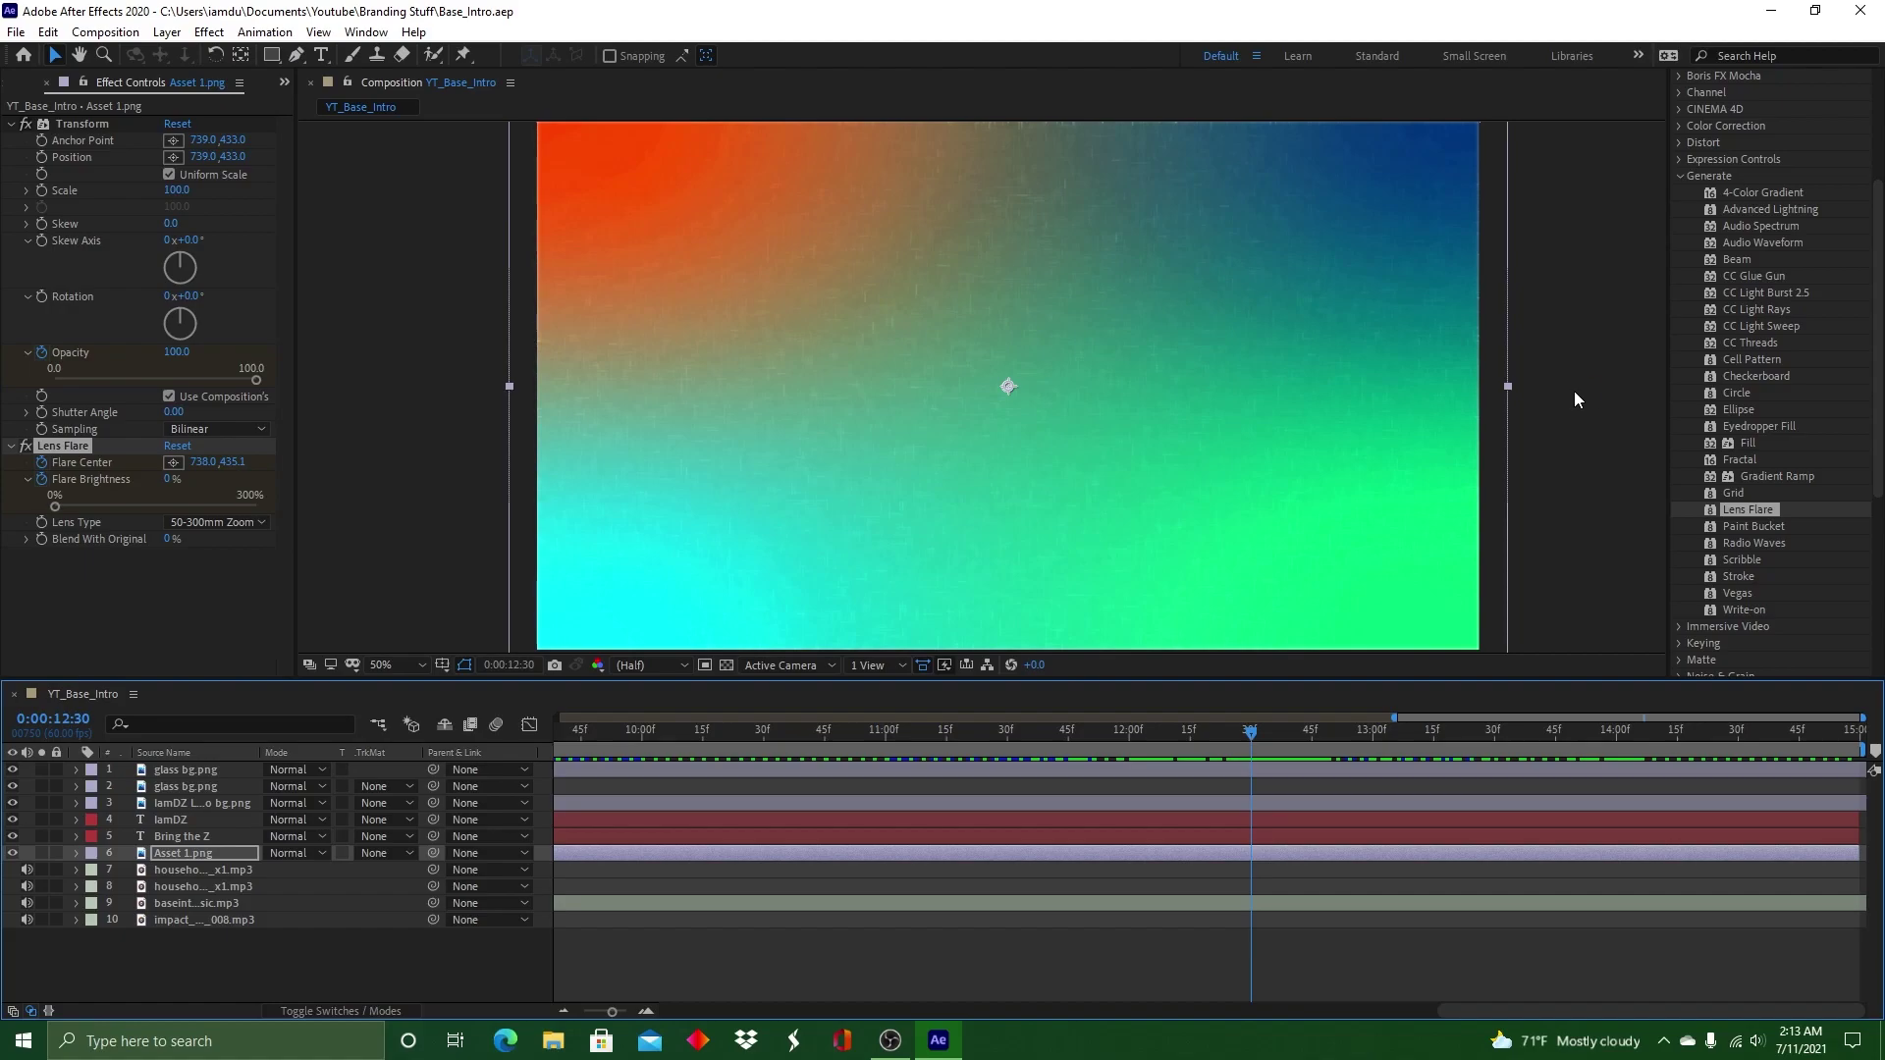
Raise the flare brightness to about 150% at about 0:00:12:08 and preview the ending
left_click_drag(866, 732, 1161, 709)
left_click_drag(121, 506, 155, 506)
left_click(1163, 729)
key("space")
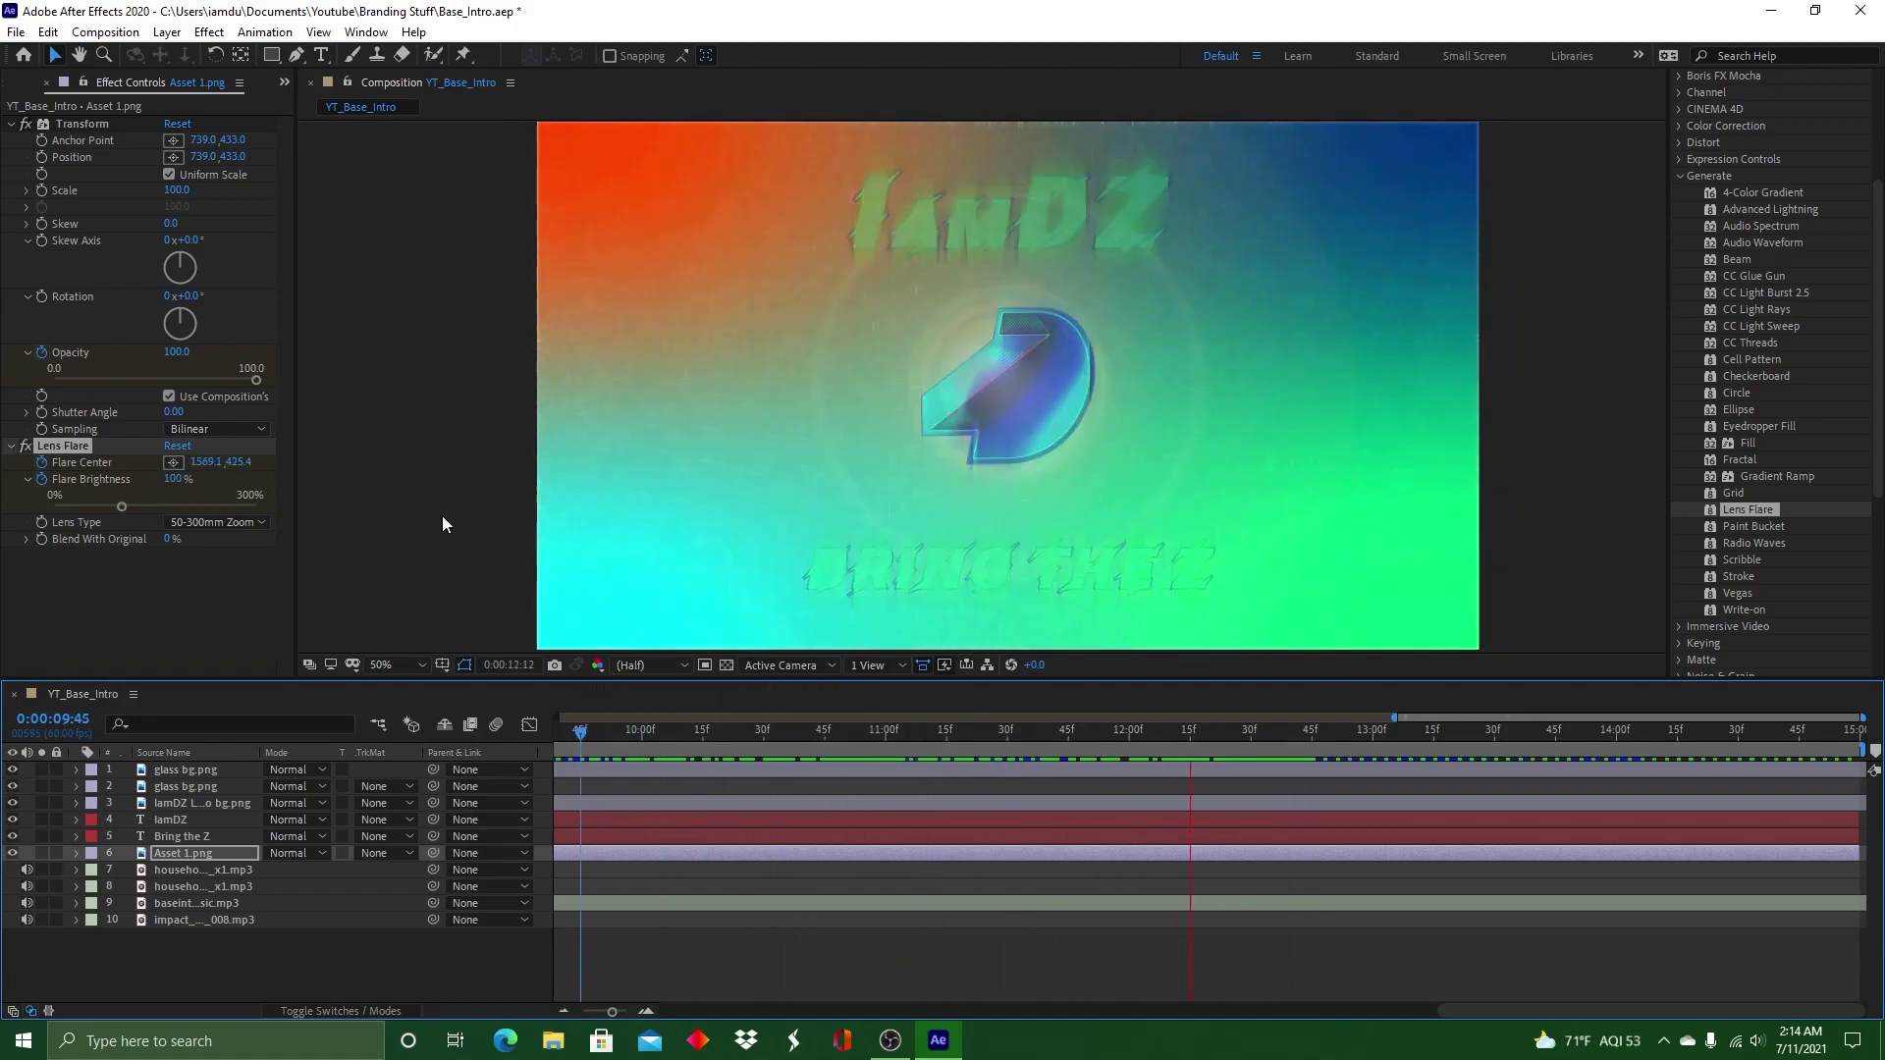
Try a flare brightness of about 200% at 0:00:12:08, settle on about 152%, and replay the ending
left_click_drag(1726, 756, 1163, 715)
left_click_drag(156, 507, 189, 507)
mouse_move(1162, 730)
left_mouse_down()
mouse_move(644, 710)
mouse_move(1401, 729)
mouse_move(1163, 728)
left_mouse_up()
left_click_drag(55, 506, 158, 510)
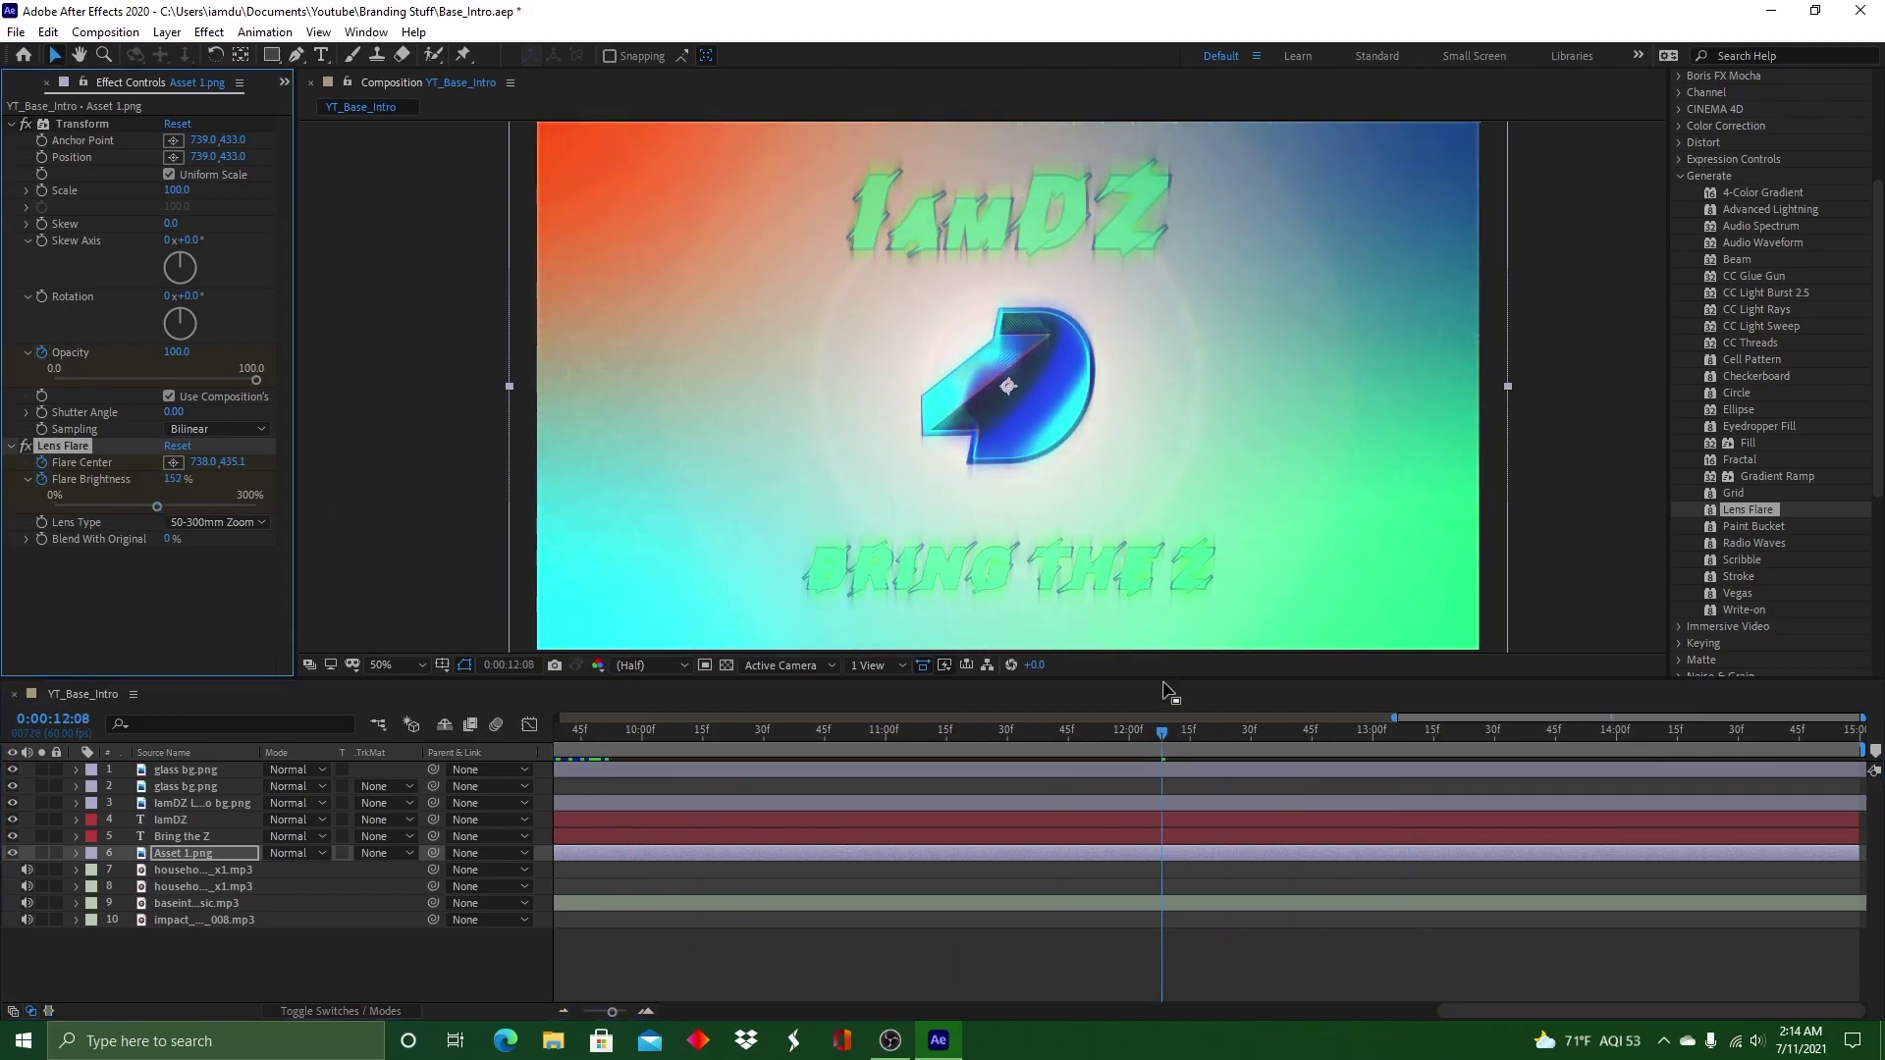
left_click_drag(1162, 731, 821, 731)
key("space")
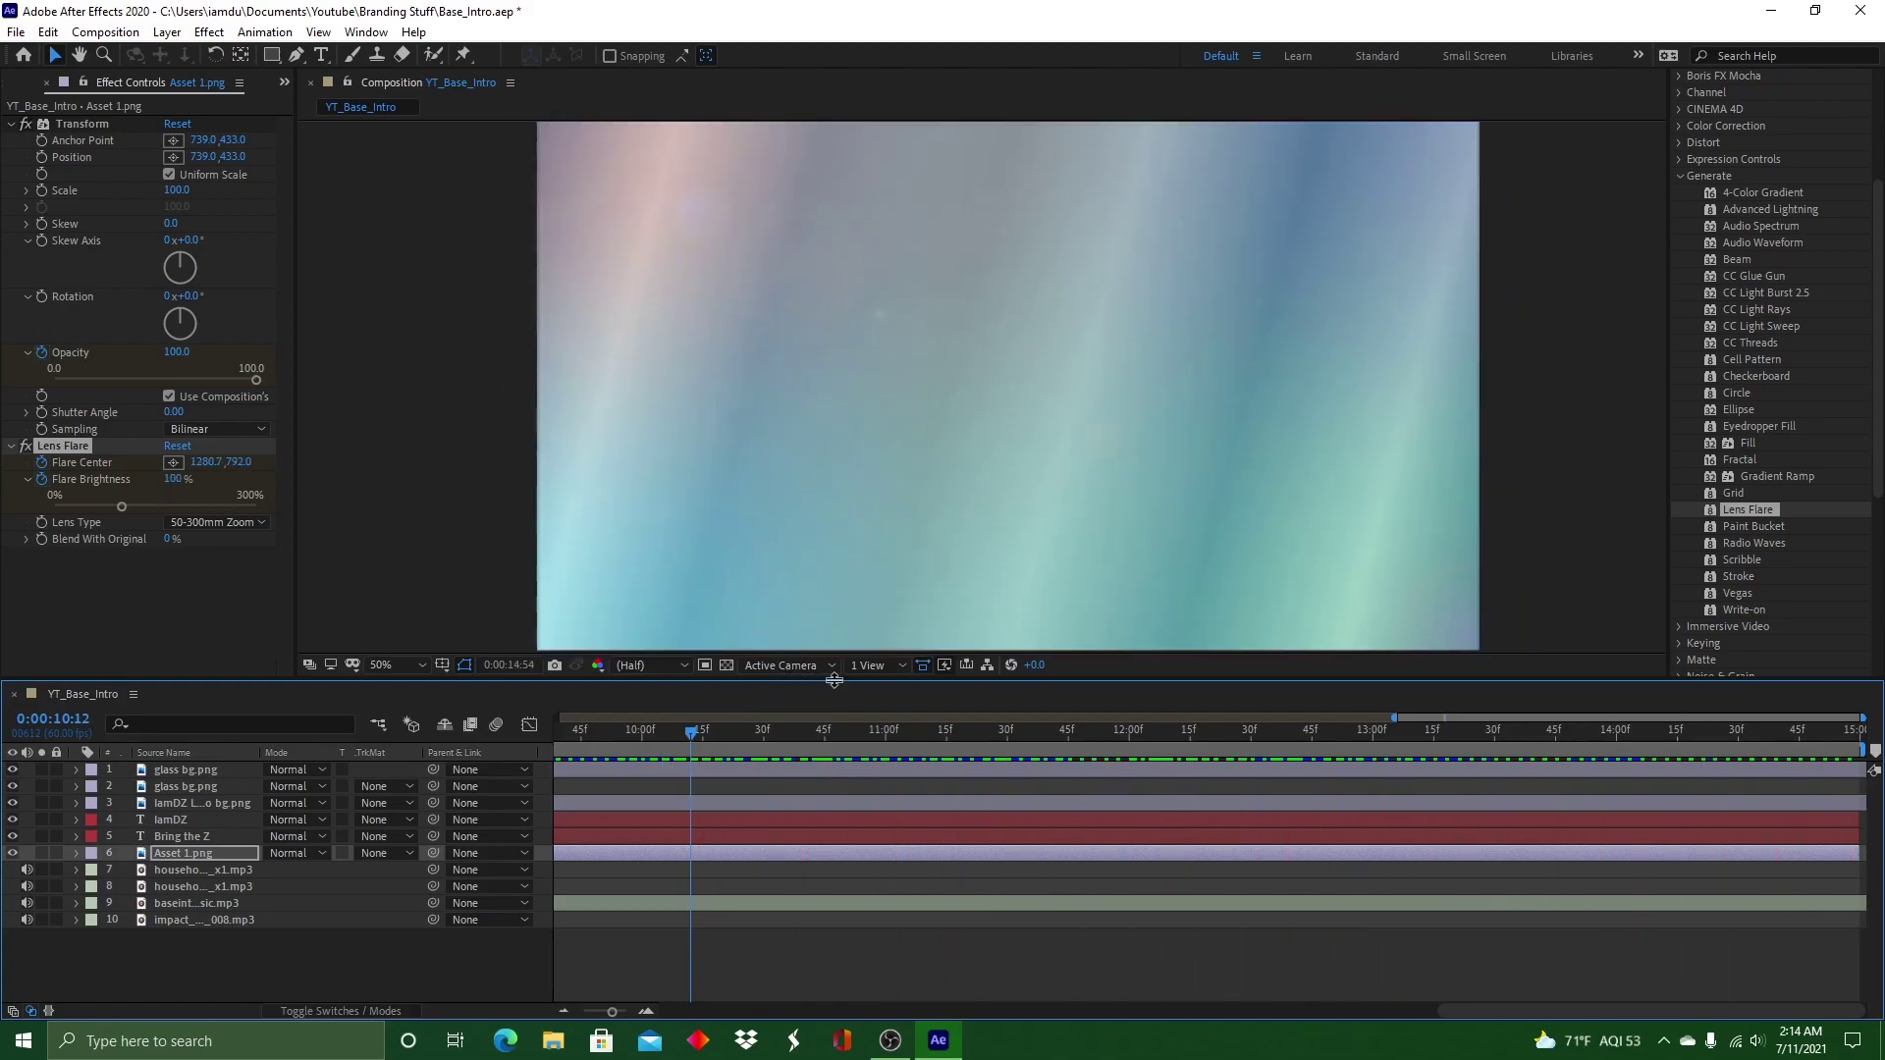
key("space")
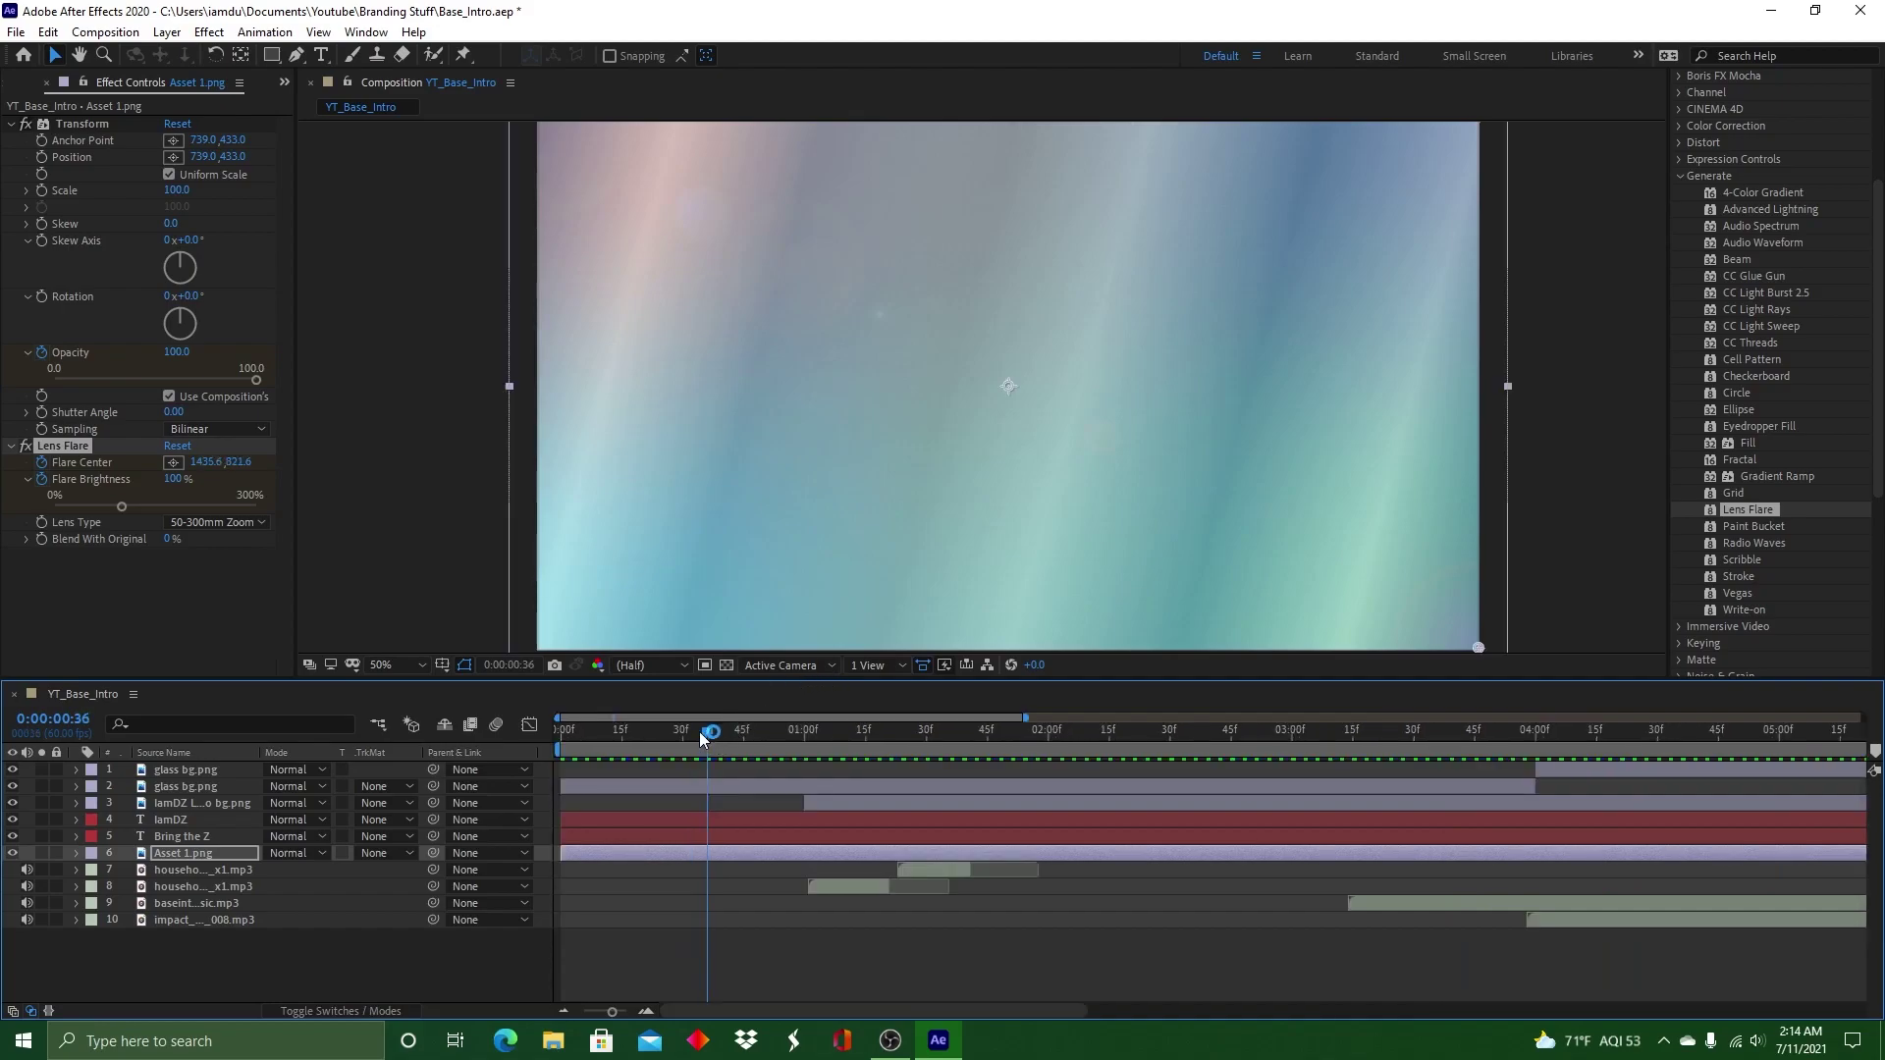
Save the project and deselect the Asset 1.png layer
left_click(30, 32)
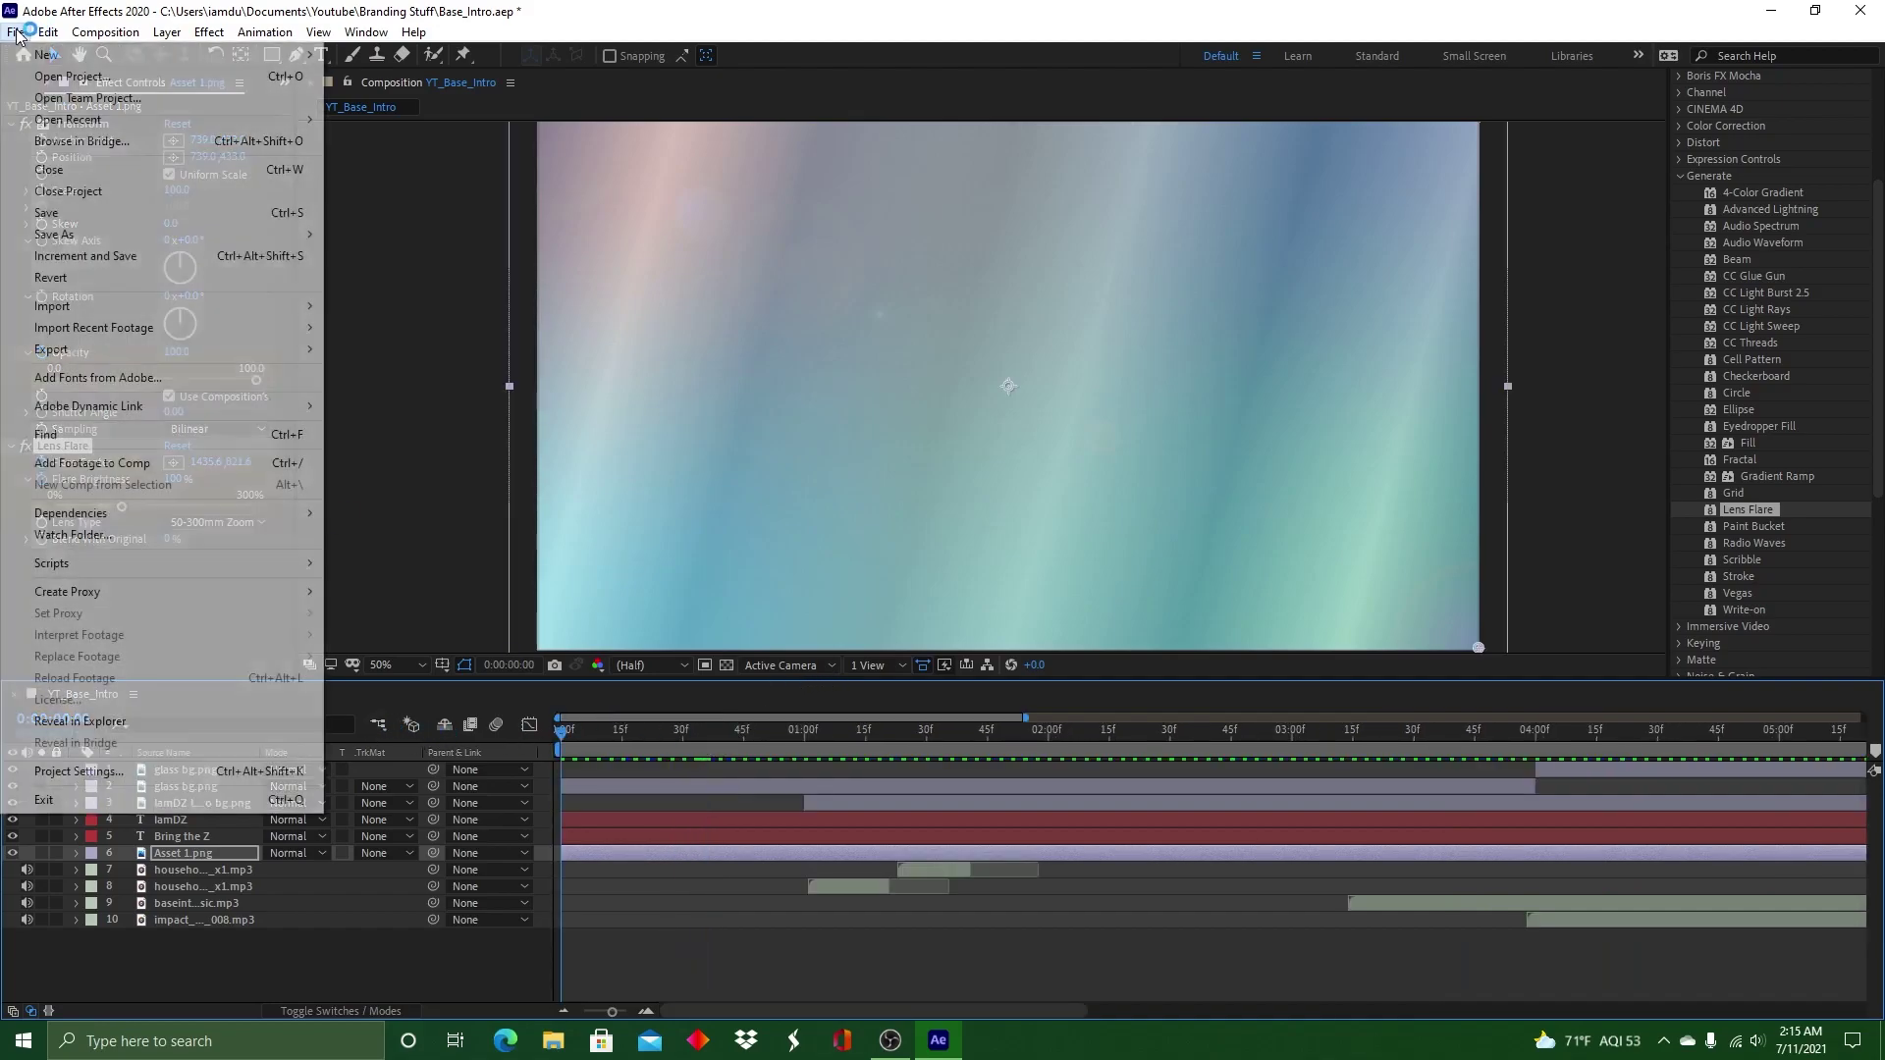
left_click(45, 212)
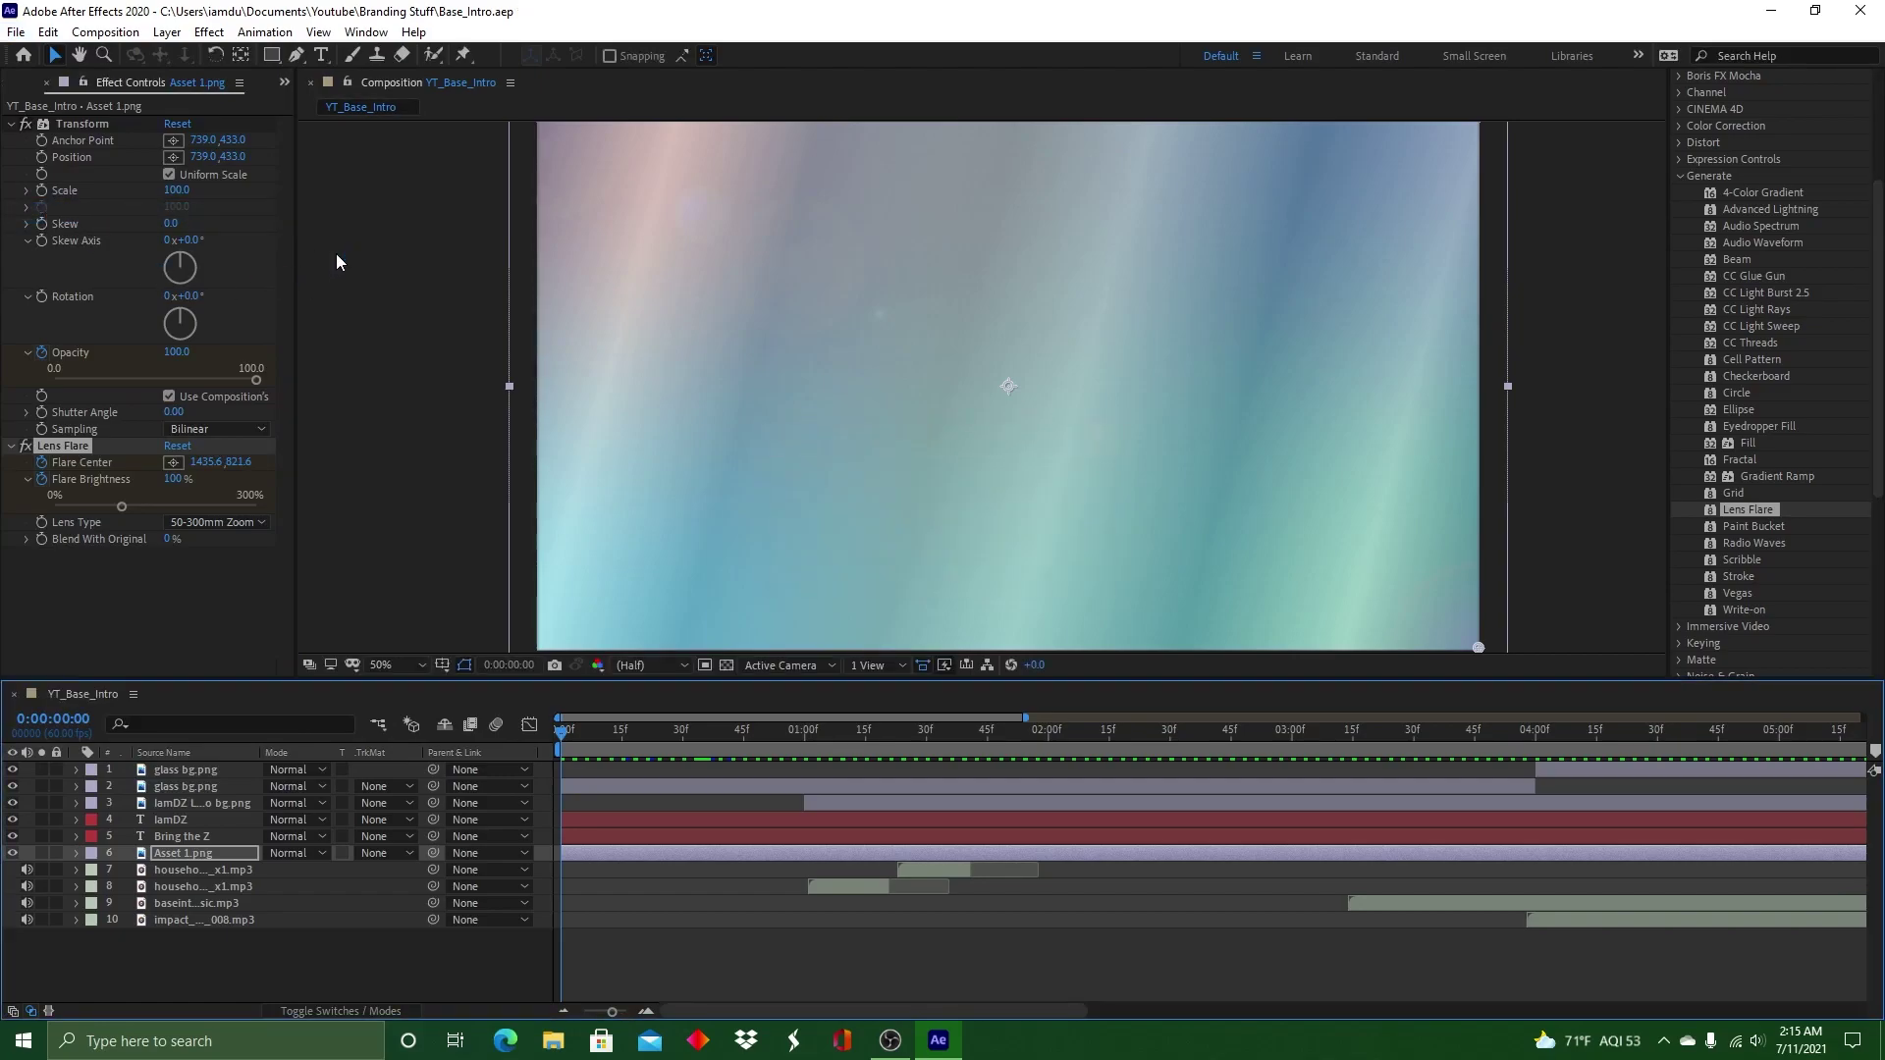
left_click(891, 957)
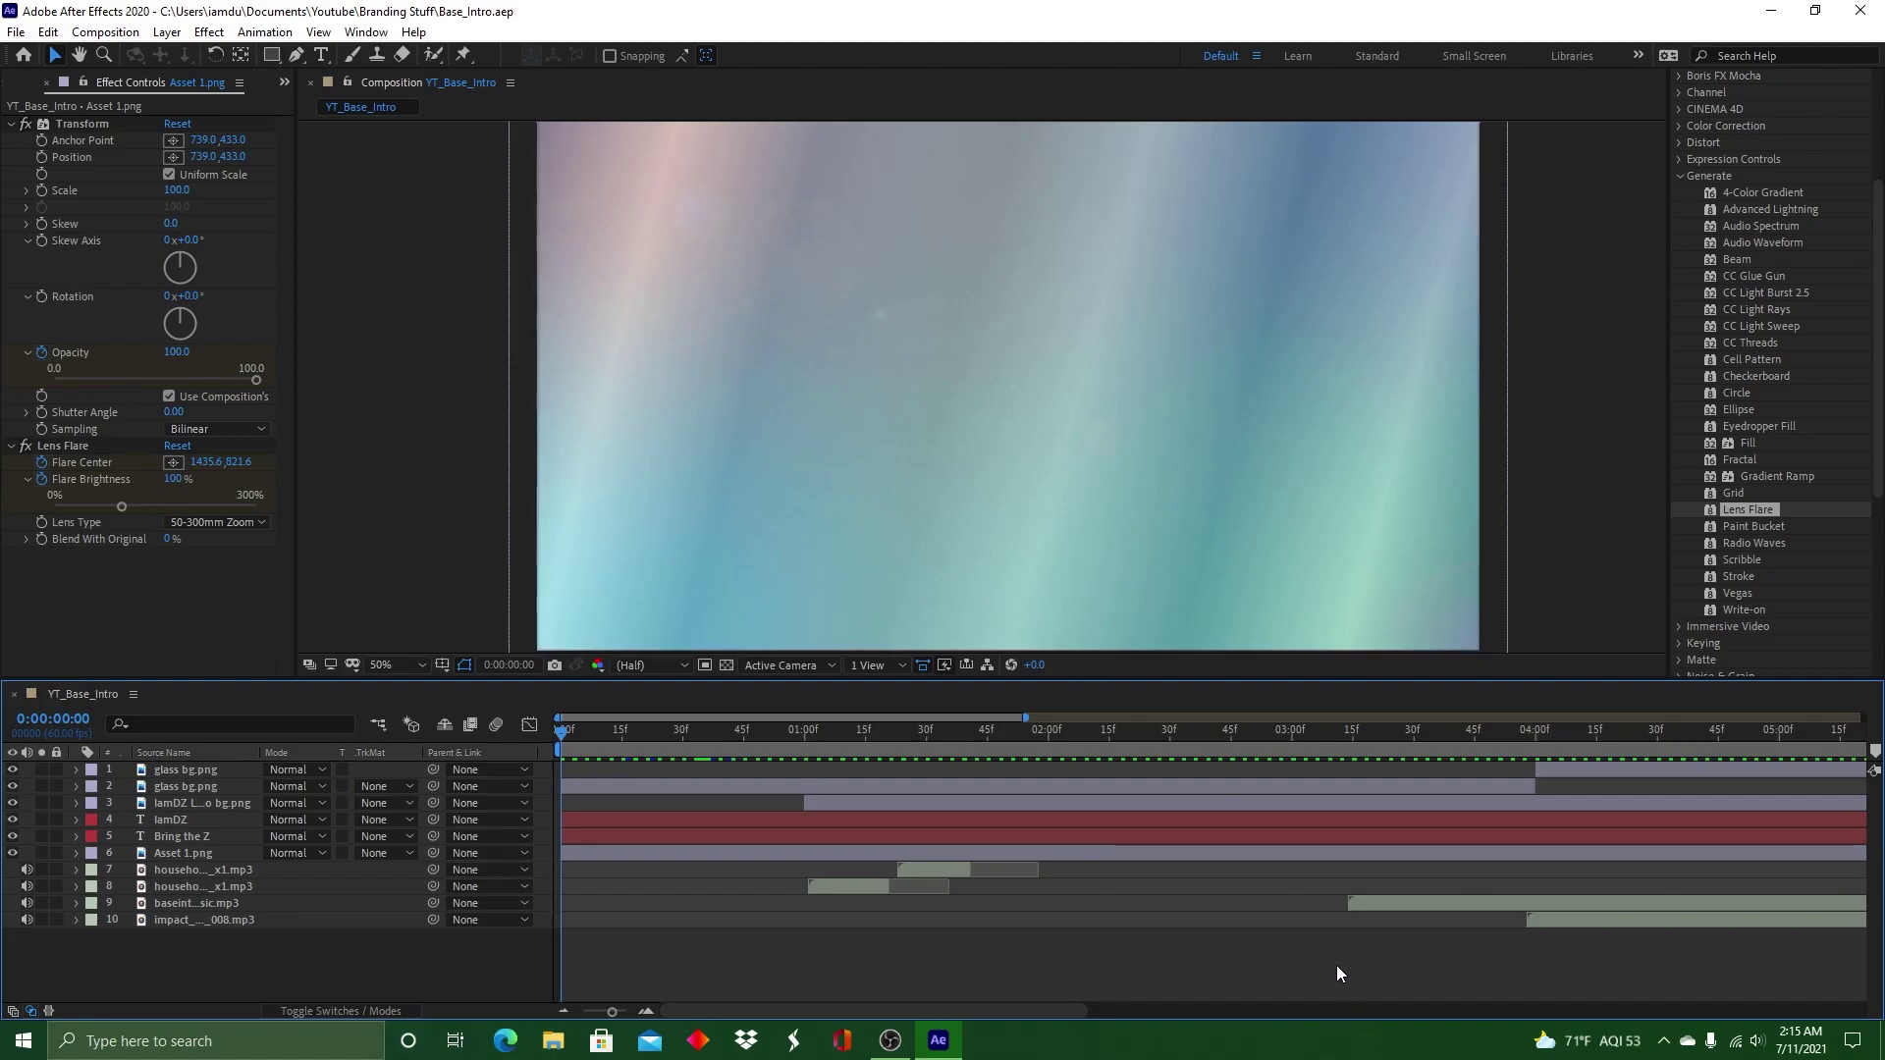
Play the complete YT_Base_Intro composition from the beginning to review the result
key("space")
left_click(15, 32)
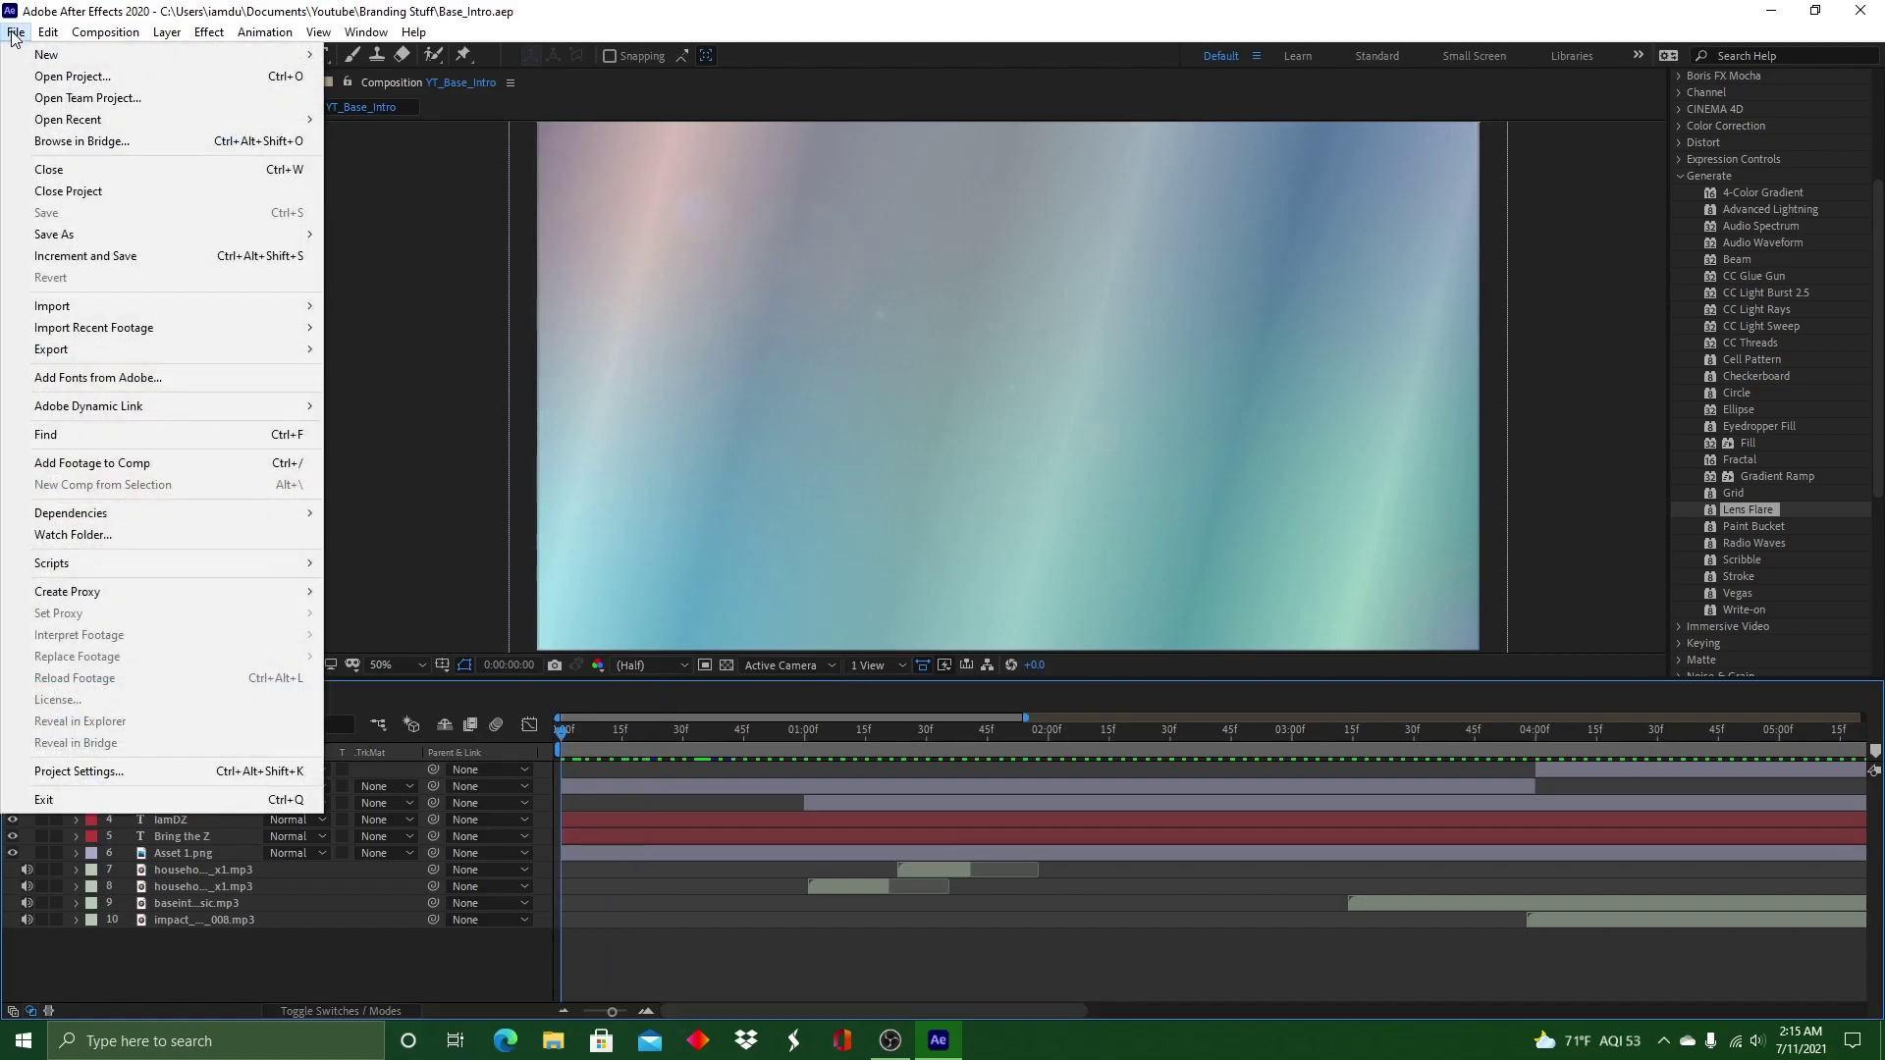
left_click(641, 15)
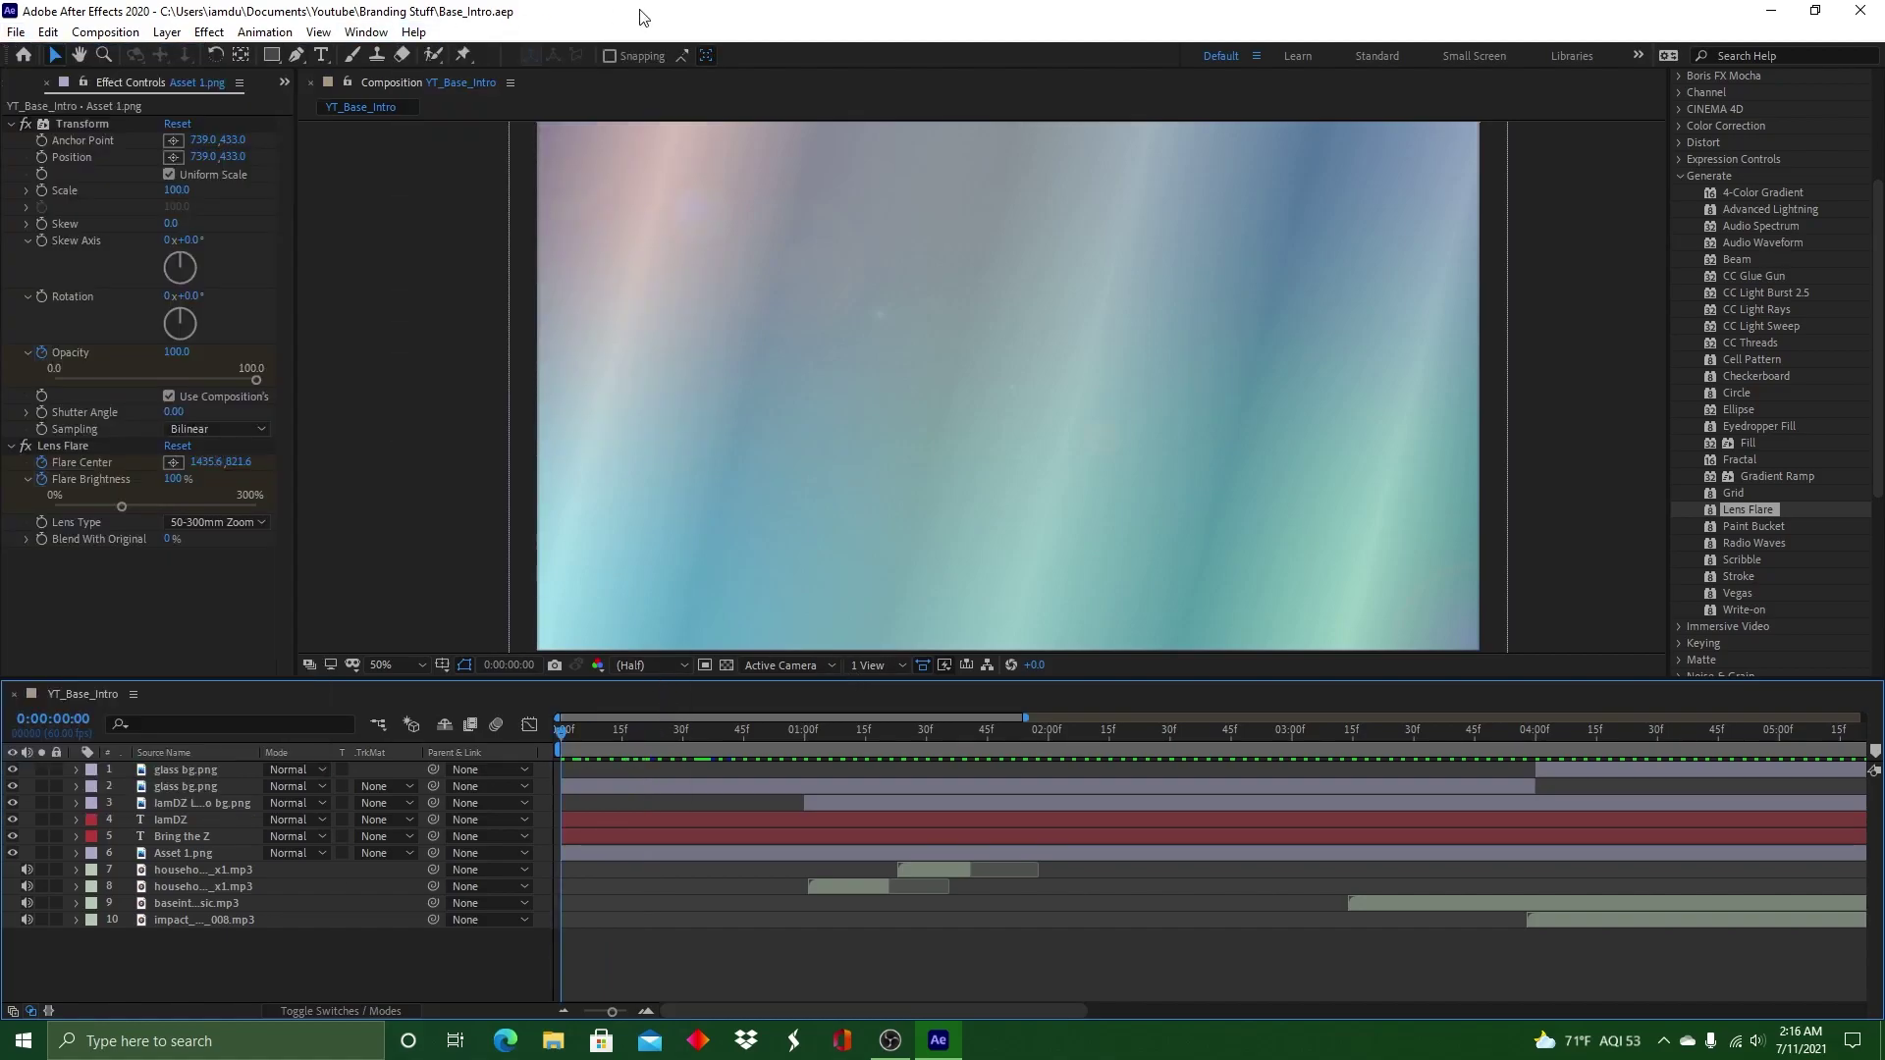